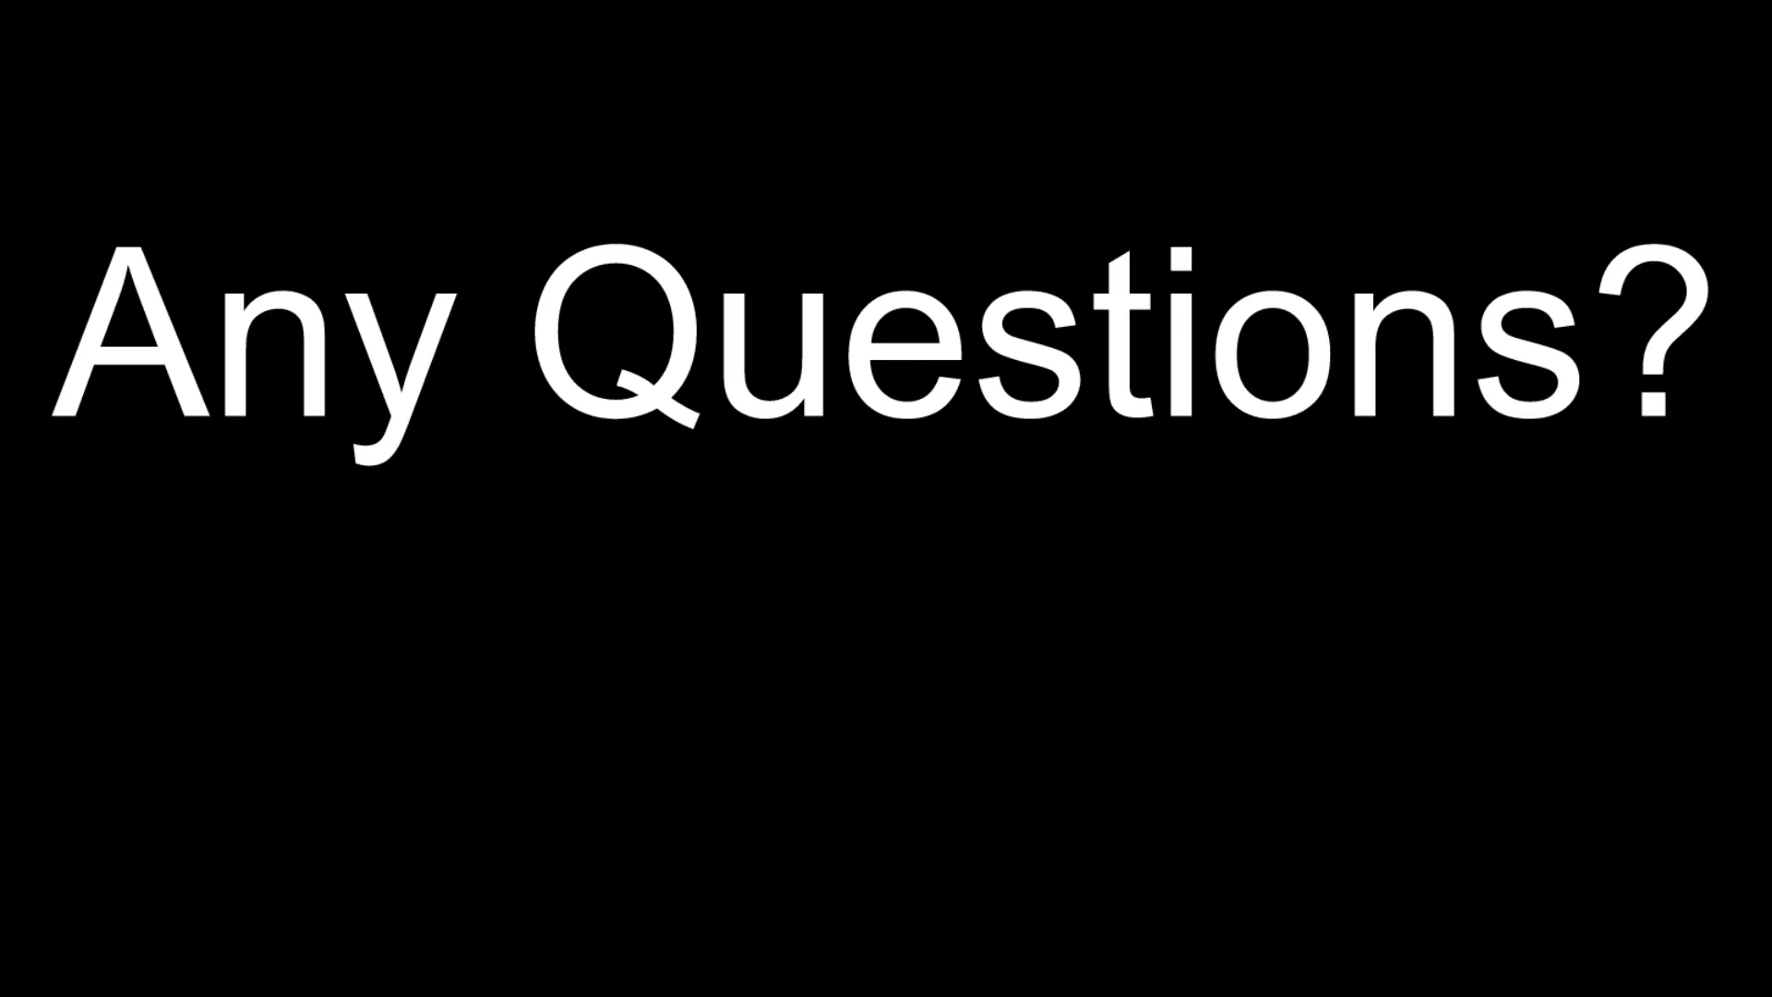
Exit the slideshow and close the presentation and the sports news page to return to Google Drive
key("Escape")
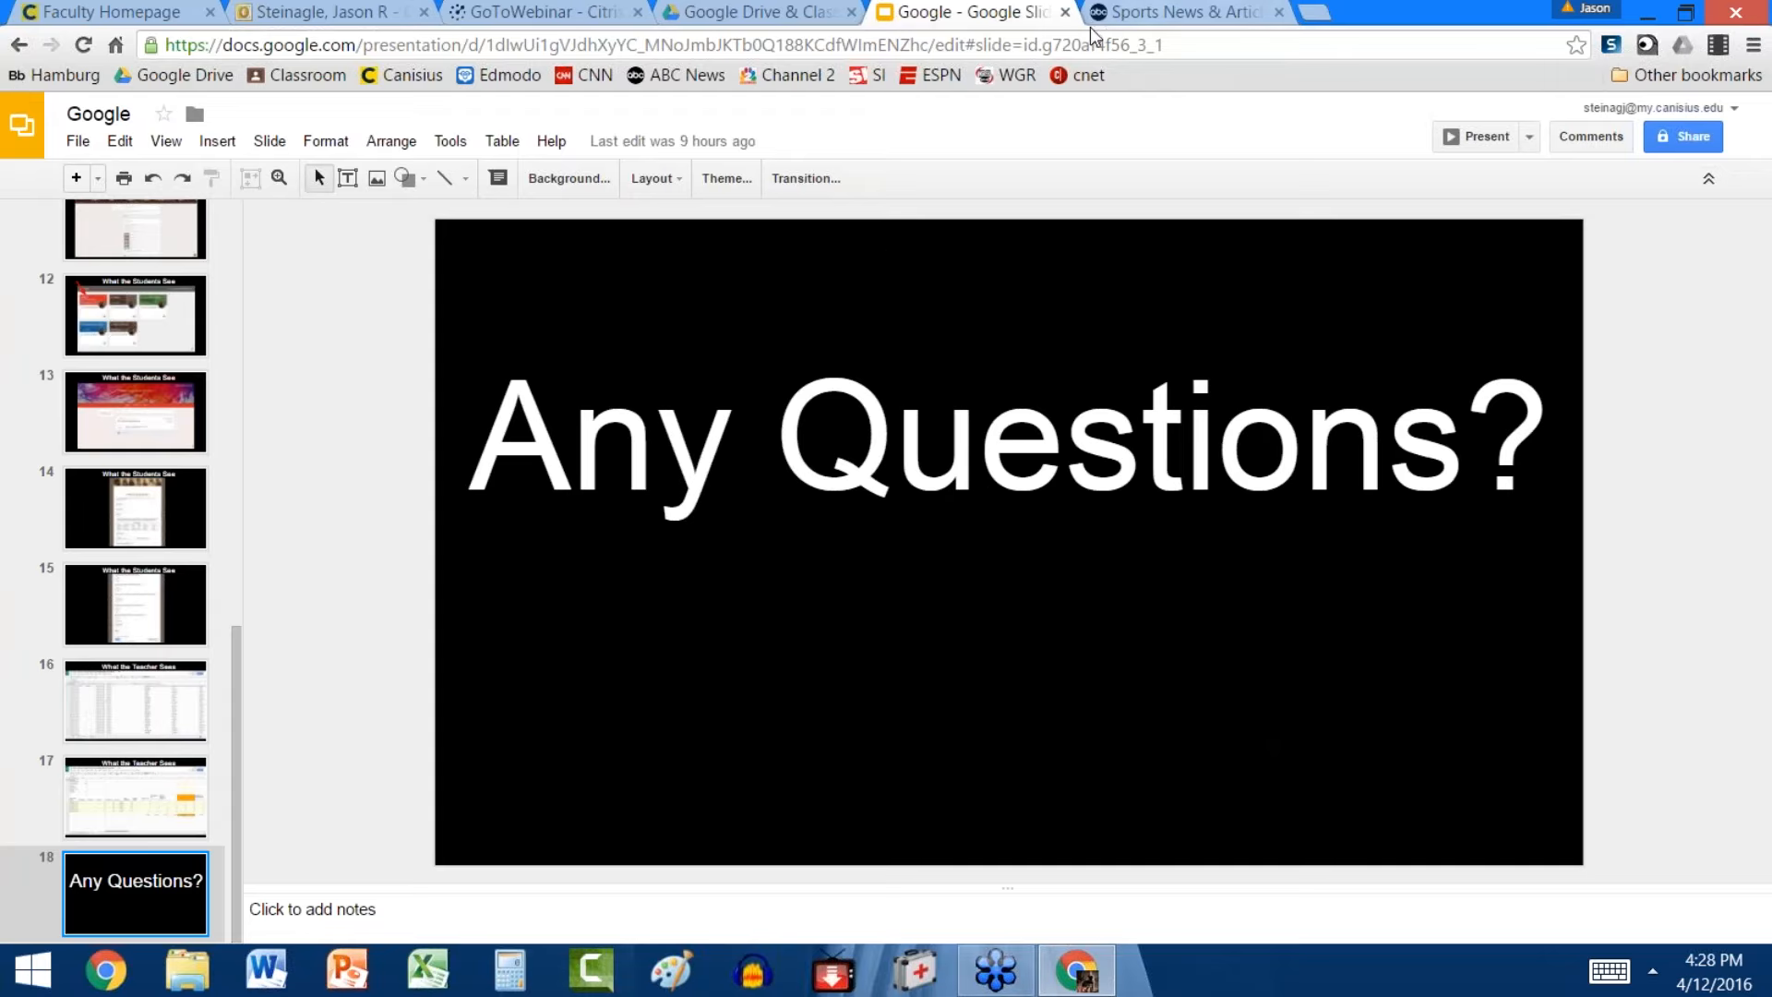
left_click(1066, 13)
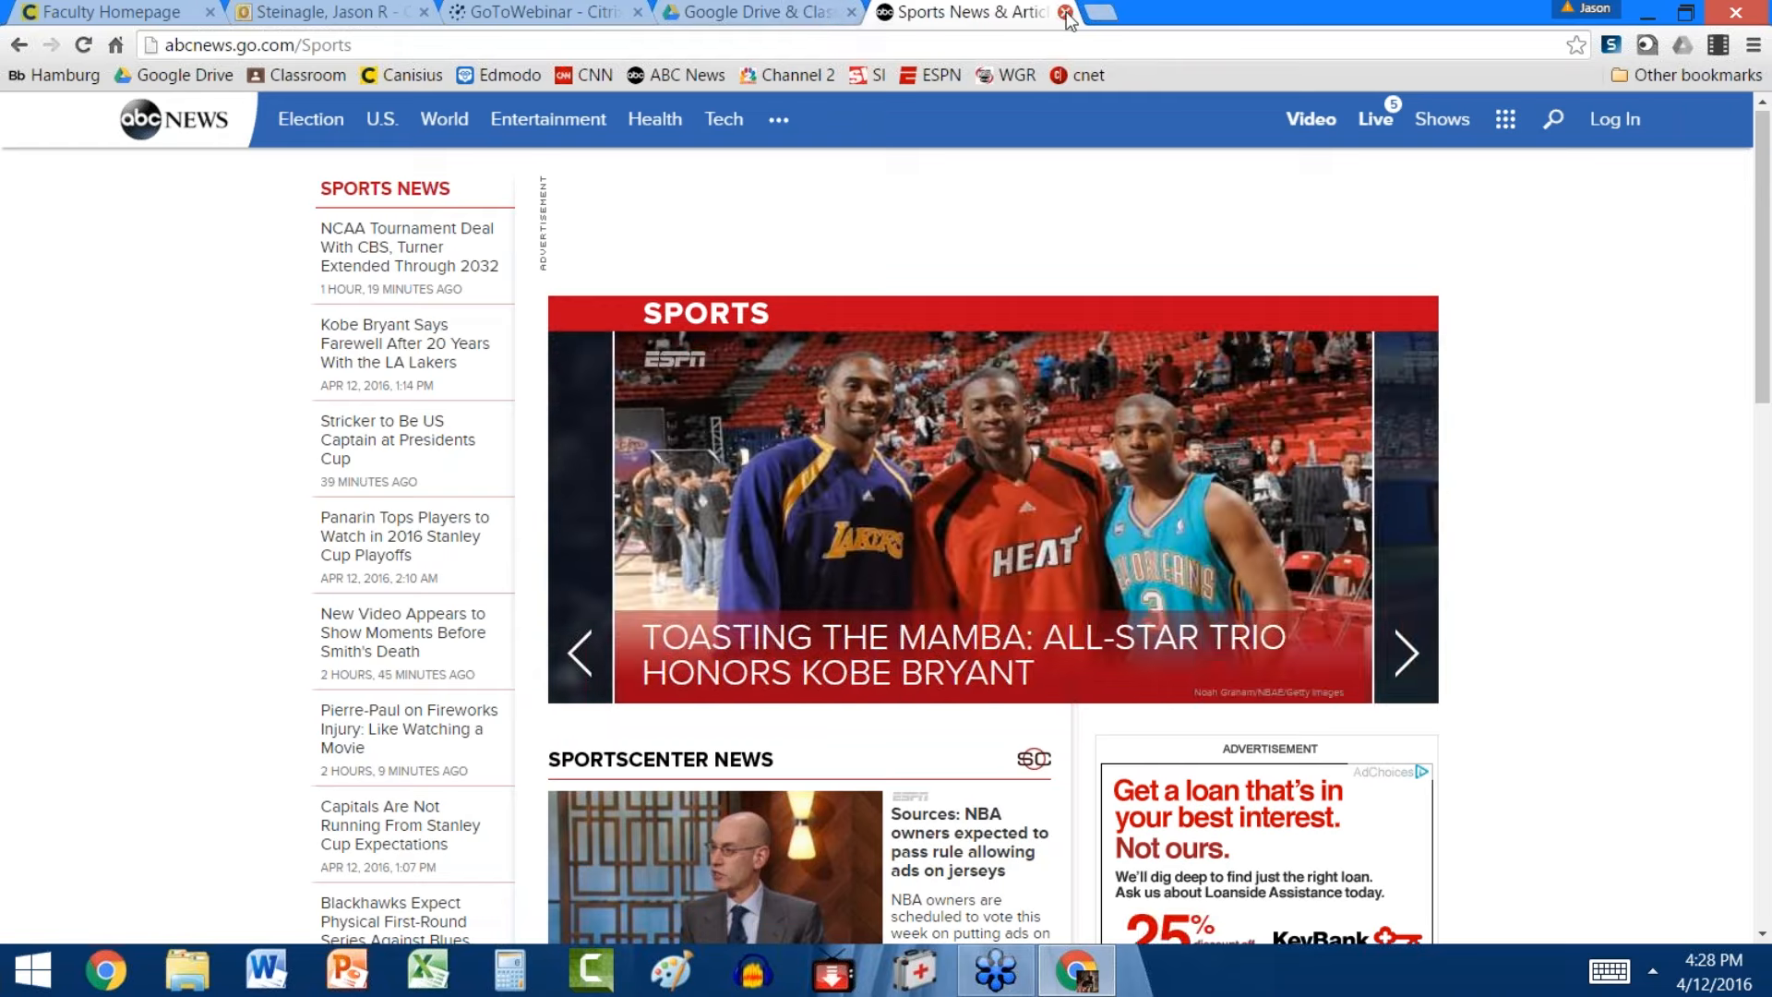
left_click(1066, 13)
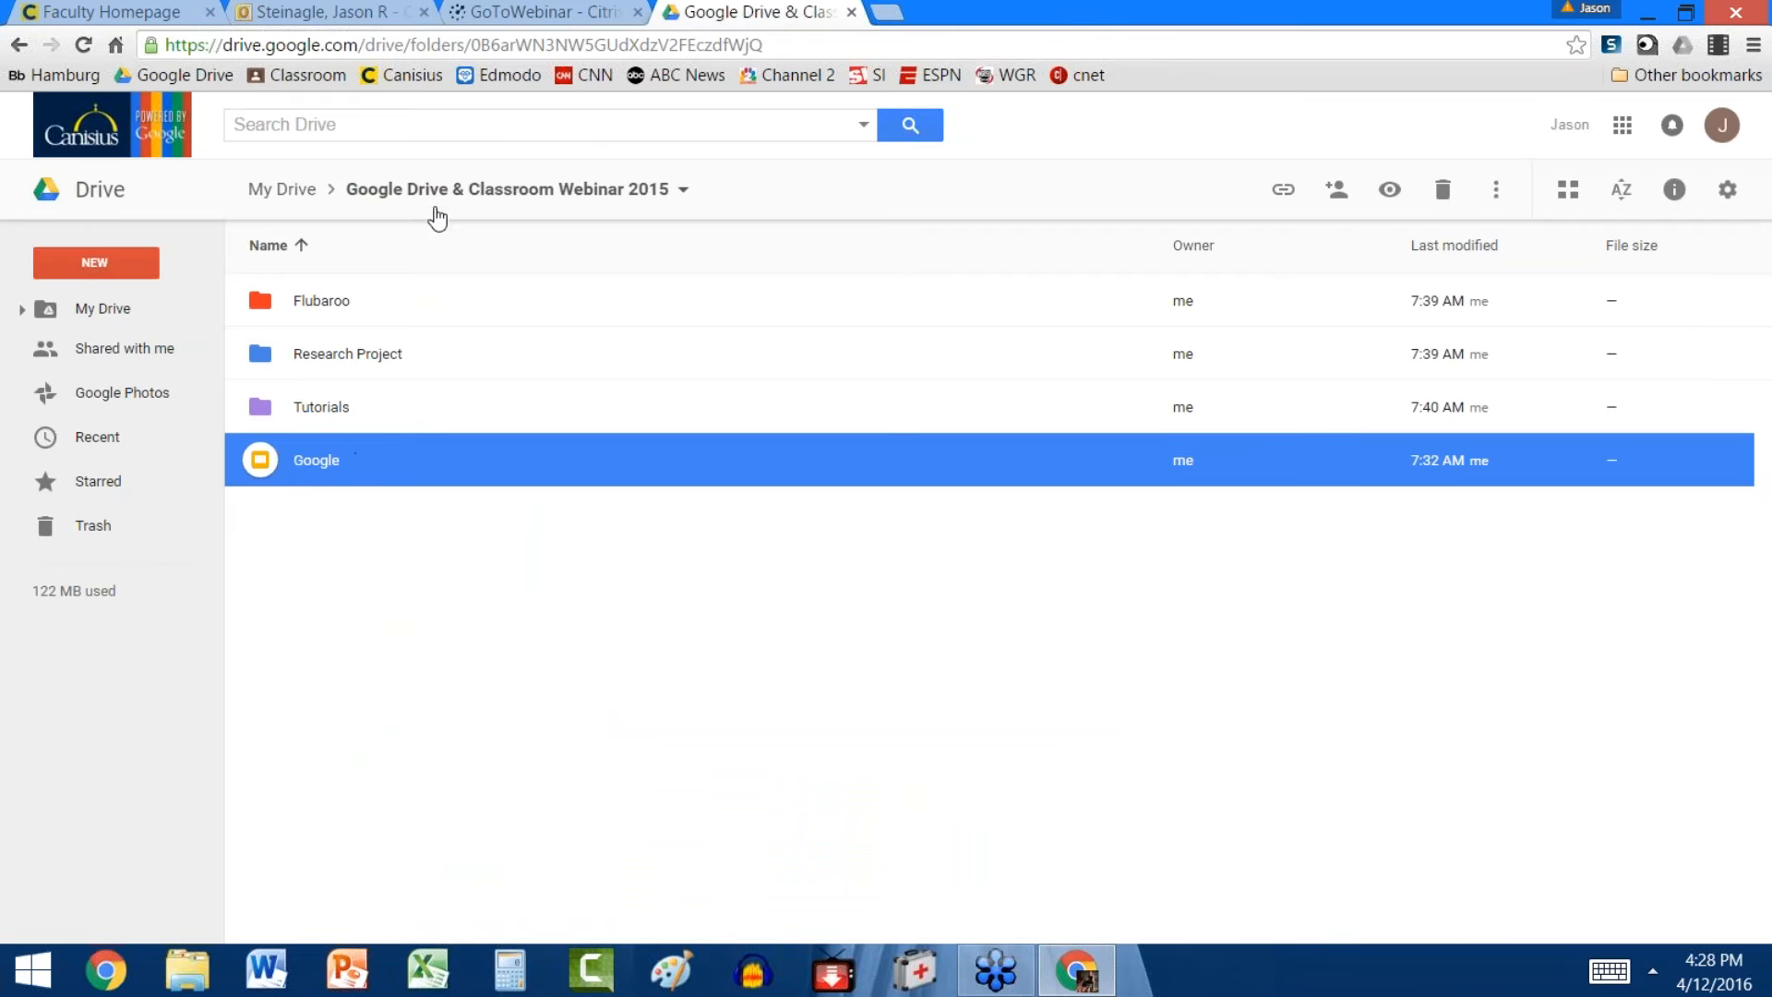
Open the "A) Test - Culture & Native Americans" form from the Flubaroo folder, leaving it open, and return to the folder
double_click(347, 311)
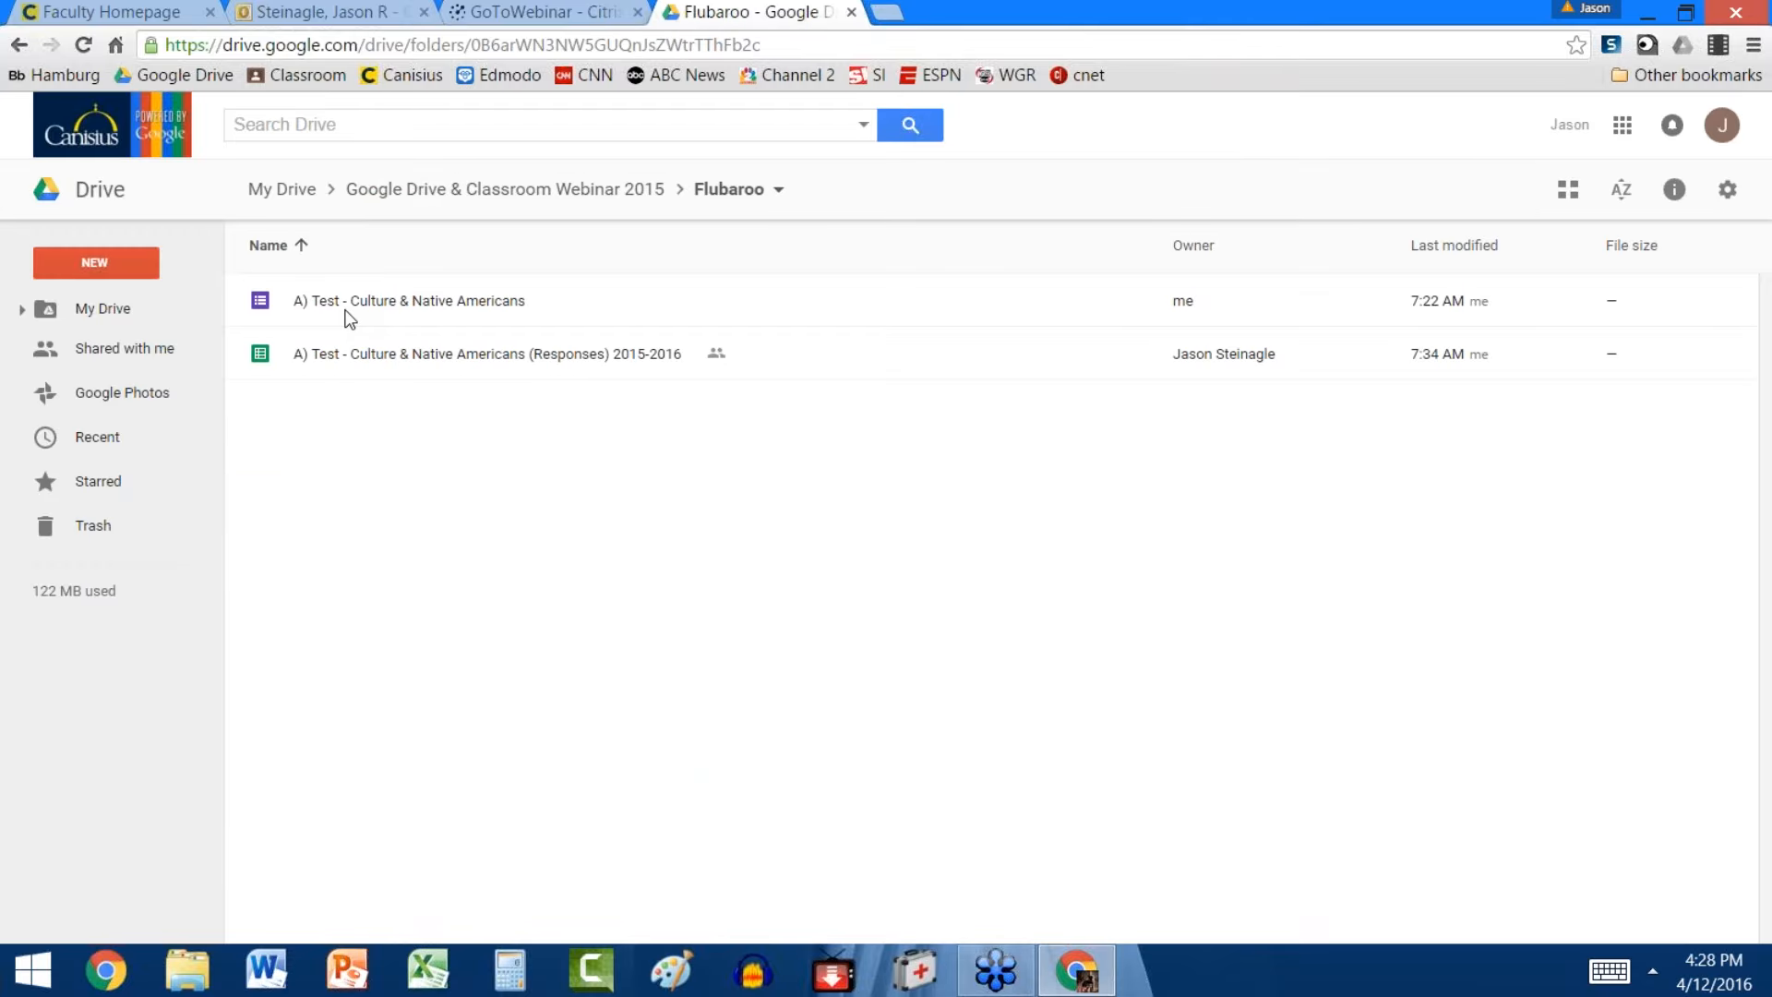
double_click(369, 298)
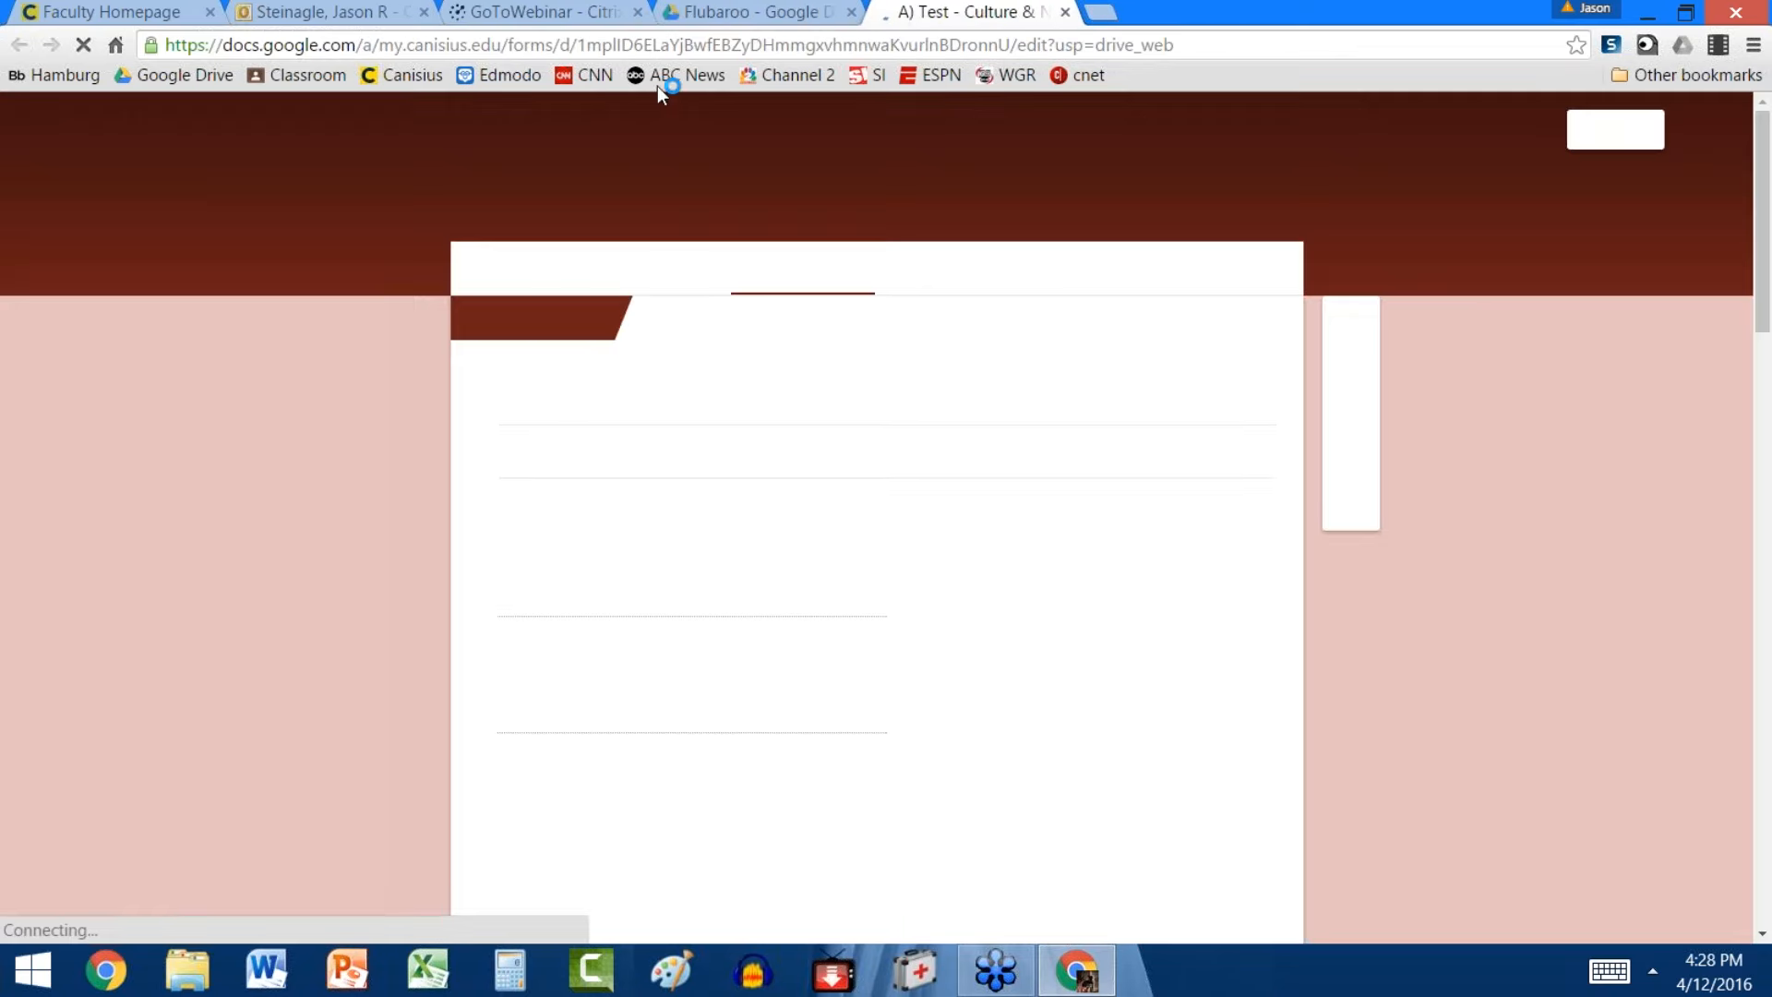
left_click(729, 13)
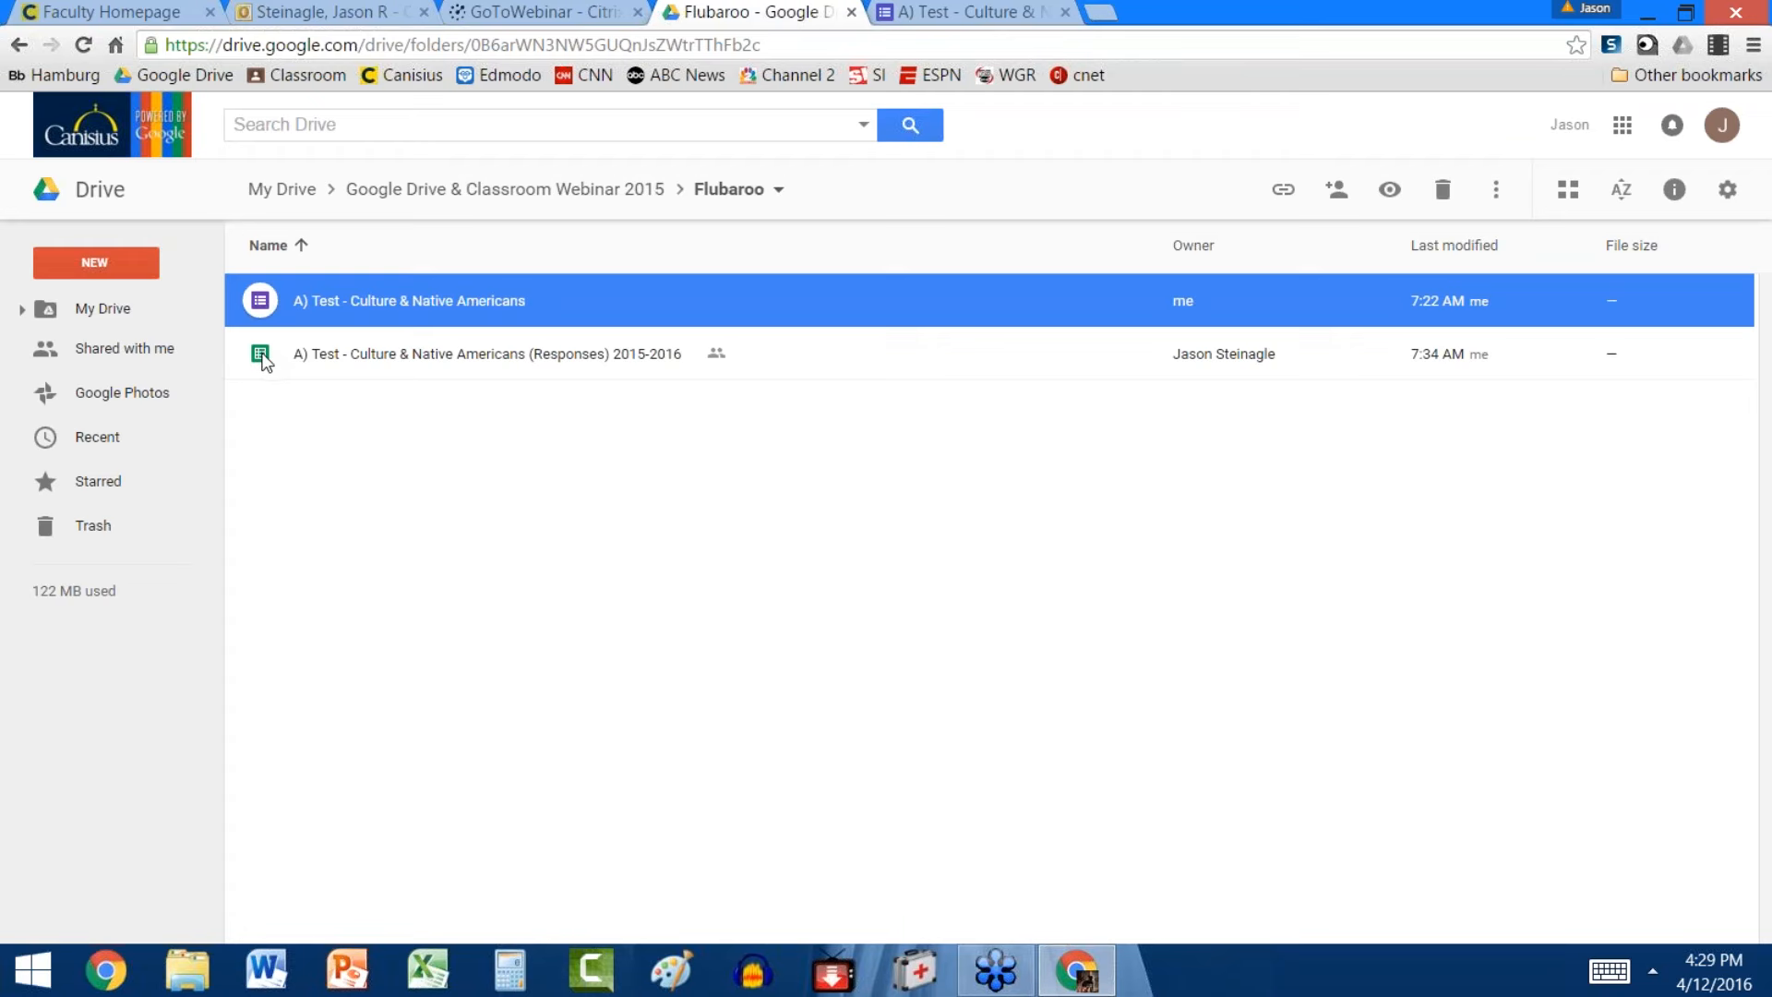
Create a new Google Form in the Flubaroo folder
left_click(87, 261)
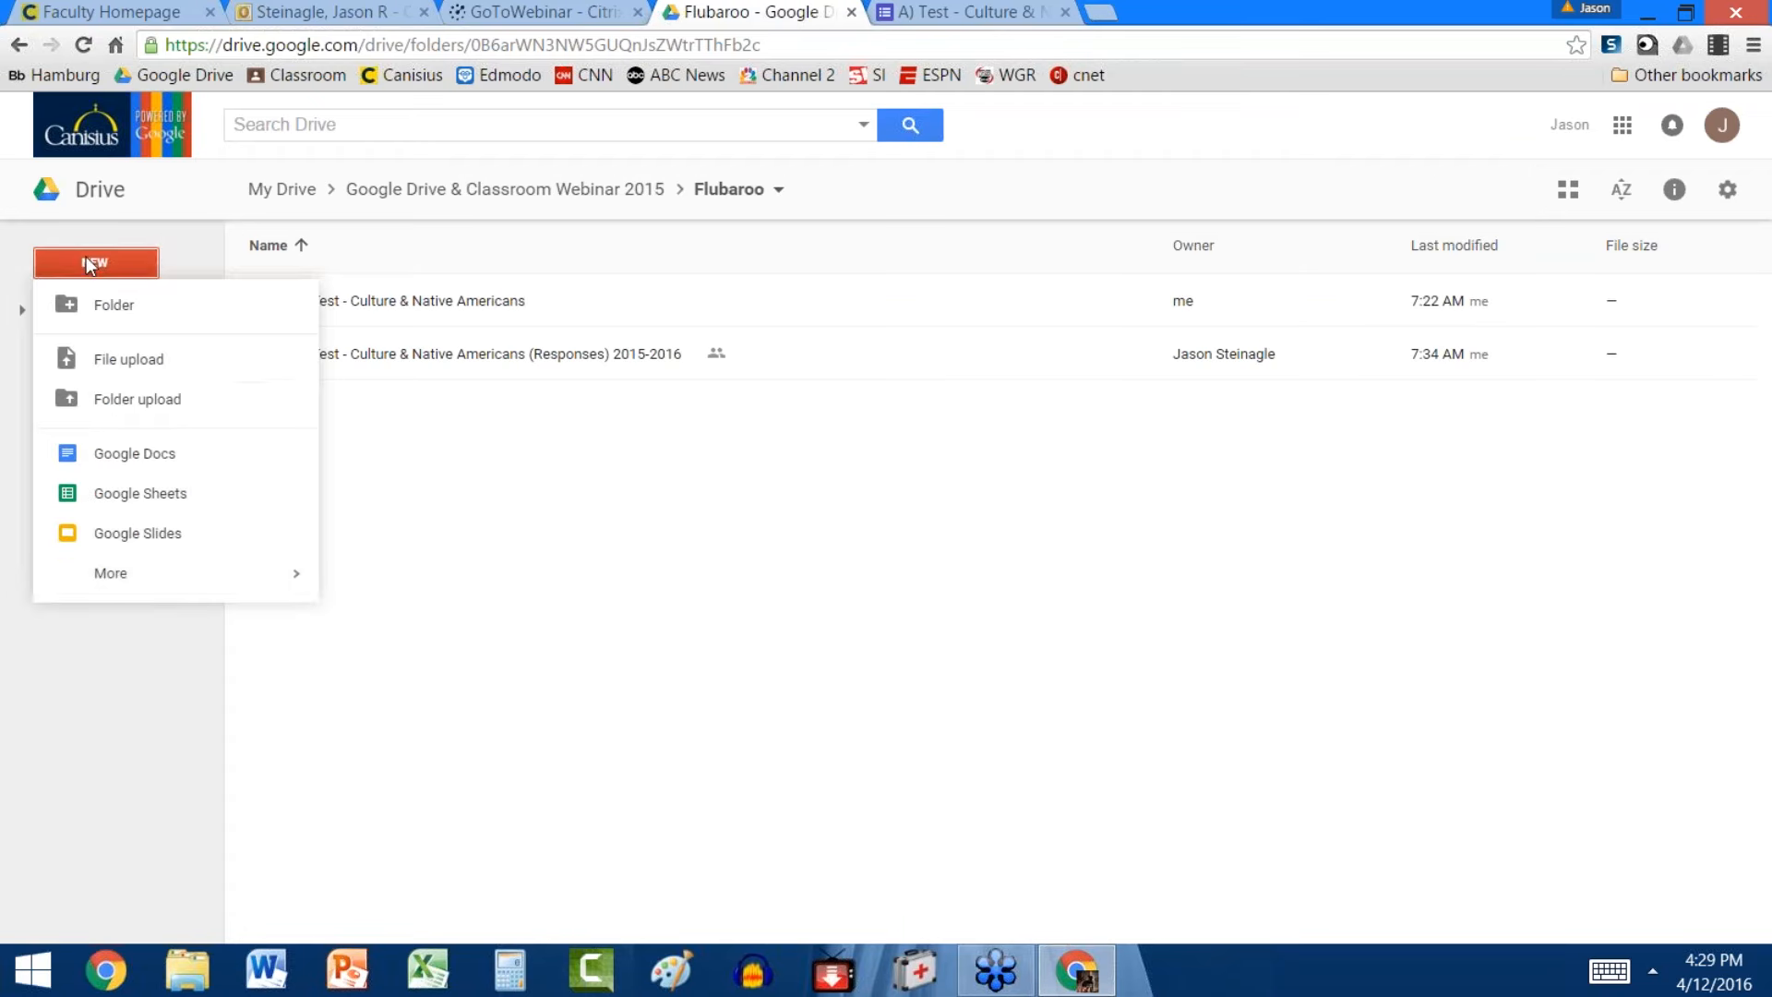
mouse_move(138, 581)
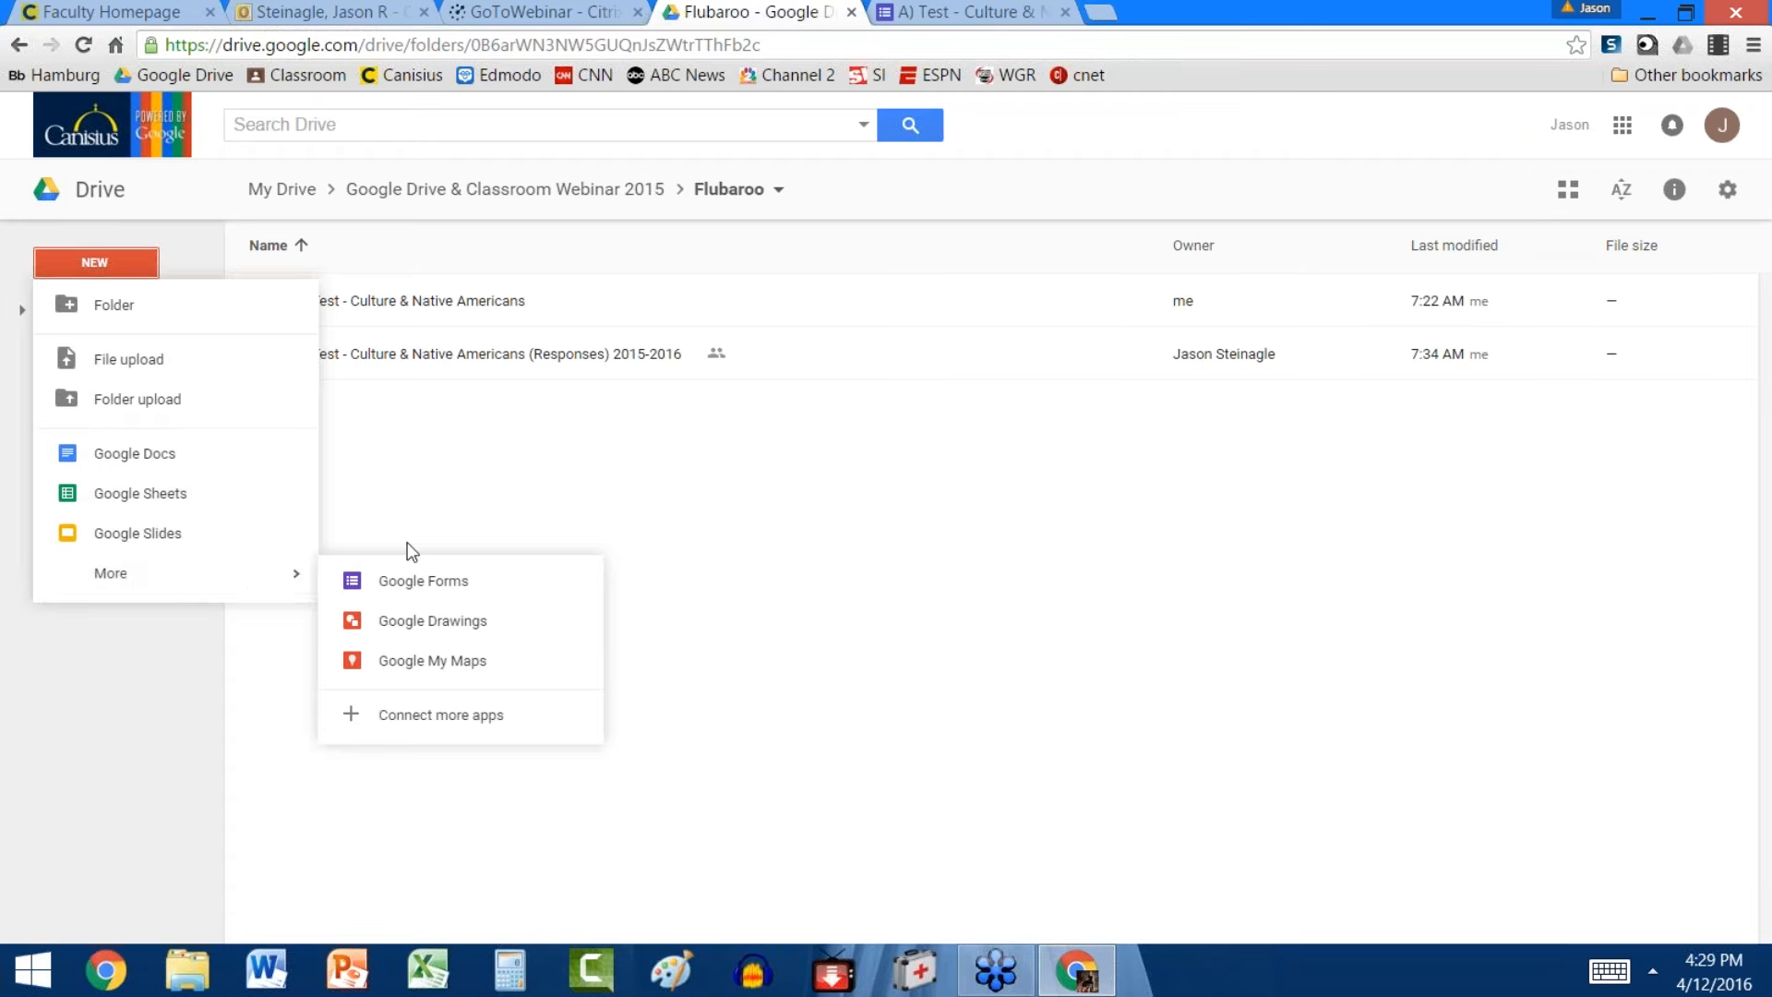
left_click(373, 584)
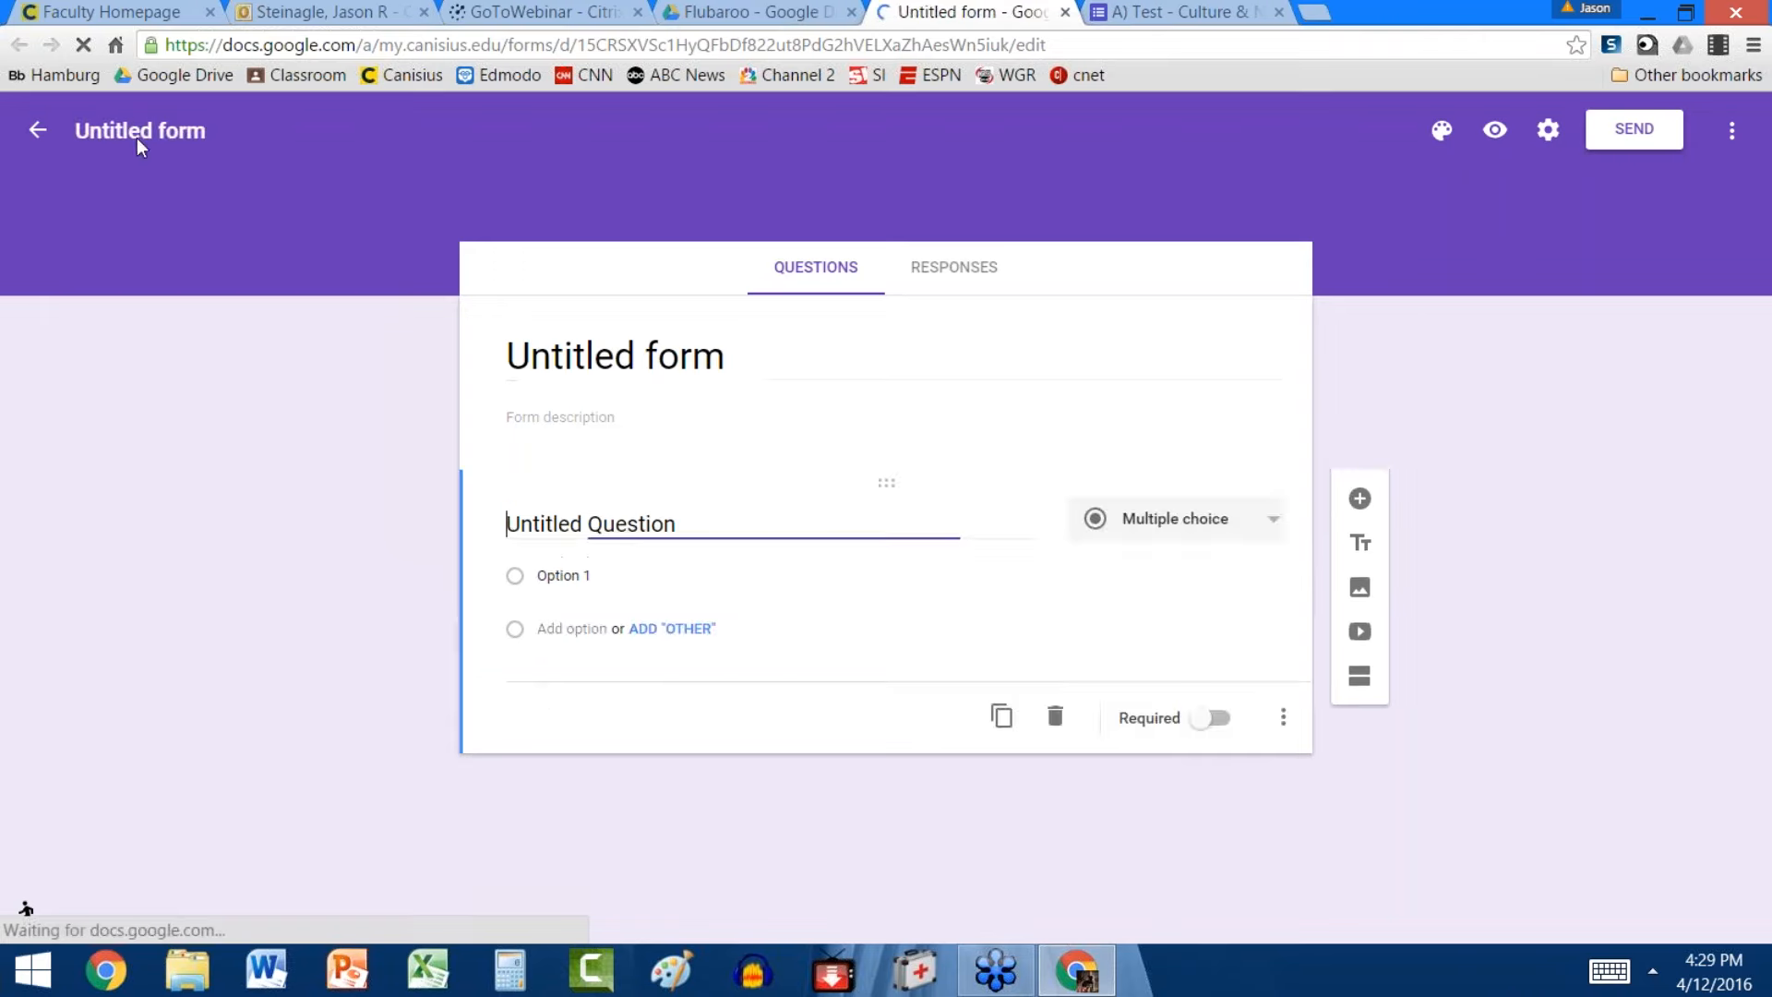
Name the new form "Test Example" and apply the same name as its title
left_click(142, 128)
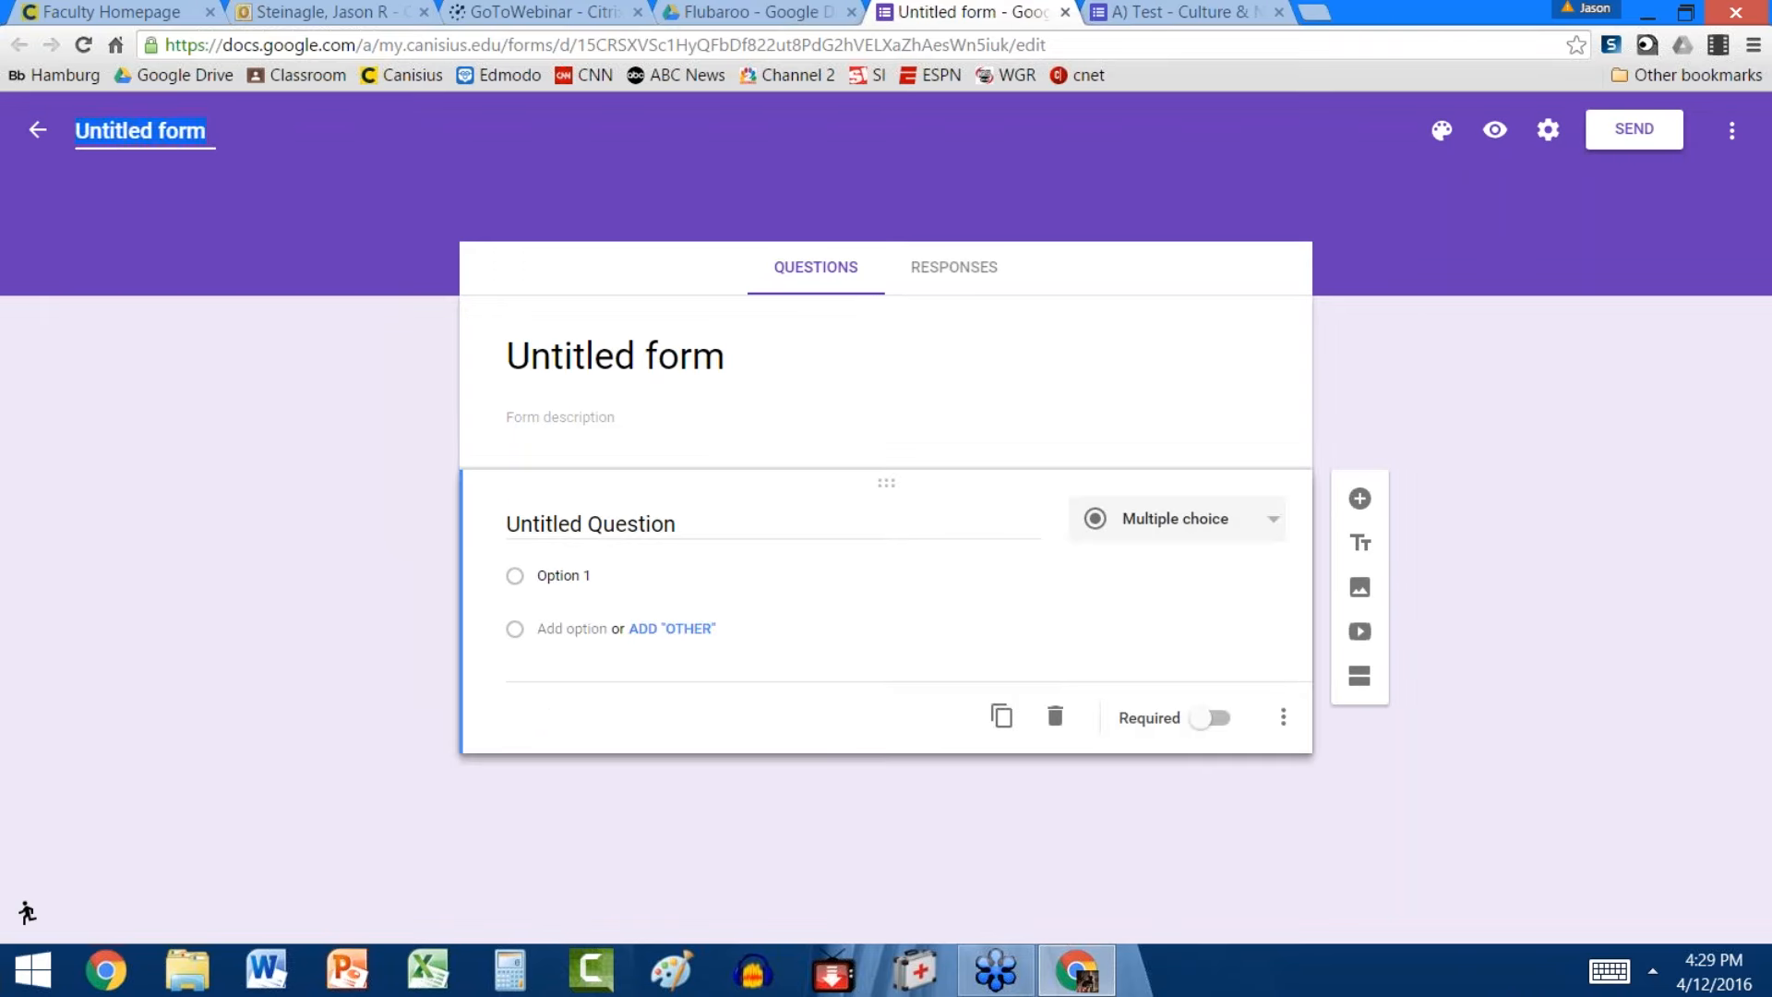
type("Test Ex")
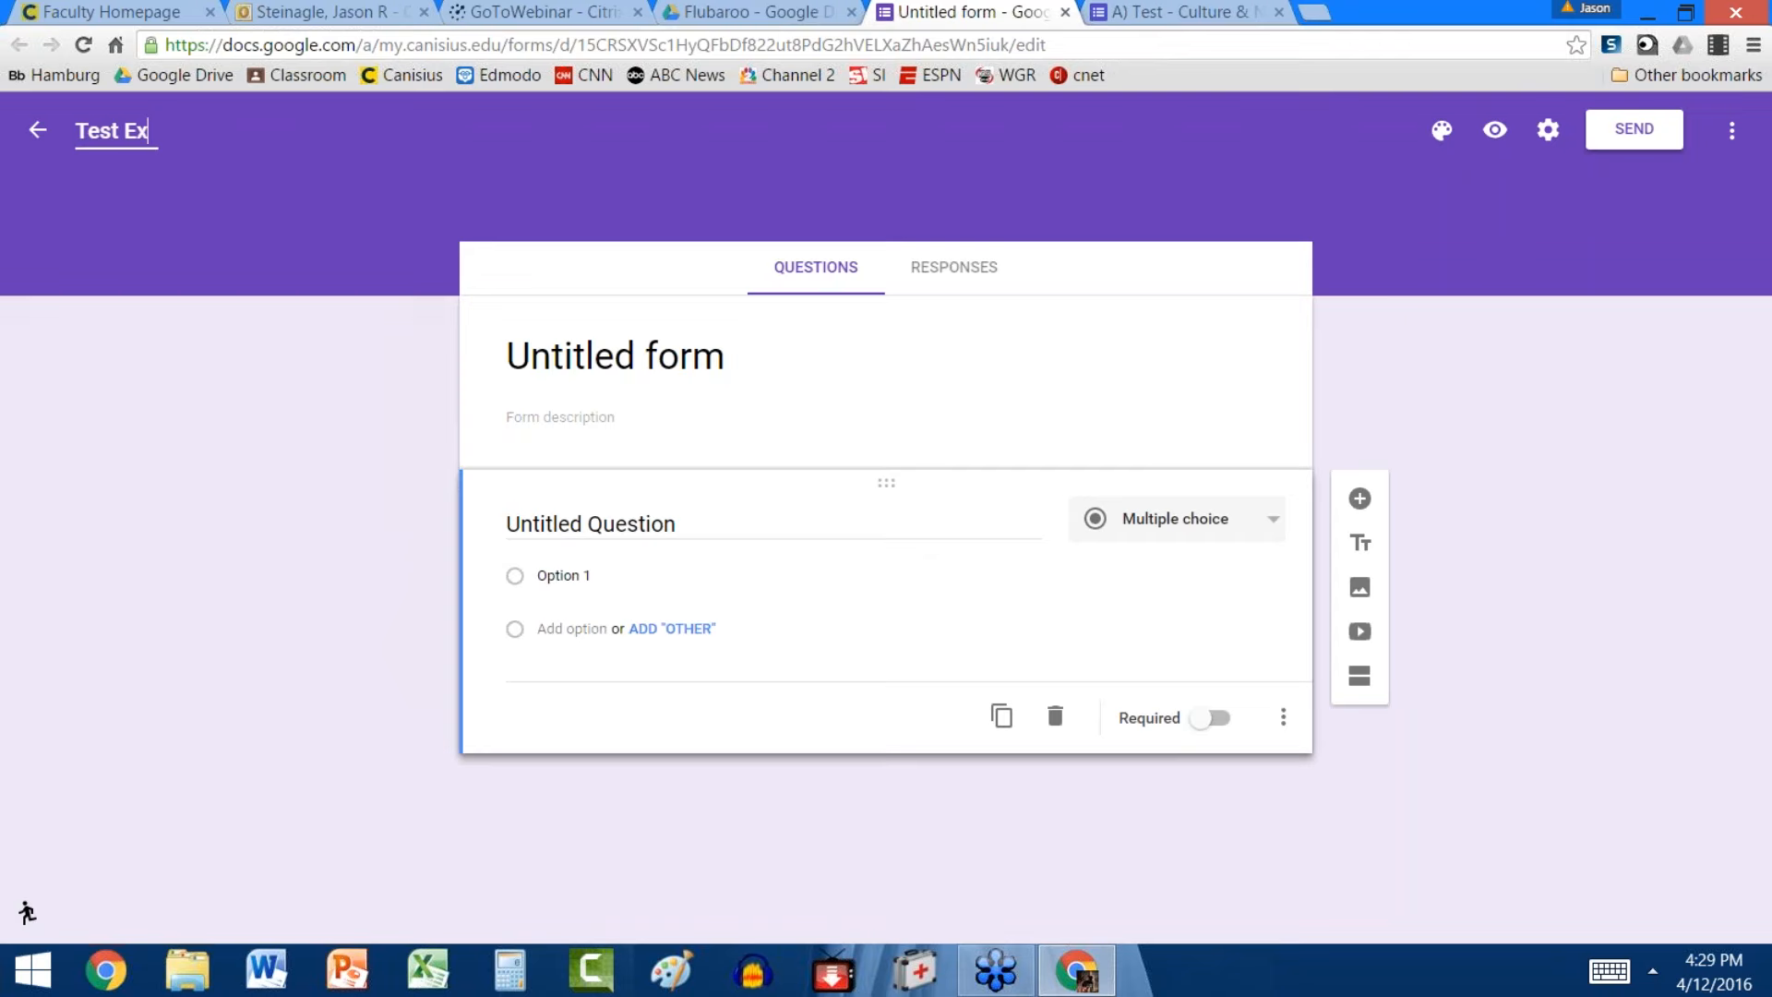
type("ample")
left_click(683, 363)
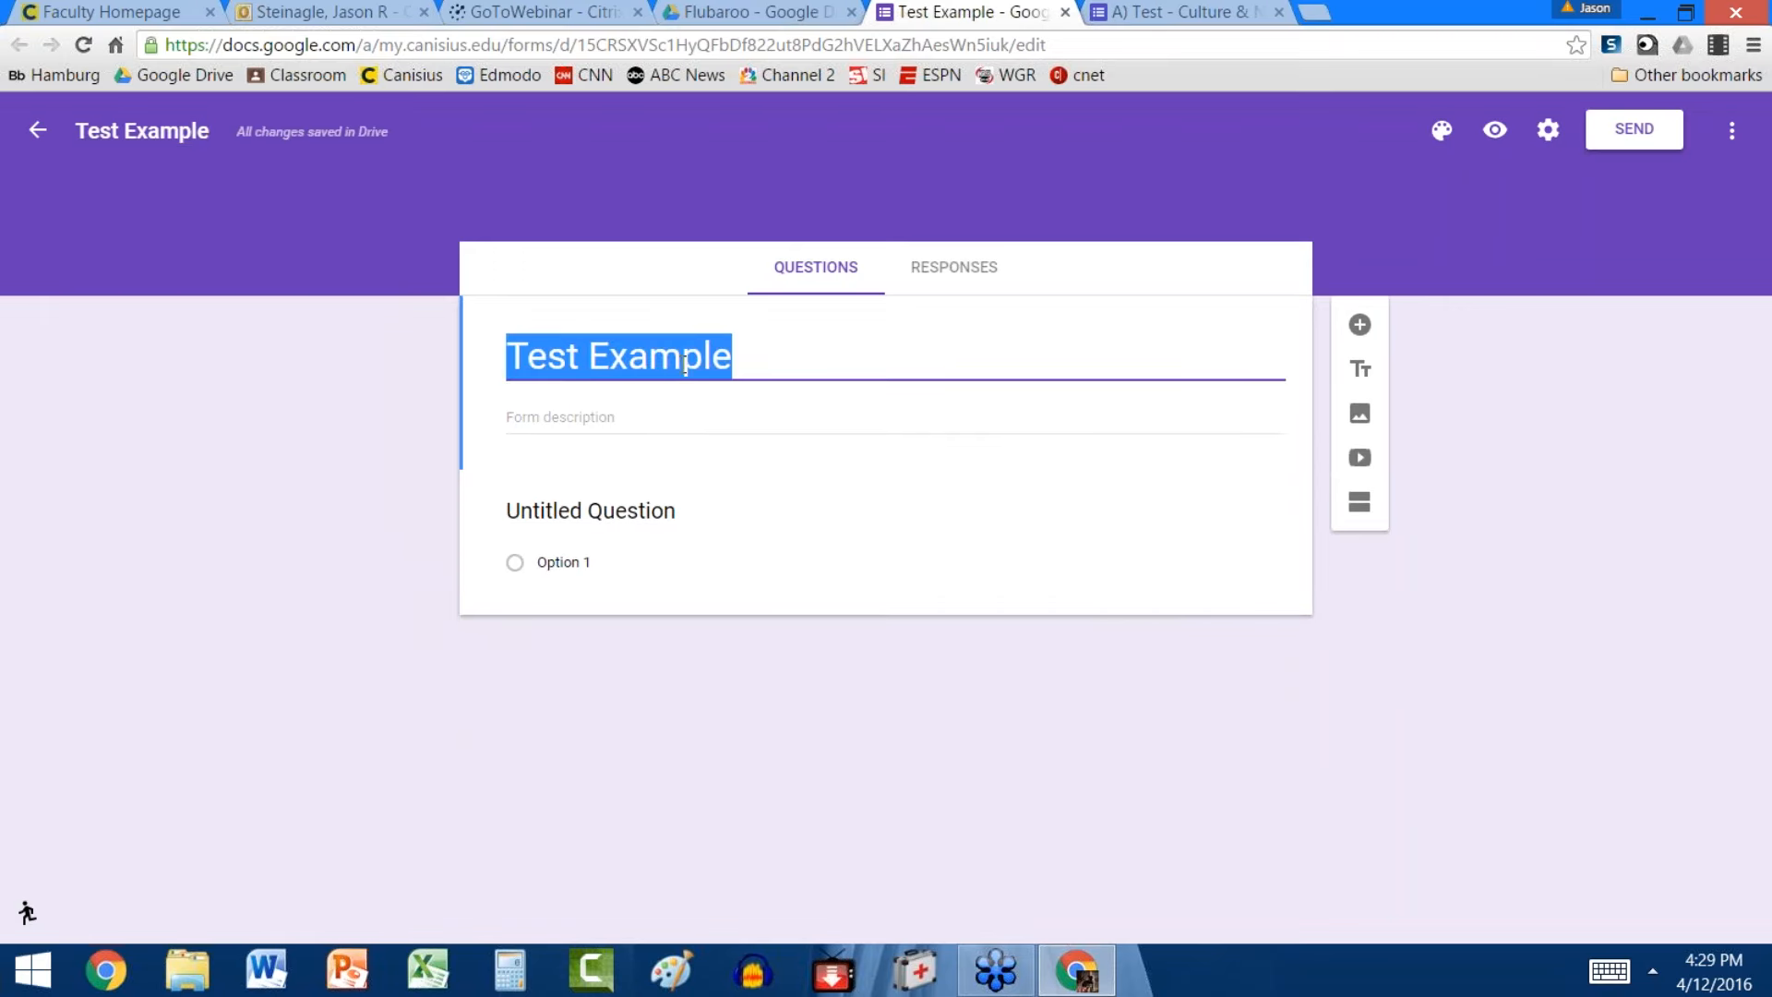
Set the text of the untitled question to "First Question"
left_click(685, 523)
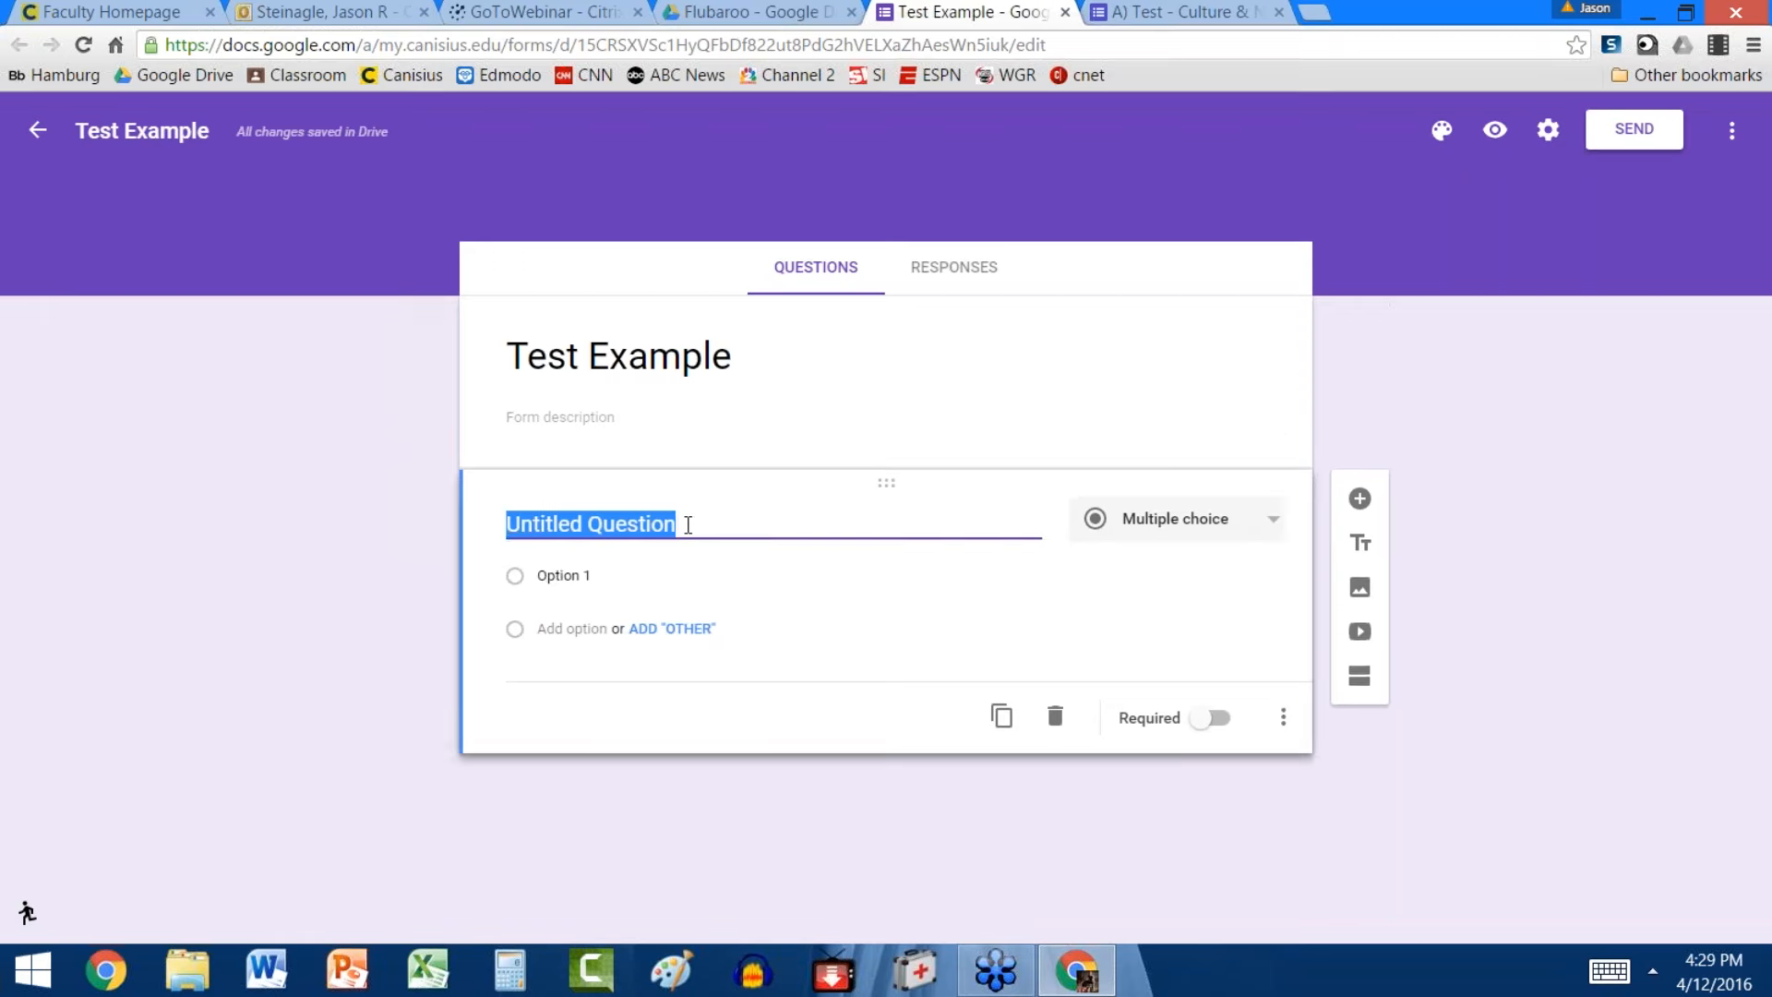
type("First Q")
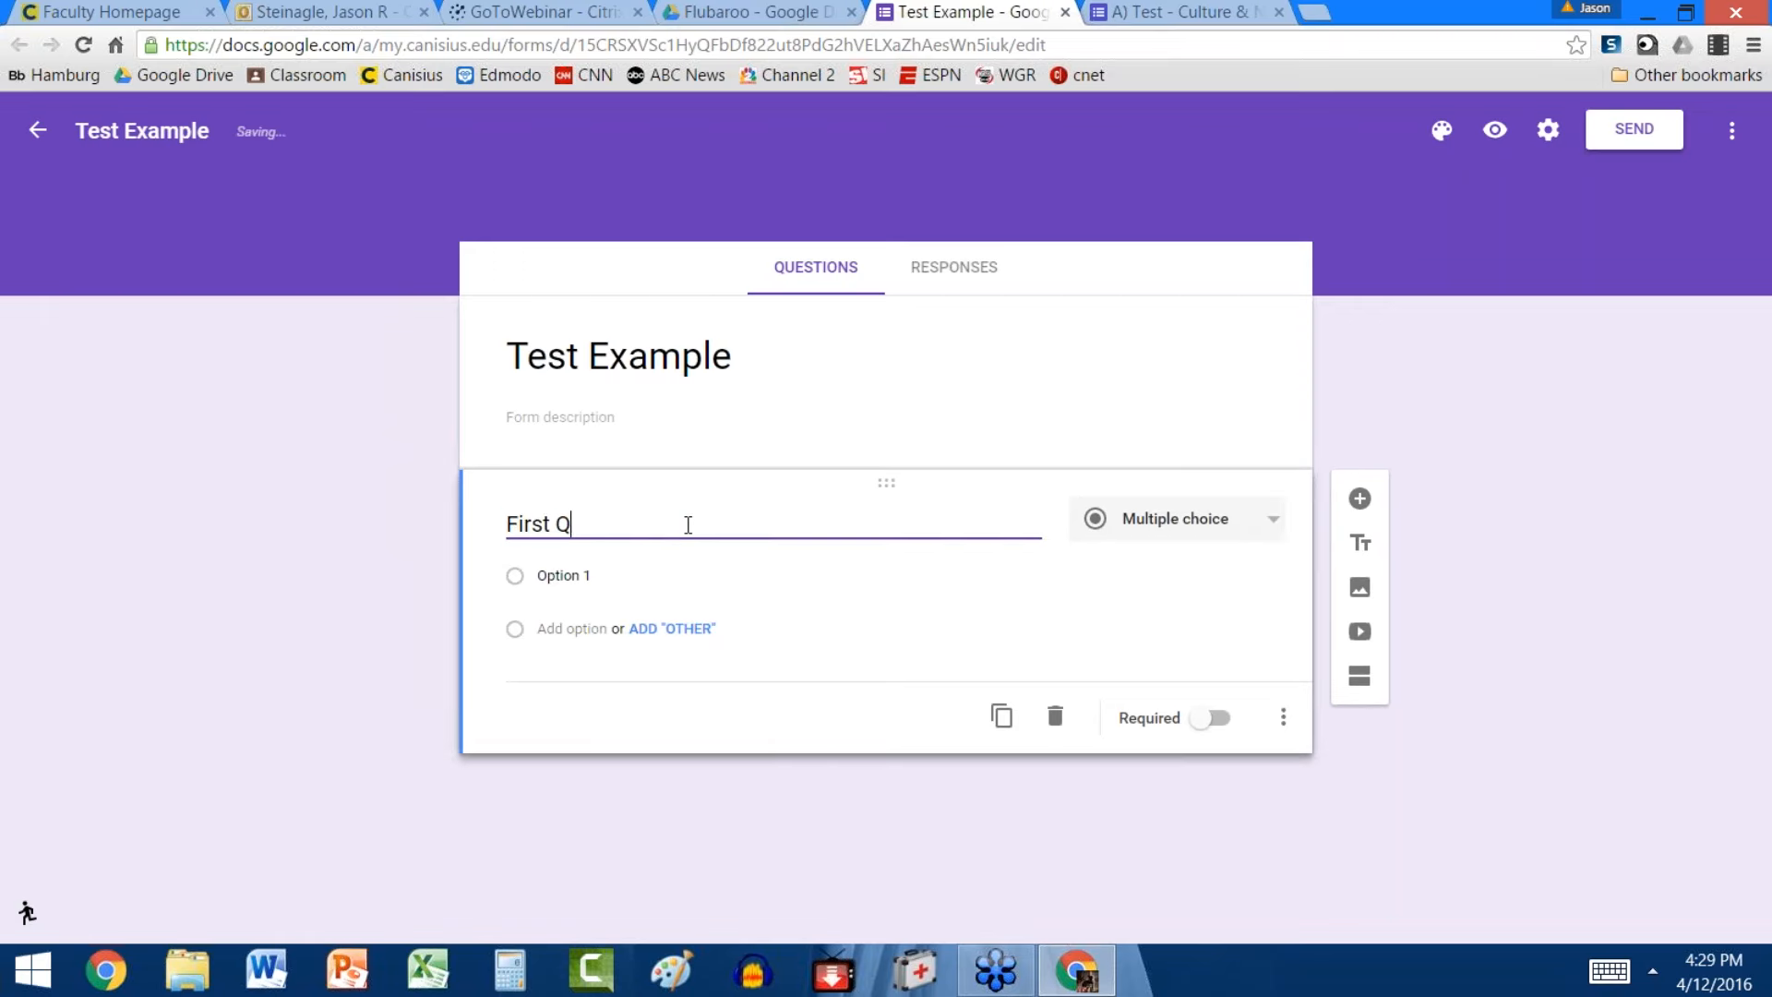
type("uestion")
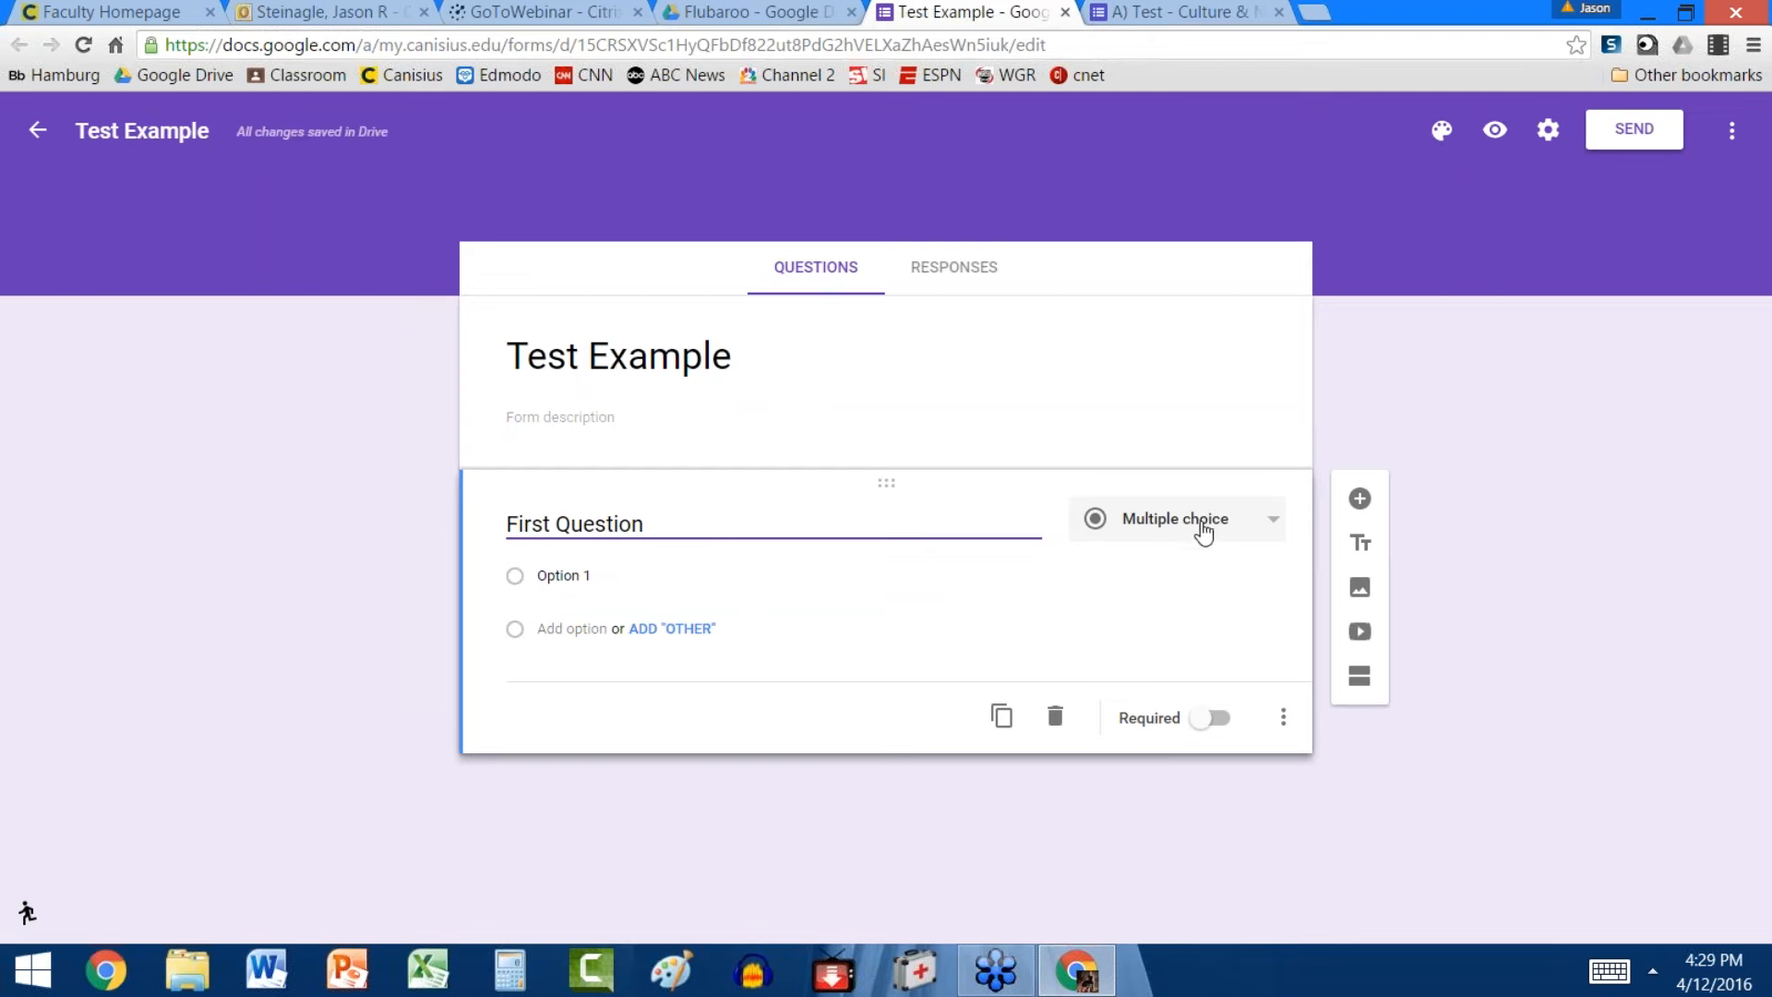
Change the first question to the Short answer type and title it "Name"
left_click(1276, 523)
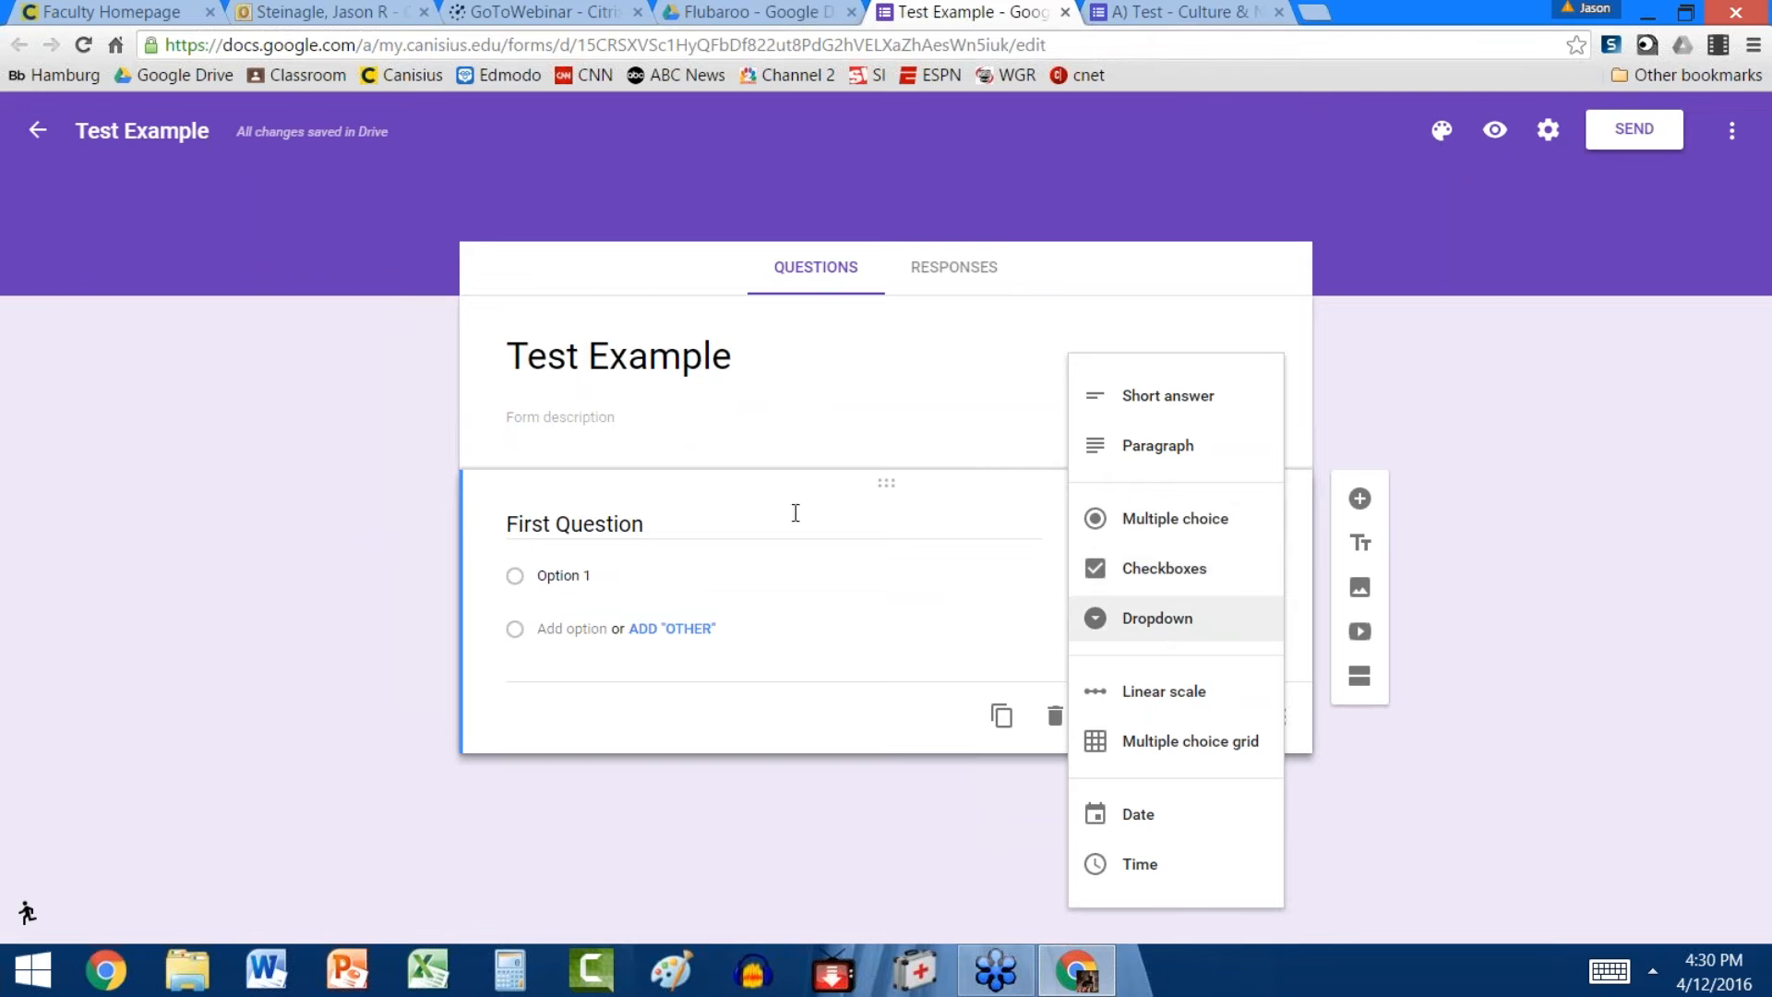
left_click(1169, 407)
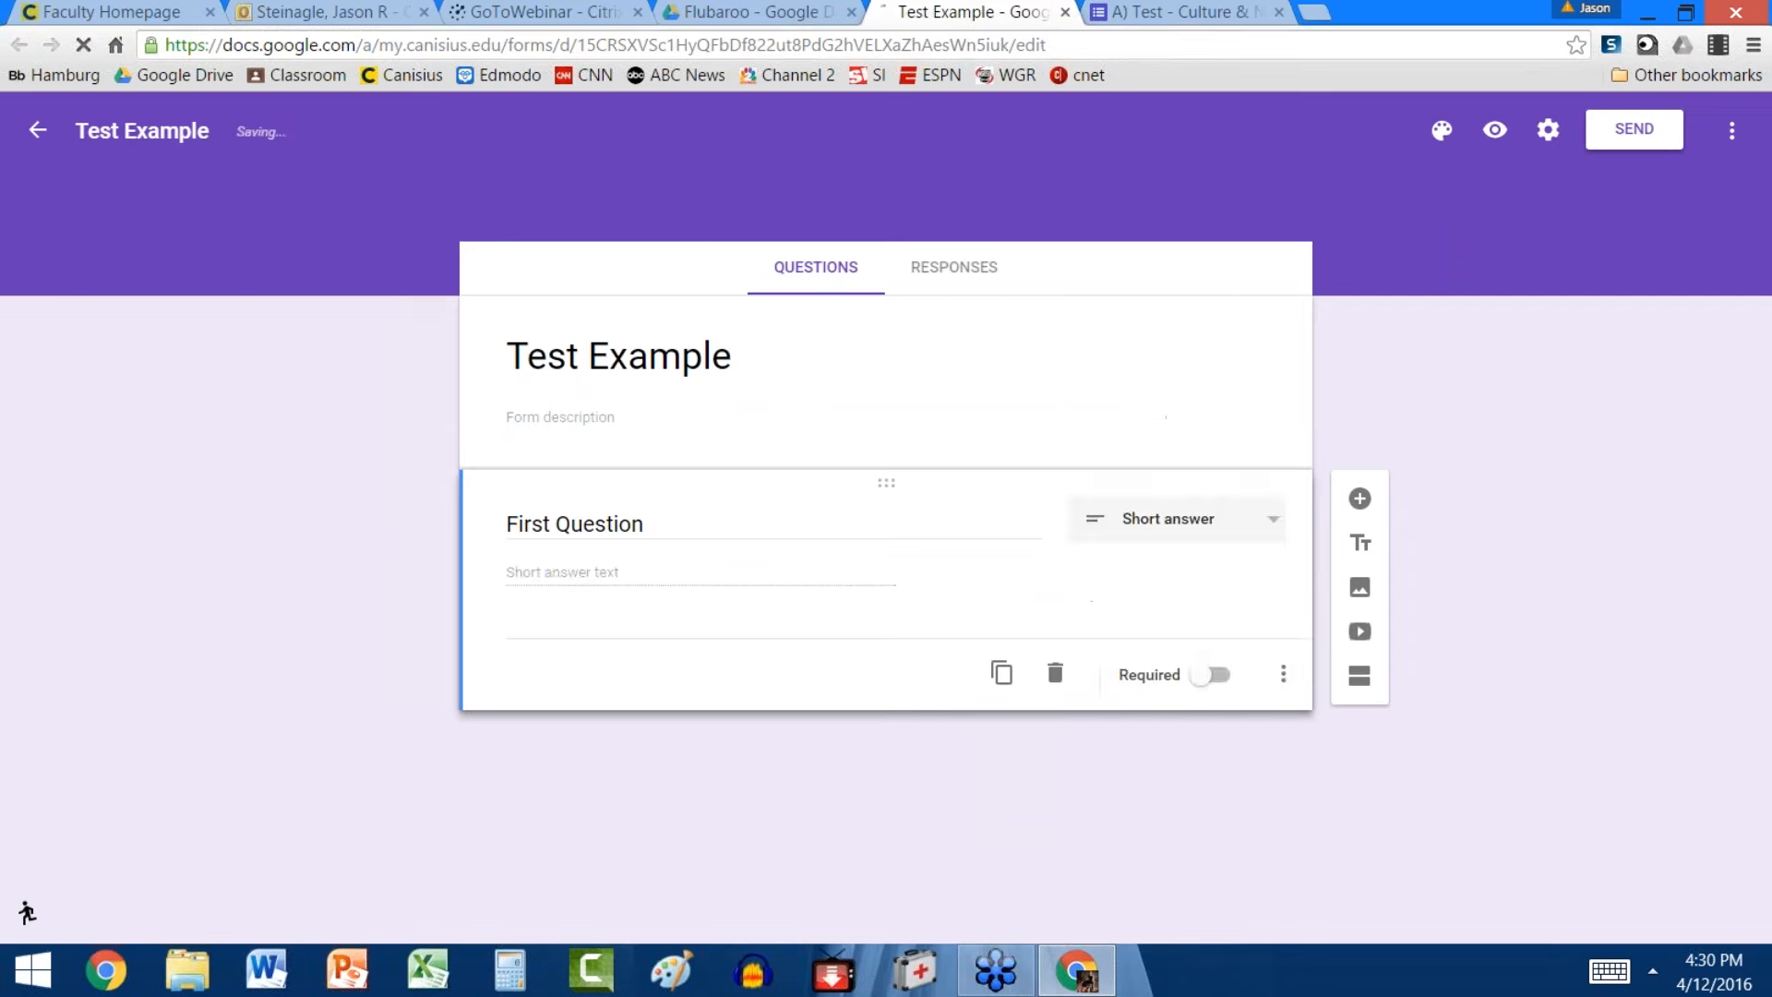
triple_click(665, 522)
type("Name")
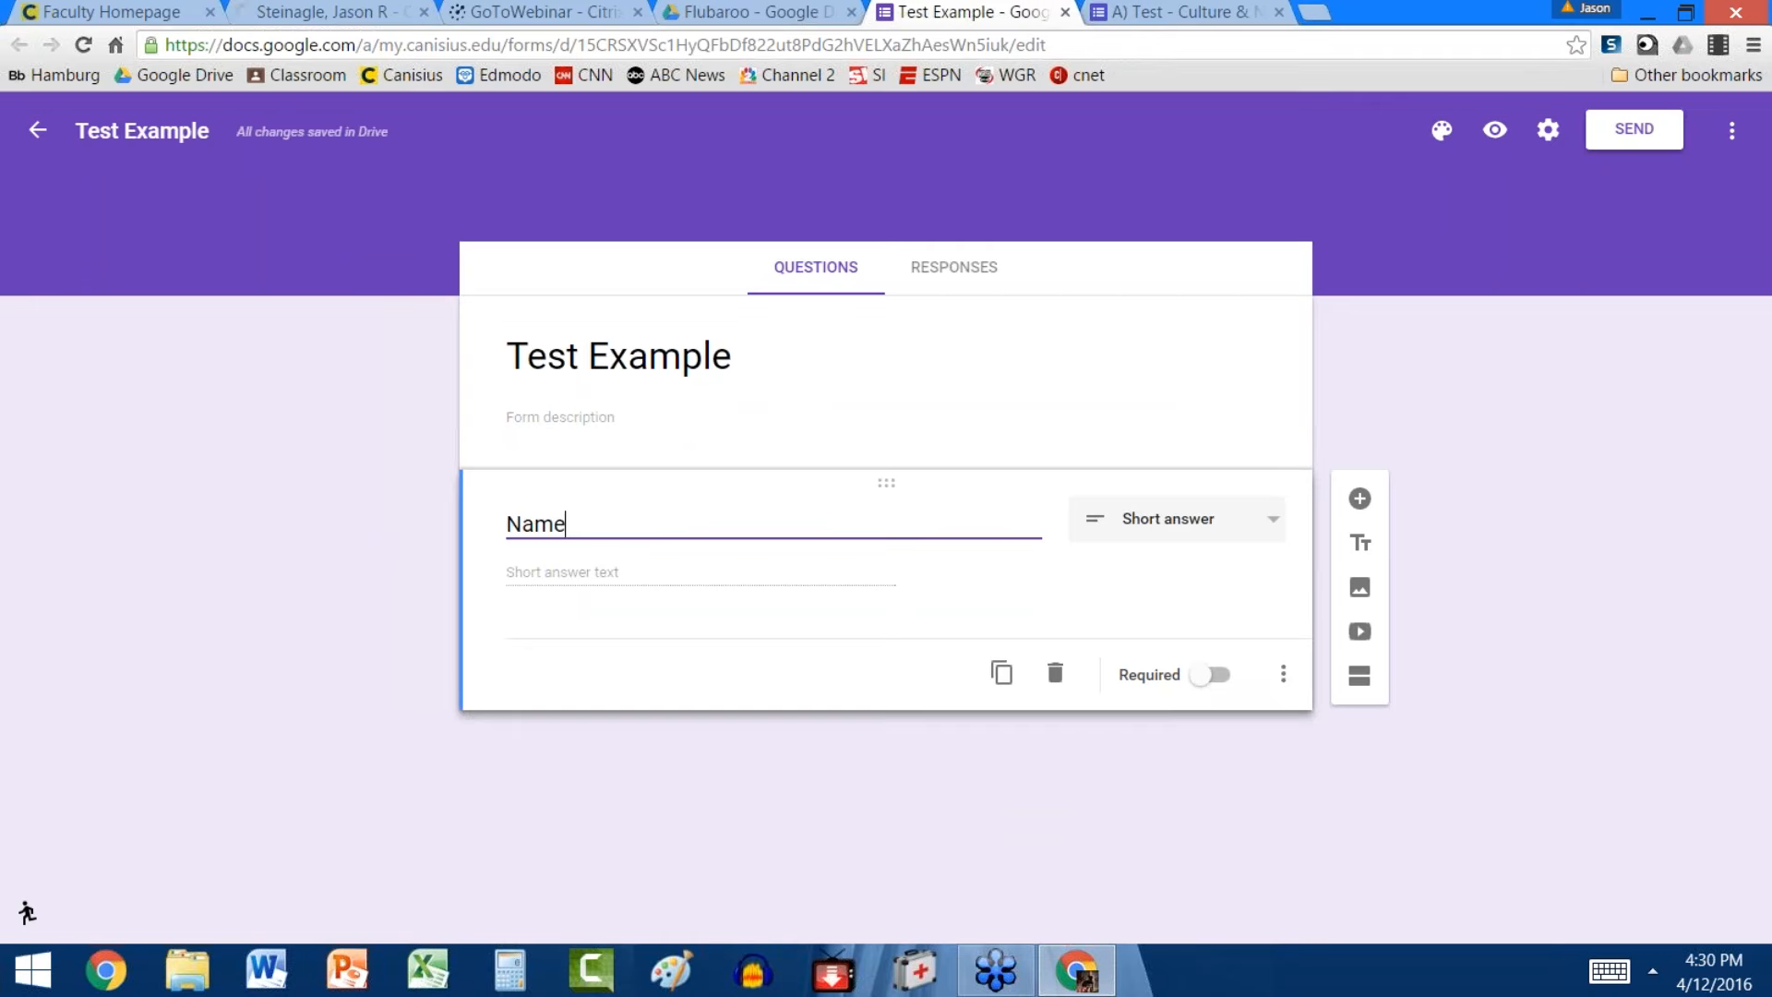
Duplicate the "Name" question and retitle the copy "Last Name"
left_click(1003, 679)
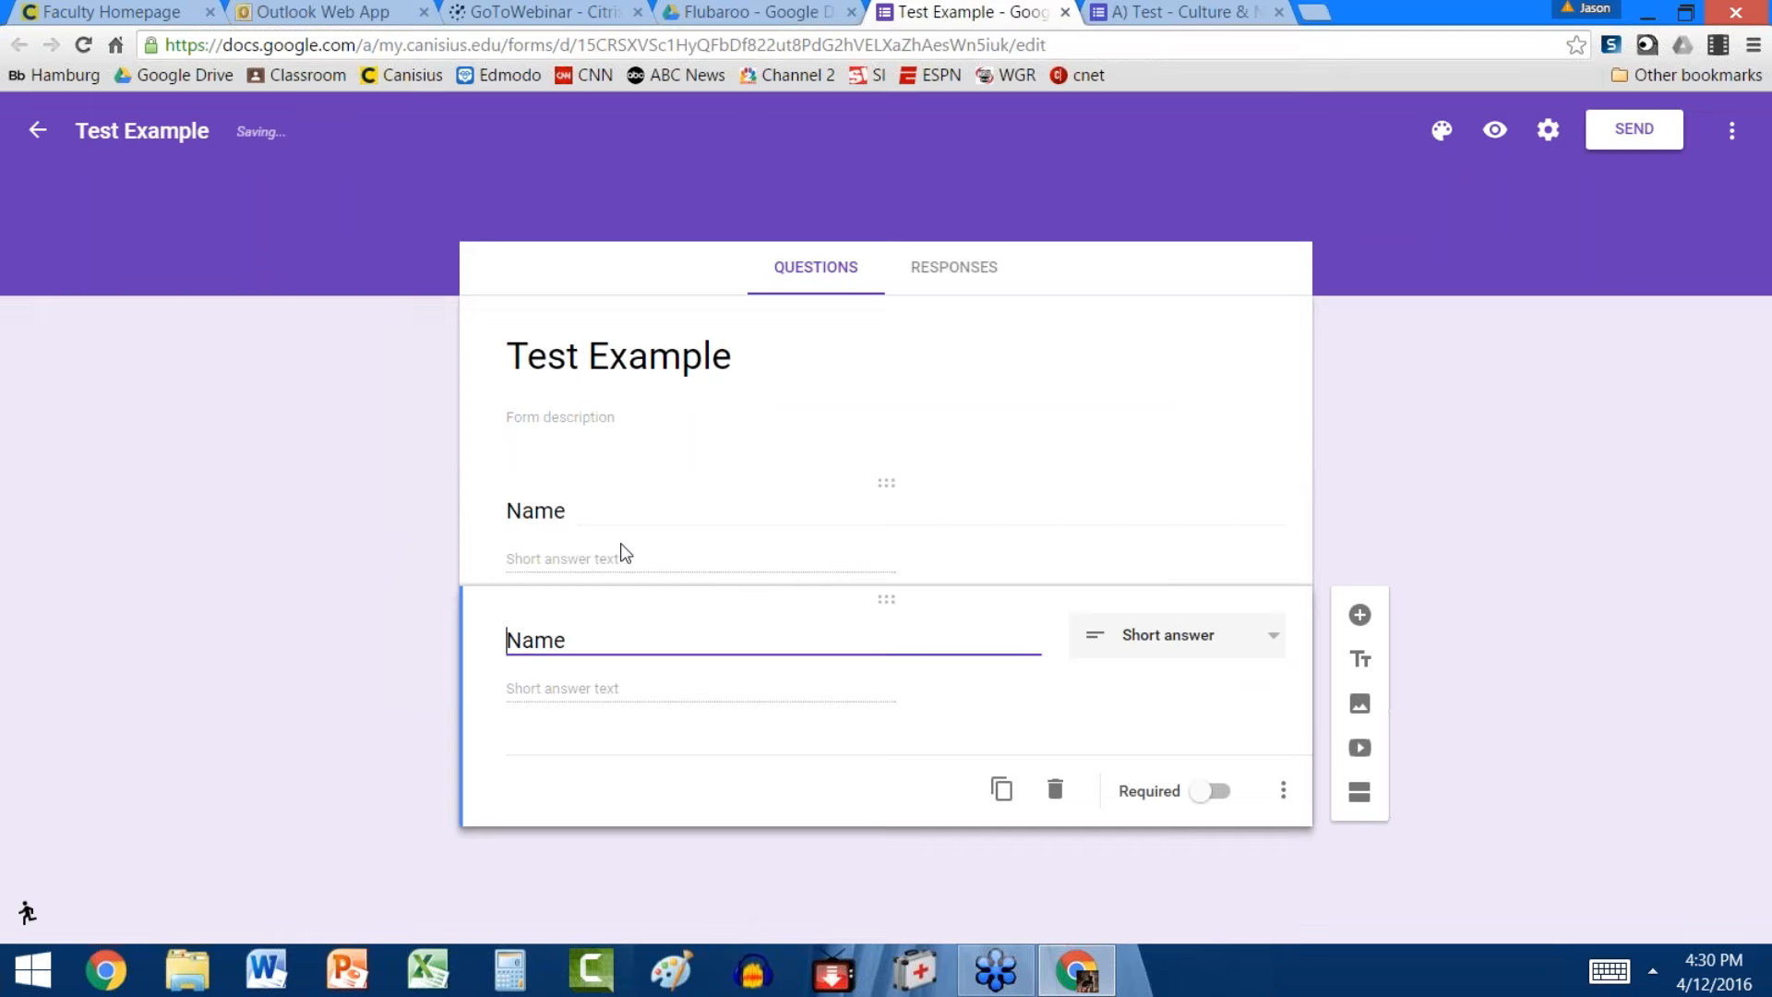
double_click(549, 657)
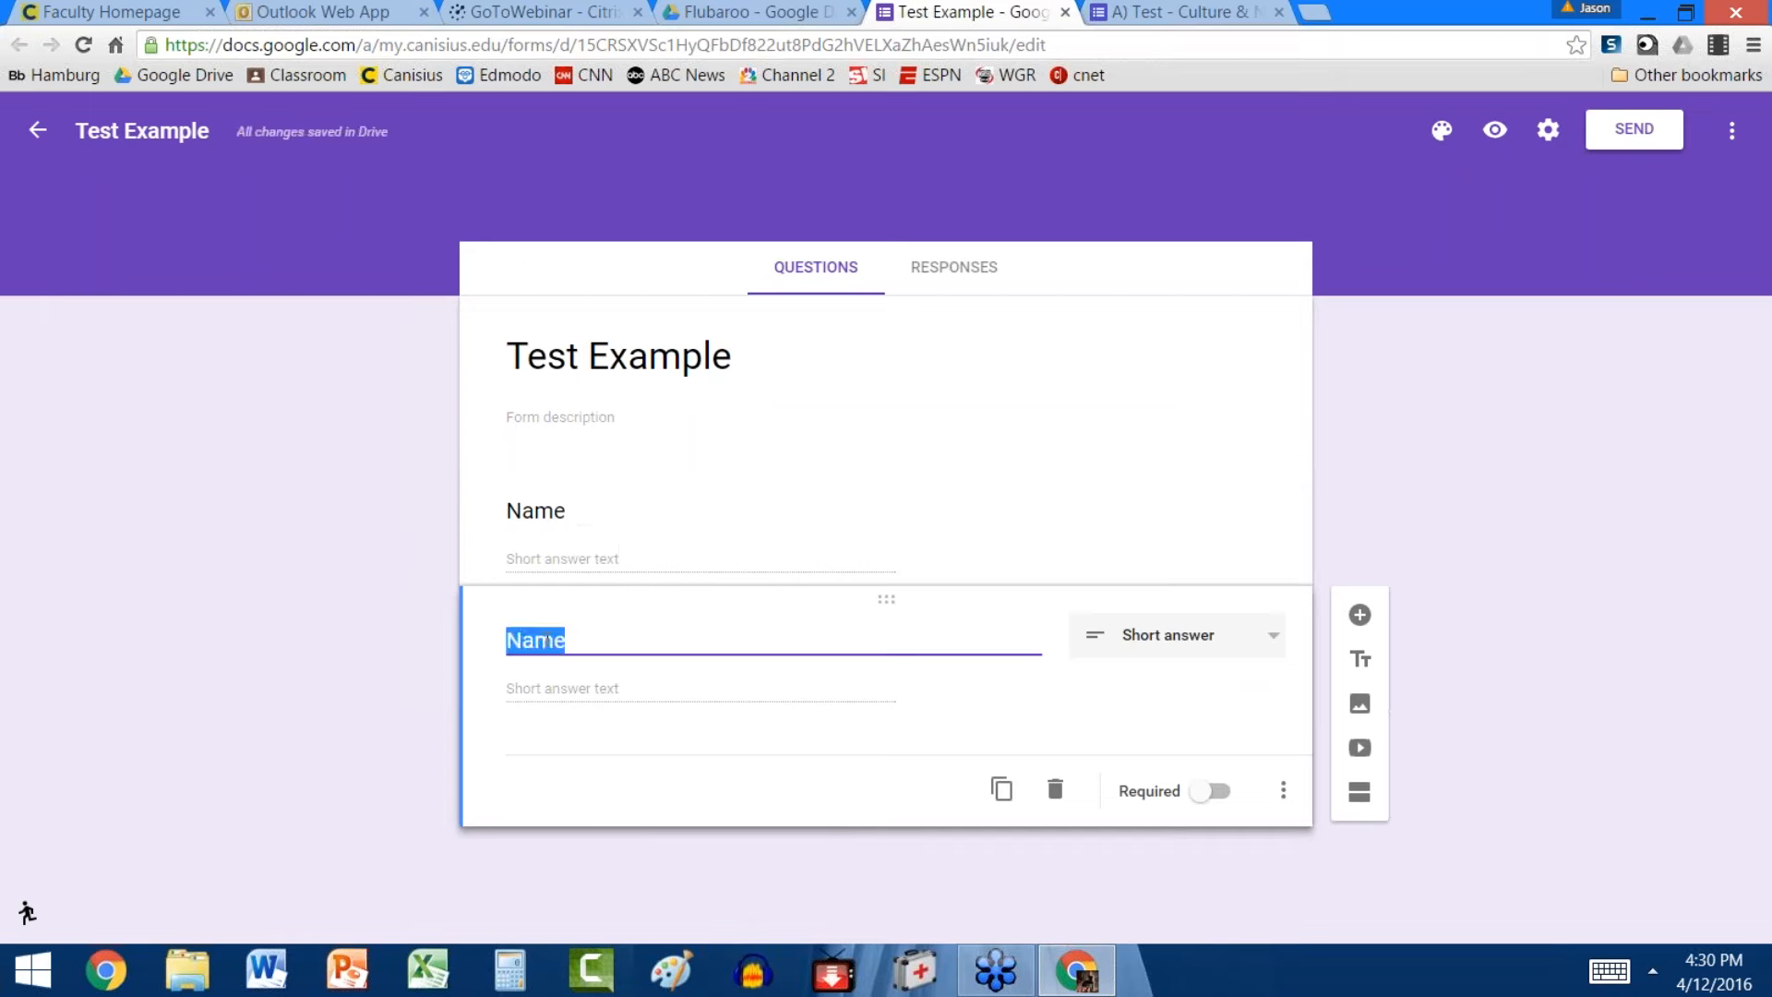
type("Last na")
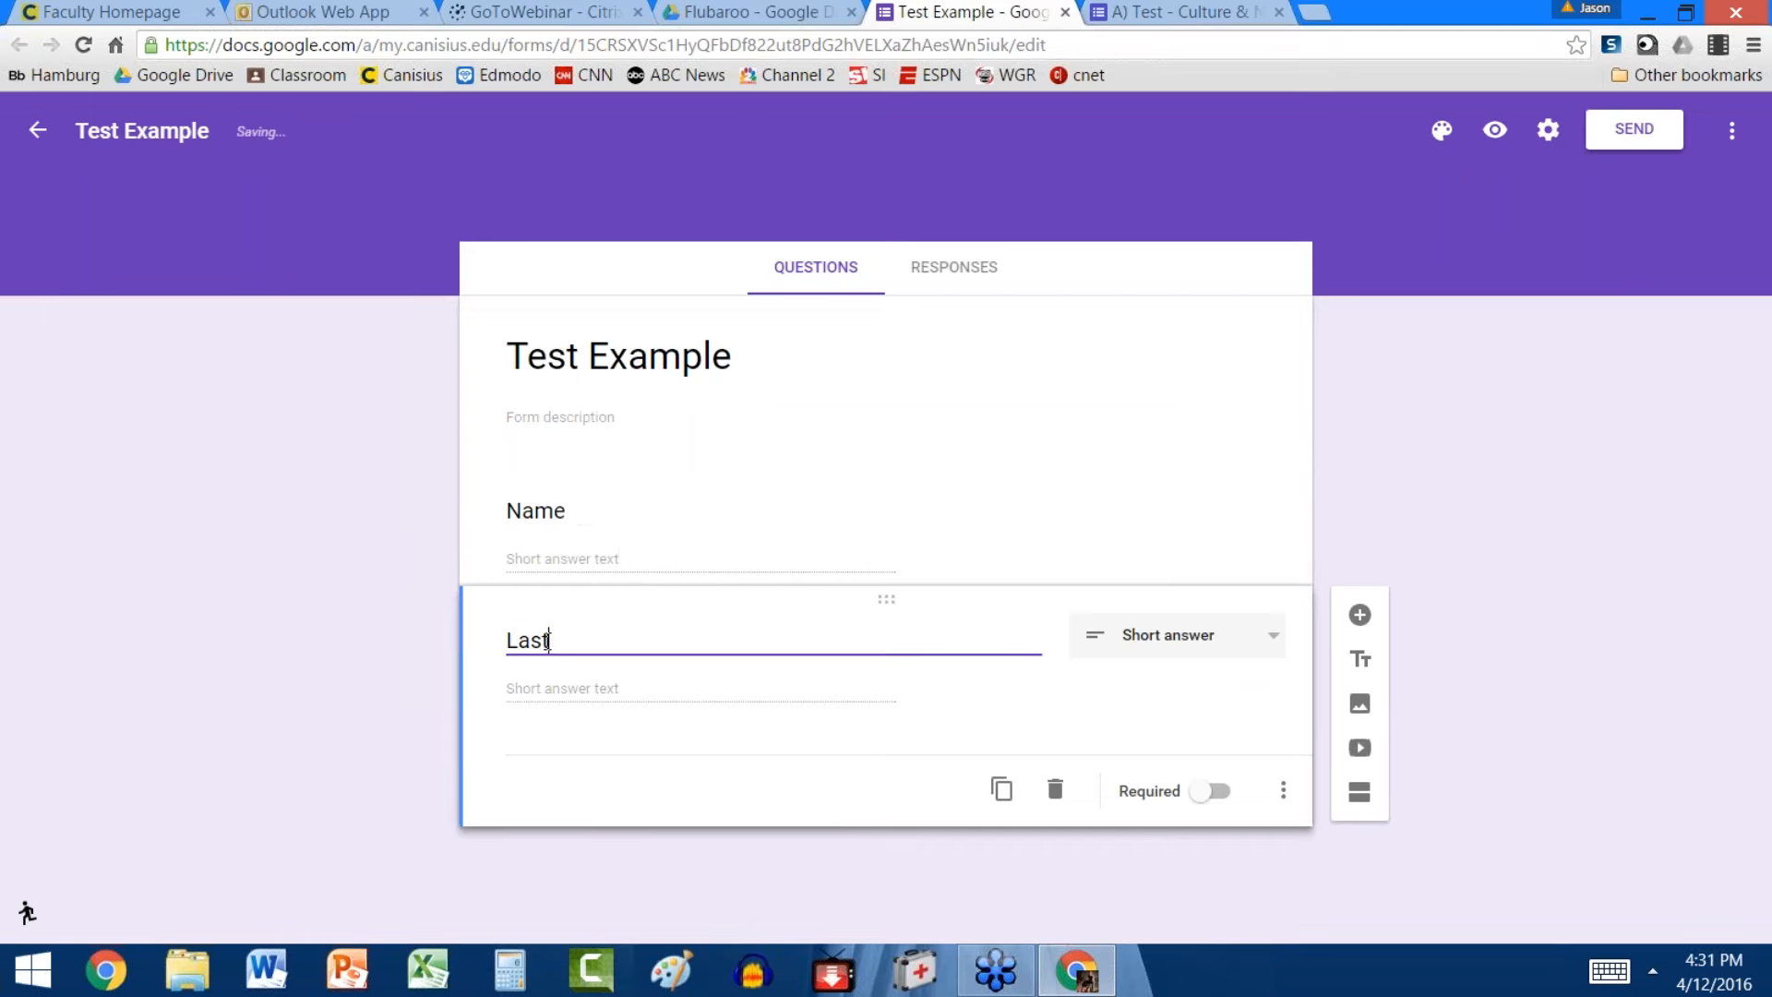
key("BackSpace")
key("BackSpace")
type("Name")
Duplicate the "Last Name" question and turn the copy into a Multiple choice question titled "What is culture?"
left_click(1002, 789)
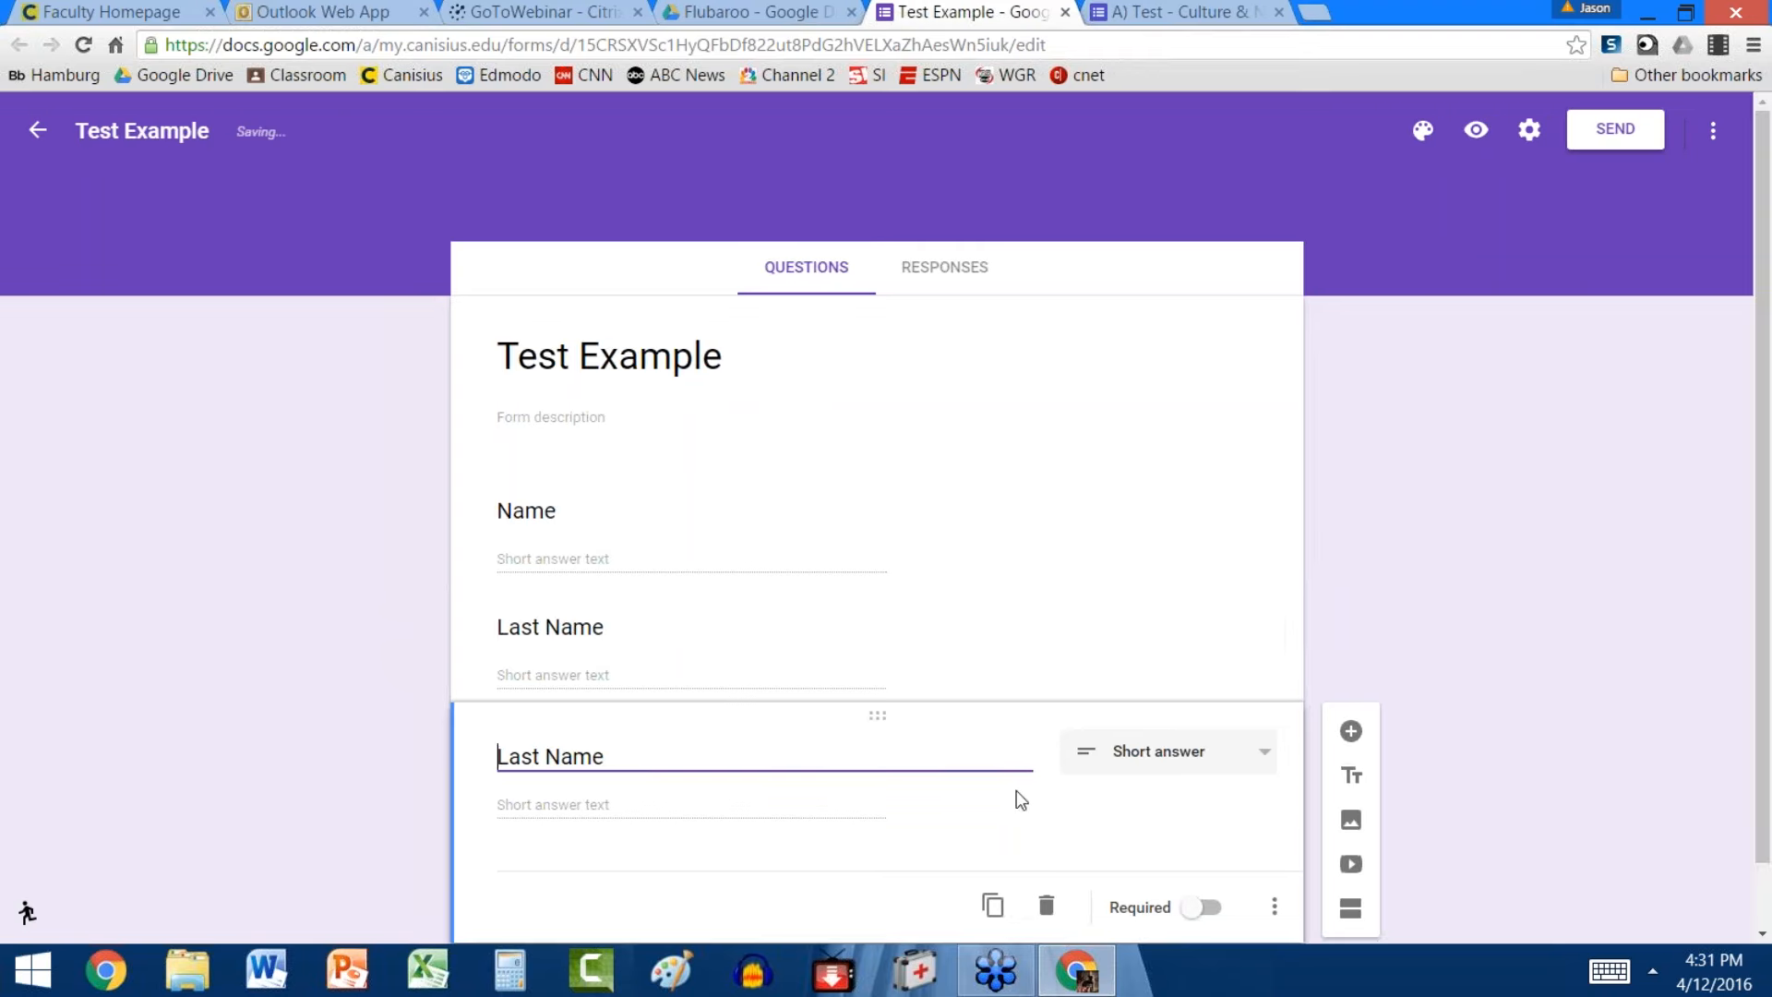
left_click(1261, 764)
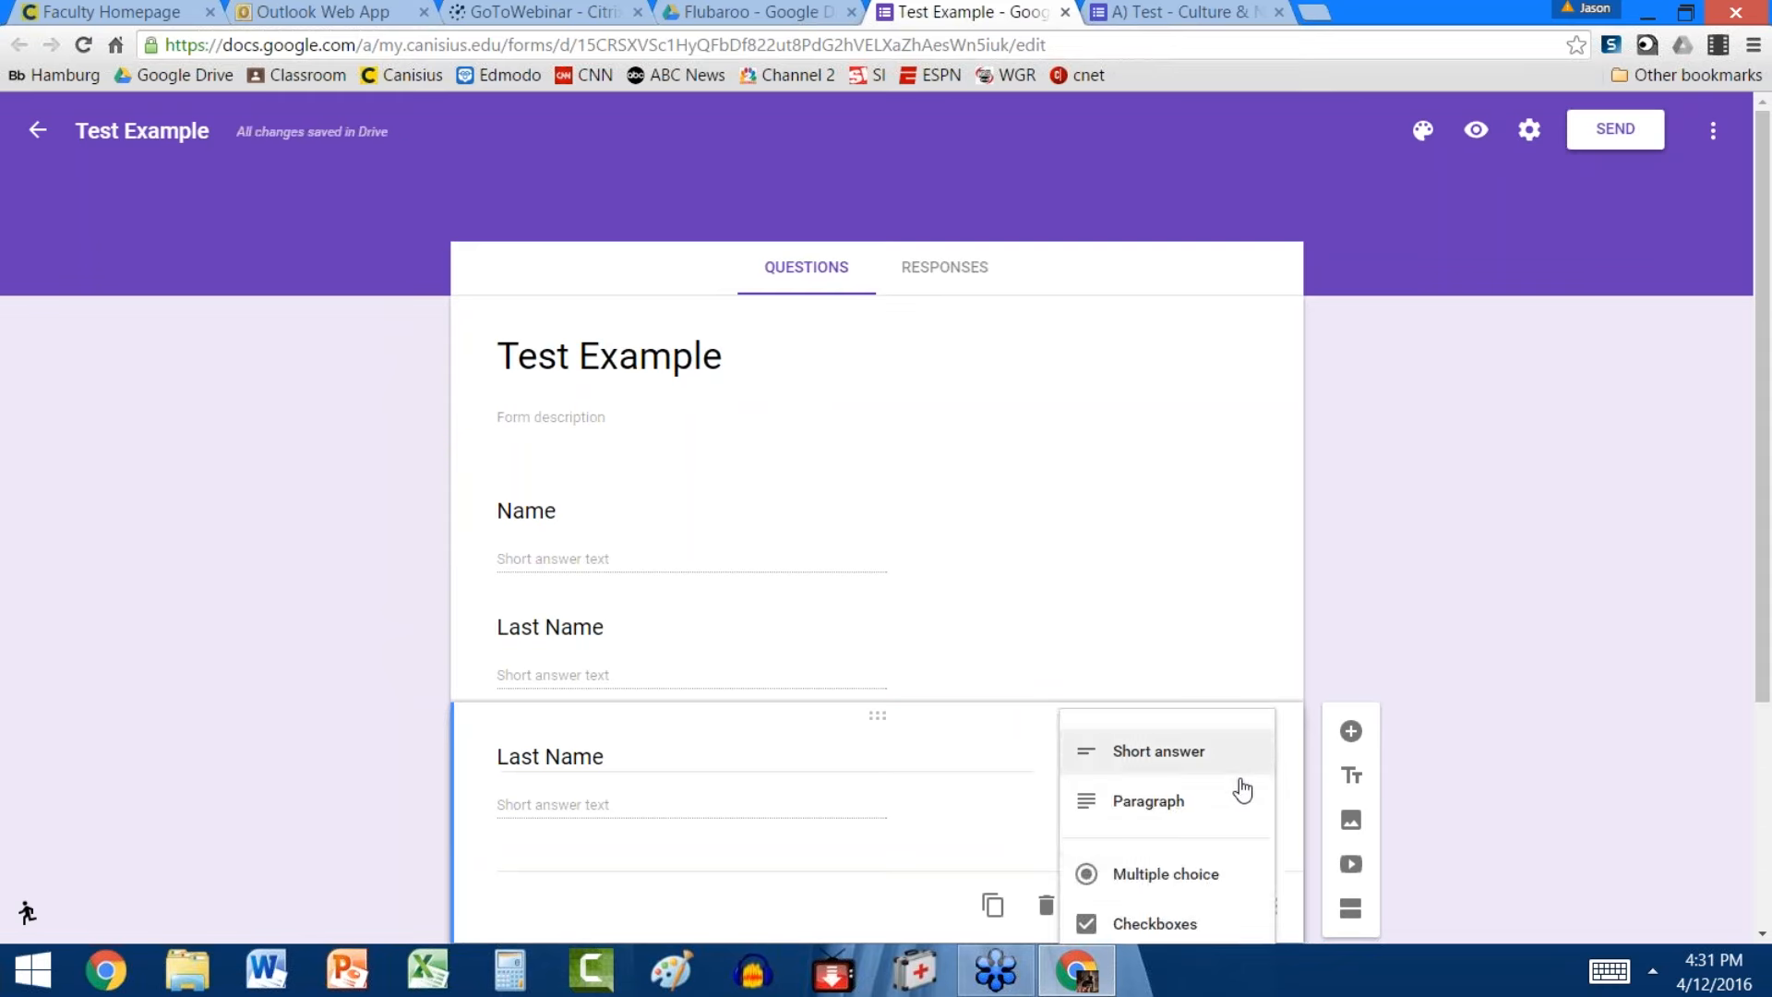
left_click(1210, 874)
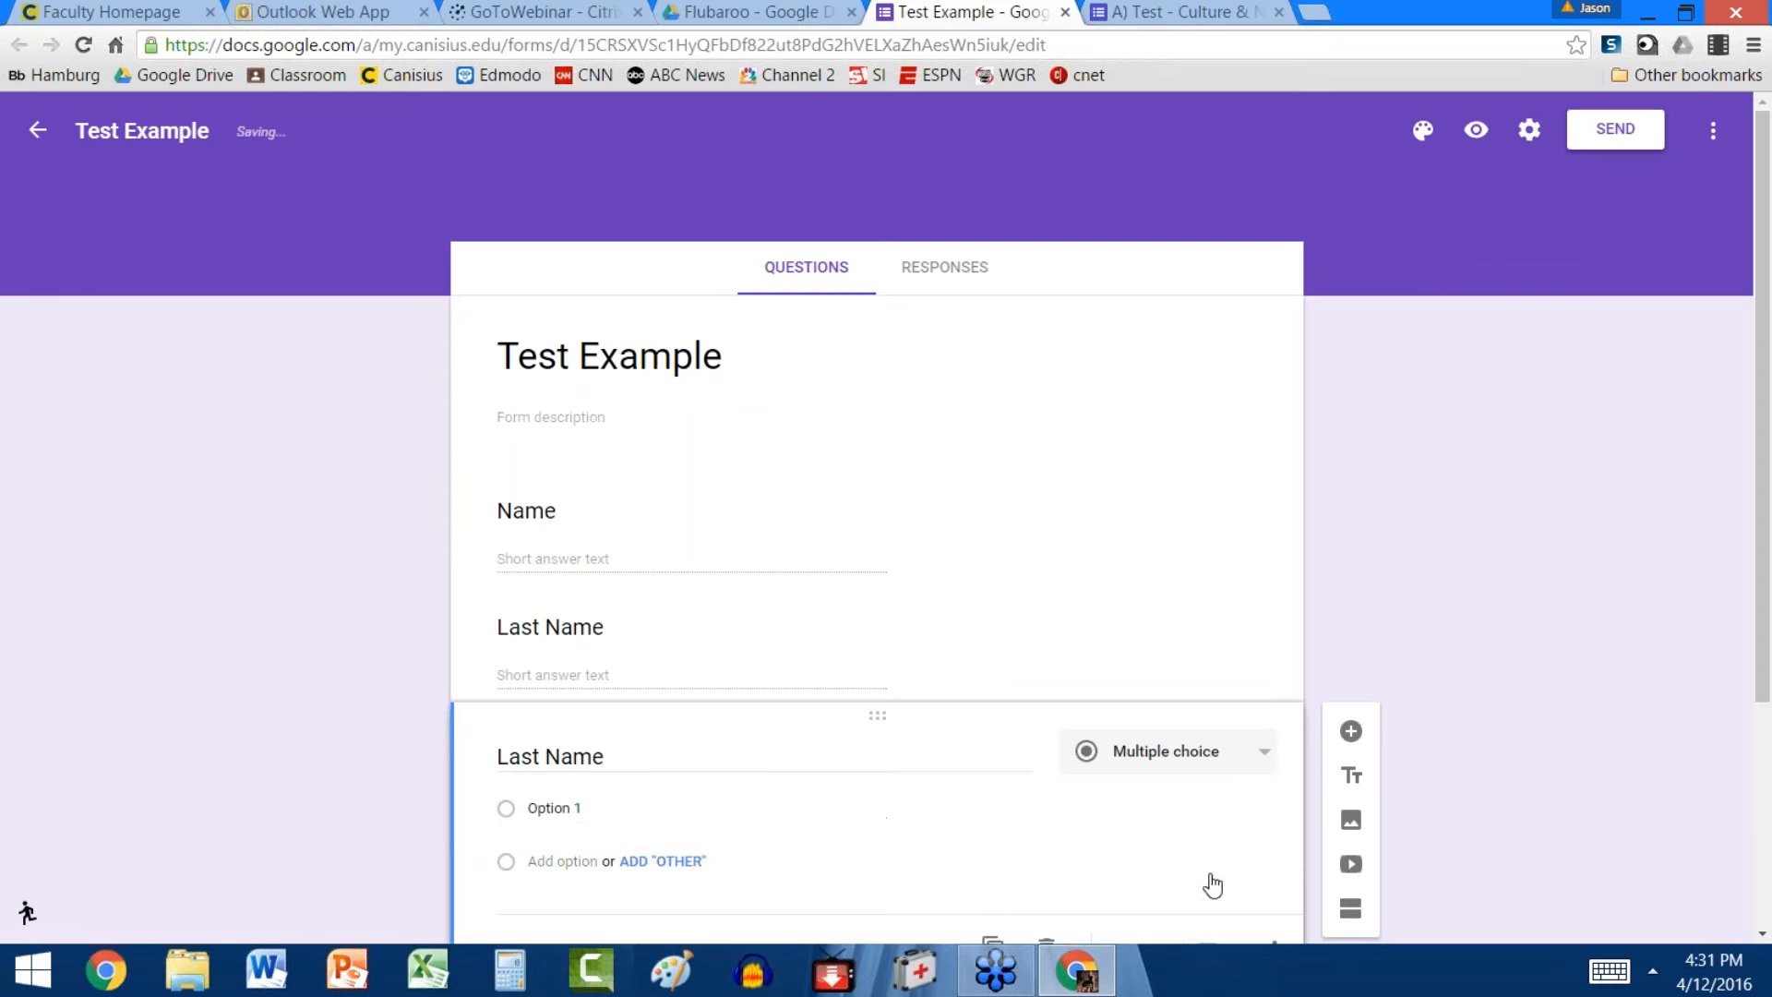
triple_click(635, 759)
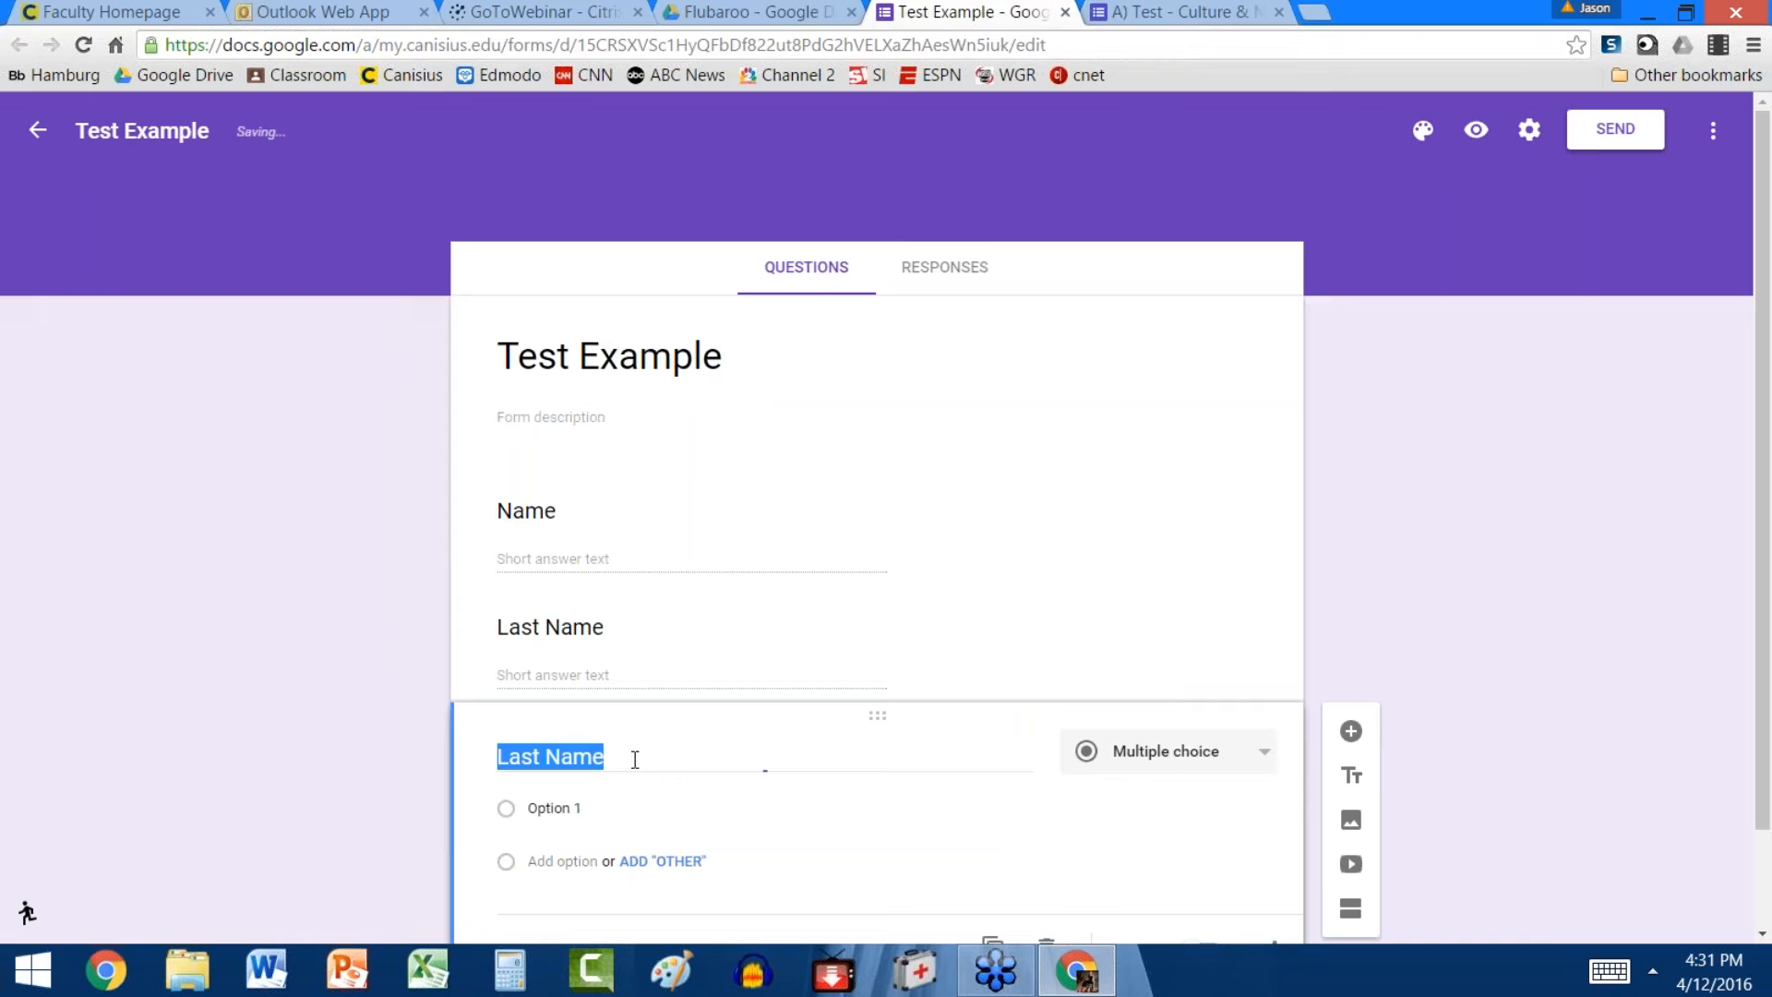
type("What s")
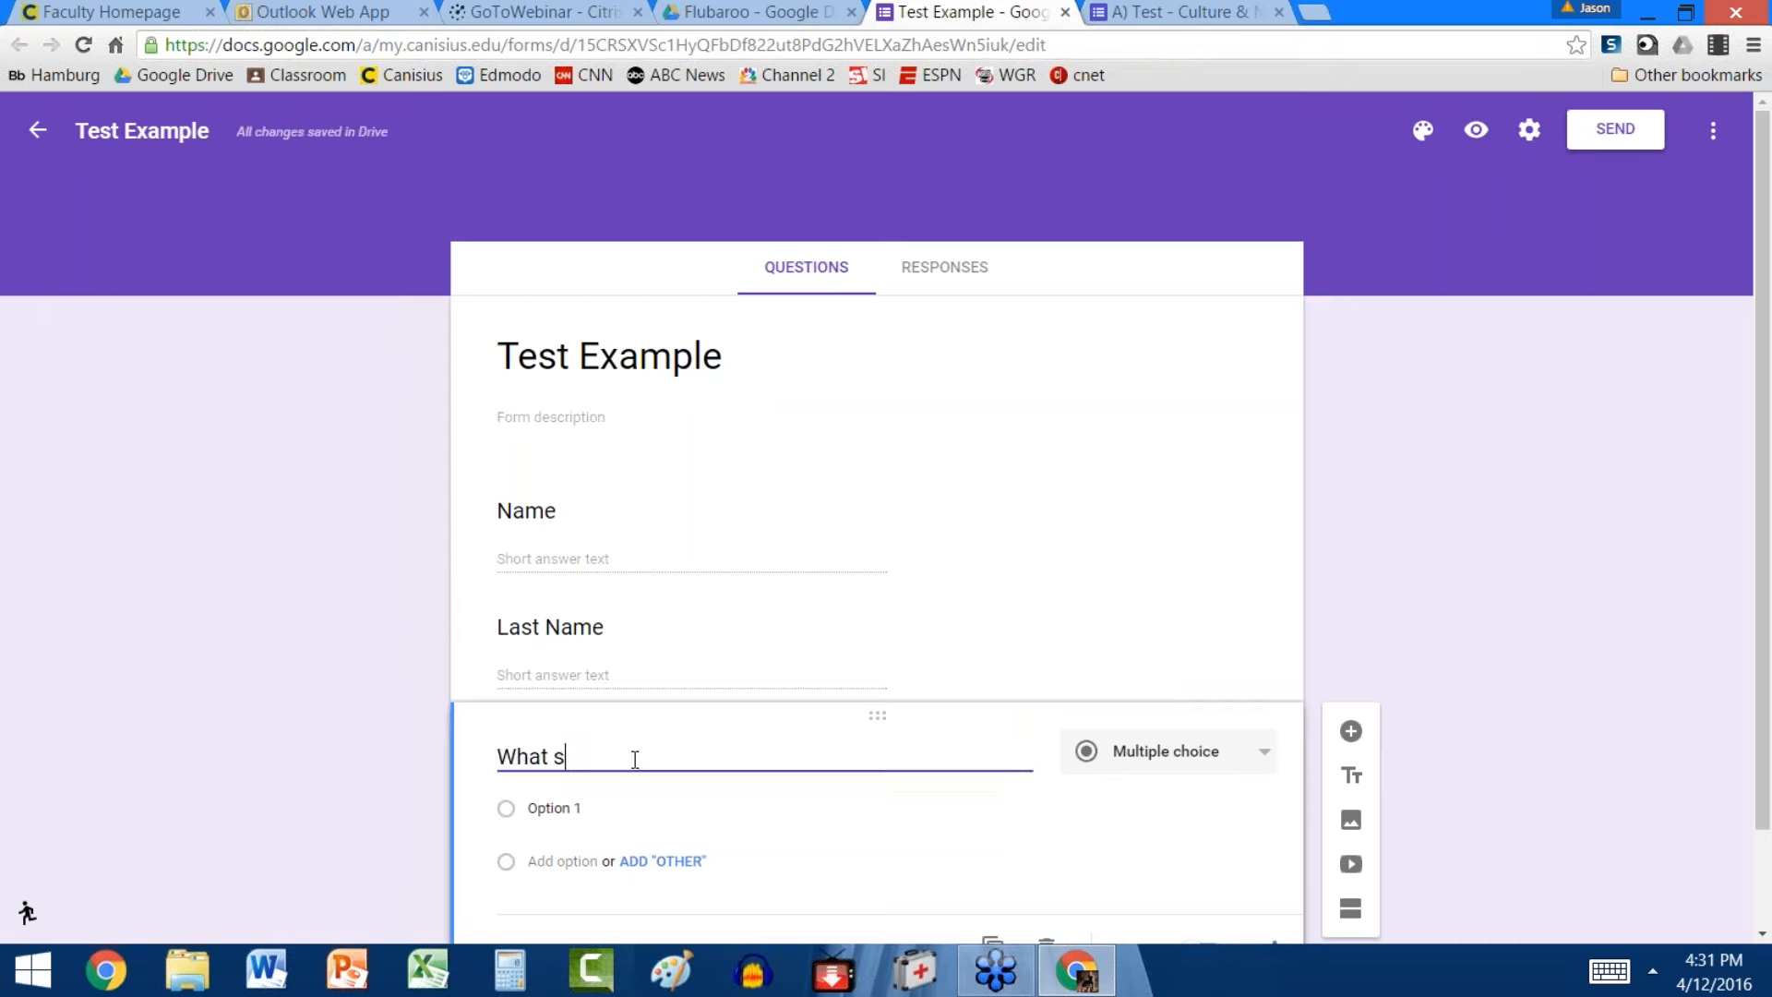
key("BackSpace")
type("is culture")
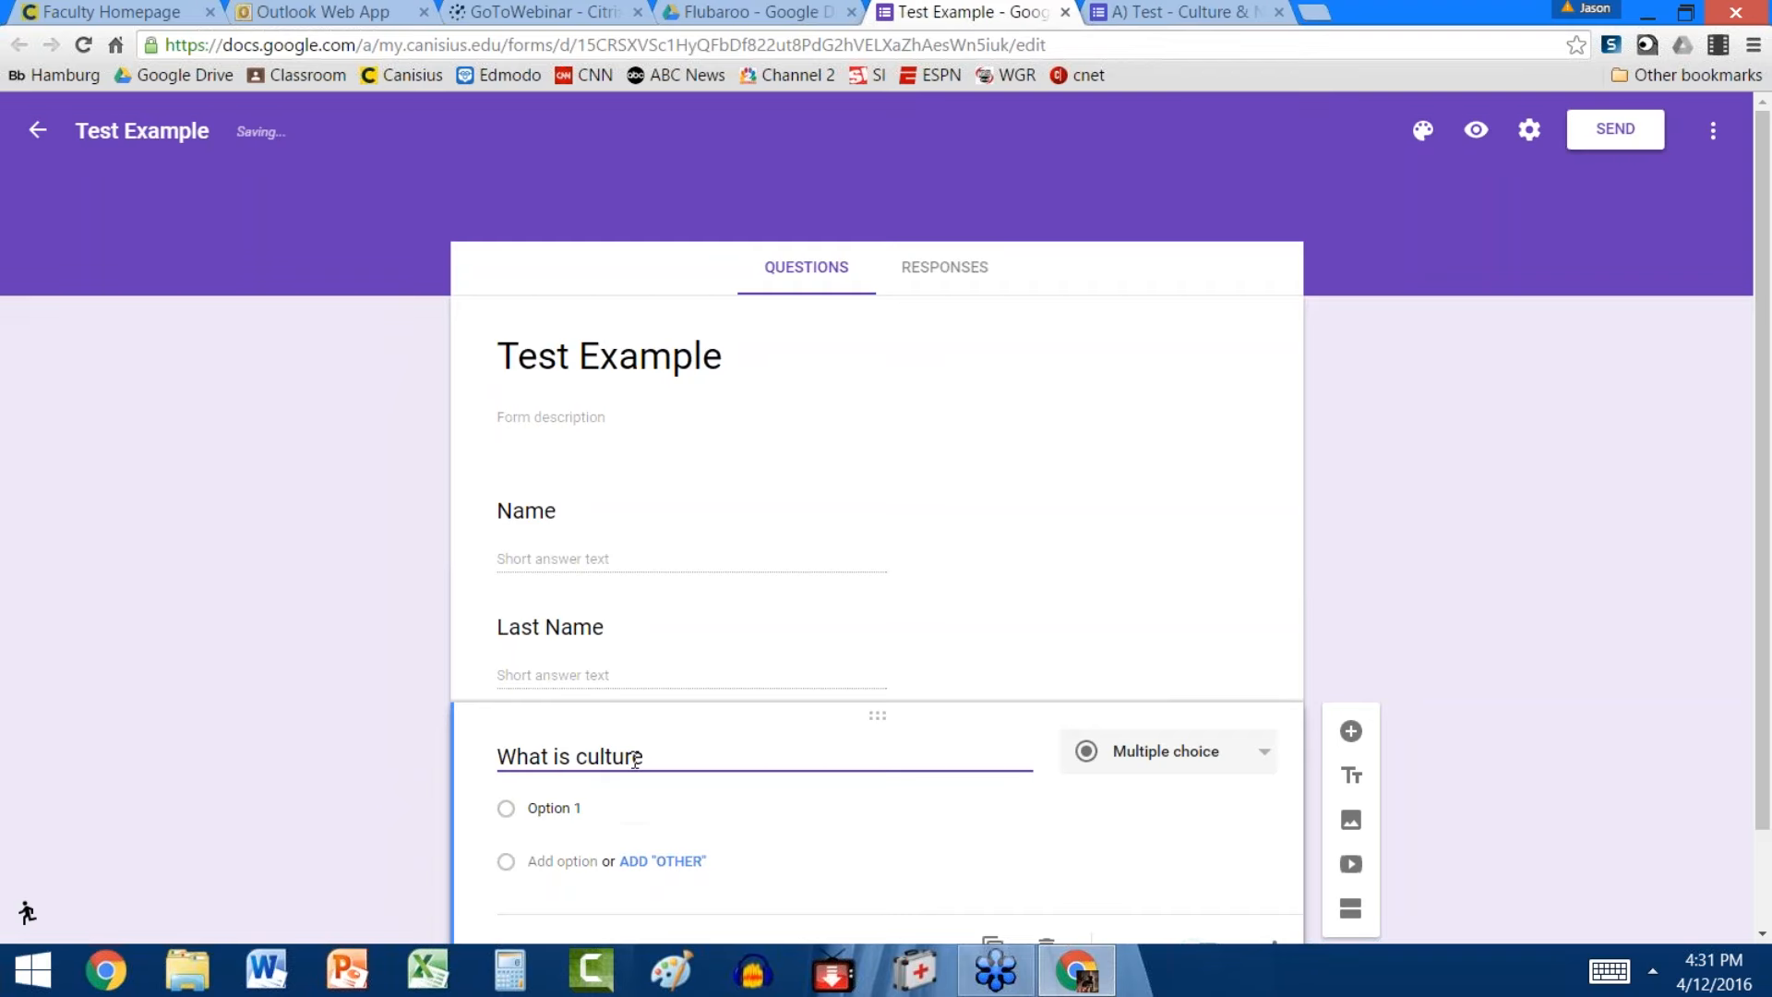
type("?")
Set the first answer choice of "What is culture?" to "option 1" and add an "Other" choice
left_click(567, 807)
type("op")
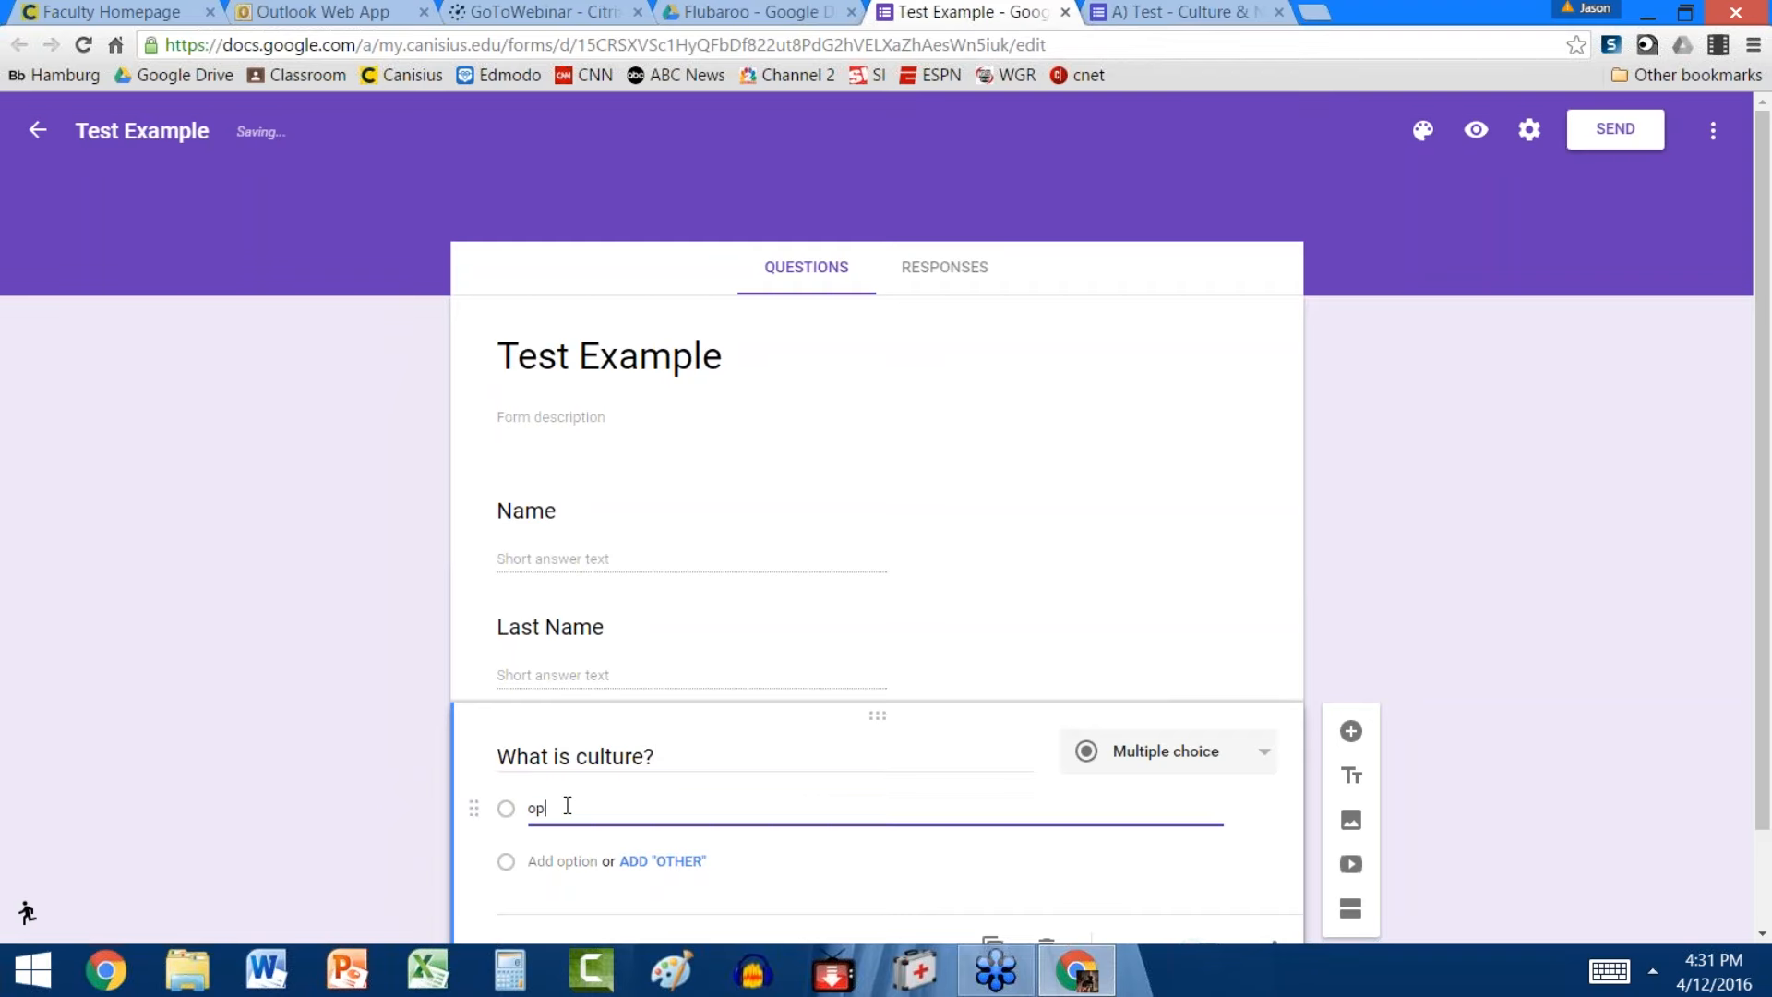
type("tion 1")
scroll(1356, 517, "down", 1)
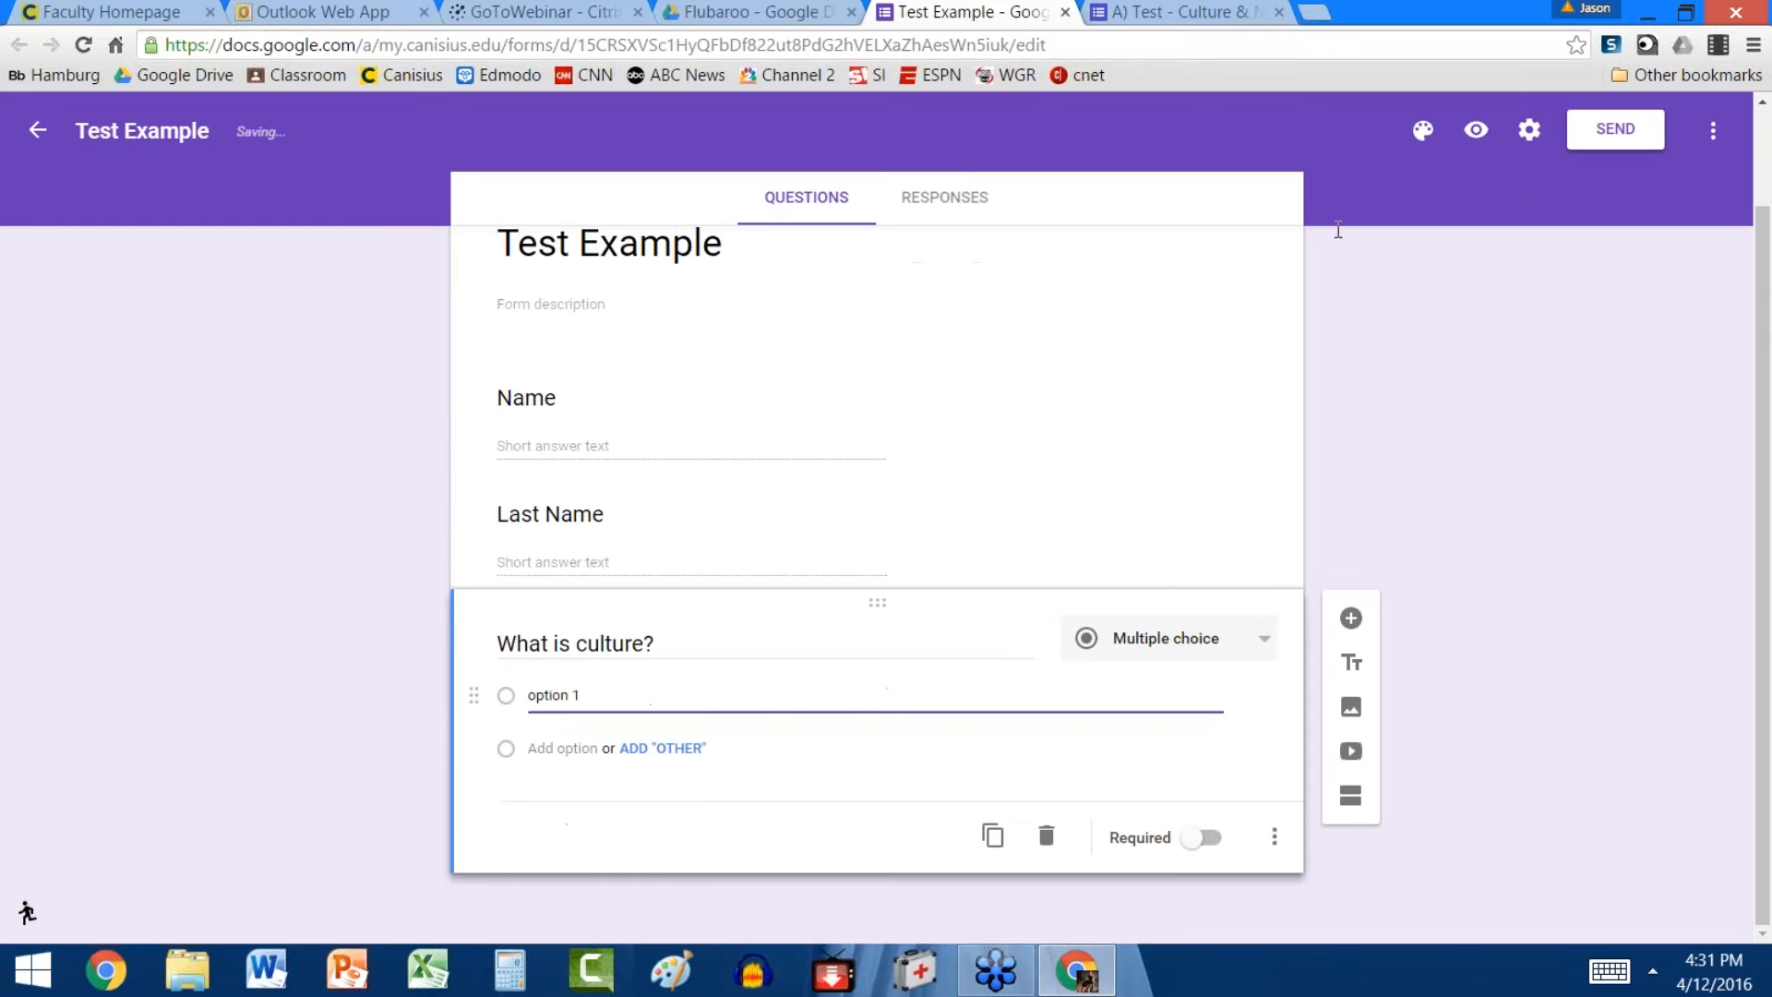
left_click(657, 759)
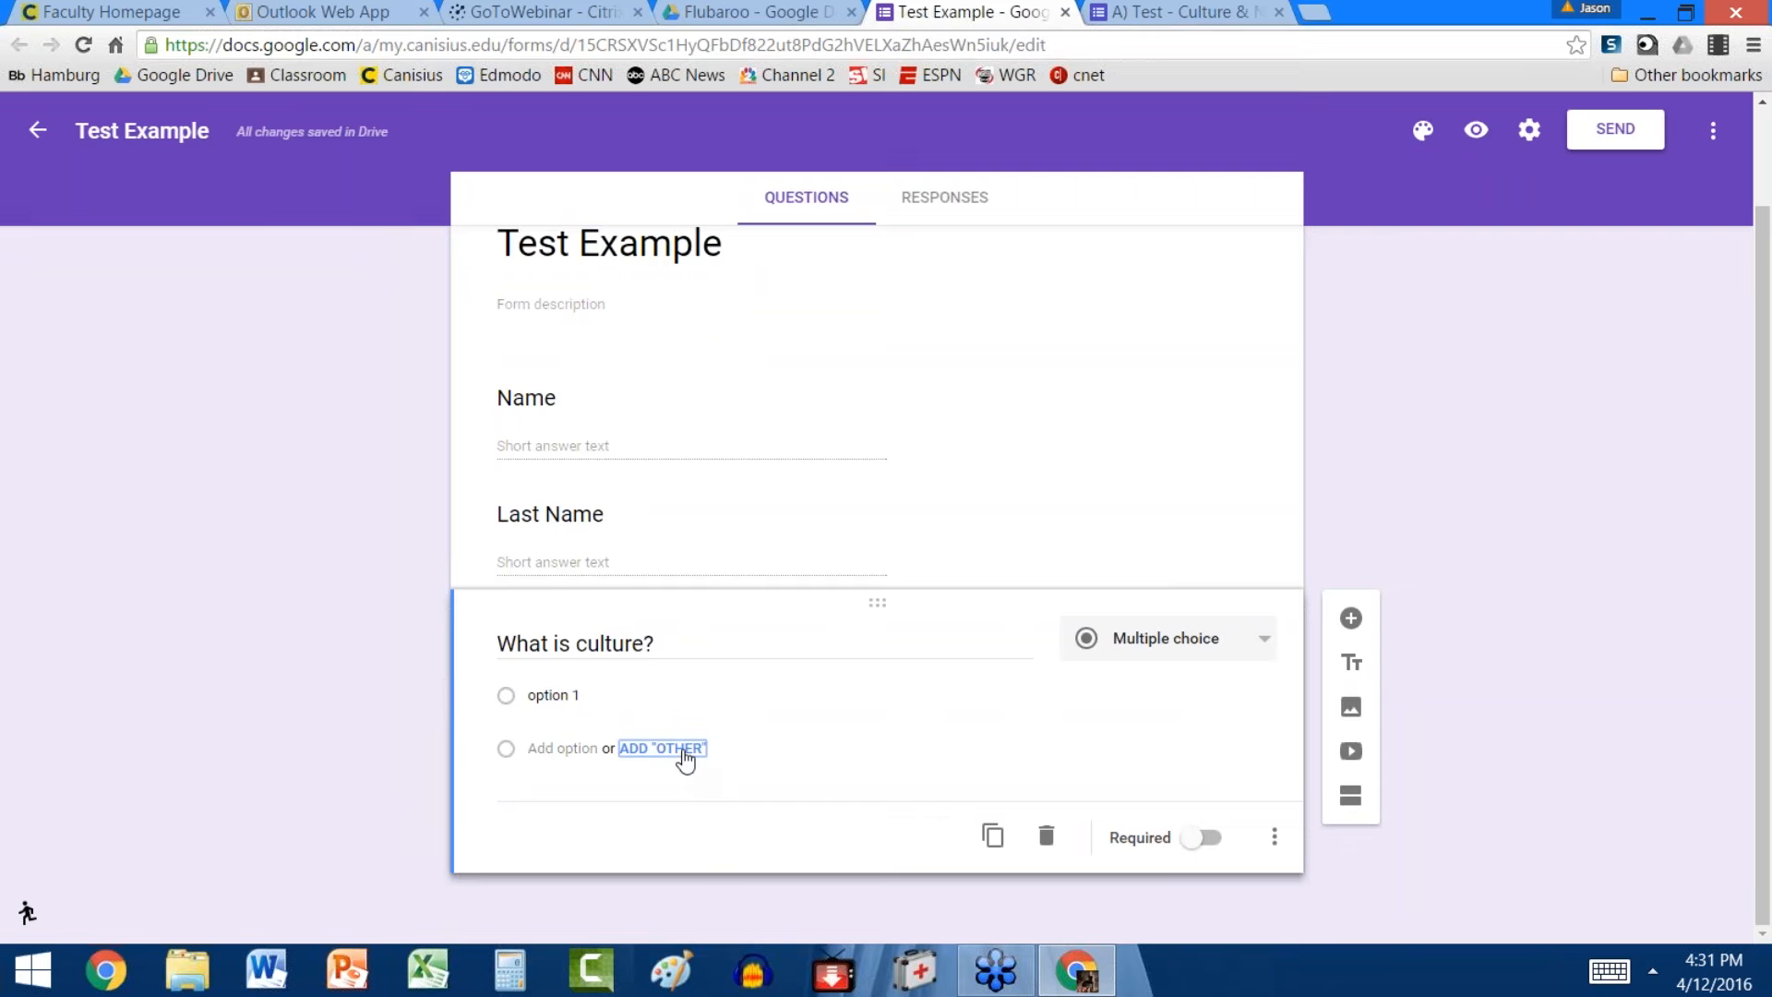
left_click(681, 749)
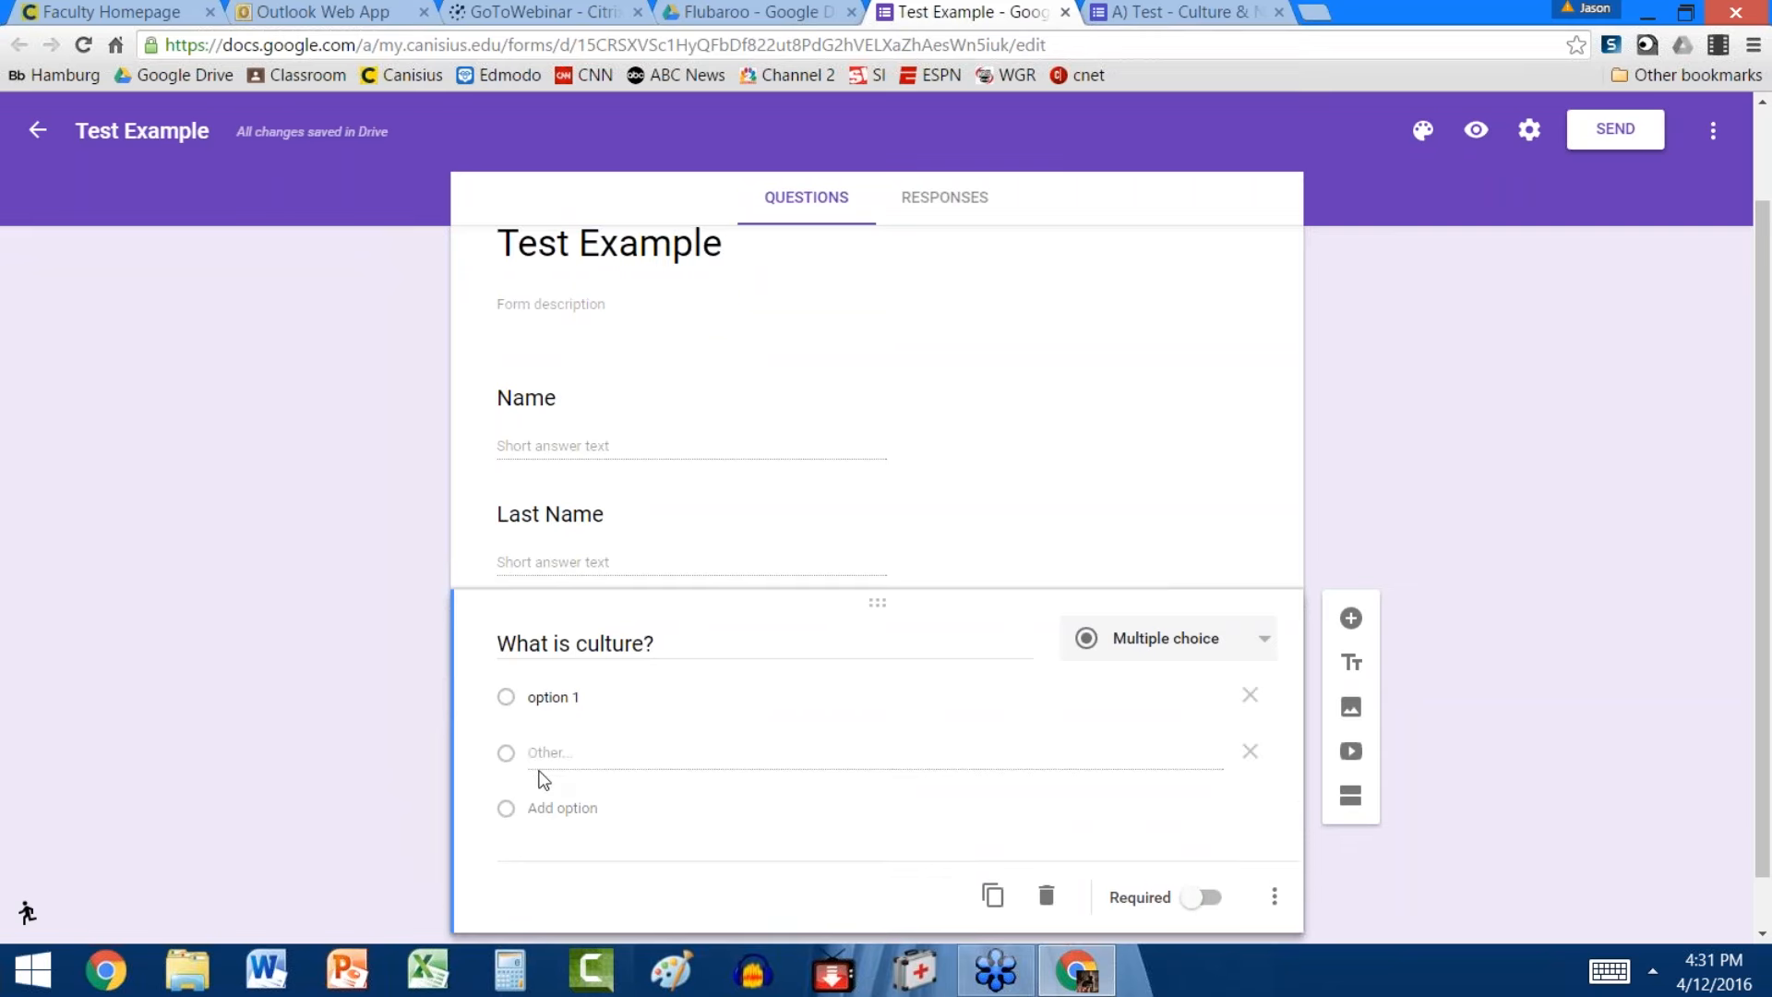
Add a second answer choice reading "option 2" and a third choice with its default text to "What is culture?"
left_click(552, 814)
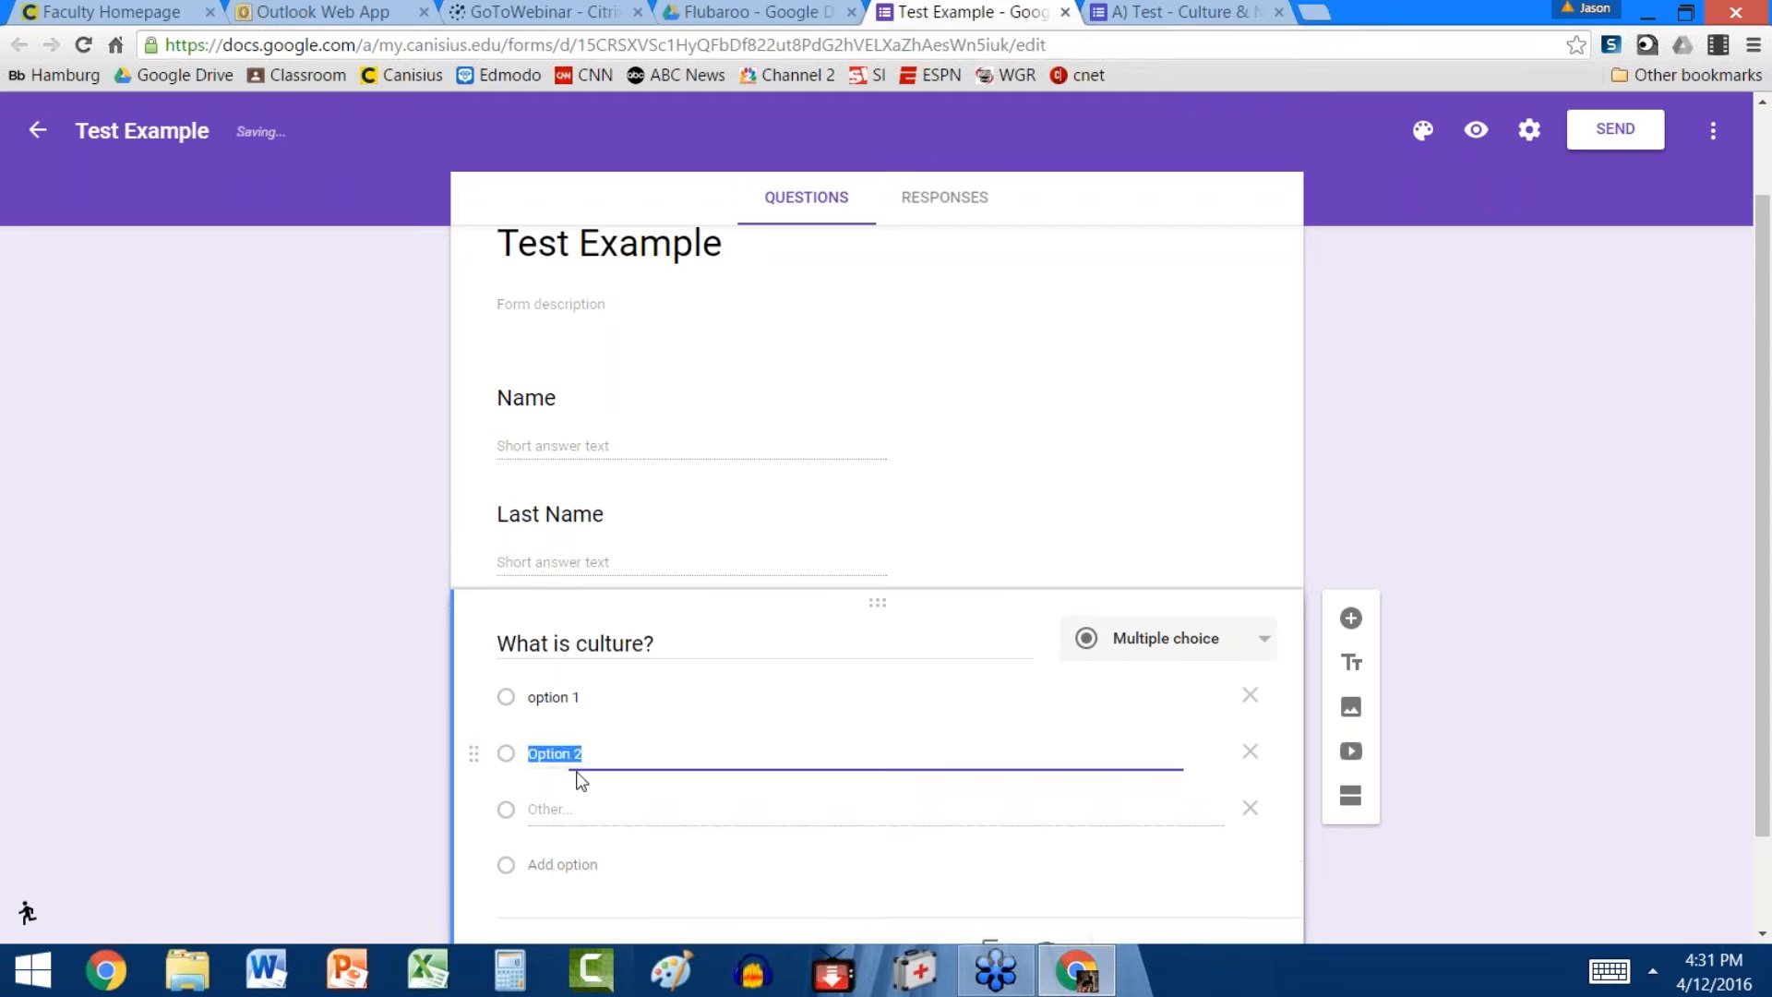
type("operion")
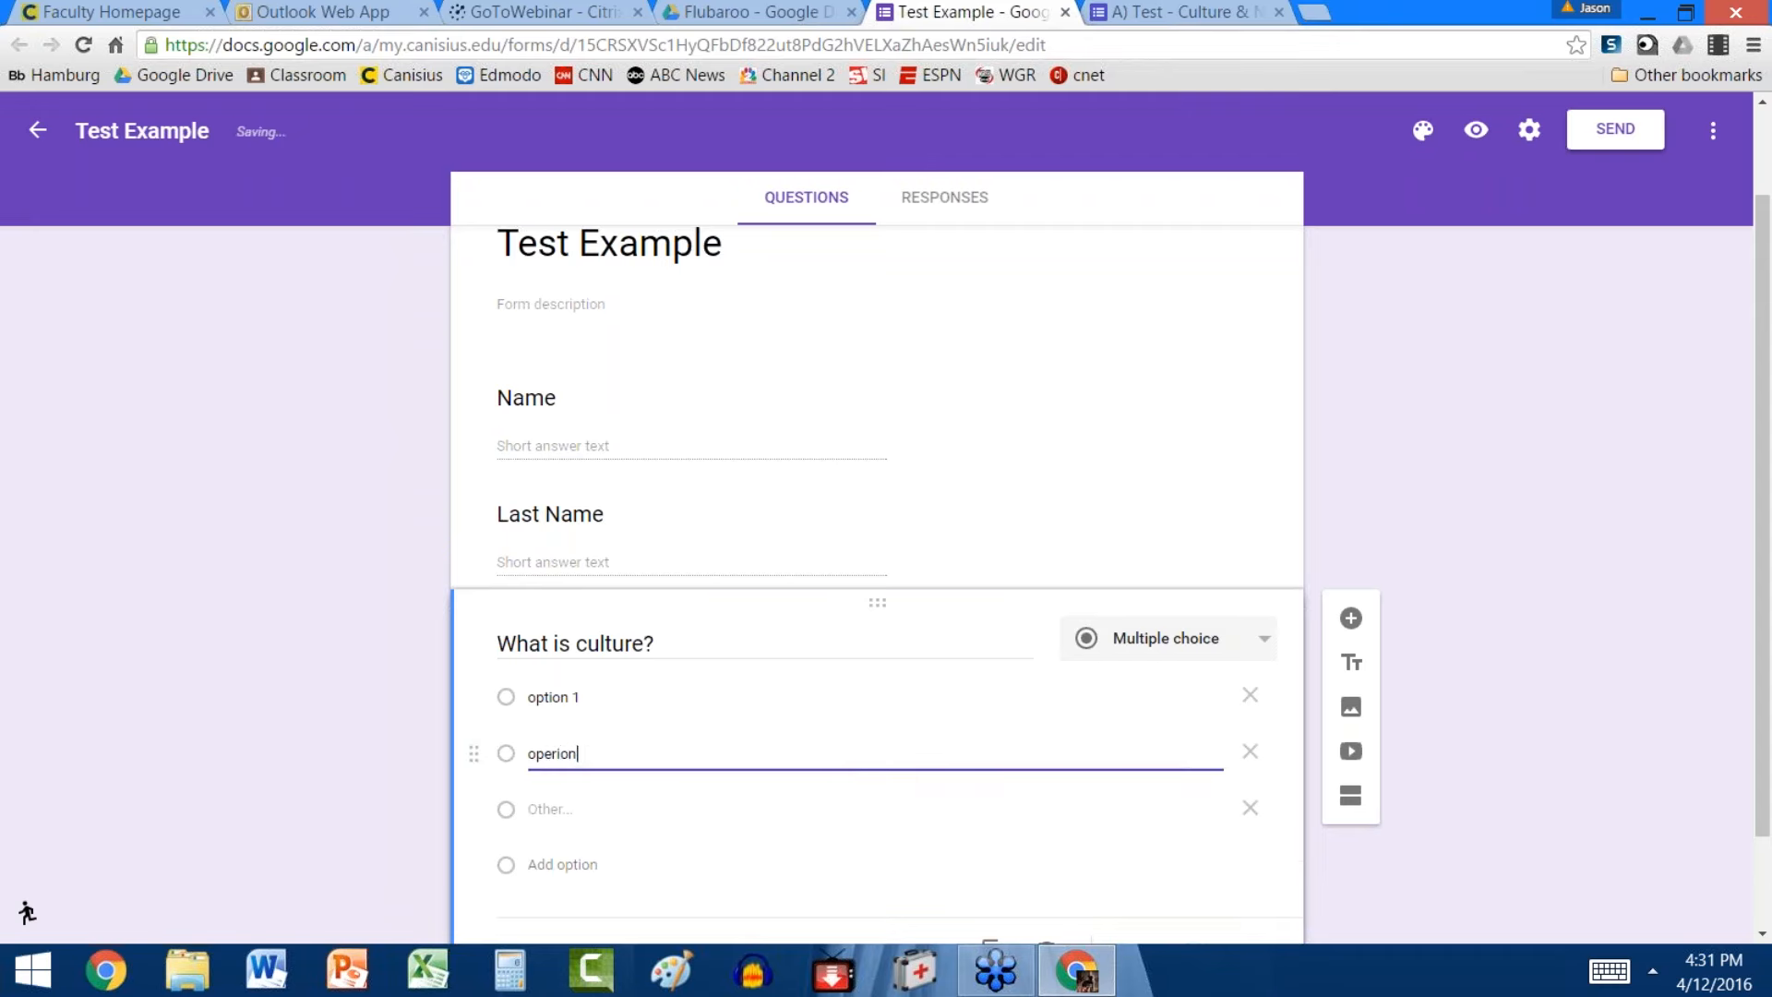
key("BackSpace")
key("BackSpace")
key("BackSpace")
key("BackSpace")
key("BackSpace")
key("BackSpace")
type("tion 2")
left_click(581, 865)
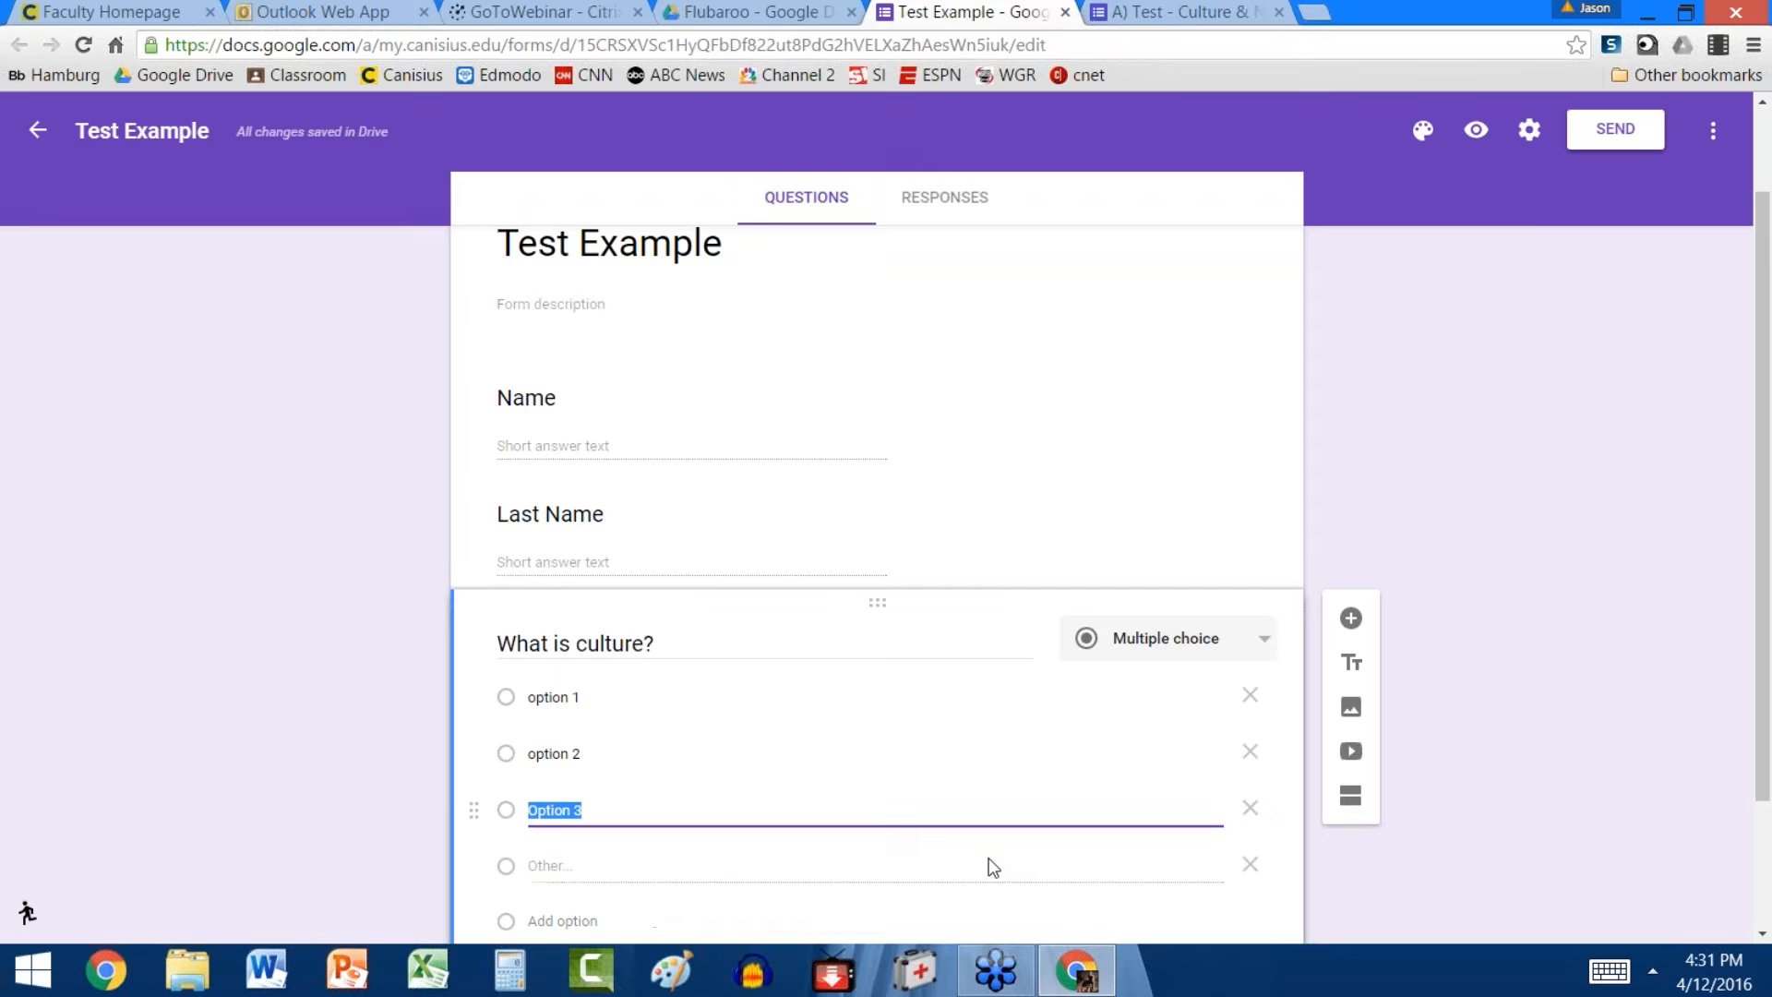
scroll(1403, 685, "down", 2)
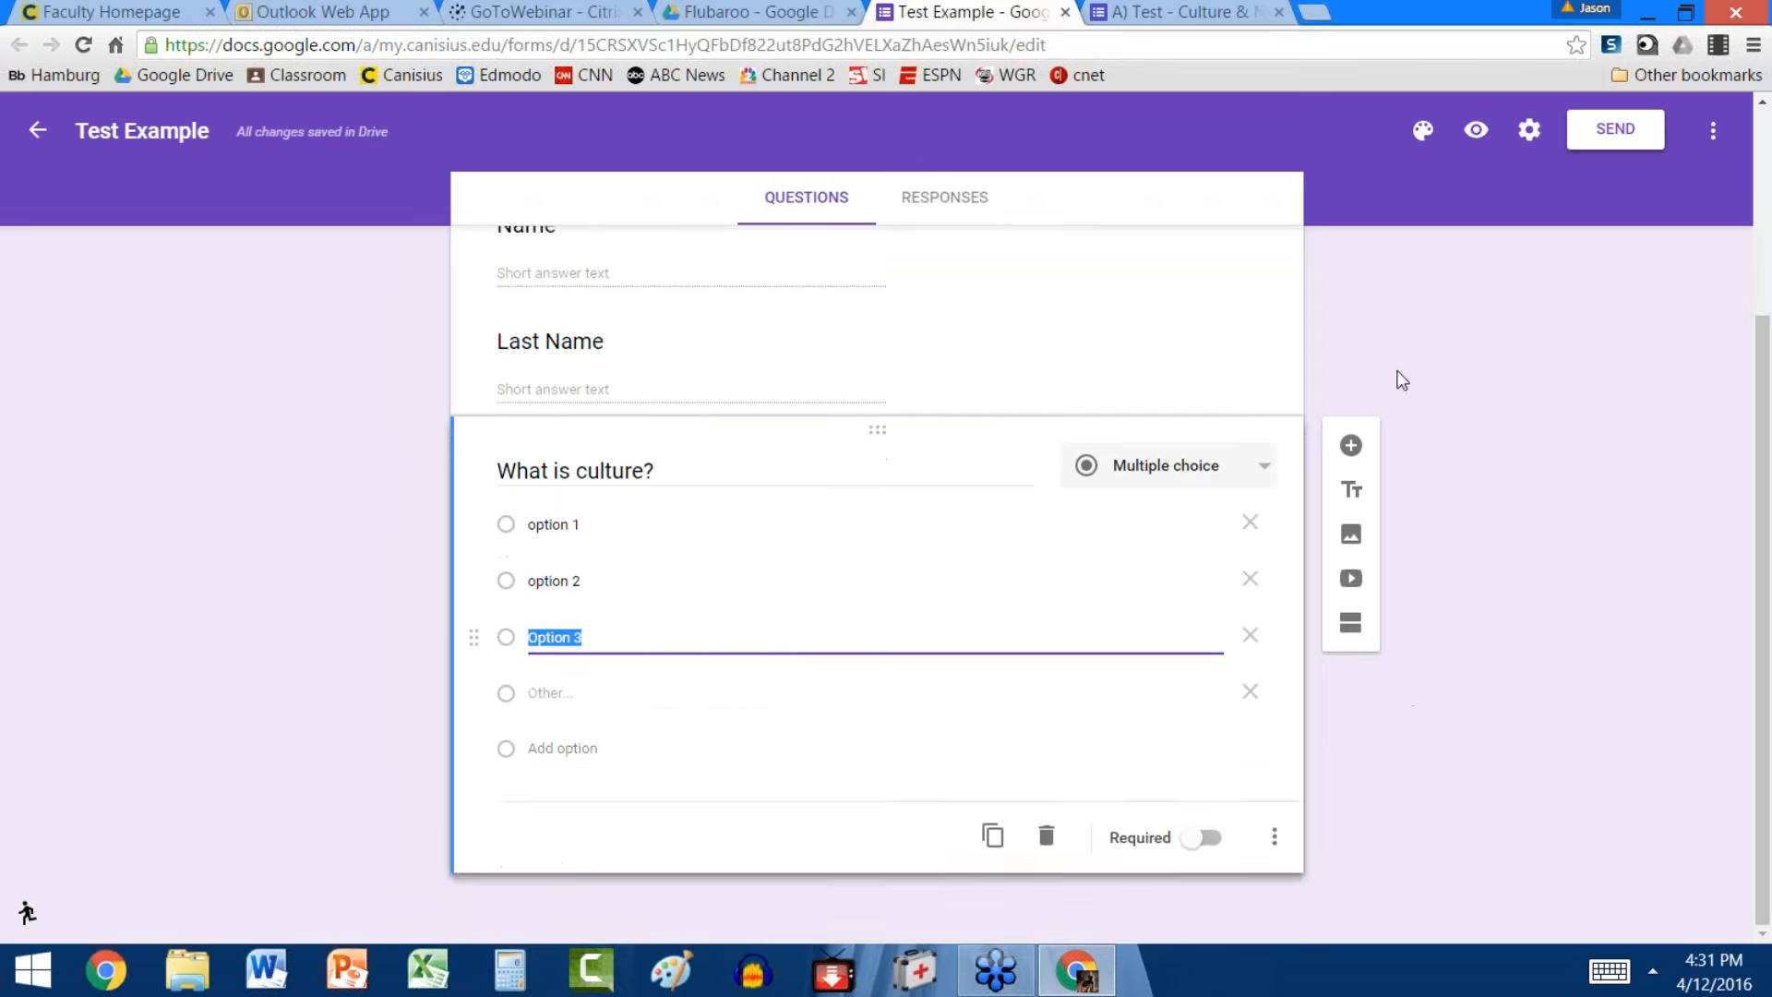
Duplicate the "What is culture?" question and retitle the copy "What is a Native American?"
left_click(994, 840)
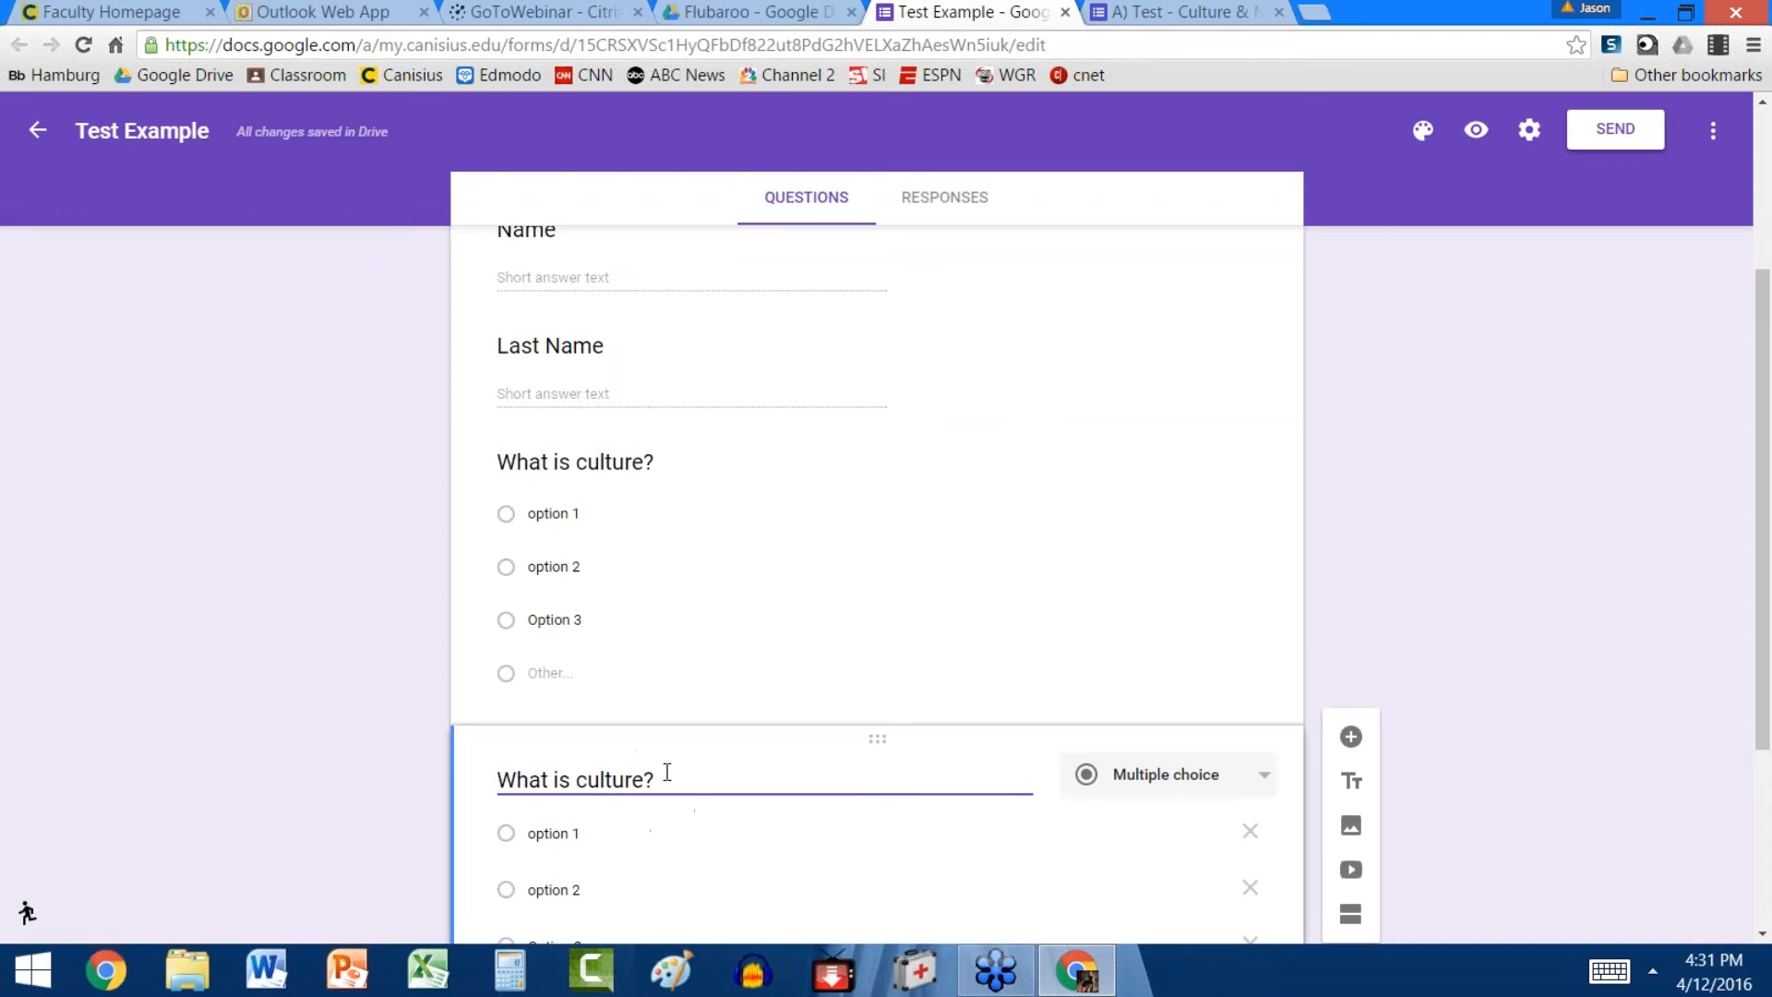
key("BackSpace")
key("BackSpace")
key("BackSpace")
key("BackSpace")
key("BackSpace")
key("BackSpace")
key("BackSpace")
key("BackSpace")
key("BackSpace")
key("BackSpace")
key("BackSpace")
type("is Native Ameri")
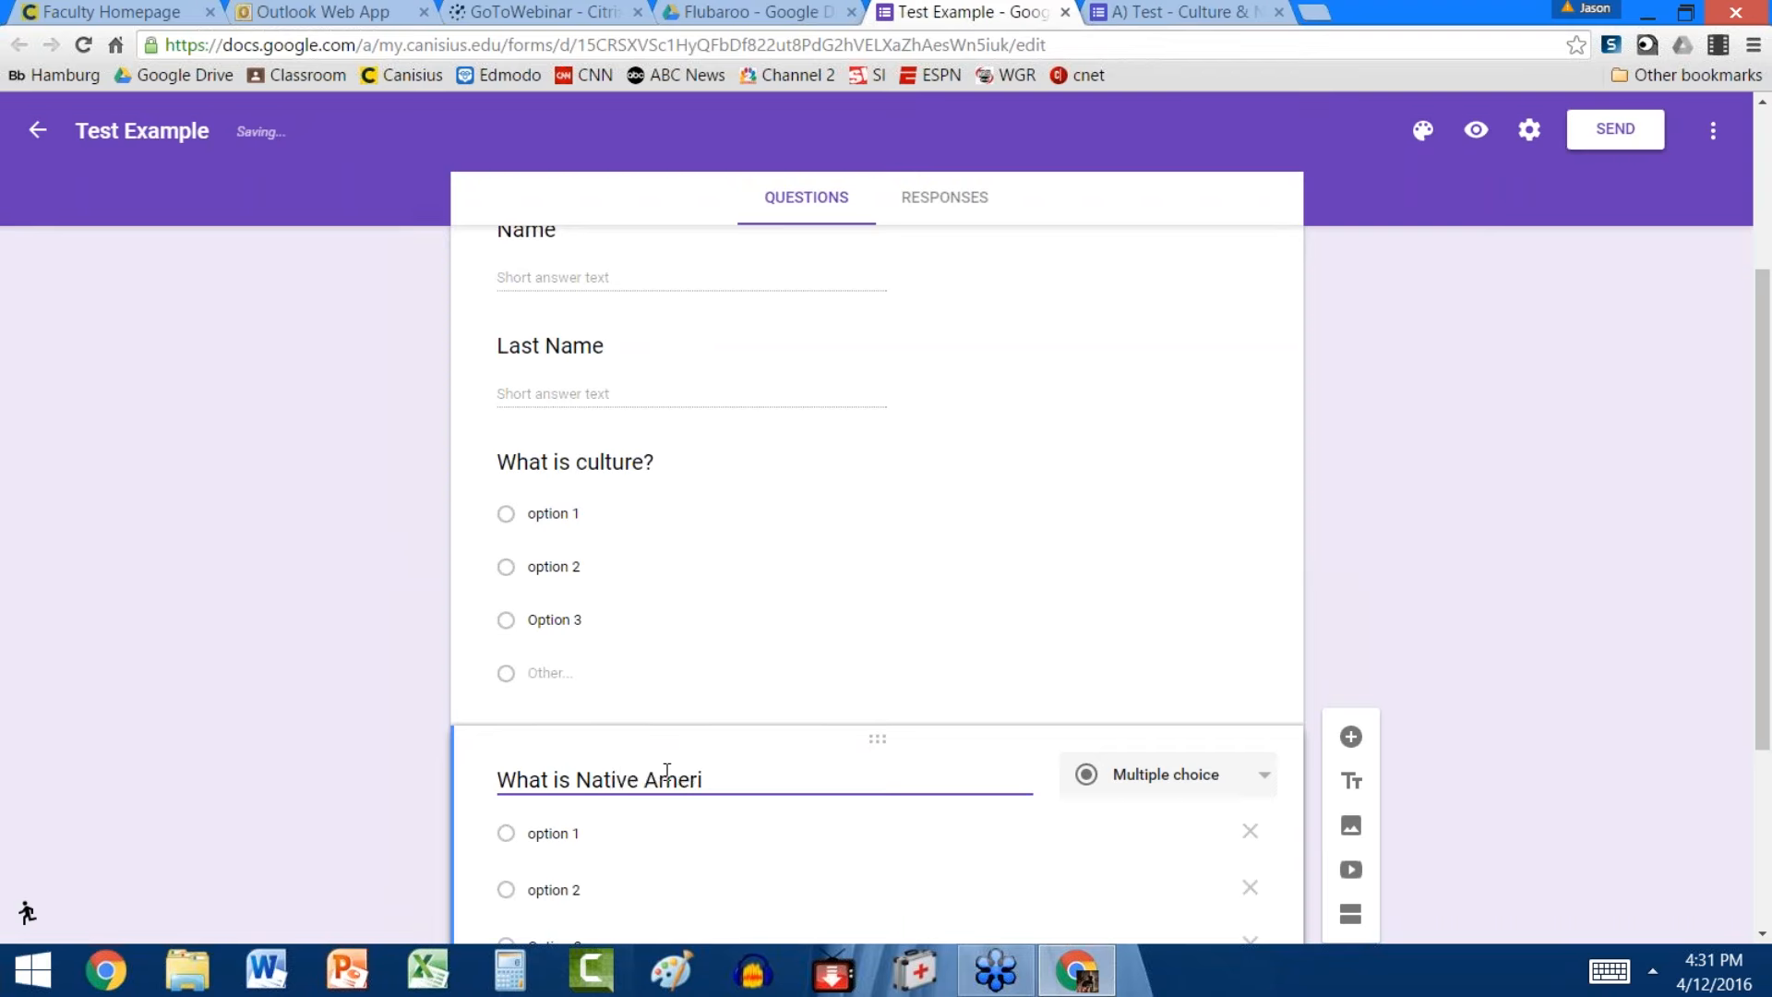
type("can")
left_click(577, 781)
type("a")
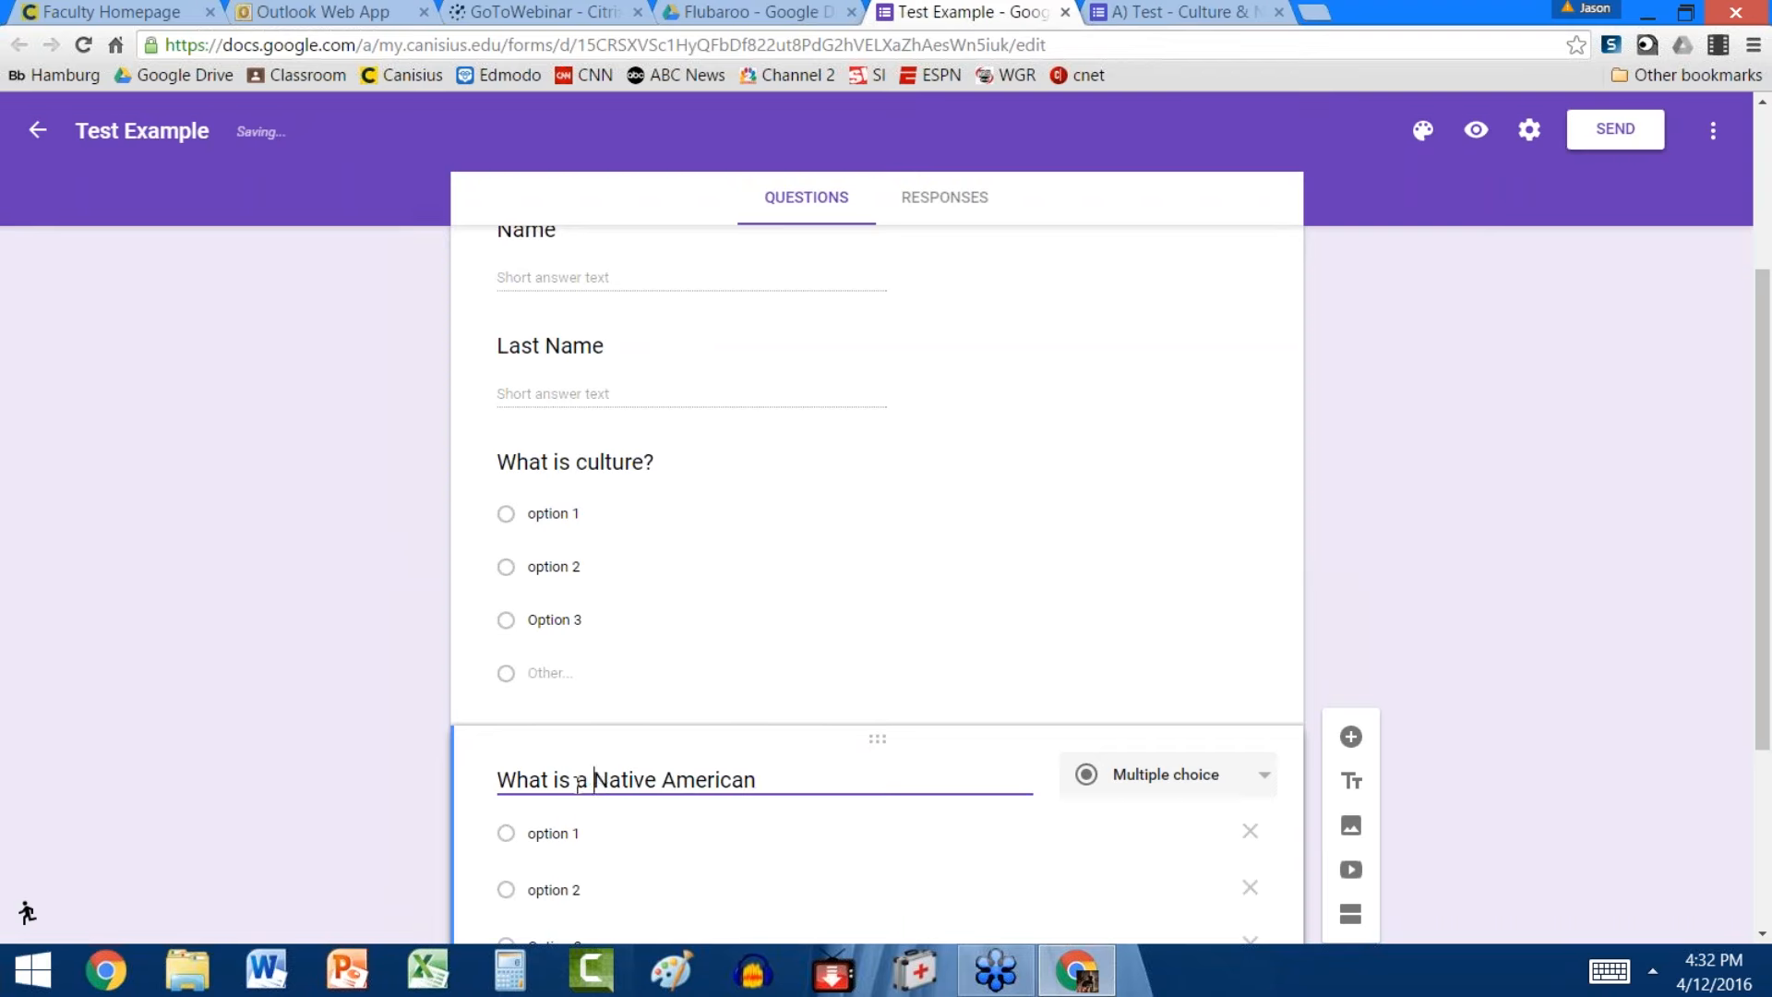
left_click(785, 777)
type("?")
Set the three answer choices of "What is a Native American?" to "Sioux", "Iroquois" and "Apache"
scroll(1424, 676, "down", 3)
scroll(1403, 484, "up", 1)
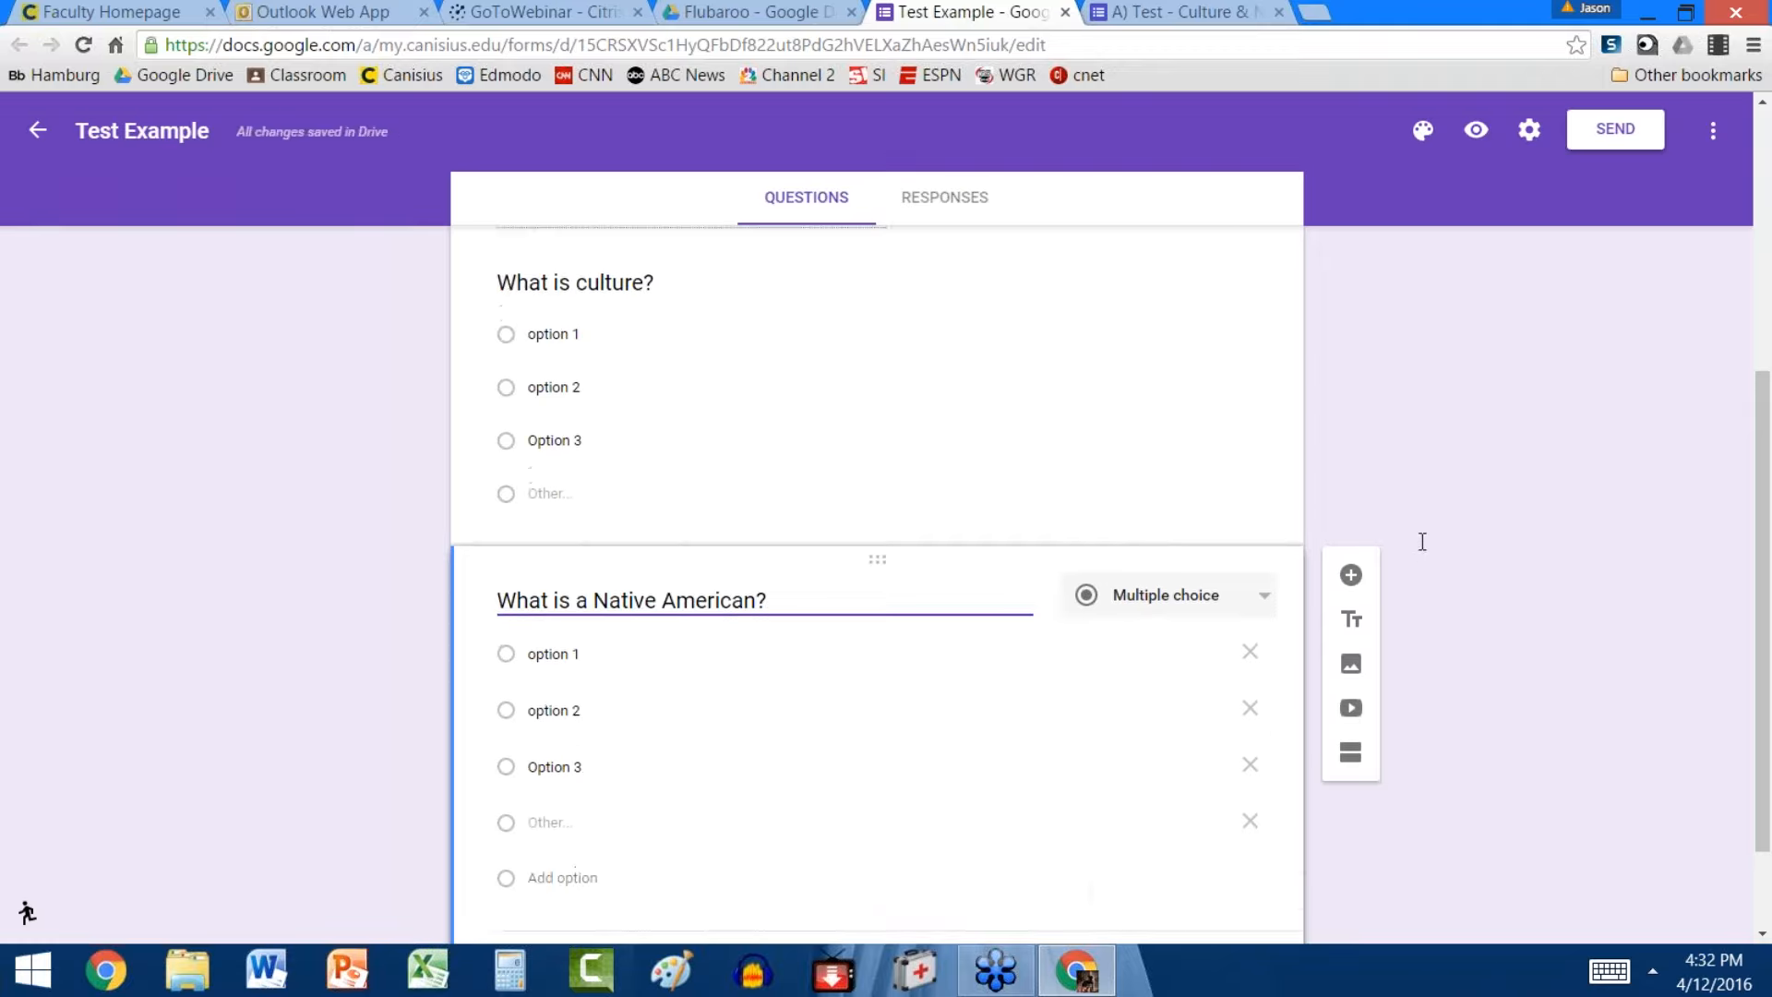
left_click(571, 651)
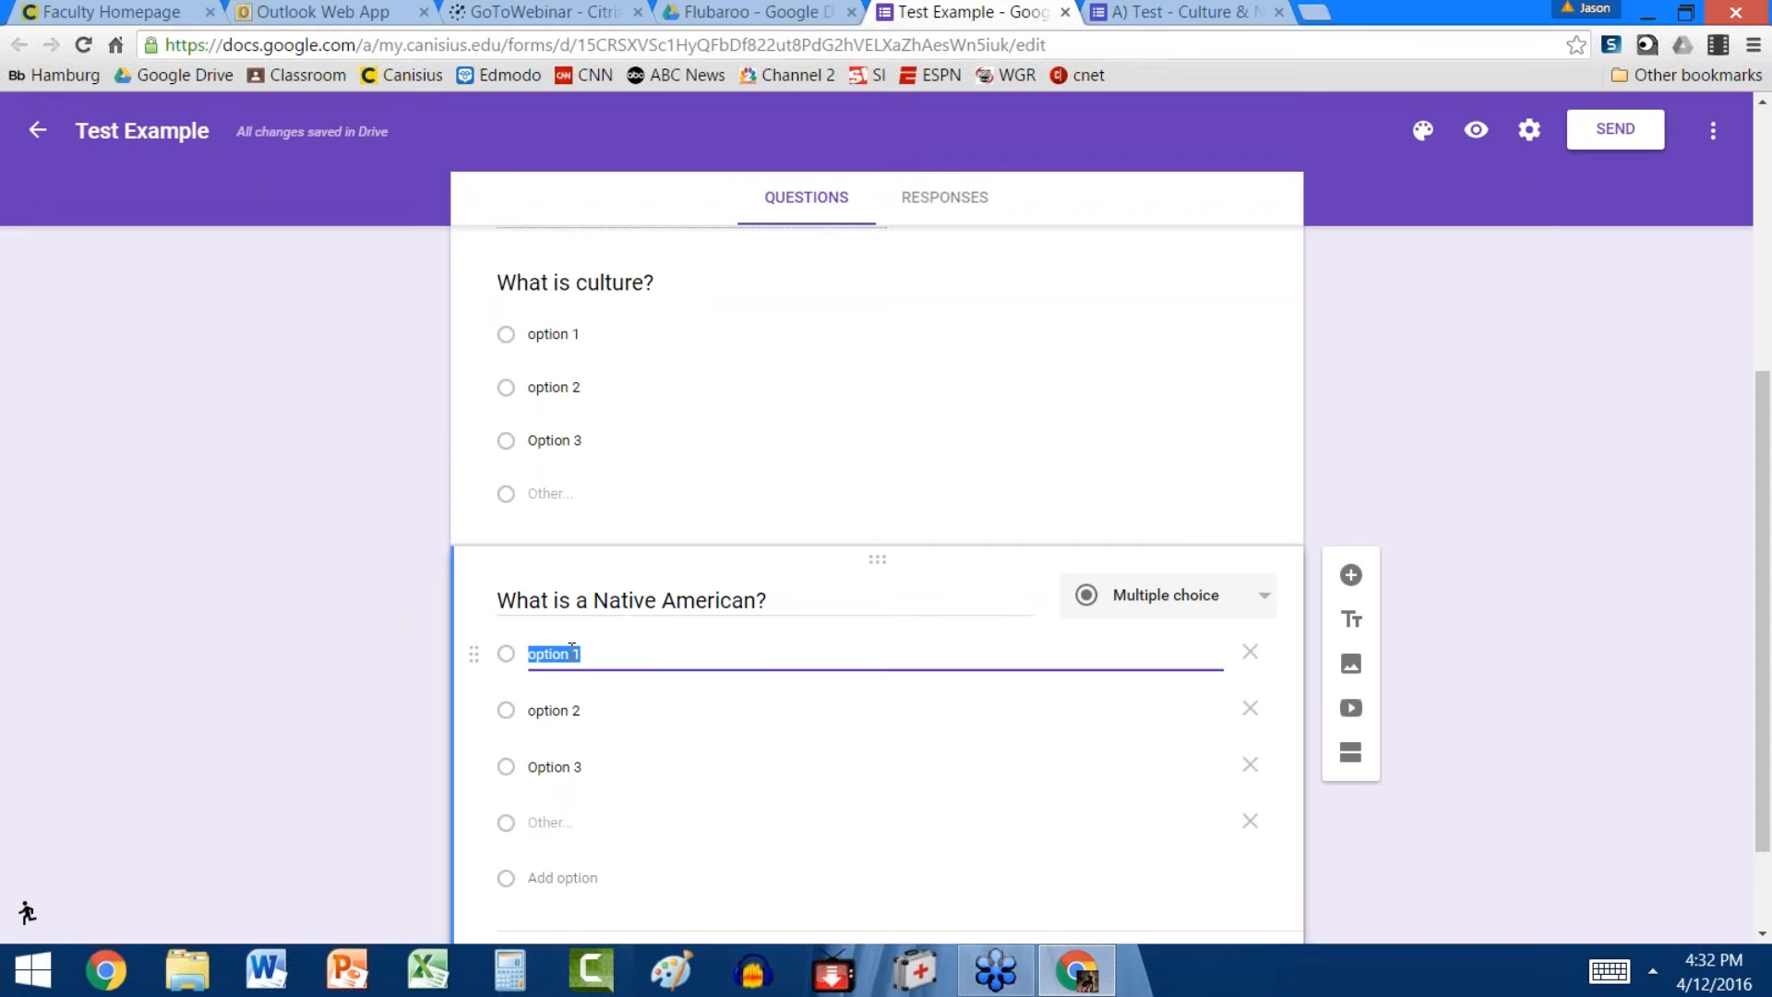
type("Sious")
left_click(576, 713)
type("Iro")
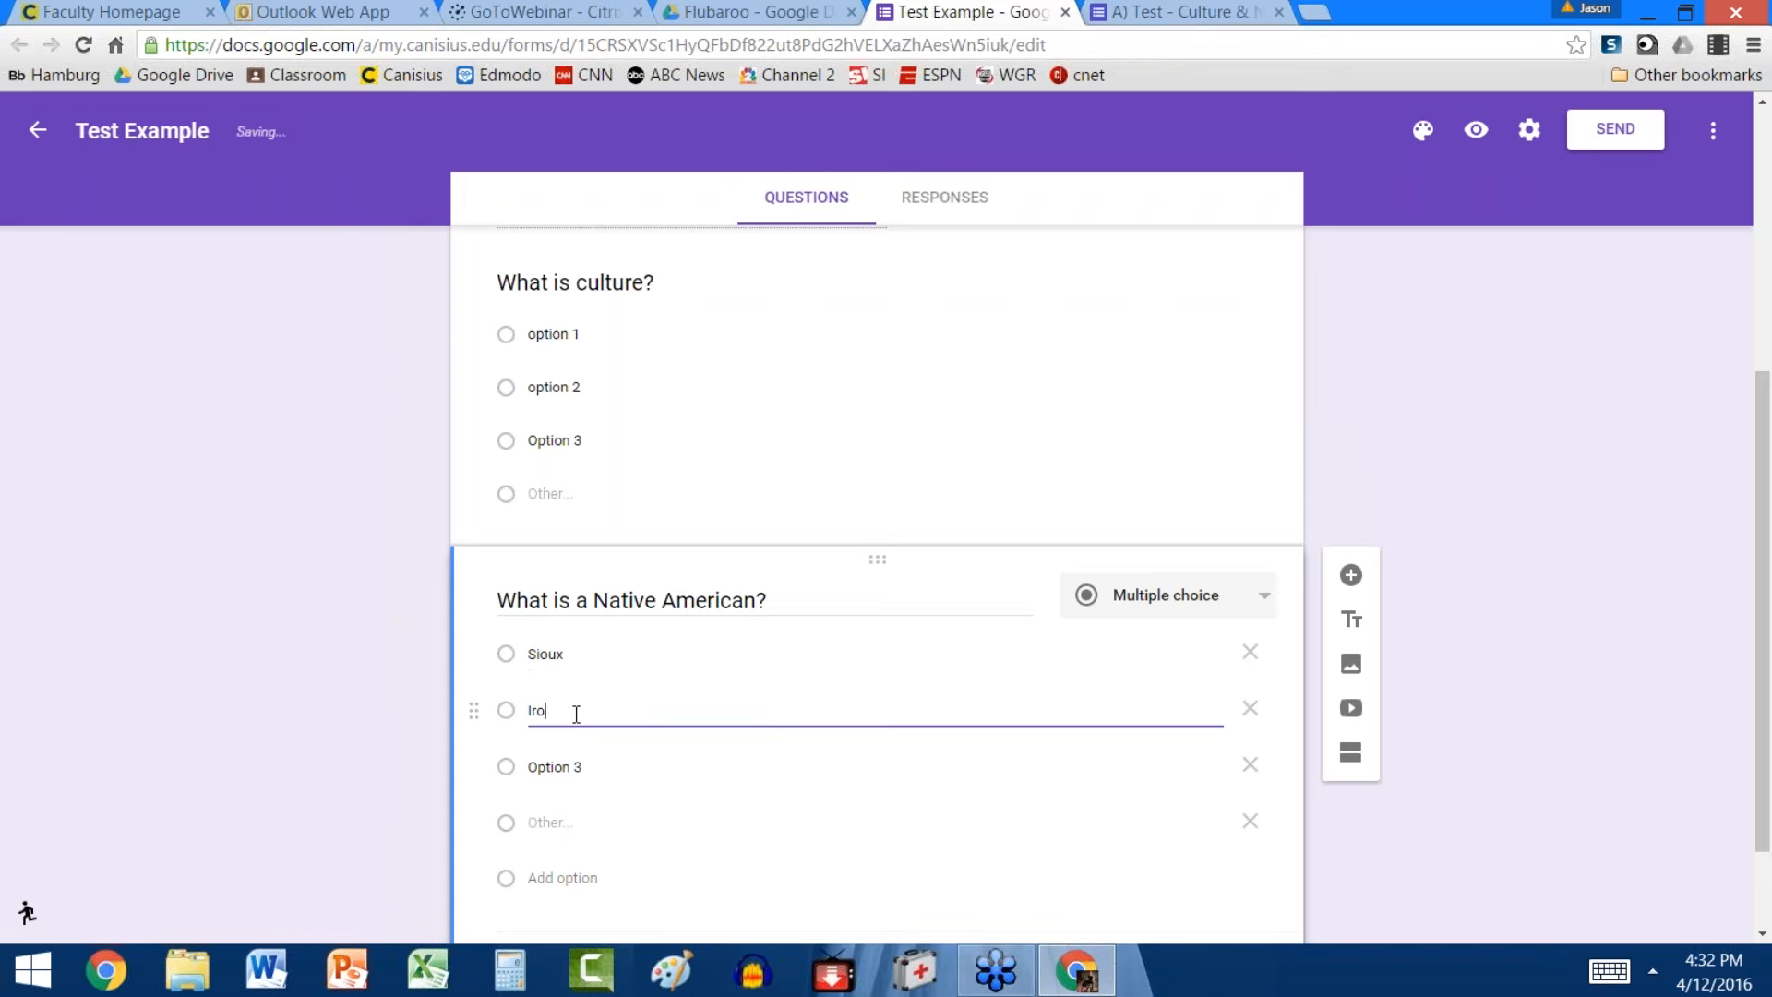
type("quois")
left_click(553, 766)
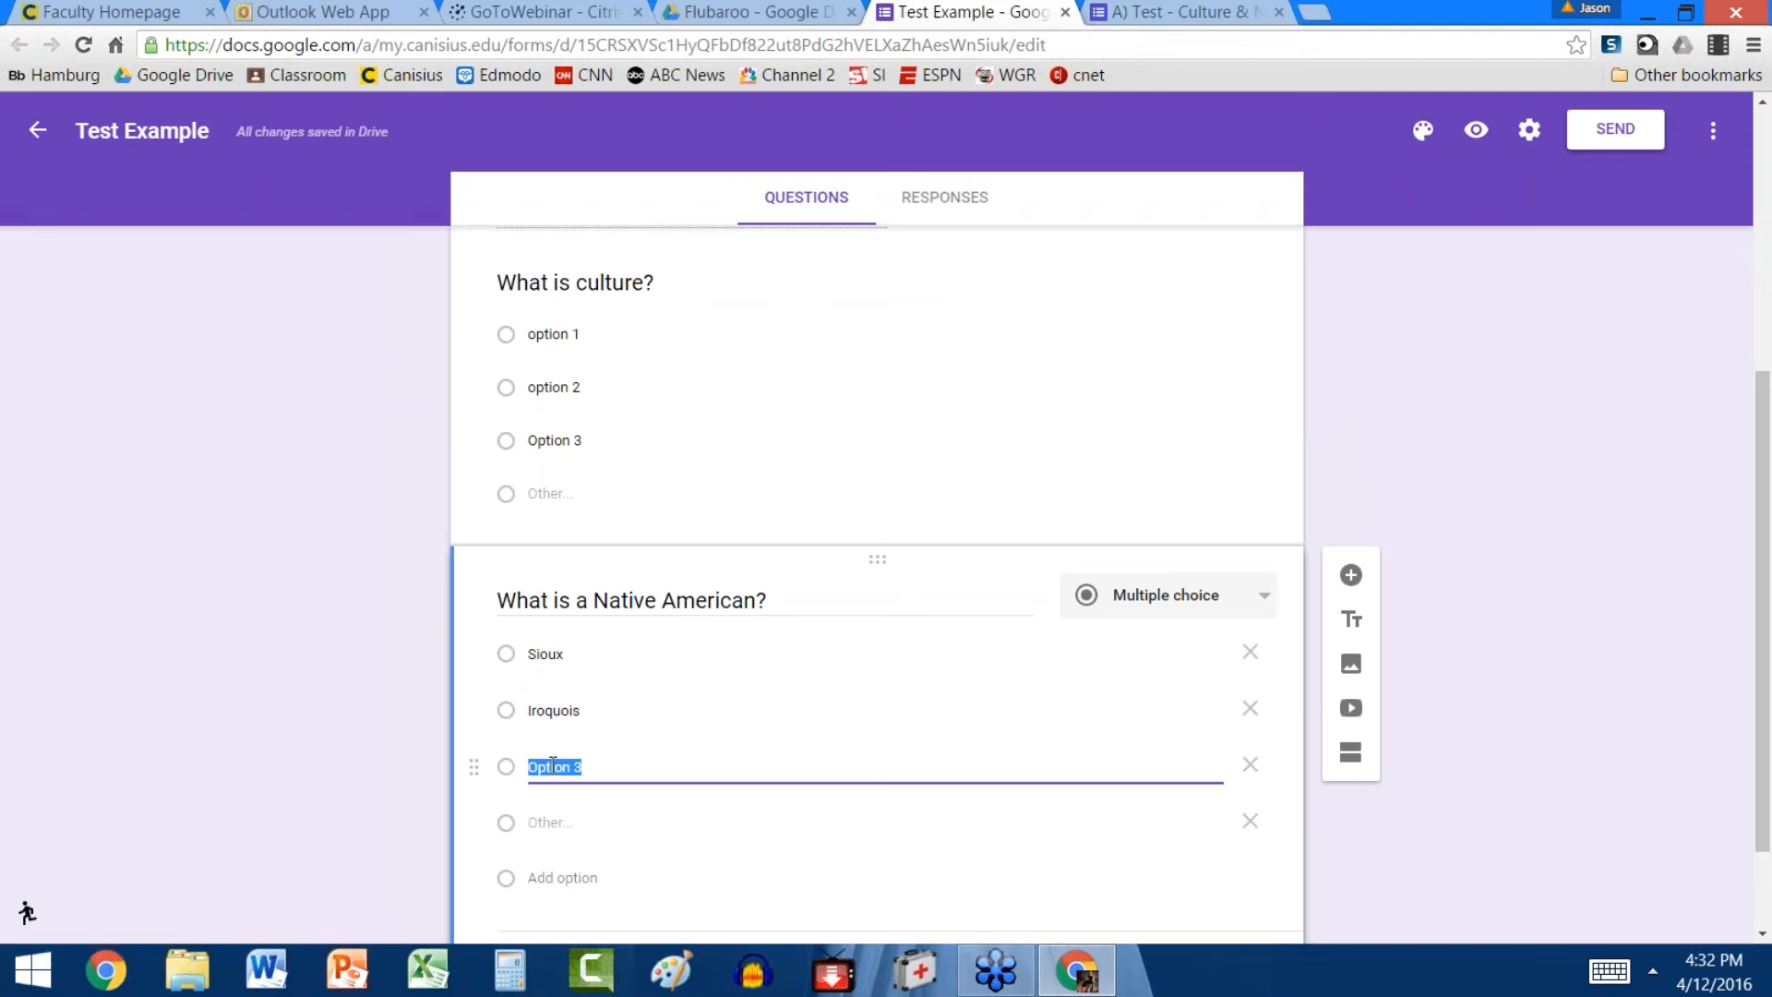
type("Apache")
Make the "What is a Native American?" and "What is culture?" questions required
scroll(1397, 593, "down", 2)
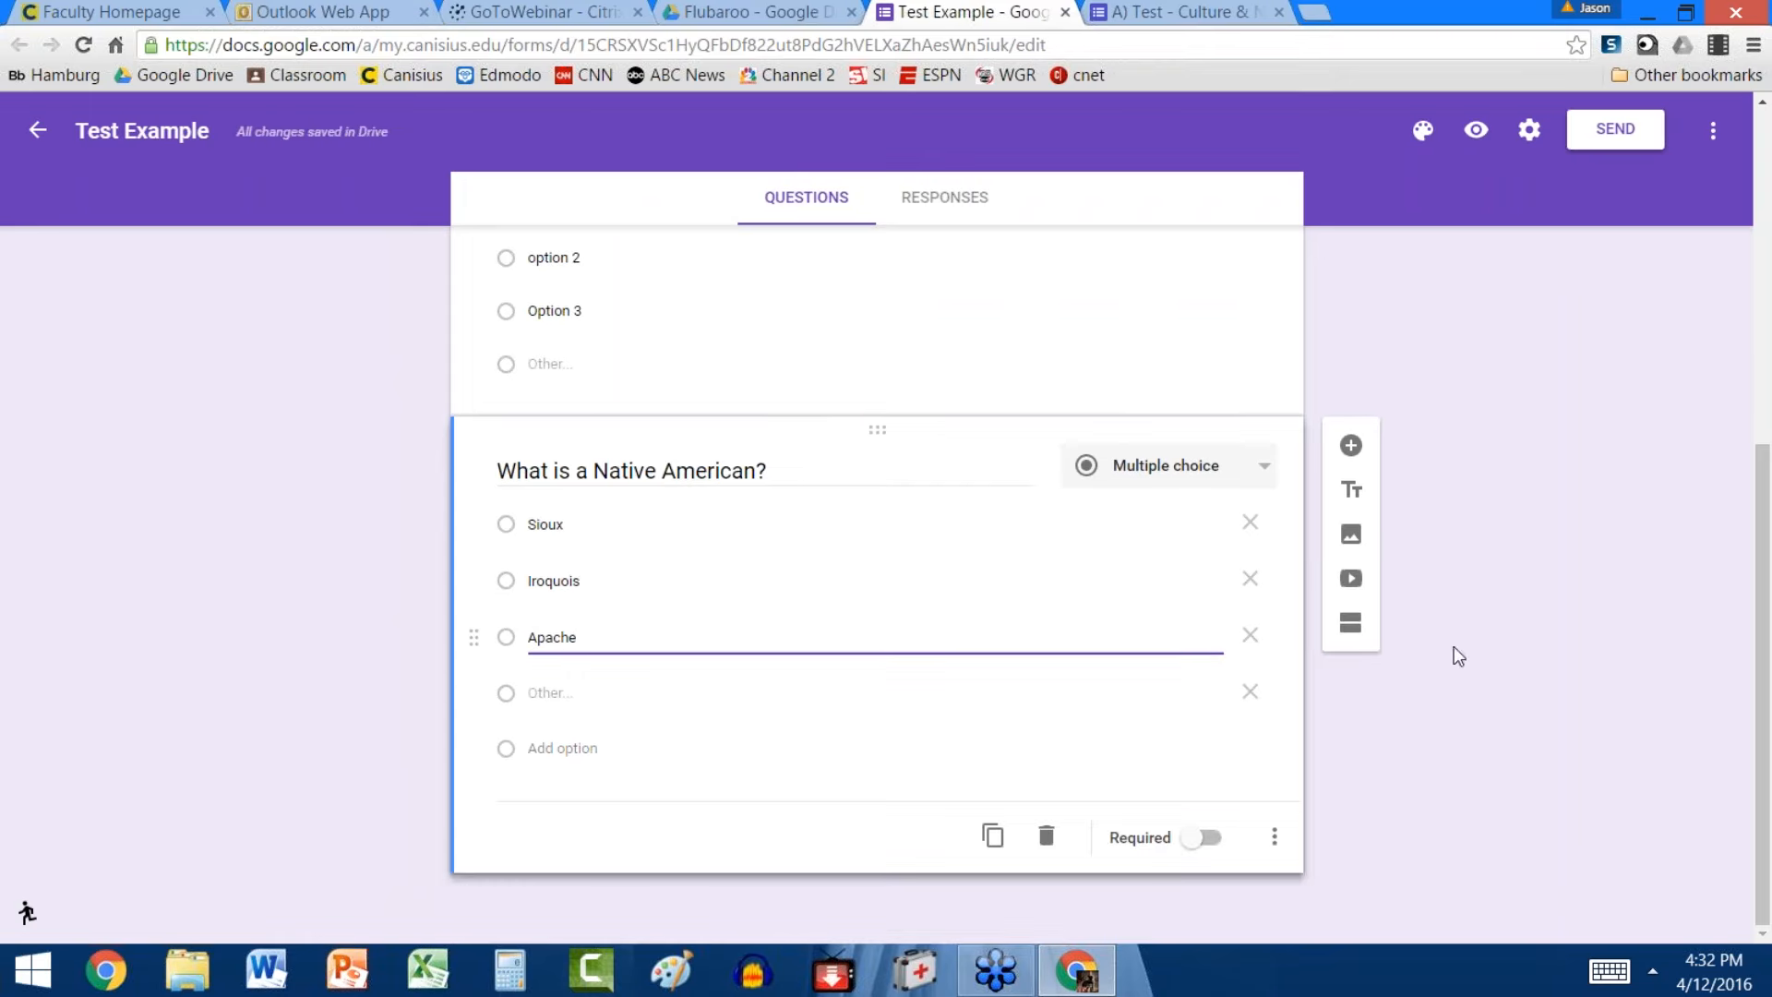
left_click(1217, 843)
left_click(1155, 316)
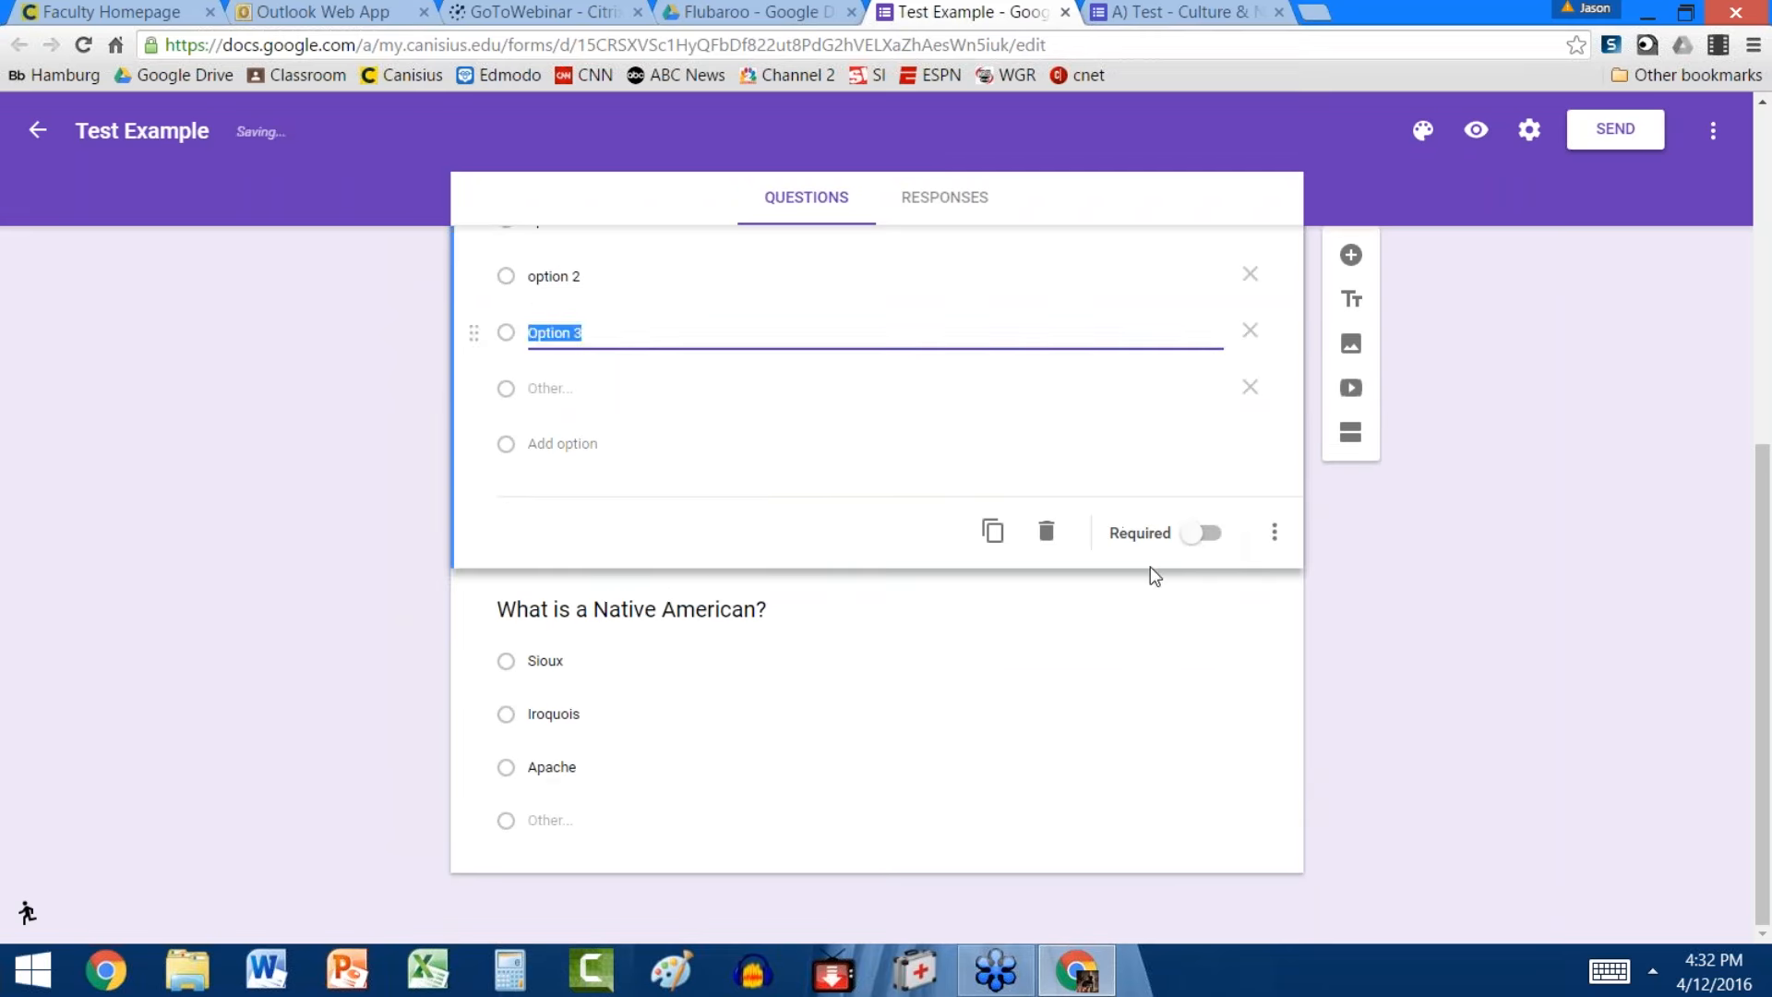
left_click(1211, 537)
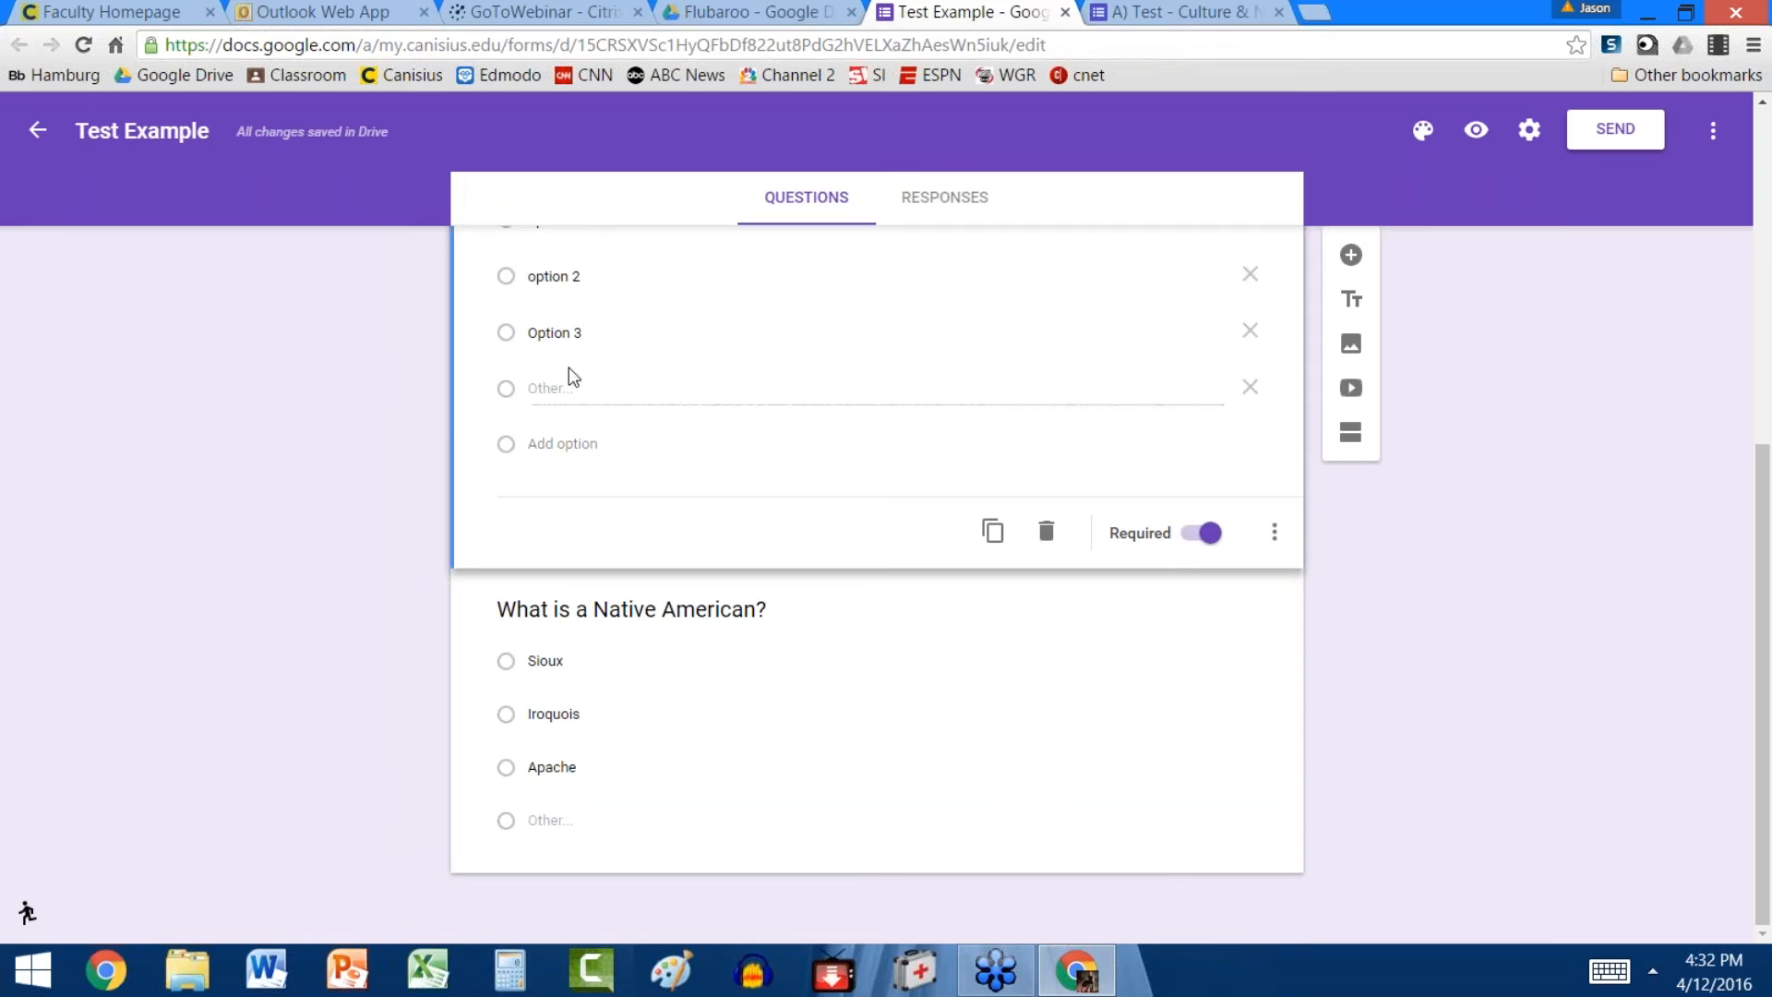
Move the Option 3 choice above option 2 in "What is culture?" and check the question's additional settings
left_click_drag(473, 332, 498, 273)
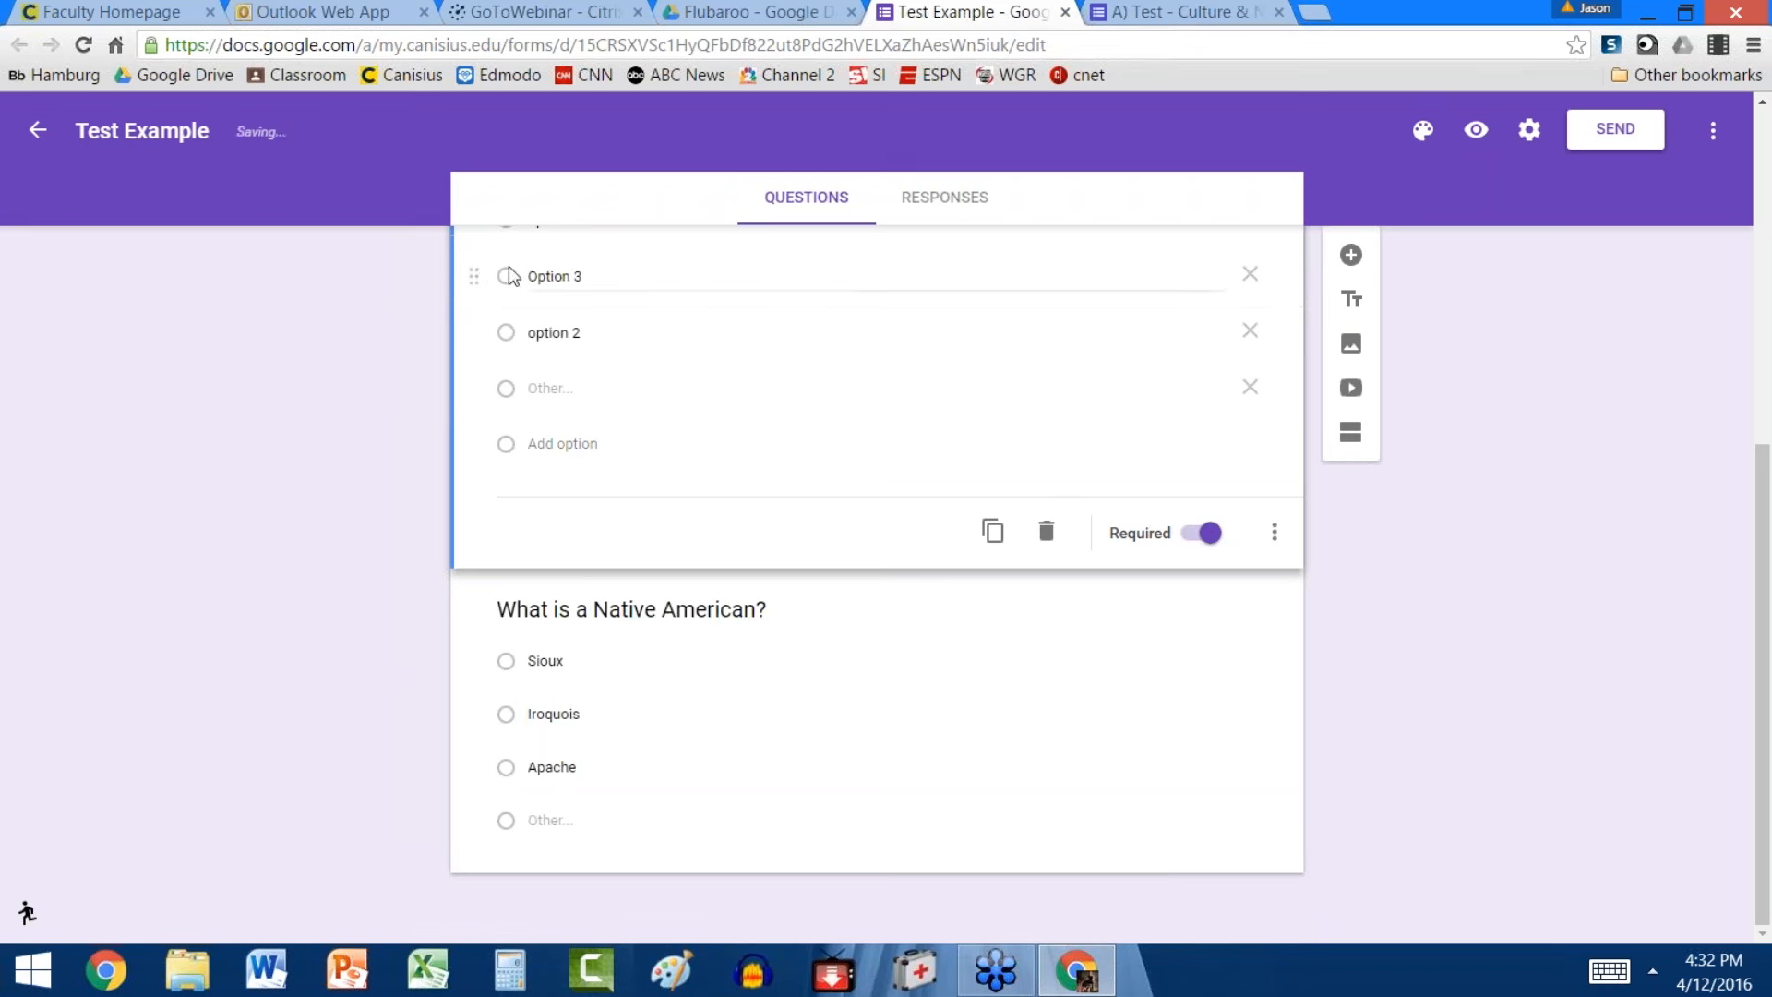
left_click(1274, 534)
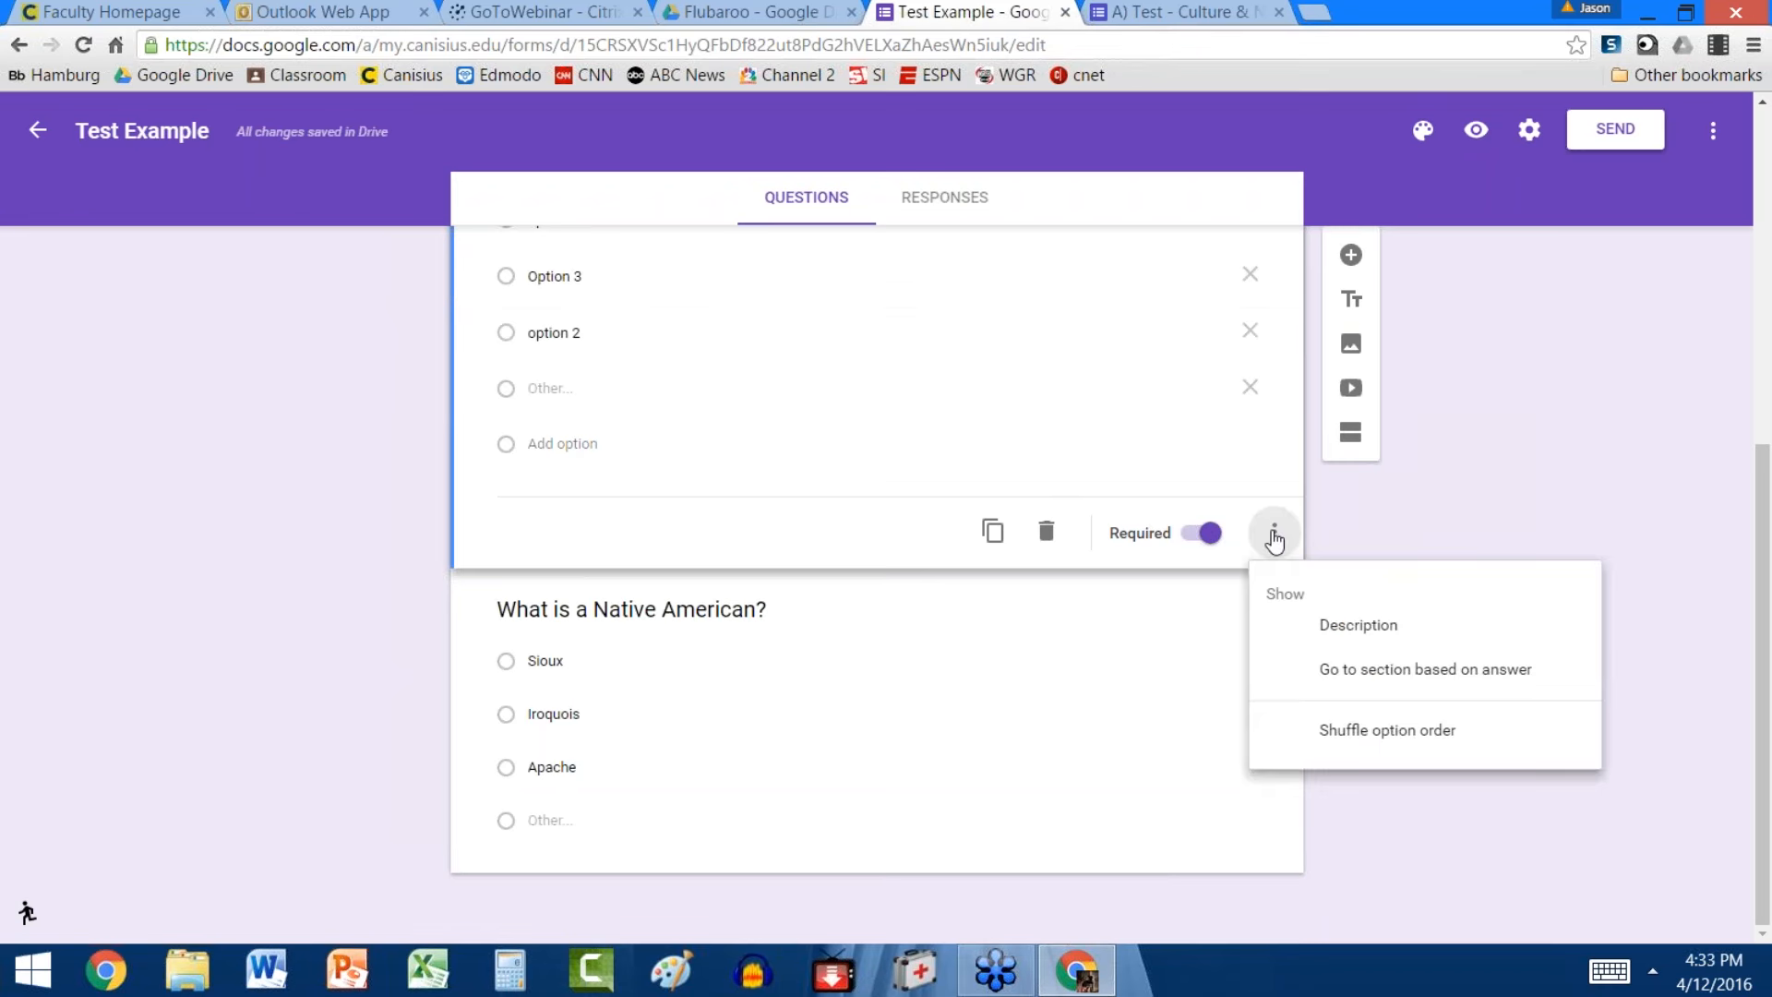
left_click(1364, 507)
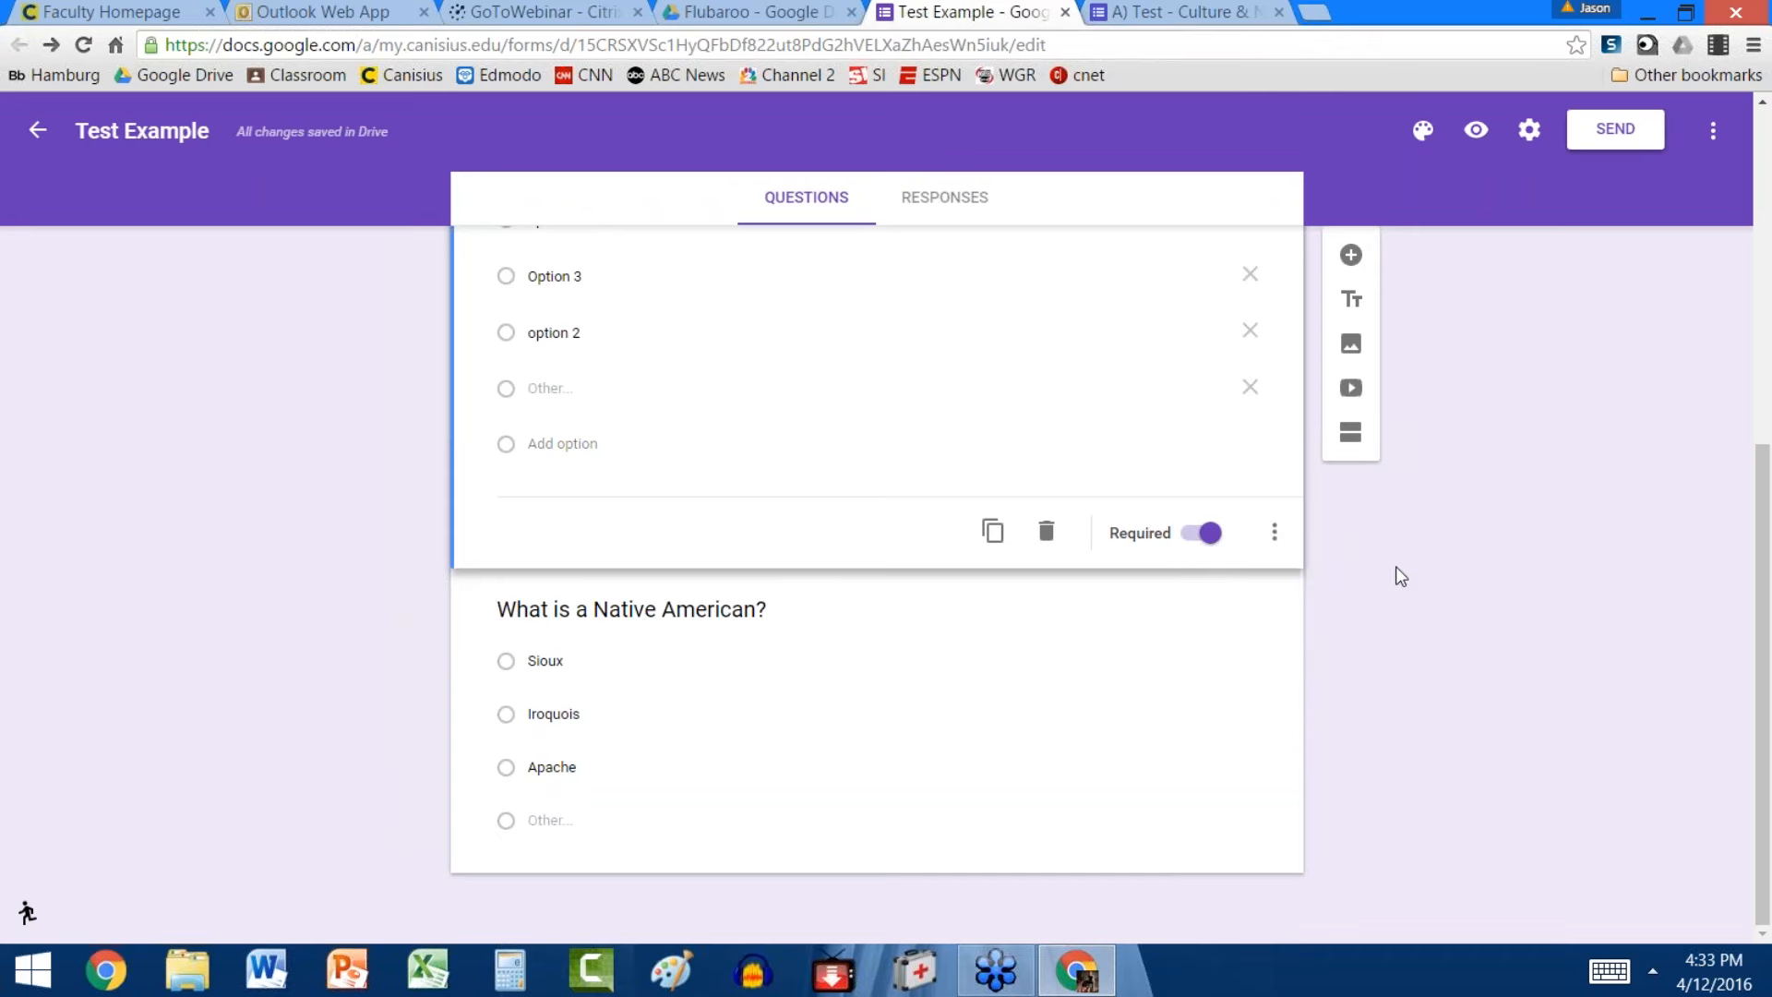
Link the form's responses to a new spreadsheet named "Test Example (Responses)"
scroll(1388, 712, "up", 6)
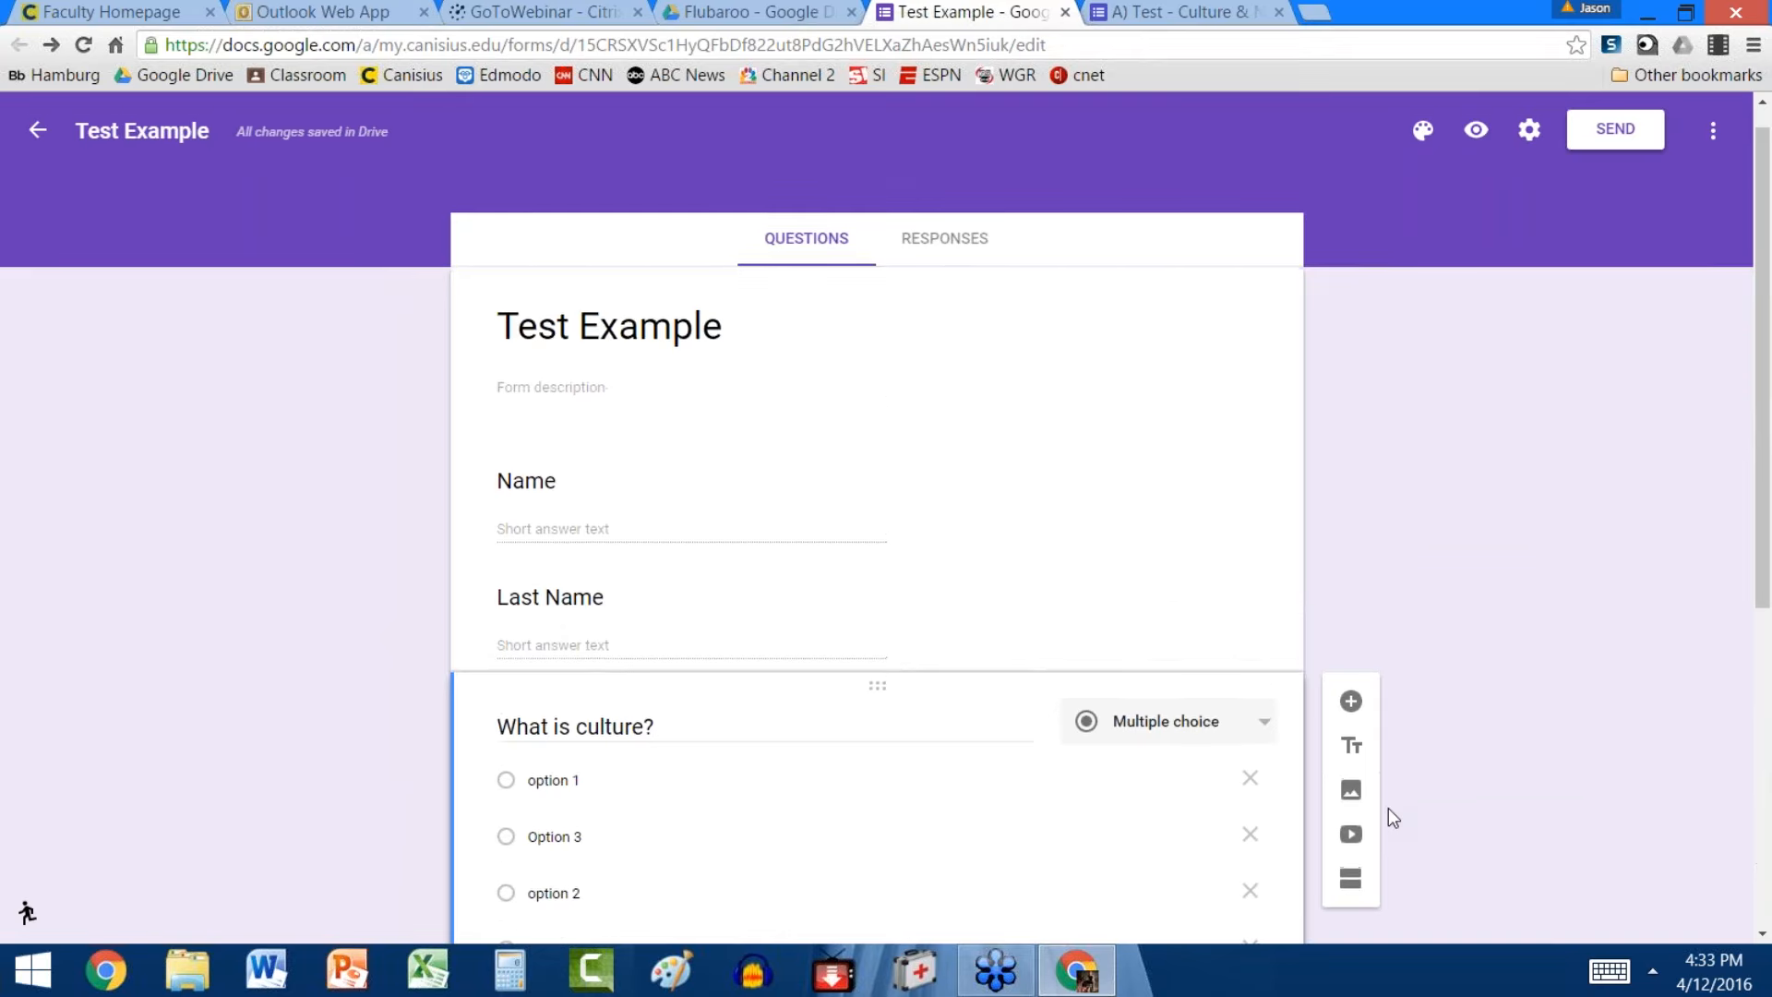
left_click(945, 261)
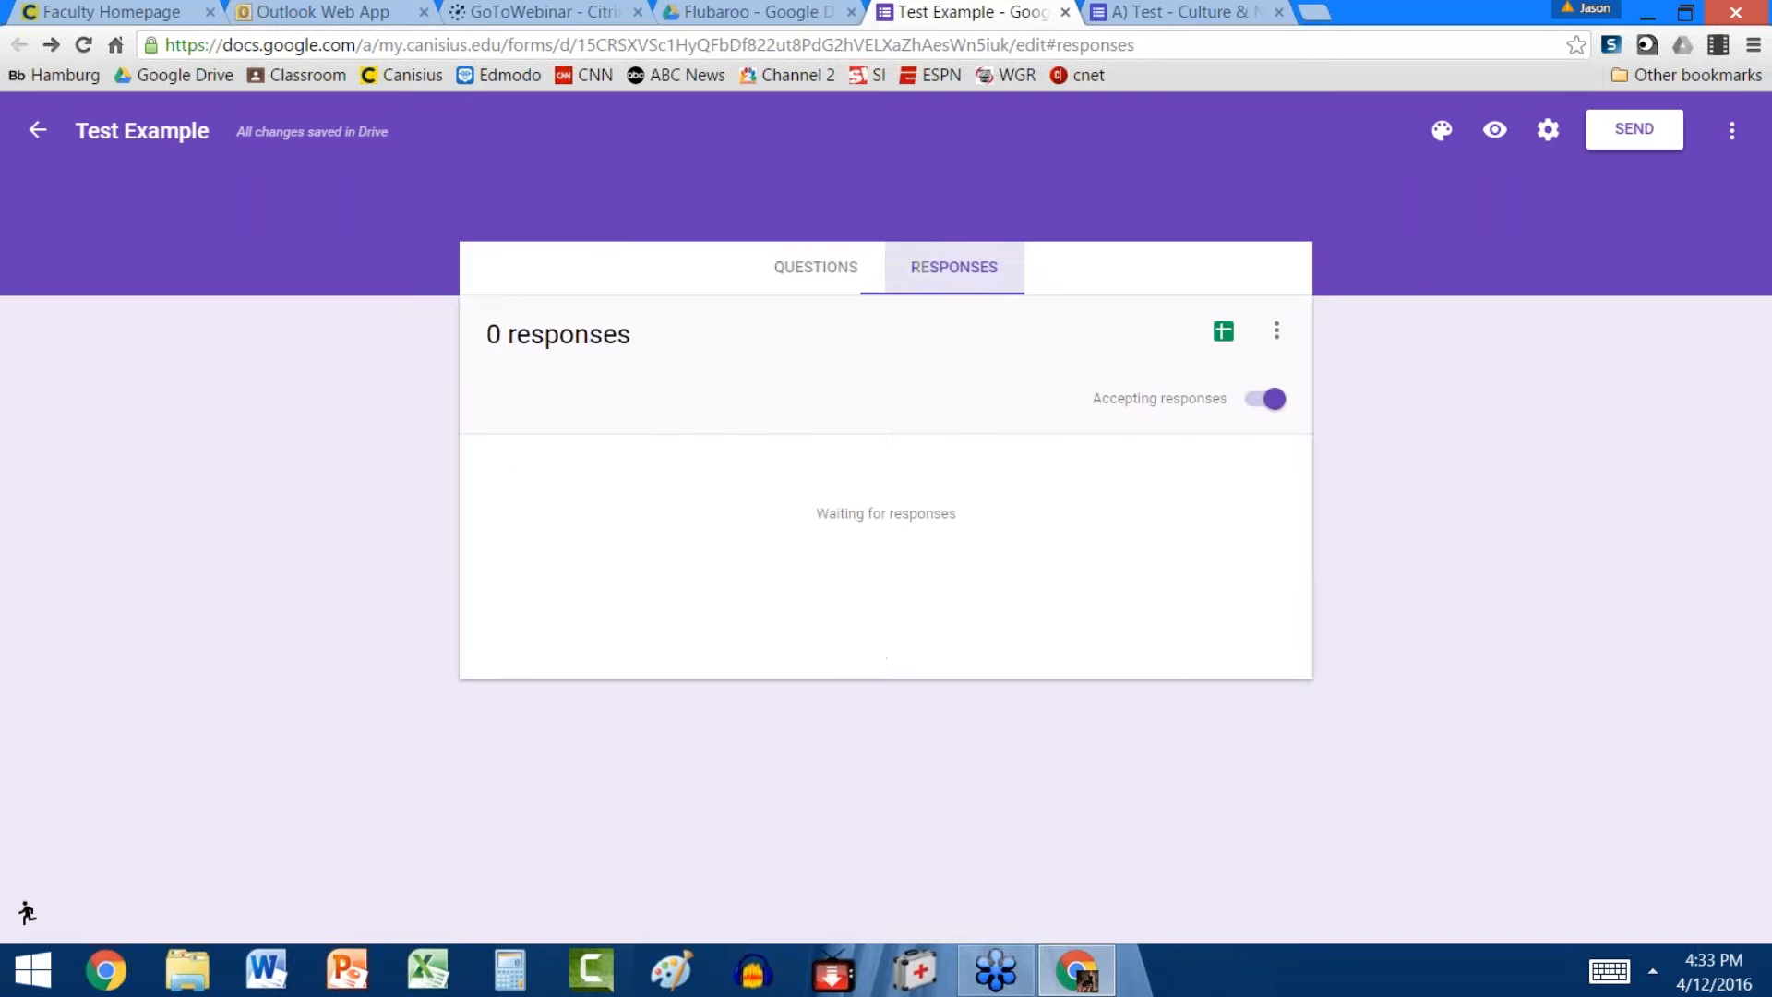
left_click(1278, 338)
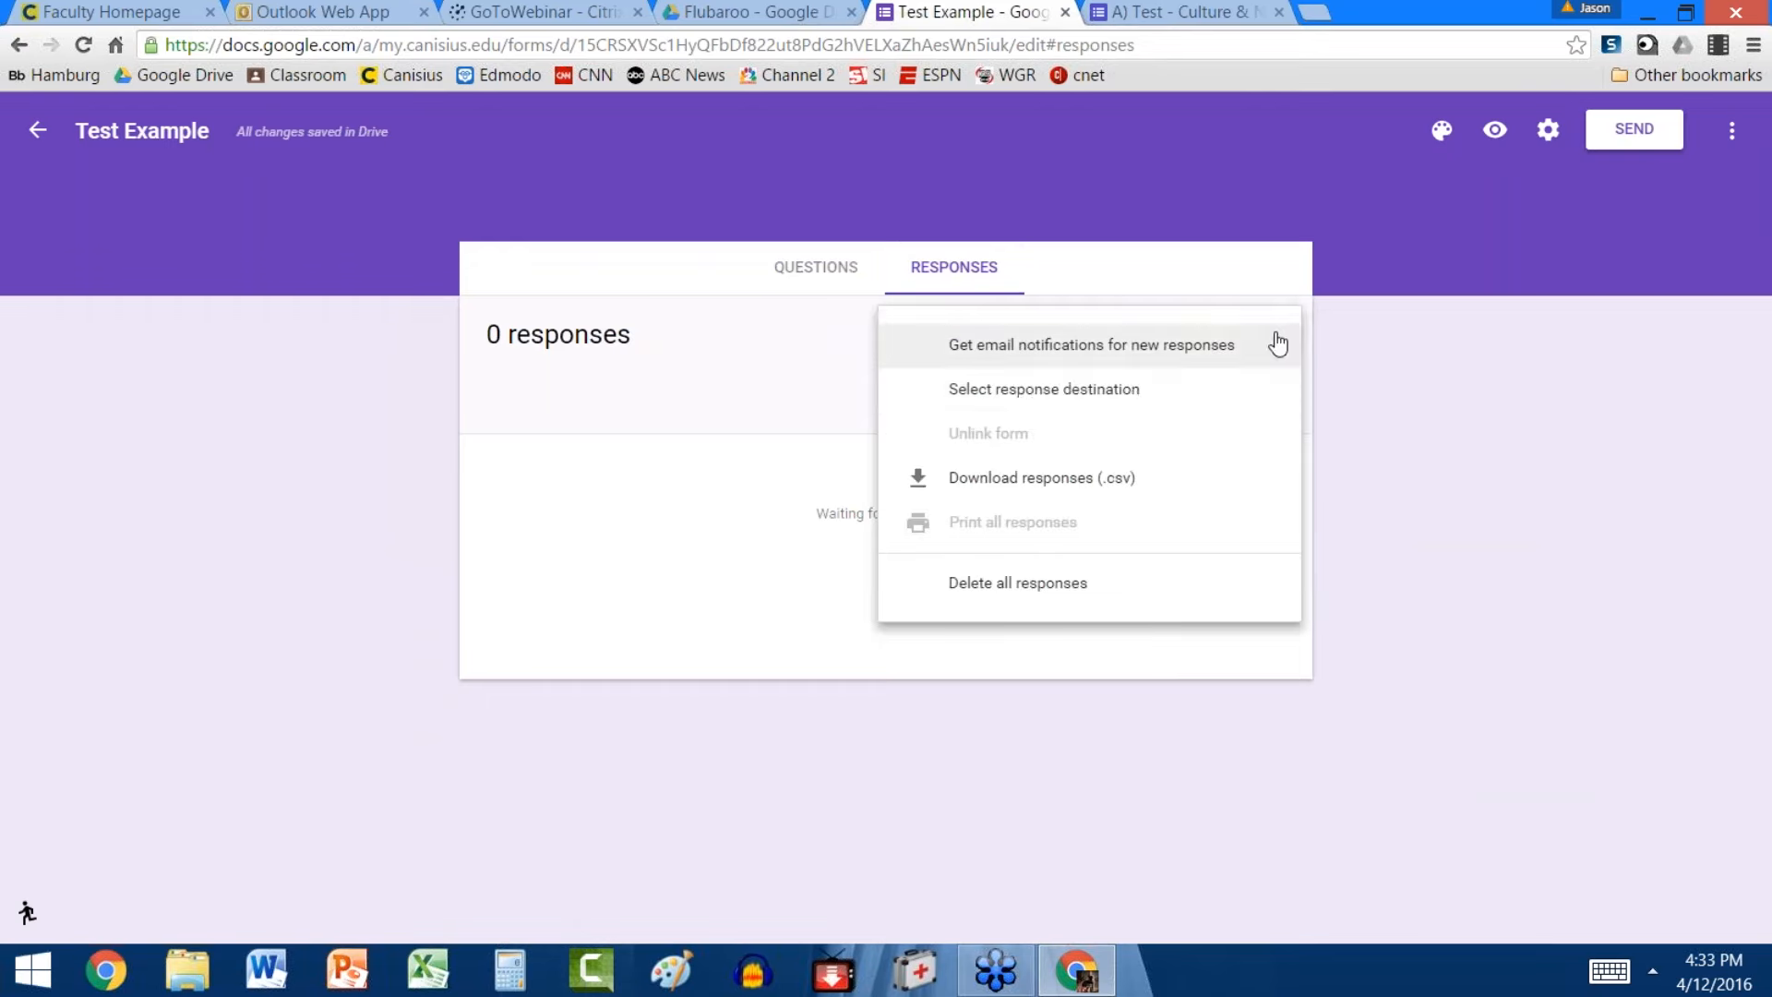
left_click(1075, 397)
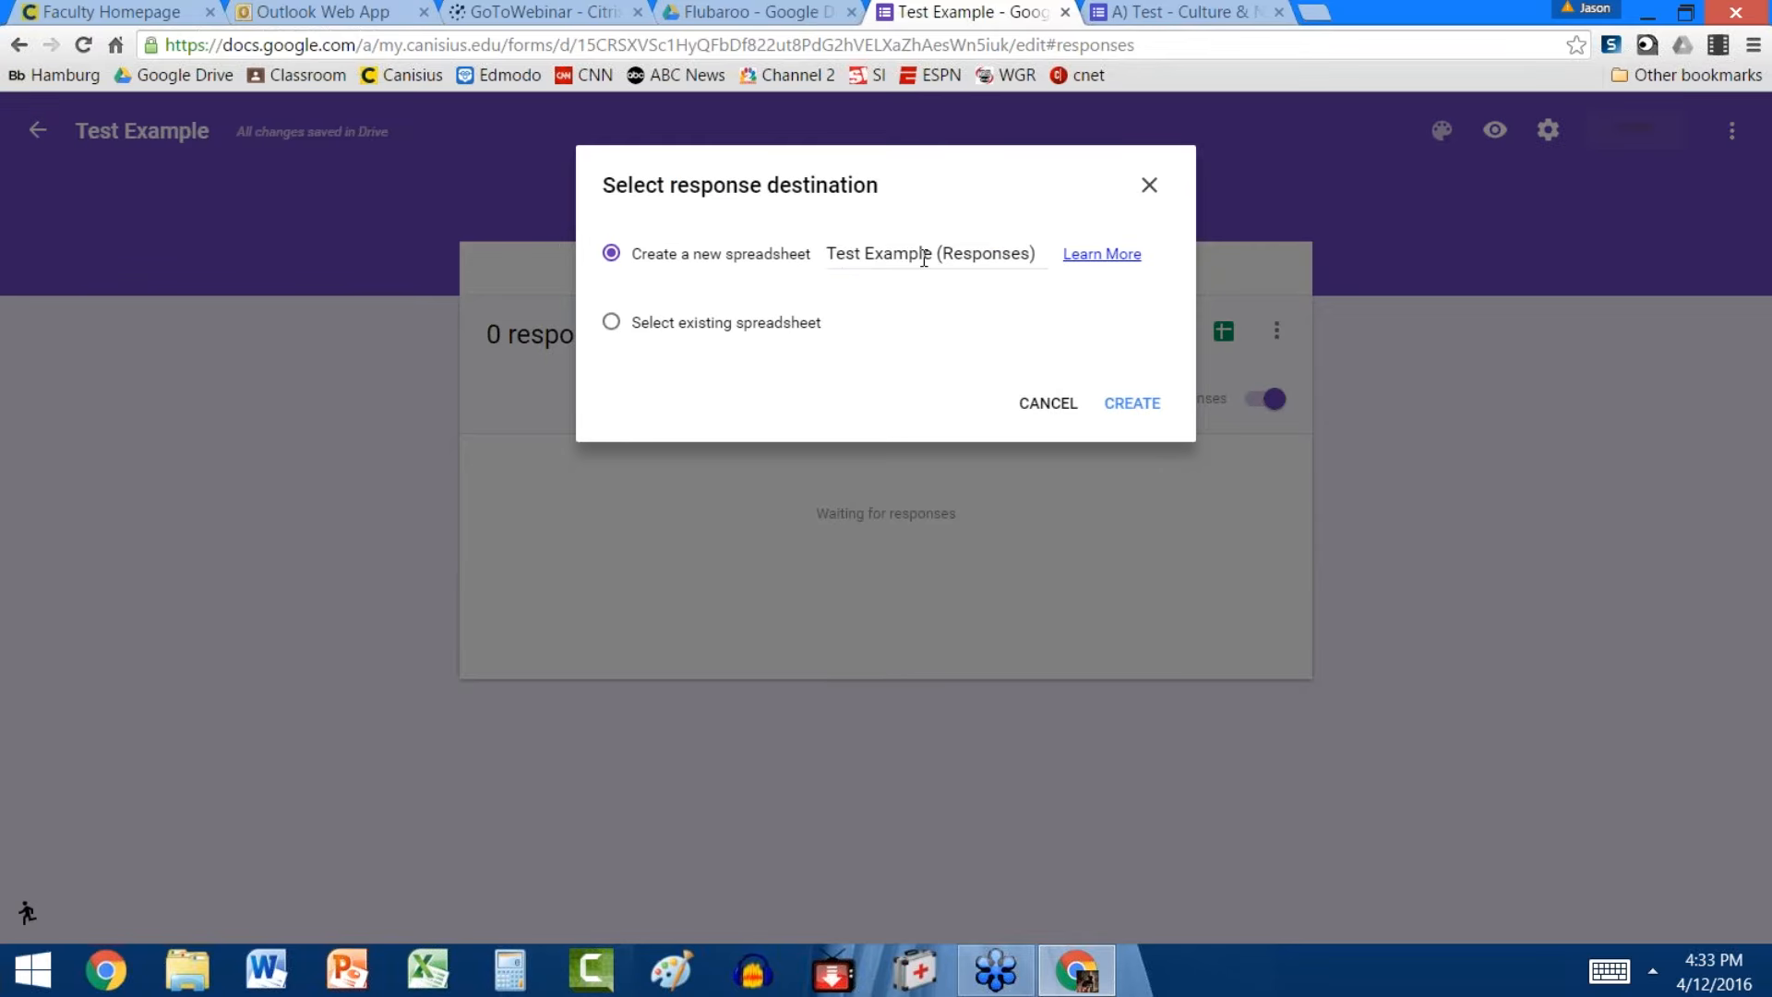
left_click(1147, 406)
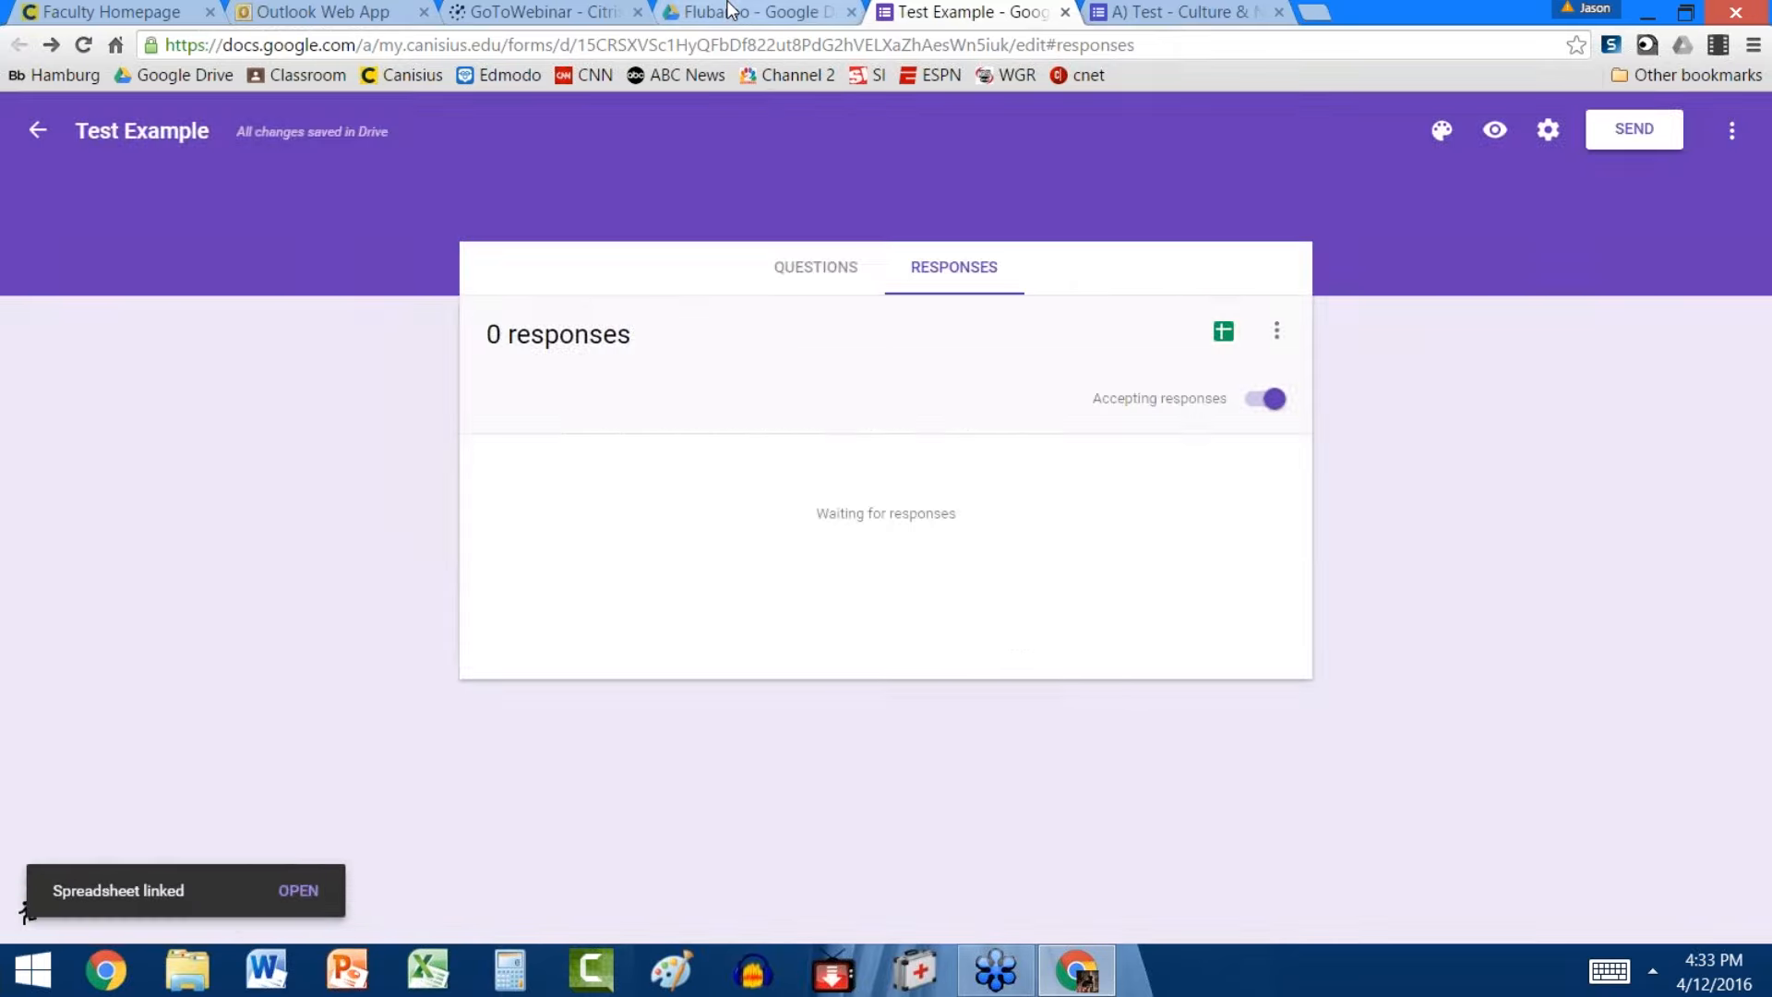
Switch to the Flubaroo folder in Google Drive and open the Test Example form and the Test Example (Responses) spreadsheet
left_click(729, 11)
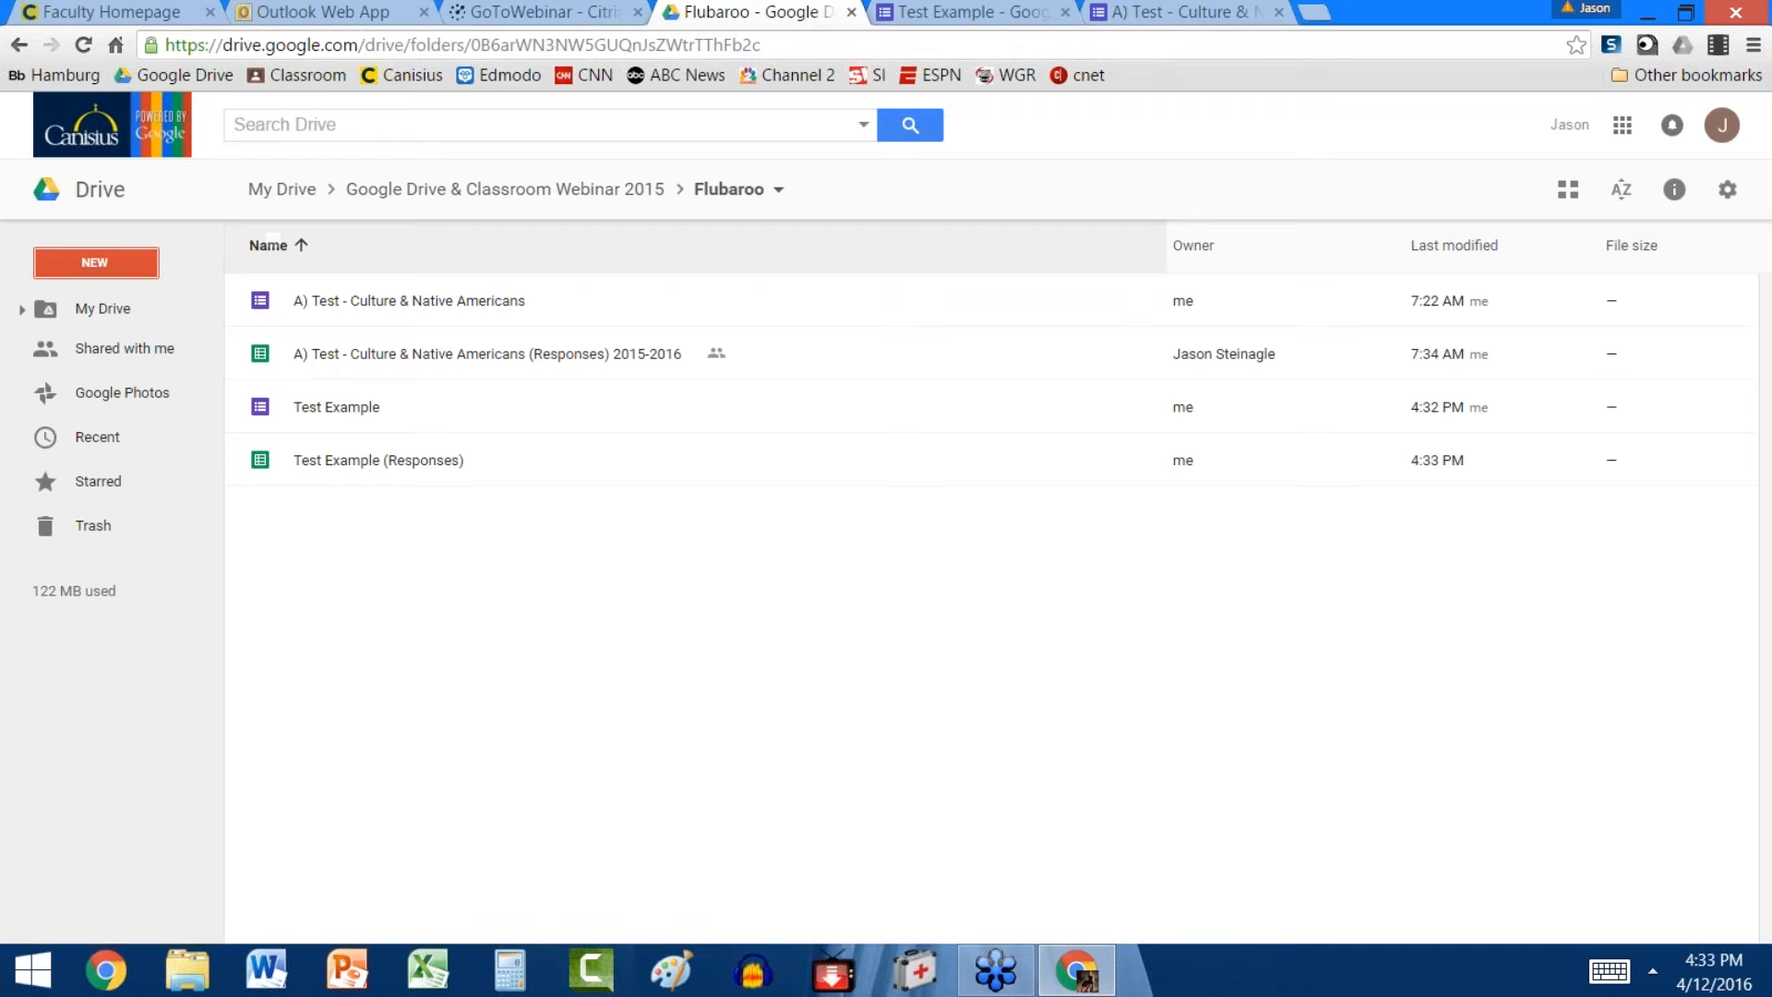
double_click(345, 409)
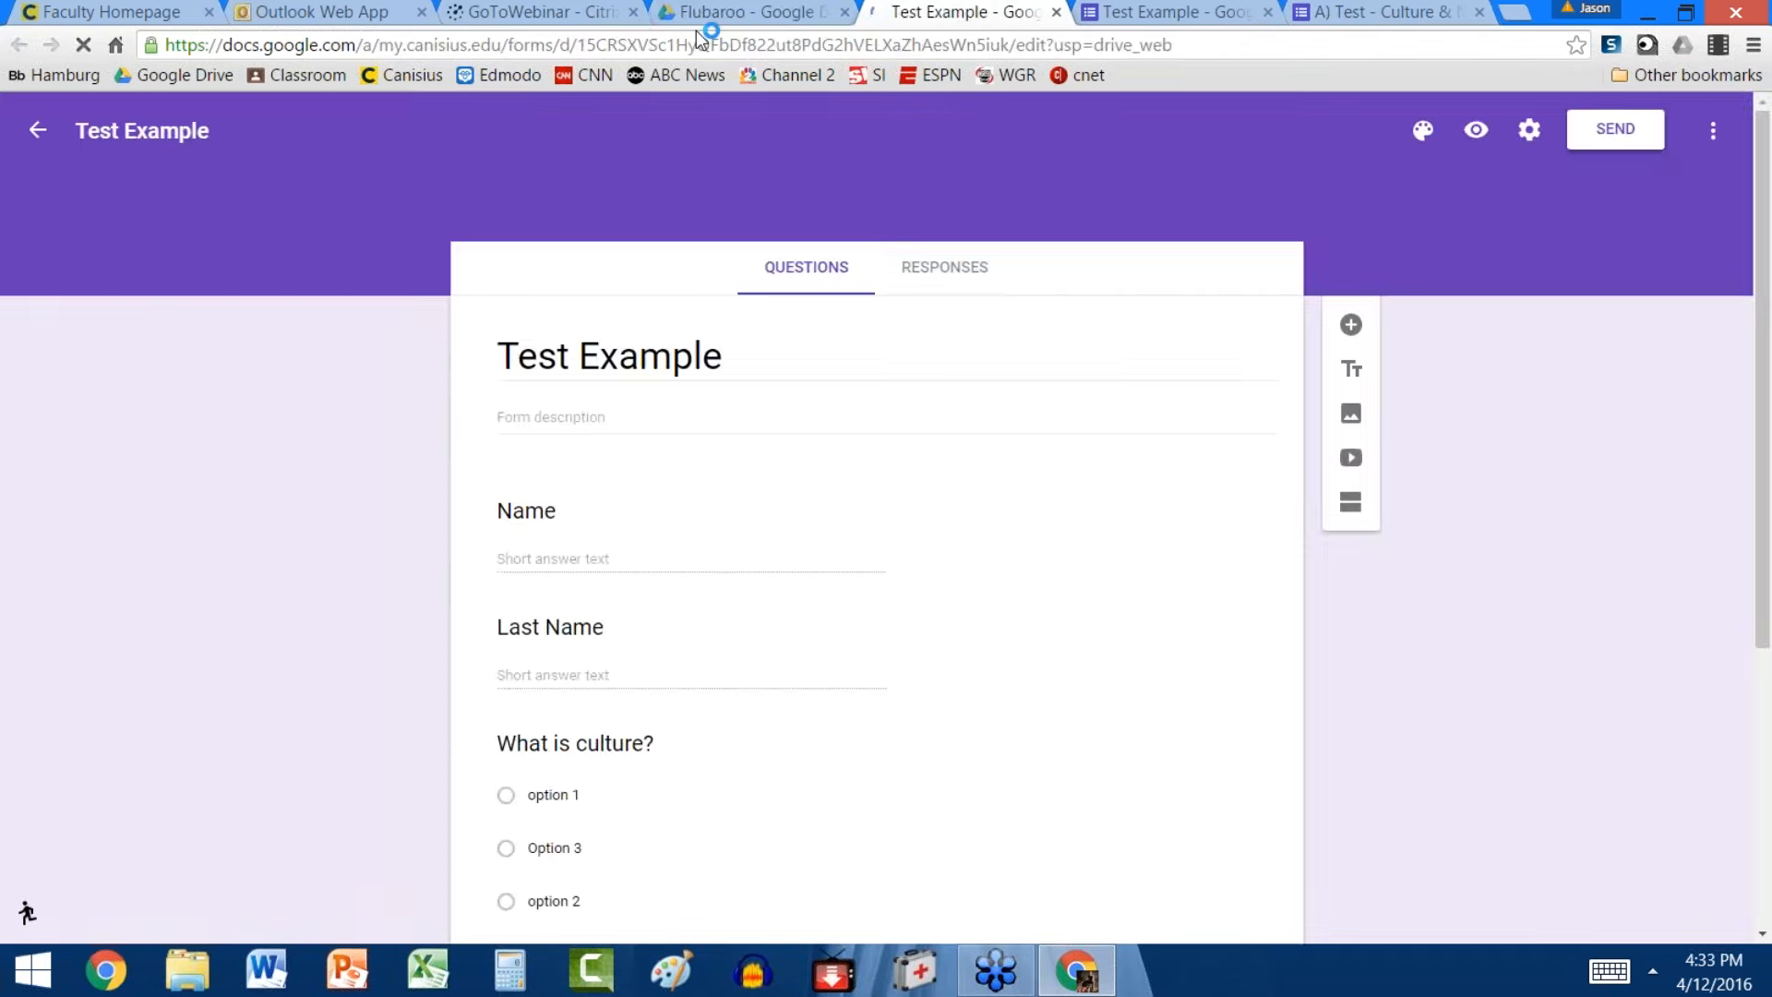
left_click(729, 12)
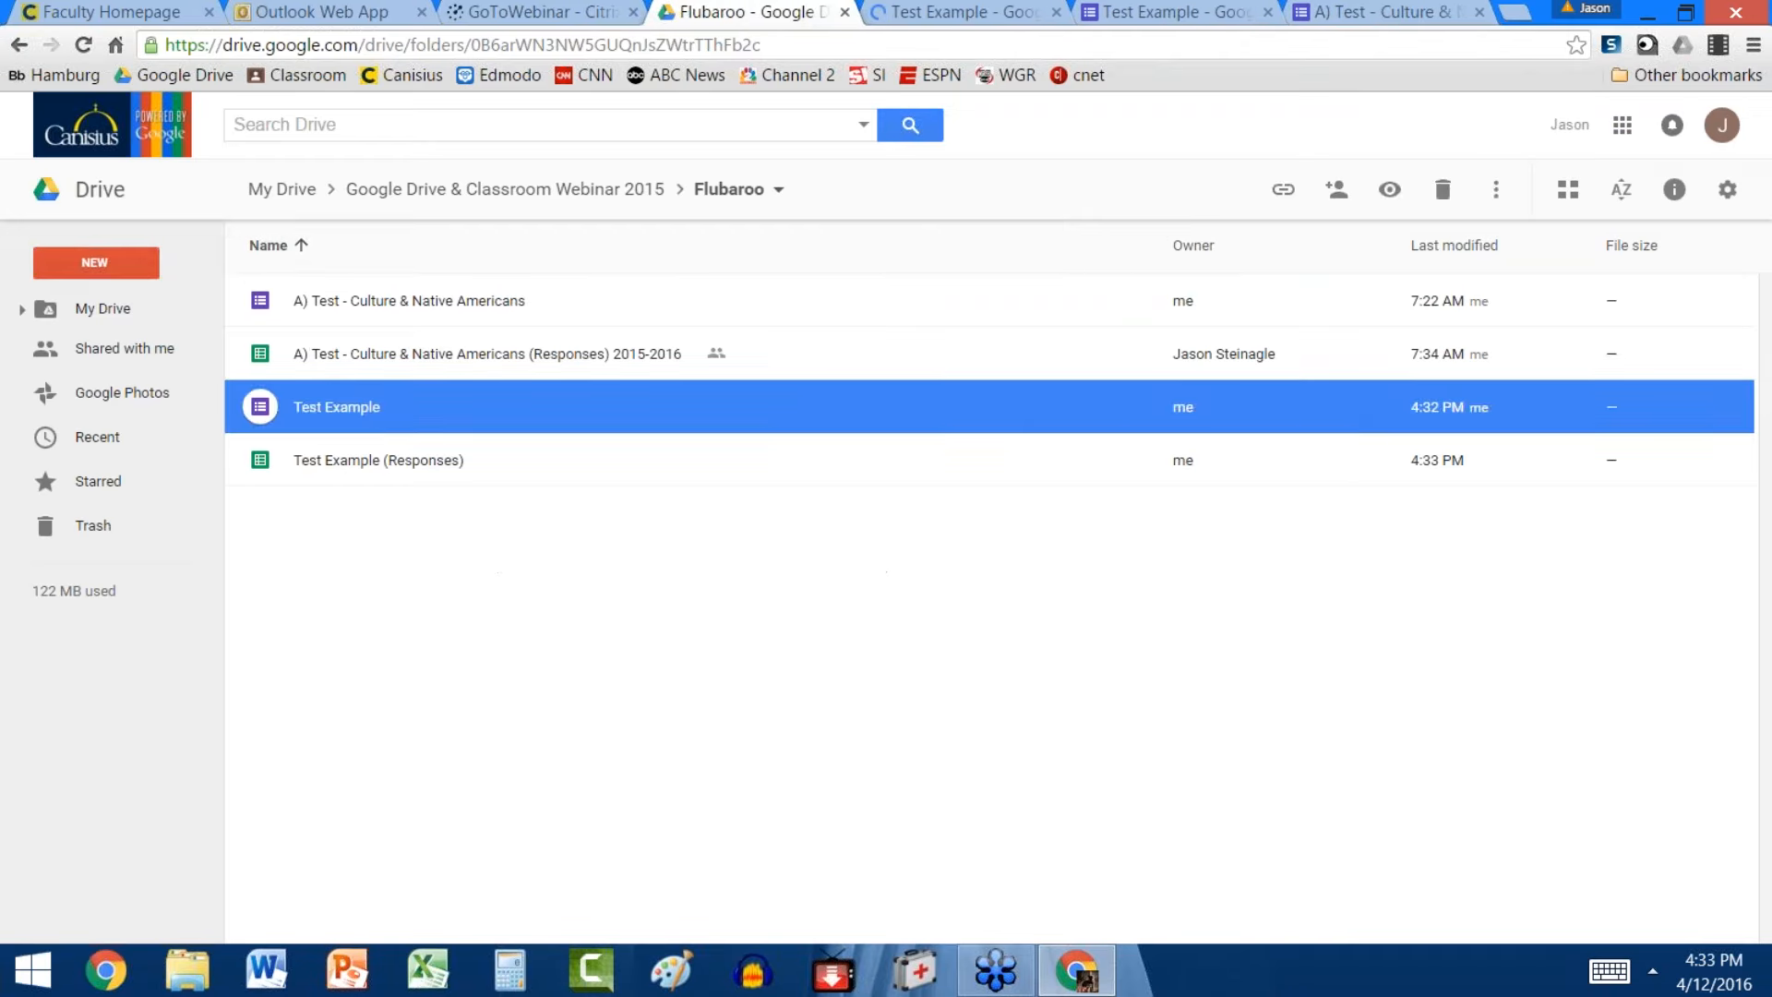
double_click(364, 472)
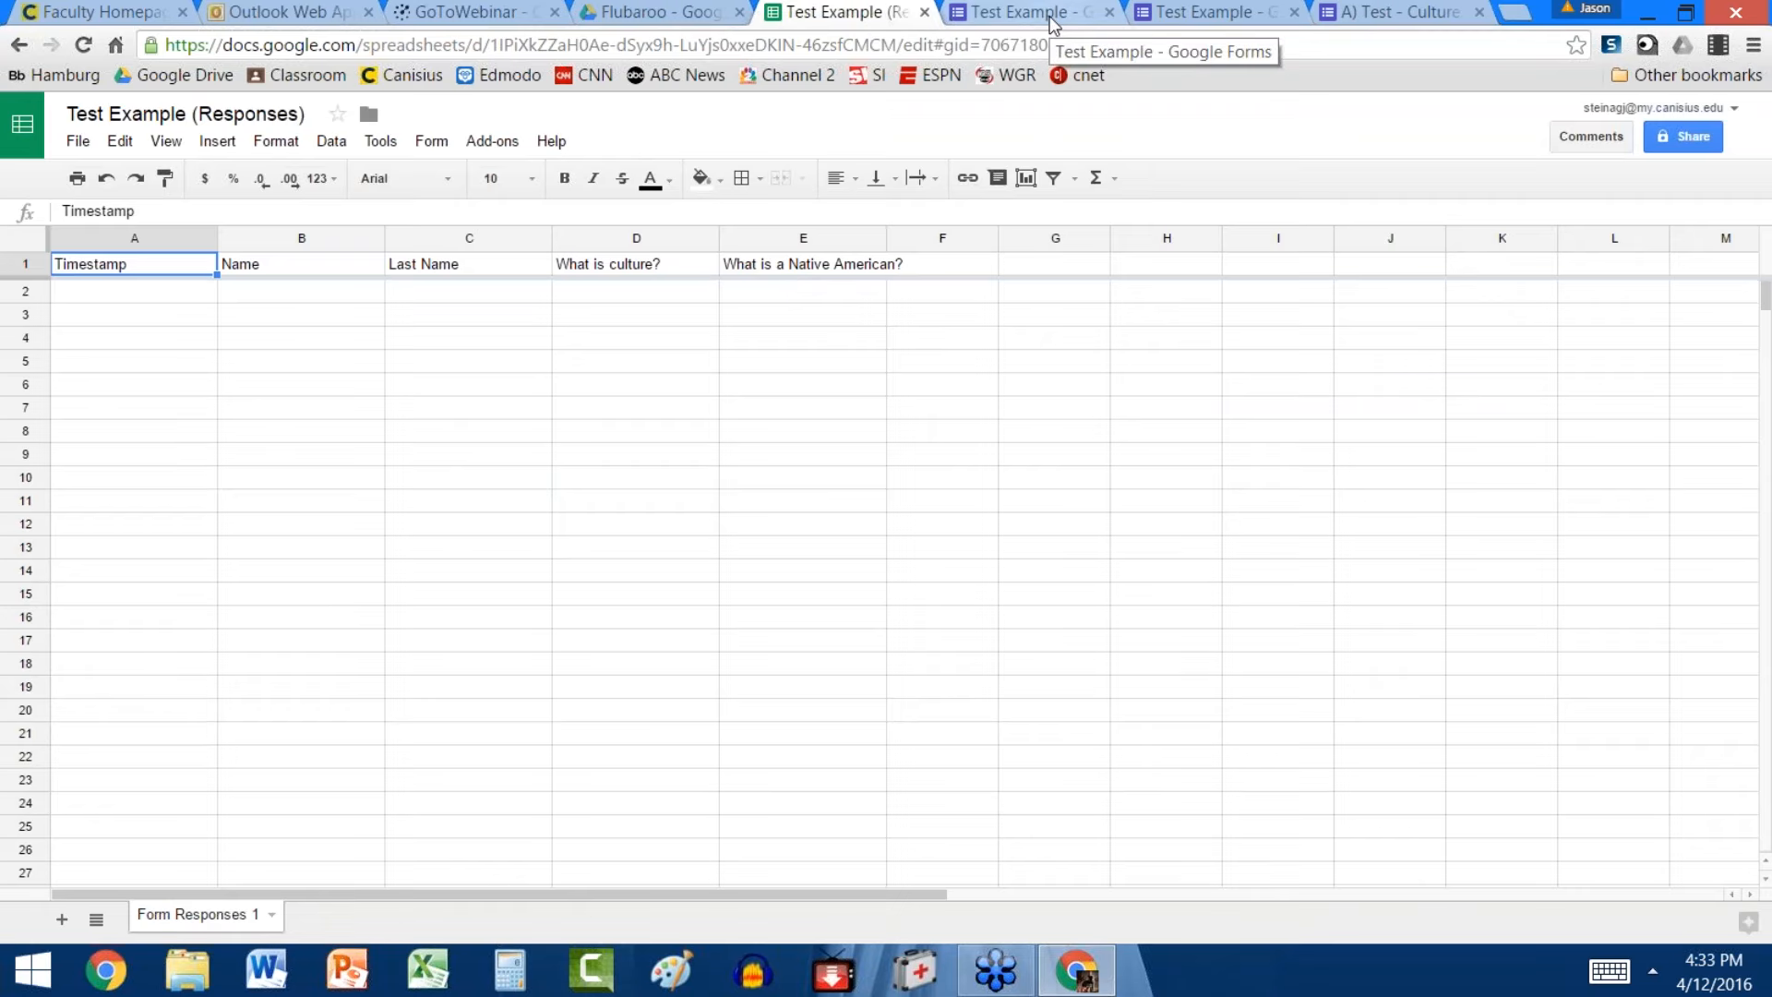
Look over the two open copies of the Test Example form and return to the Test Example (Responses) spreadsheet
left_click(1053, 25)
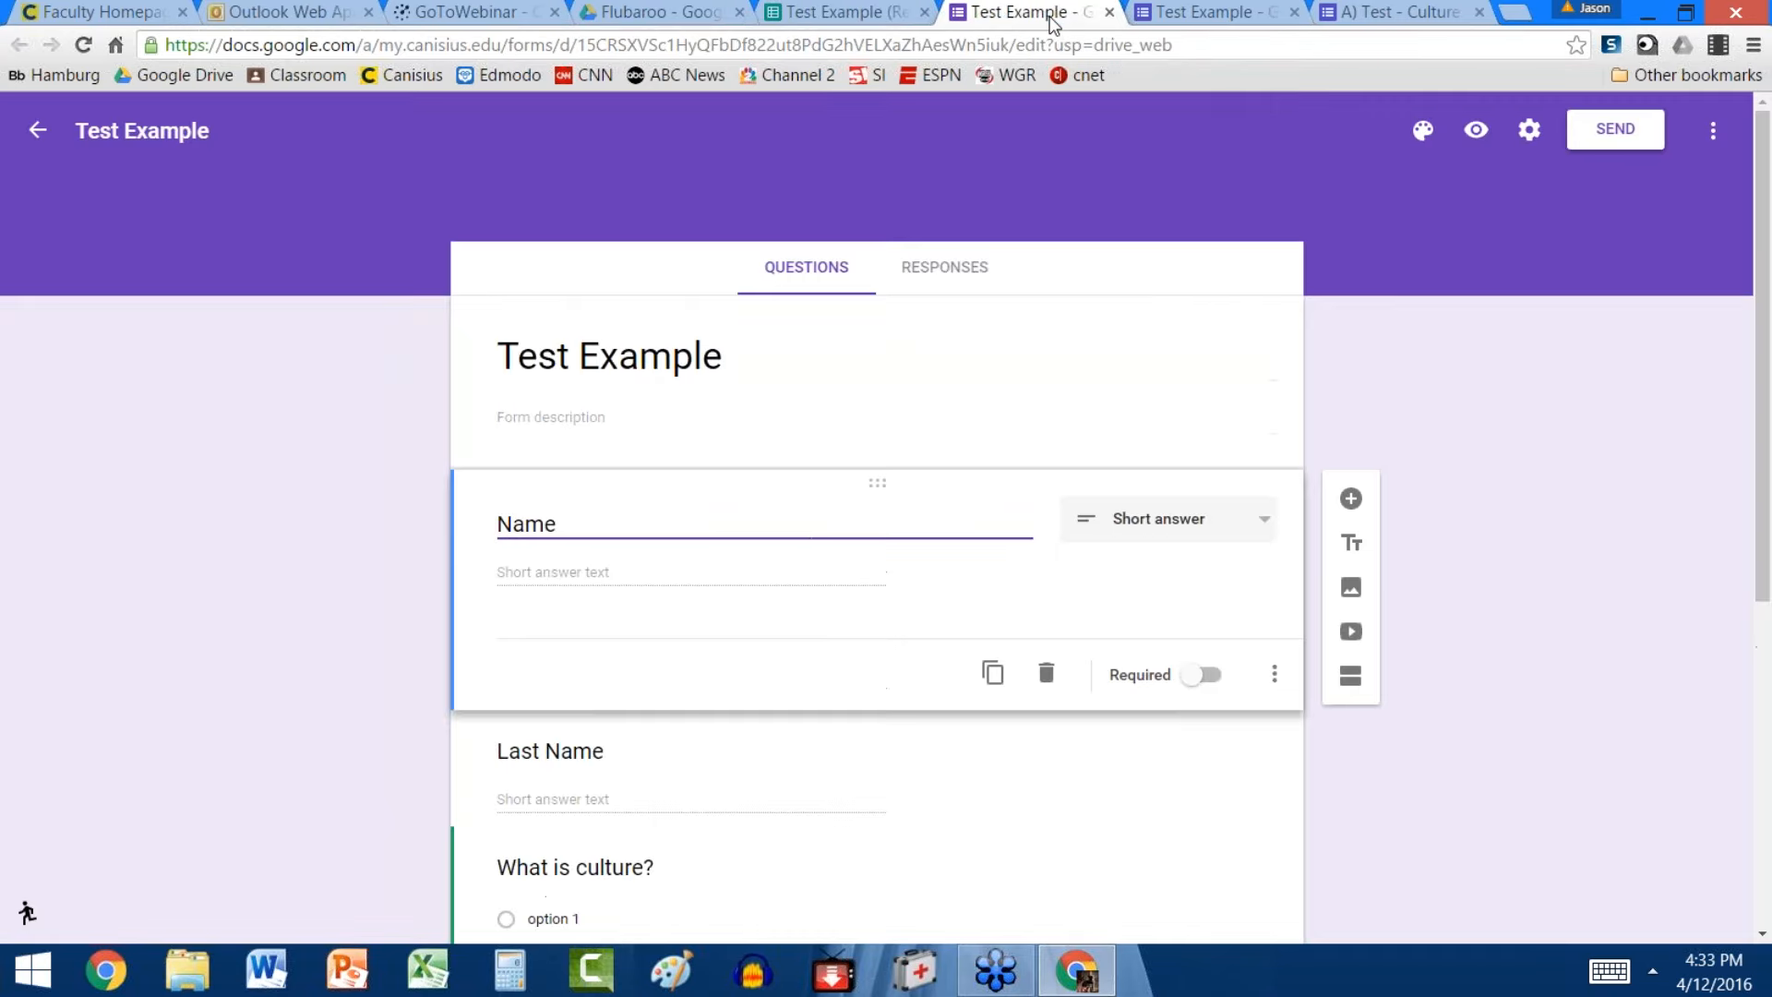
left_click(1182, 14)
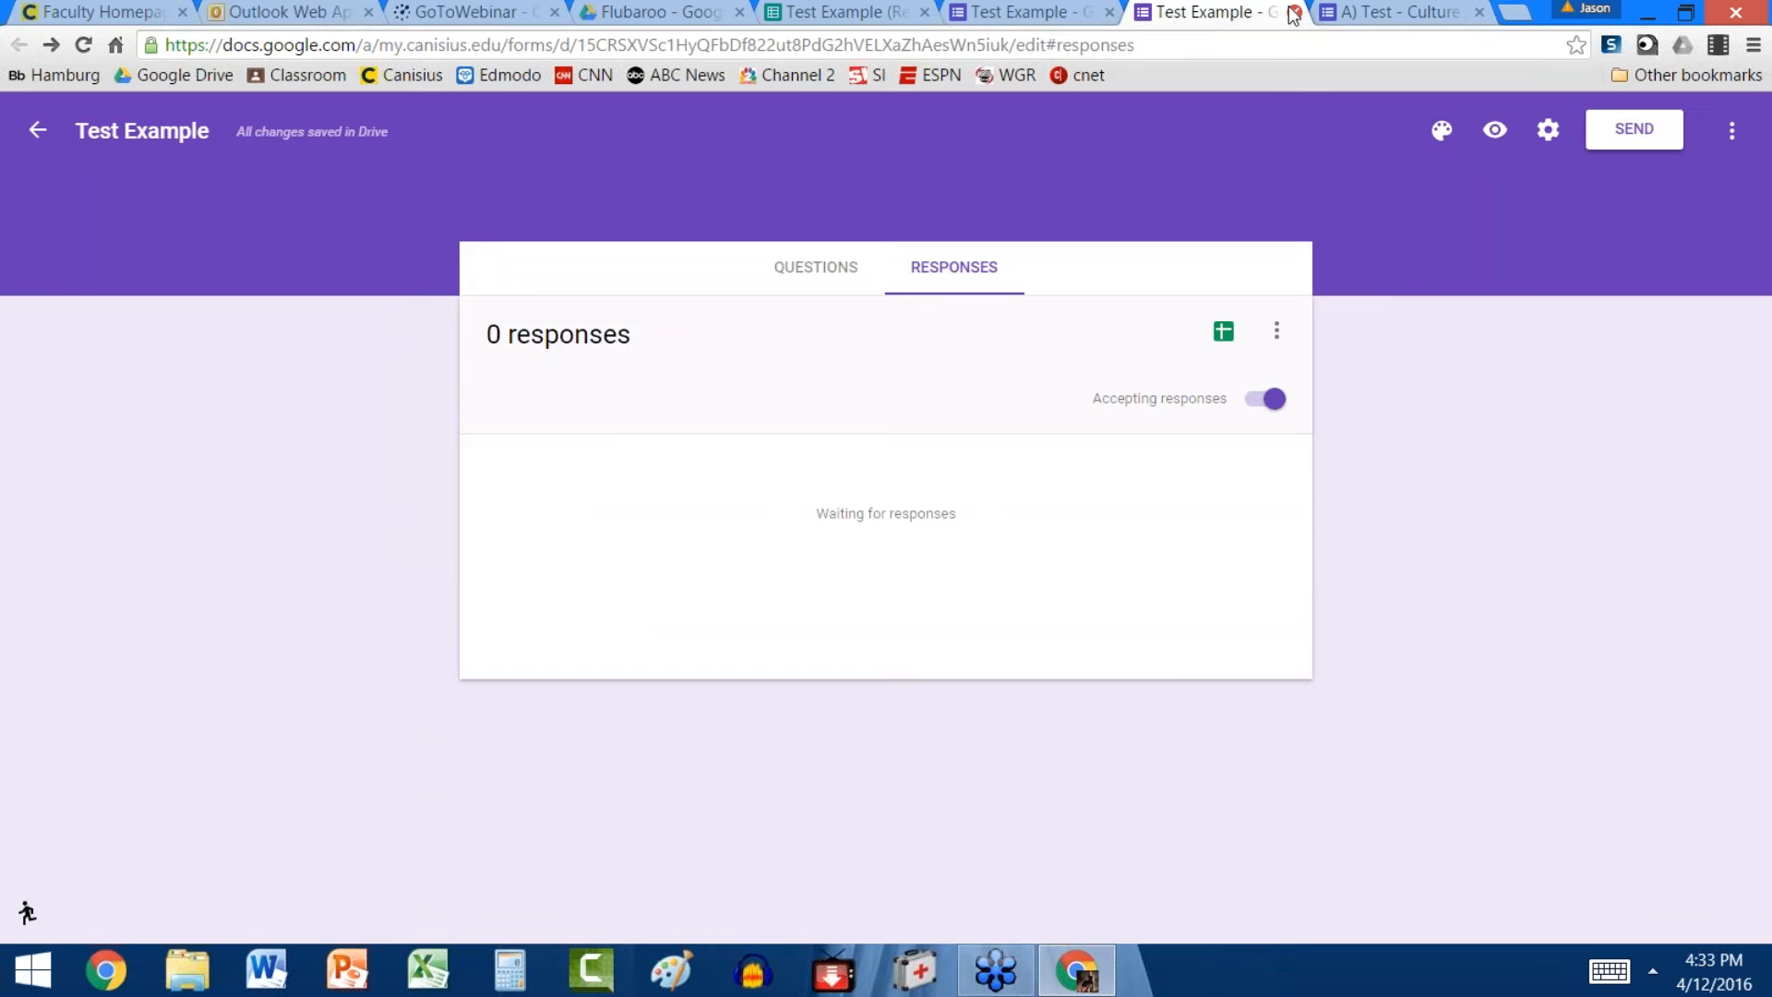
left_click(776, 17)
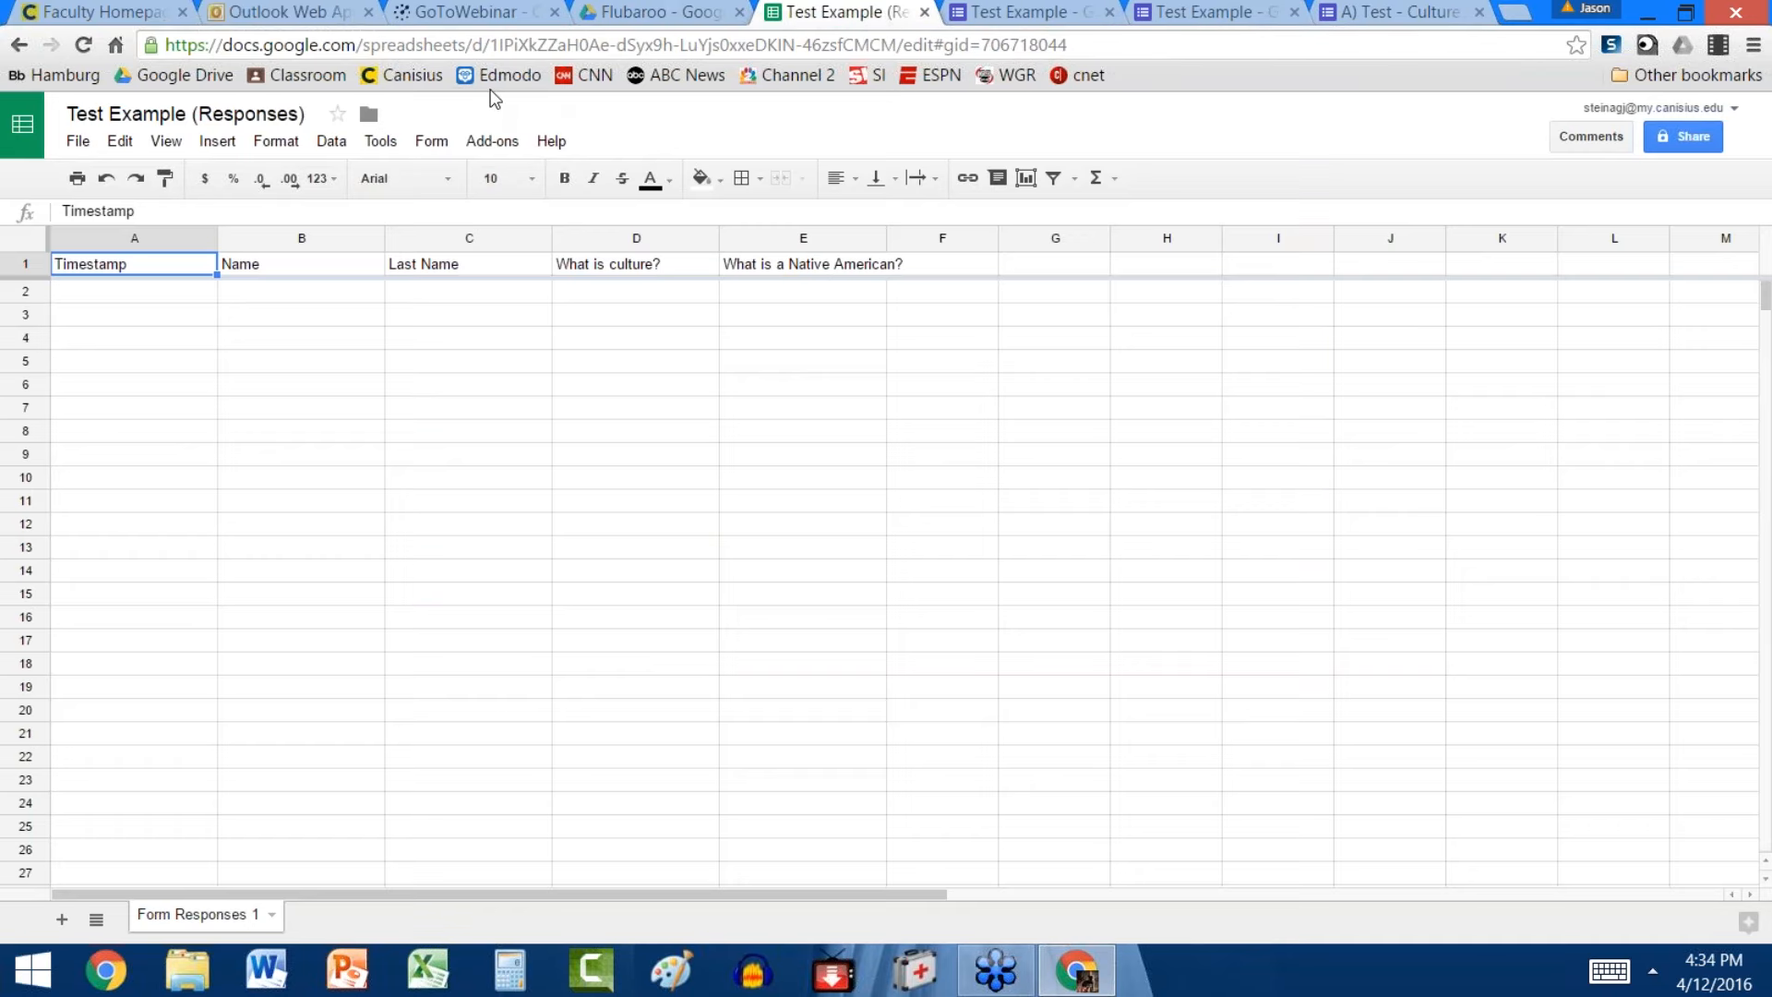
Search the spreadsheet's add-on store for "flubaroo", close the store, and view the commands for the linked form
left_click(489, 141)
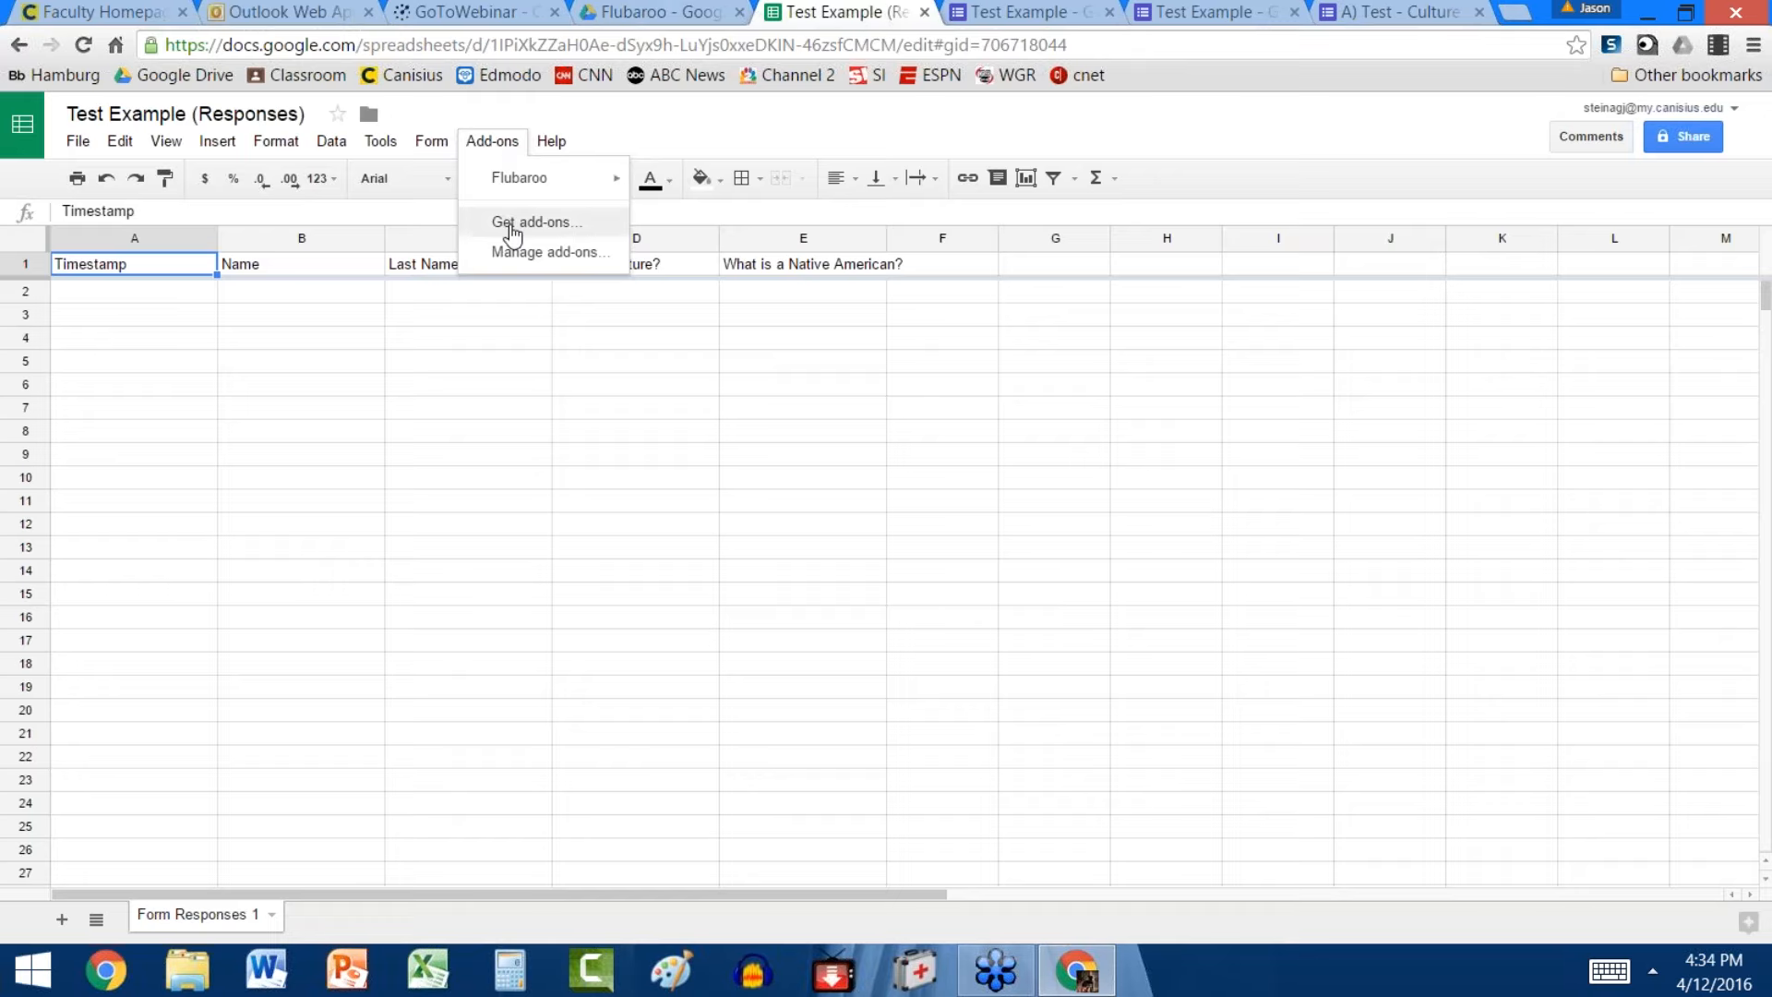
left_click(513, 226)
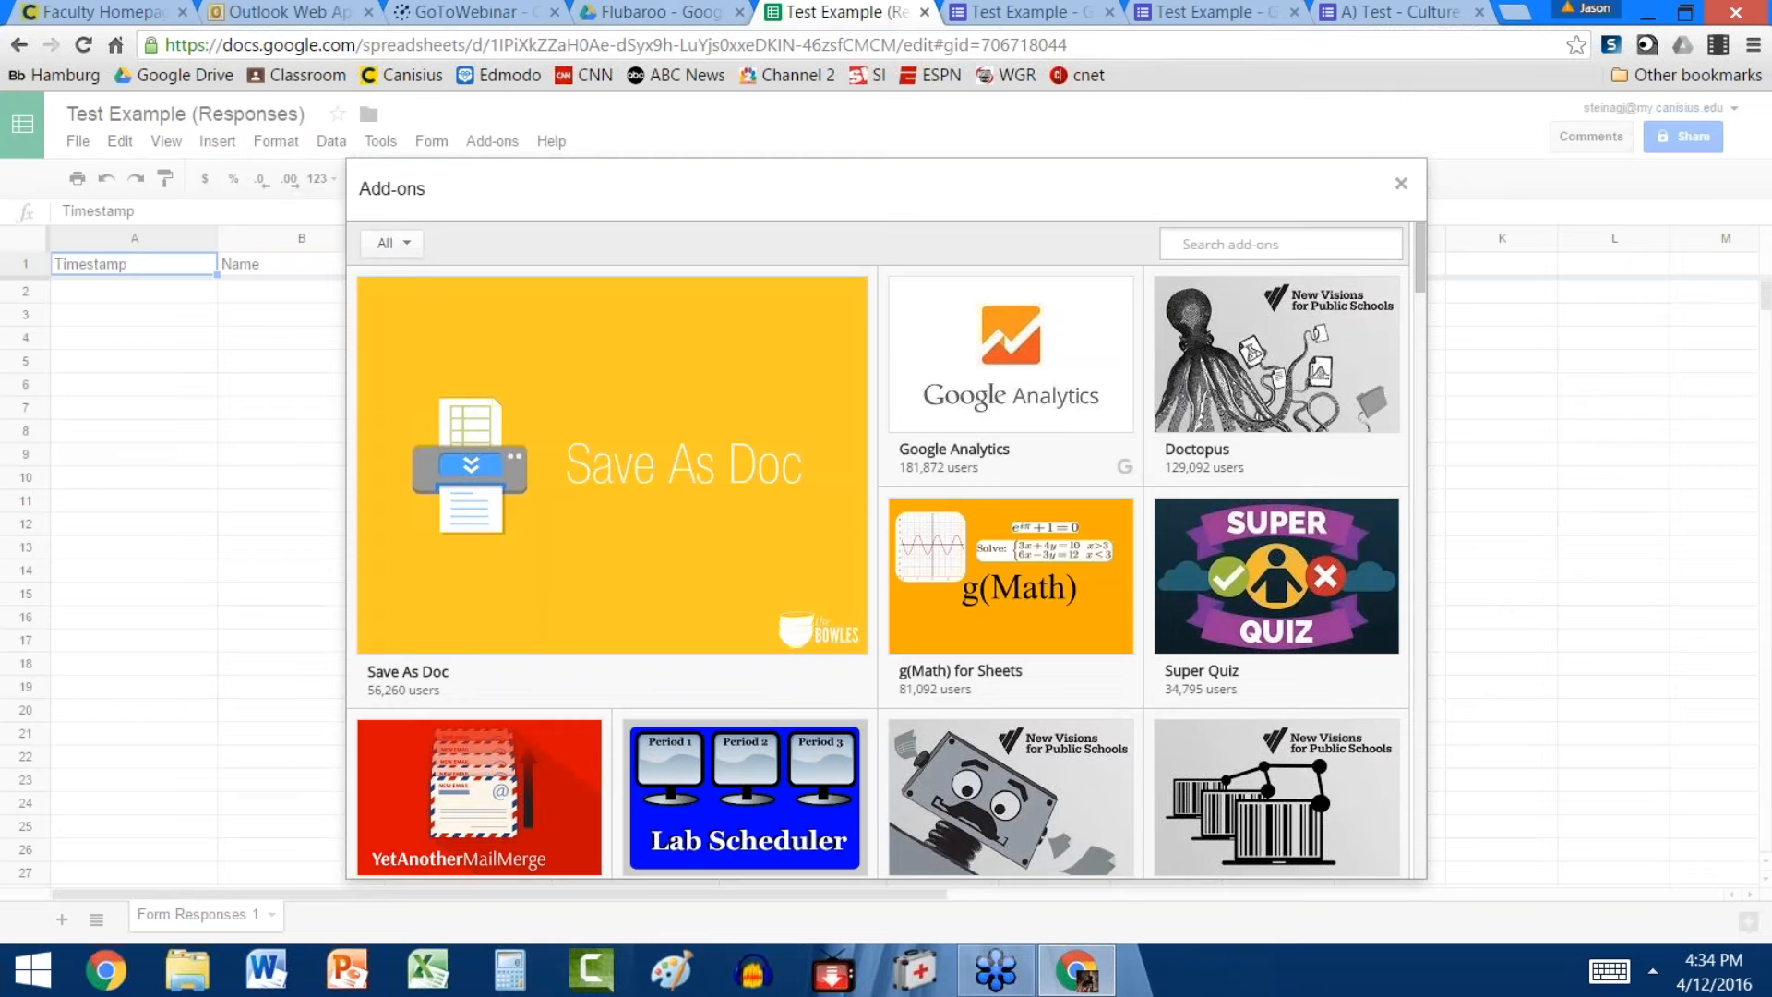
type("flubaroo")
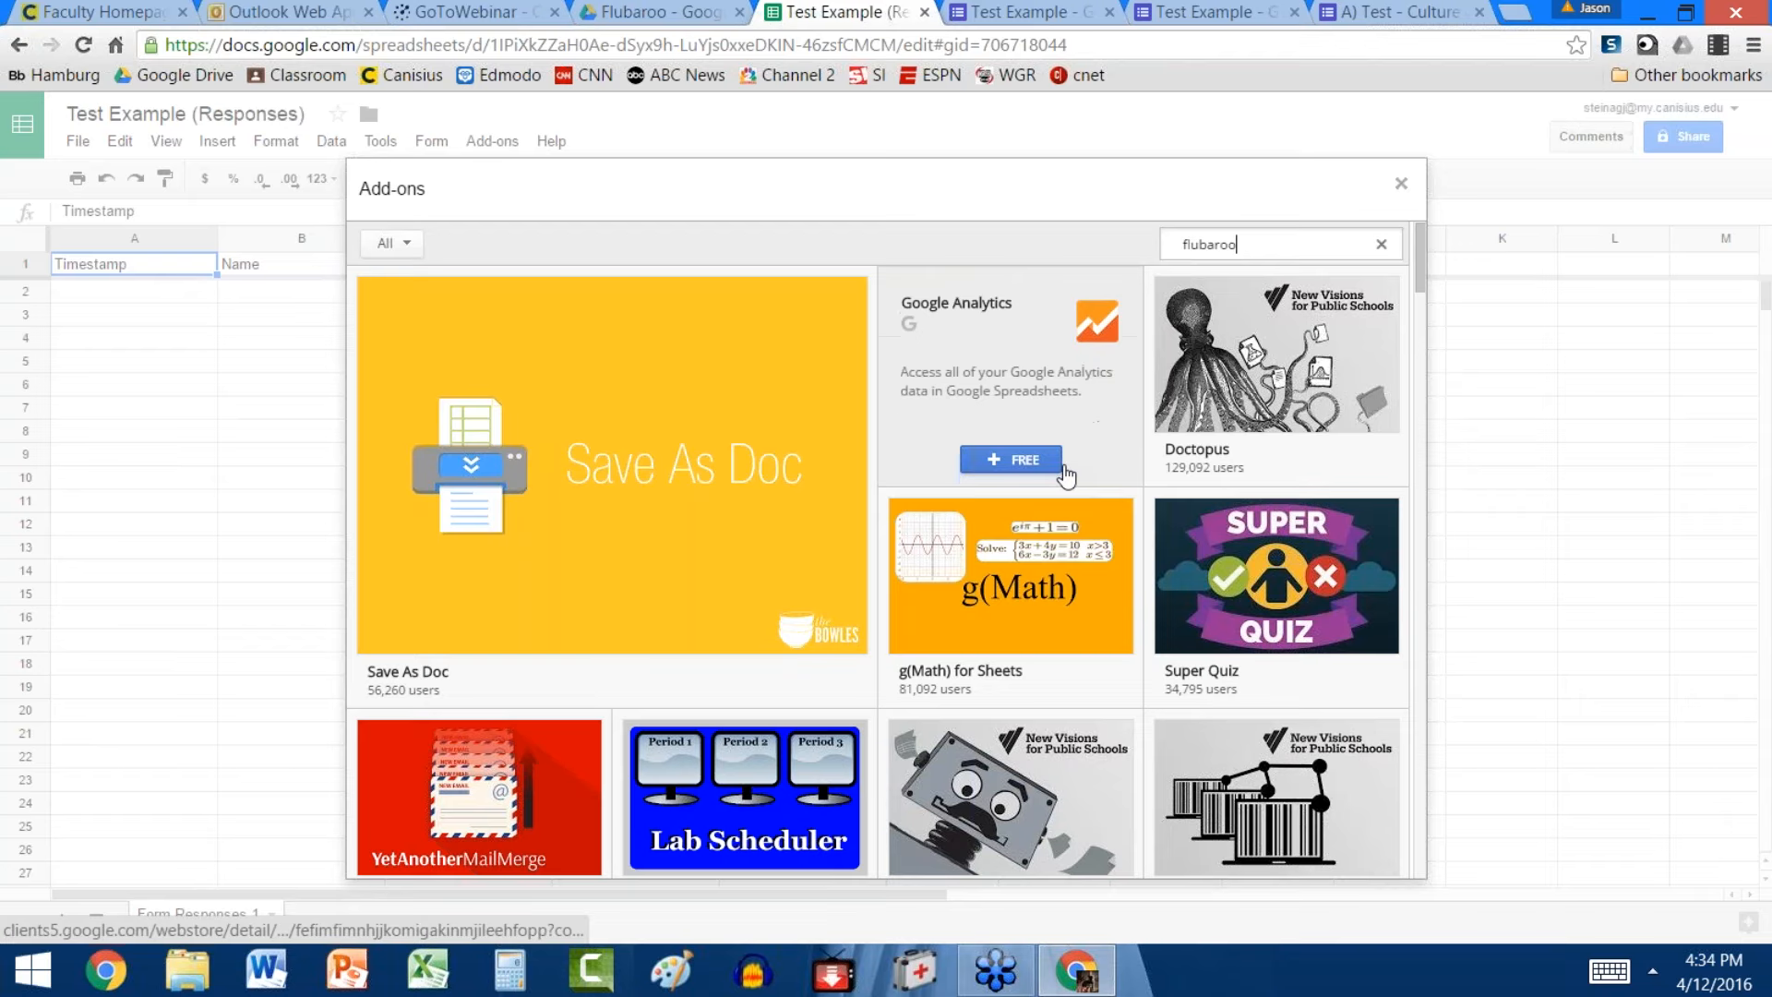
key("Return")
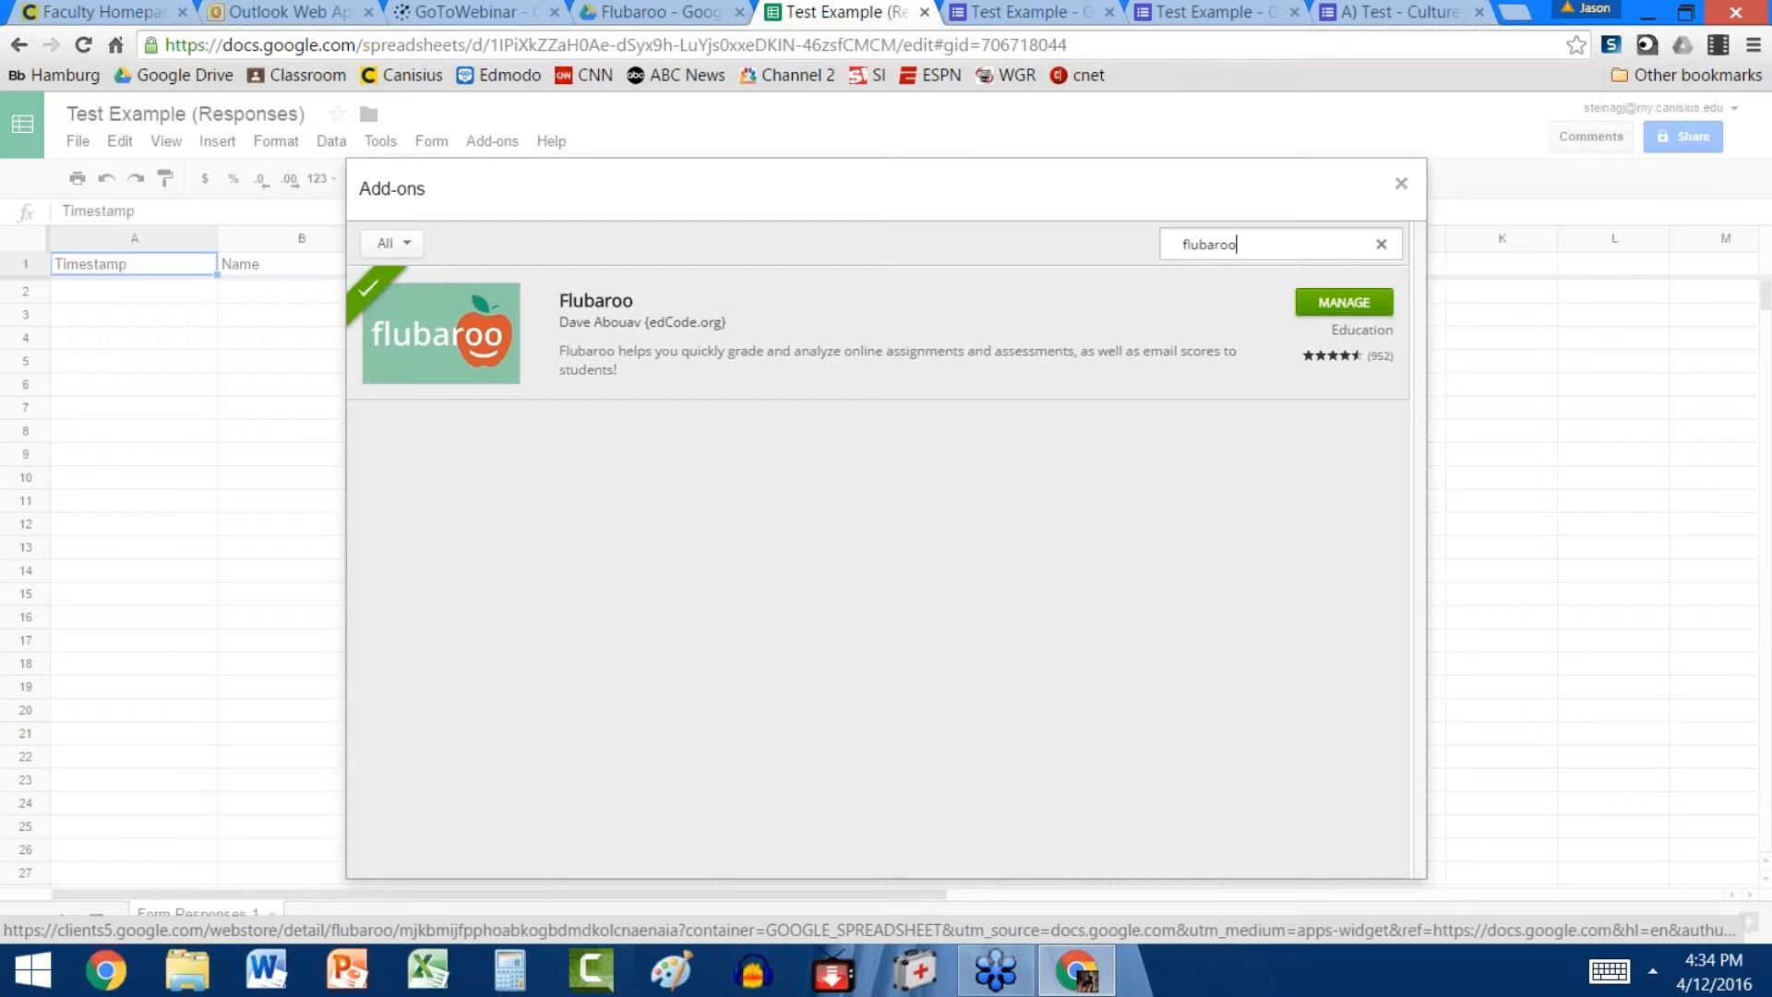
left_click(1401, 184)
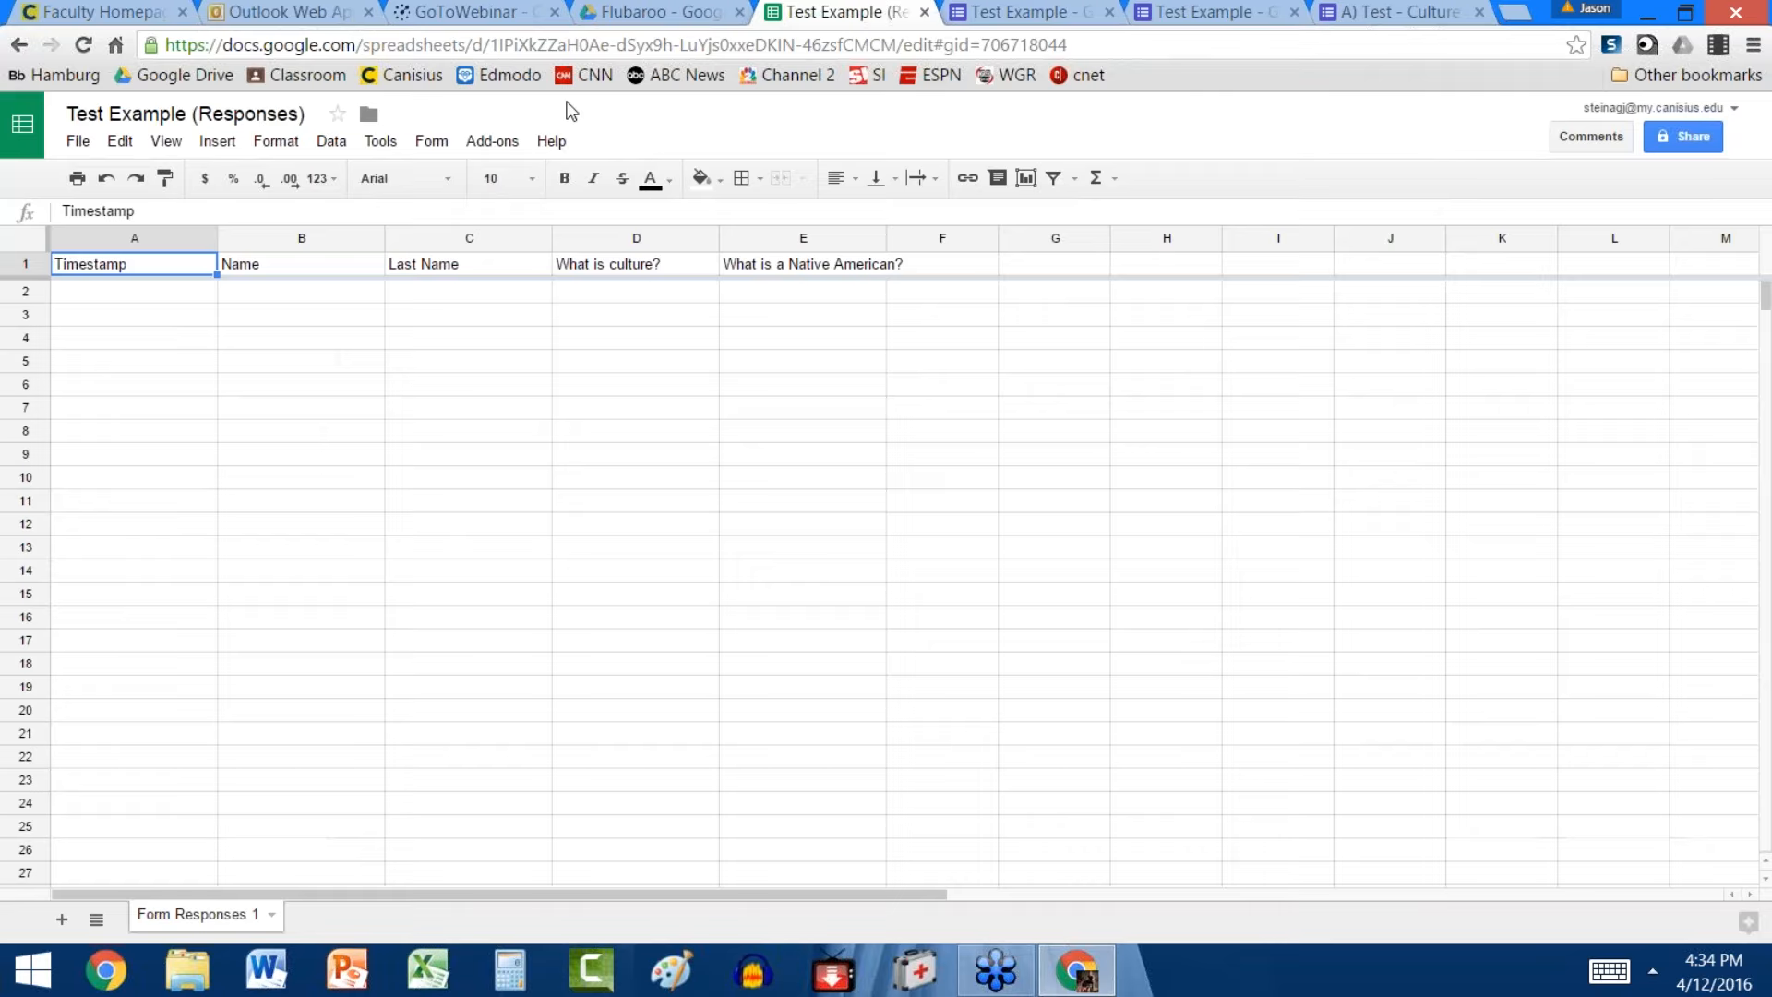
left_click(431, 143)
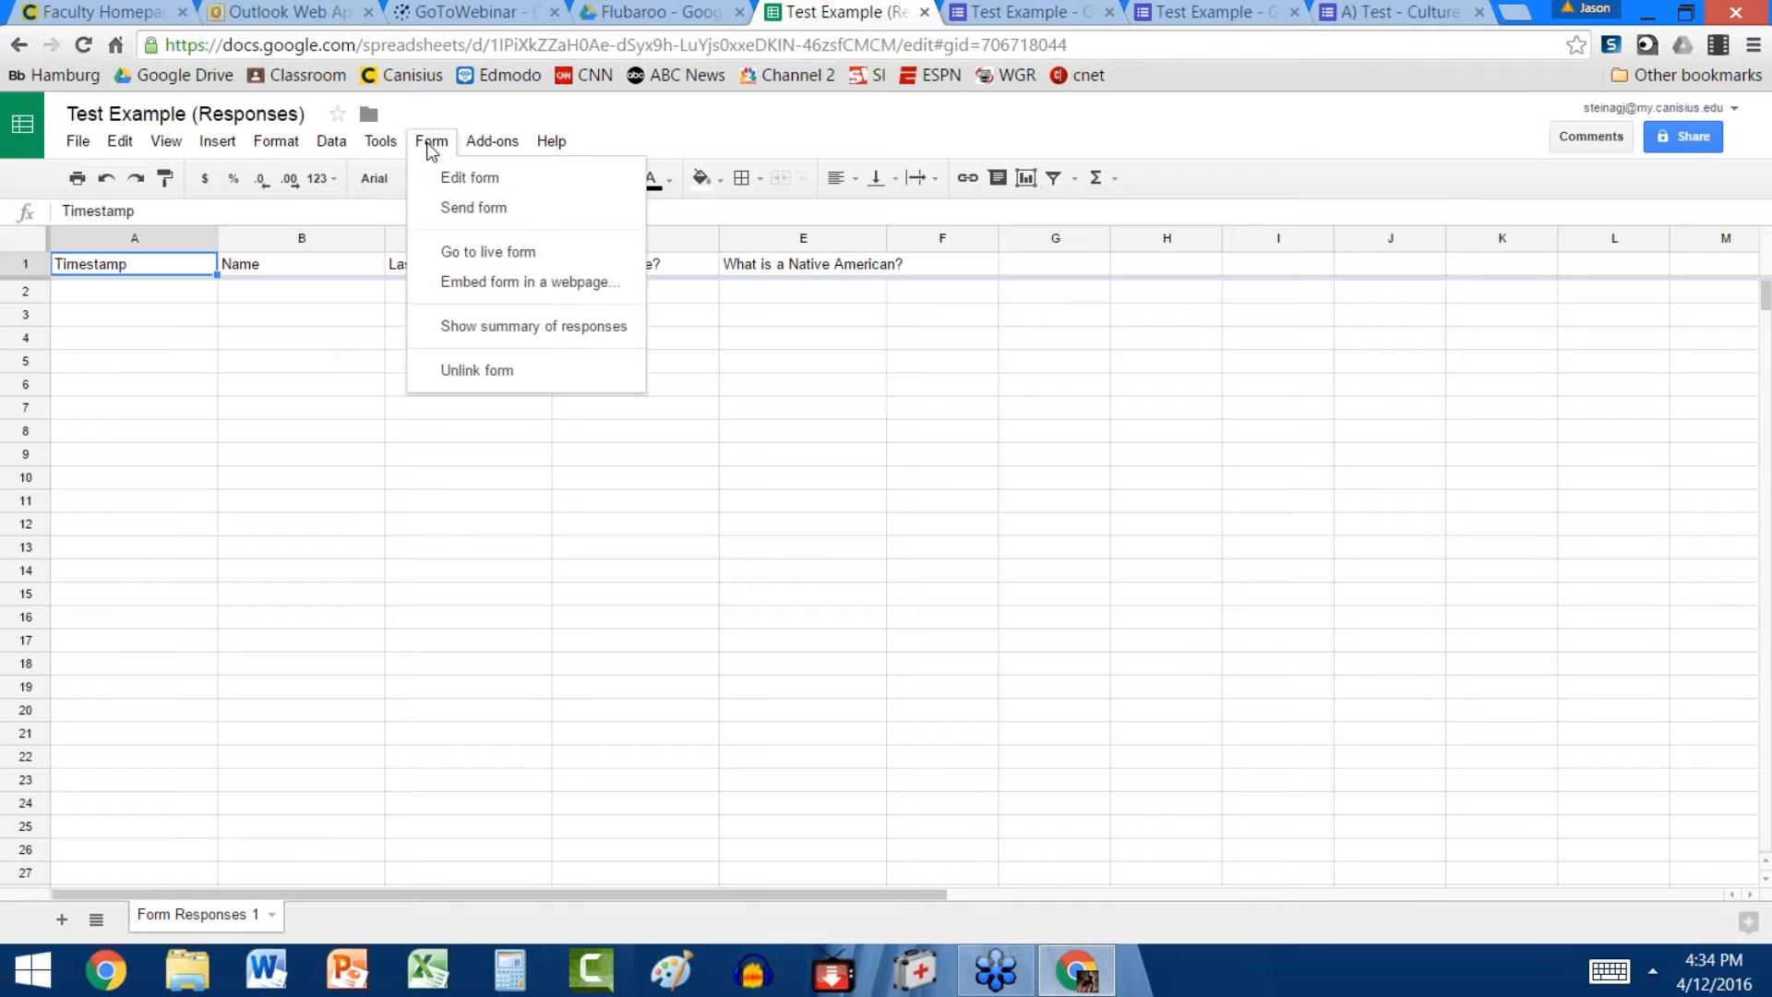
Open the "A) Test - Culture & Native Americans" form from the Flubaroo Drive folder, dismiss the theme notice, and view its responses
left_click(663, 17)
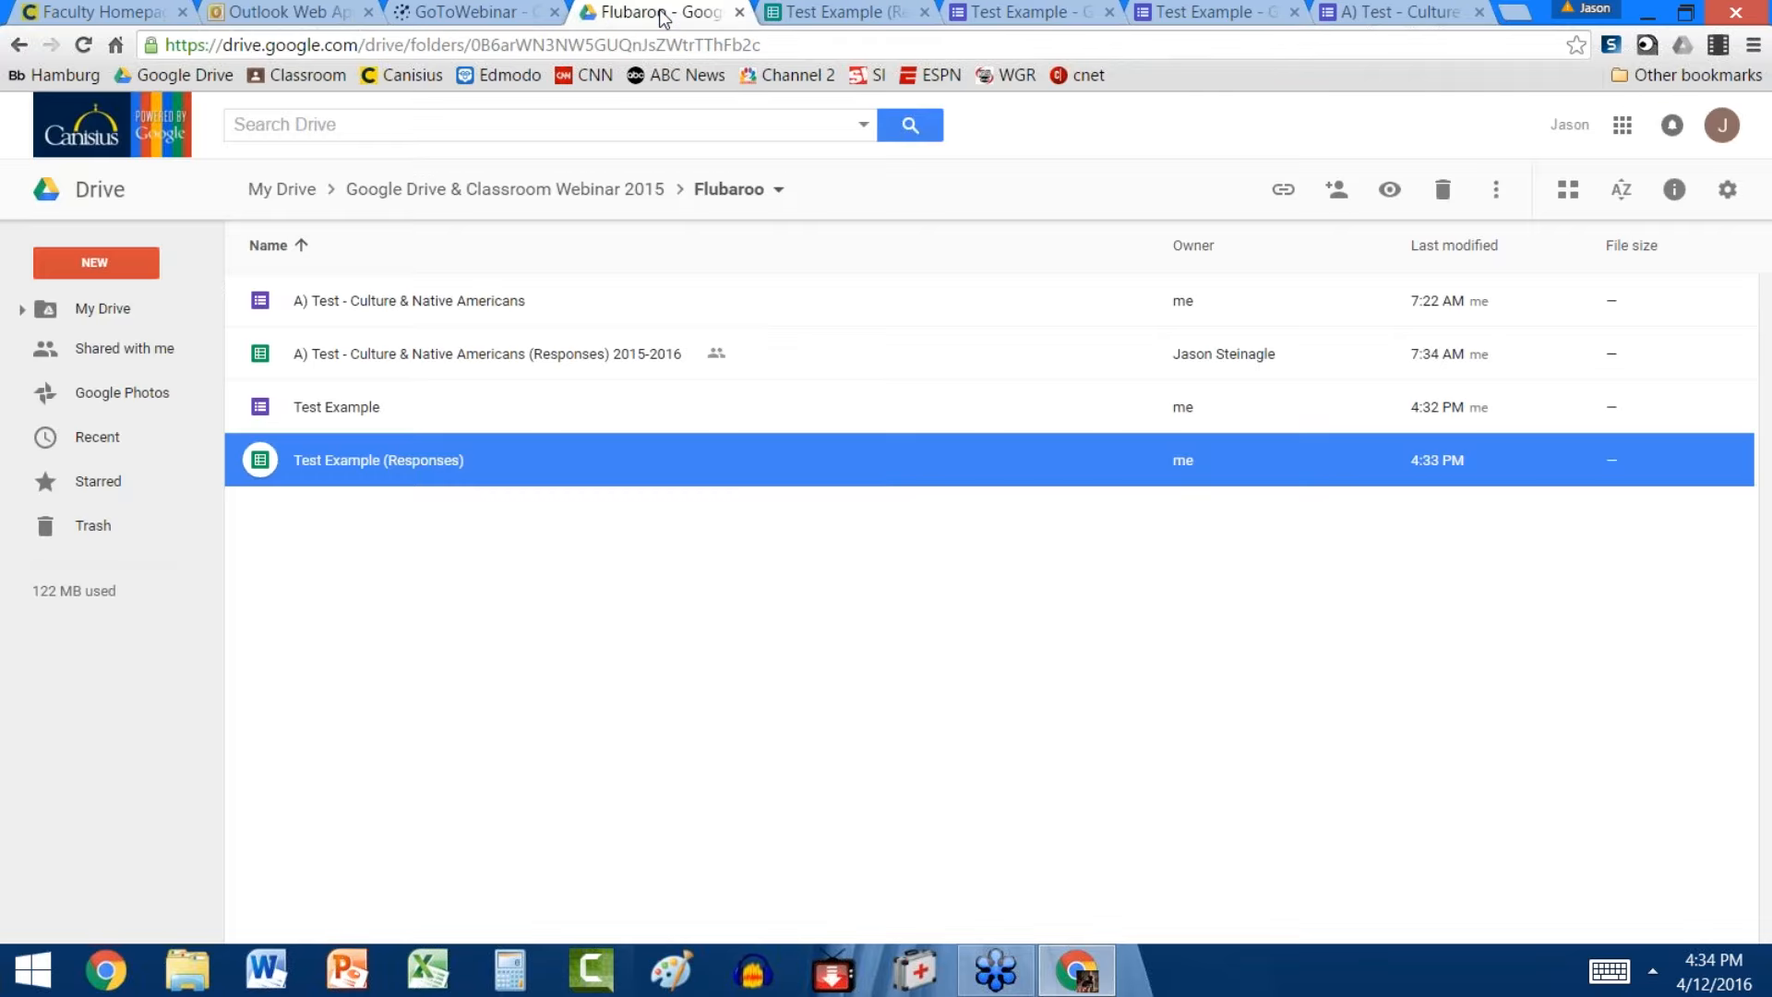
double_click(390, 302)
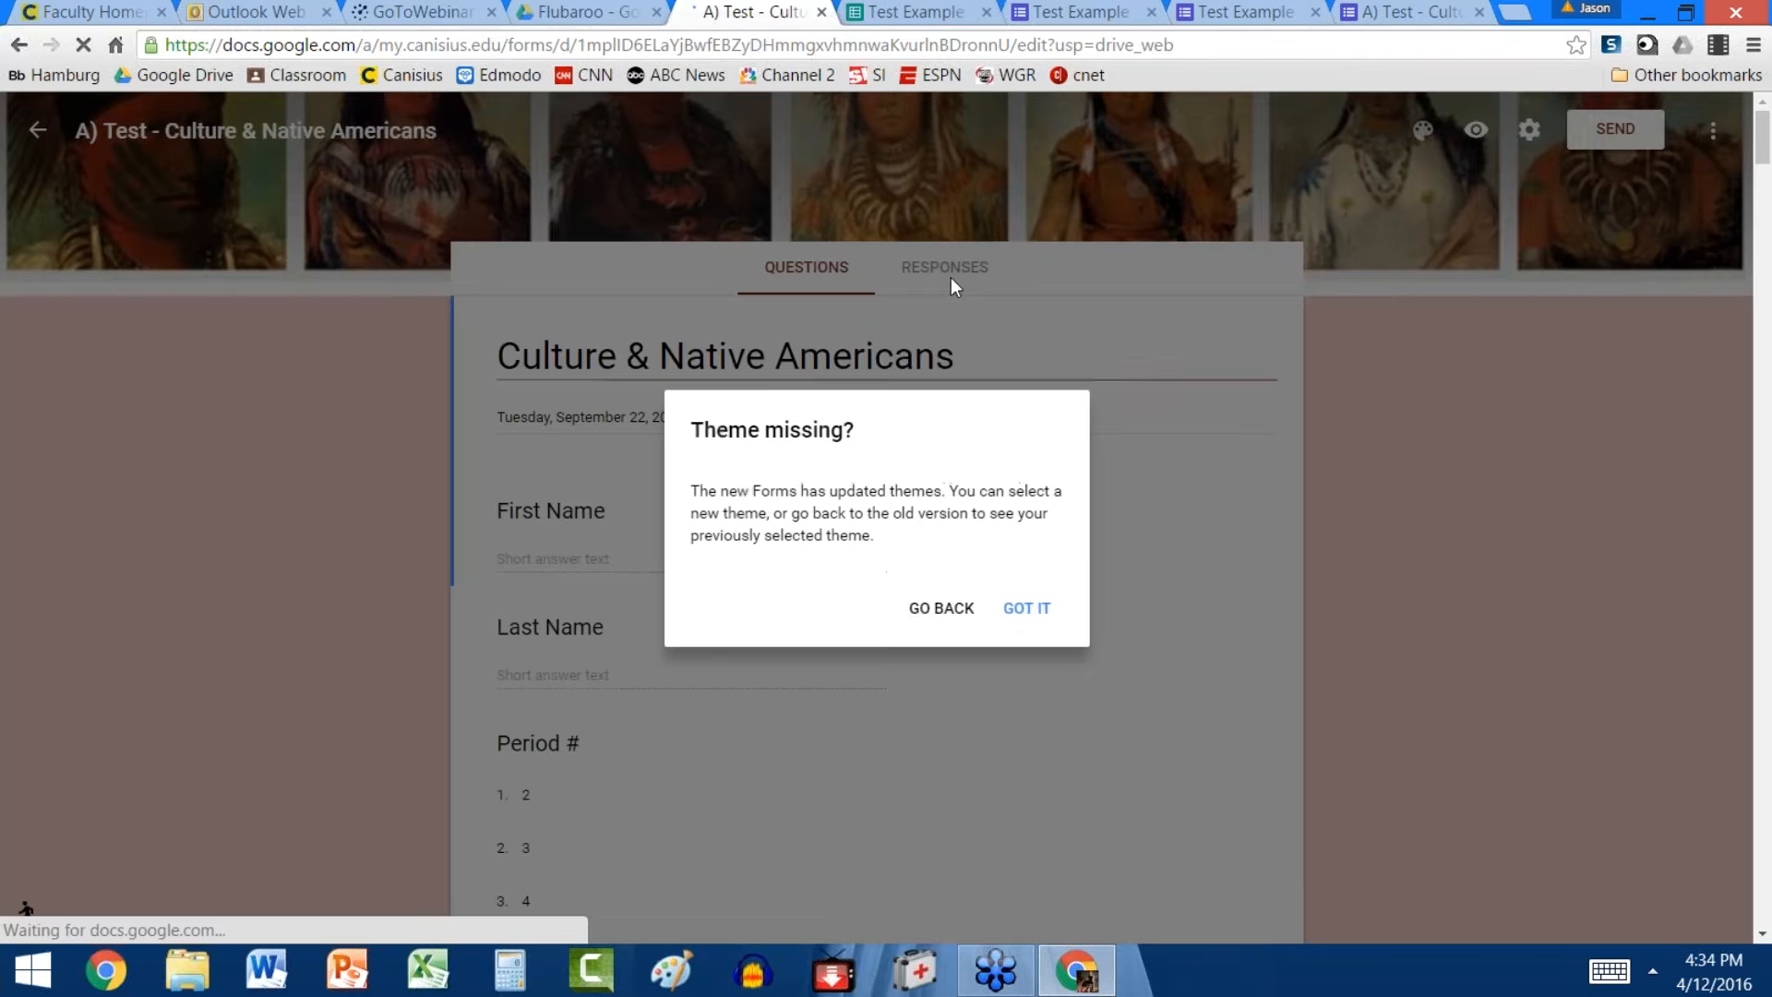
left_click(1024, 609)
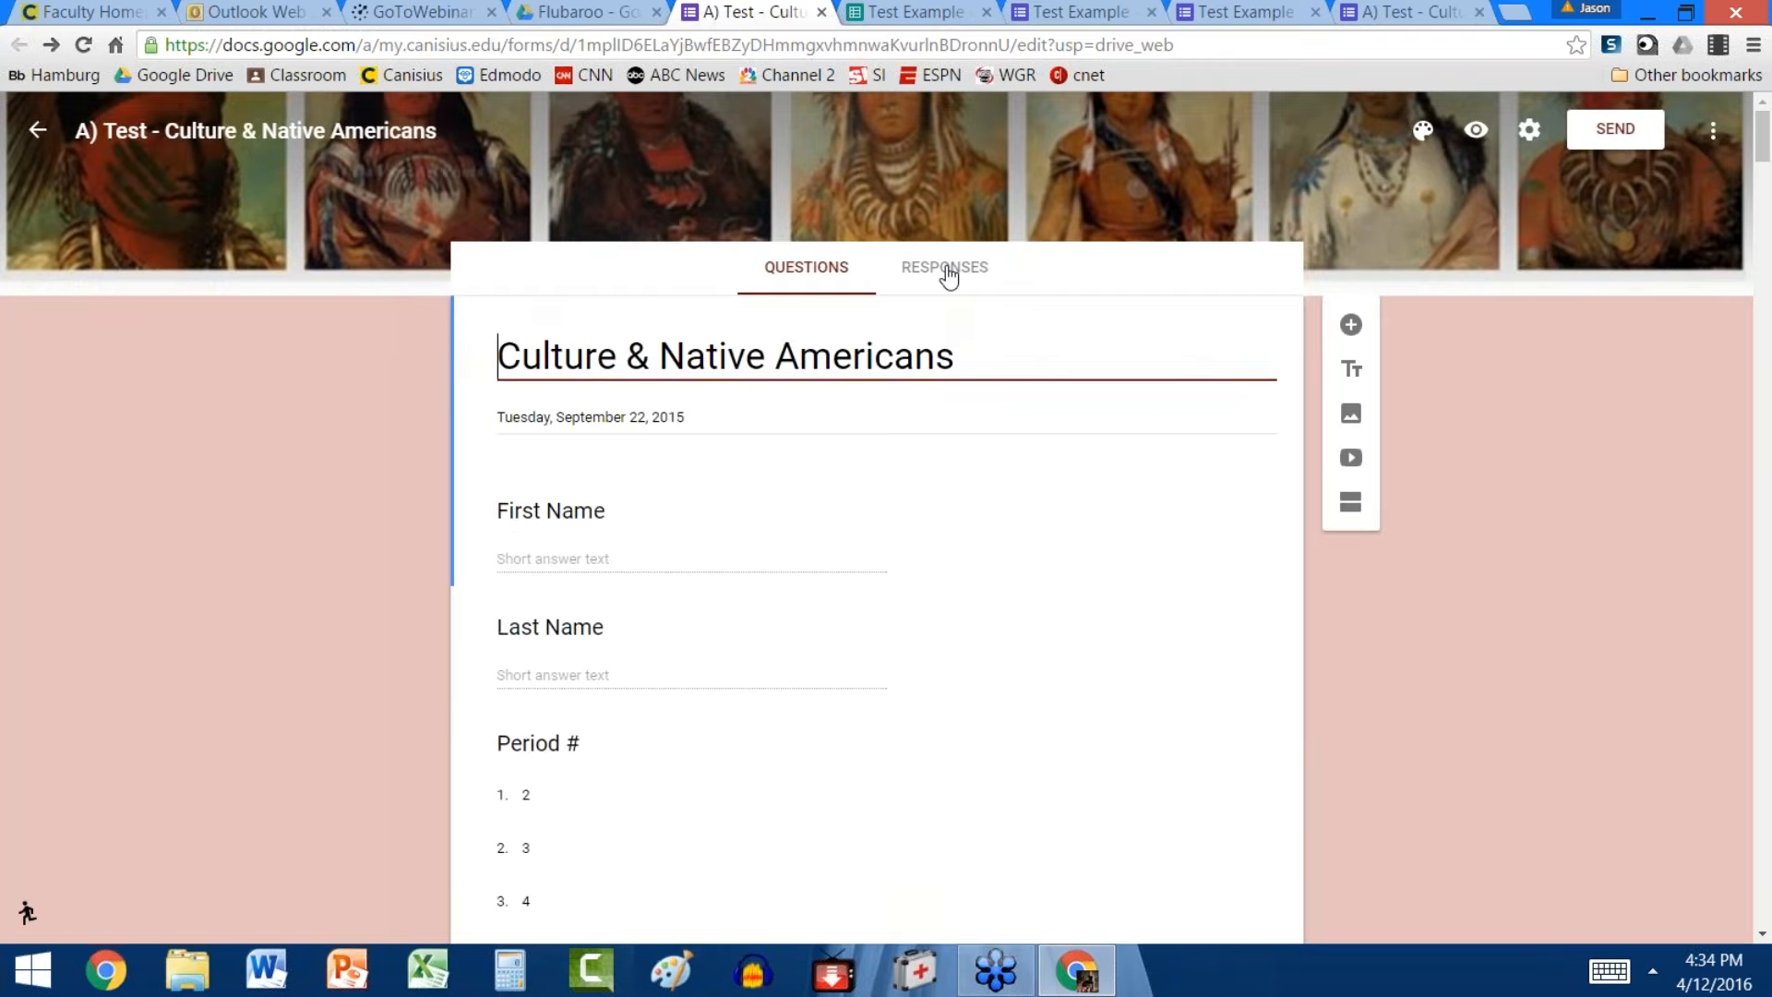
left_click(949, 272)
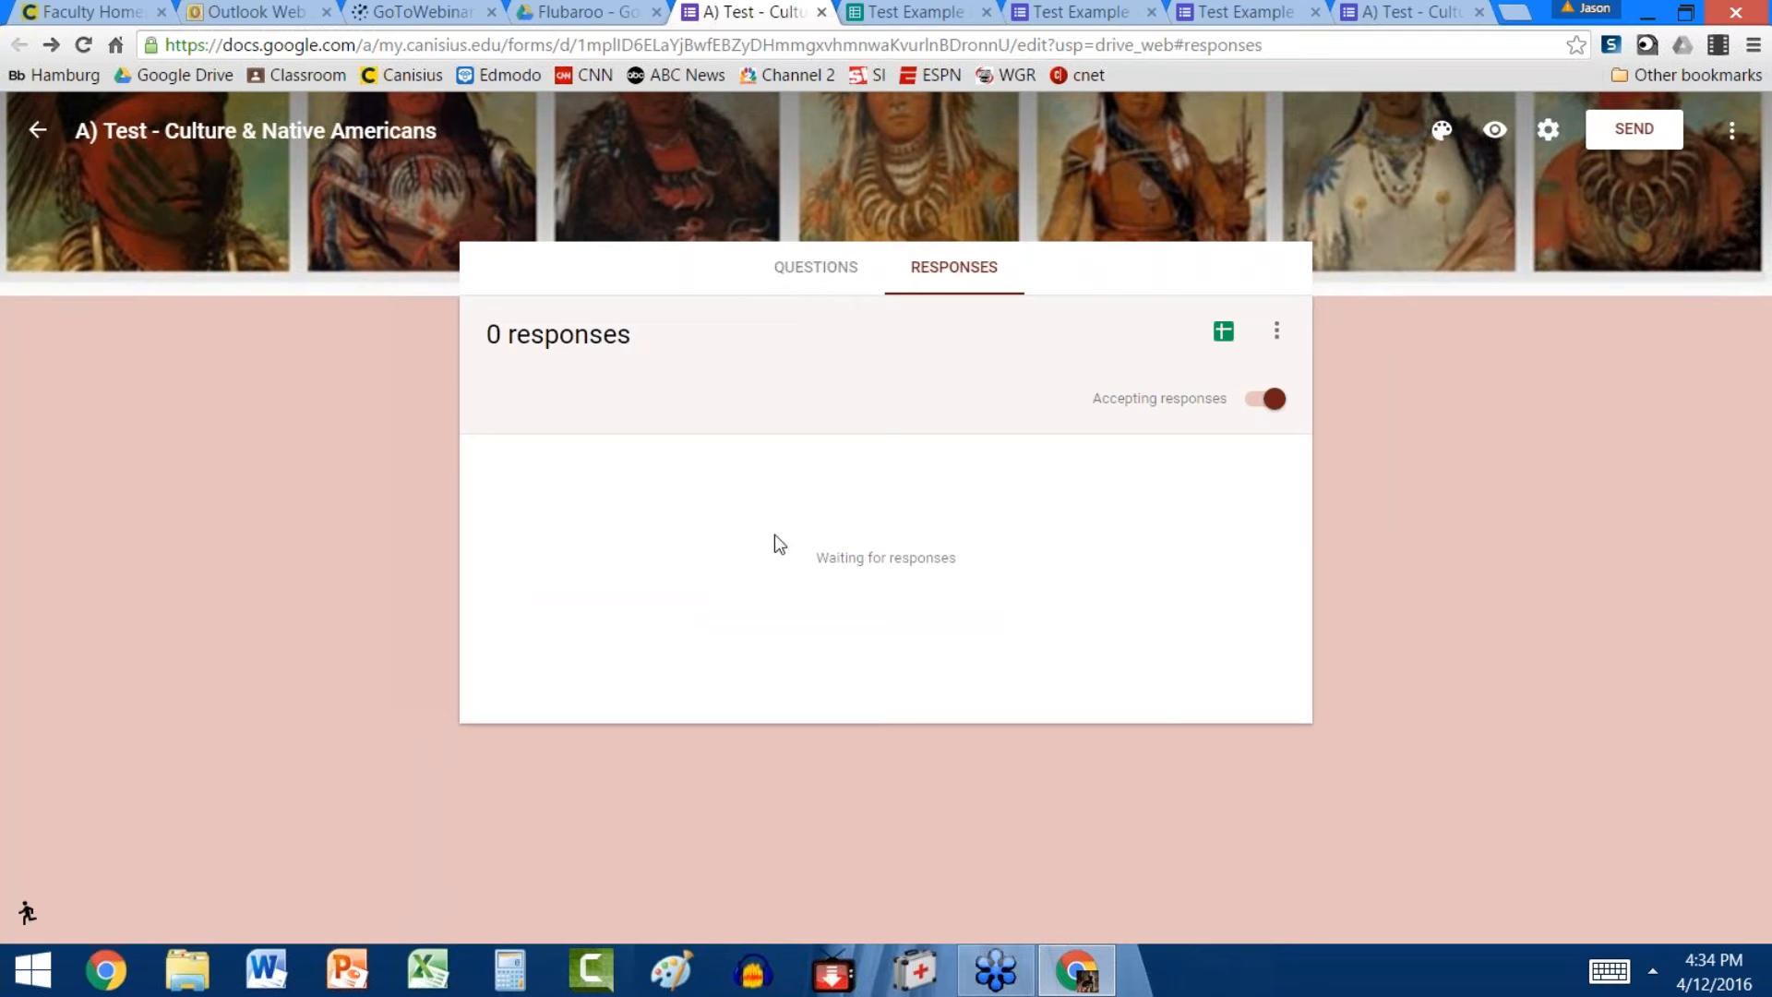
Show the form's questions and open the "A) Test - Culture & Native Americans (Responses) 2015-2016" spreadsheet from the Flubaroo Drive folder
left_click(834, 277)
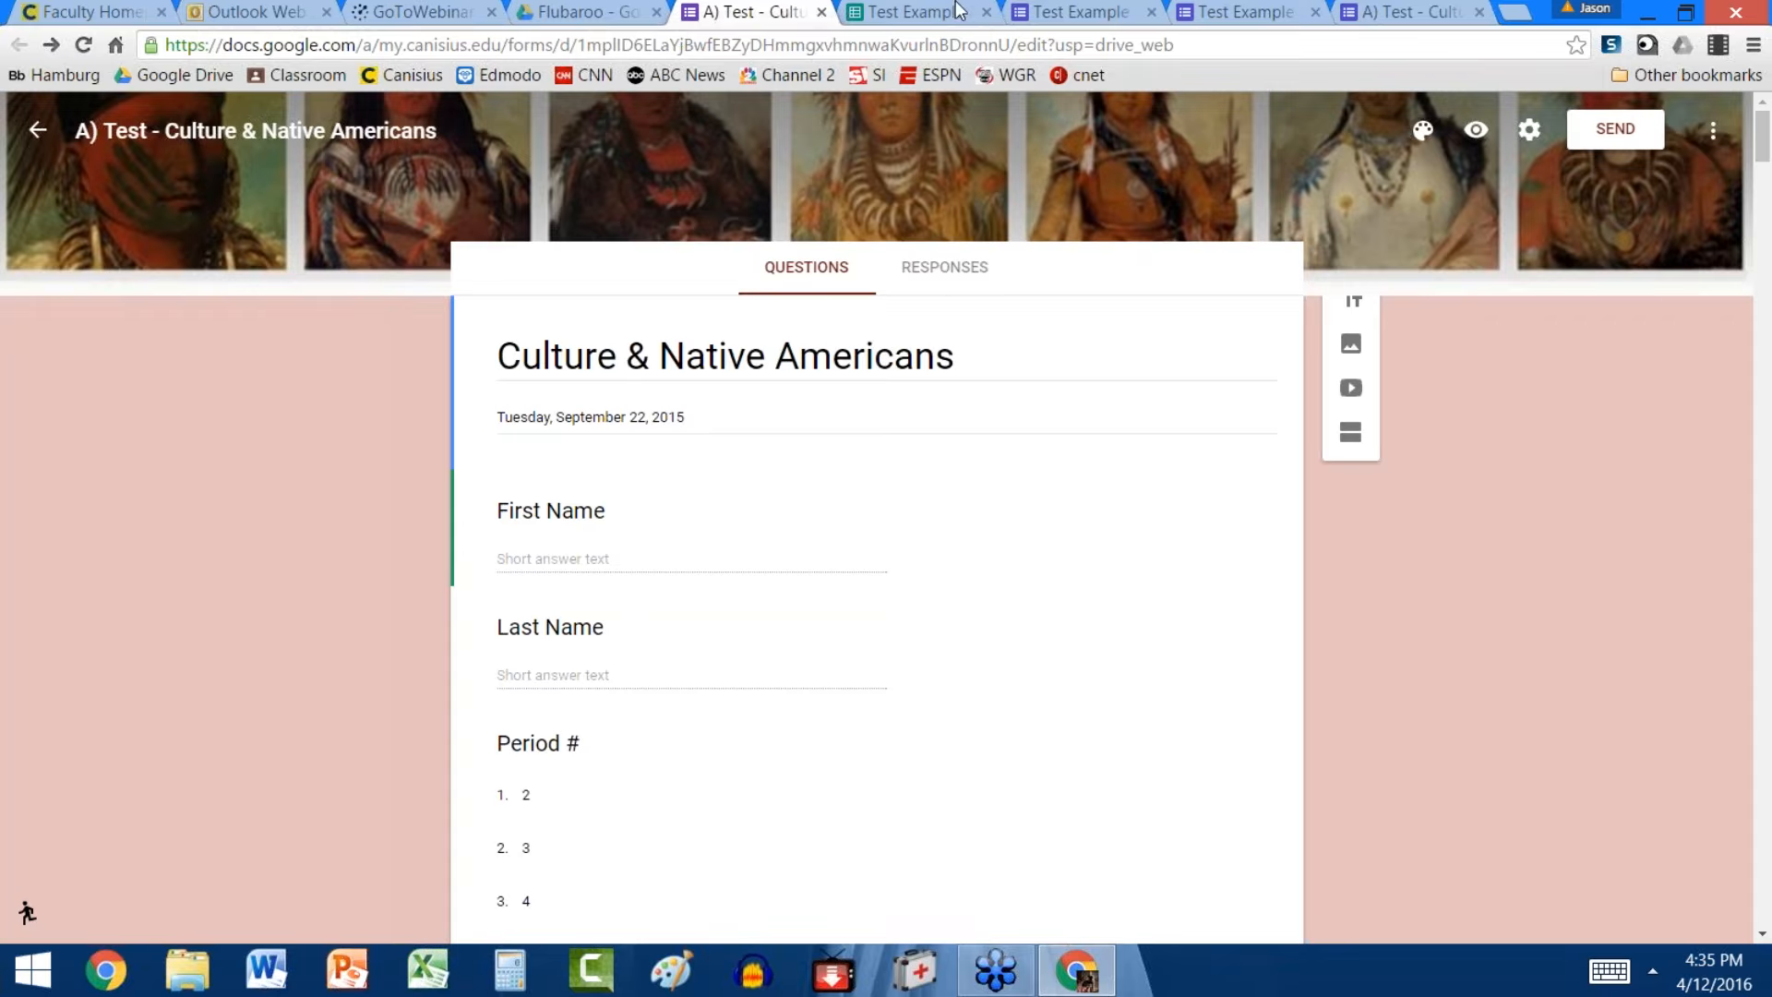
left_click(581, 12)
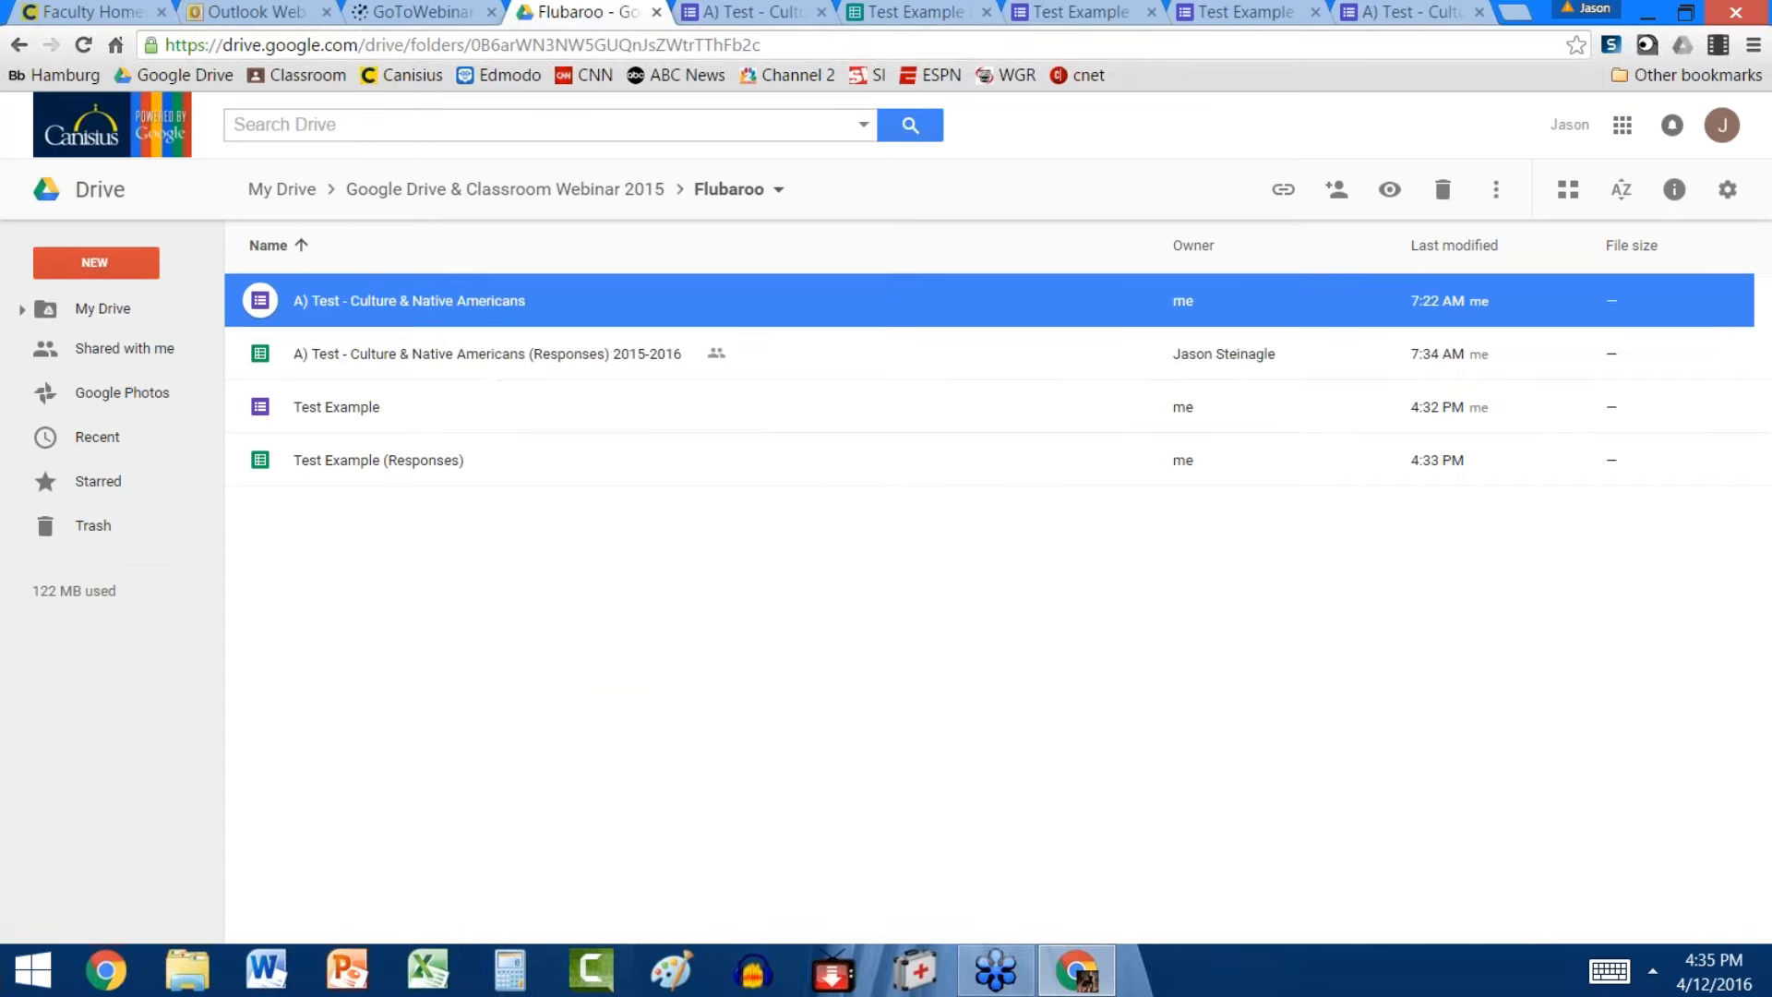
left_click(446, 360)
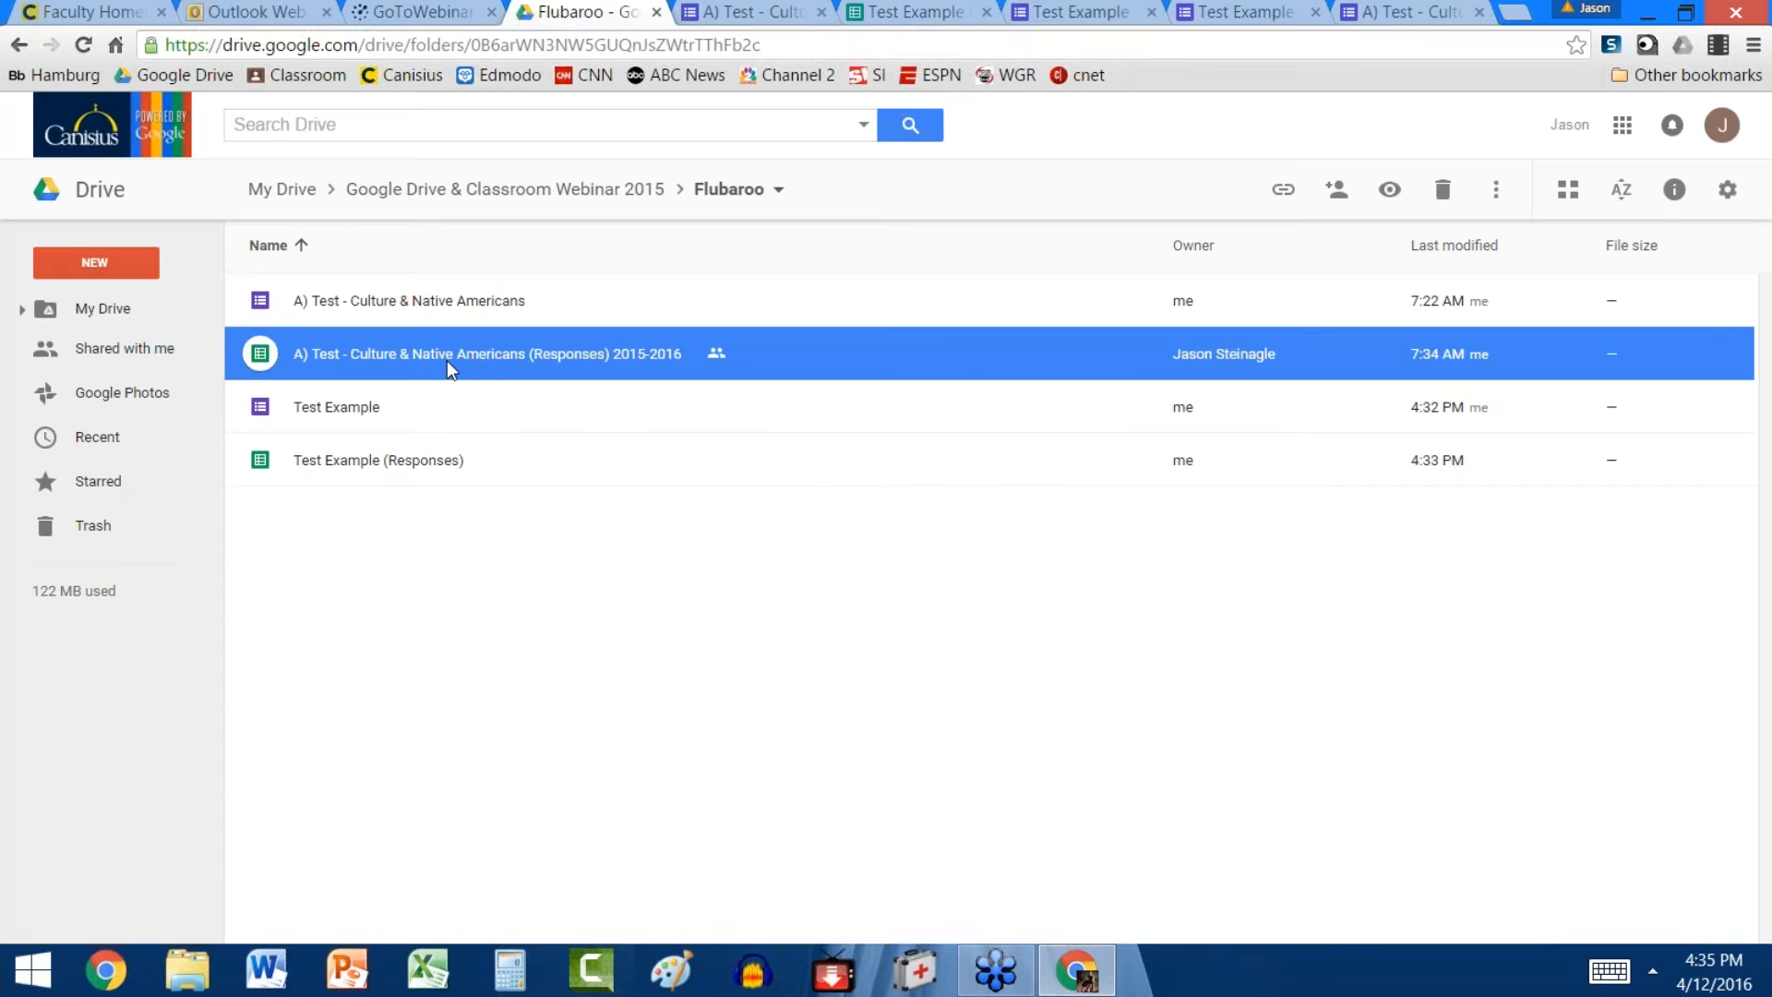
double_click(447, 360)
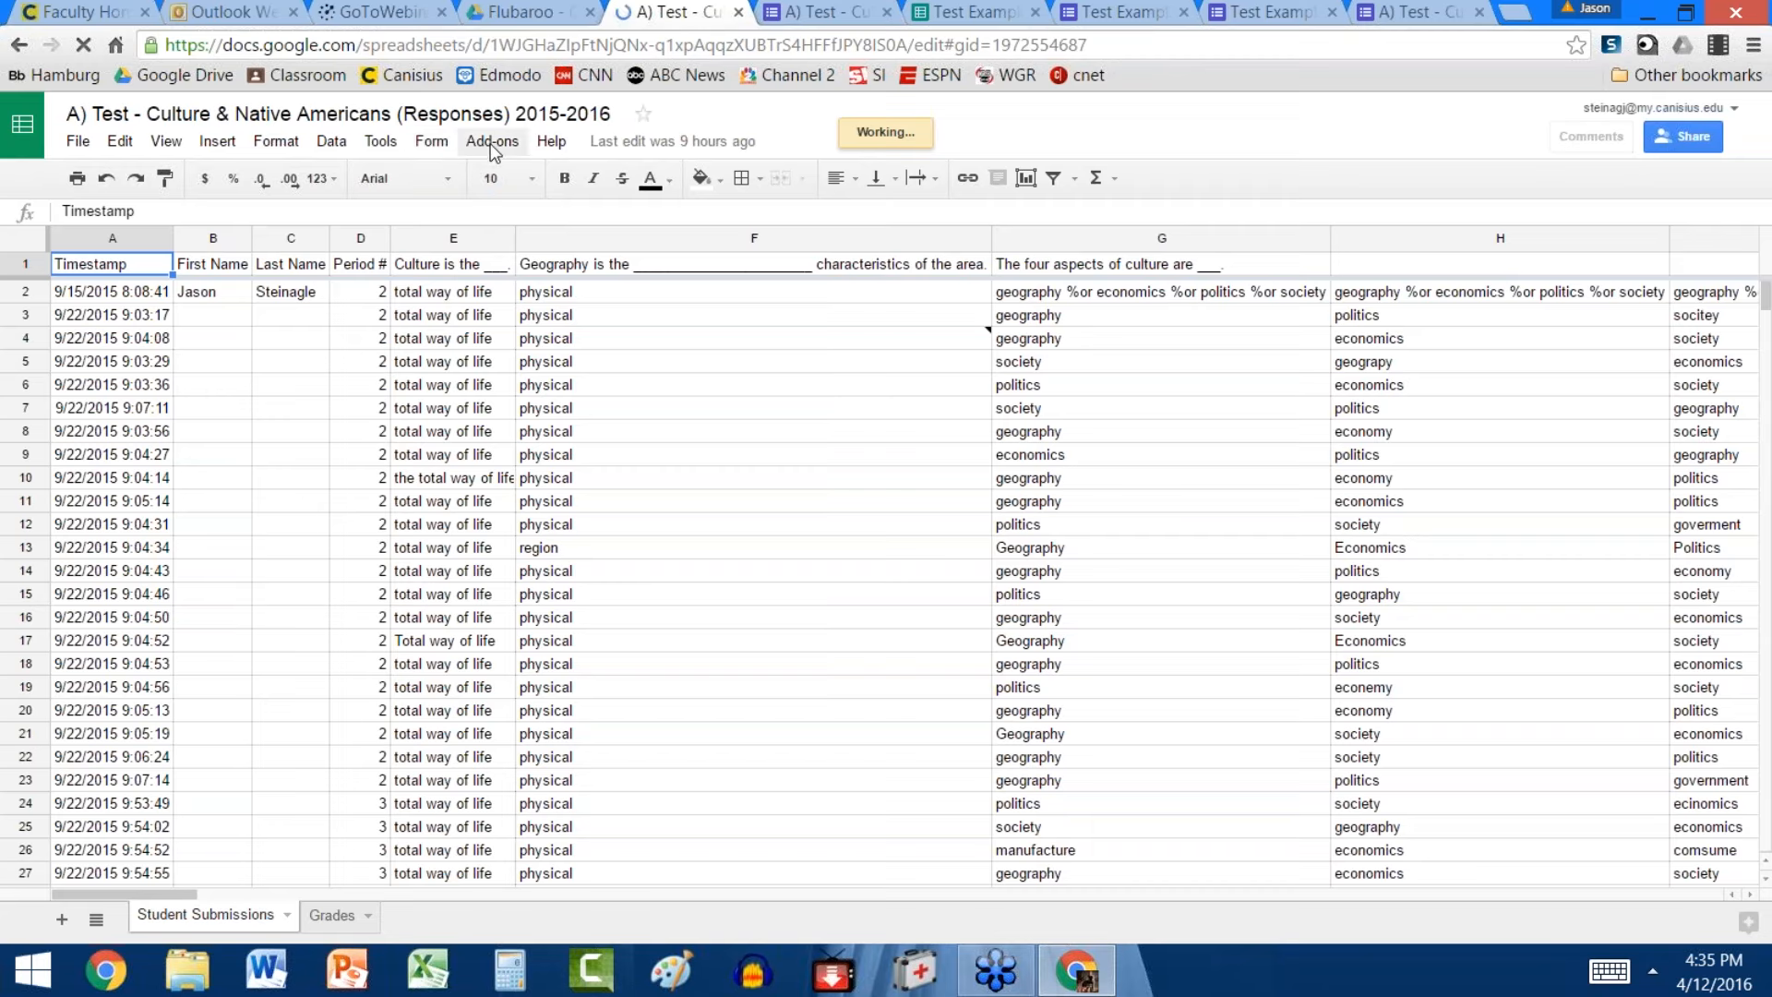
View the commands that the Flubaroo add-on offers in the responses spreadsheet
left_click(493, 146)
left_click(489, 145)
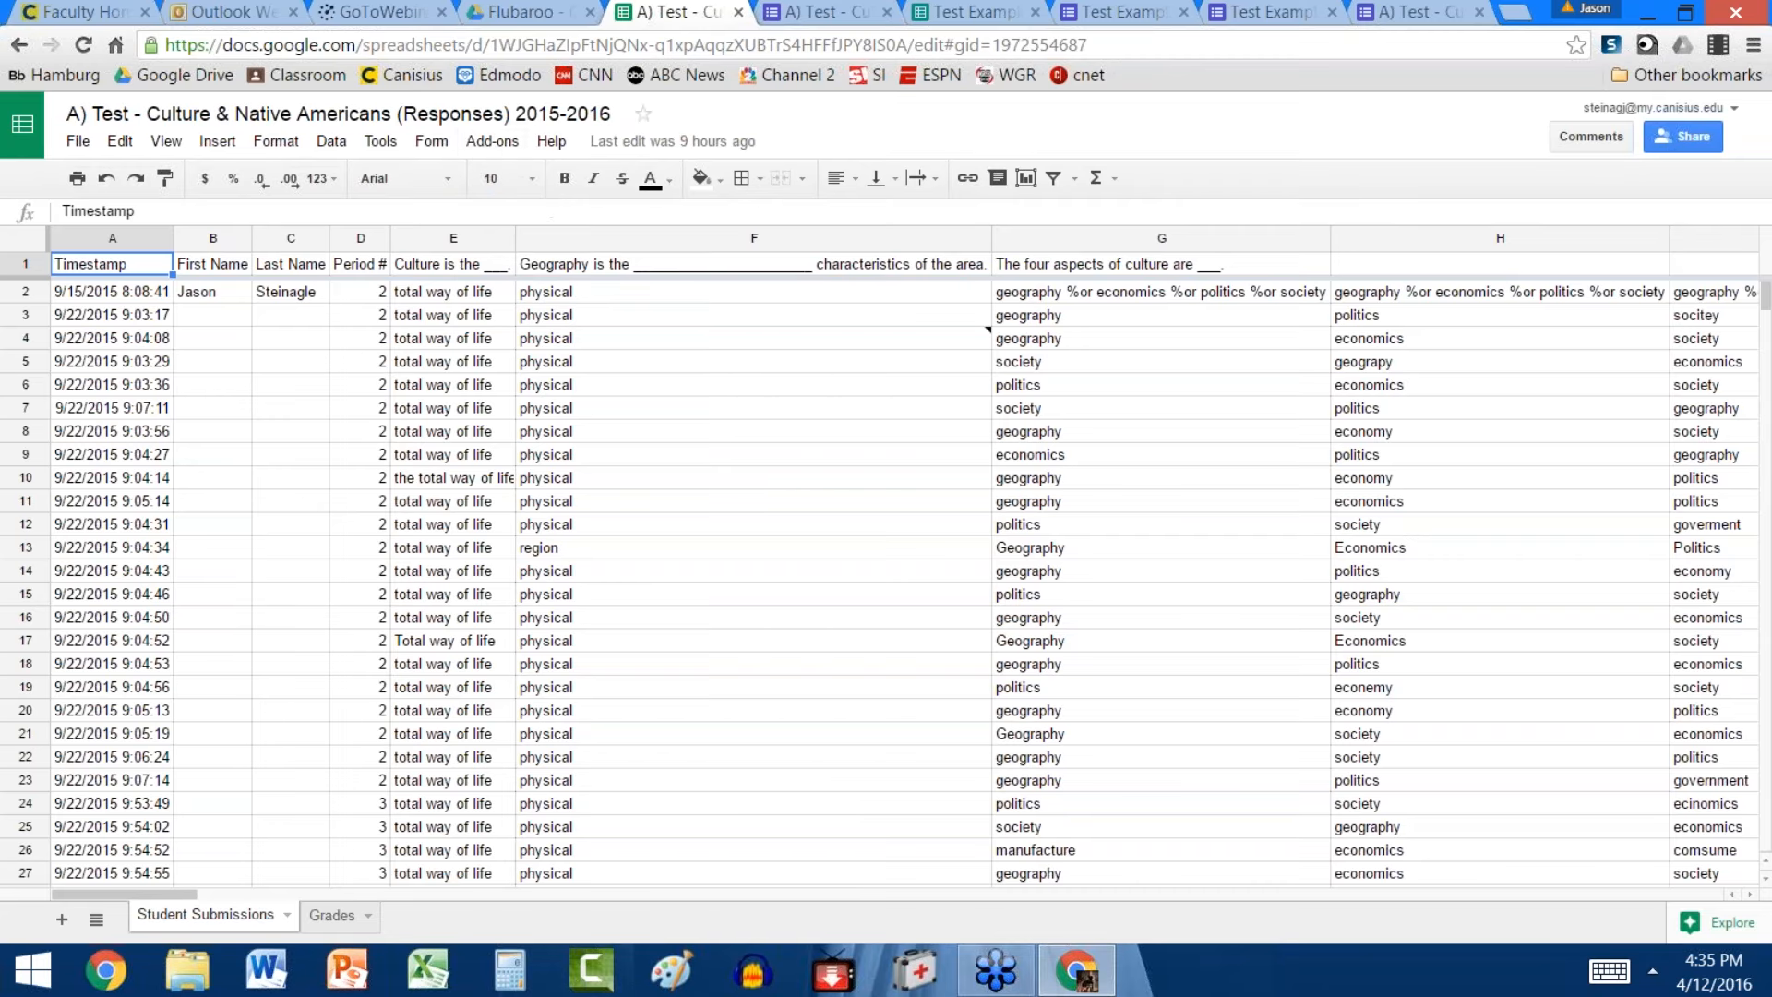
left_click(495, 146)
mouse_move(518, 180)
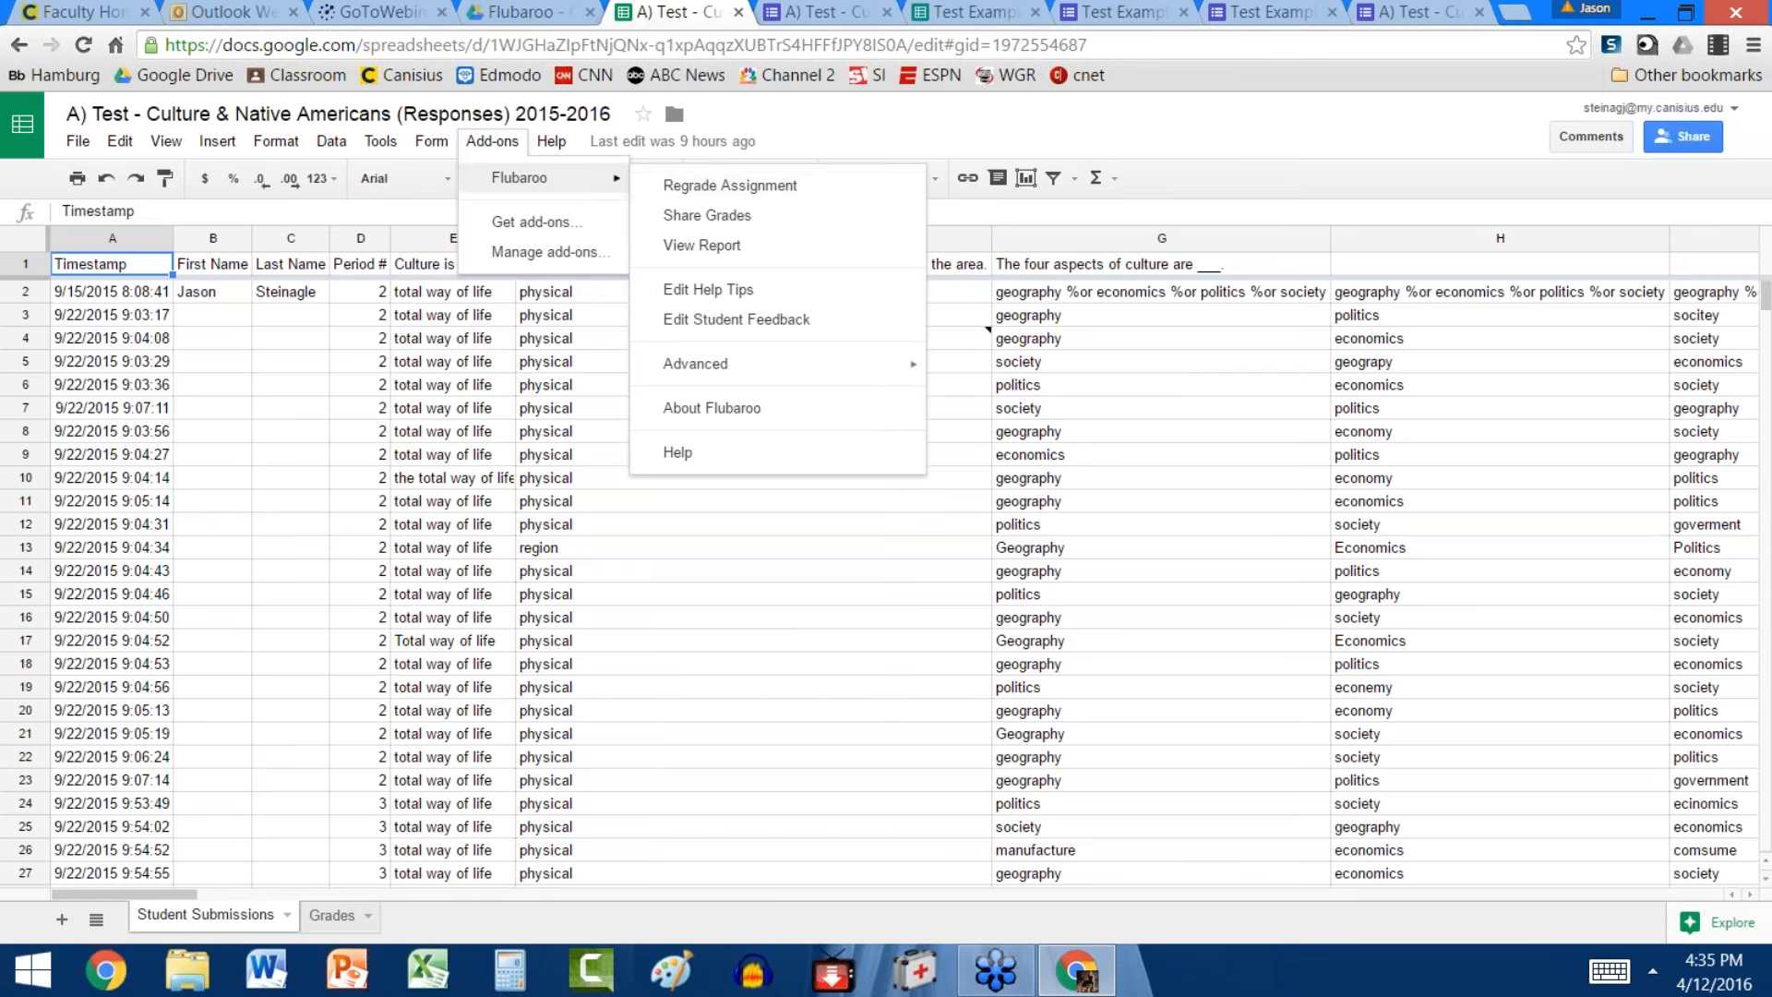
Open a preview of the "A) Test - Culture & Native Americans" form and enter the student's first name
left_click(817, 12)
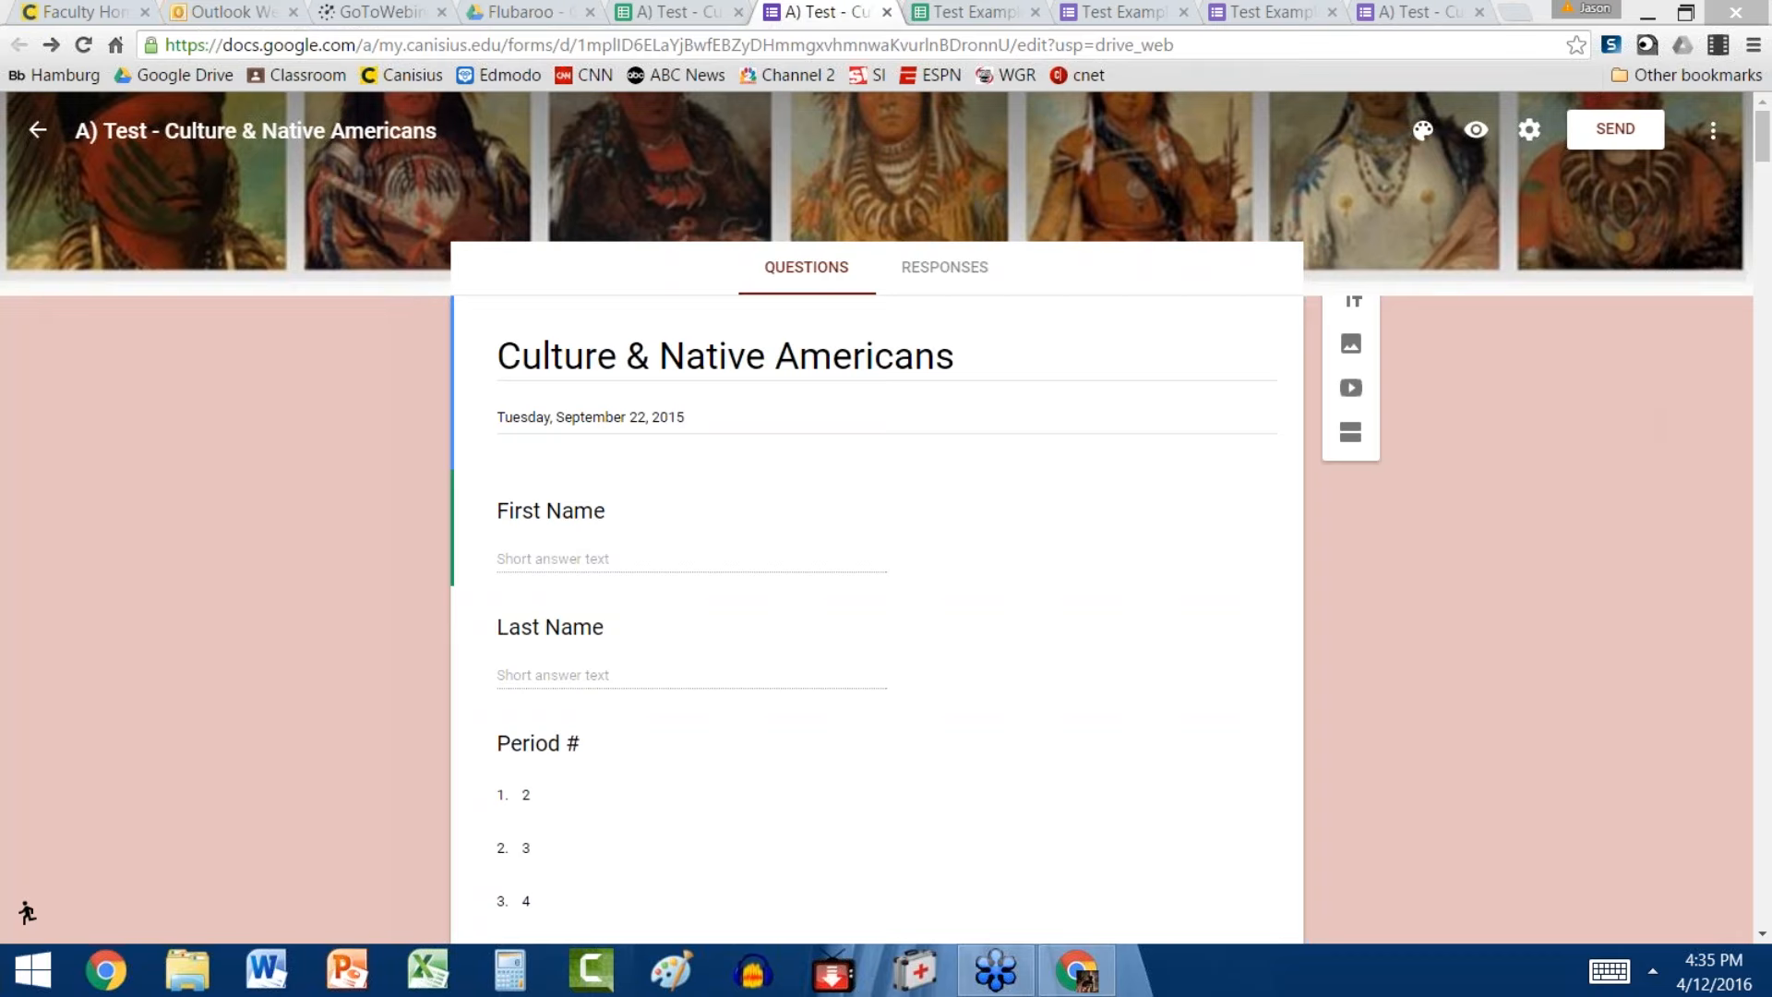
left_click(1474, 134)
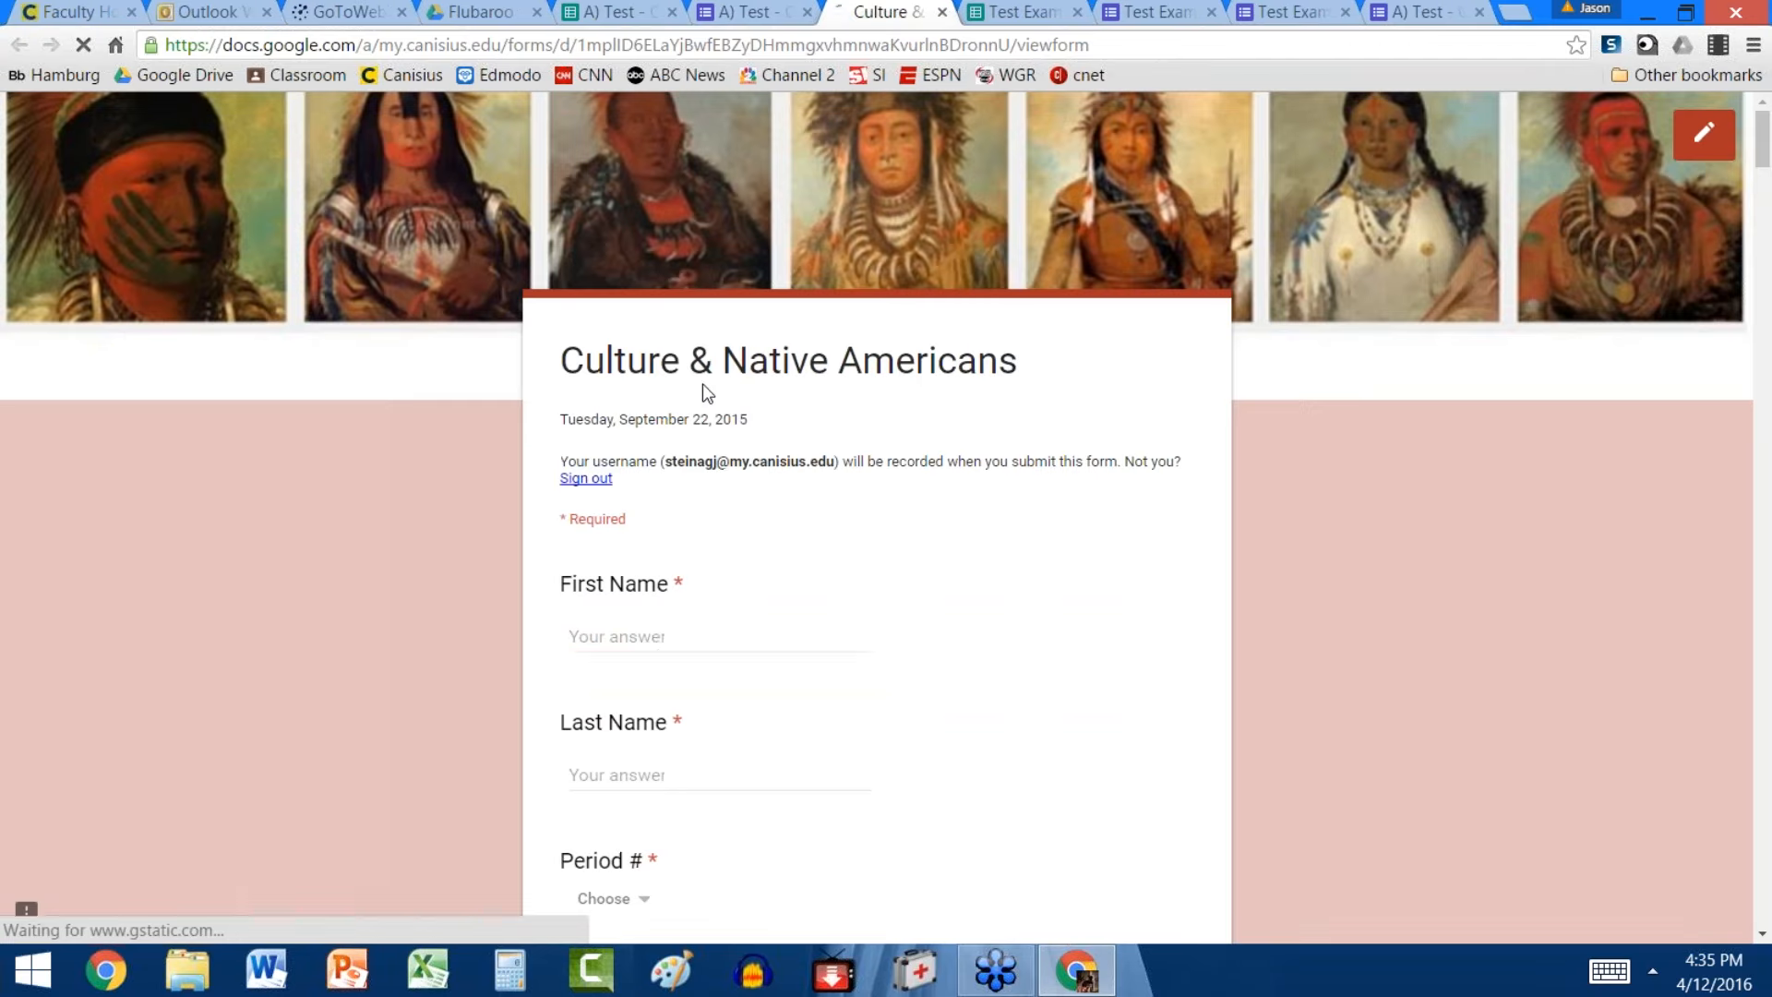
left_click(641, 631)
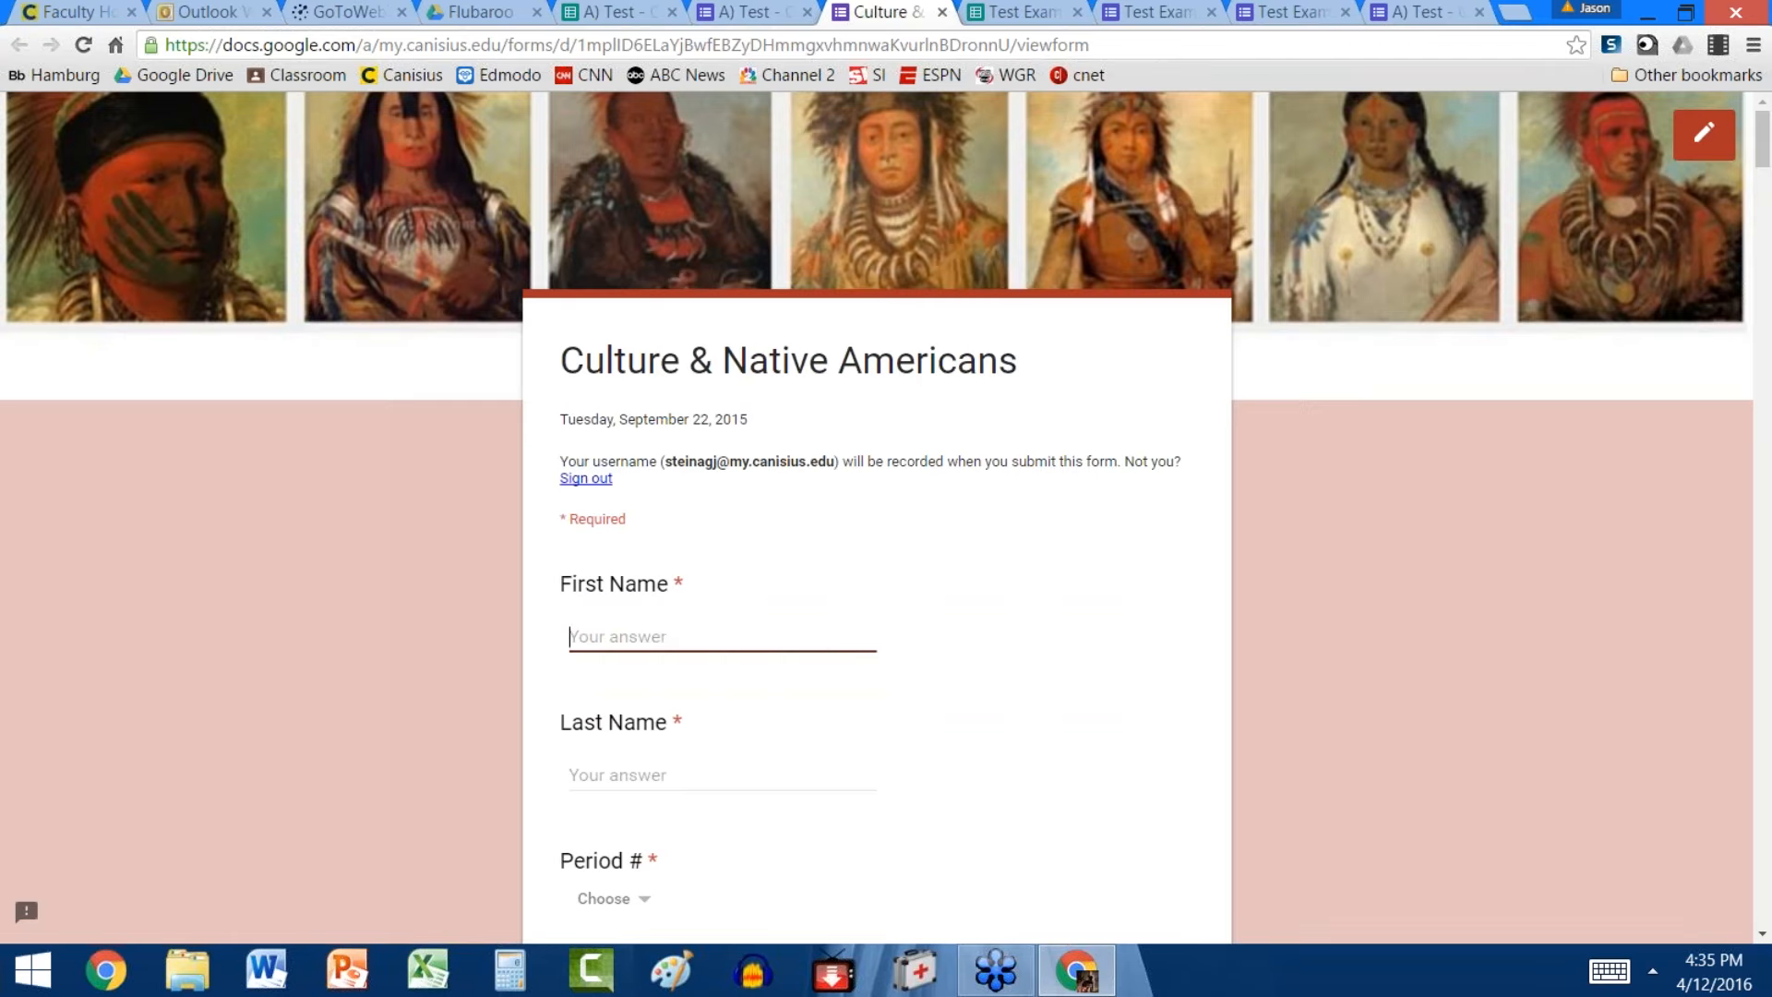
type("Jason")
Look over the previewed test's word bank, fill-in-the-blank, checkbox and multiple-choice questions
scroll(1175, 625, "down", 7)
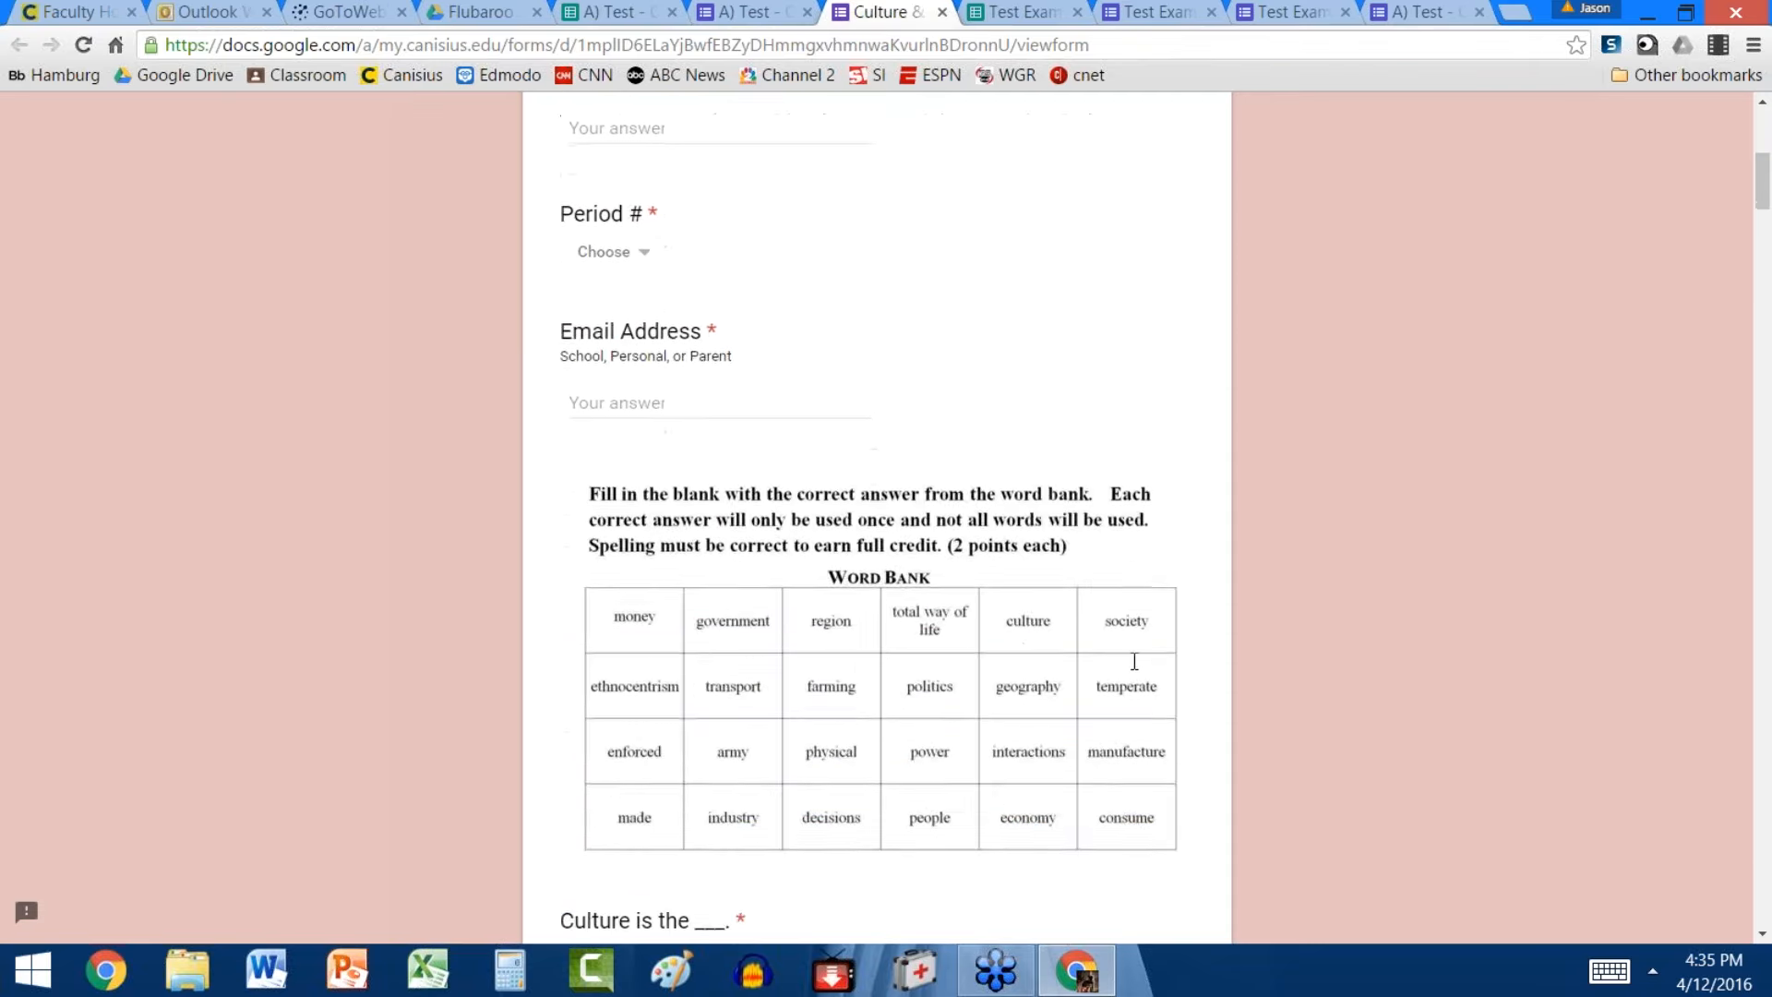
scroll(1134, 660, "down", 7)
scroll(1159, 700, "up", 3)
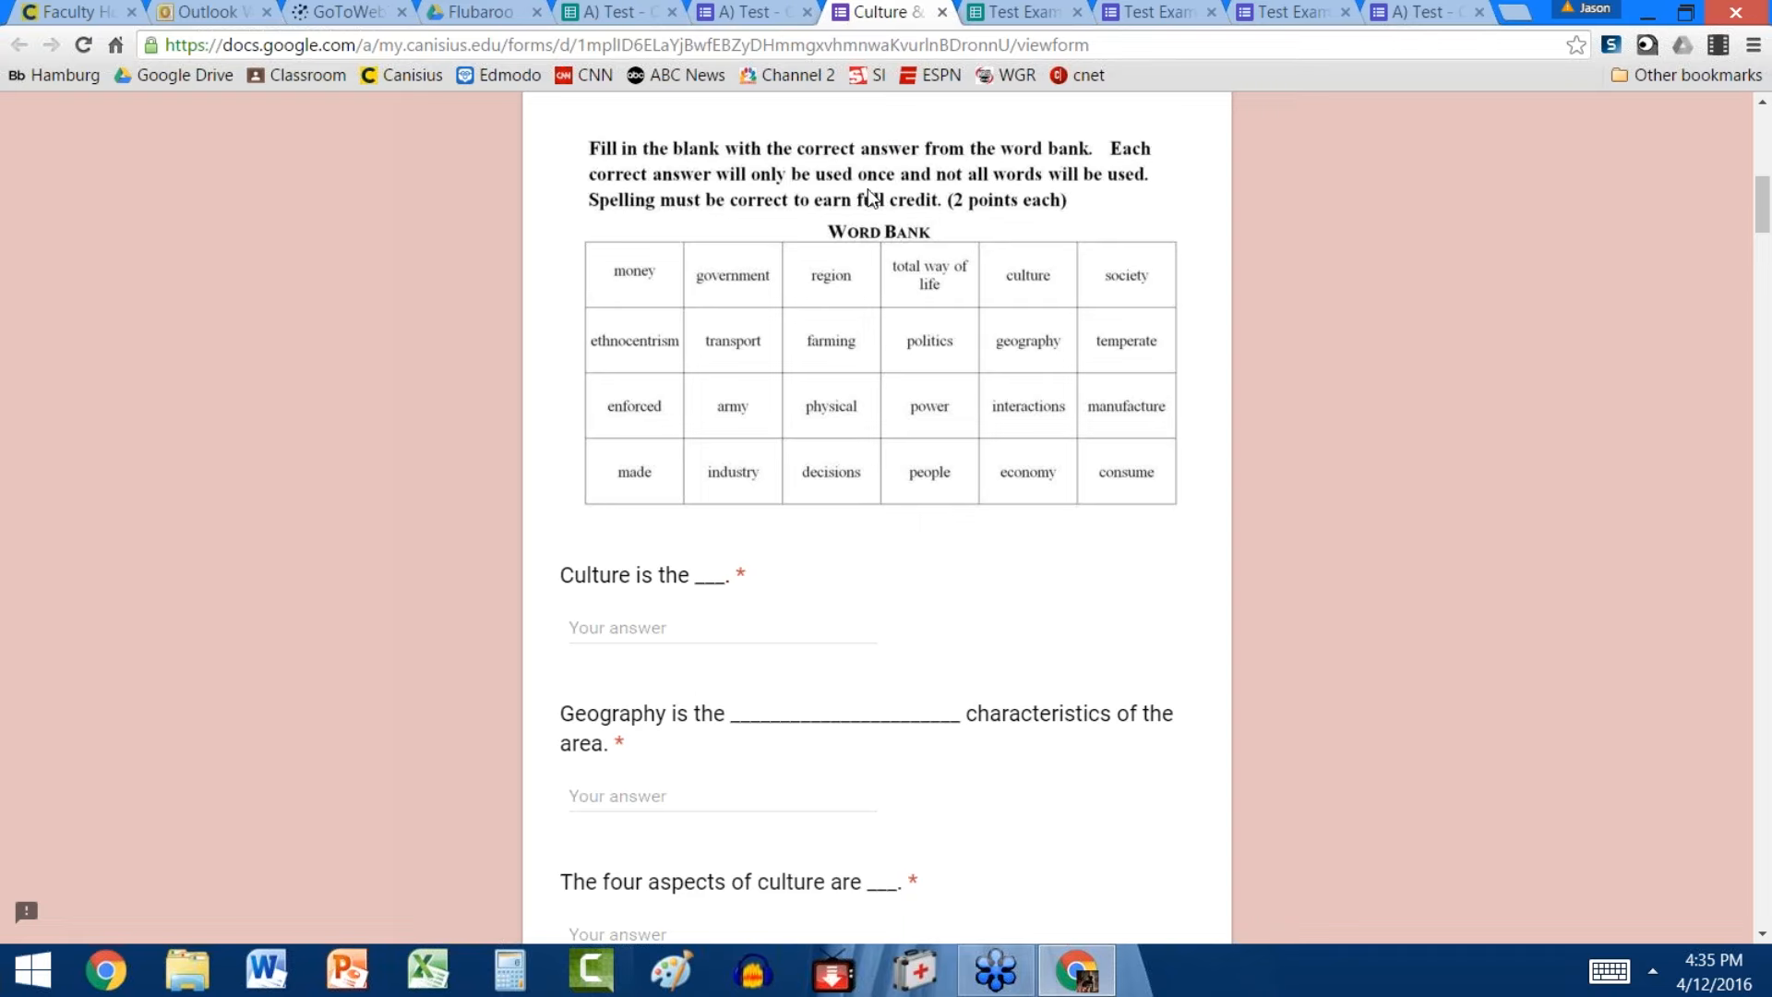
scroll(1216, 388, "up", 2)
scroll(1216, 384, "down", 3)
scroll(1218, 369, "down", 13)
scroll(1175, 445, "down", 15)
scroll(1182, 469, "down", 2)
left_click(940, 12)
left_click(905, 264)
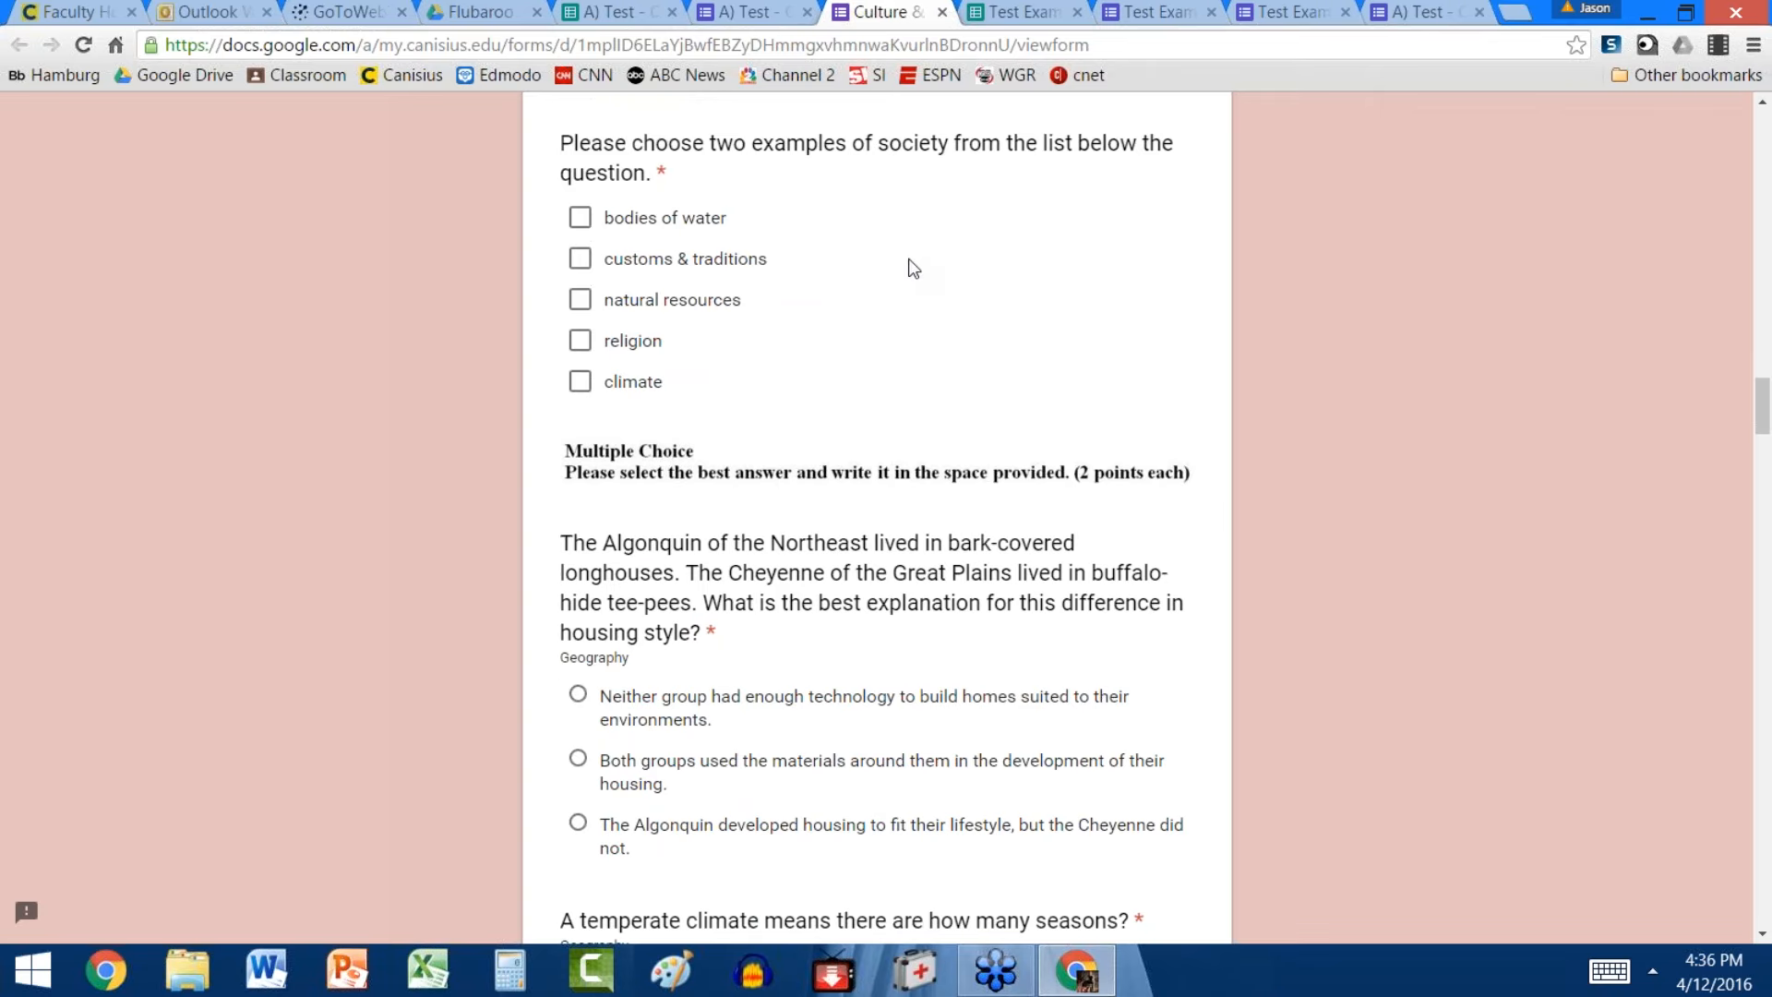
Return to the 2015-2016 responses spreadsheet, start Flubaroo's Regrade Assignment, and agree to replace the existing grades
left_click(639, 14)
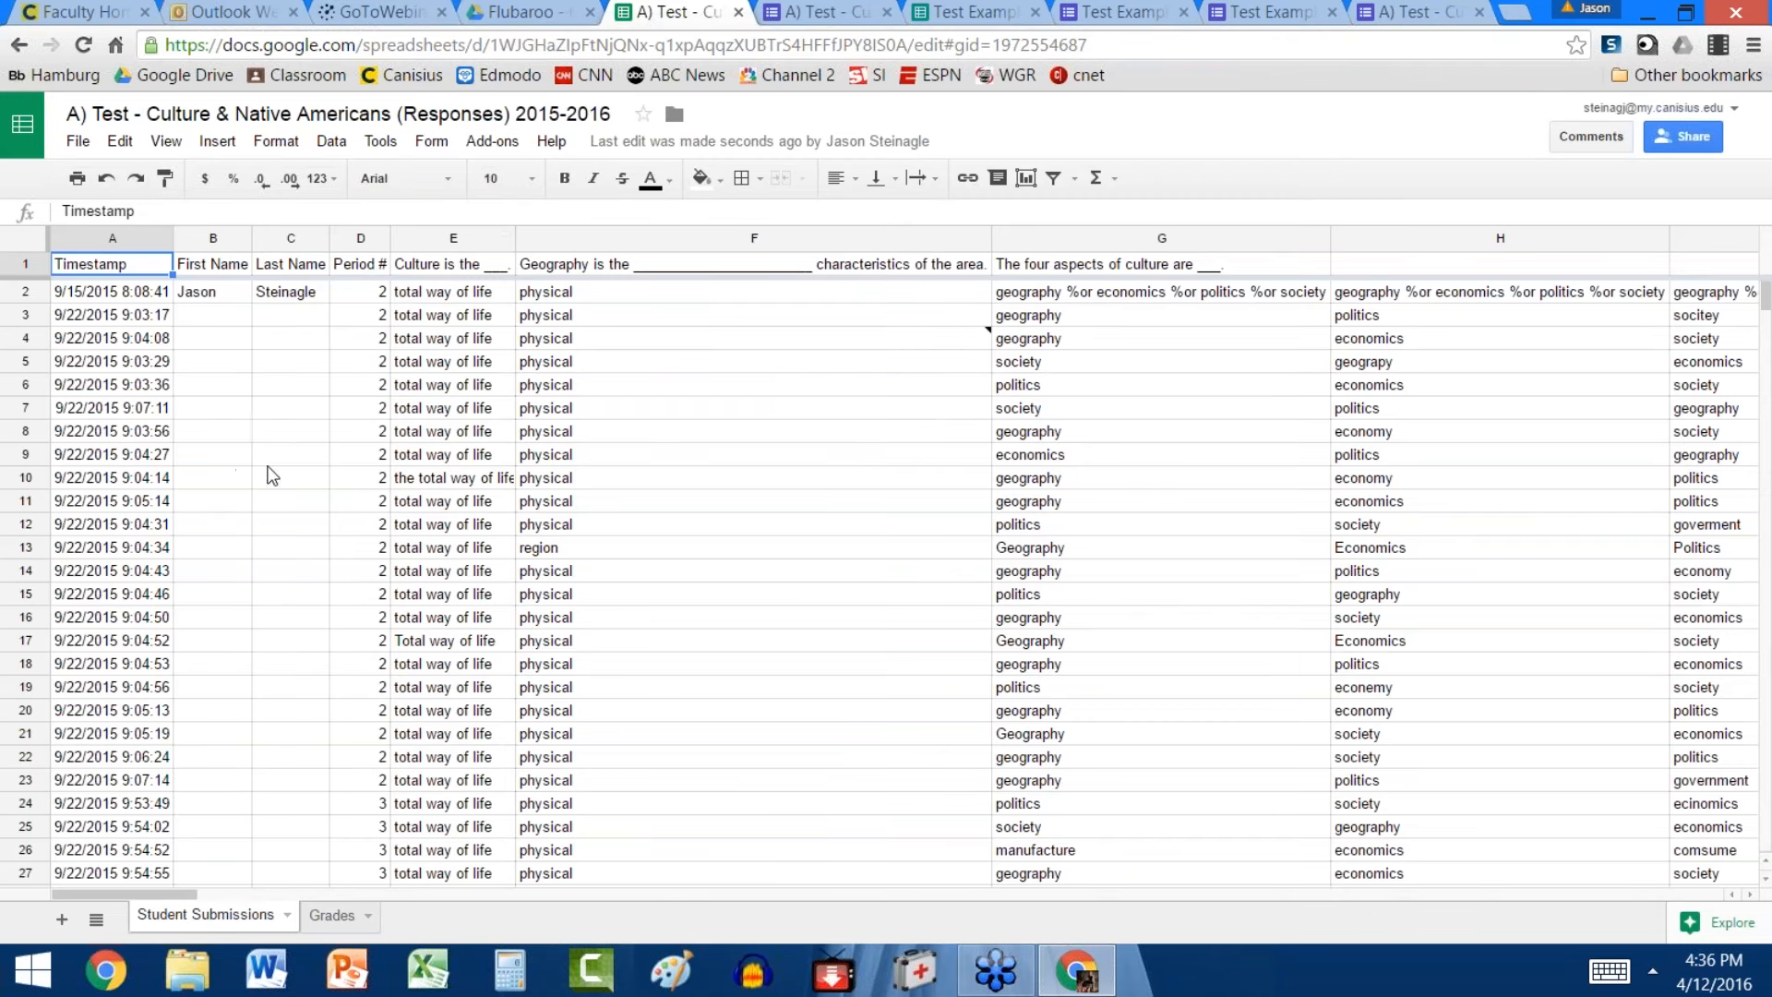
left_click(494, 141)
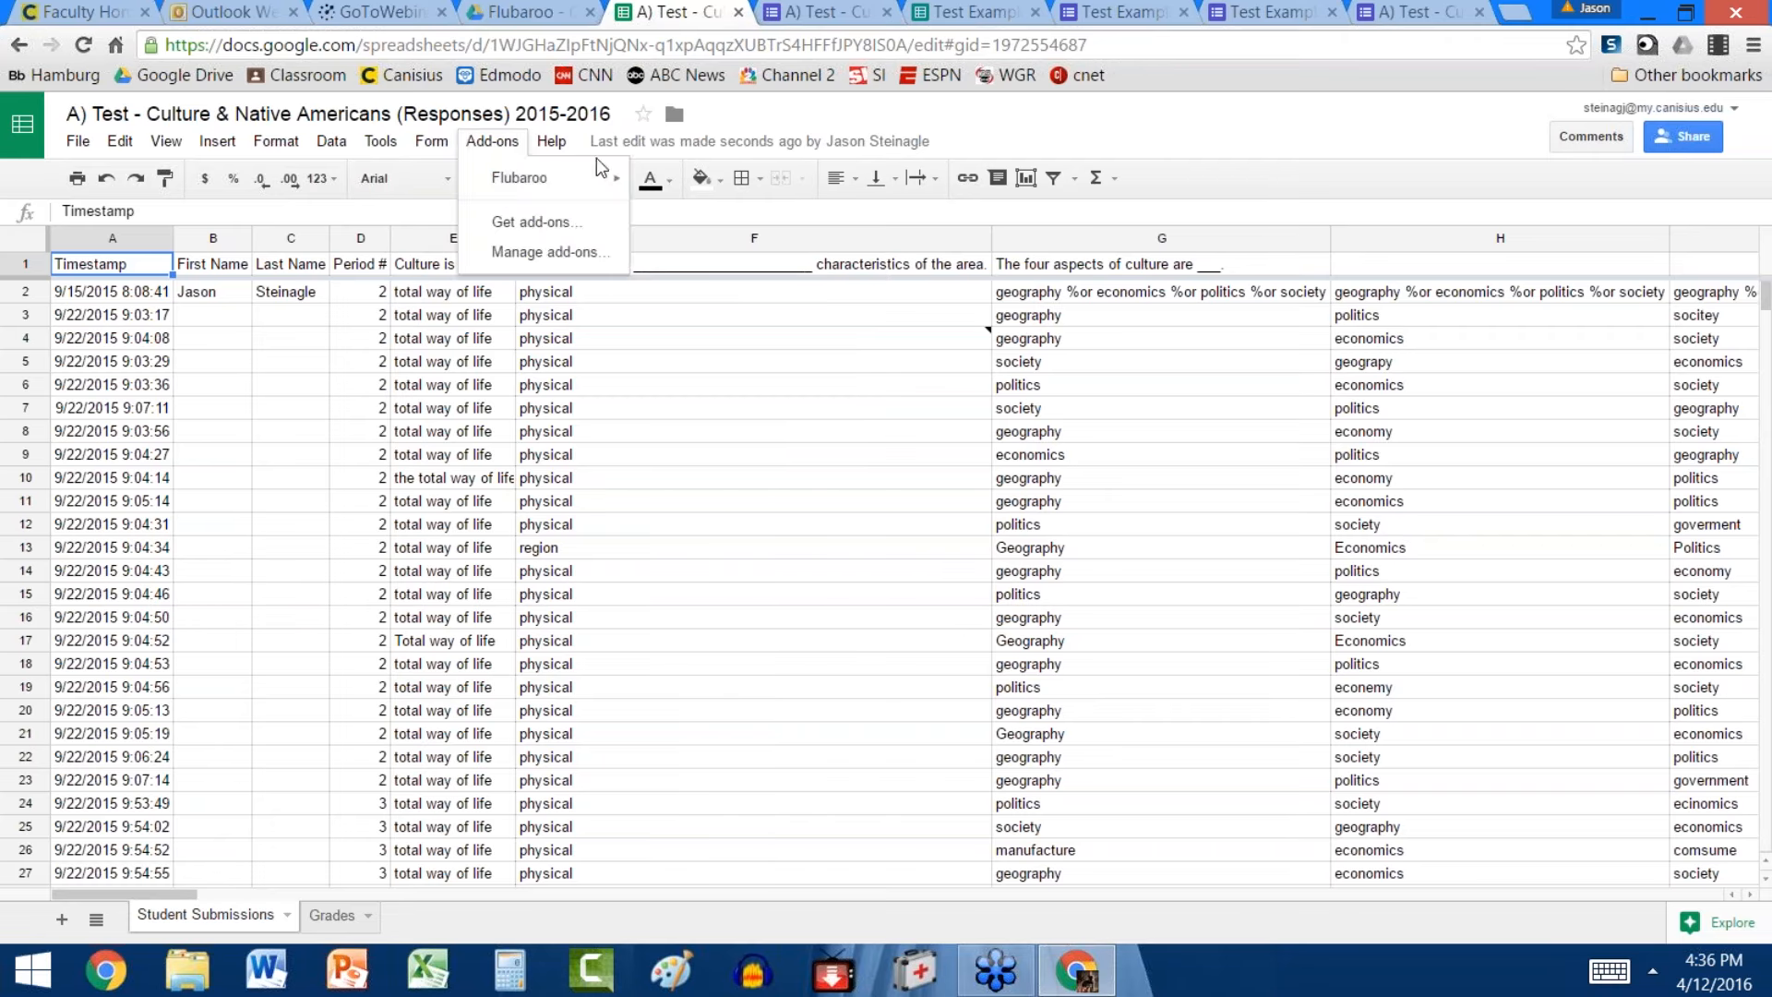
mouse_move(614, 184)
left_click(683, 186)
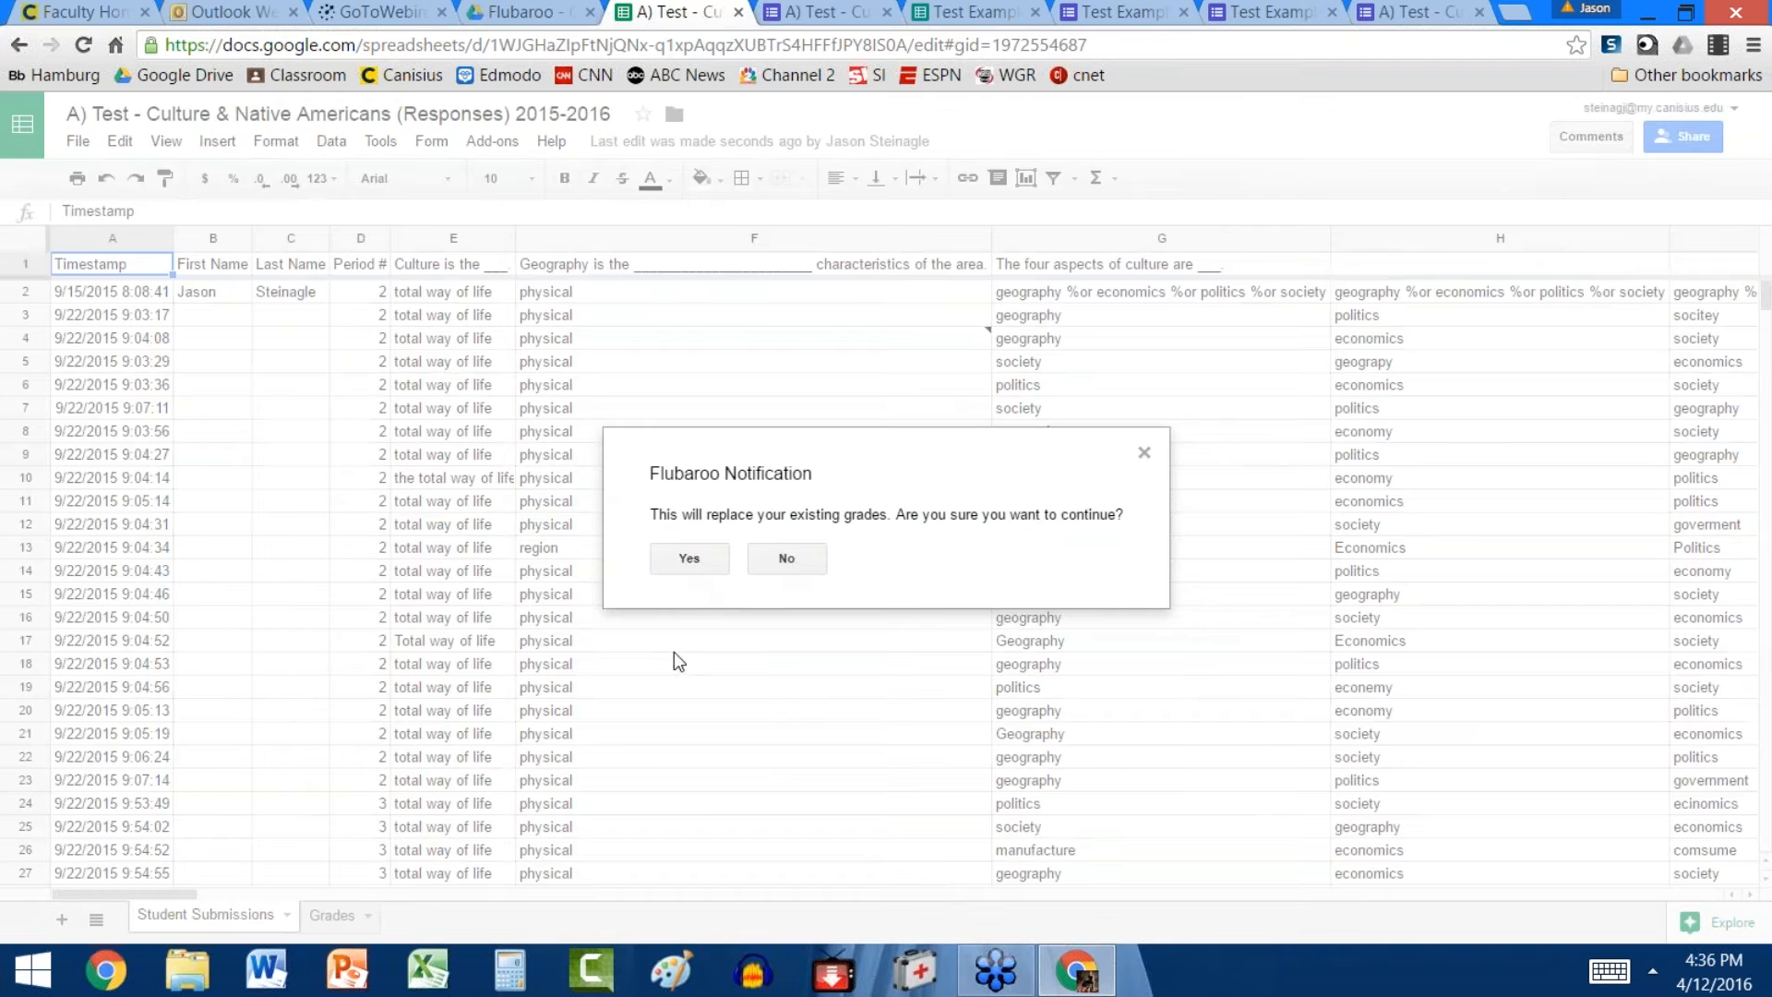
left_click(684, 561)
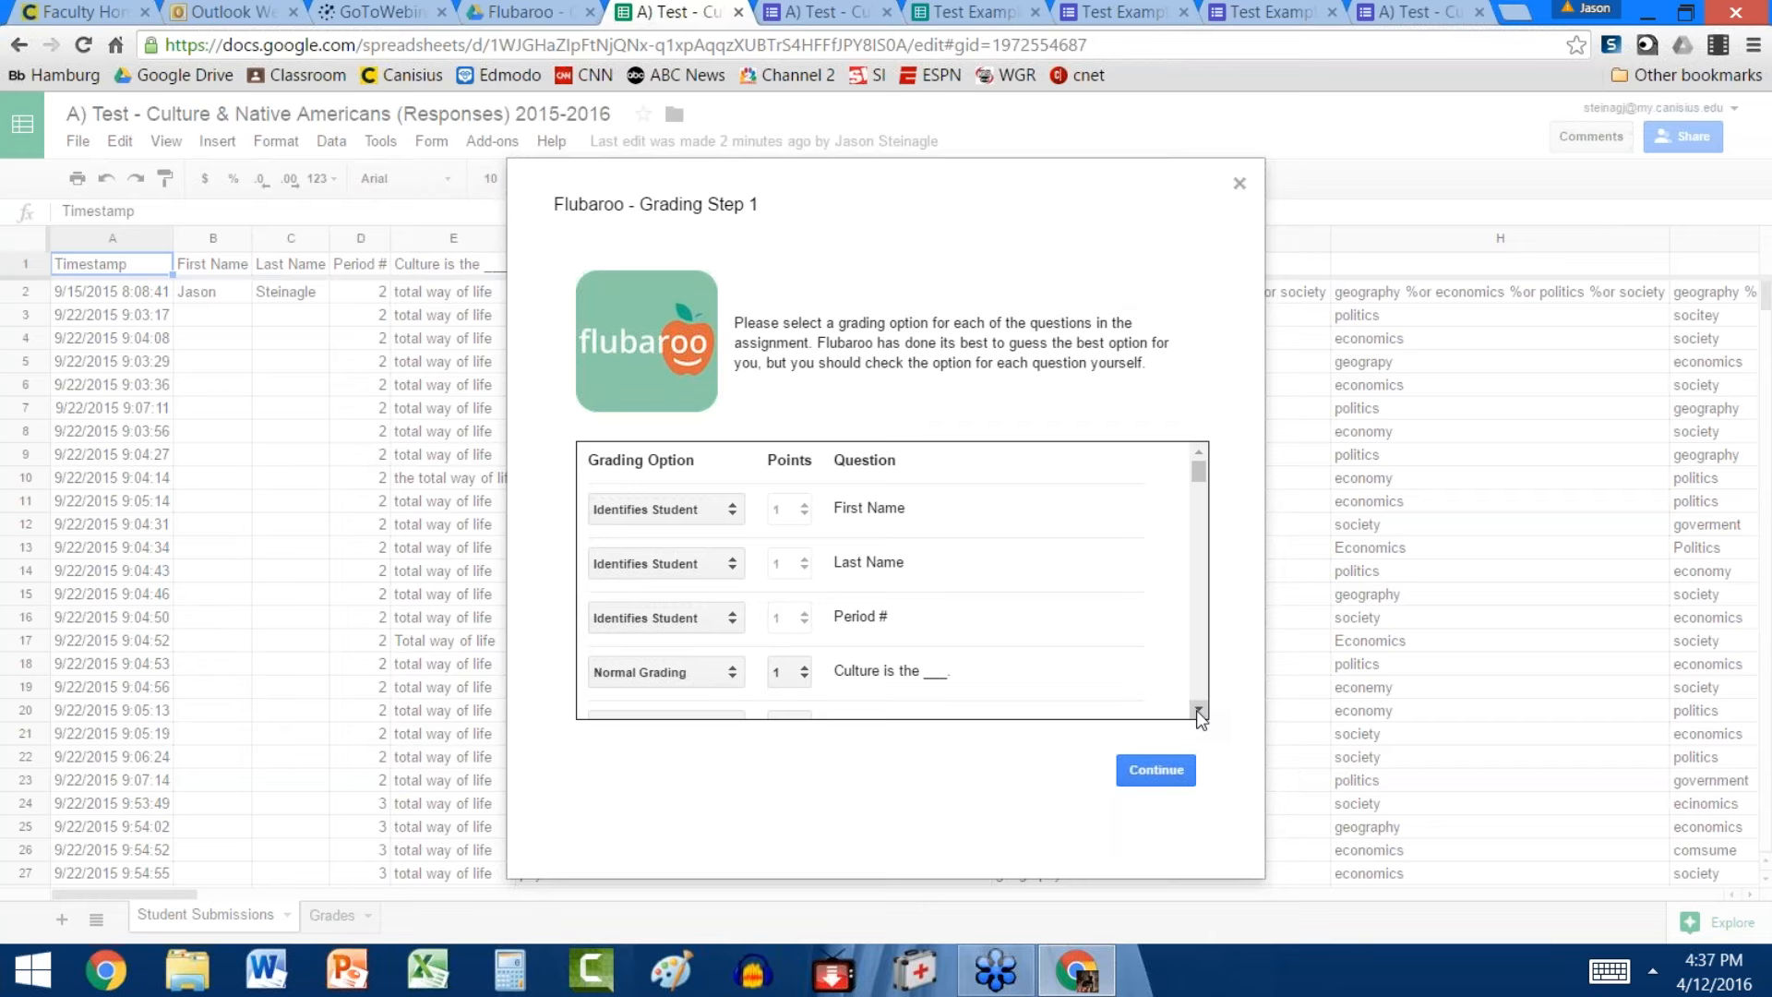
Examine the grading options available for the First Name and "Culture is the ___" questions in Grading Step 1
left_click(1198, 711)
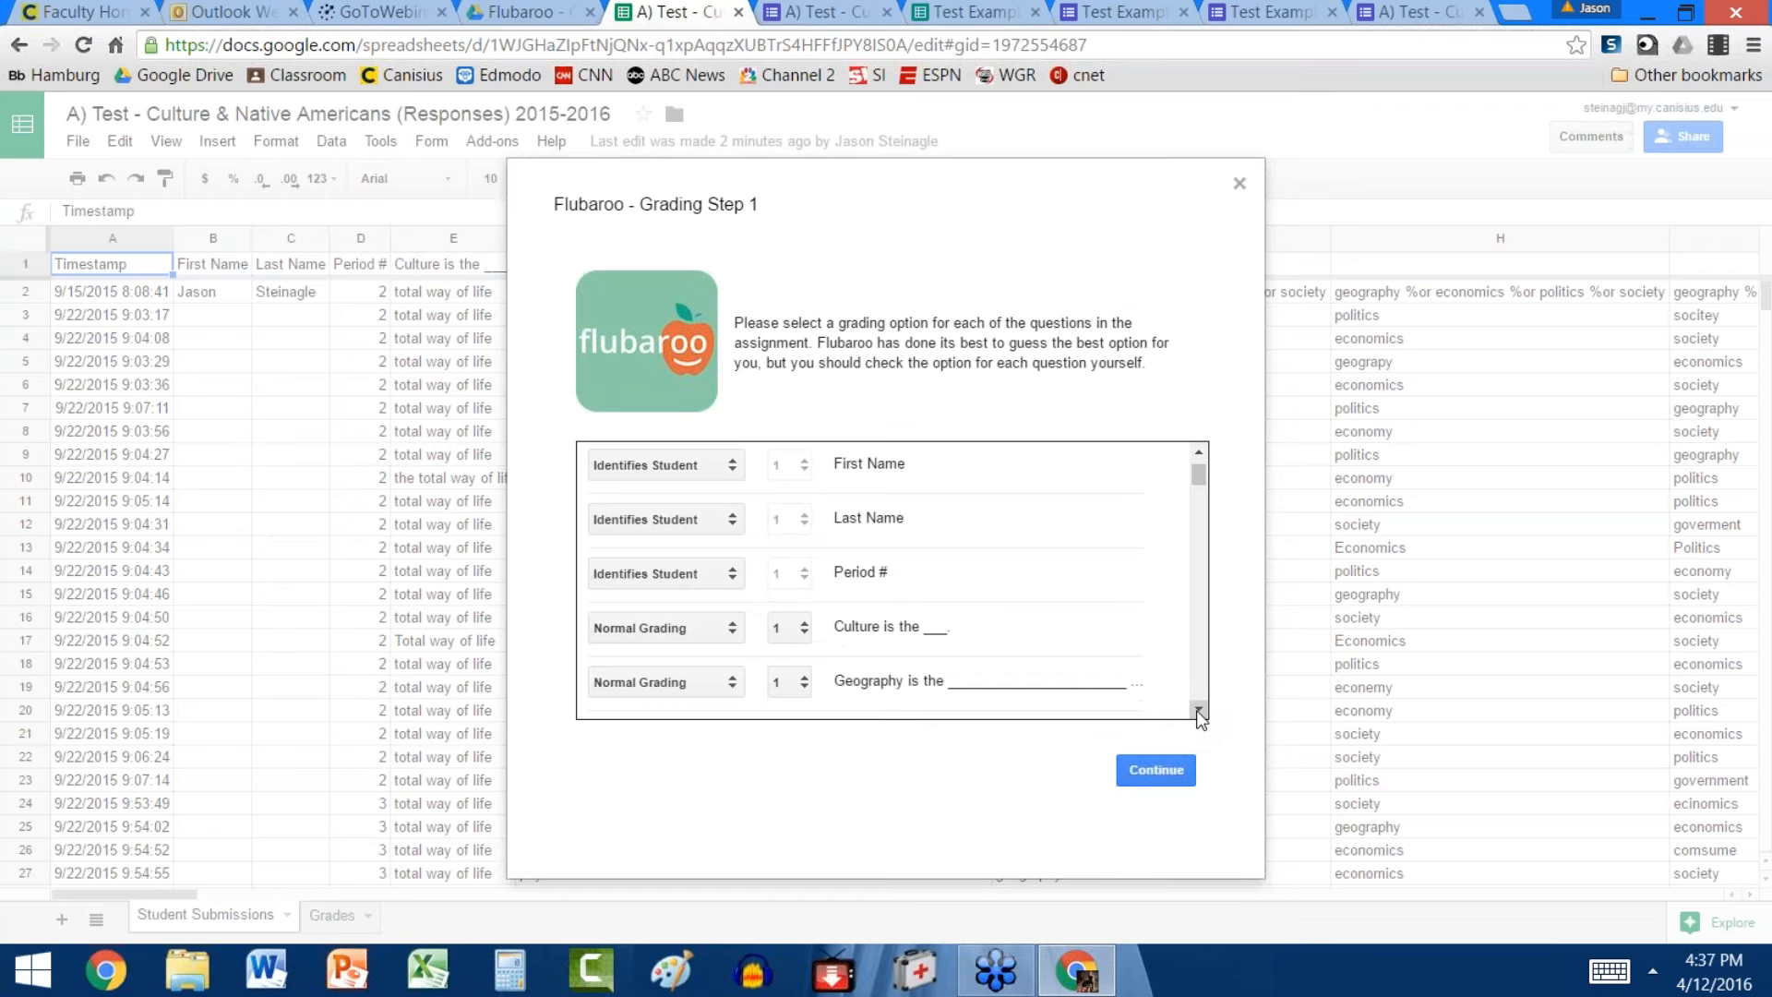
left_click(1198, 456)
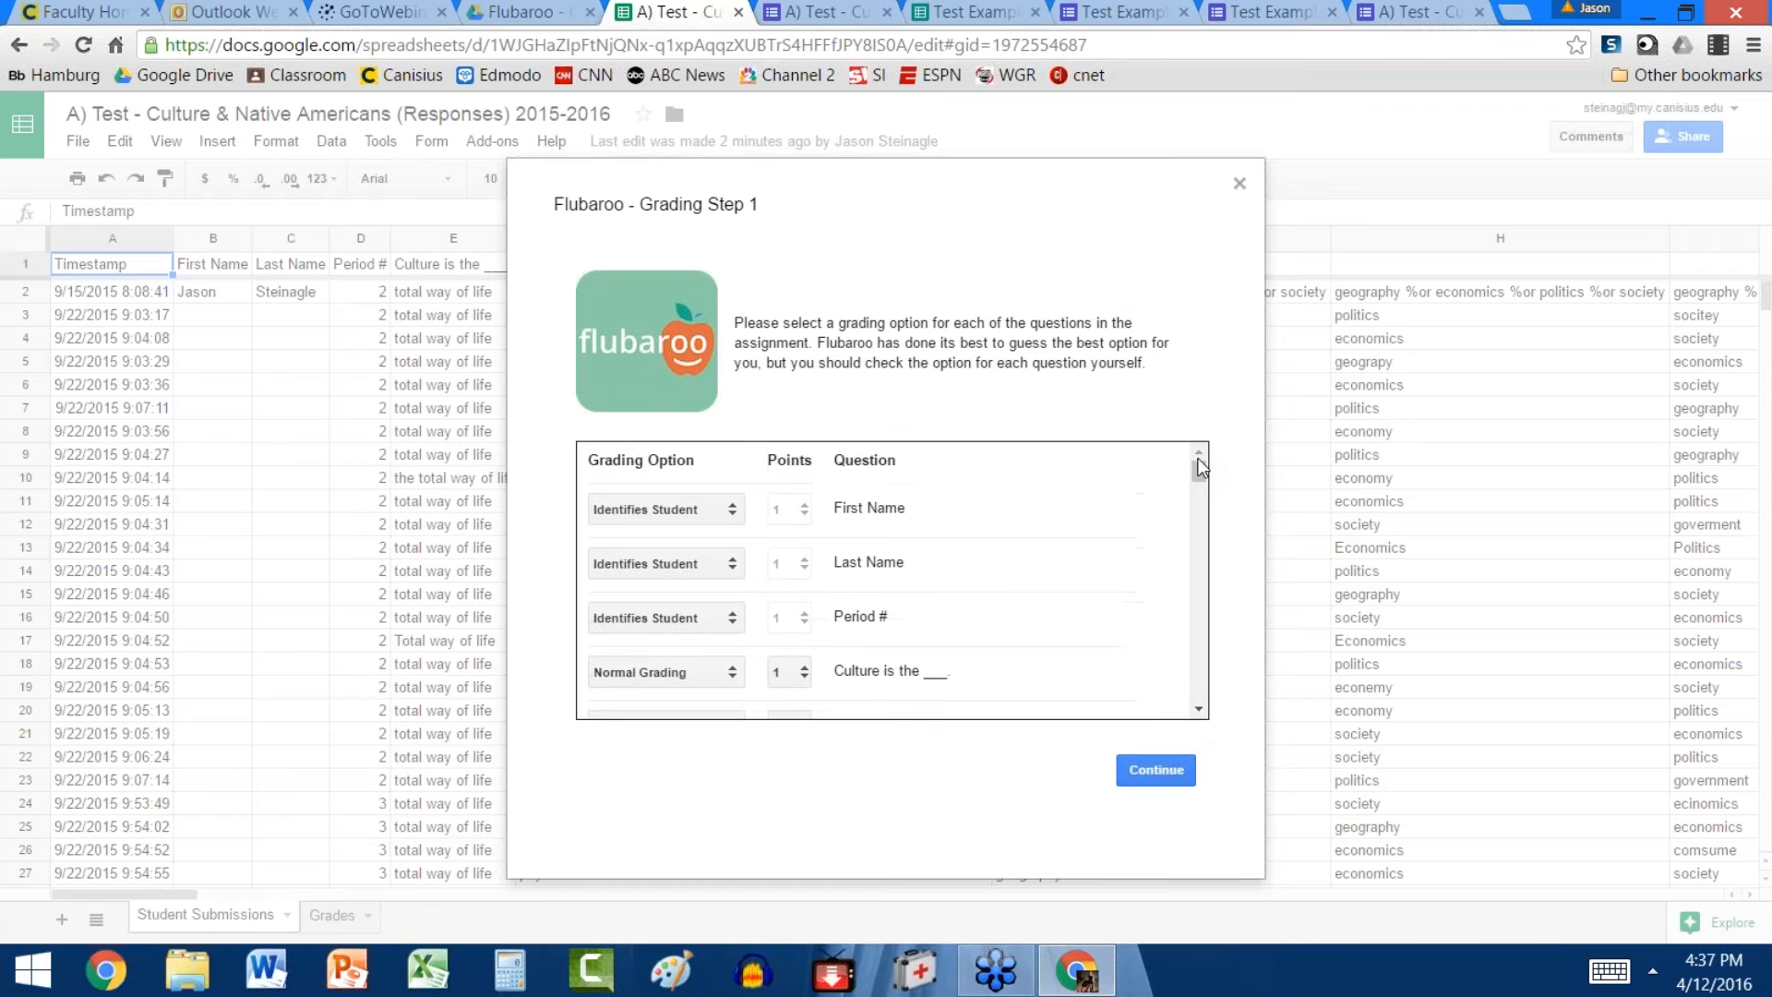
left_click(733, 514)
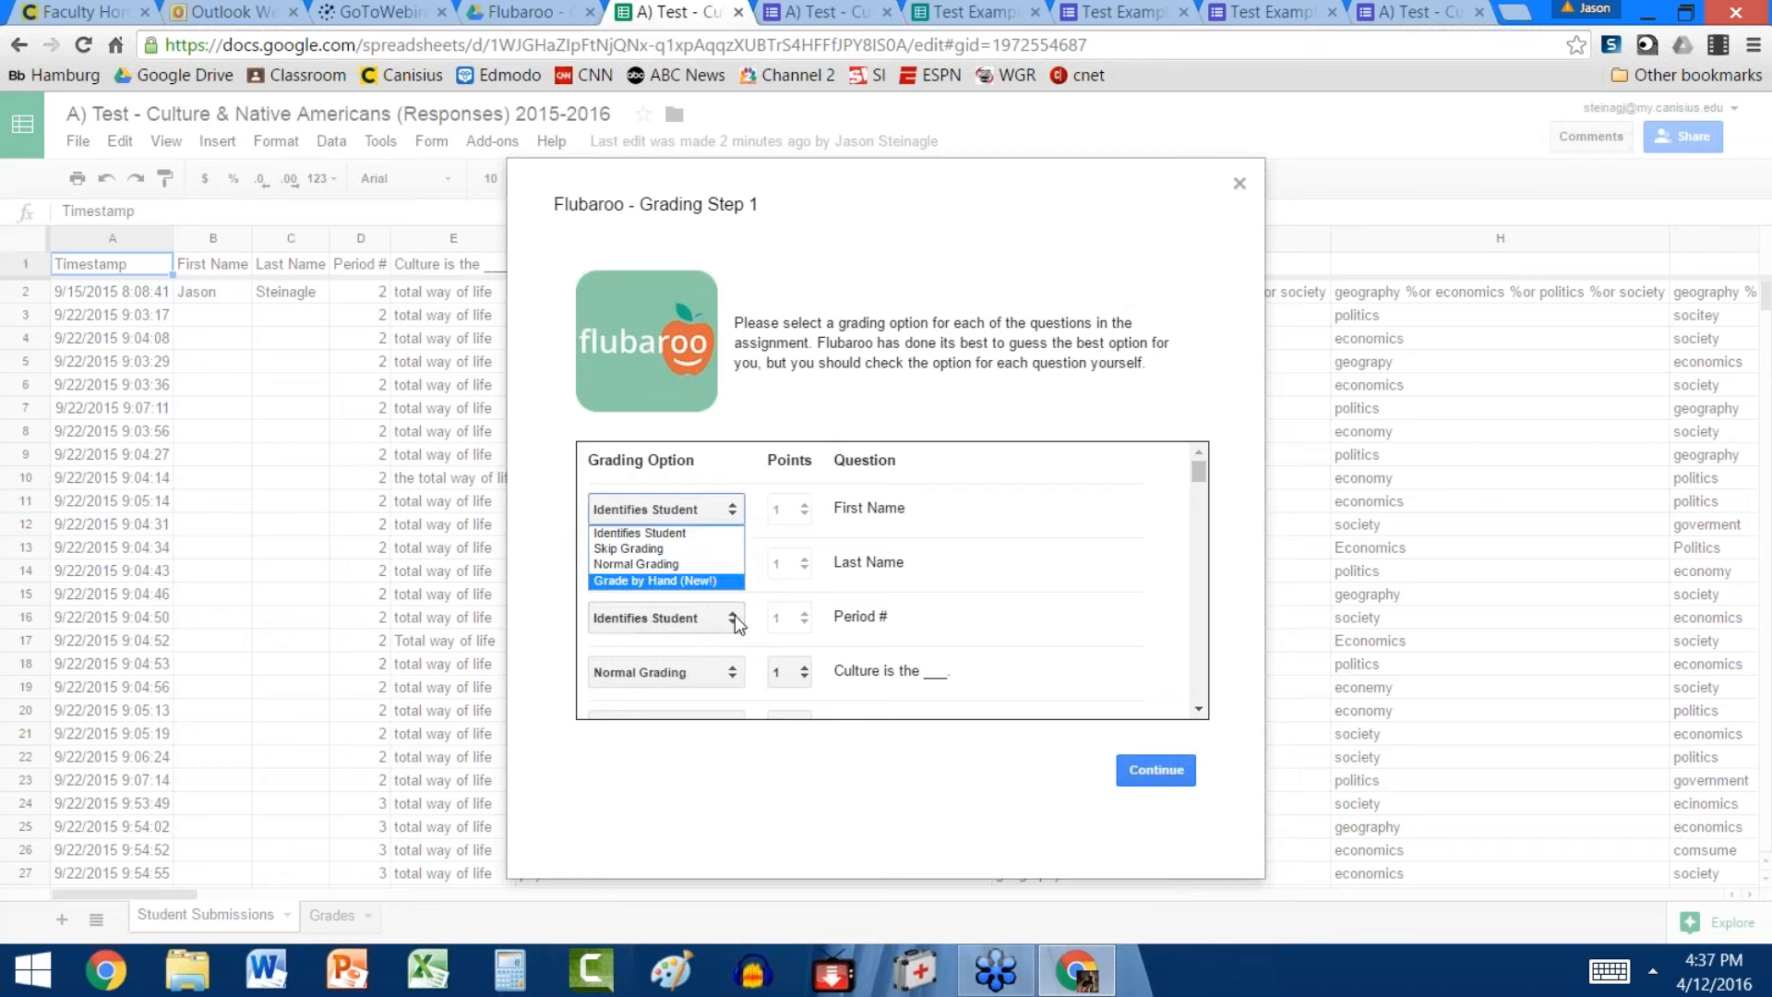
left_click(736, 672)
left_click(737, 671)
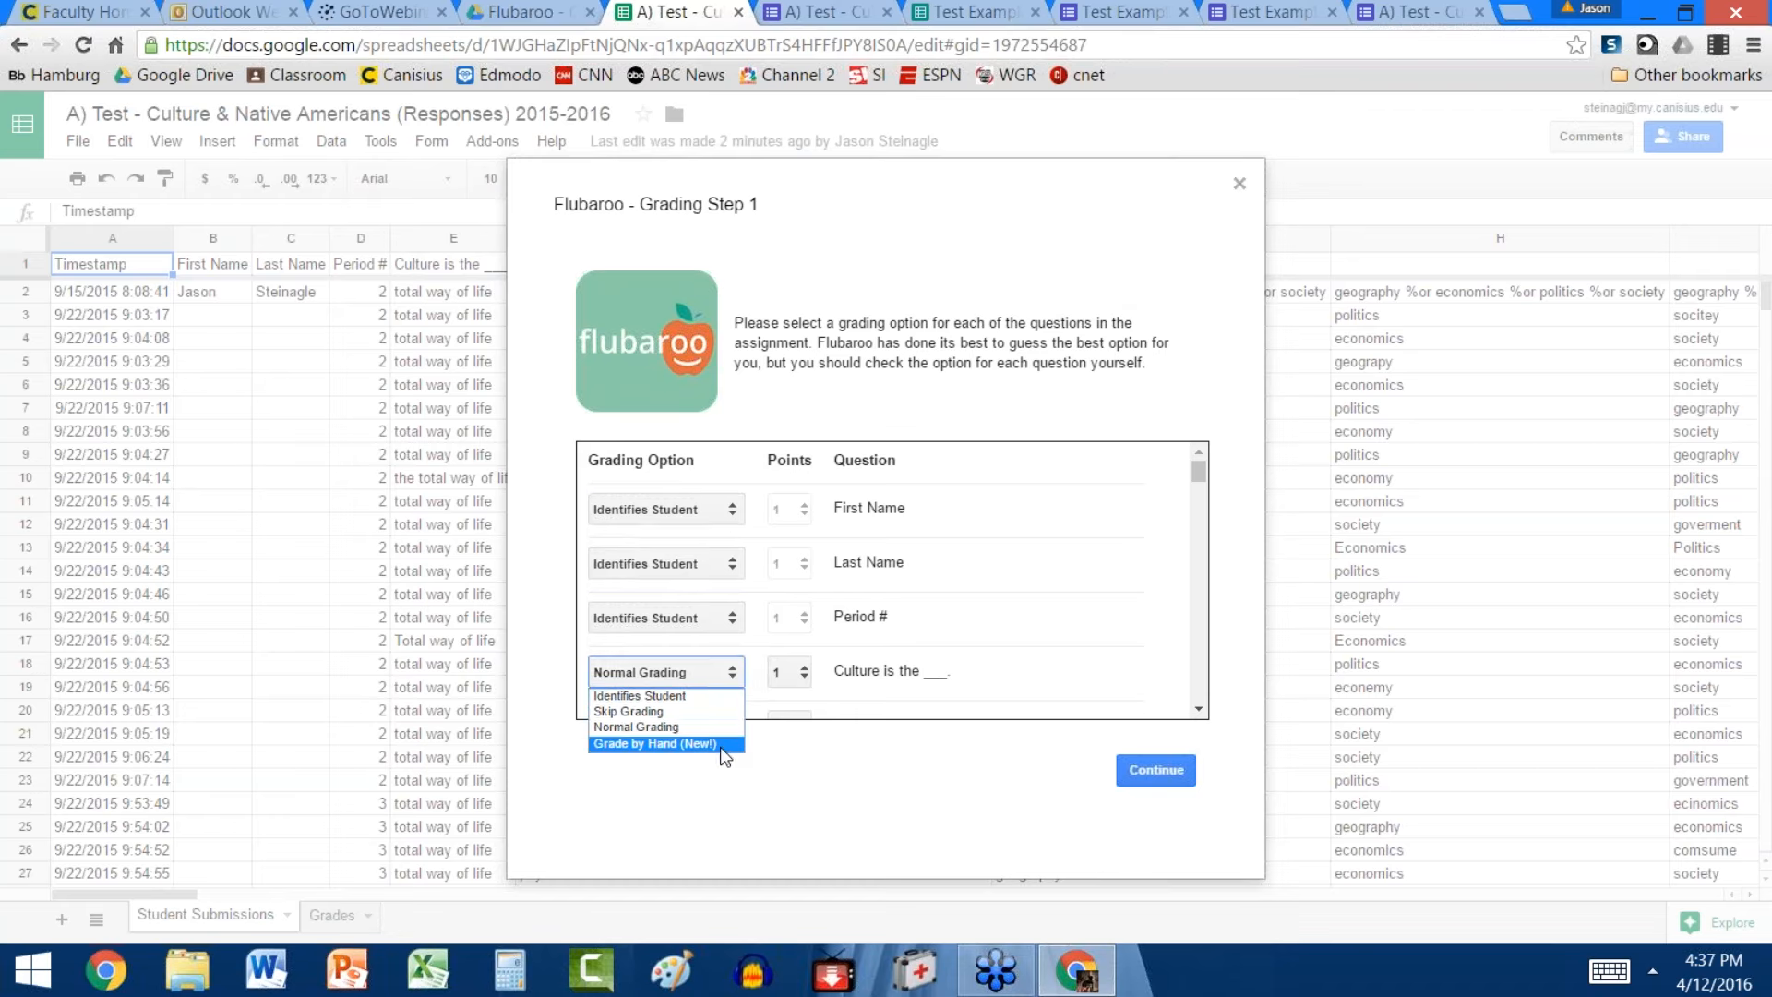
Review the point values available for the untitled question just above "Politics is the" and keep it at 1 point
left_click(1200, 712)
left_click(1200, 712)
left_click(1200, 712)
left_click(1200, 711)
left_click(1200, 712)
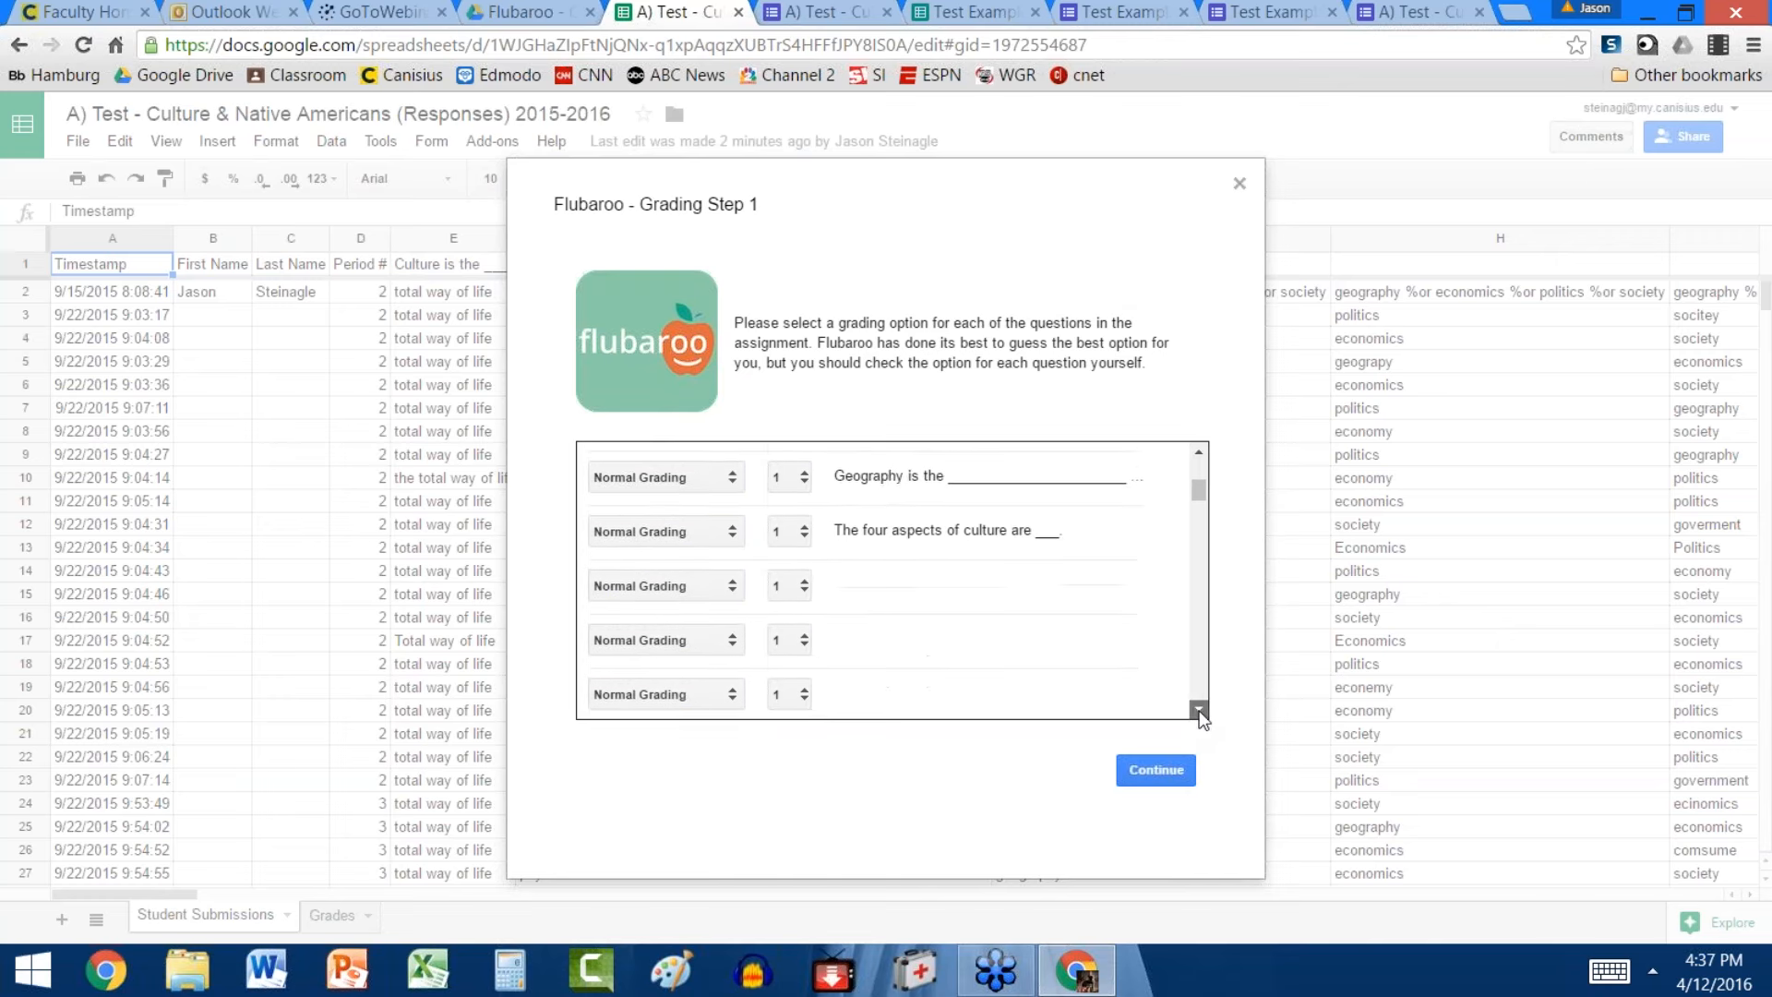
left_click(1199, 711)
scroll(812, 557, "down", 4)
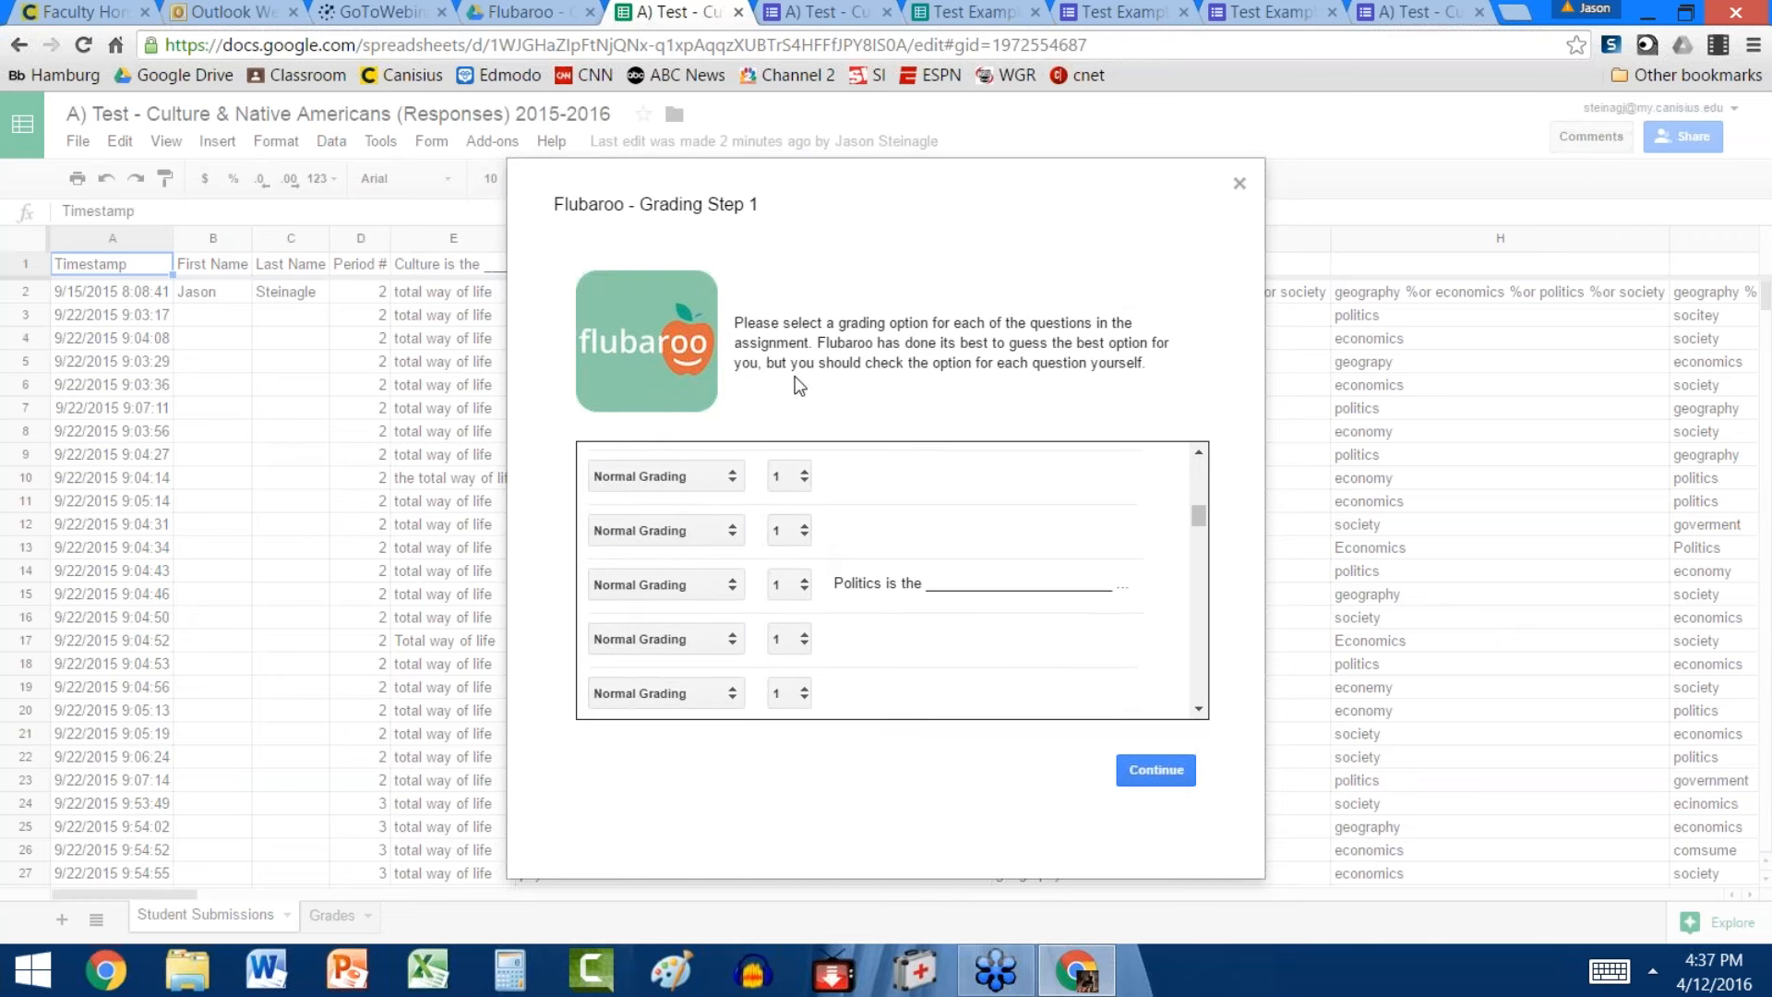
left_click(801, 531)
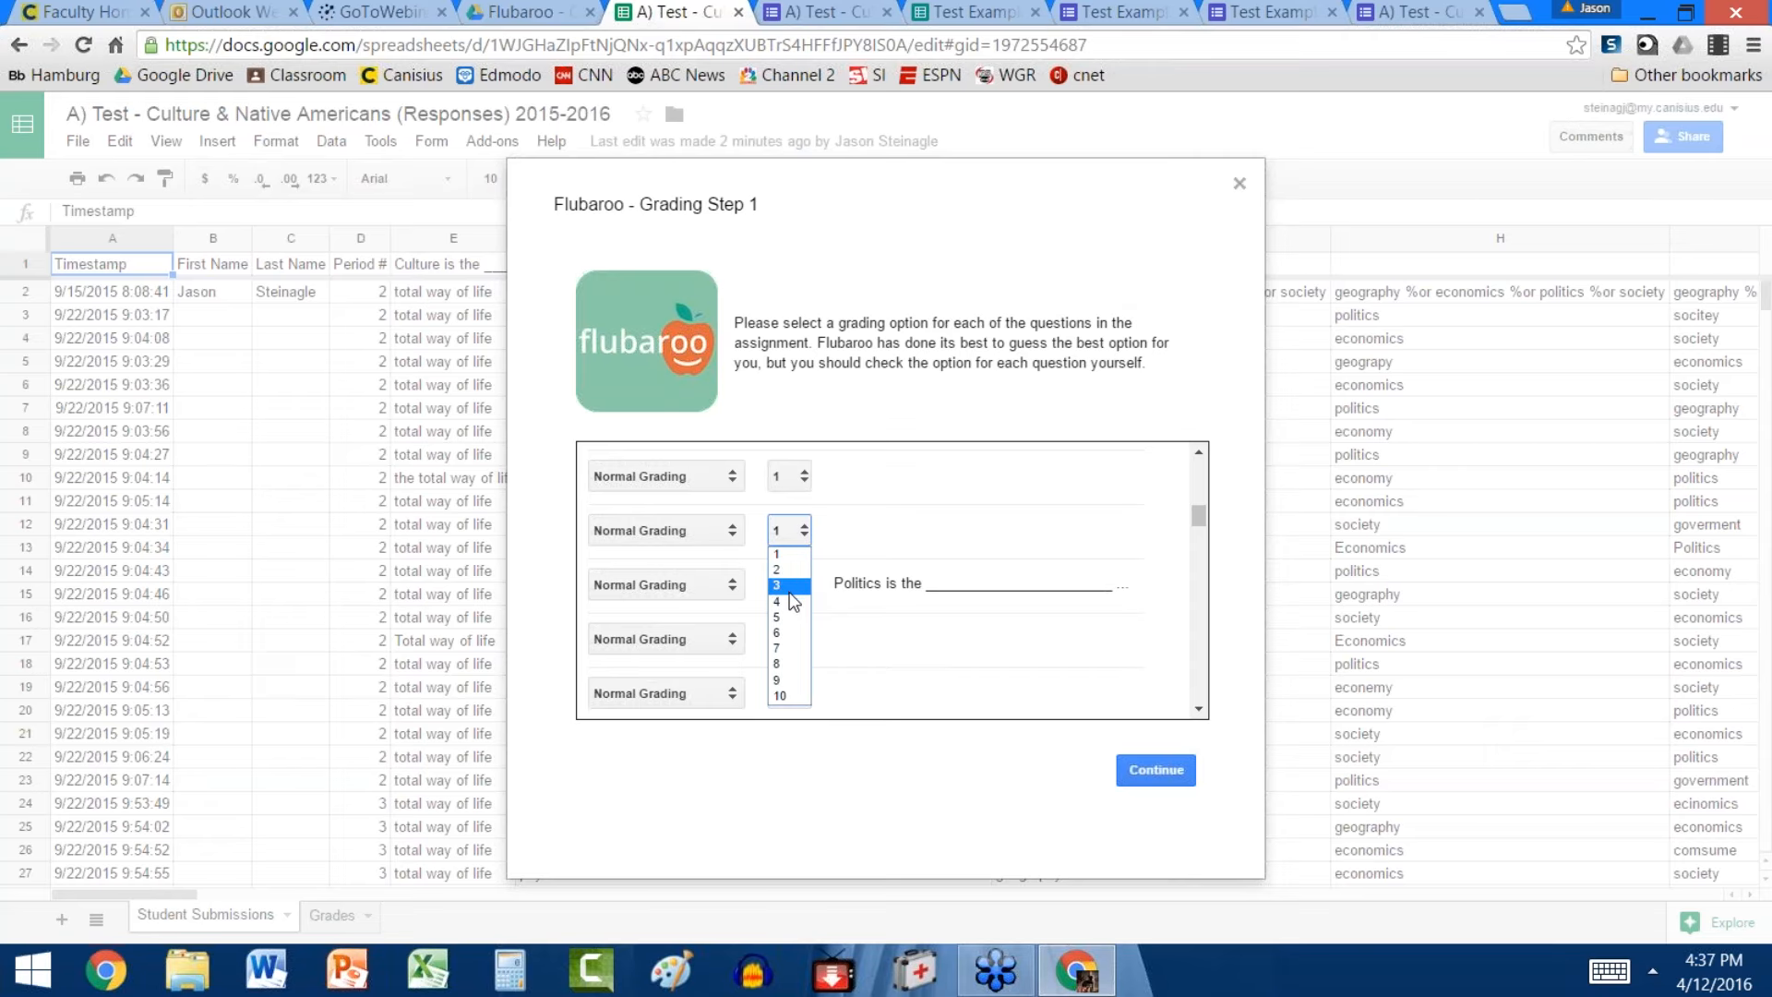
left_click(784, 554)
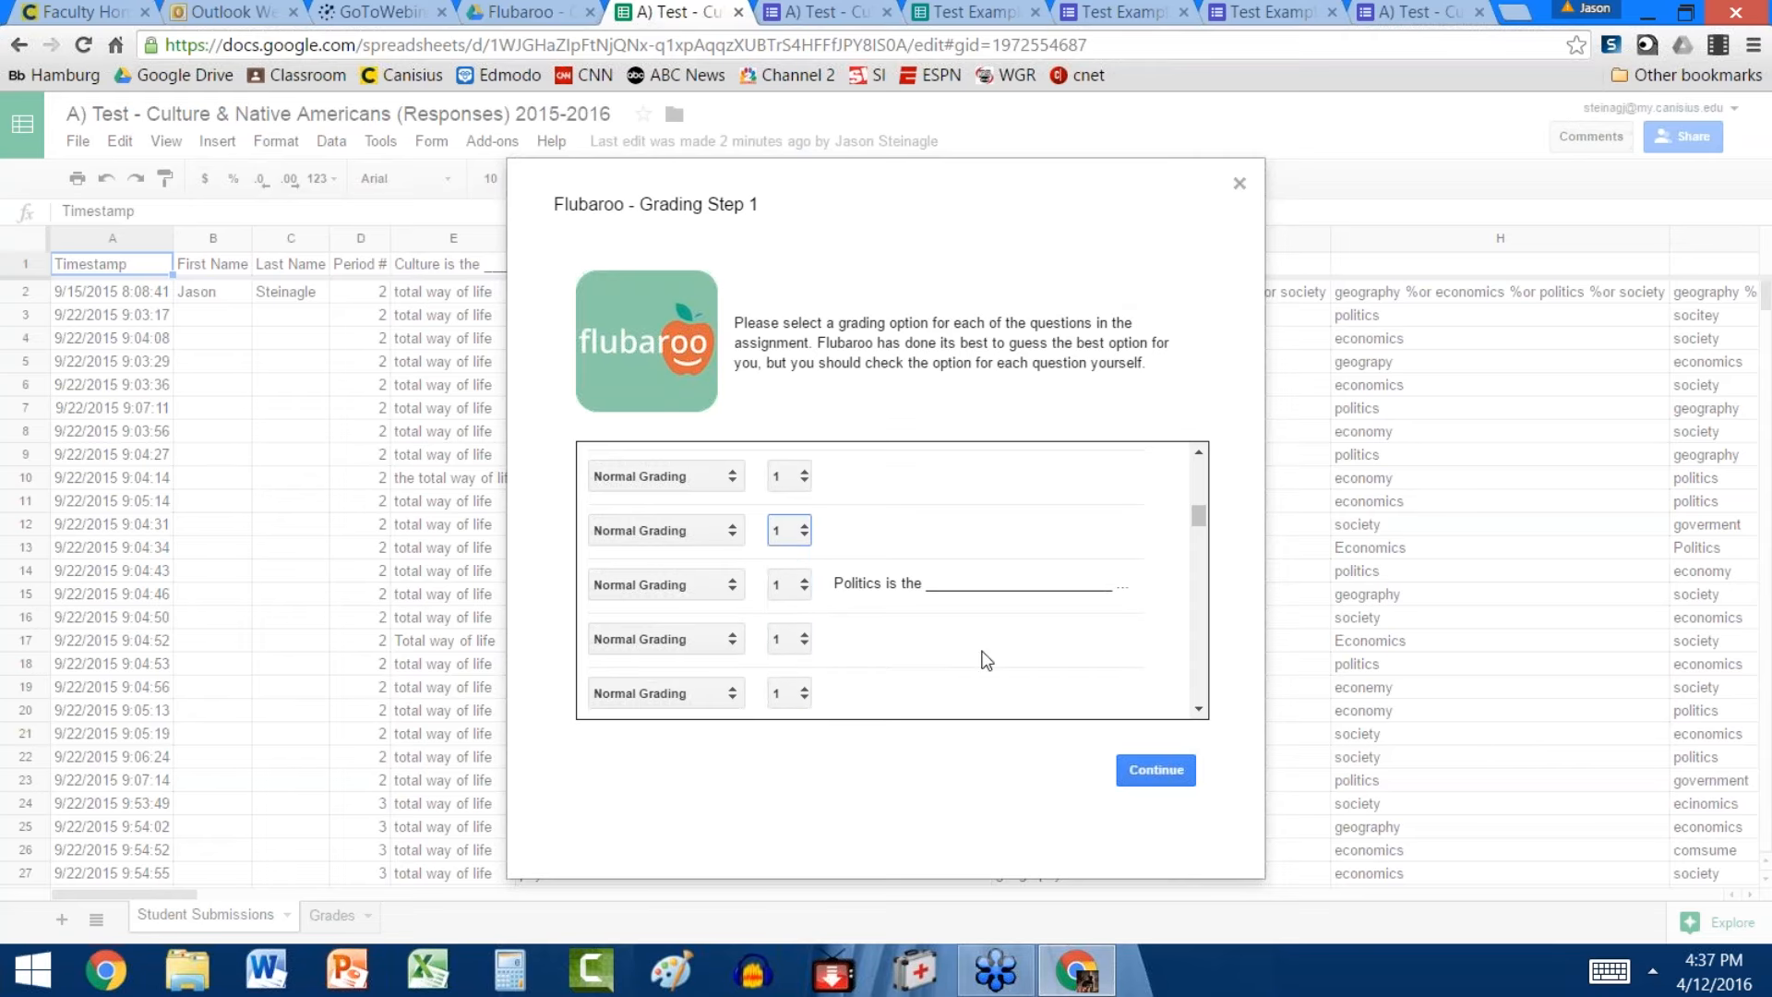
Set the Current Events and Riddle questions near the end of the question list to Skip Grading
left_click(1198, 708)
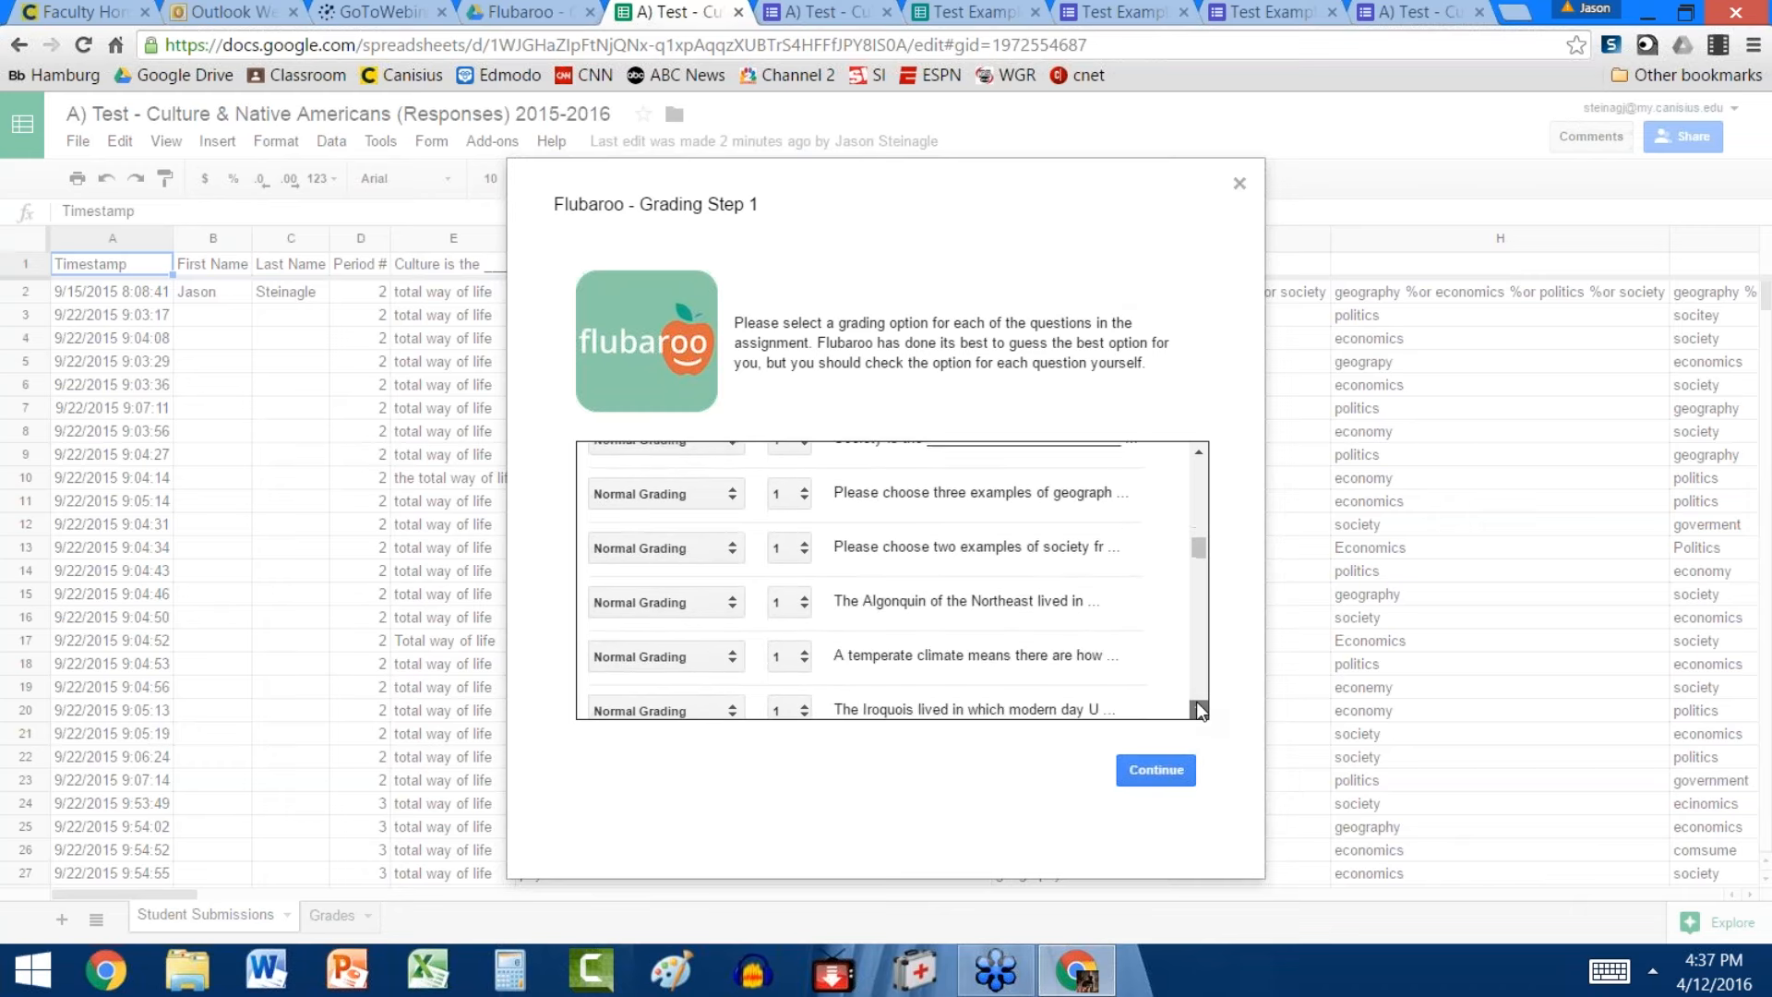
left_click(1198, 709)
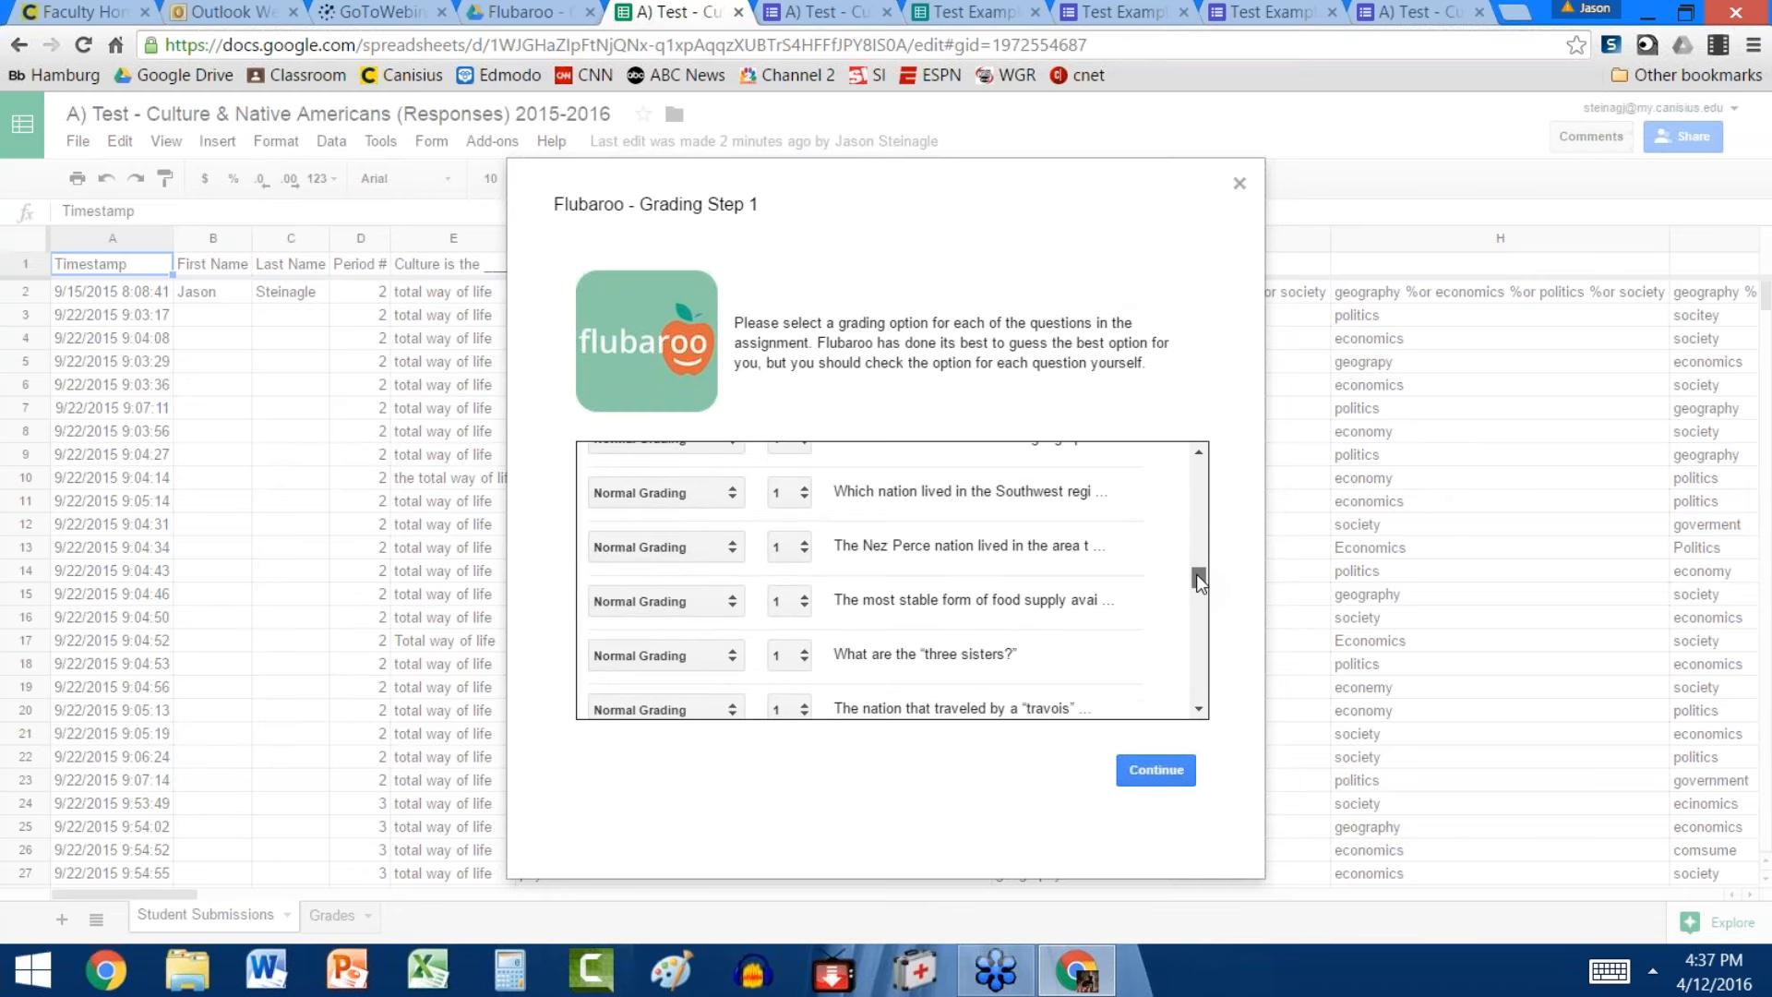
left_click_drag(1198, 576, 1194, 781)
left_click_drag(1202, 577, 1200, 707)
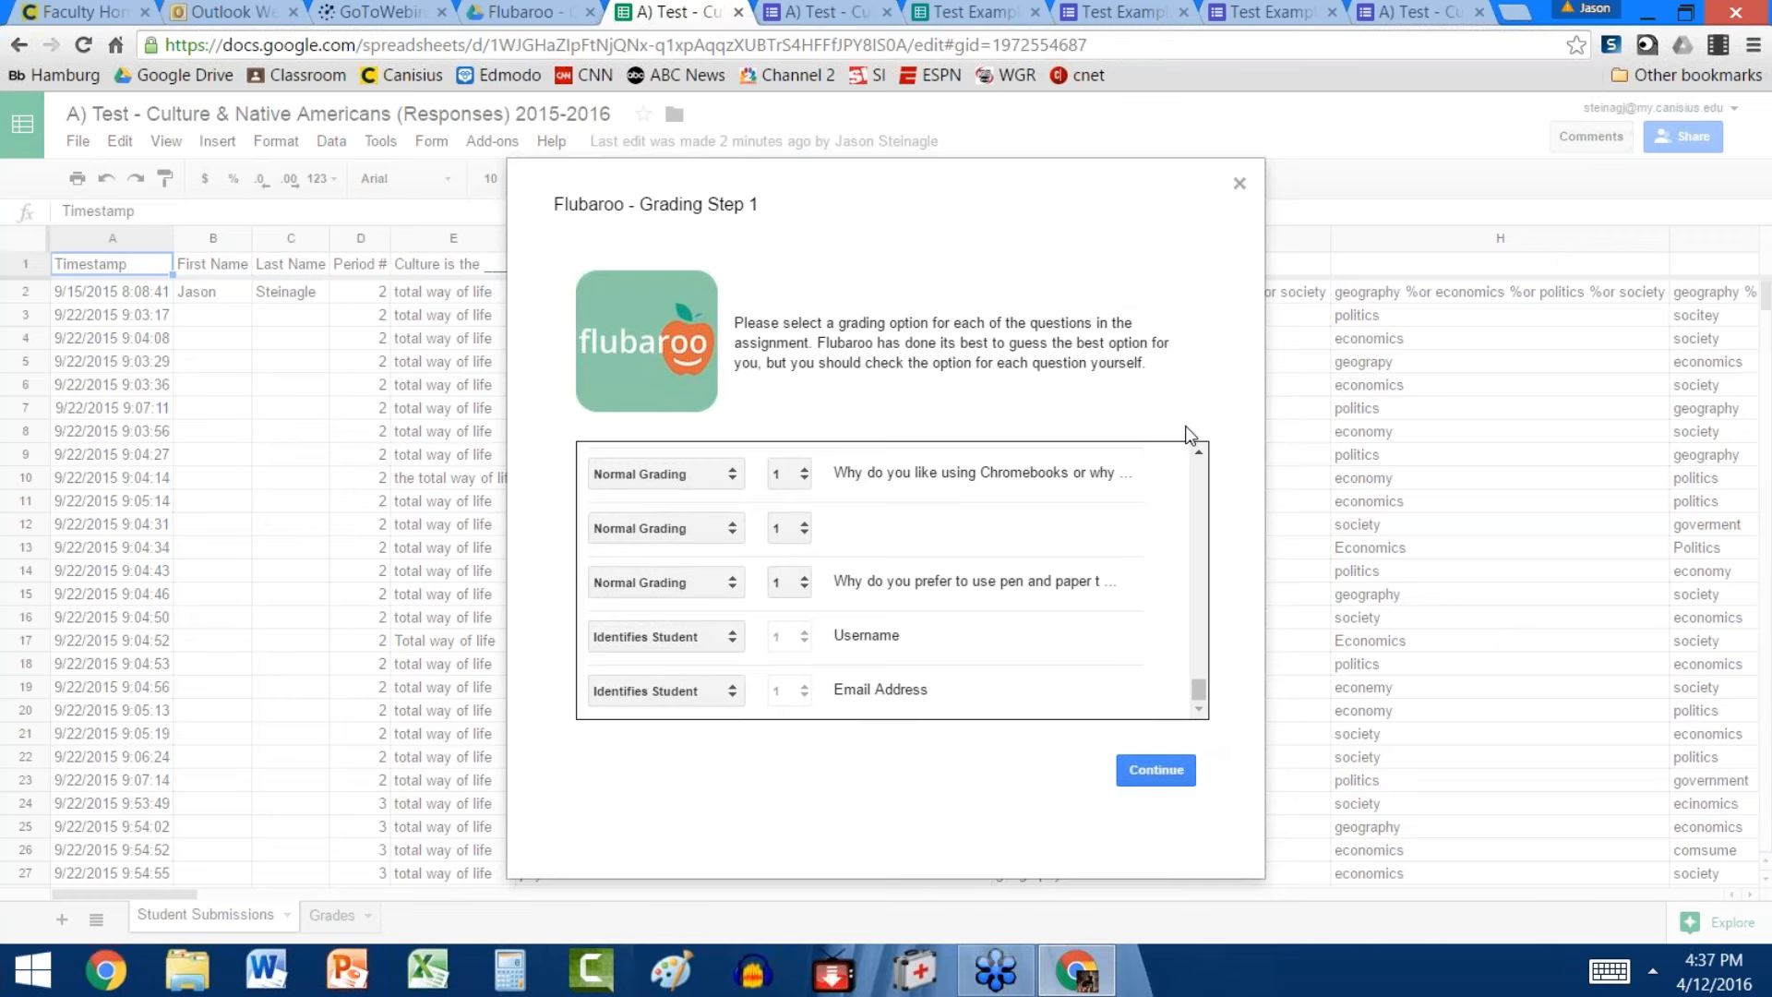
left_click(1199, 452)
left_click(1199, 452)
left_click(1199, 452)
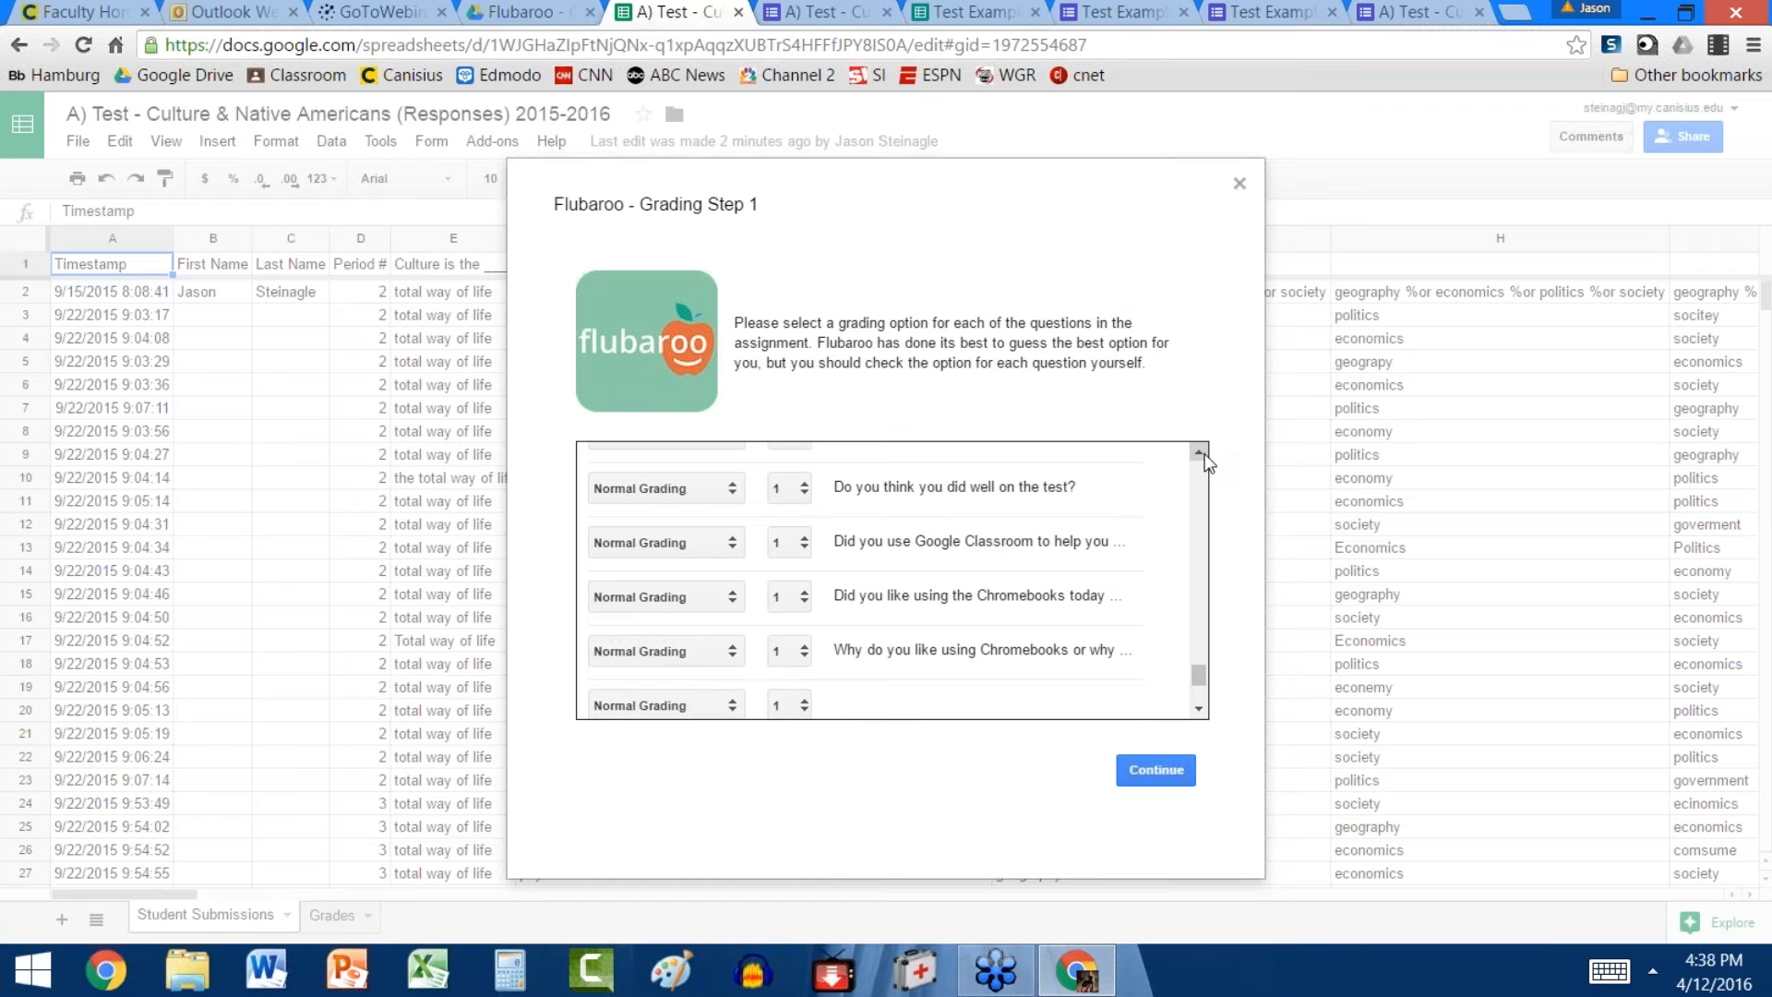
left_click(1199, 452)
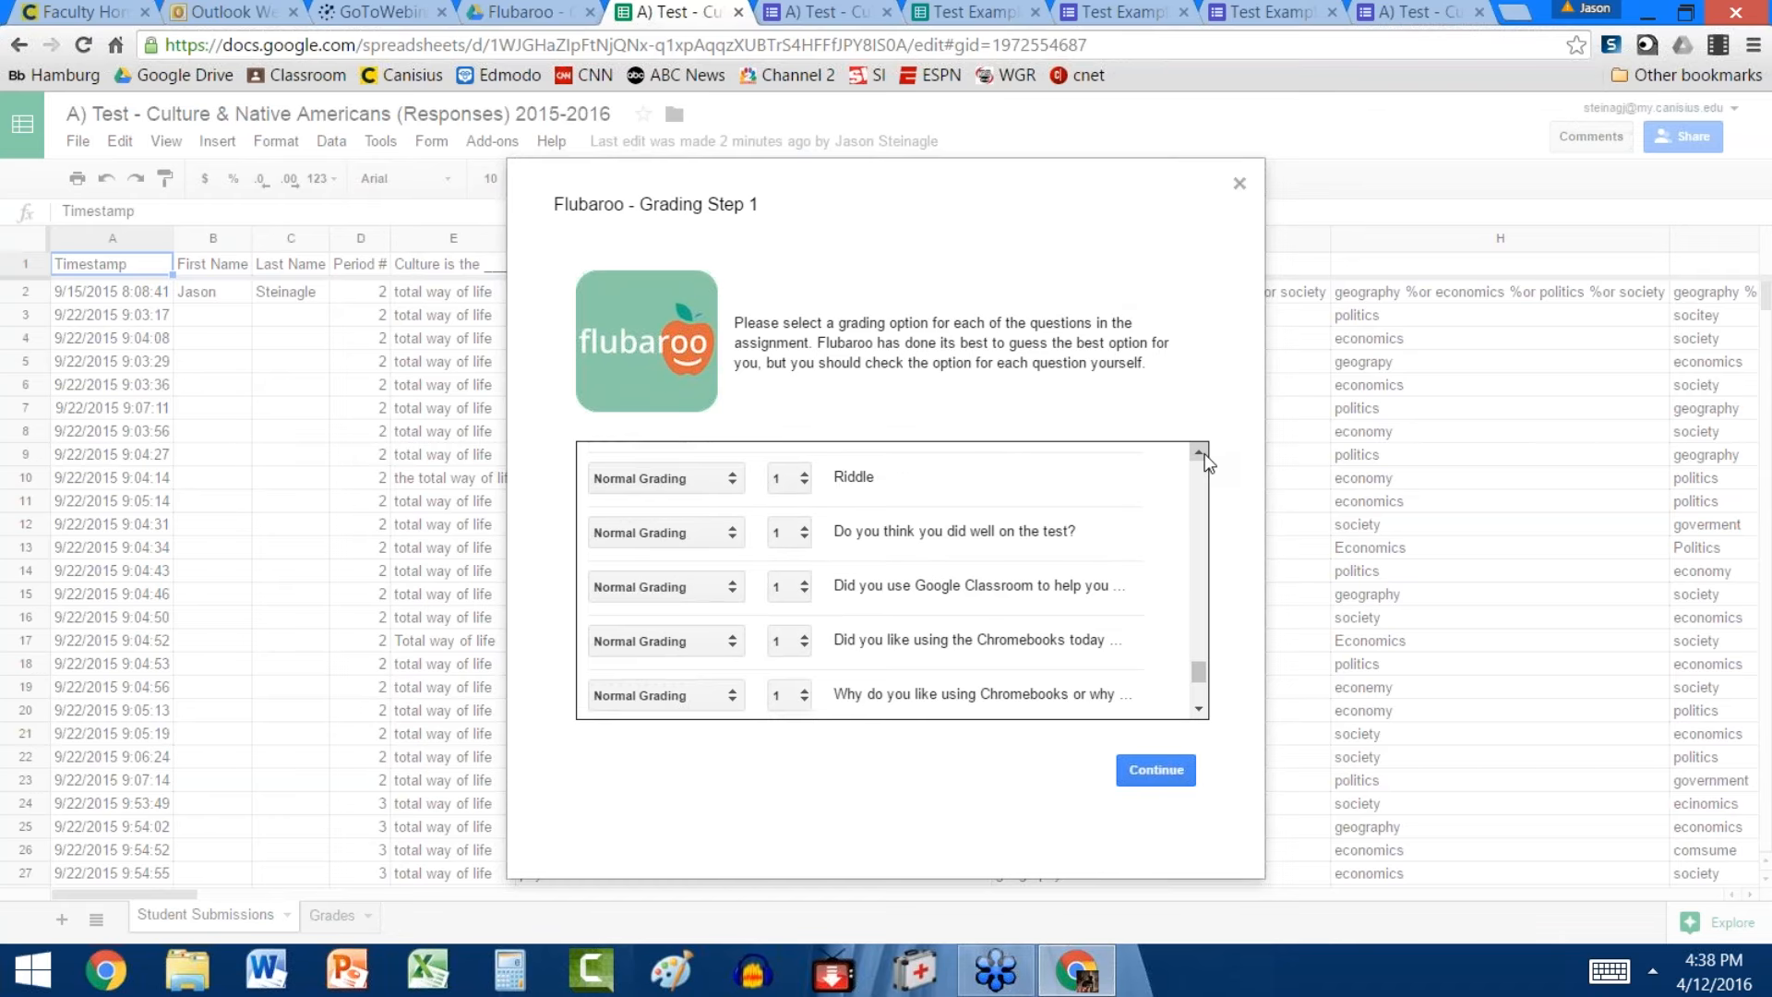
left_click(1199, 452)
left_click(1199, 452)
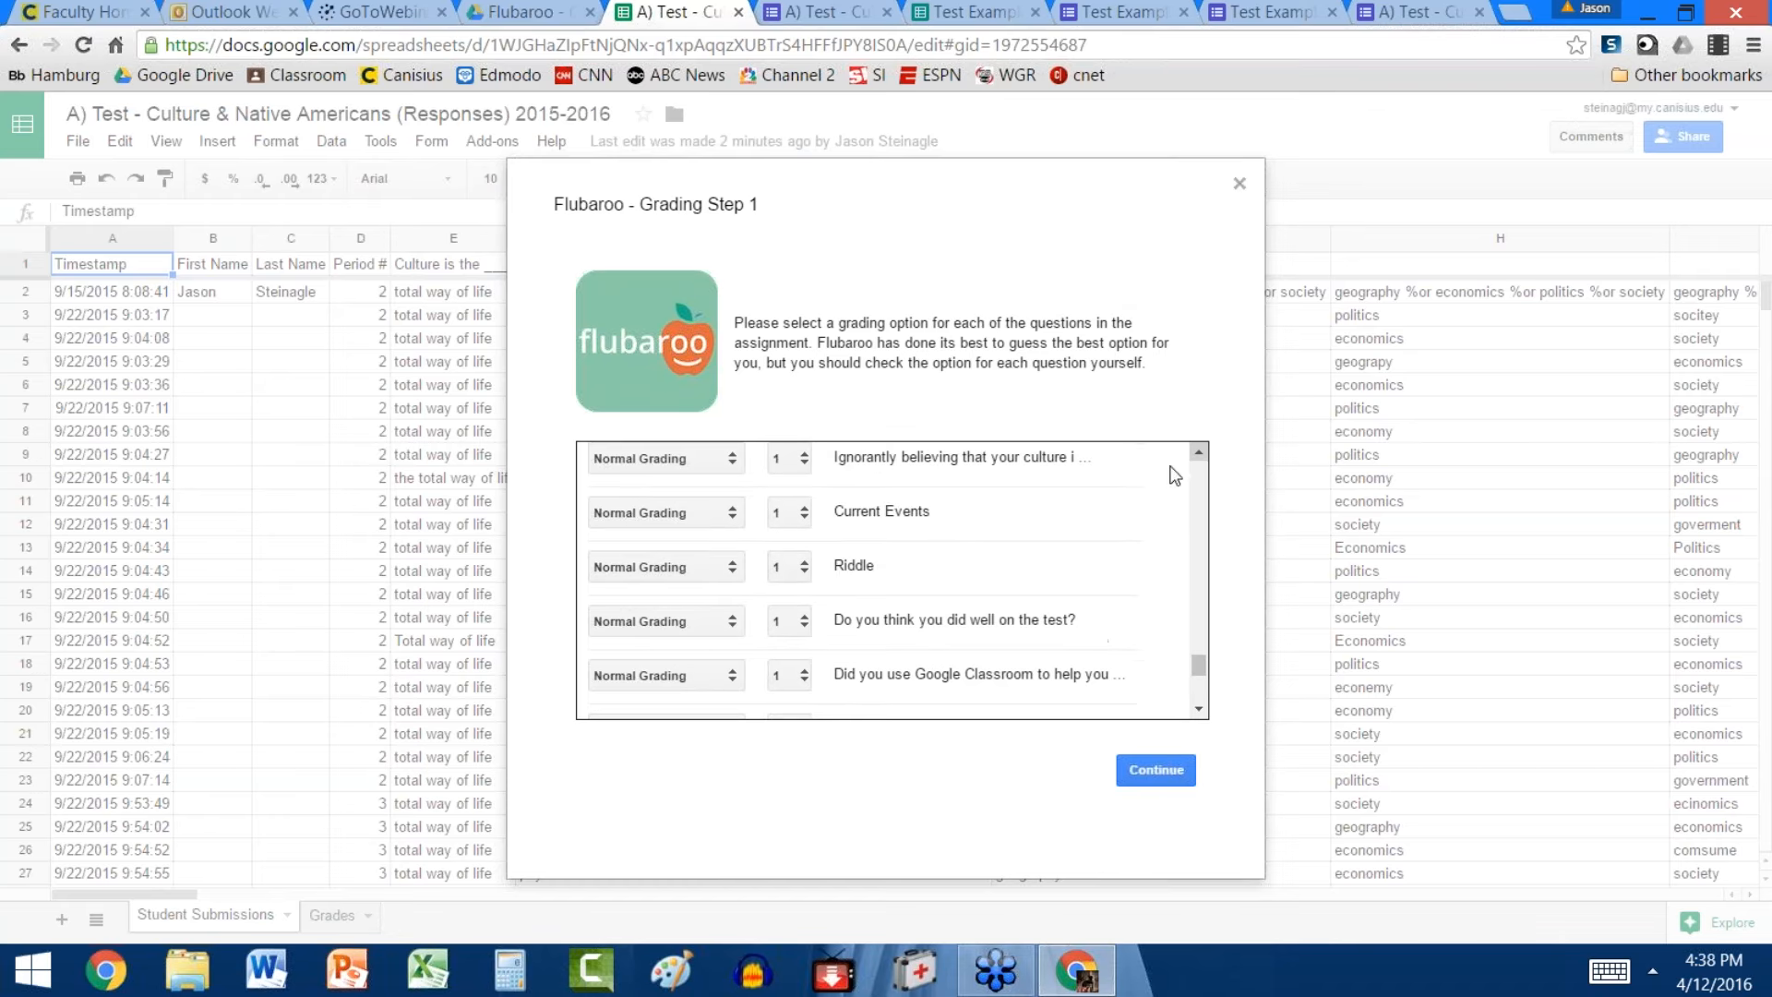
left_click(731, 513)
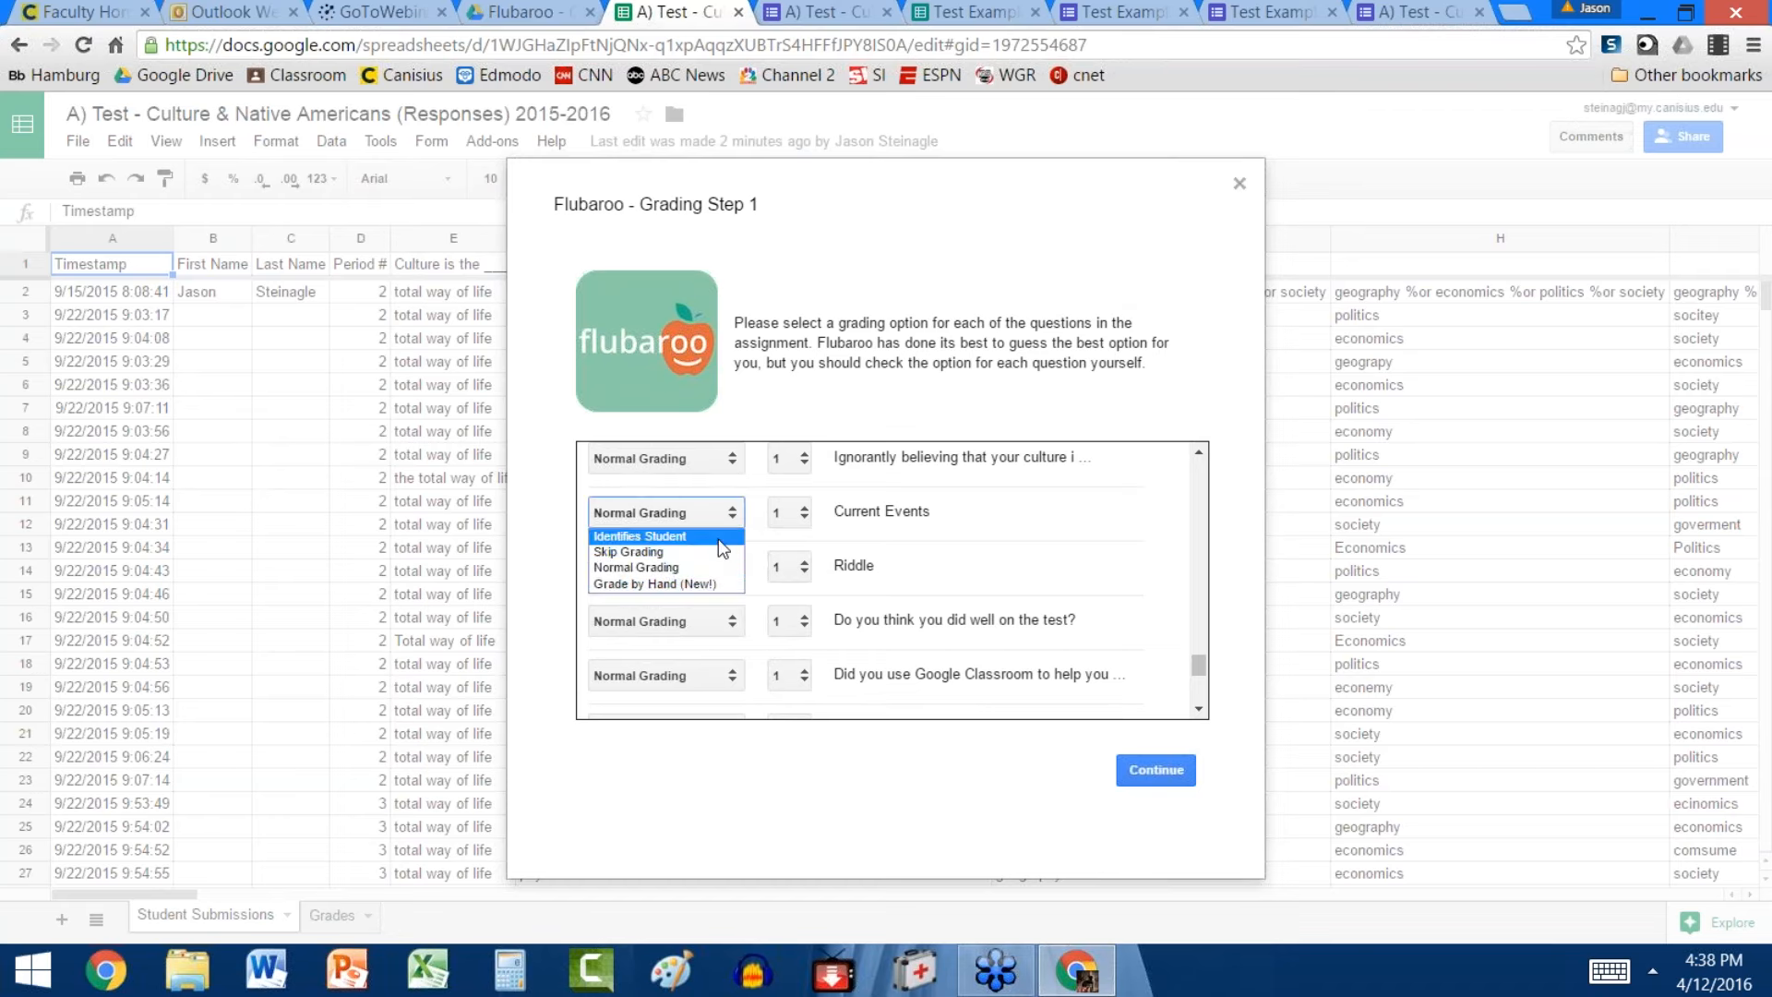
left_click(717, 544)
left_click(735, 566)
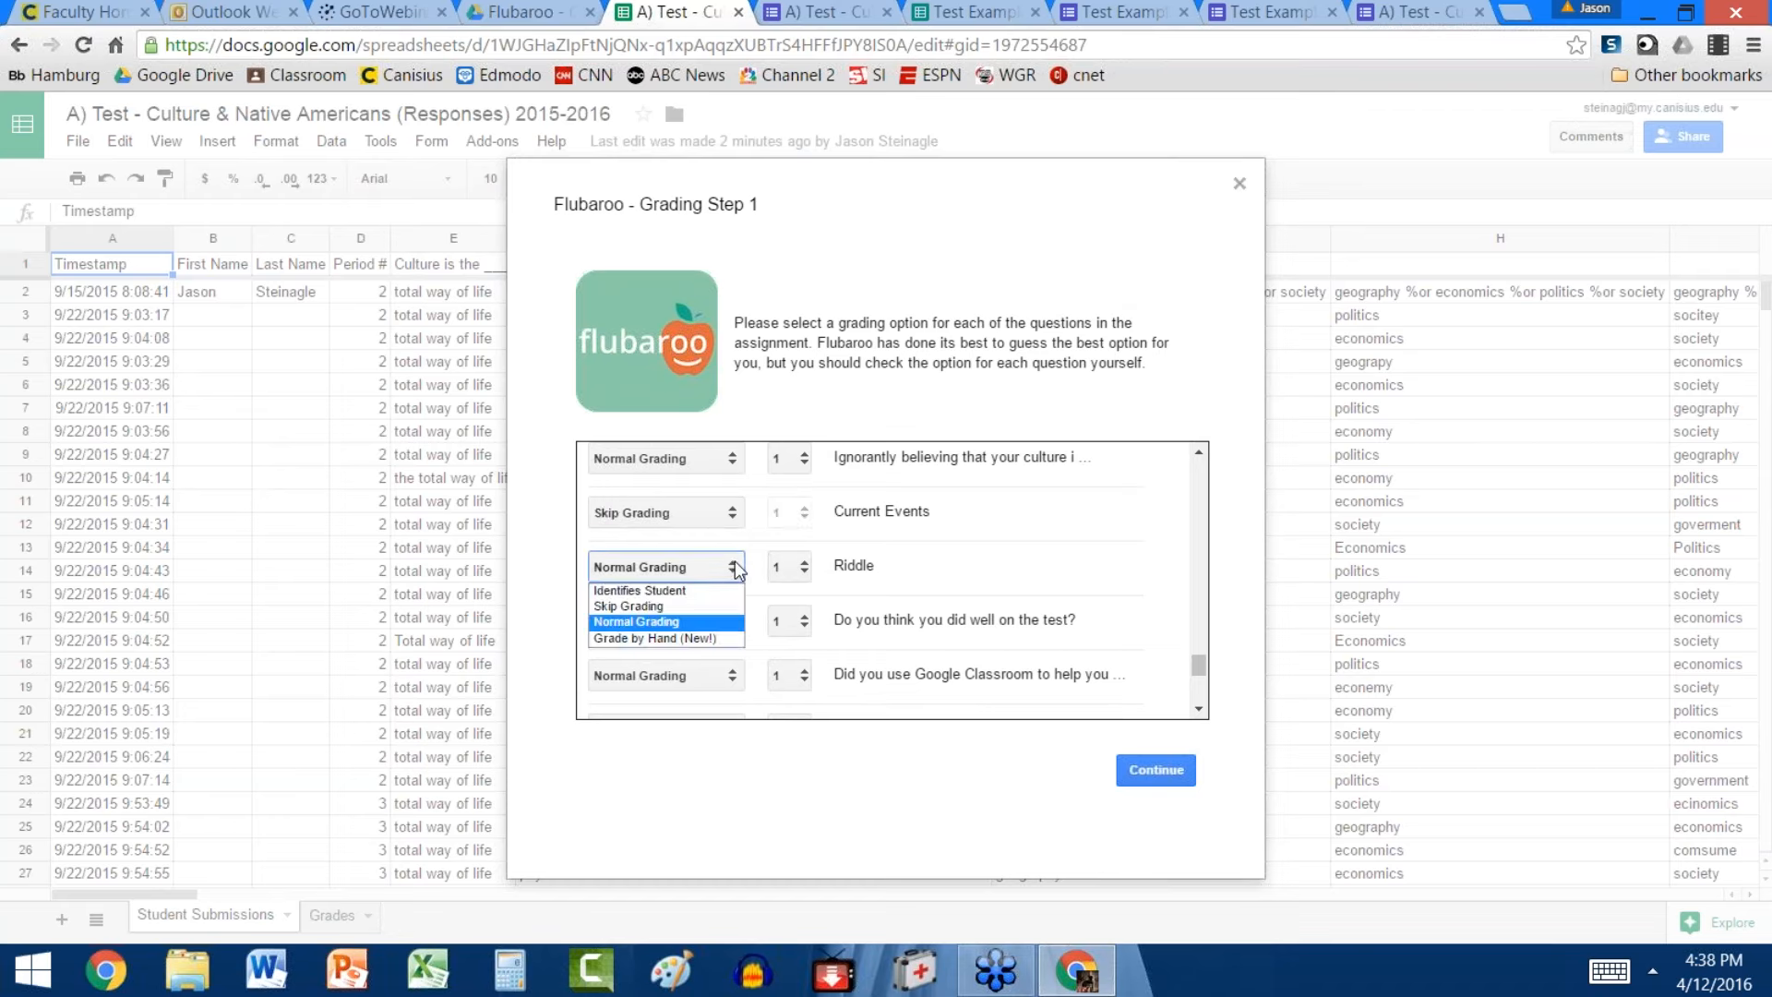
left_click(708, 605)
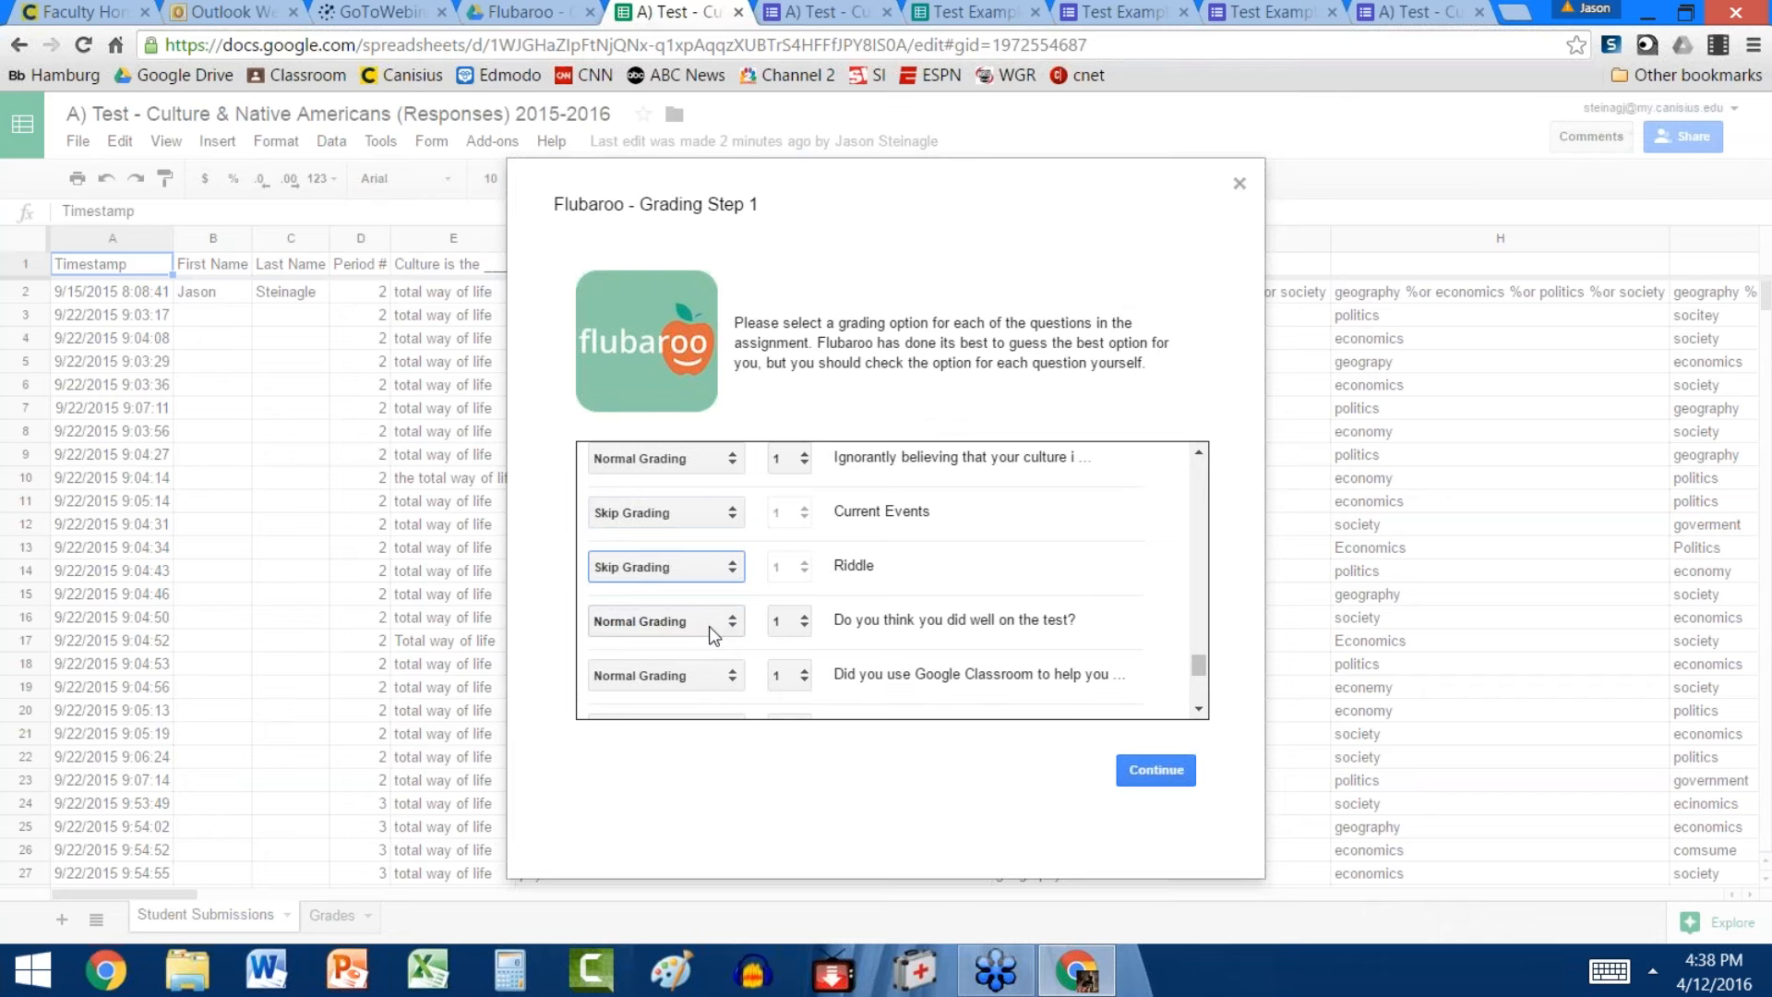
Set the four closing survey questions, from "Do you think you did well on the test?" through why they like using Chromebooks, to Skip Grading
left_click(710, 625)
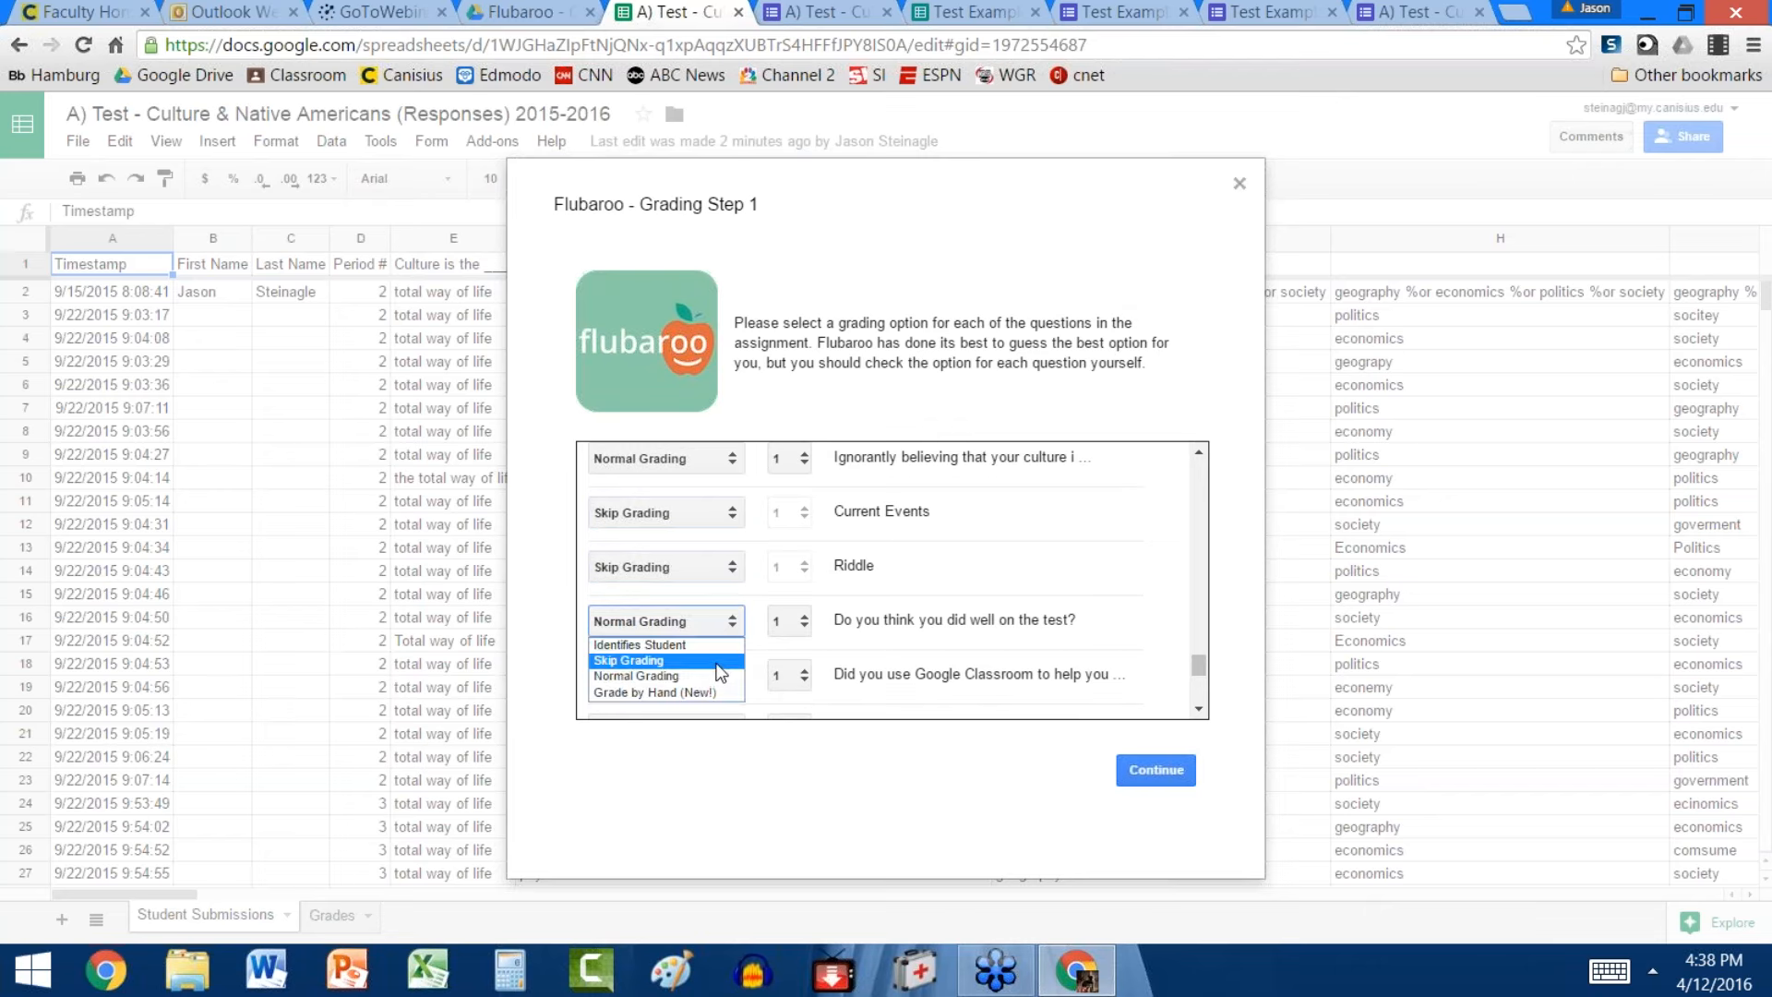
left_click(717, 662)
left_click(729, 673)
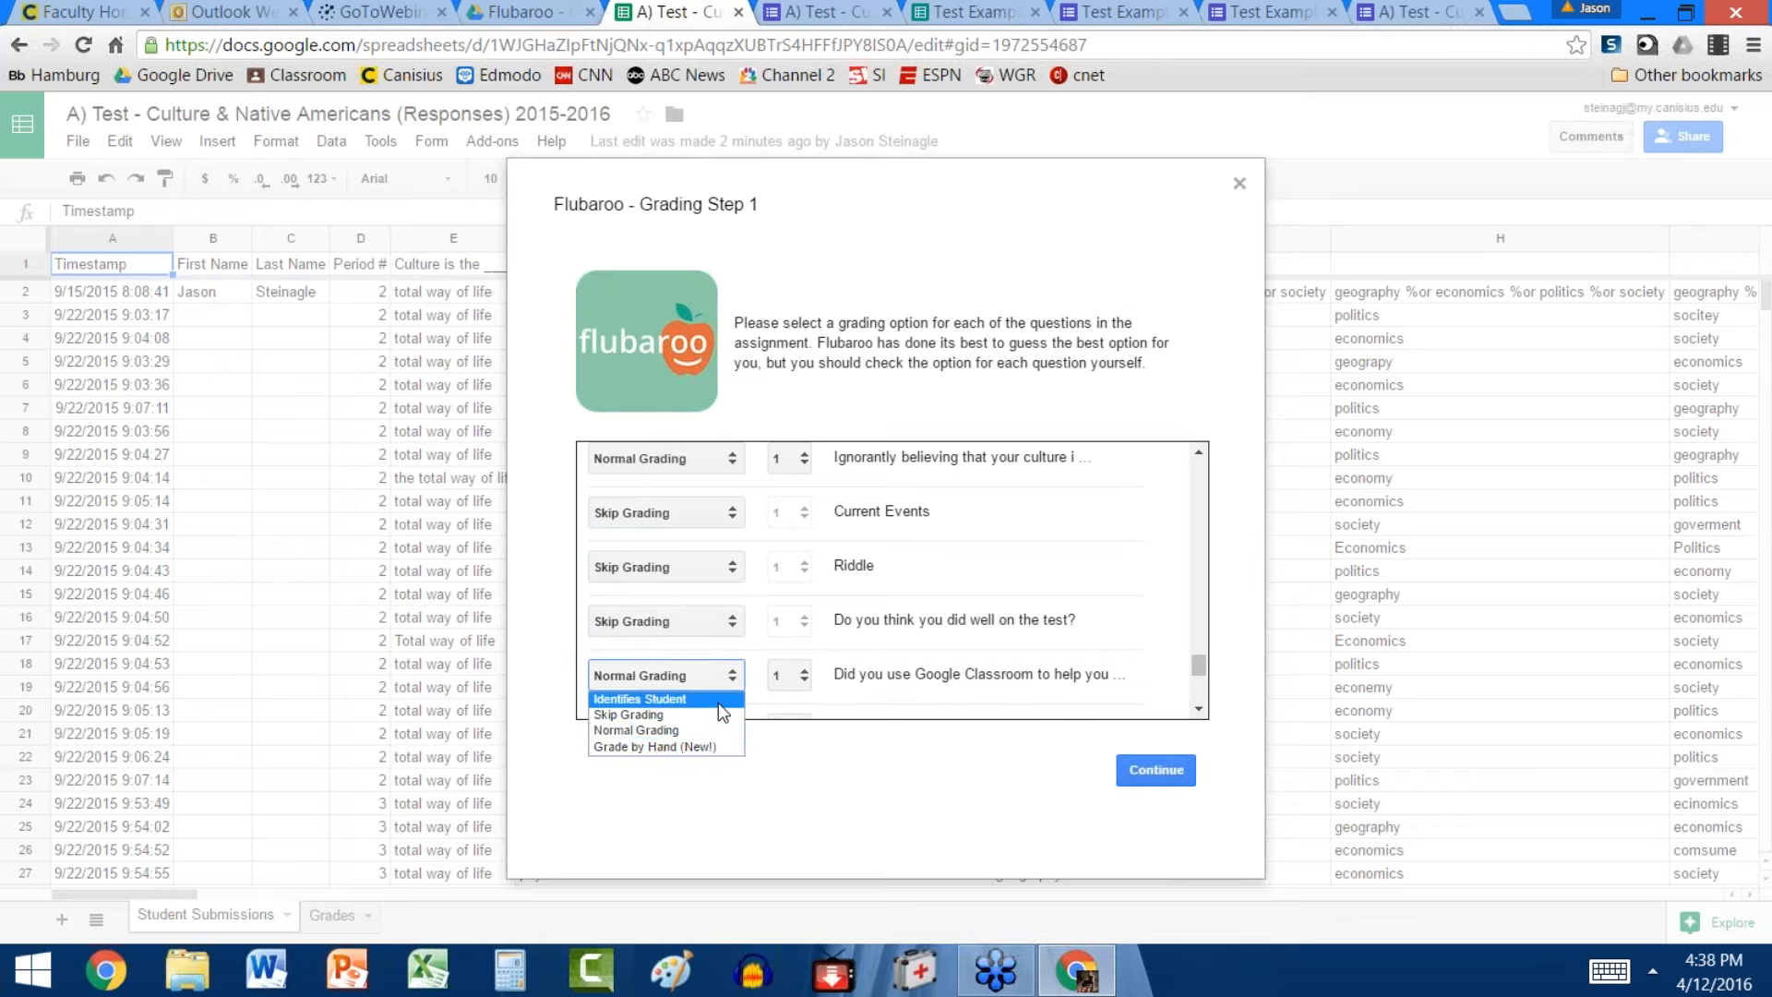
left_click(711, 715)
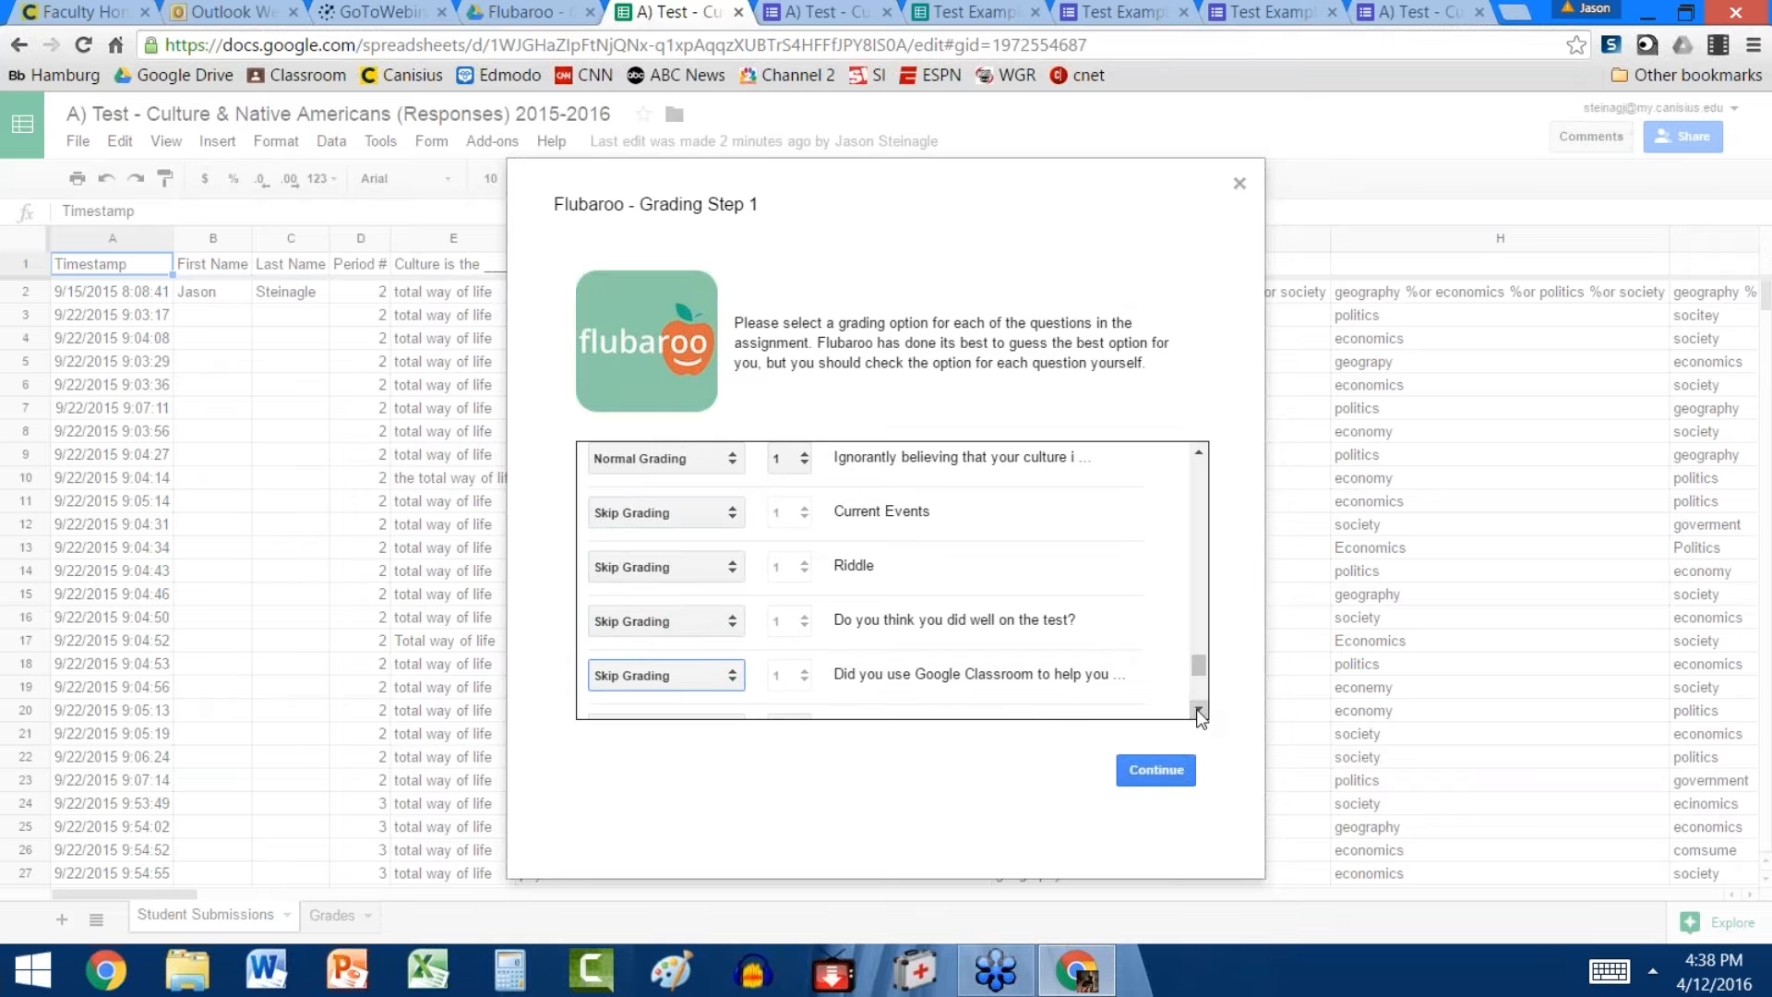
scroll(1197, 712, "down", 3)
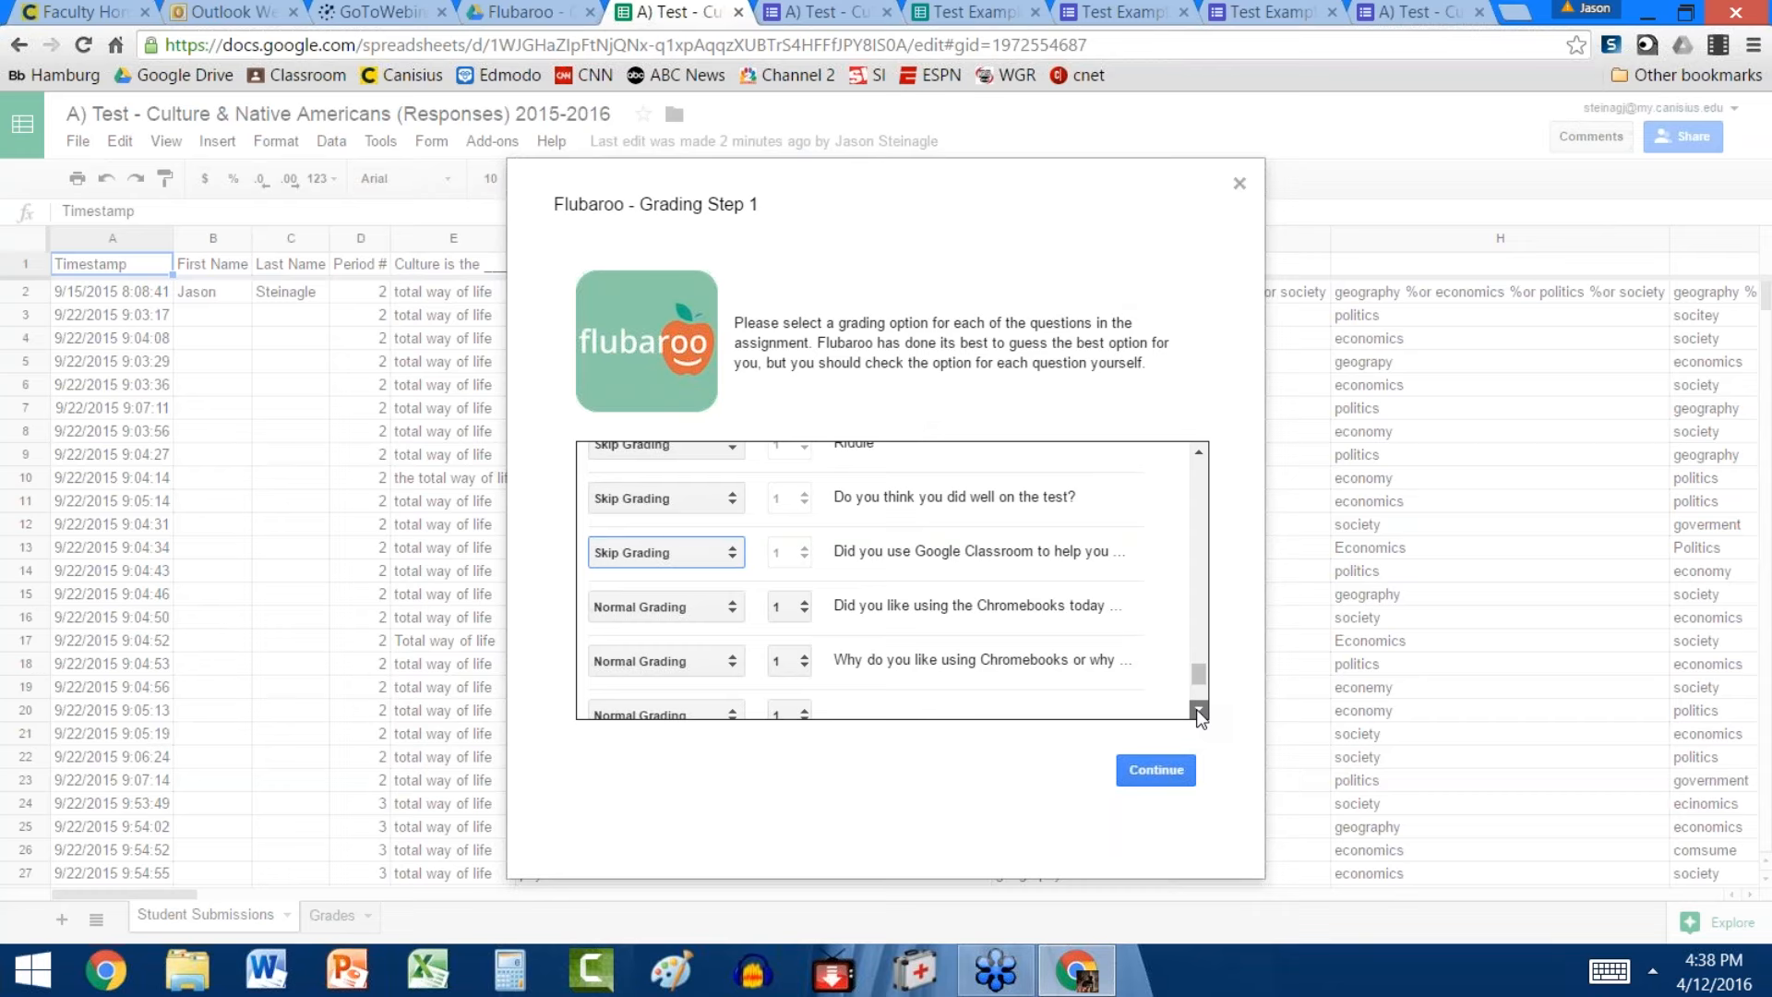
left_click(724, 607)
left_click(730, 639)
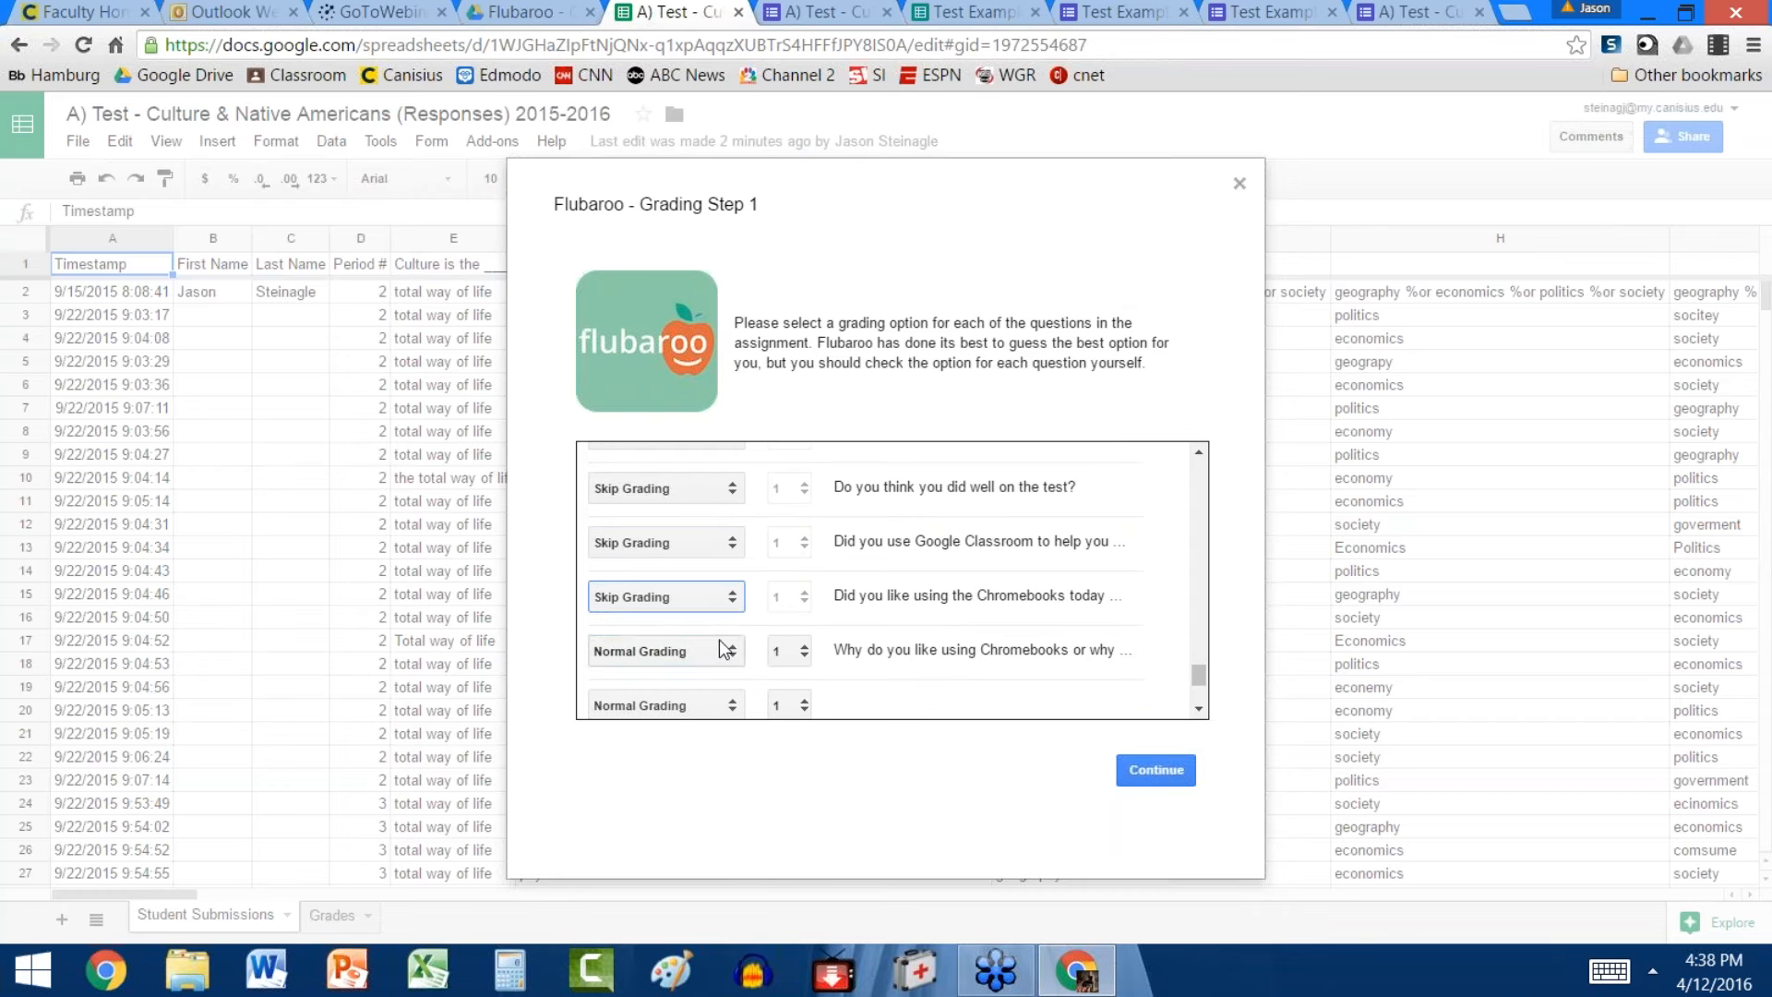
left_click(736, 661)
left_click(718, 692)
Continue to Grading Step 2, keep the September 15, 2015 submission as the answer key, and run the grading
left_click(1163, 770)
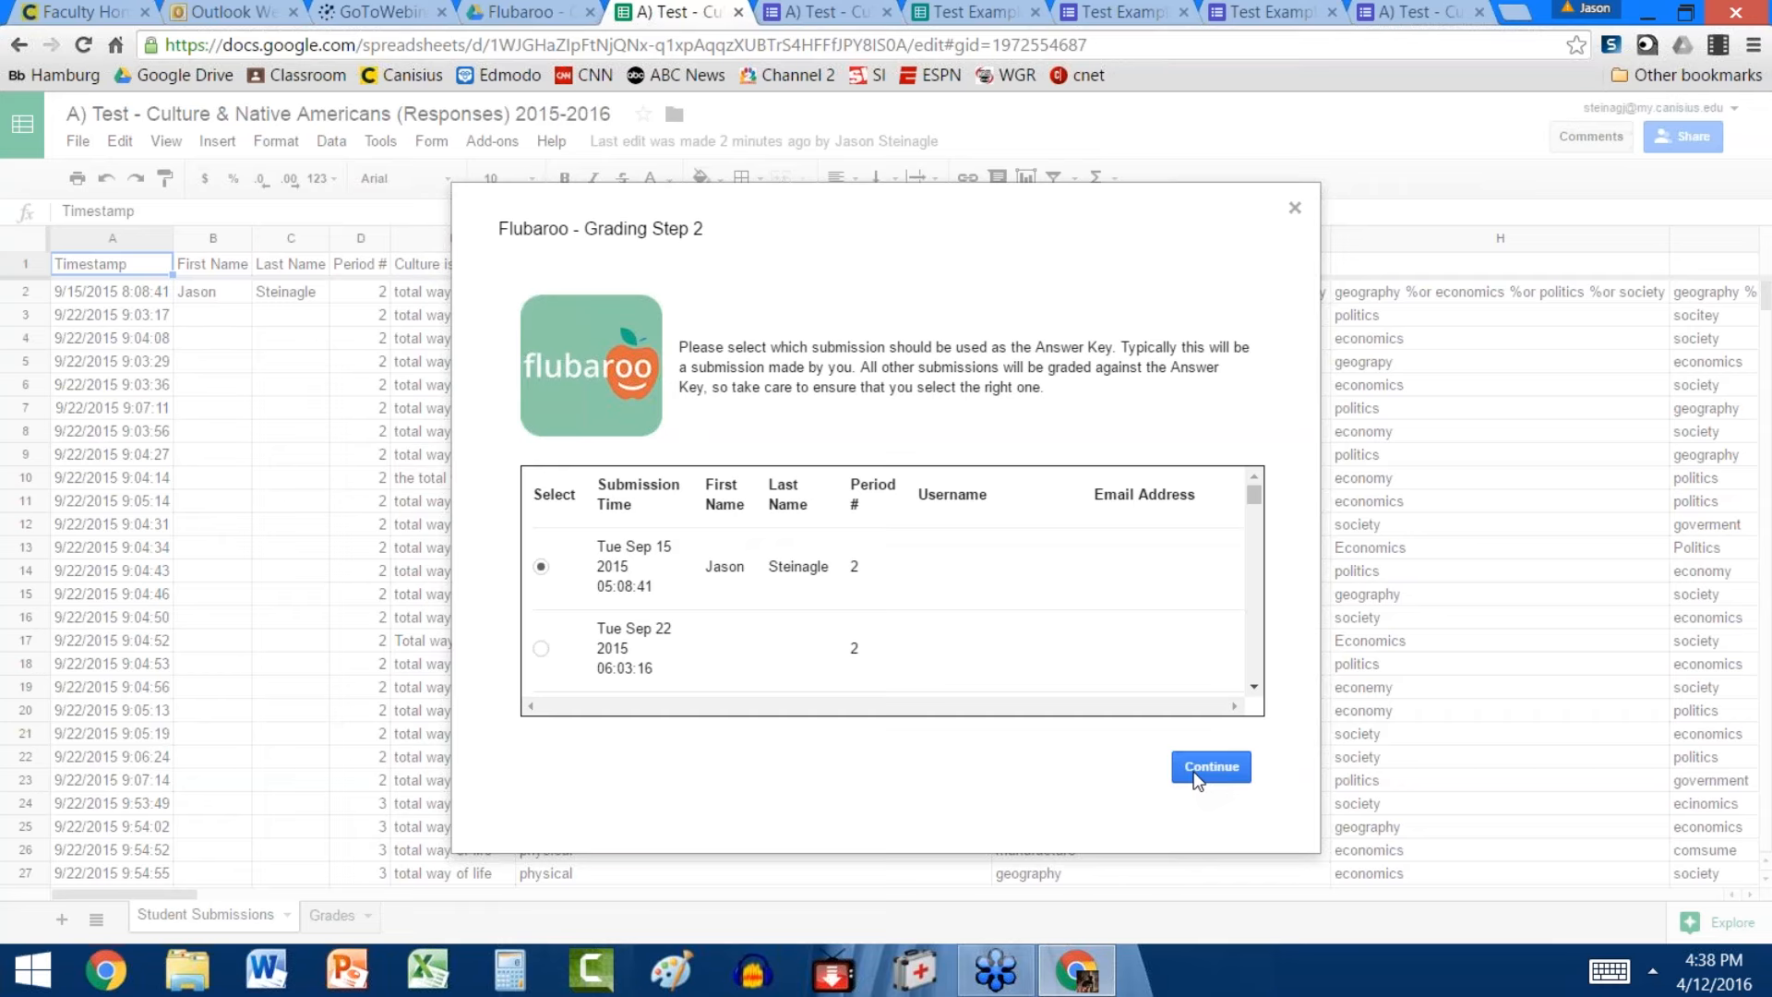
left_click(1197, 772)
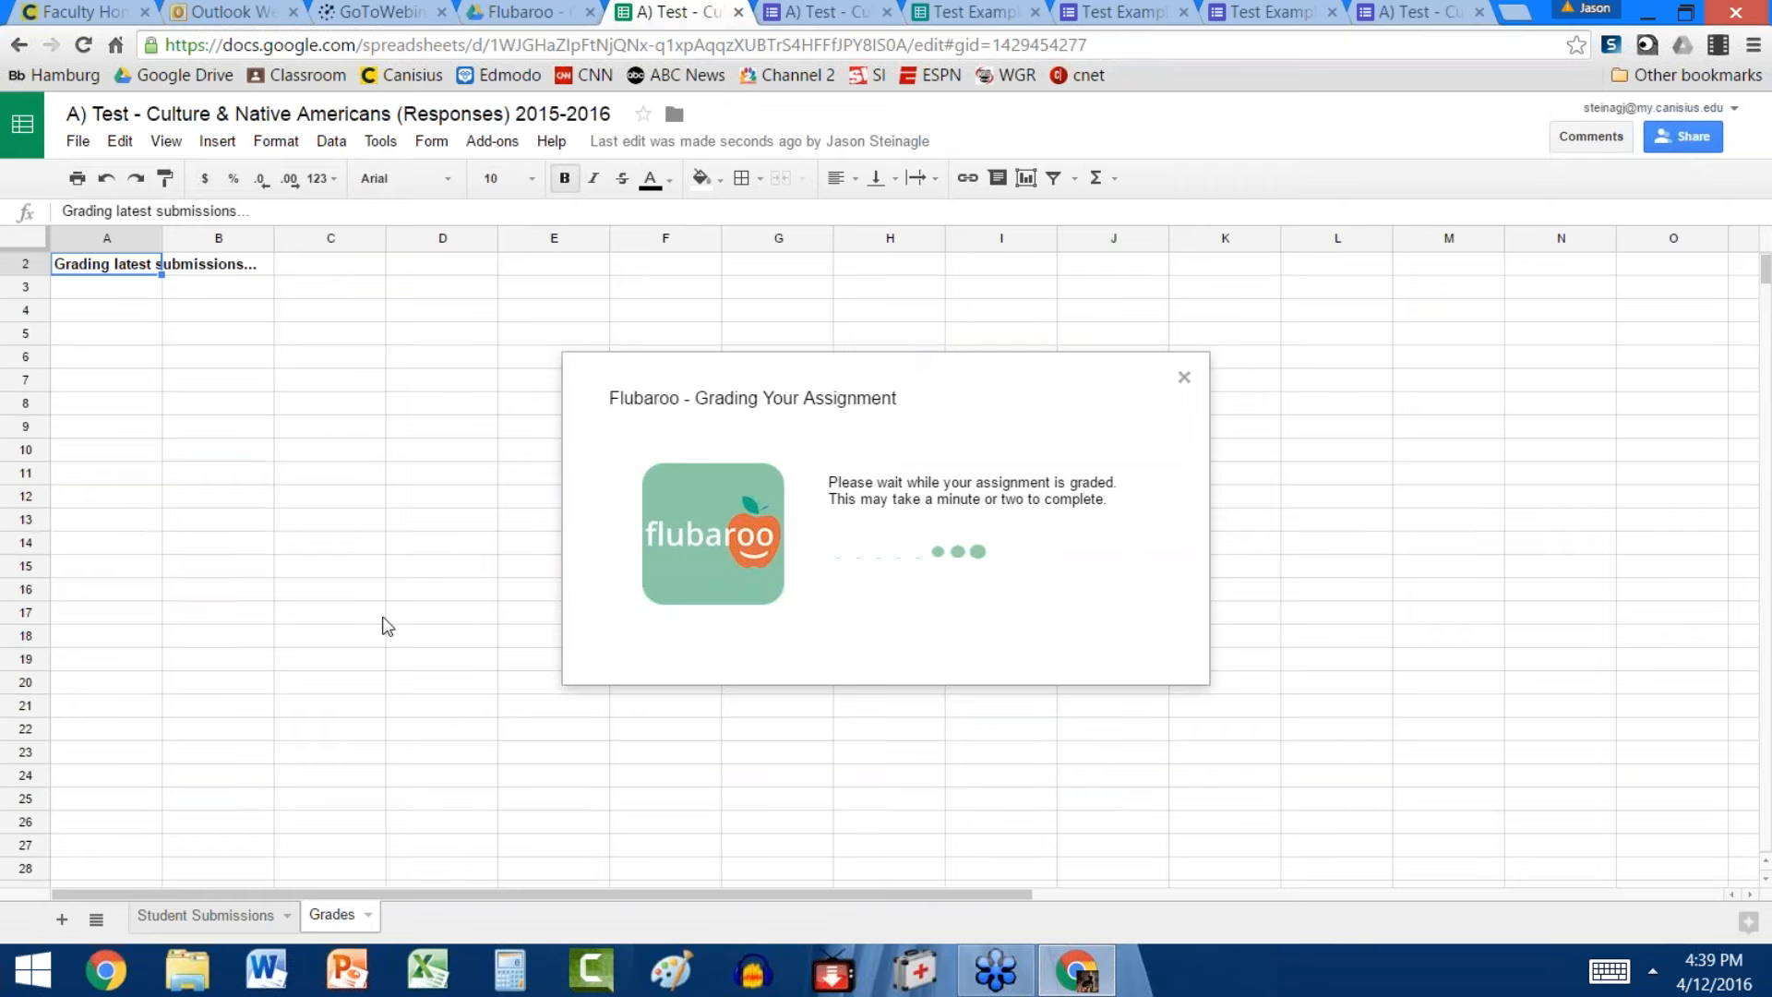
Compare the Student Submissions and Grades sheets while Flubaroo grades the assignment
left_click(213, 928)
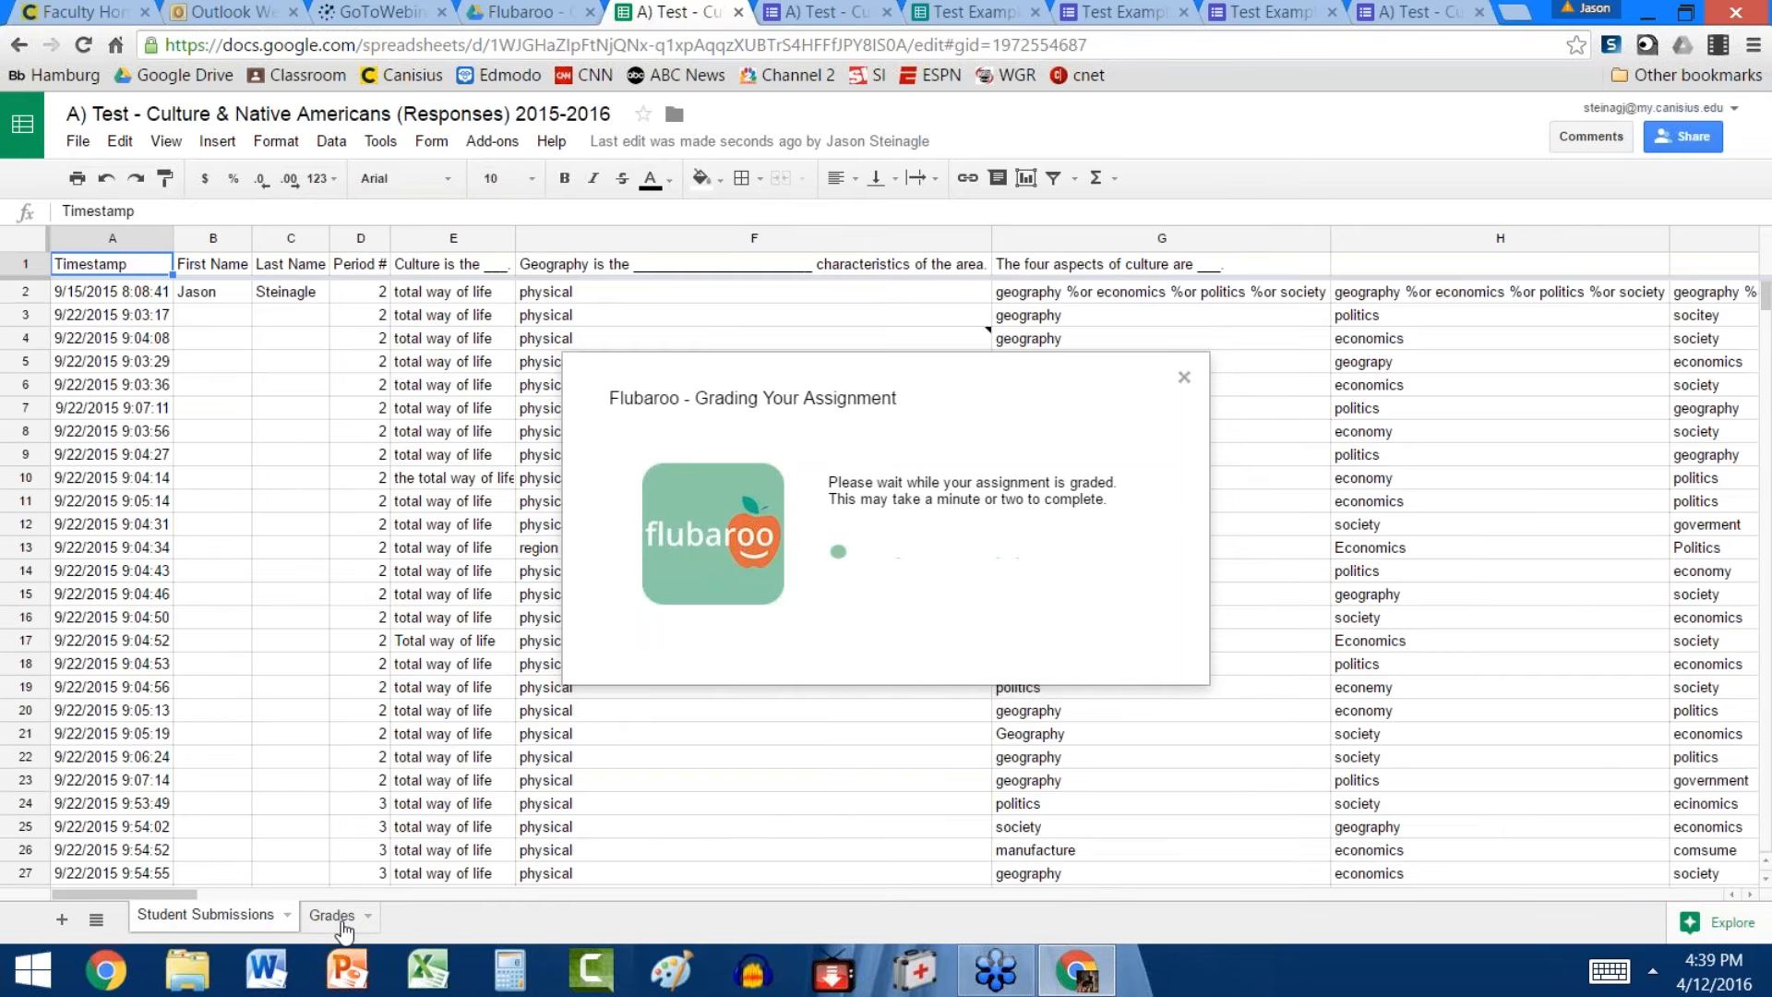
left_click(341, 922)
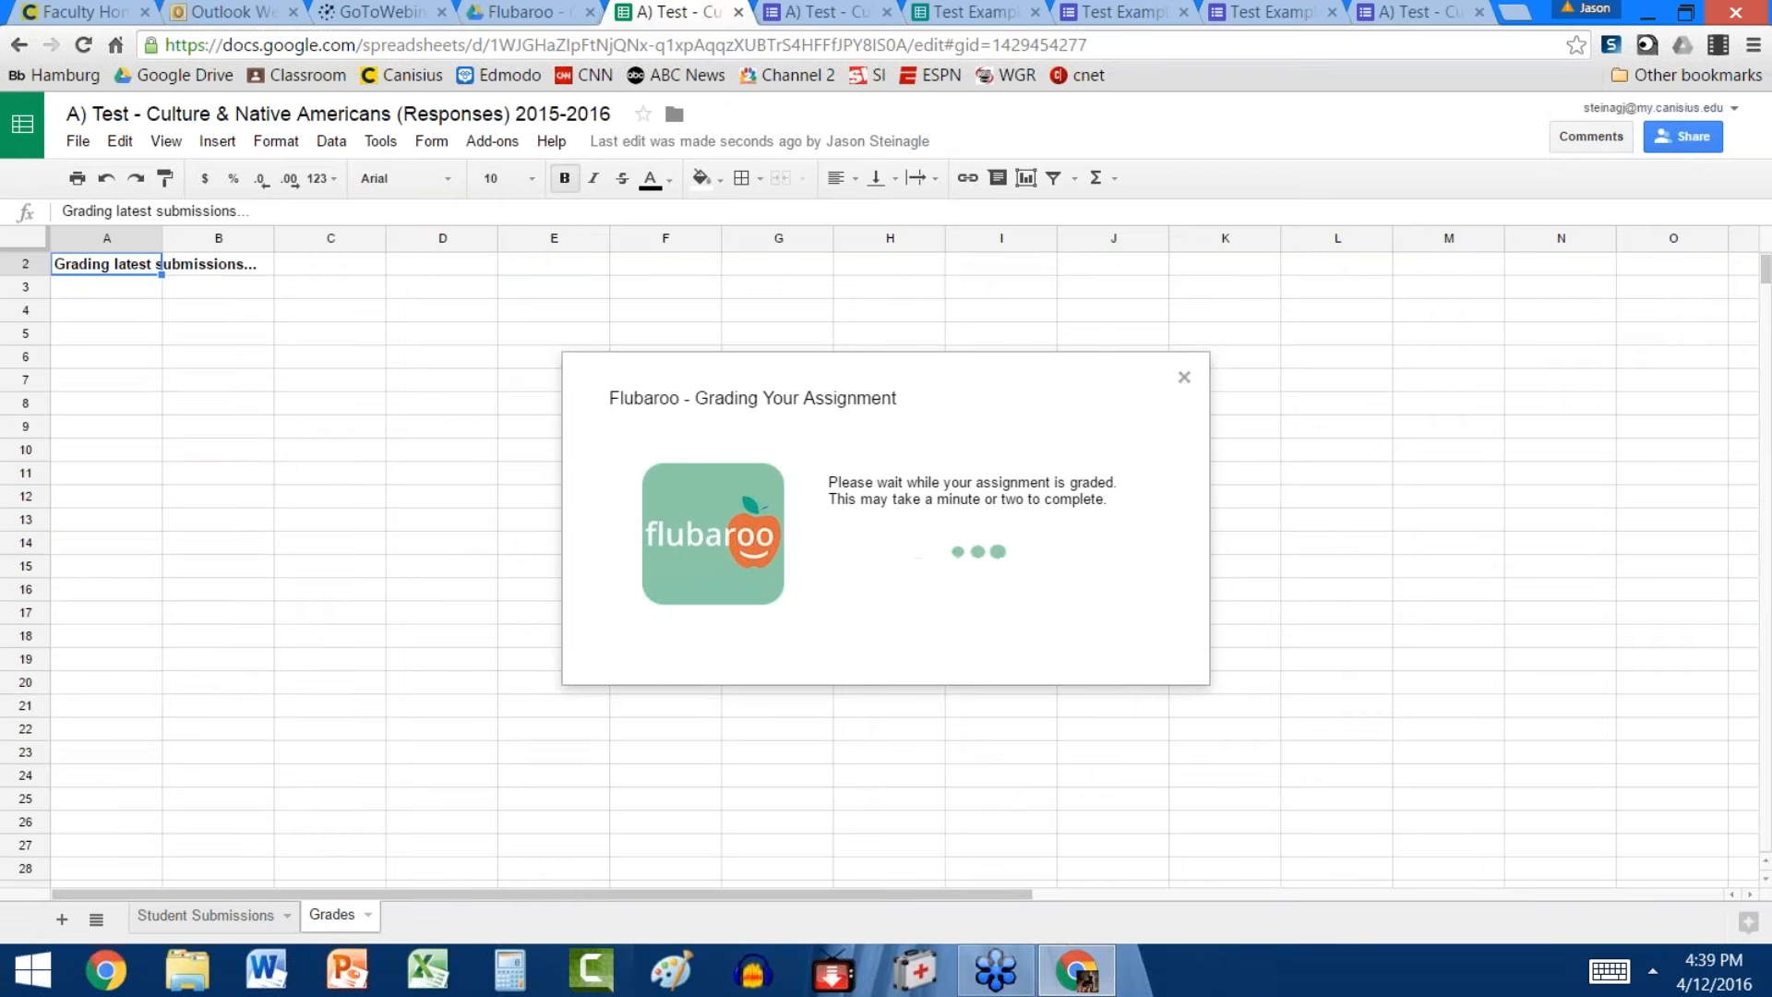
left_click(190, 923)
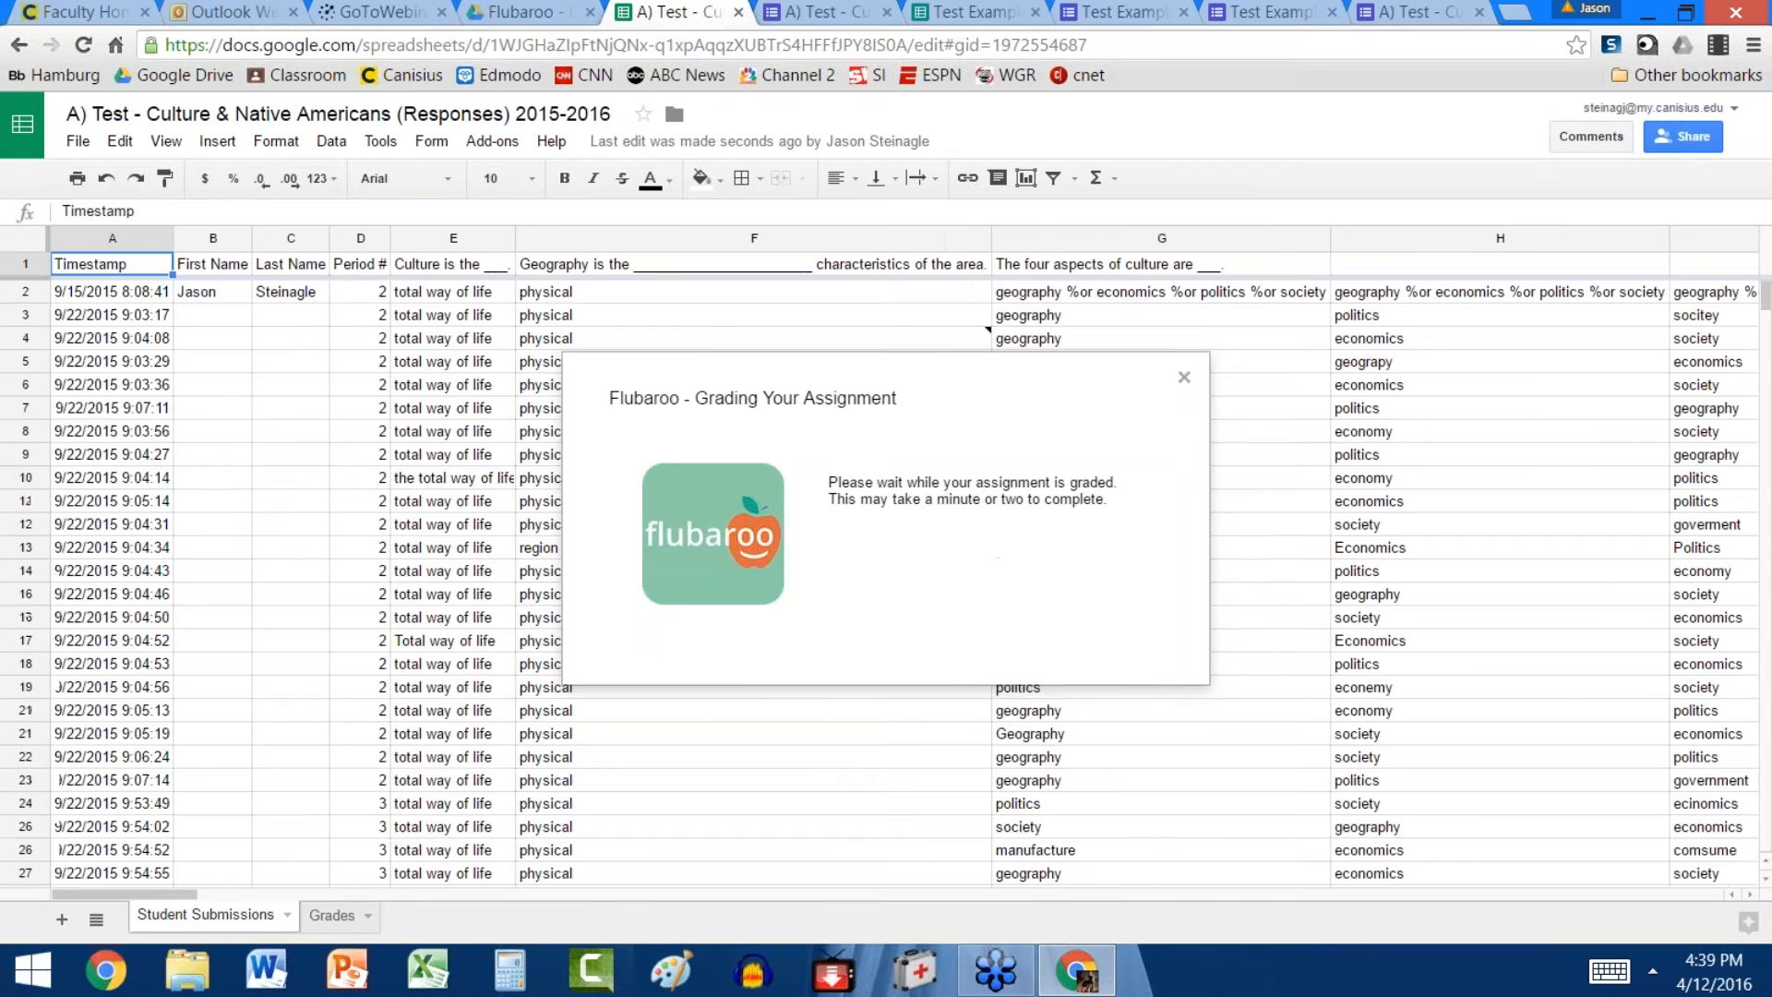
left_click(1108, 301)
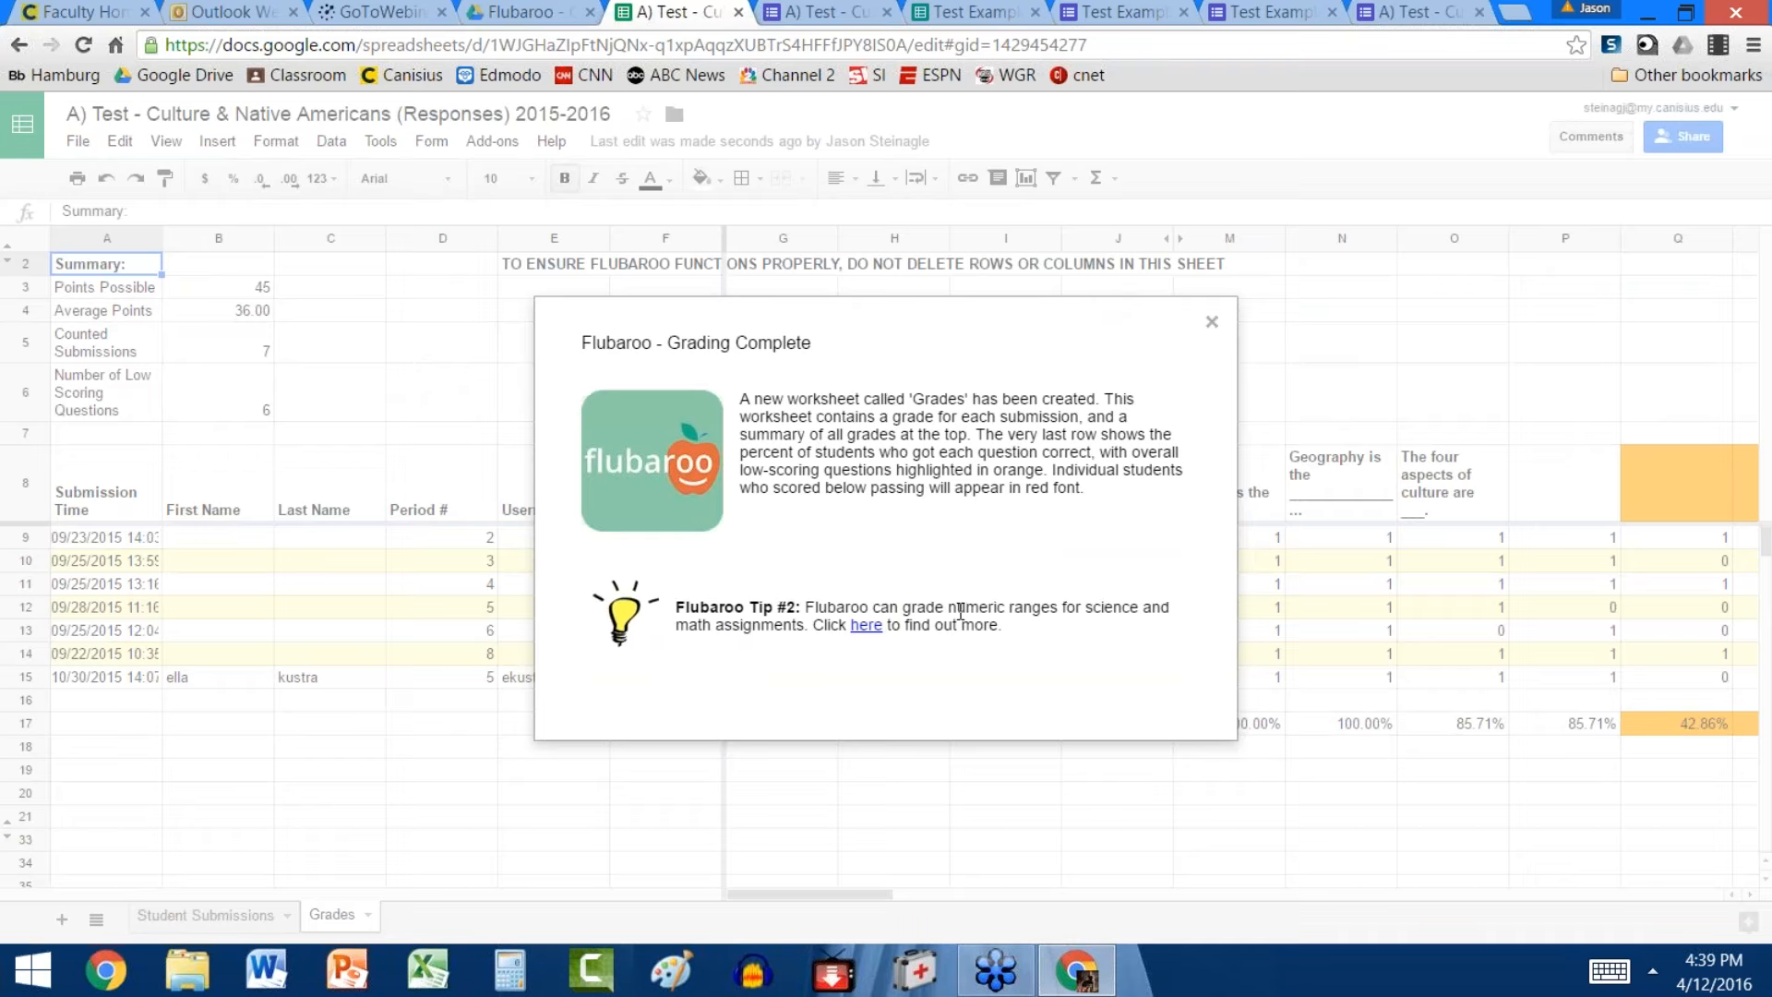
Read Flubaroo's help page on numerical ranges, and dismiss the page and the Grading Complete message
left_click(865, 626)
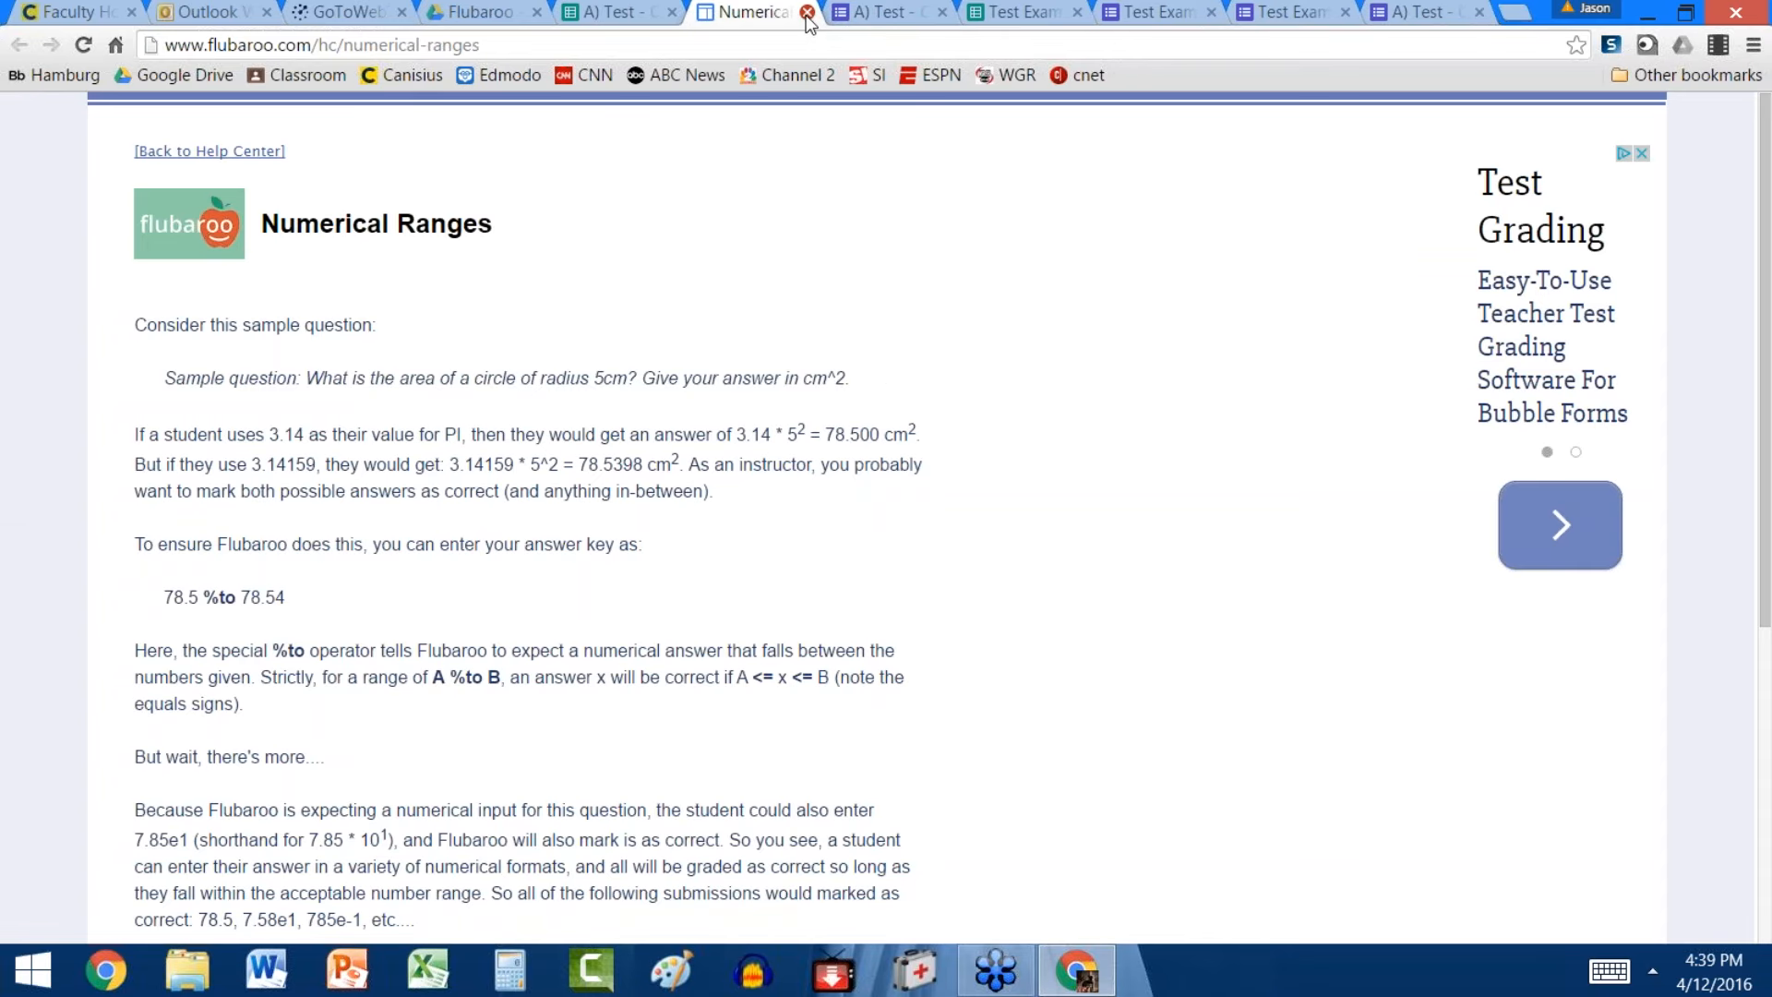
left_click(807, 13)
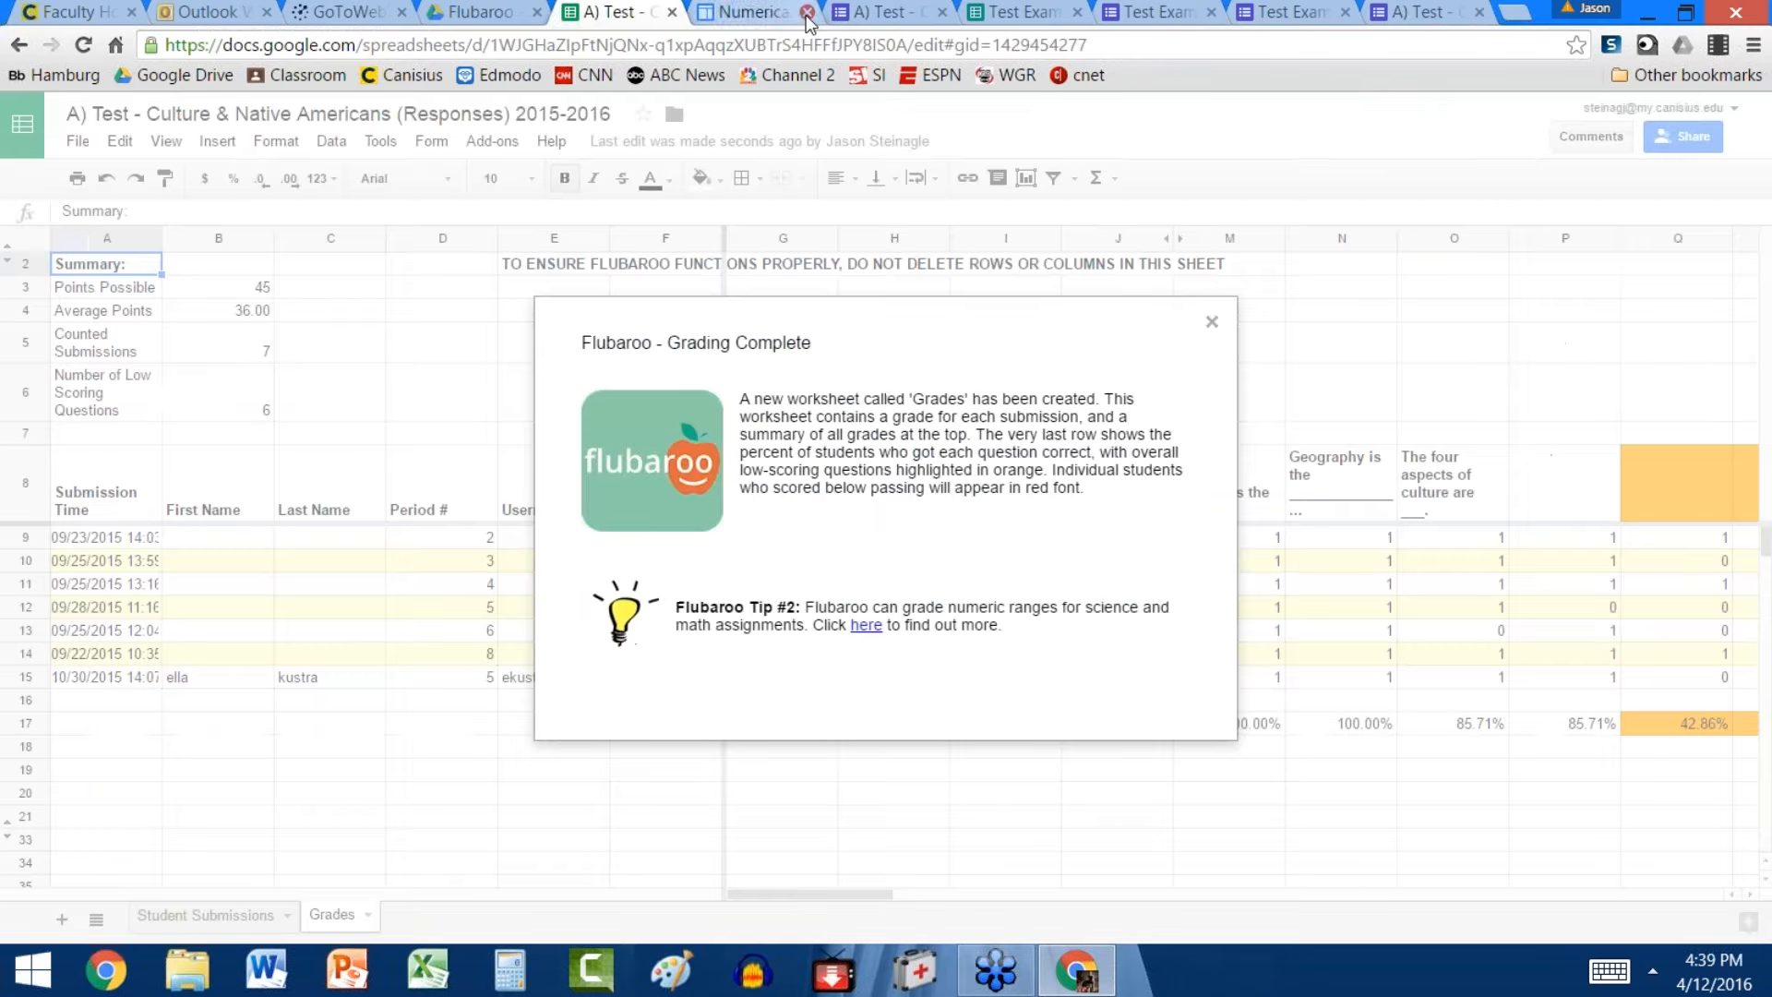
left_click(1212, 325)
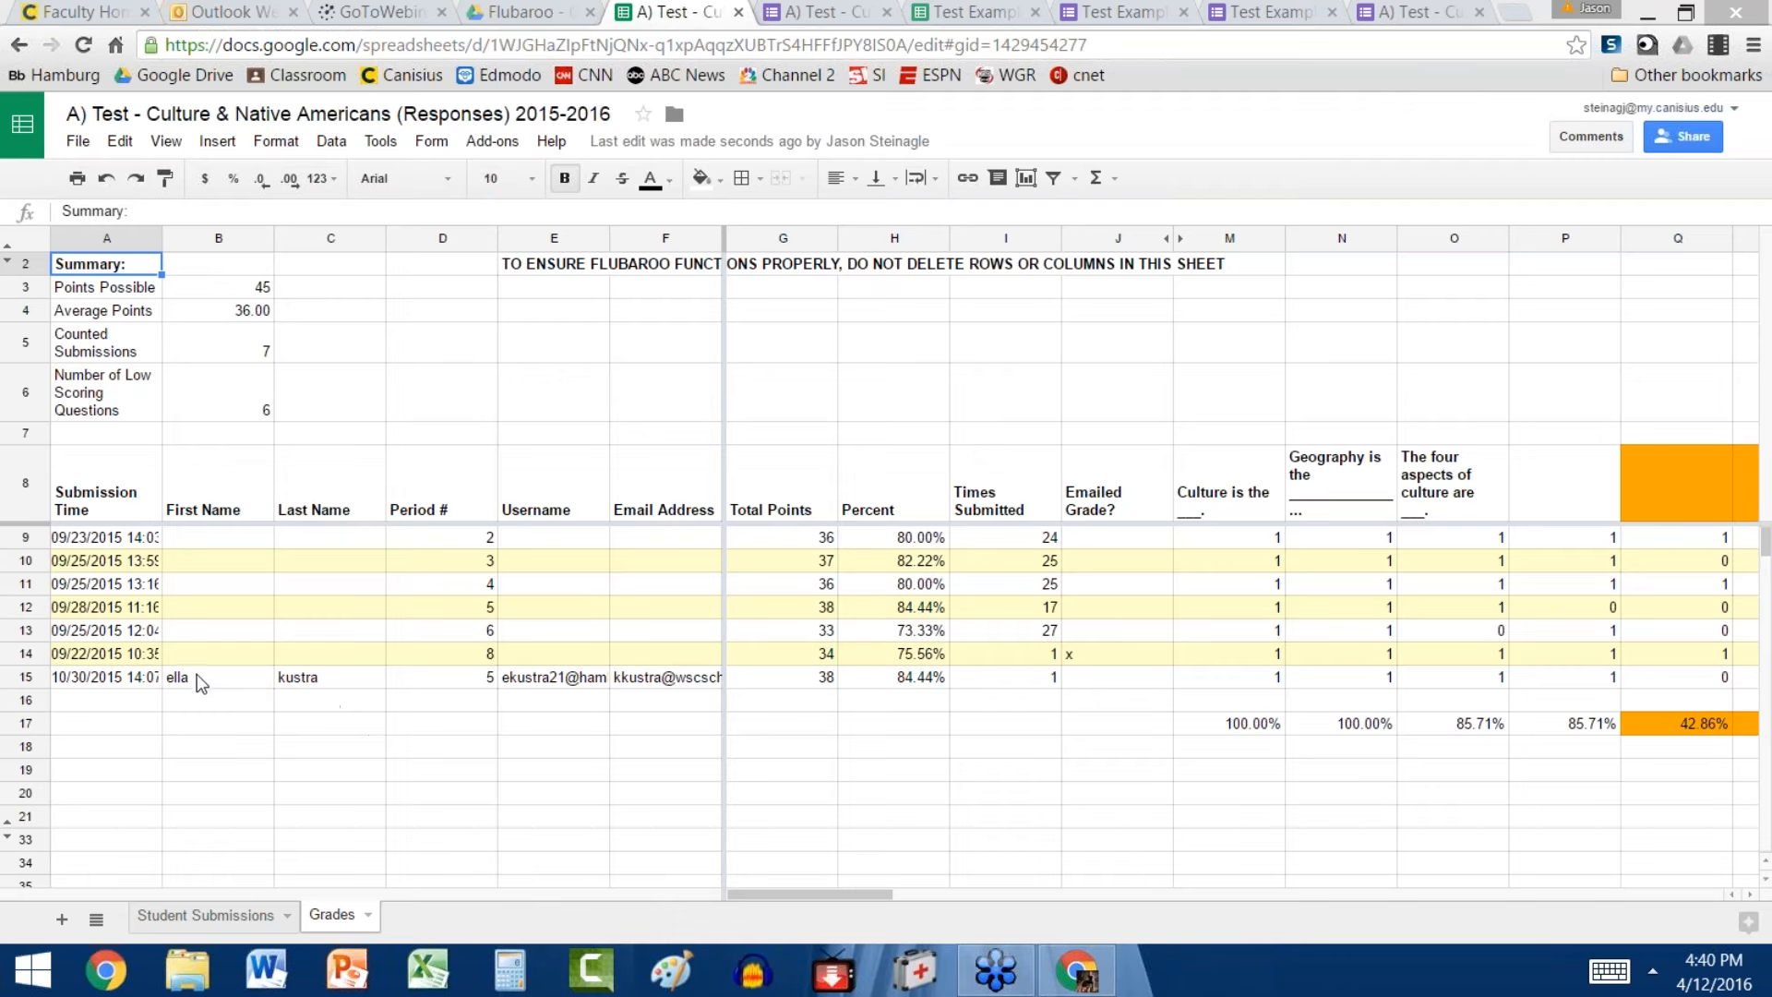
Clear the student's first name, last name, username and email address from row 15 of the Grades sheet
left_click_drag(198, 685, 315, 692)
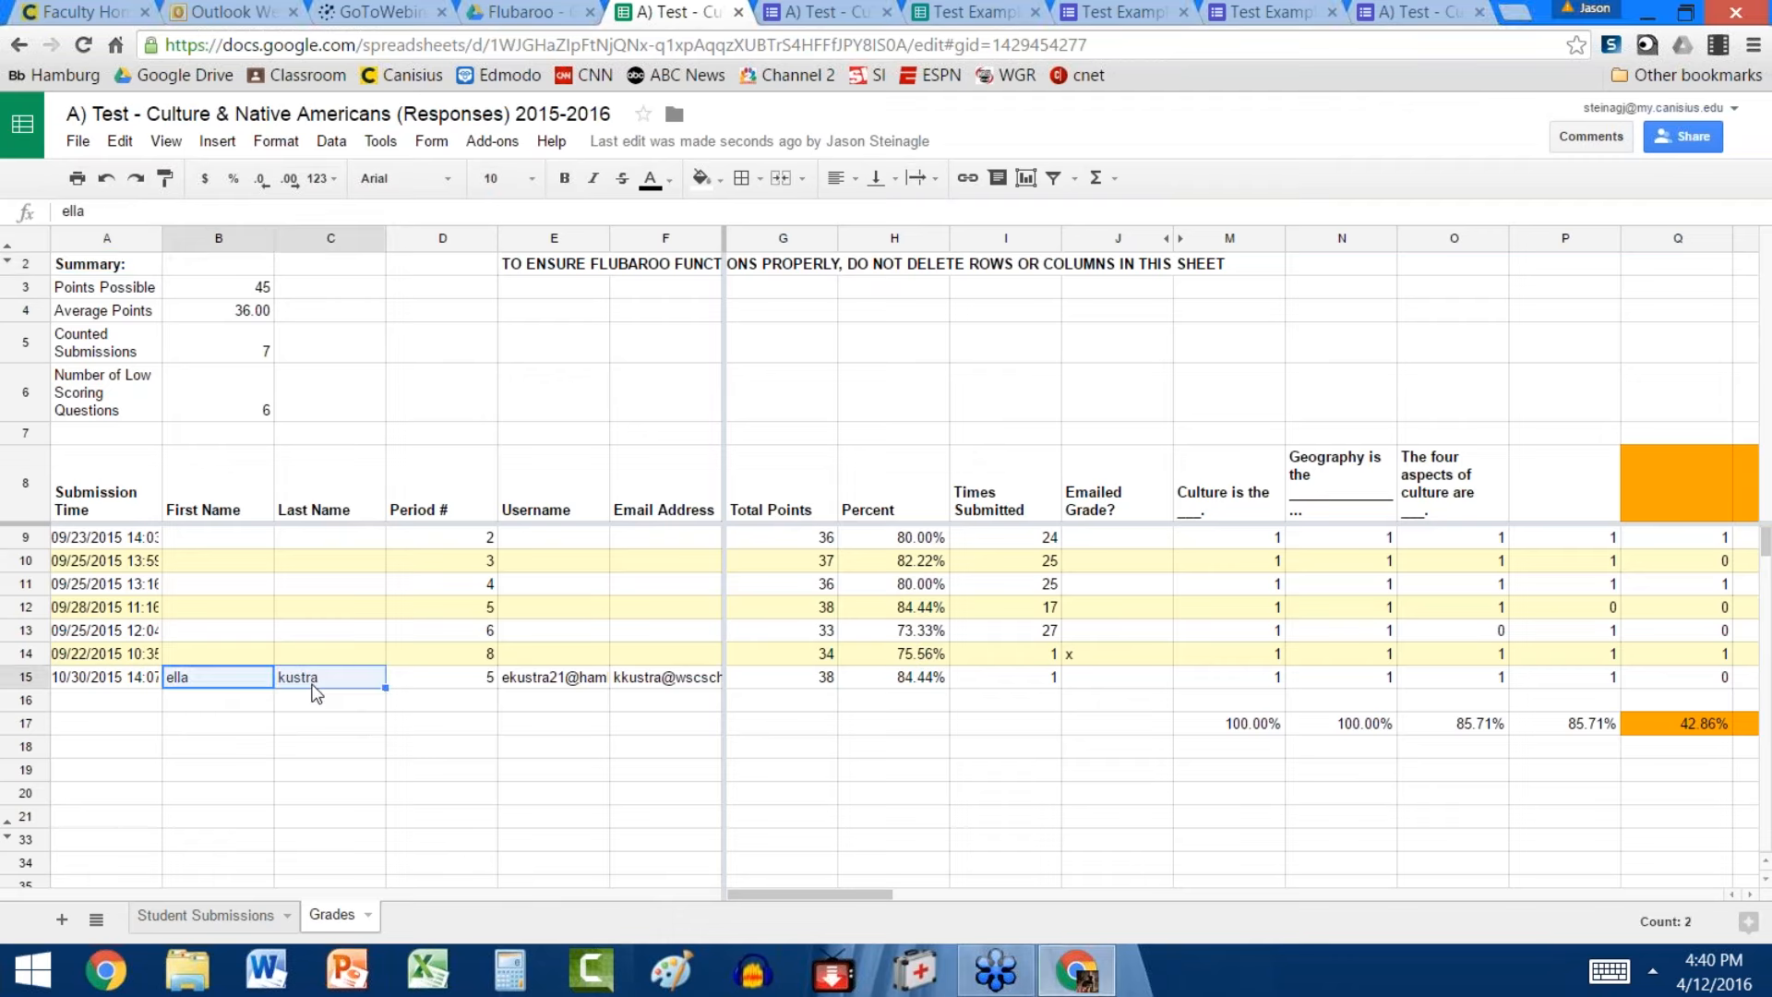
key("Delete")
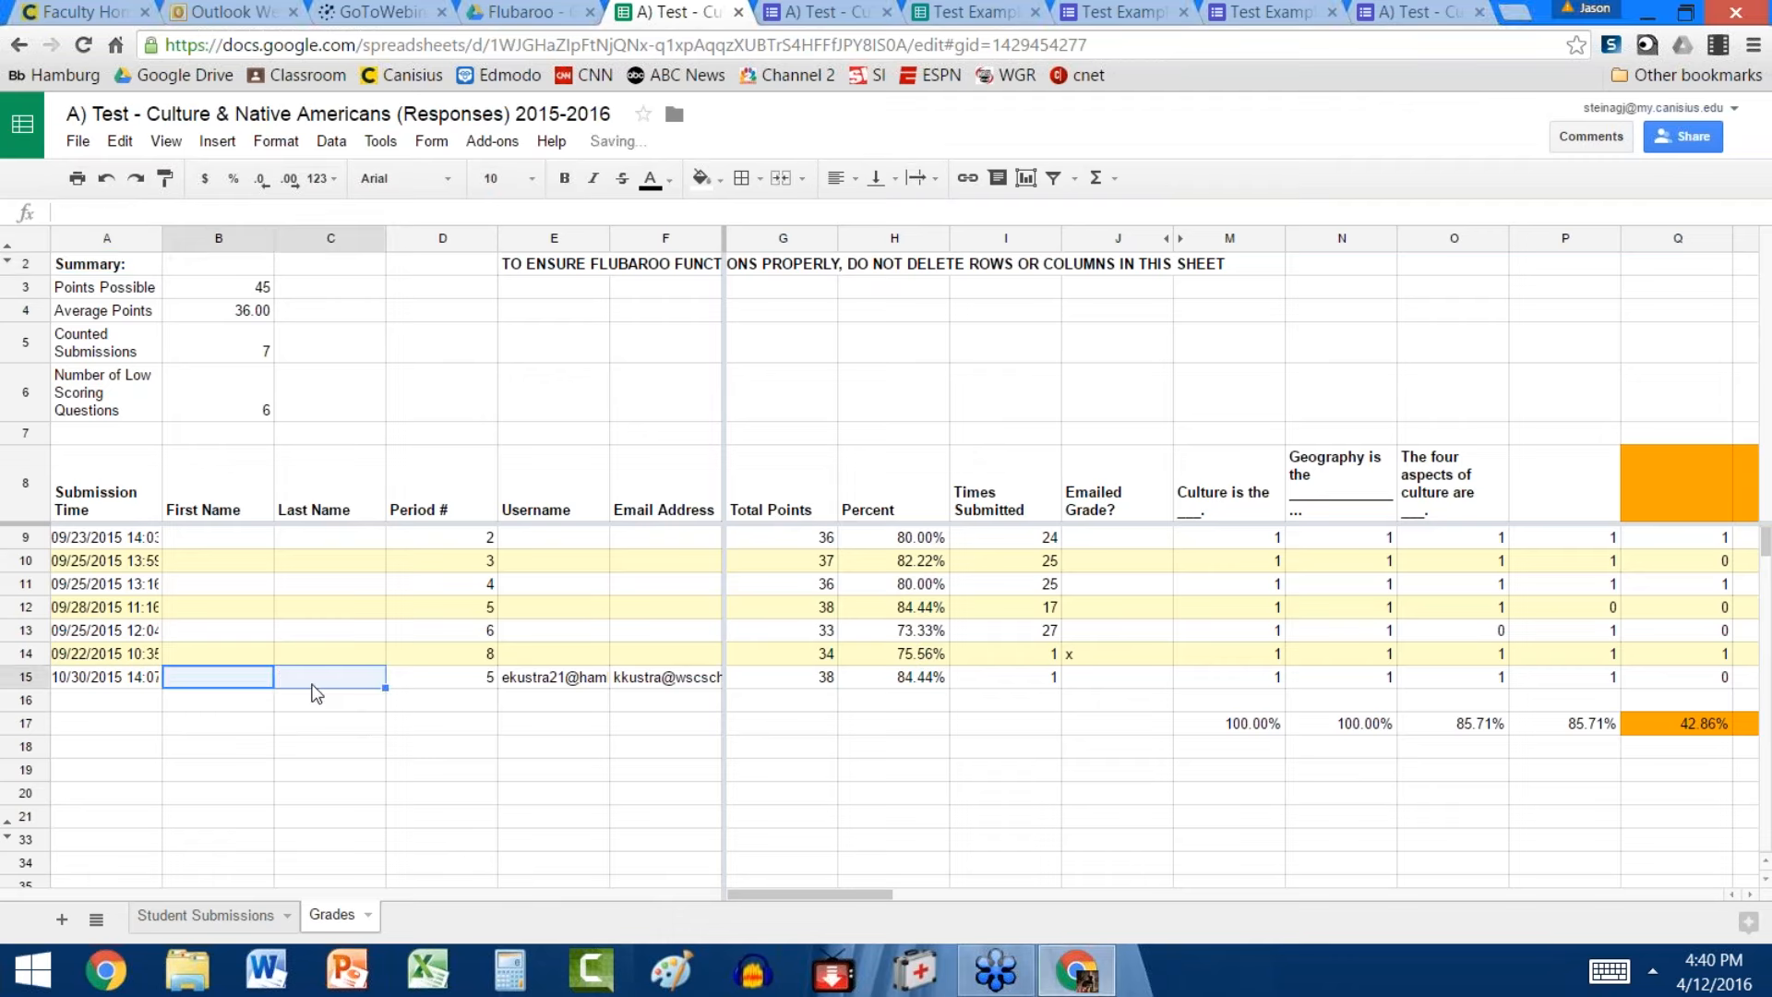
left_click(567, 680)
key("Delete")
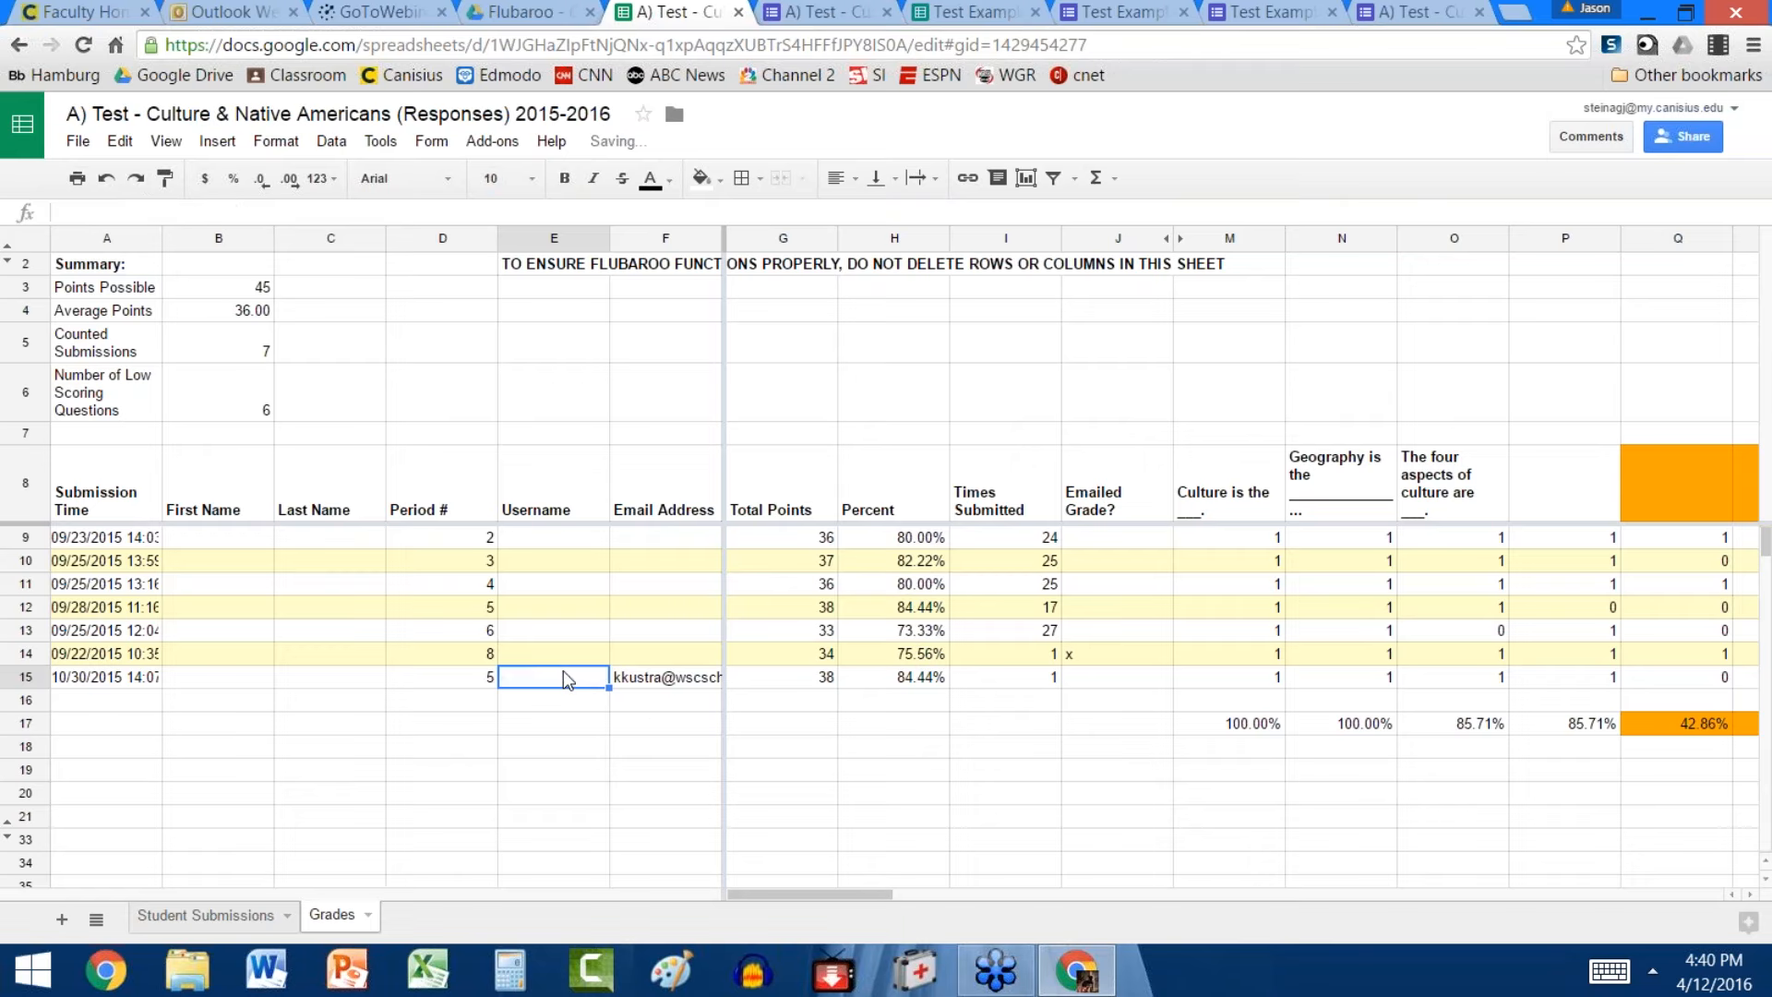
left_click(670, 680)
key("Delete")
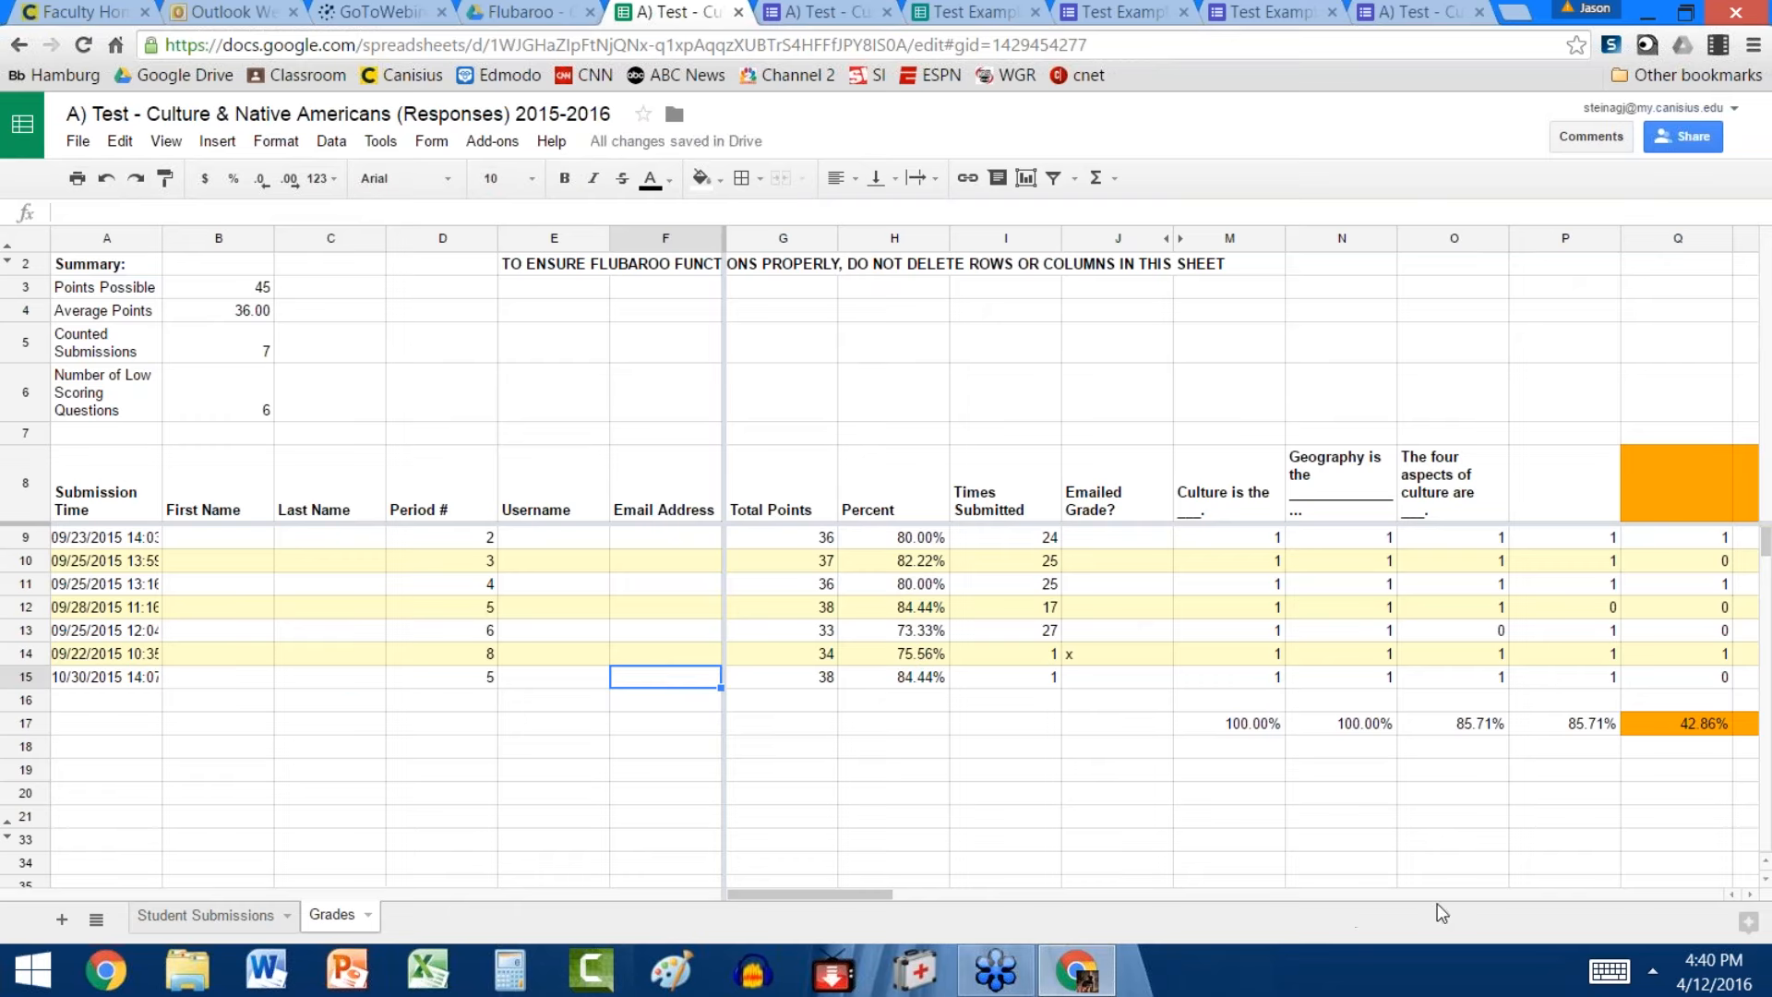
Examine each question's scores and percent correct across the Grades sheet, through the ungraded Current Events, Riddle and survey columns
left_click(1747, 896)
left_click(1747, 896)
left_click(1748, 896)
left_click(1747, 897)
left_click(1748, 896)
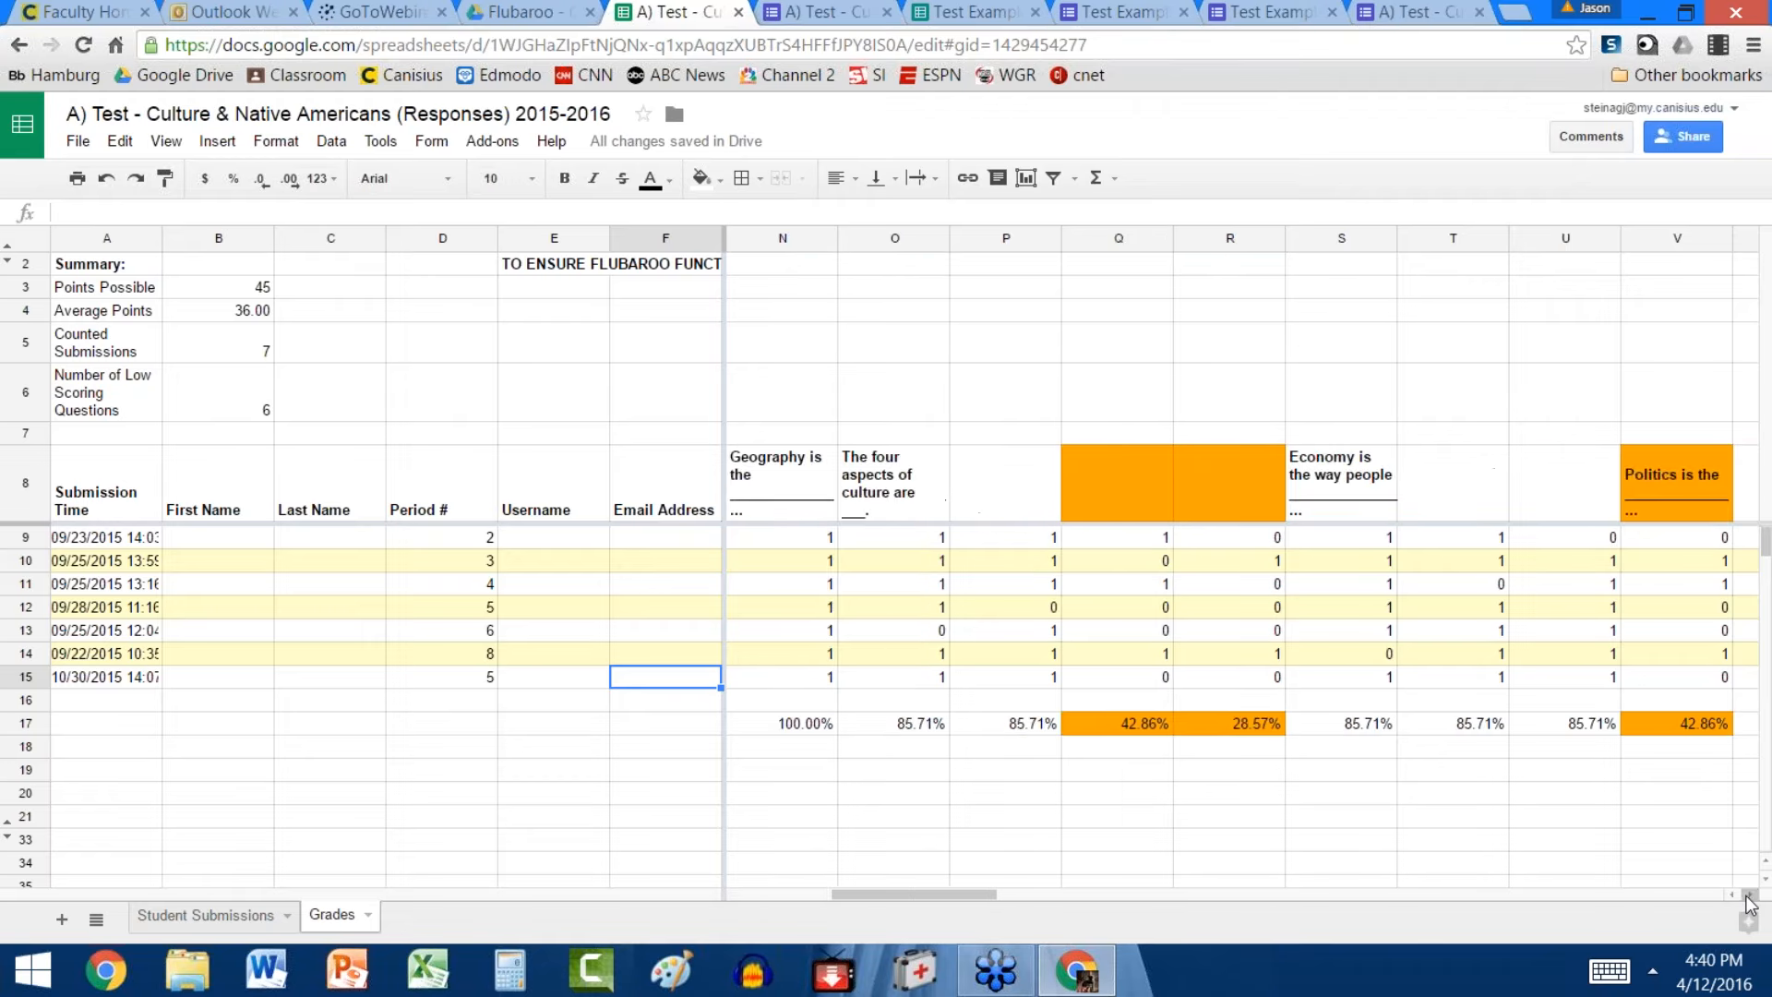
left_click(1747, 896)
left_click(1747, 896)
left_click(1747, 897)
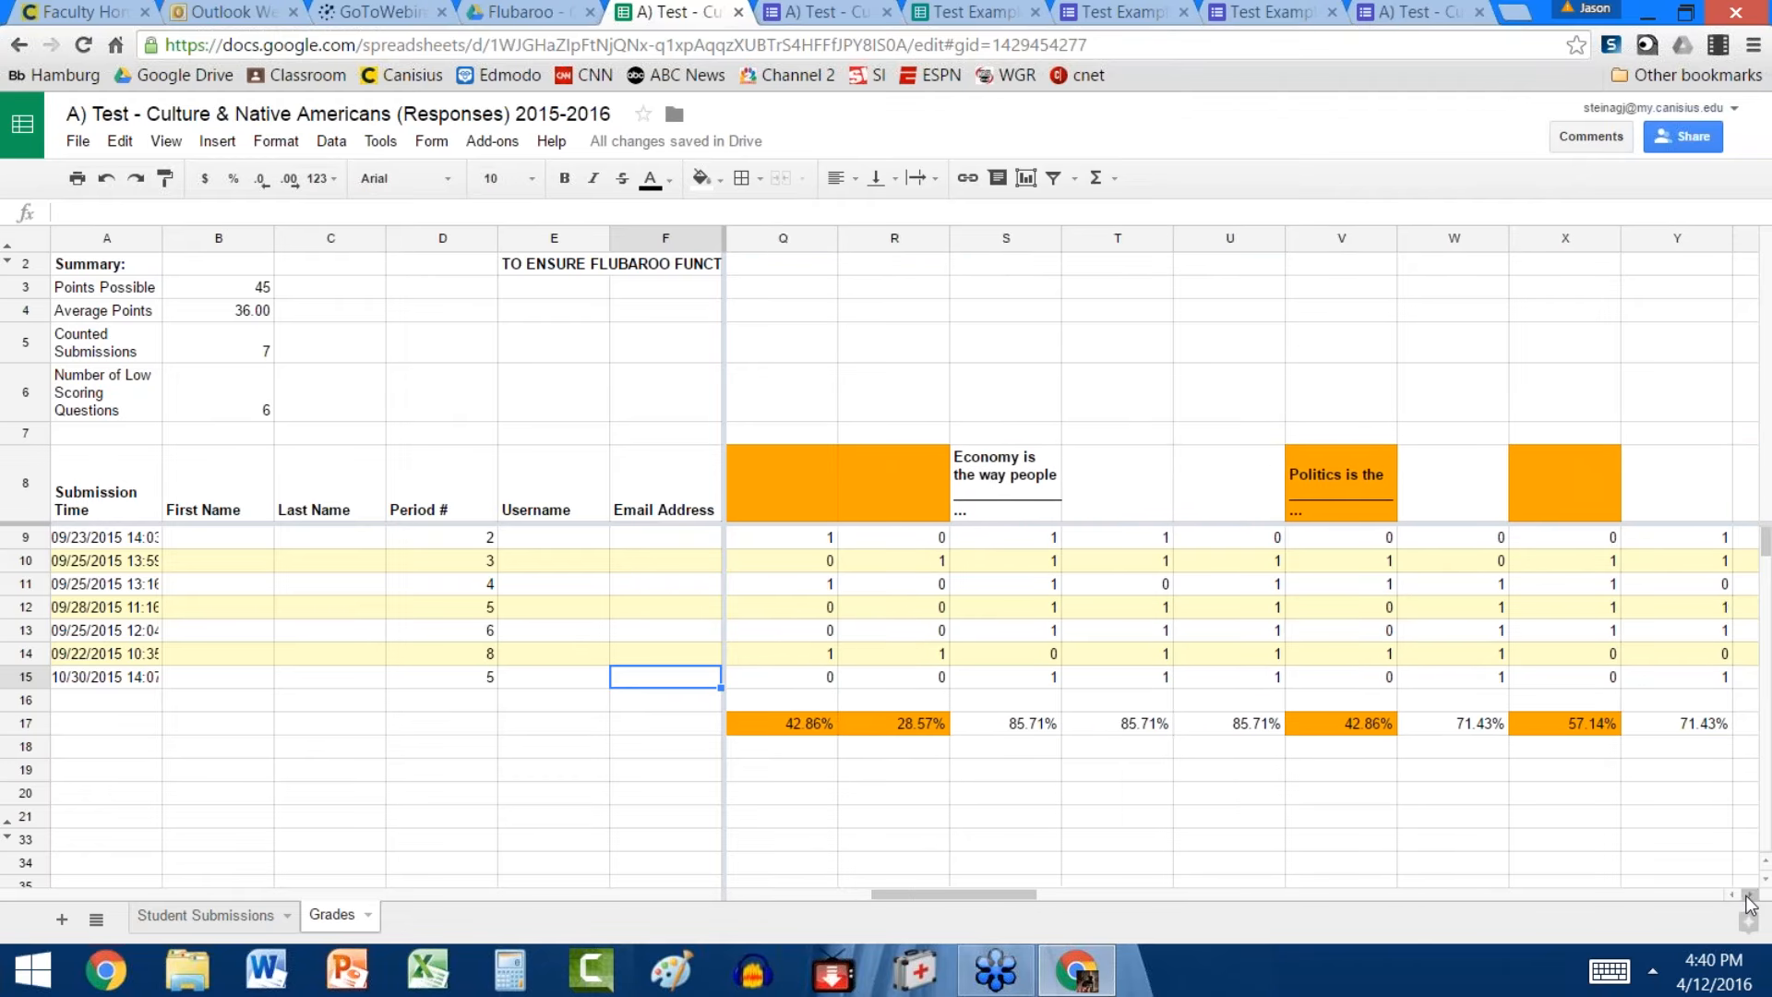
left_click(1747, 896)
left_click(1747, 896)
left_click(1747, 896)
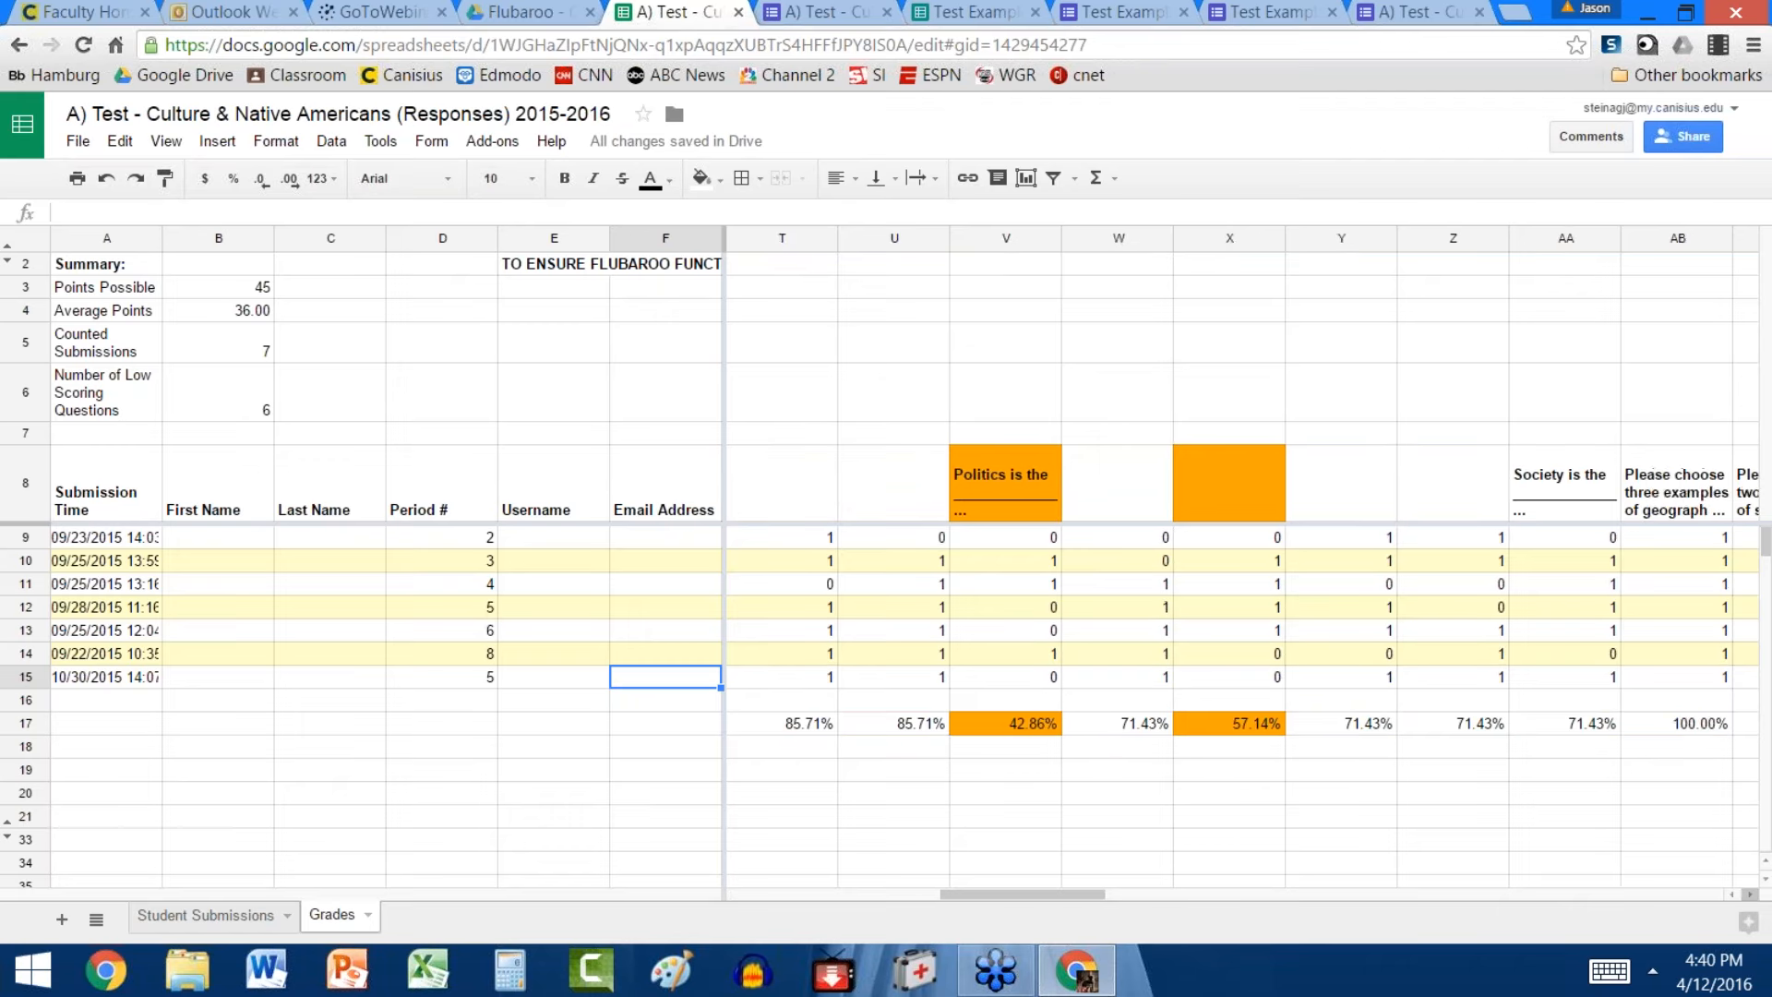
left_click(1747, 896)
left_click(1748, 896)
left_click(1747, 896)
left_click(1747, 896)
left_click(1748, 896)
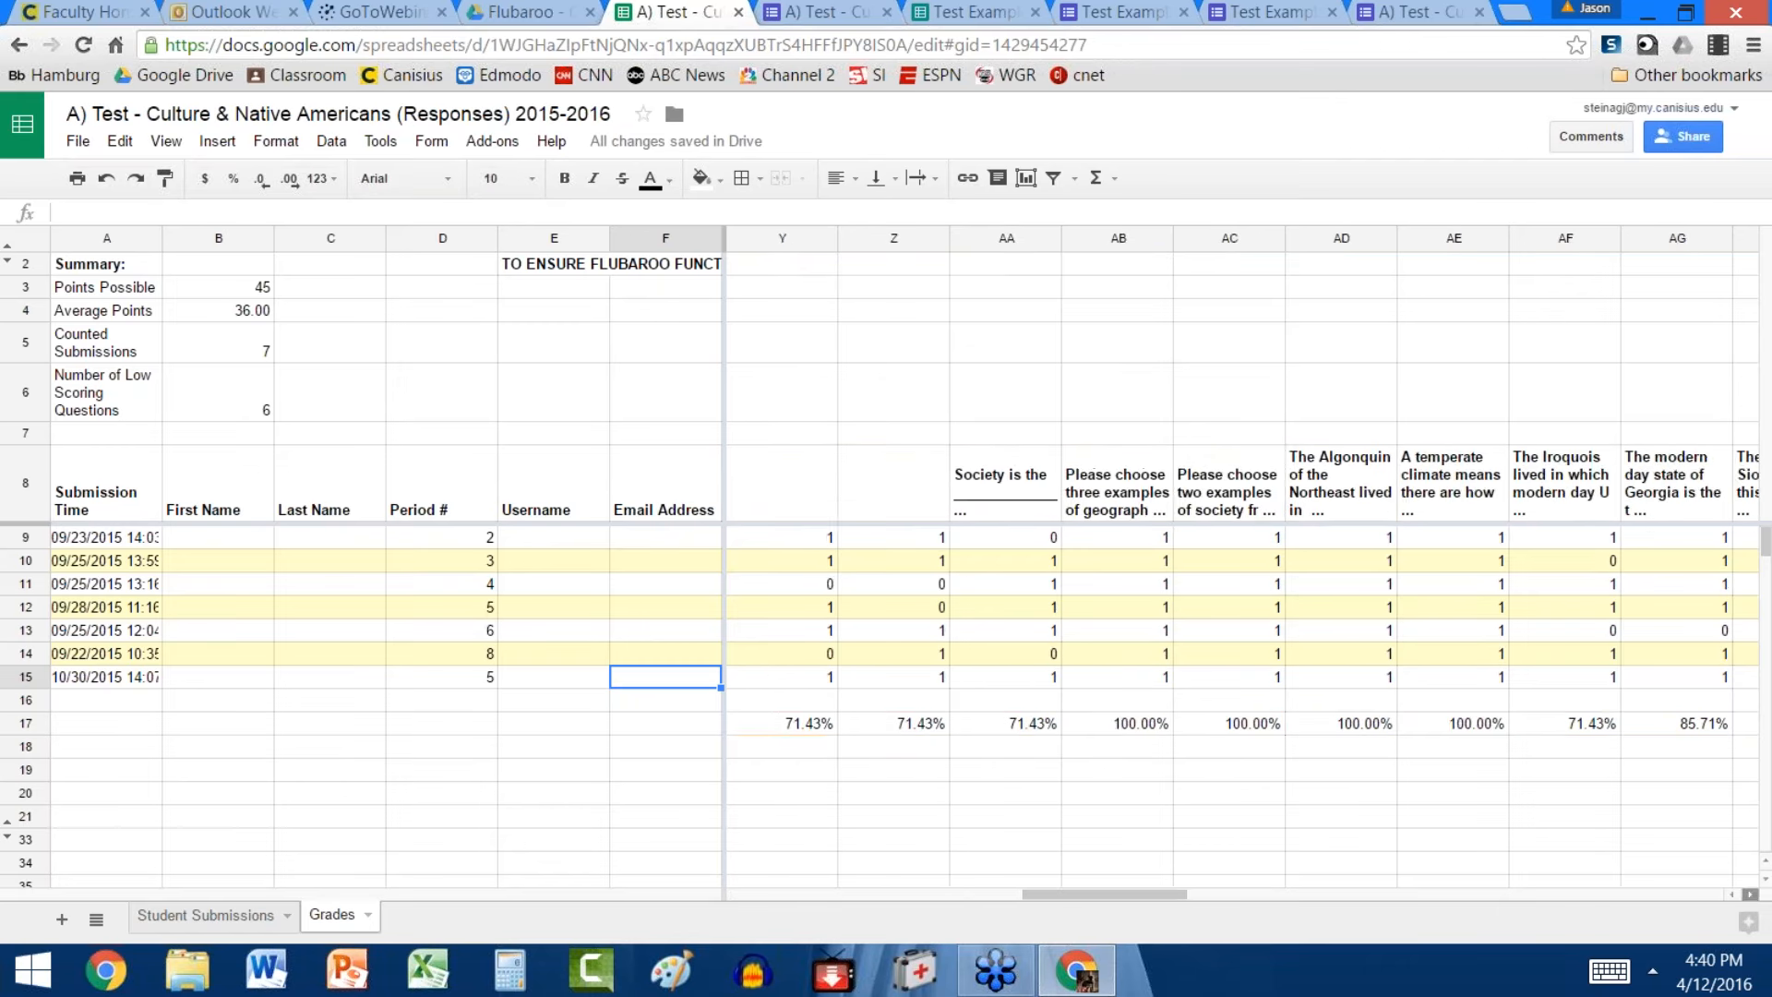
left_click(1747, 897)
left_click(1748, 896)
left_click(1748, 897)
left_click(1748, 896)
left_click(1747, 897)
left_click(1748, 897)
left_click(1748, 896)
left_click(1747, 896)
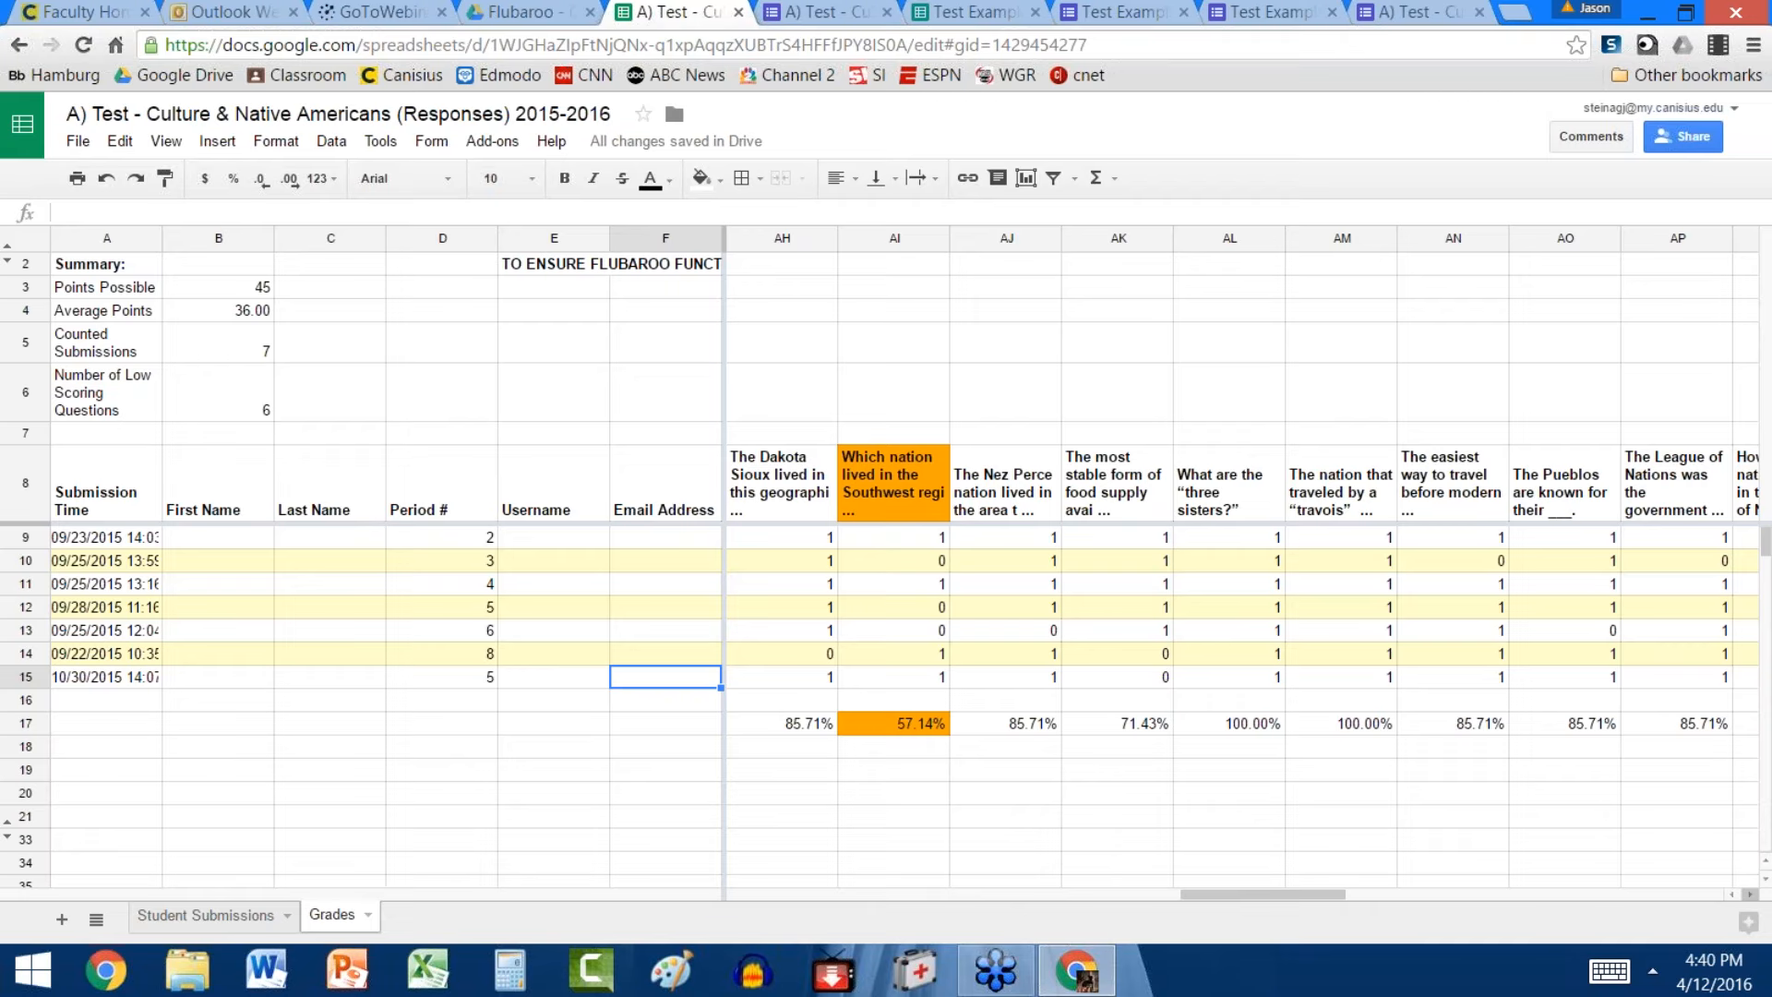
left_click(1747, 896)
left_click(1747, 896)
left_click(1747, 896)
left_click(1748, 896)
left_click(1747, 896)
left_click(1749, 895)
left_click(1749, 896)
left_click(1750, 895)
left_click(1749, 895)
left_click(1749, 895)
left_click(1749, 895)
left_click(1749, 896)
left_click(1750, 895)
left_click(1749, 896)
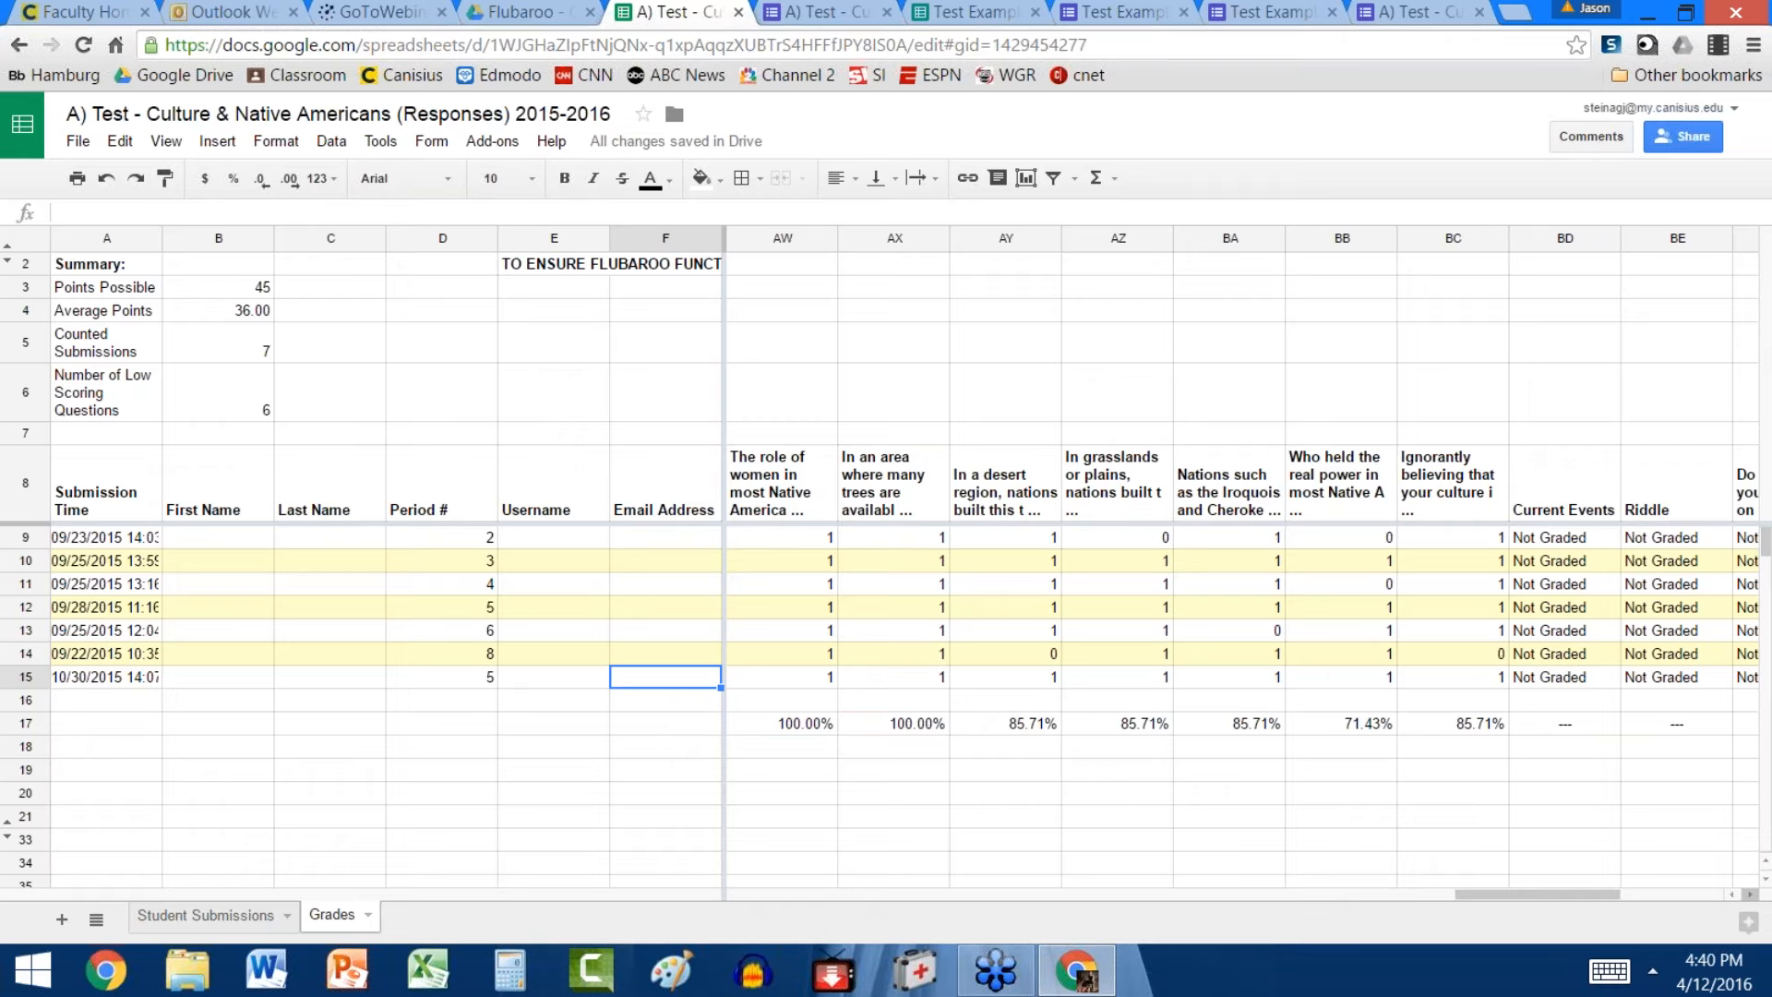
left_click(1750, 894)
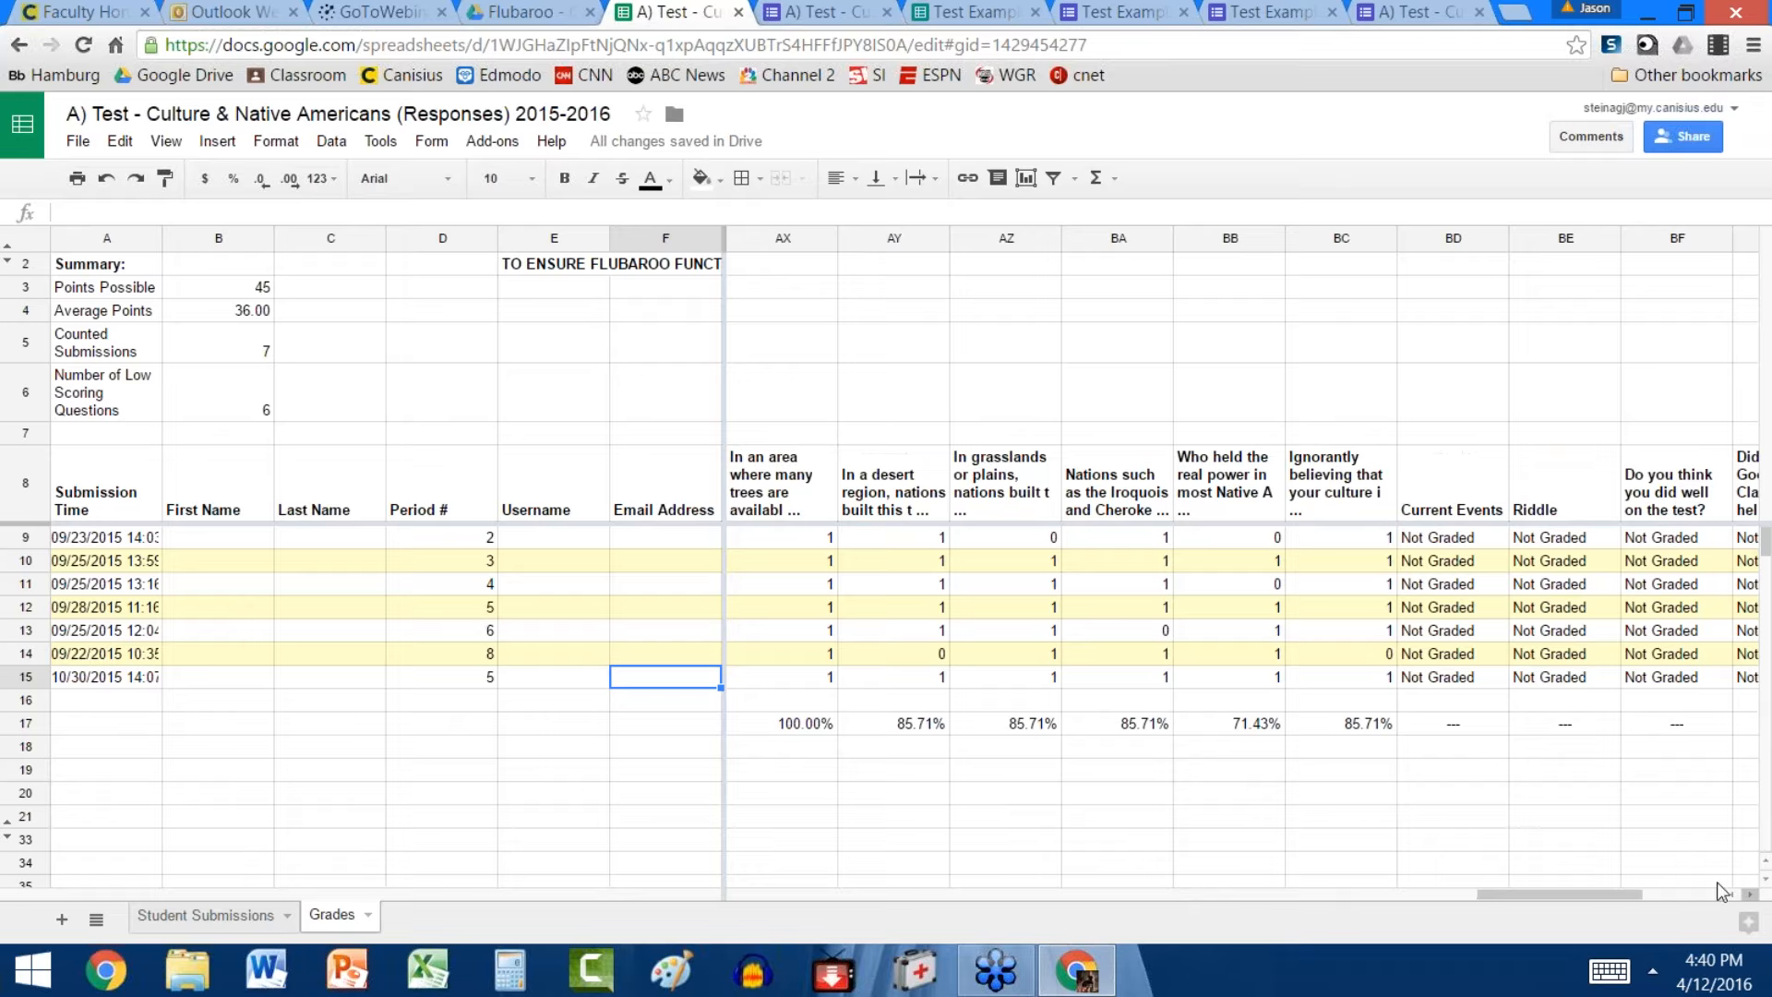
Return to the Flubaroo folder in Google Drive and show where a new Google Form can be created
left_click(537, 13)
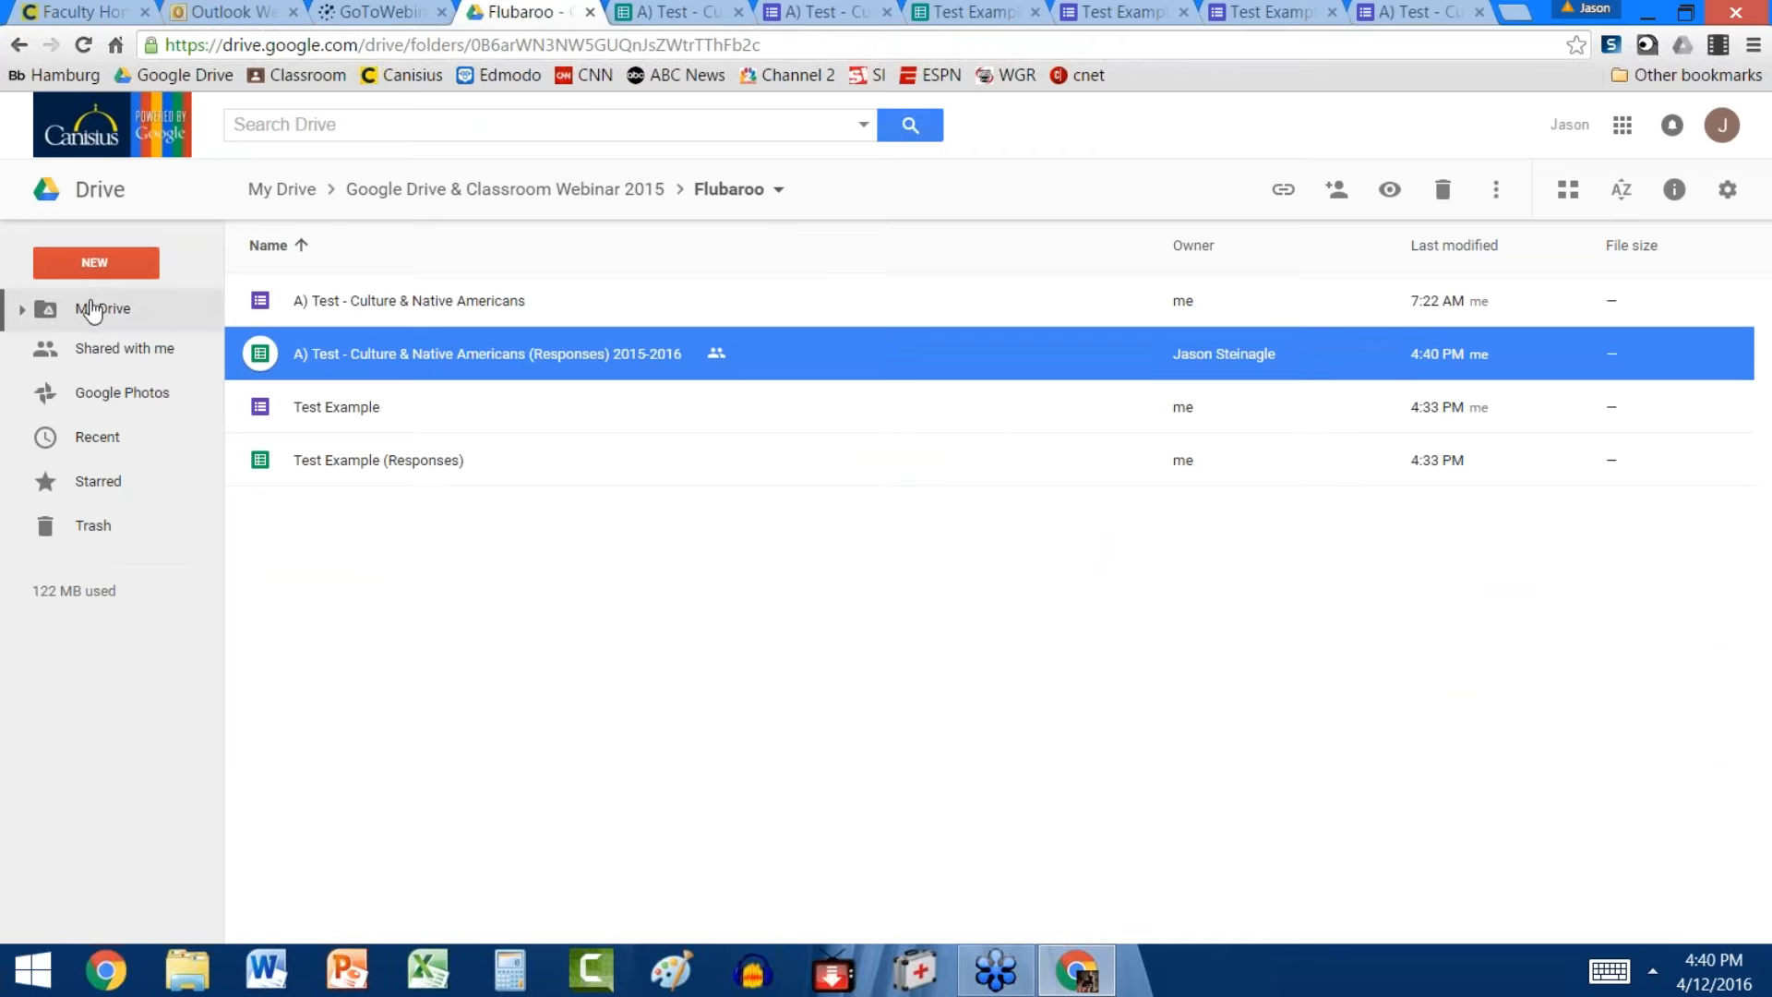
left_click(122, 263)
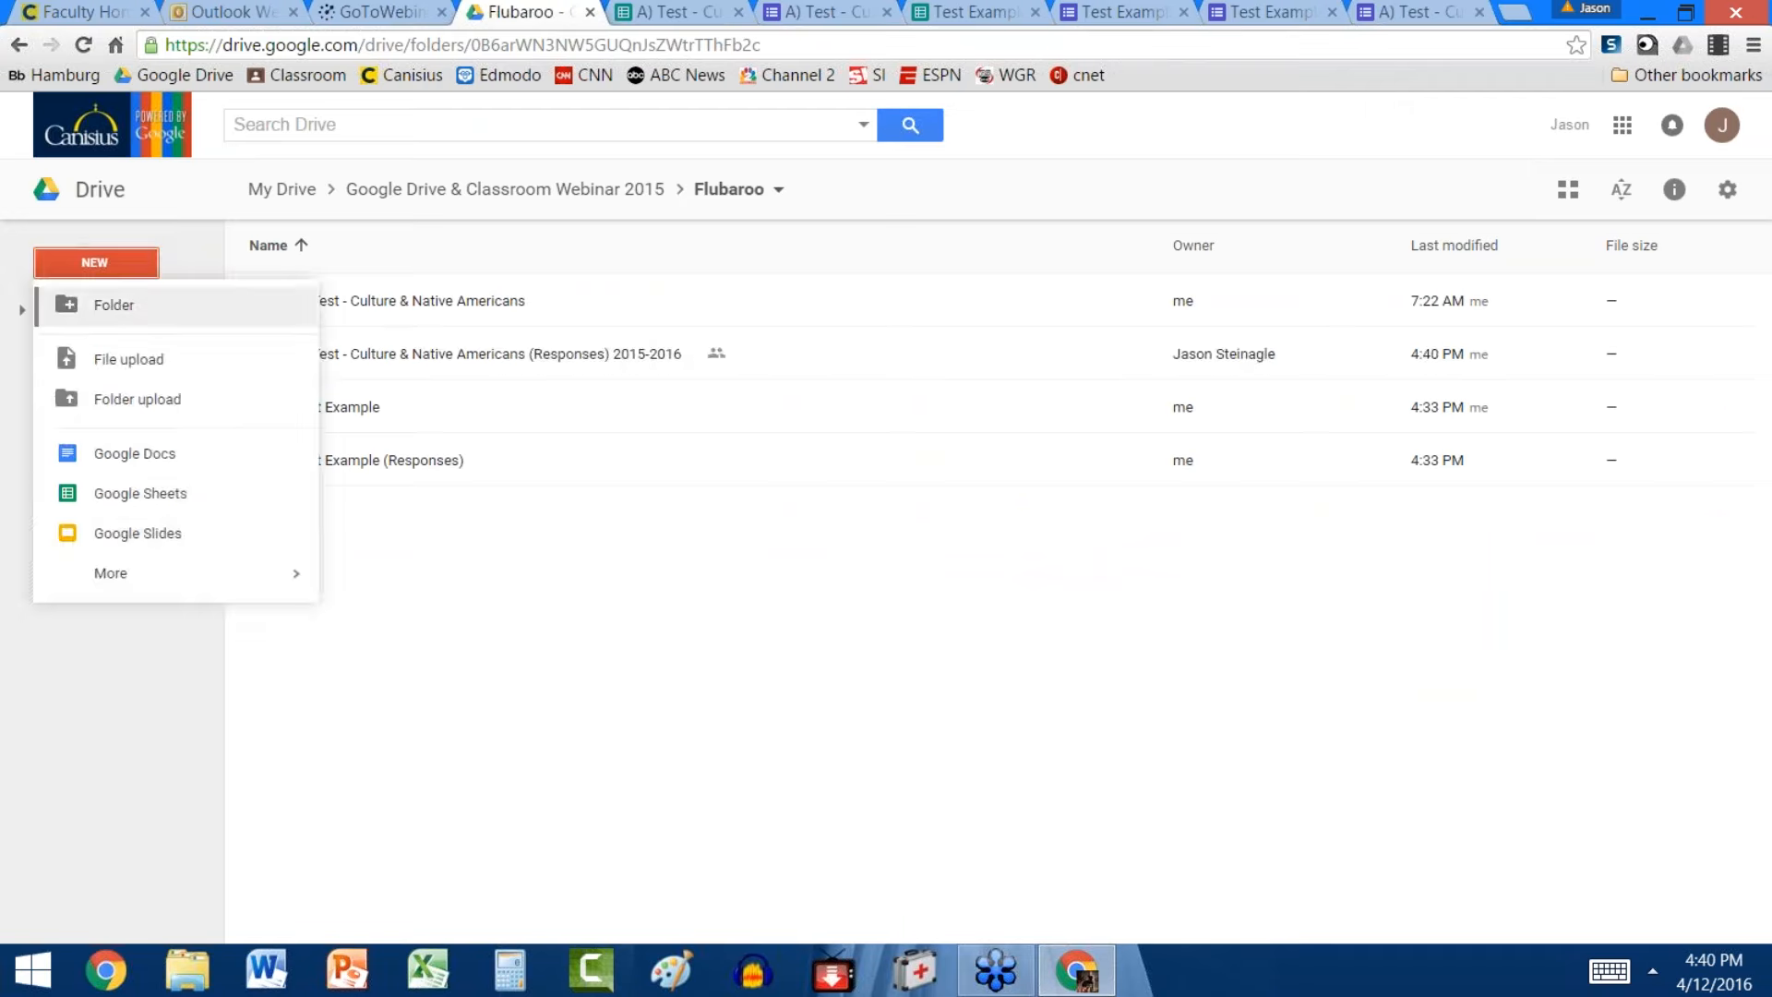
mouse_move(164, 591)
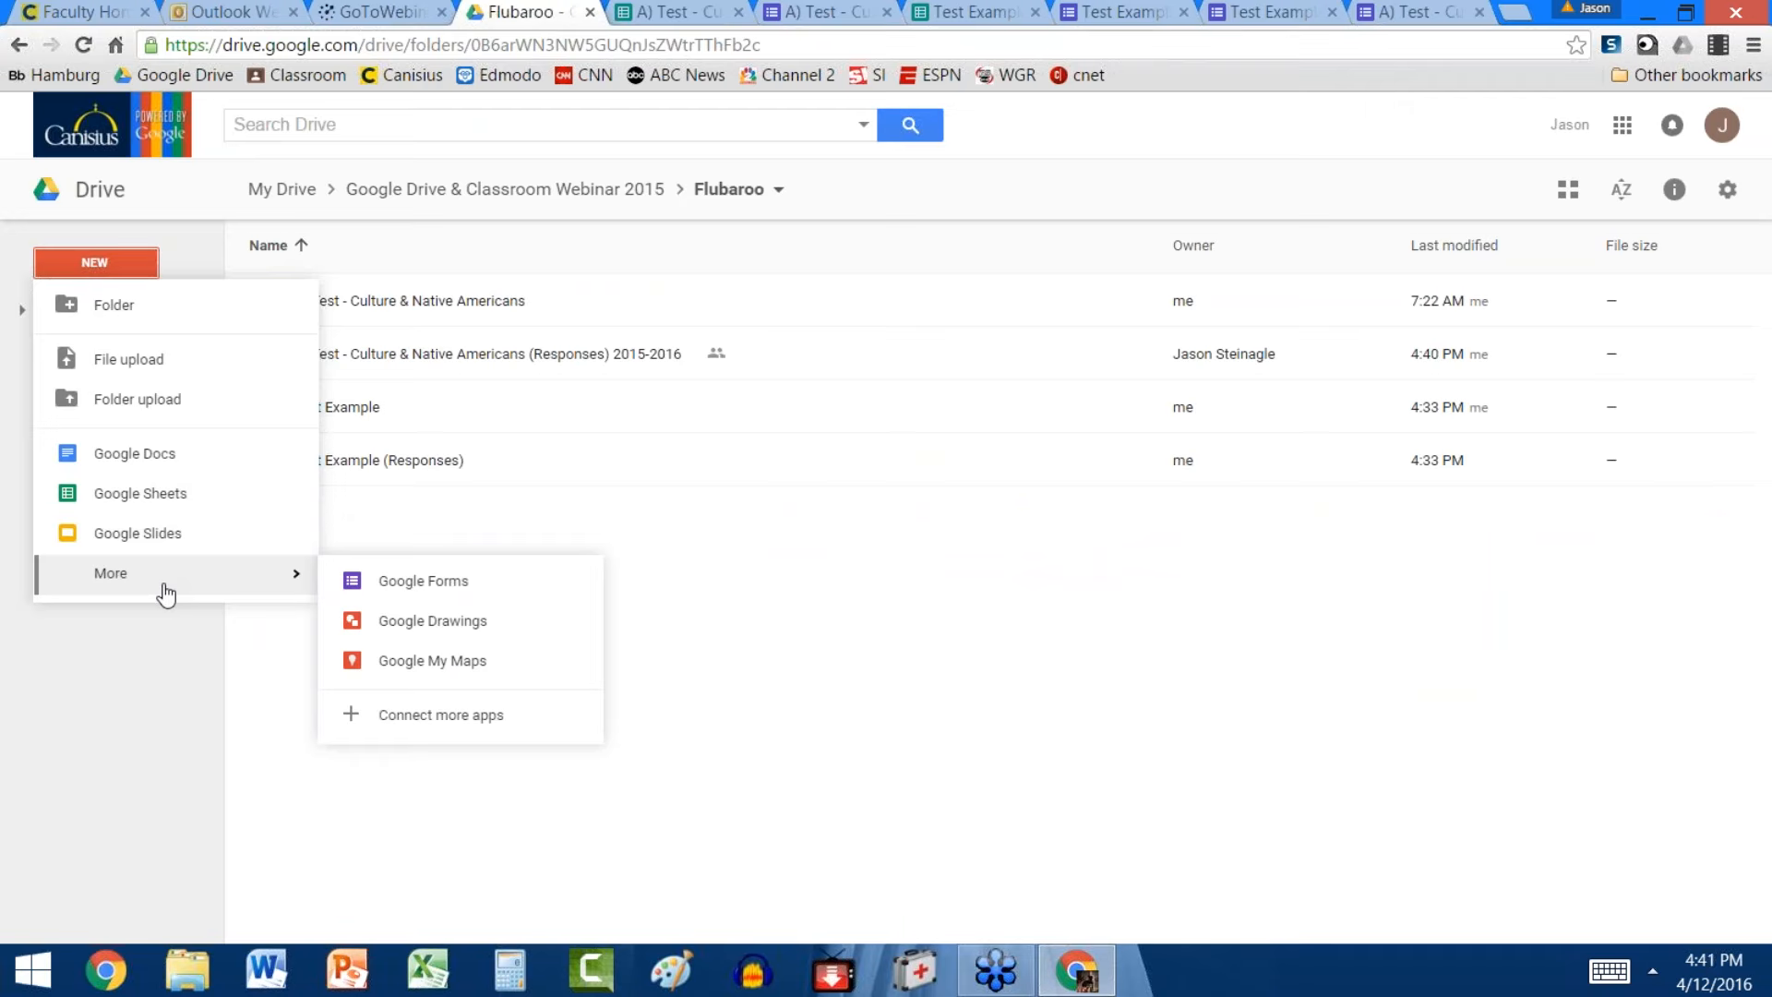
Preview the Culture & Native Americans test form as respondents see it, close the preview, and go back to the Forms home page
left_click(829, 15)
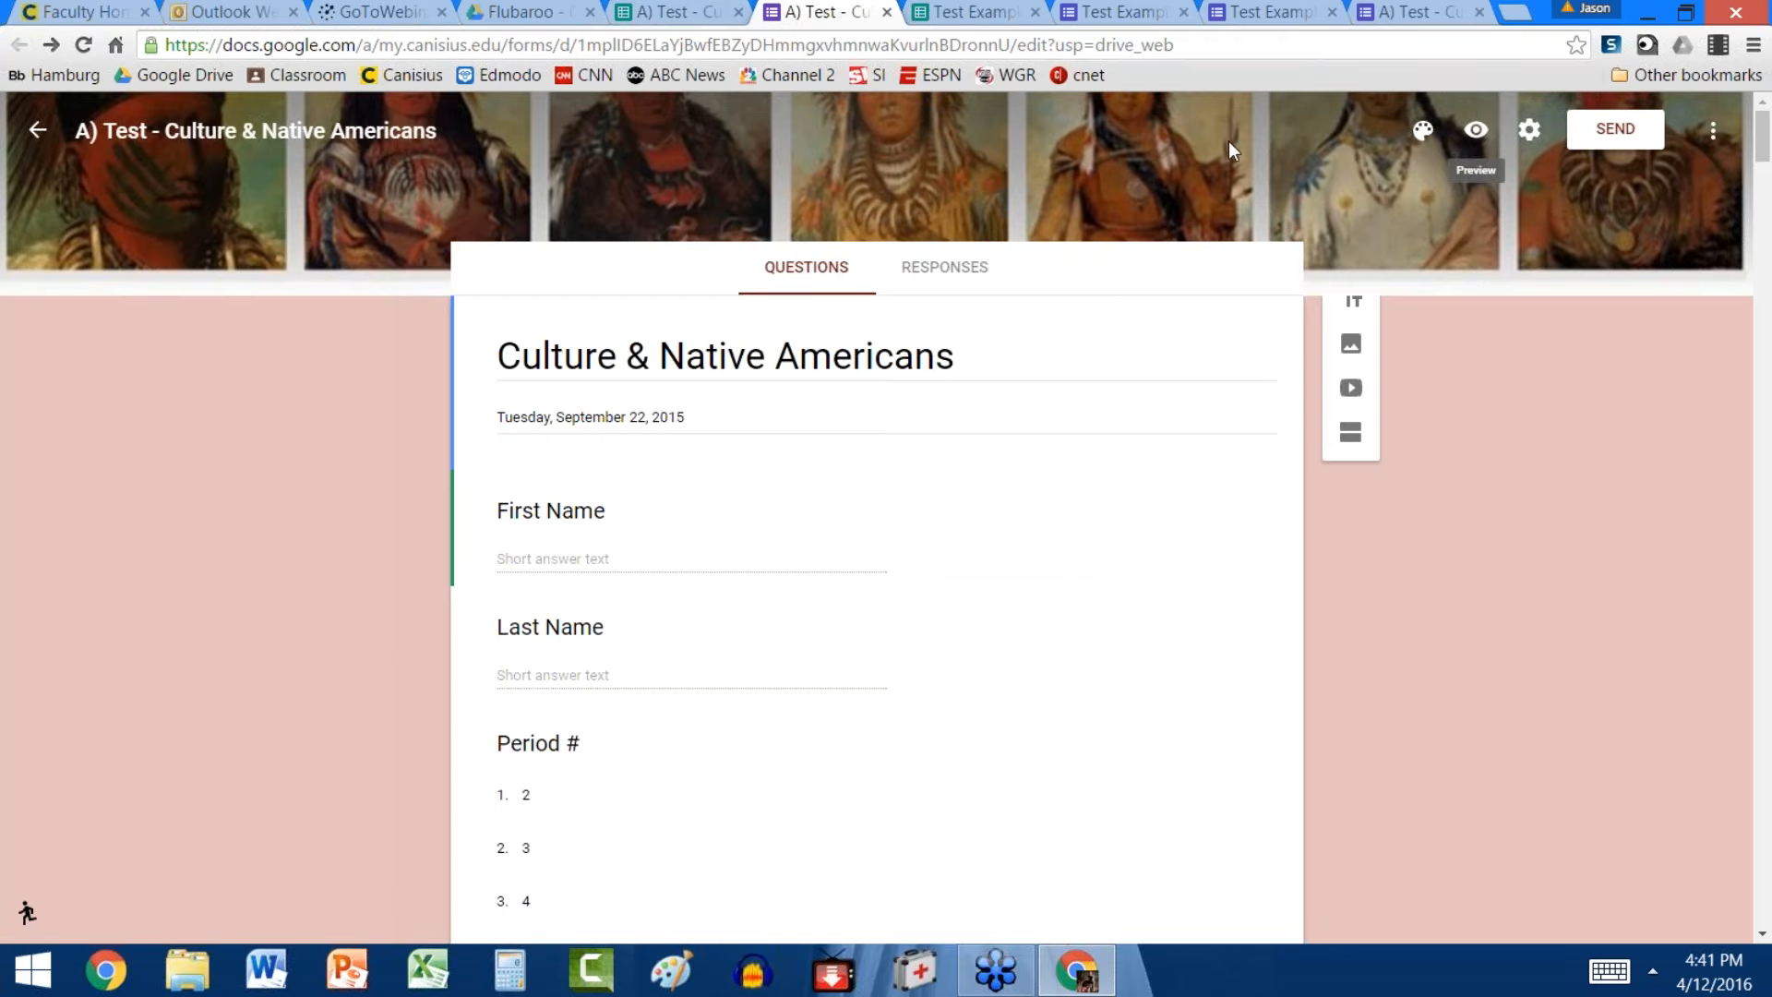
left_click(1474, 132)
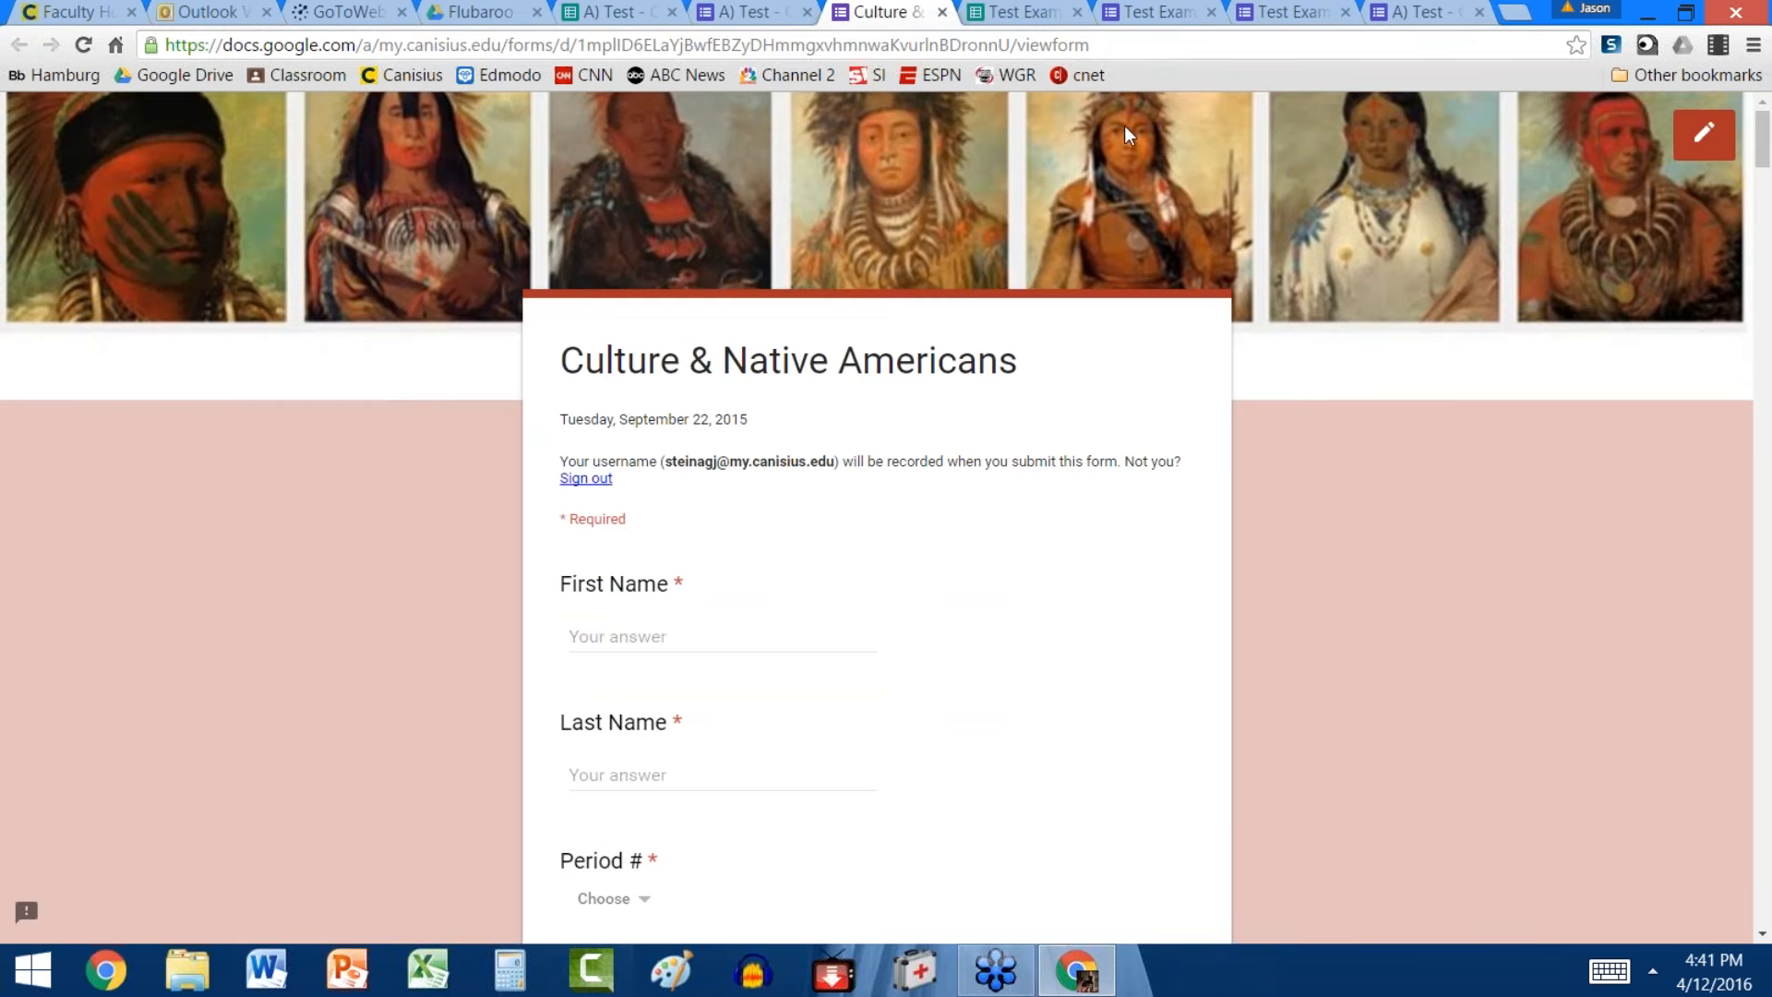
left_click(942, 12)
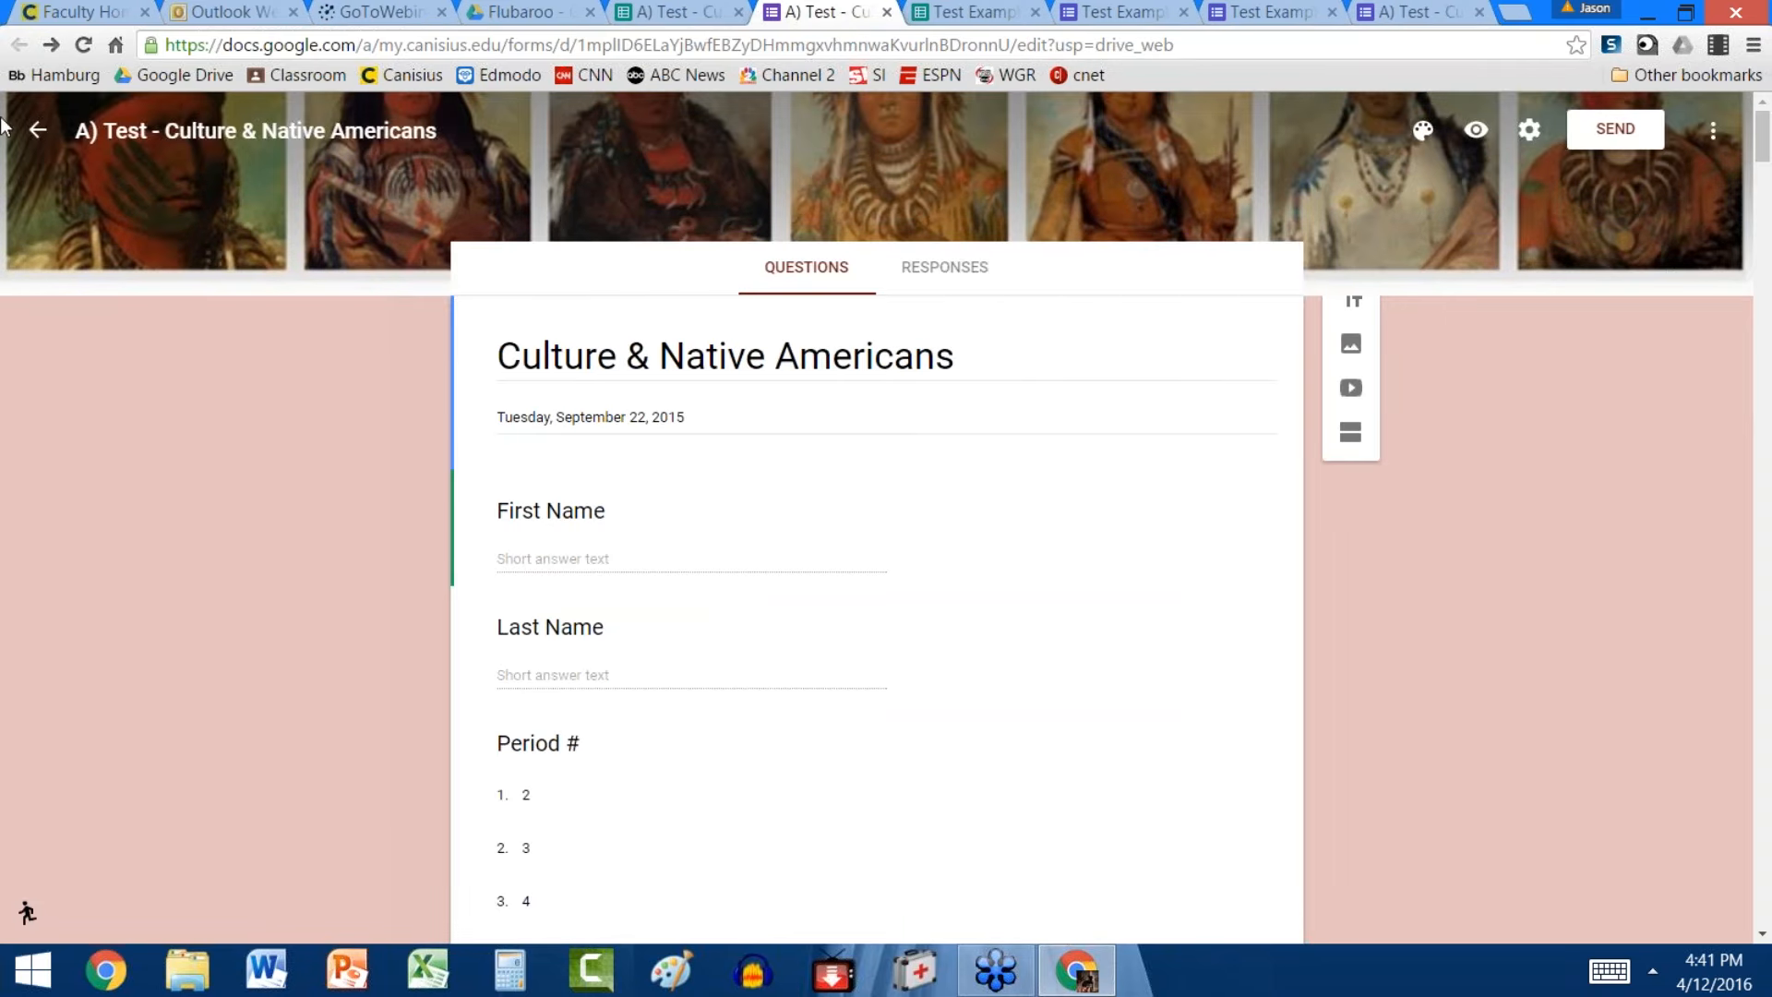
left_click(36, 131)
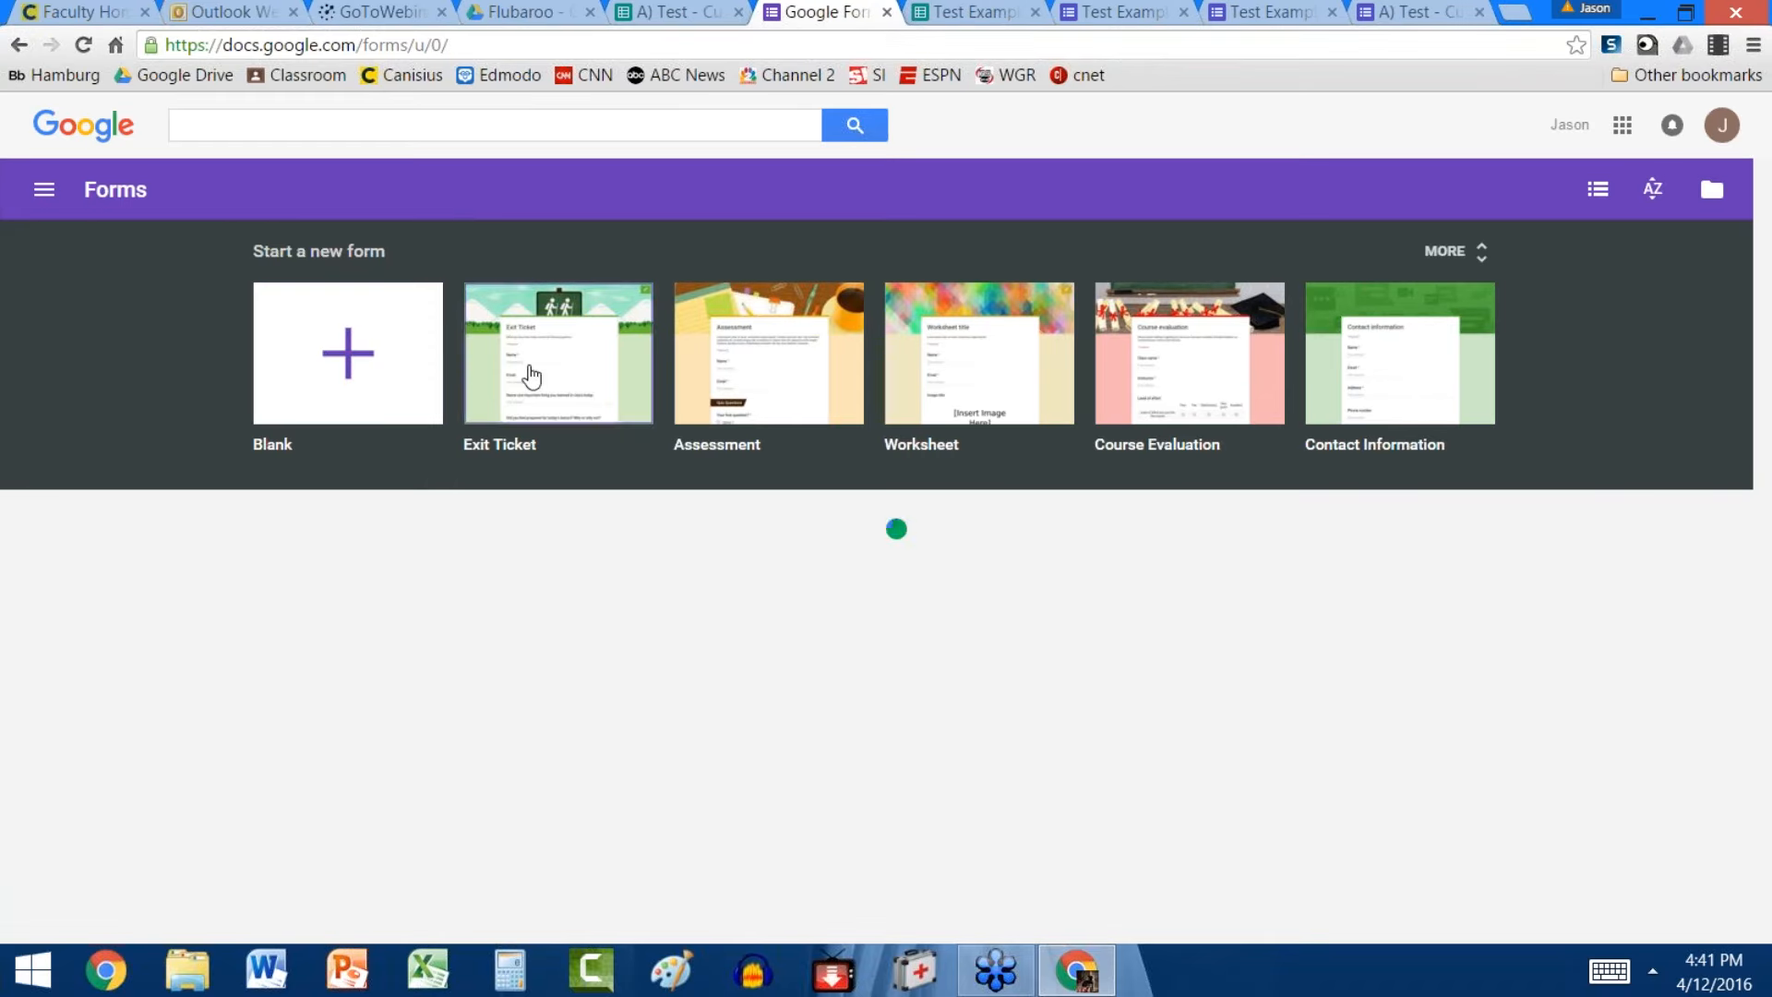
Close the Forms home page and, after reviewing its add-ons, the Test Example (Responses) spreadsheet
left_click(887, 13)
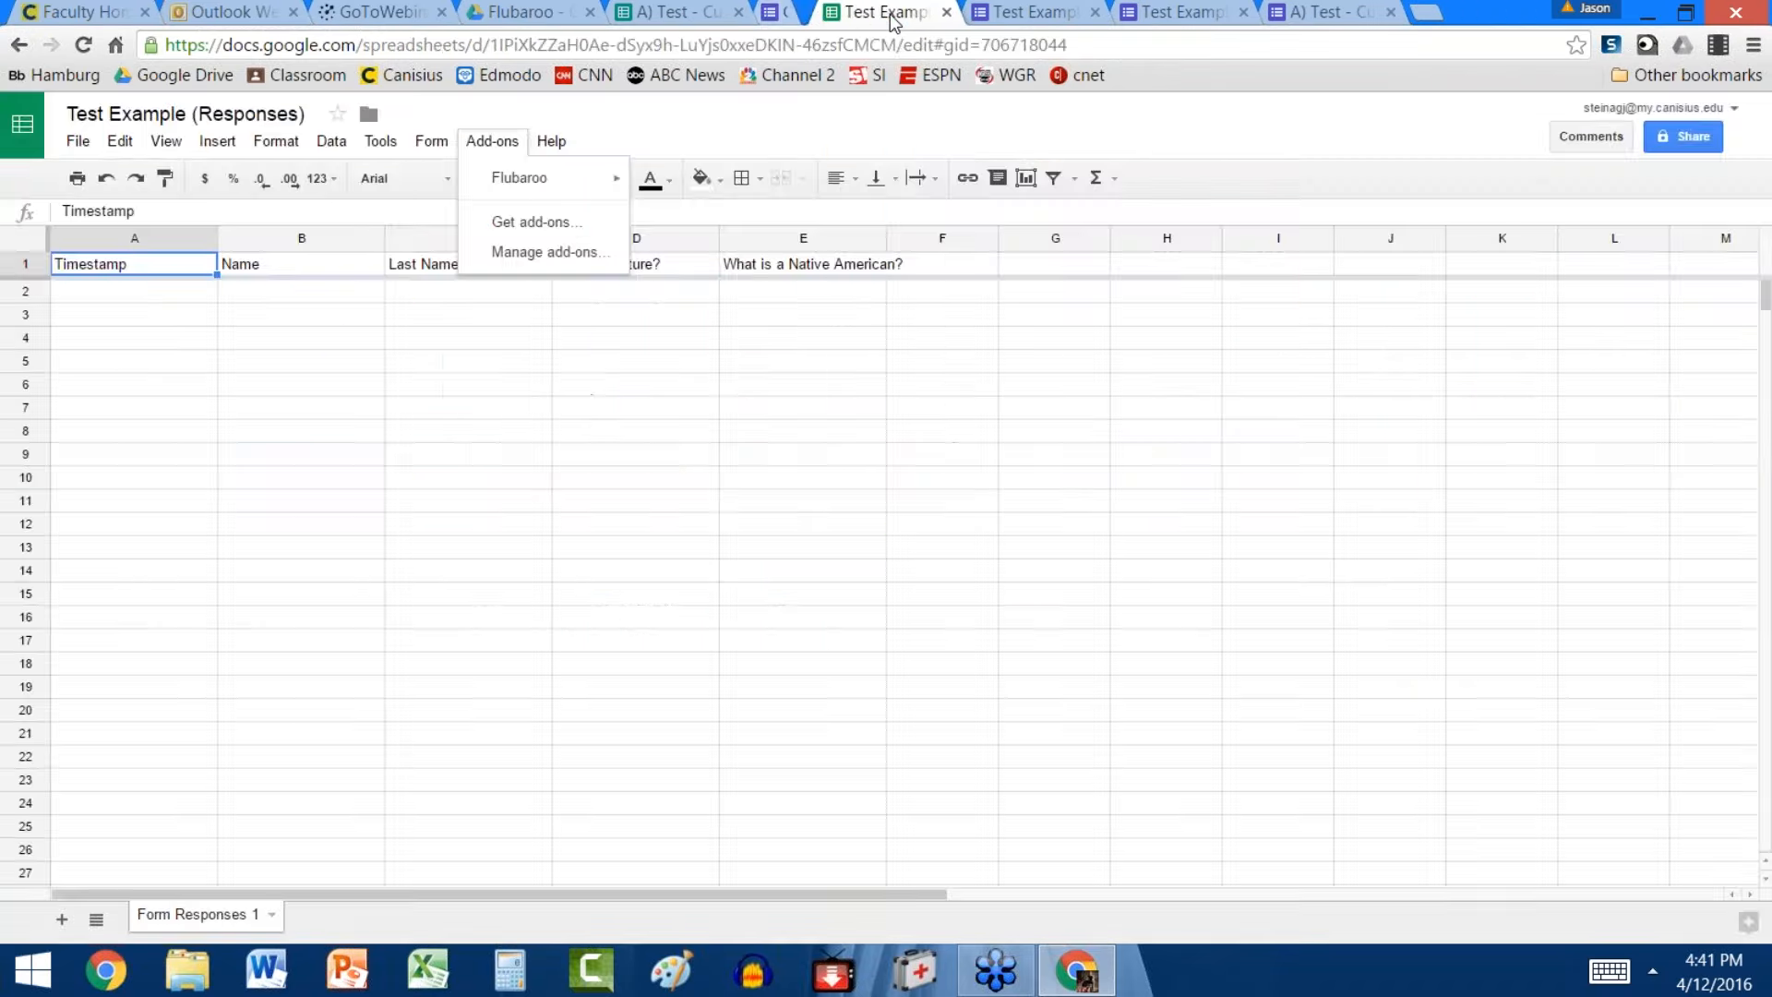
left_click(490, 145)
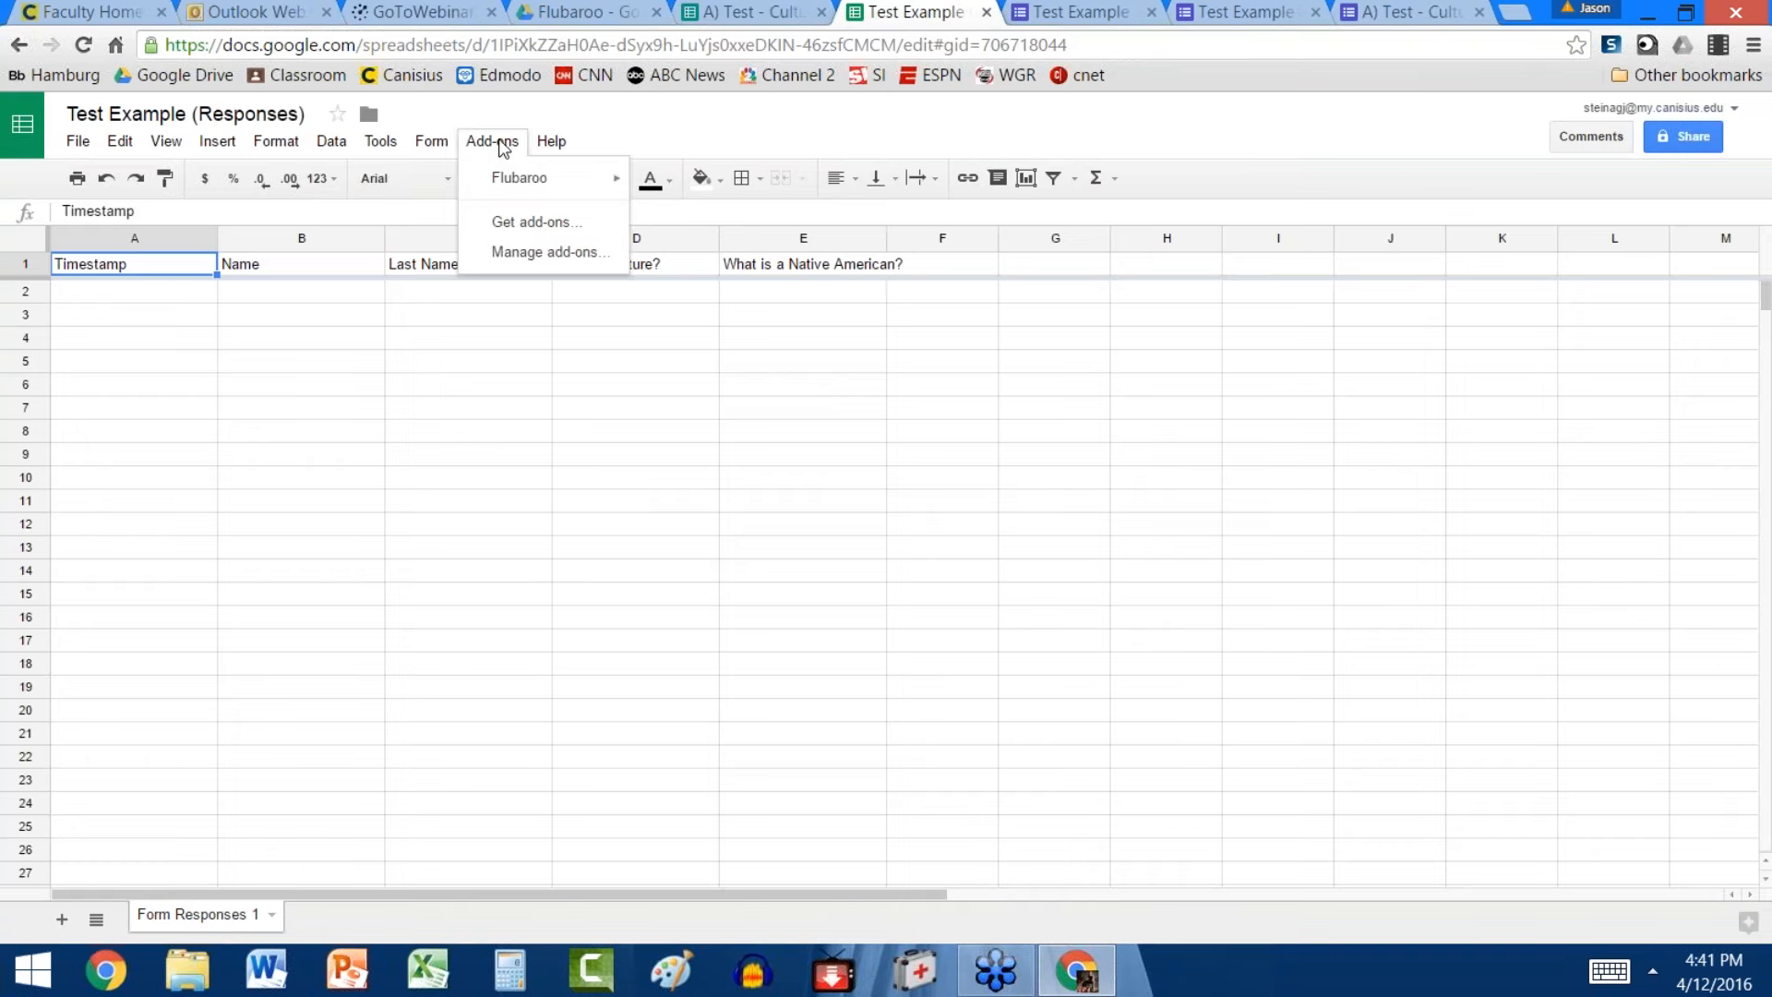
left_click(987, 12)
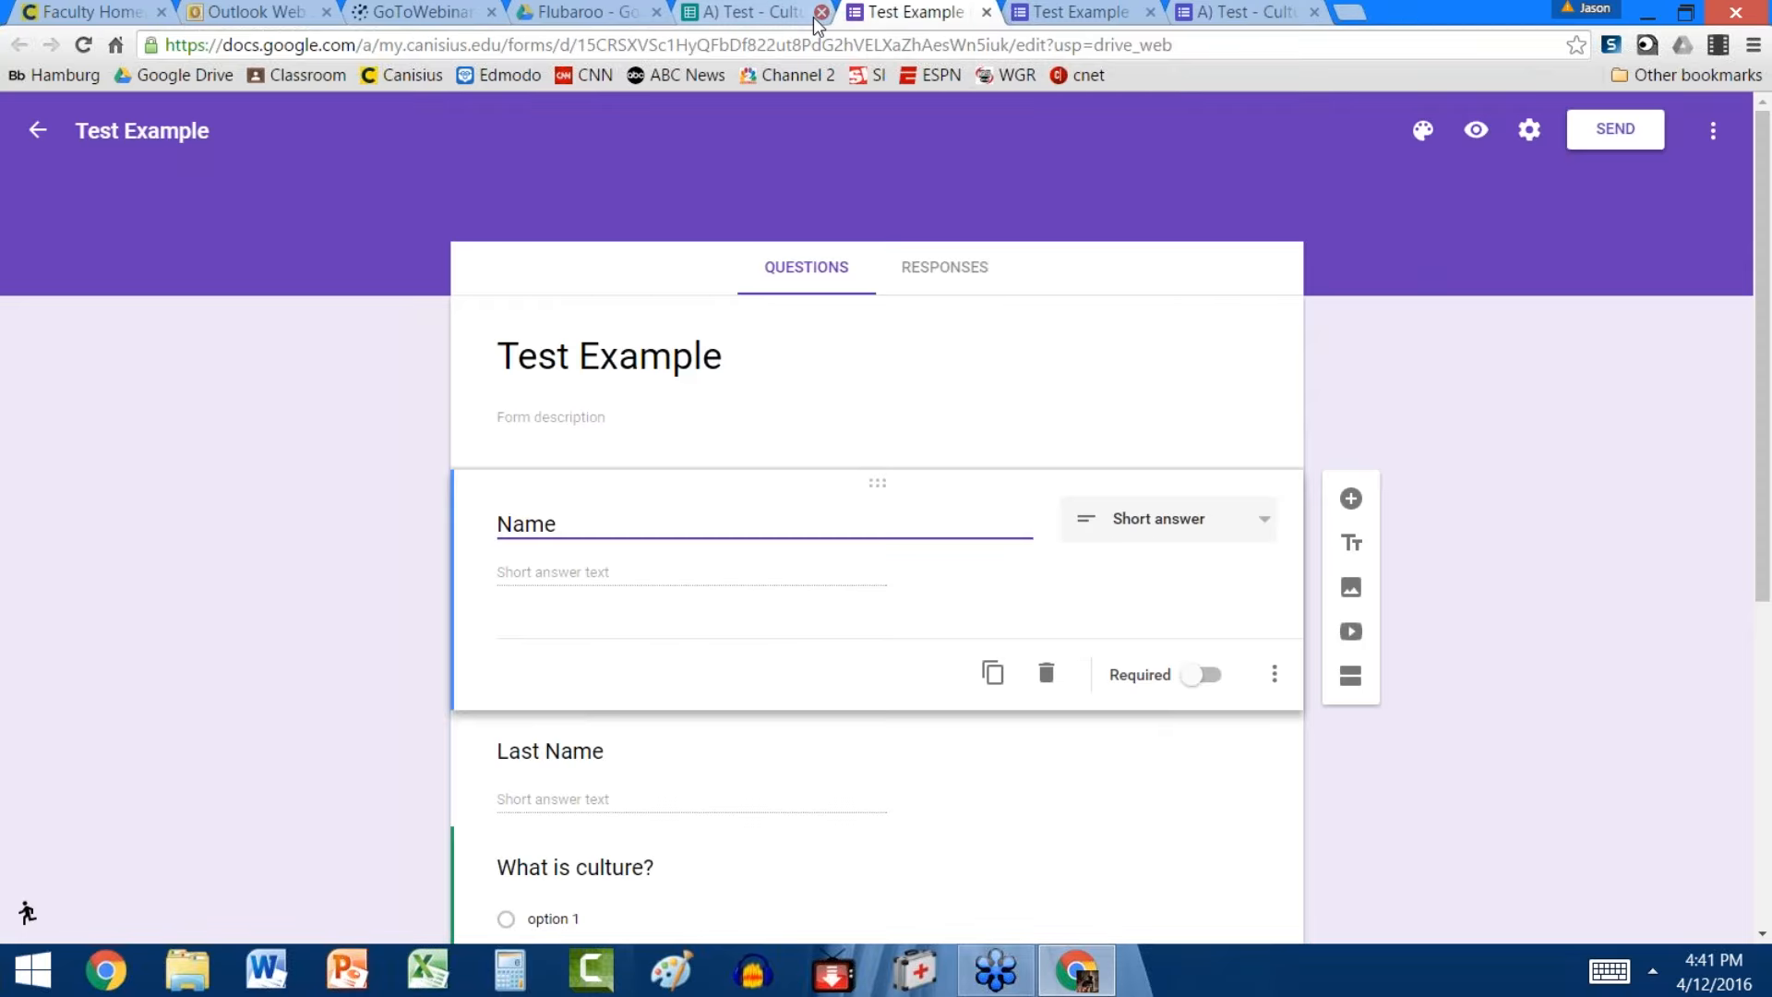
Close the Culture & Native Americans responses spreadsheet and open the Google Drive & Classroom Webinar 2015 folder from My Drive
left_click(818, 15)
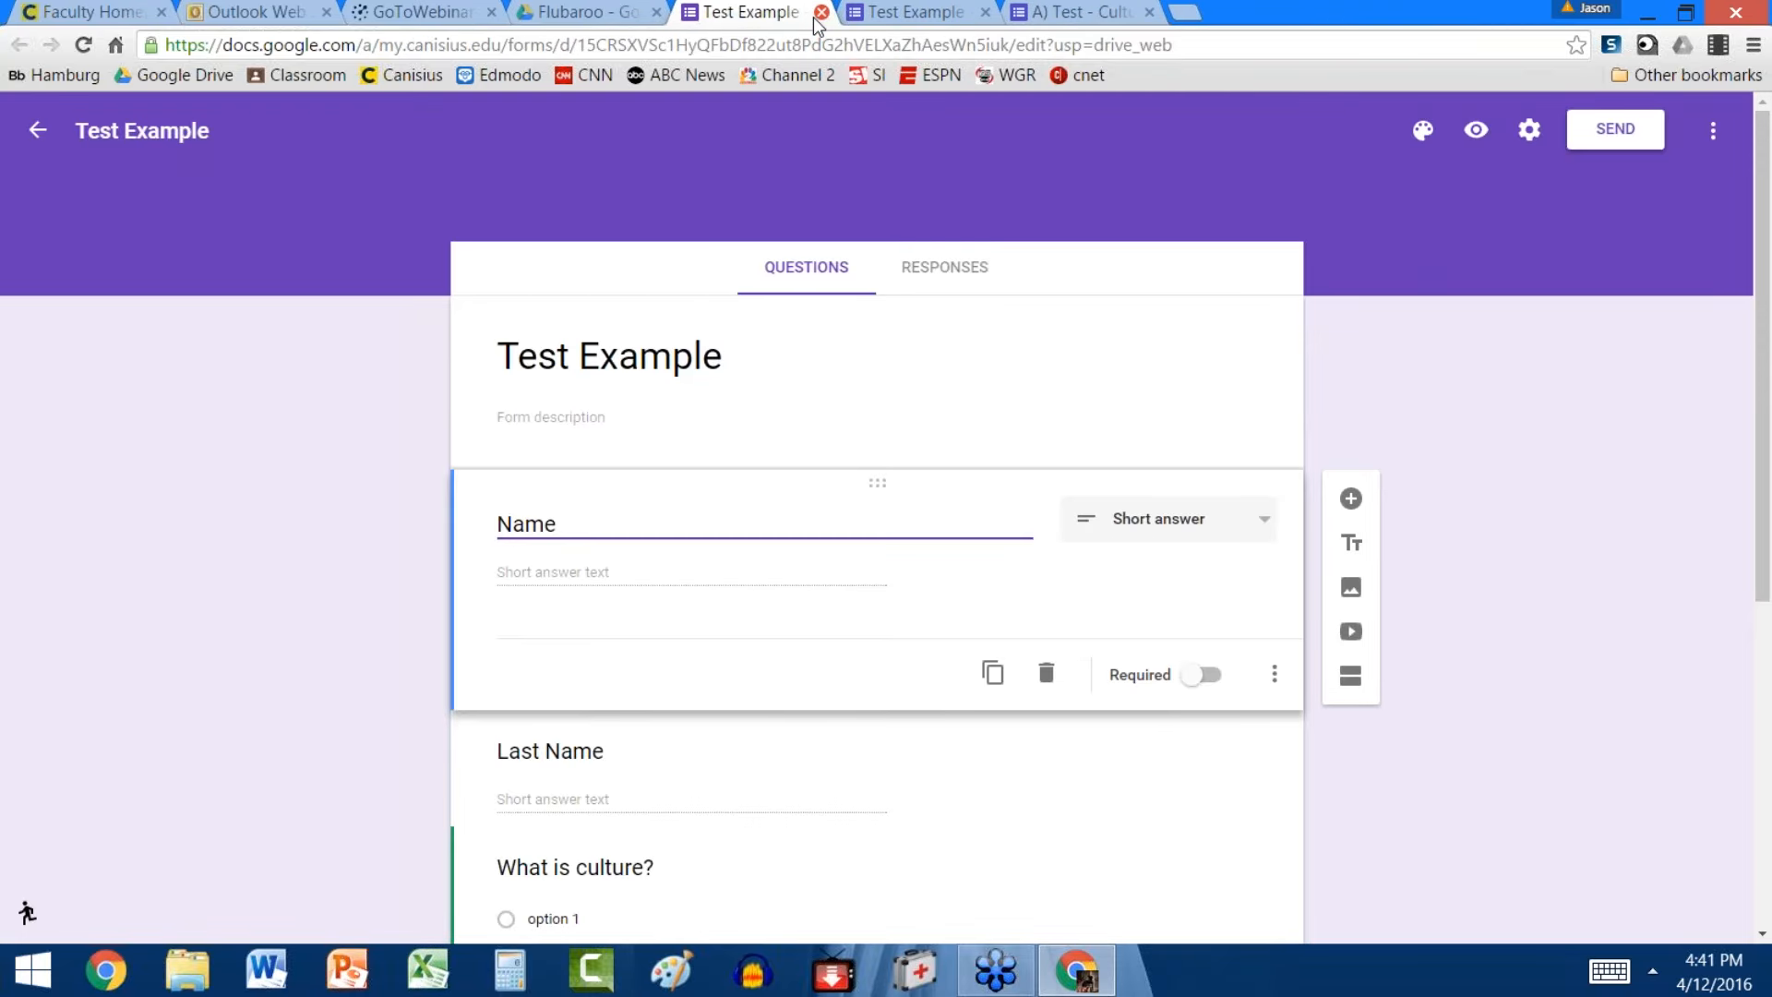
left_click(572, 11)
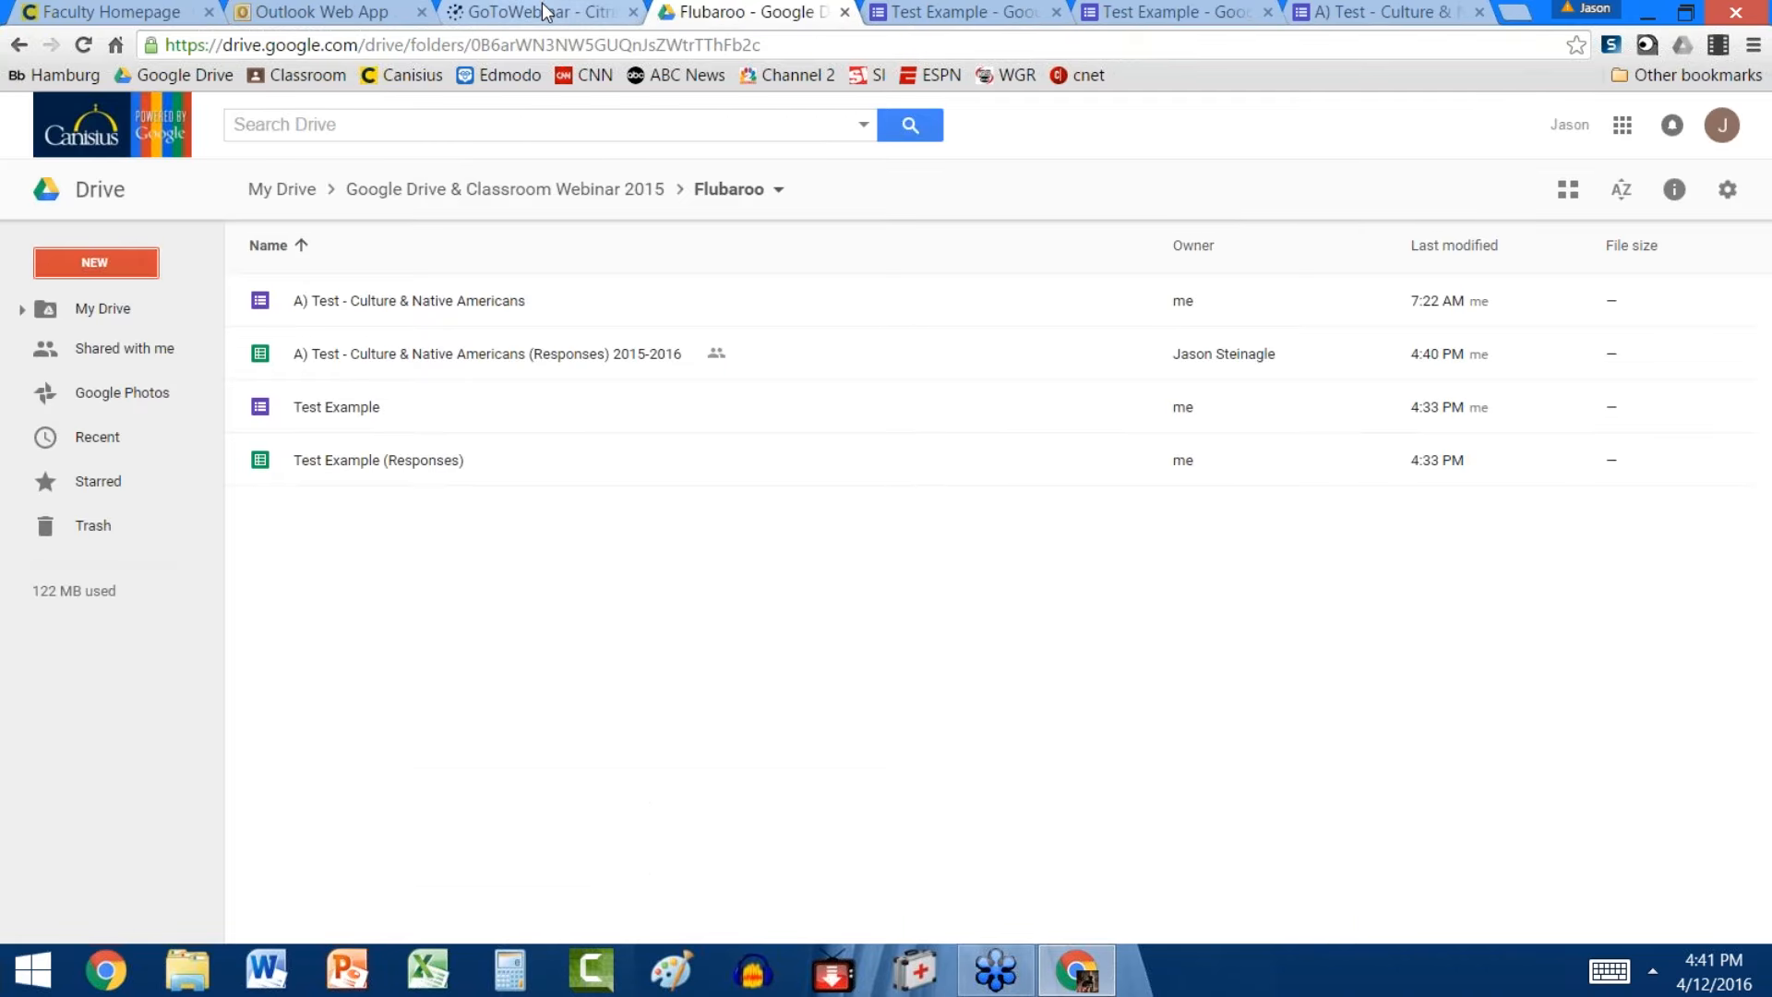
left_click(541, 4)
left_click(713, 14)
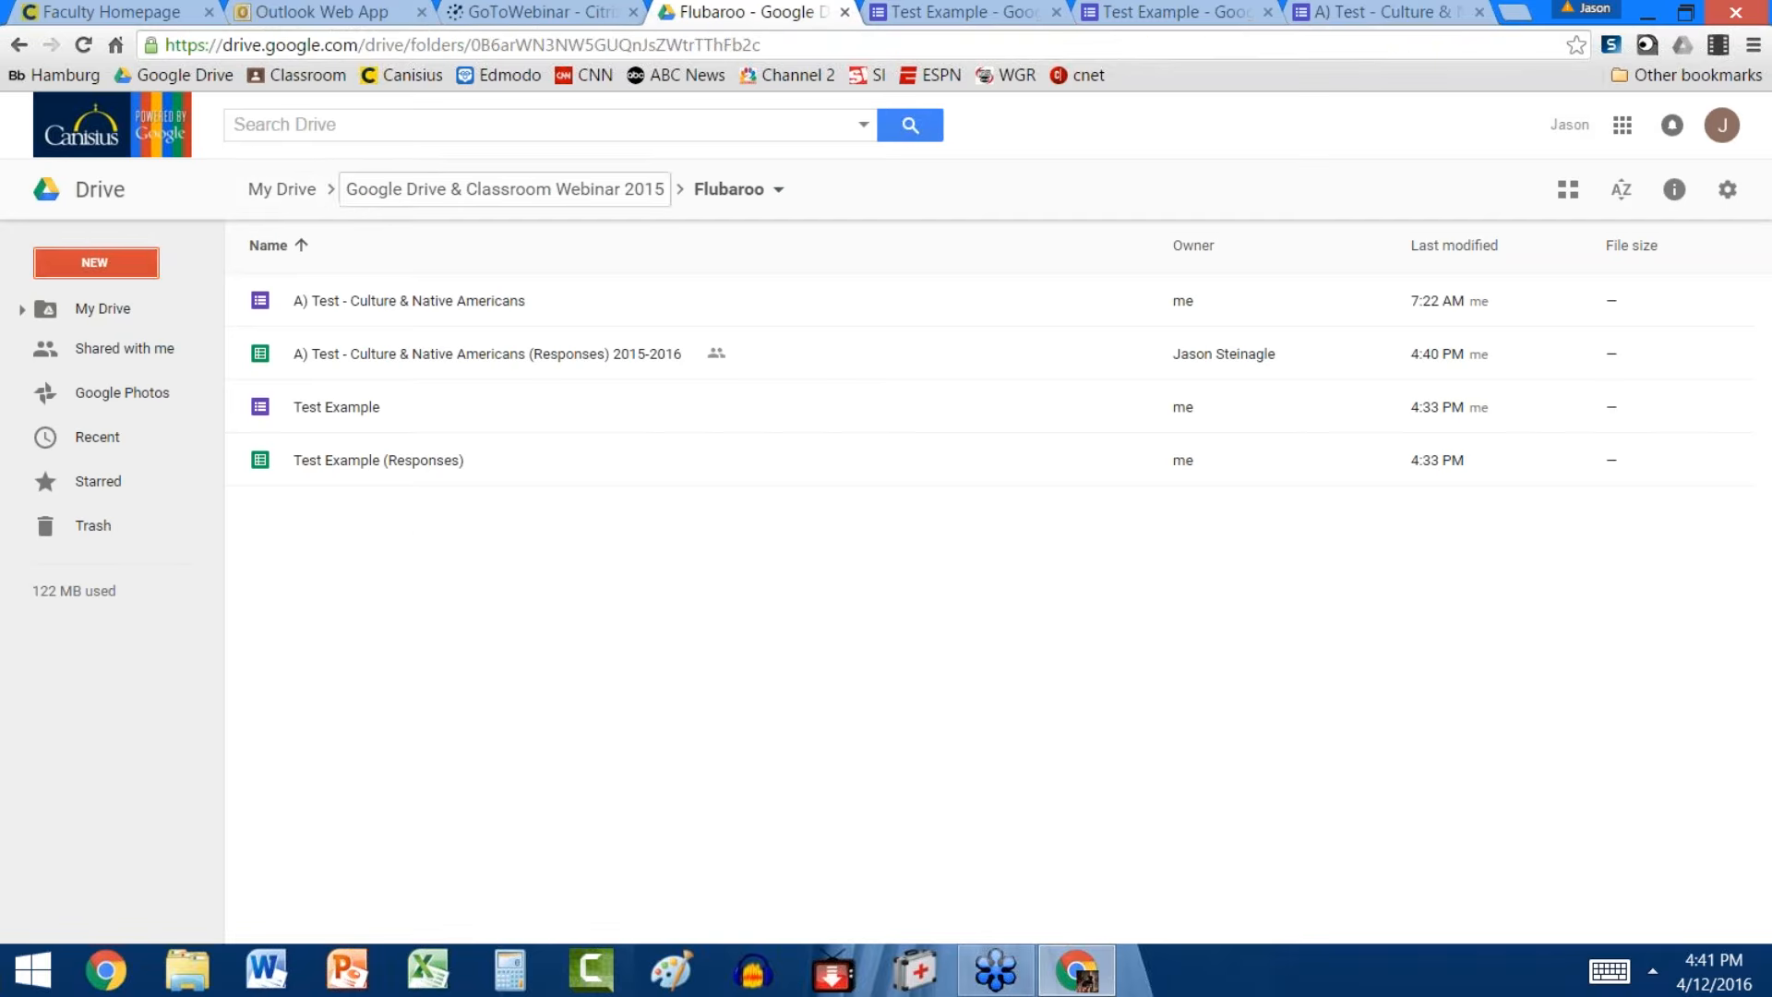
left_click(284, 195)
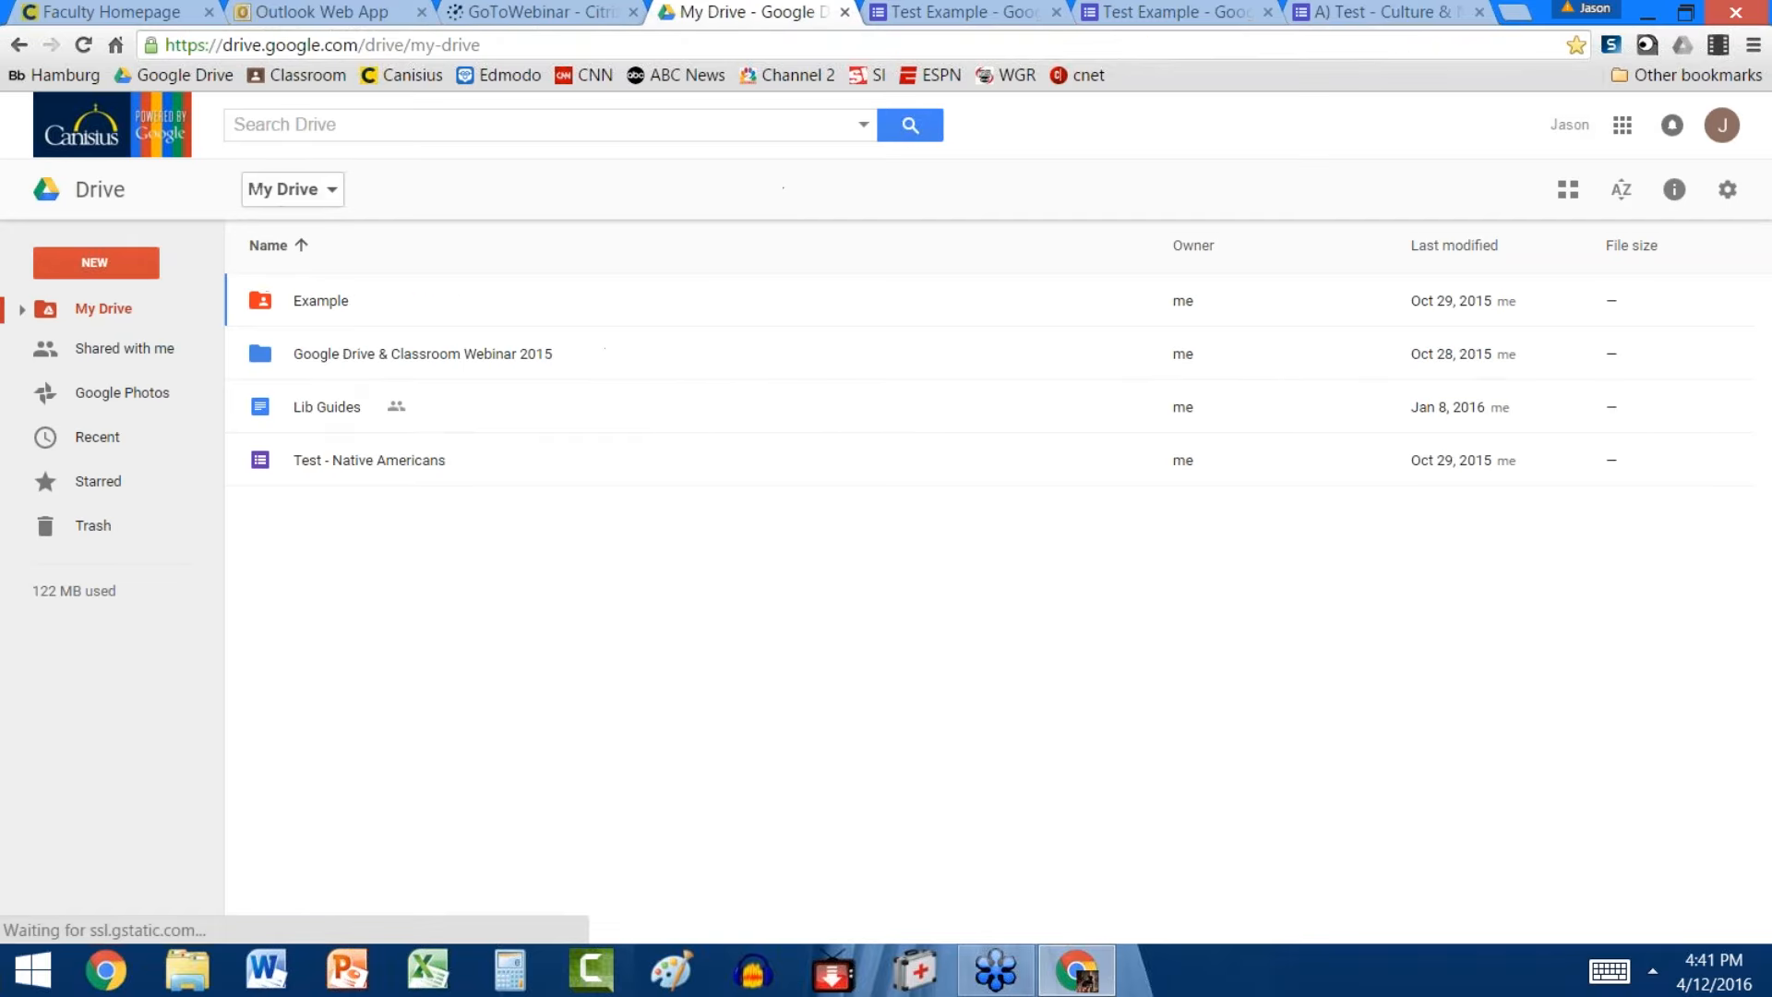
double_click(349, 360)
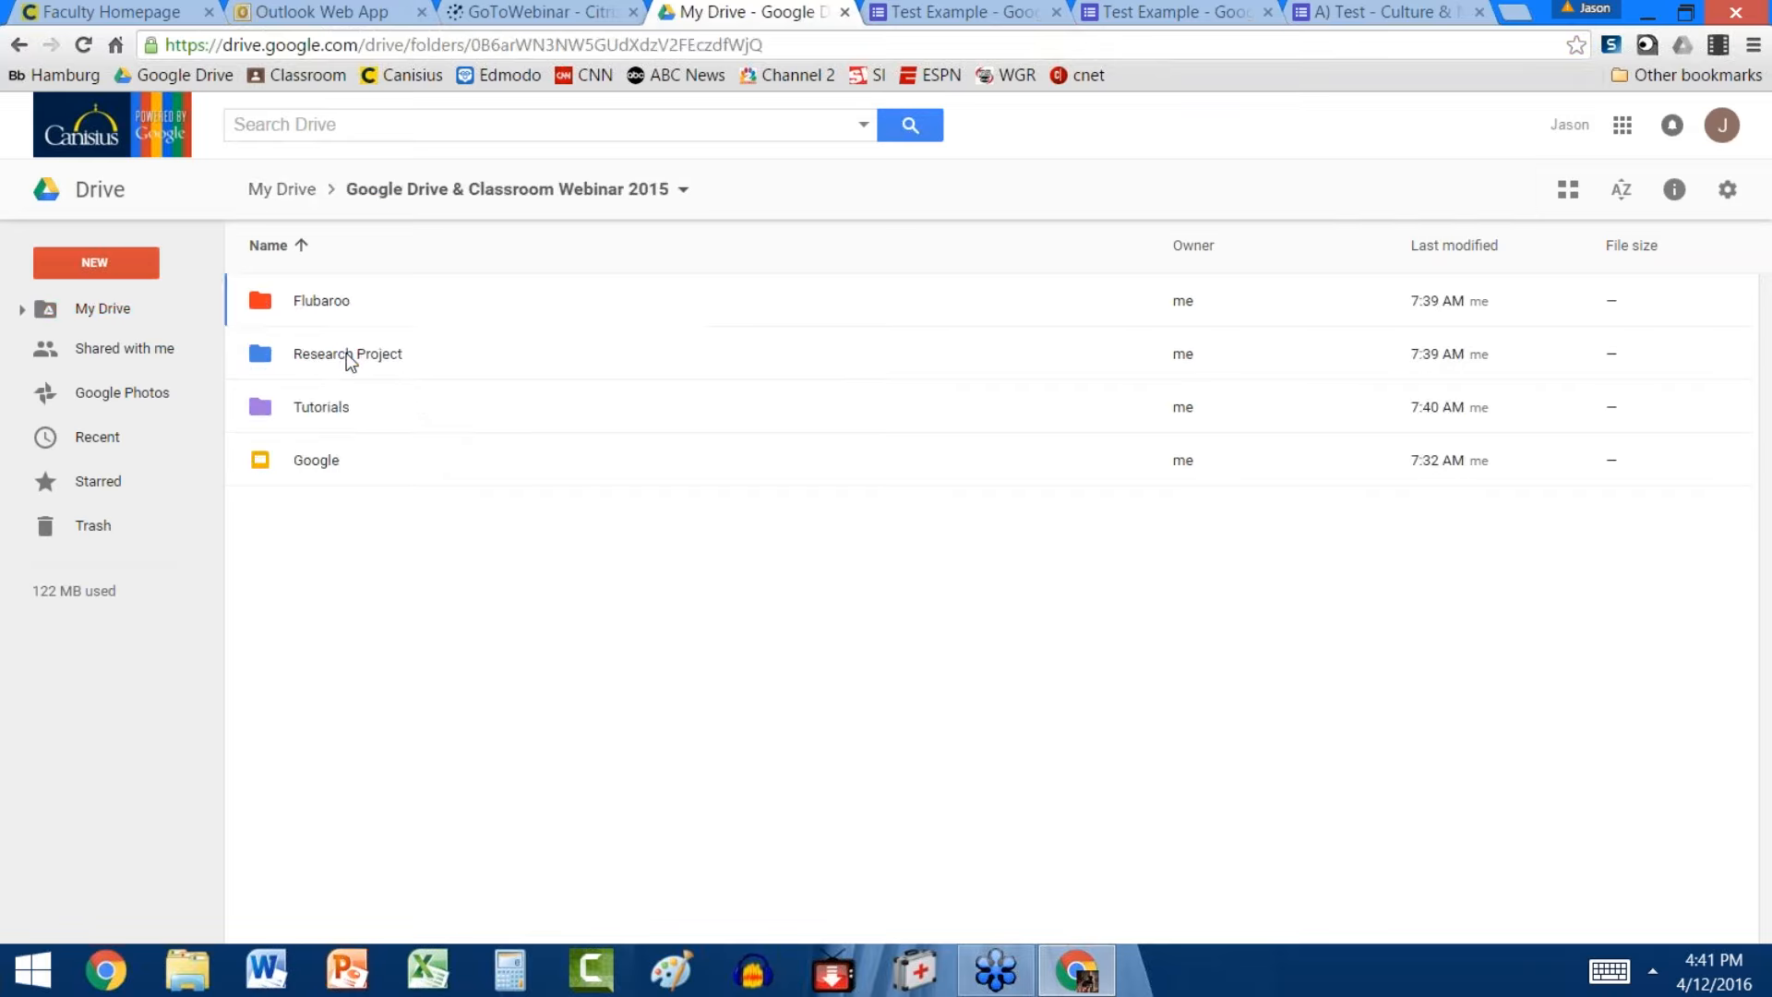
Open the Google presentation from the webinar folder and bring its final slides into view in the slide list
left_click(314, 465)
double_click(313, 466)
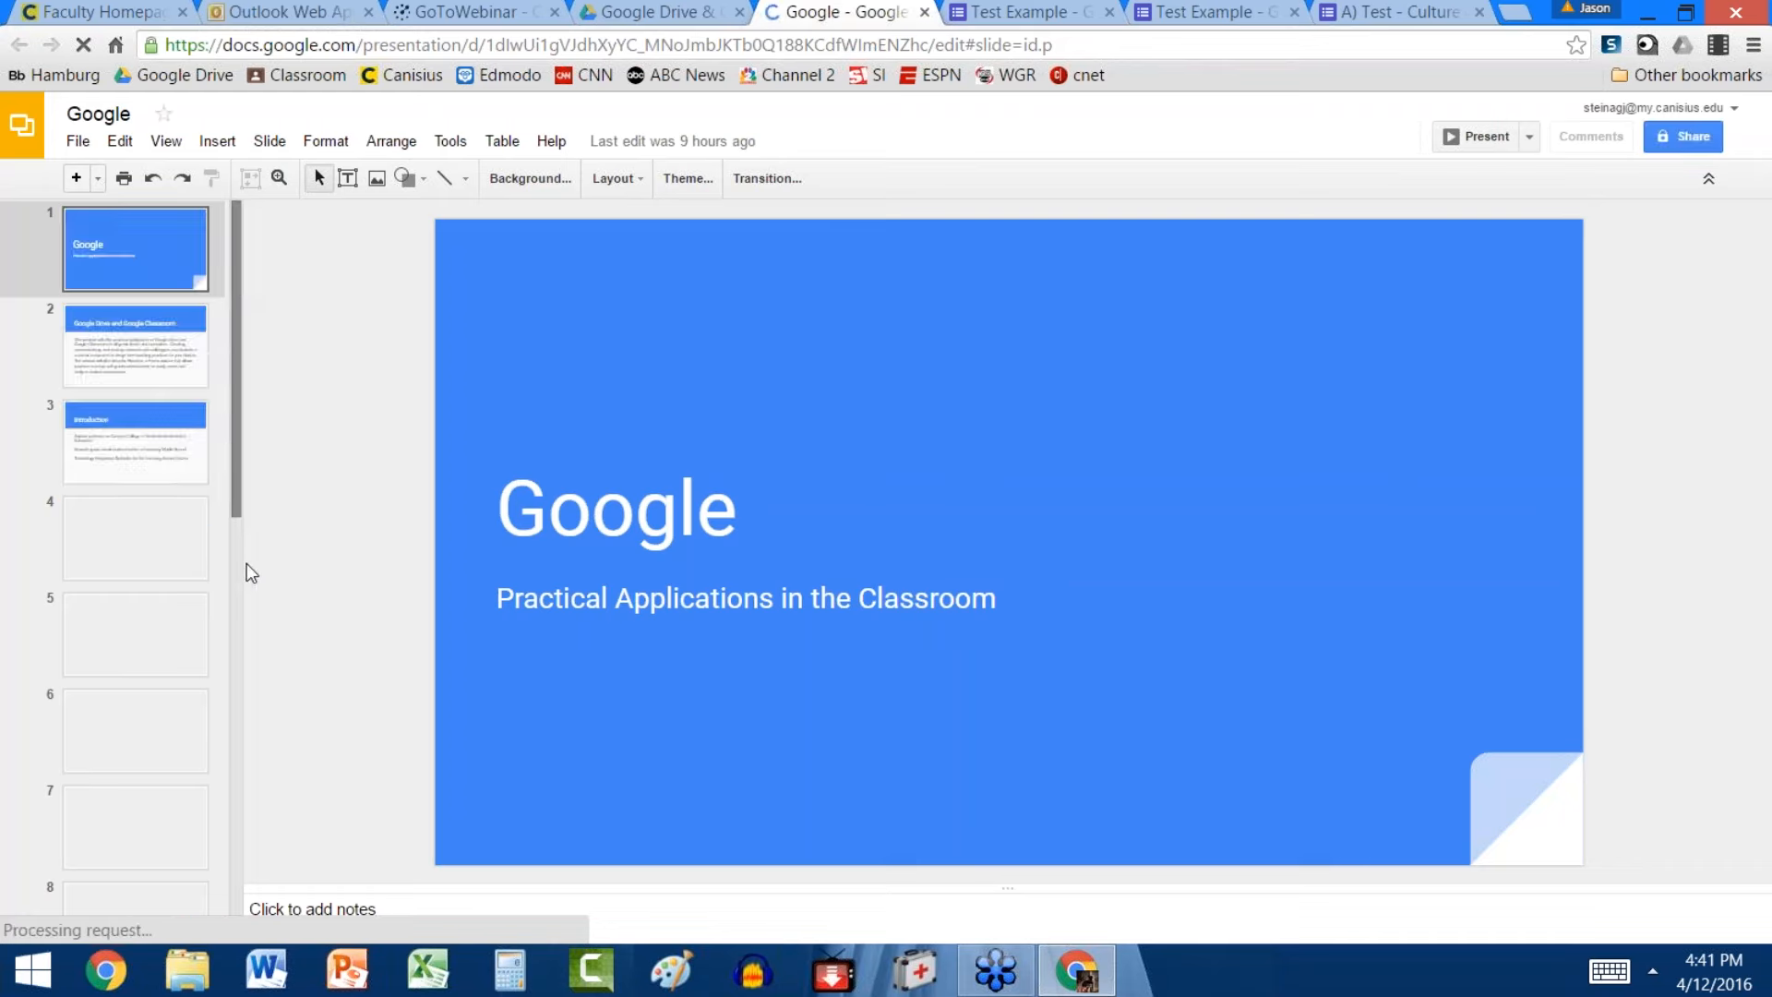
left_click(239, 847)
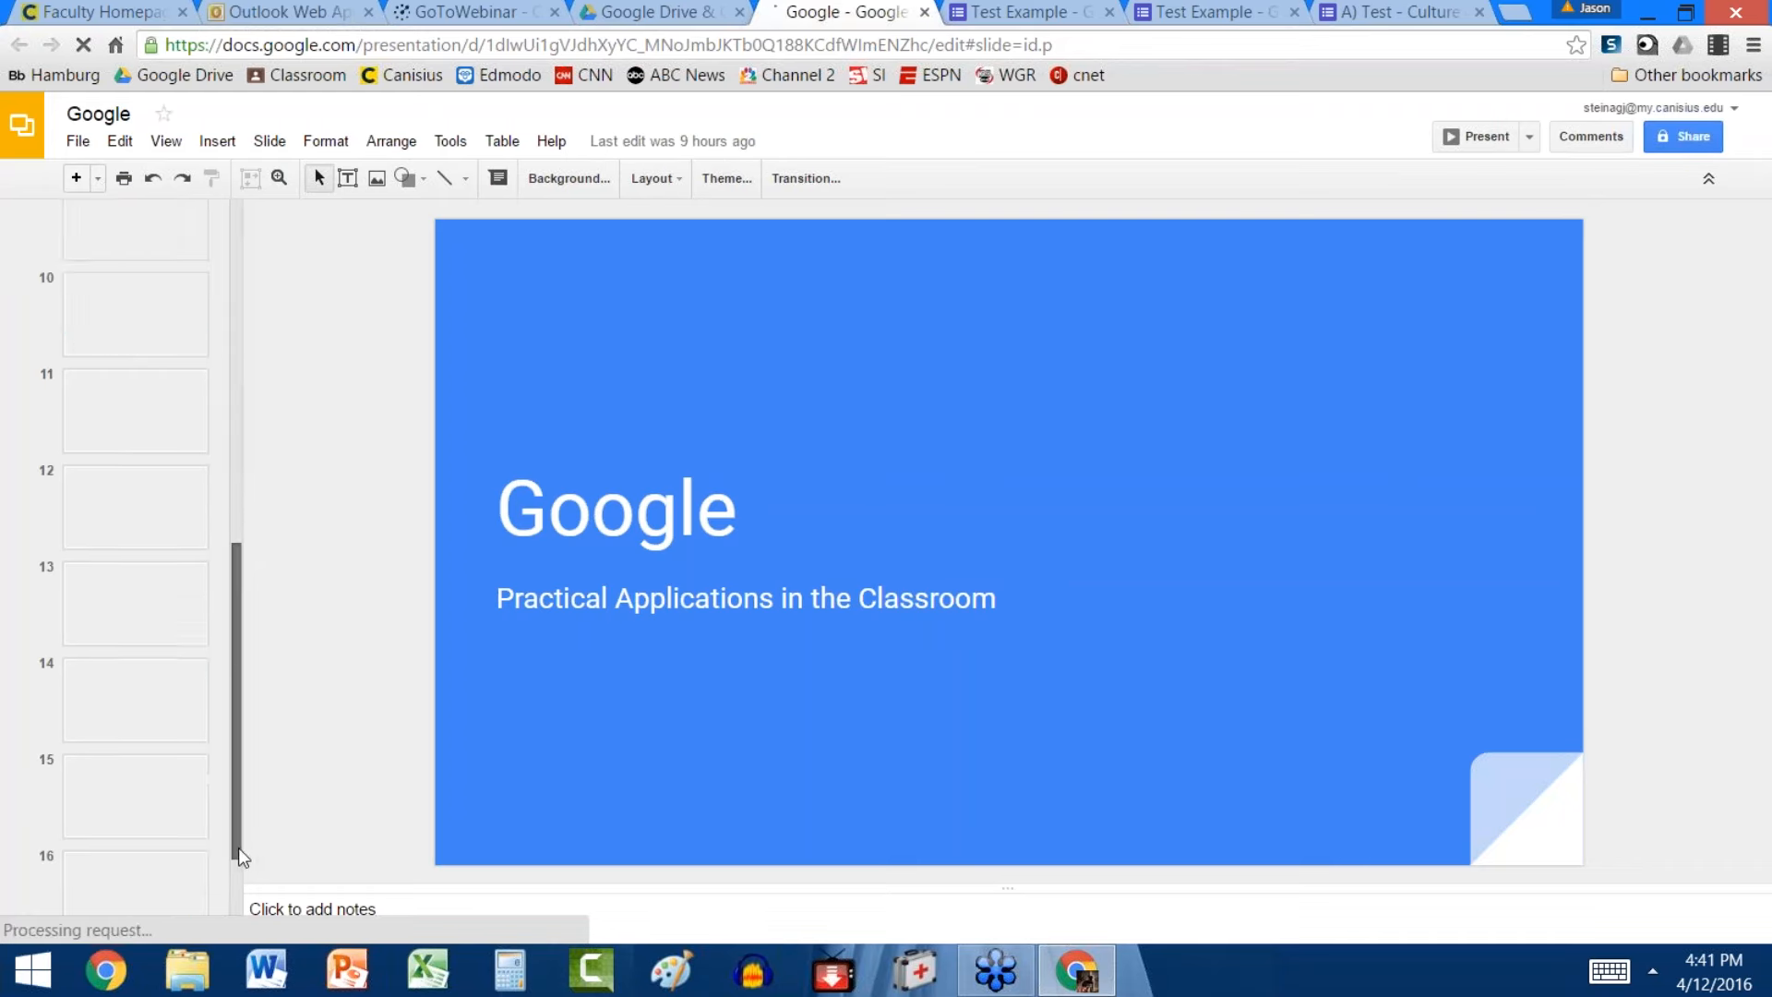
left_click_drag(238, 842, 233, 923)
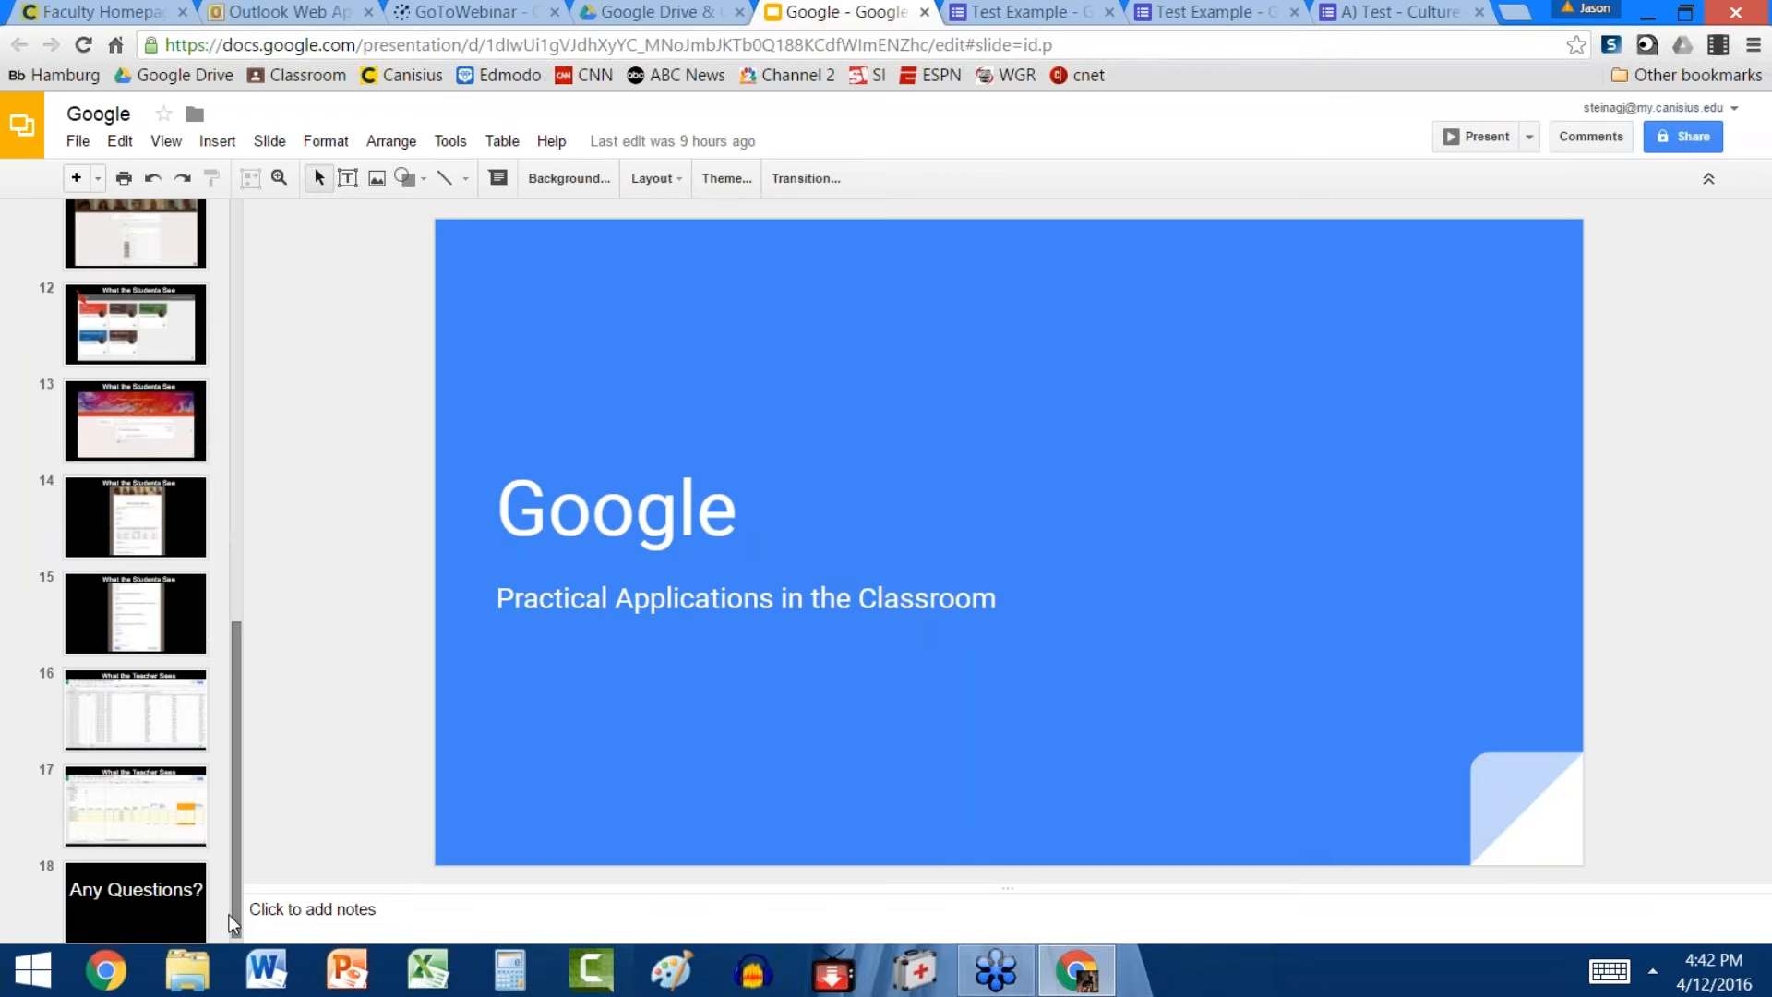
right_click(236, 901)
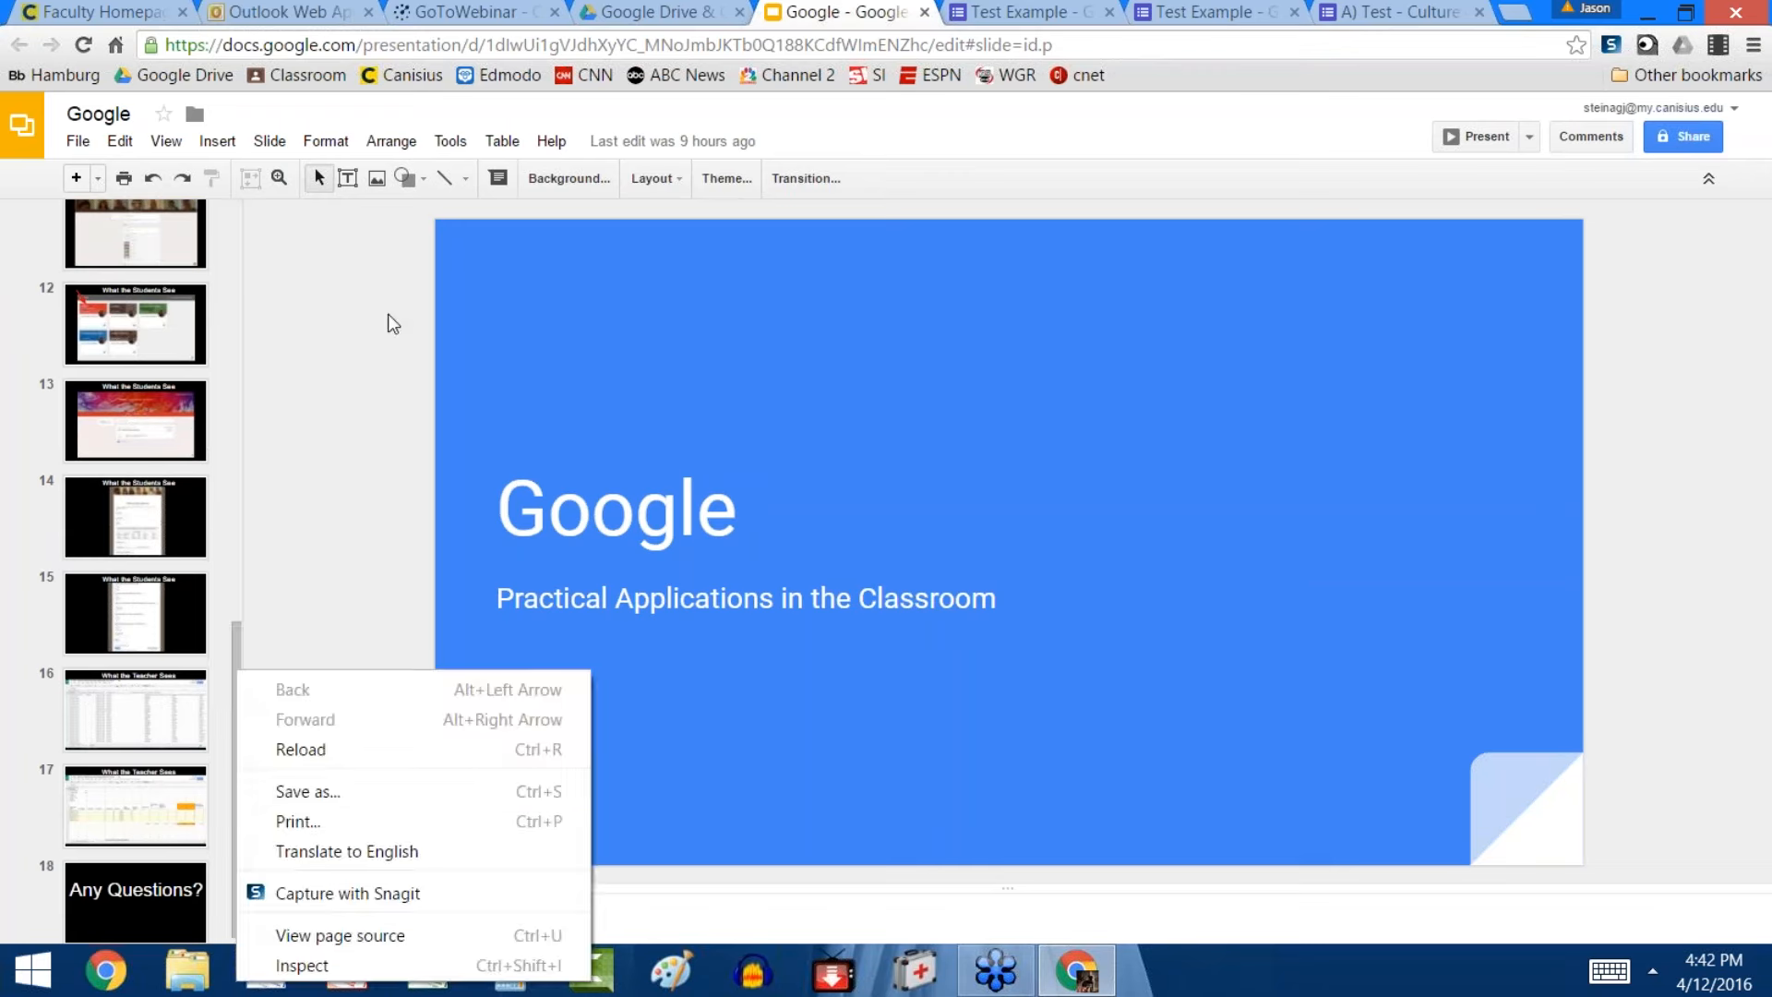
left_click(350, 377)
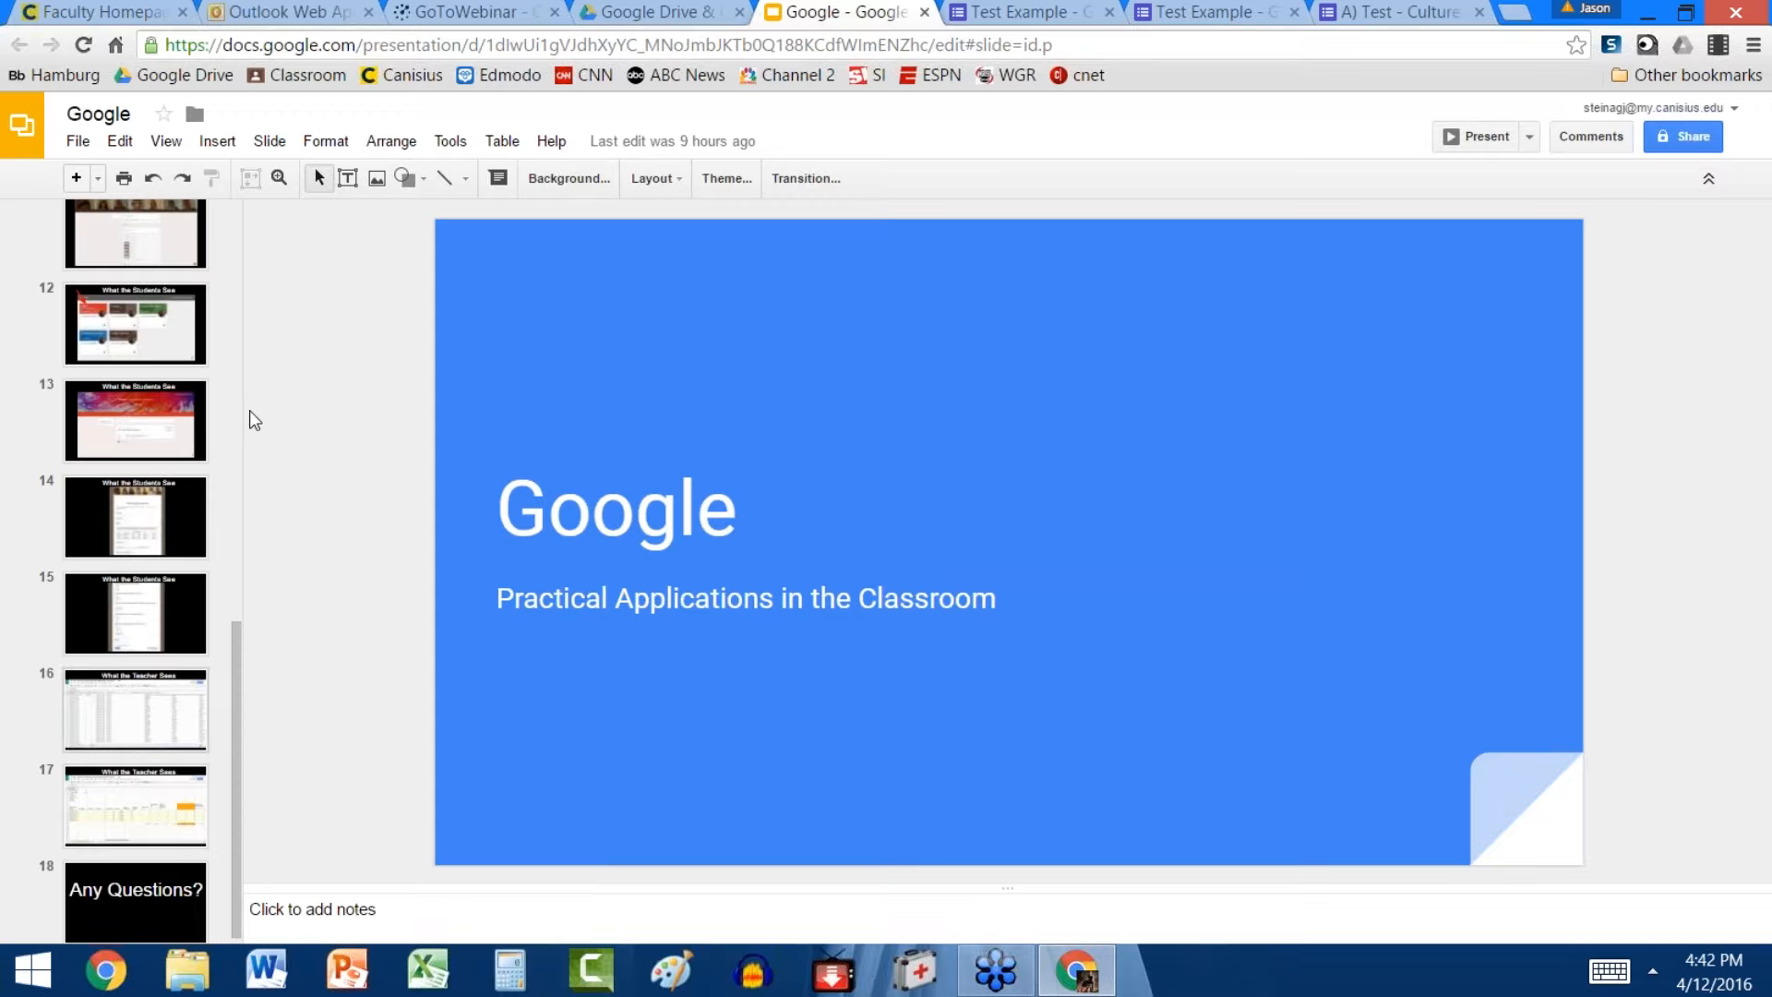
Return to the webinar folder in Google Drive and open F) Underground Railroad Research Topics.pdf from the Research Project folder
left_click(671, 16)
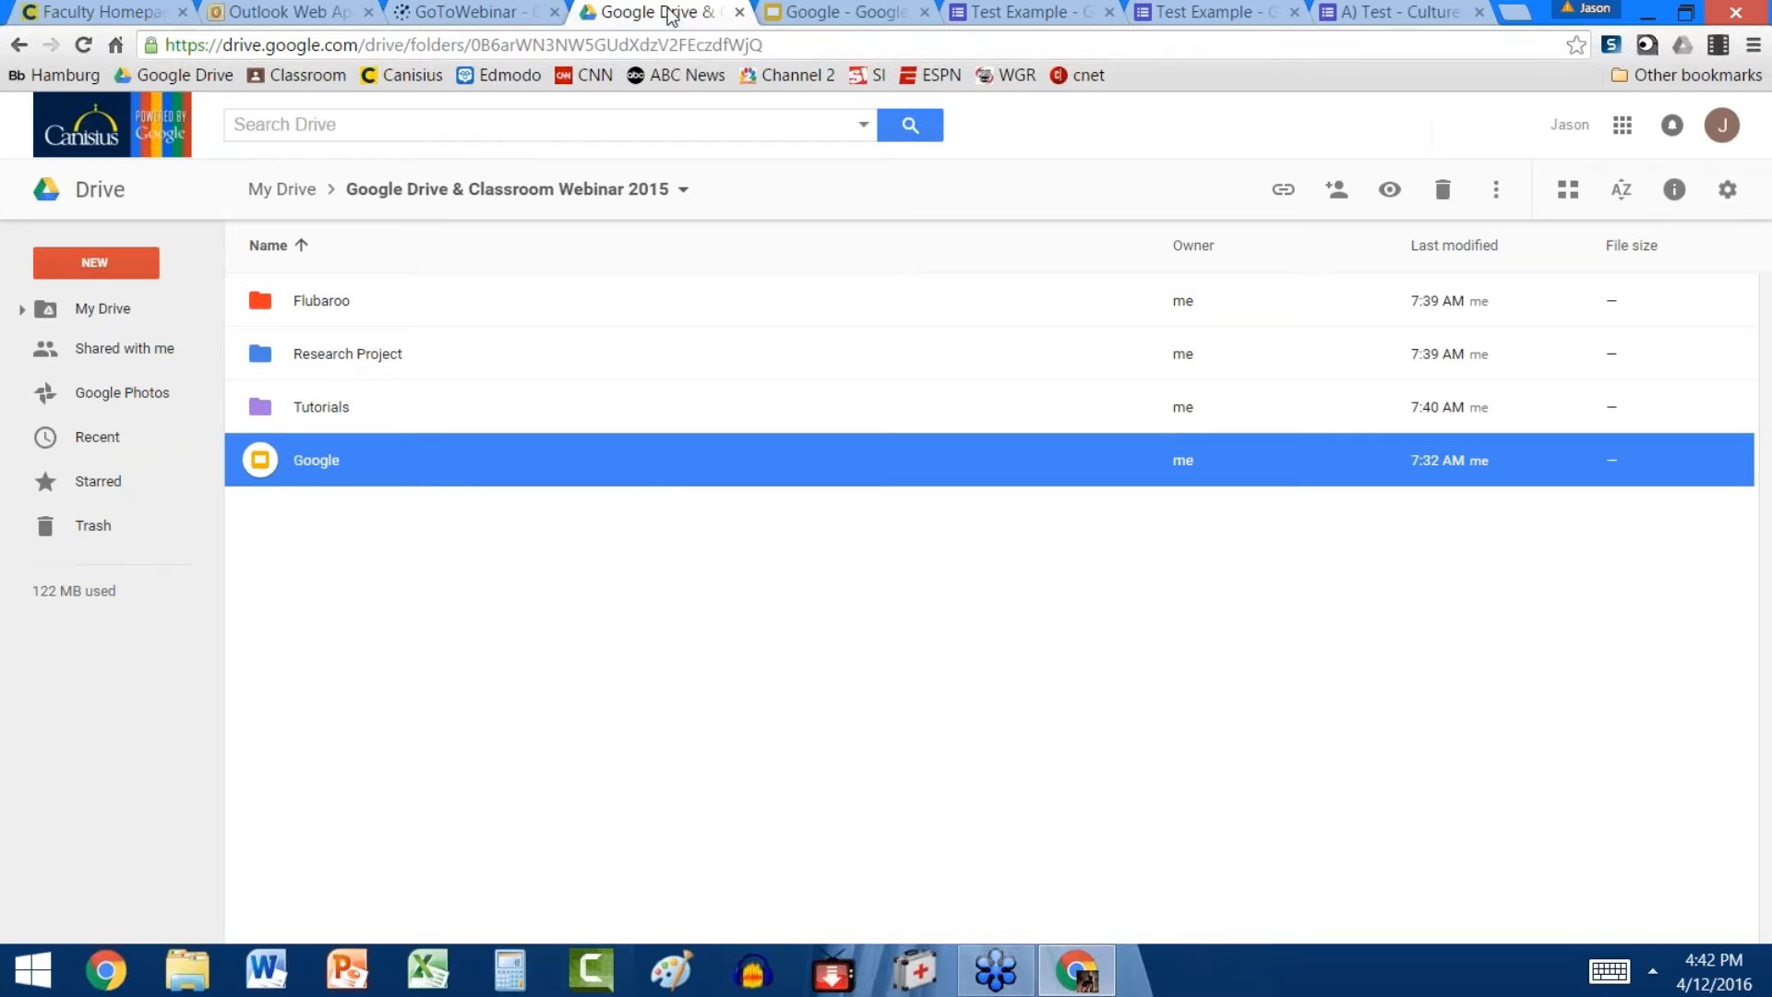
double_click(335, 352)
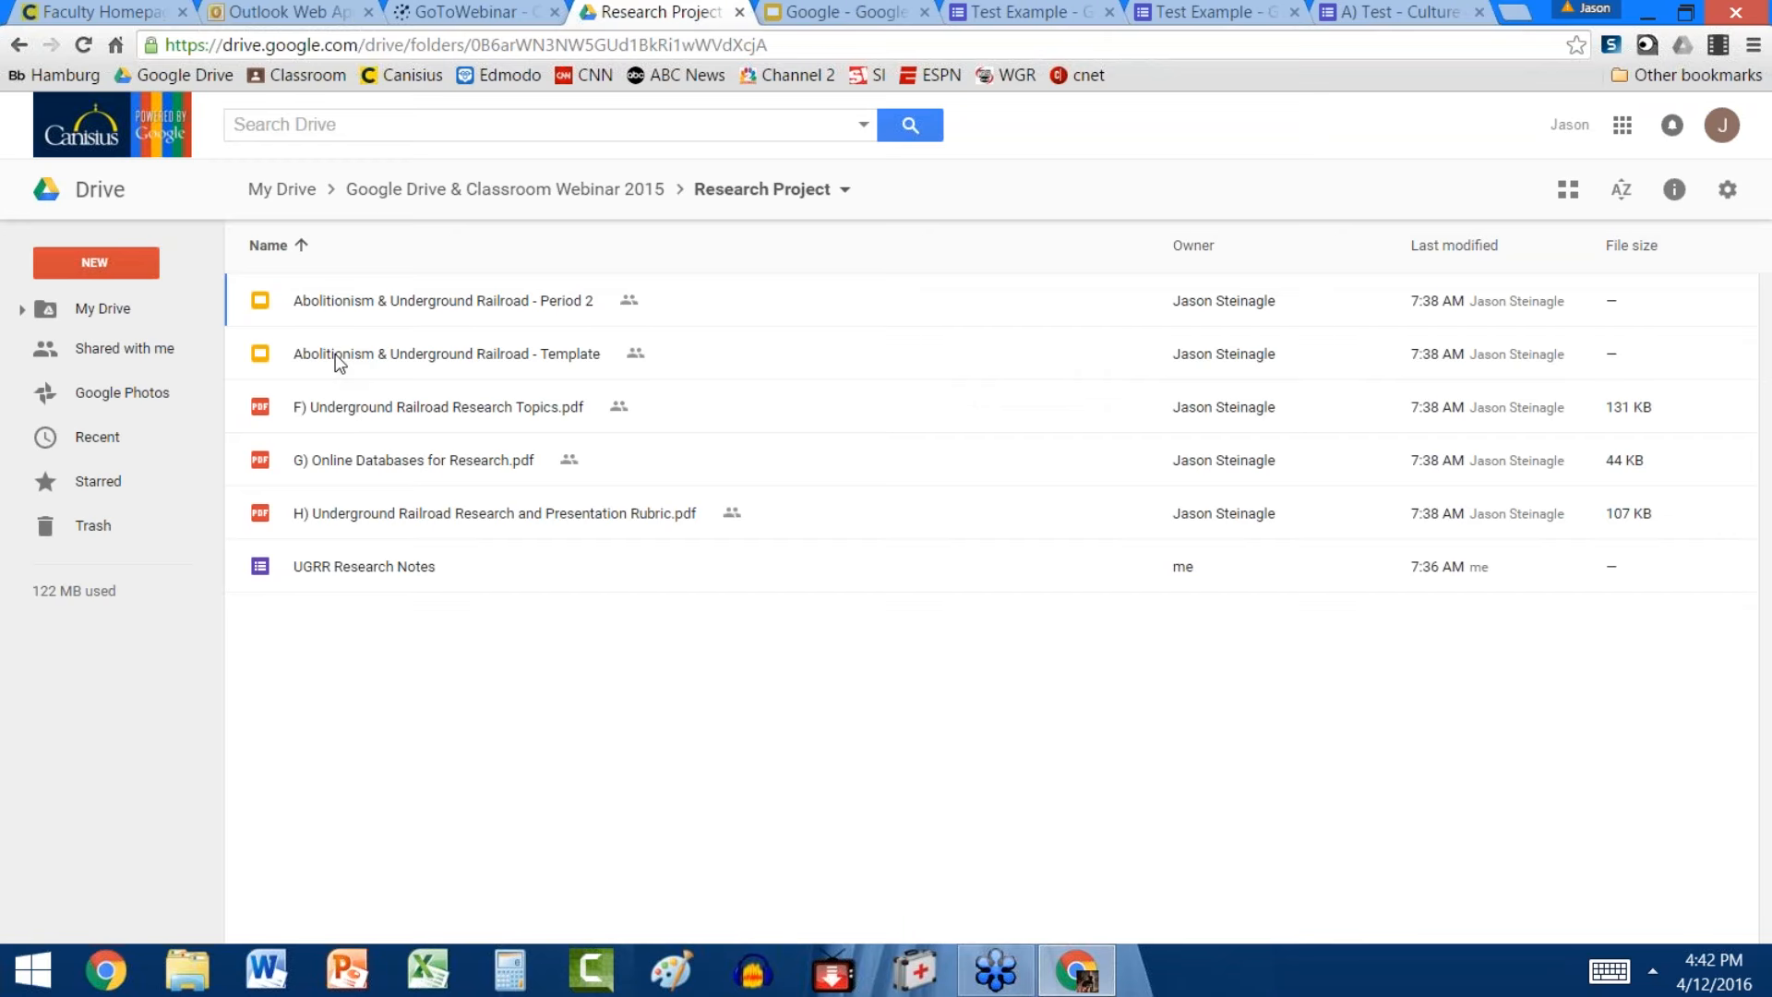
left_click(415, 423)
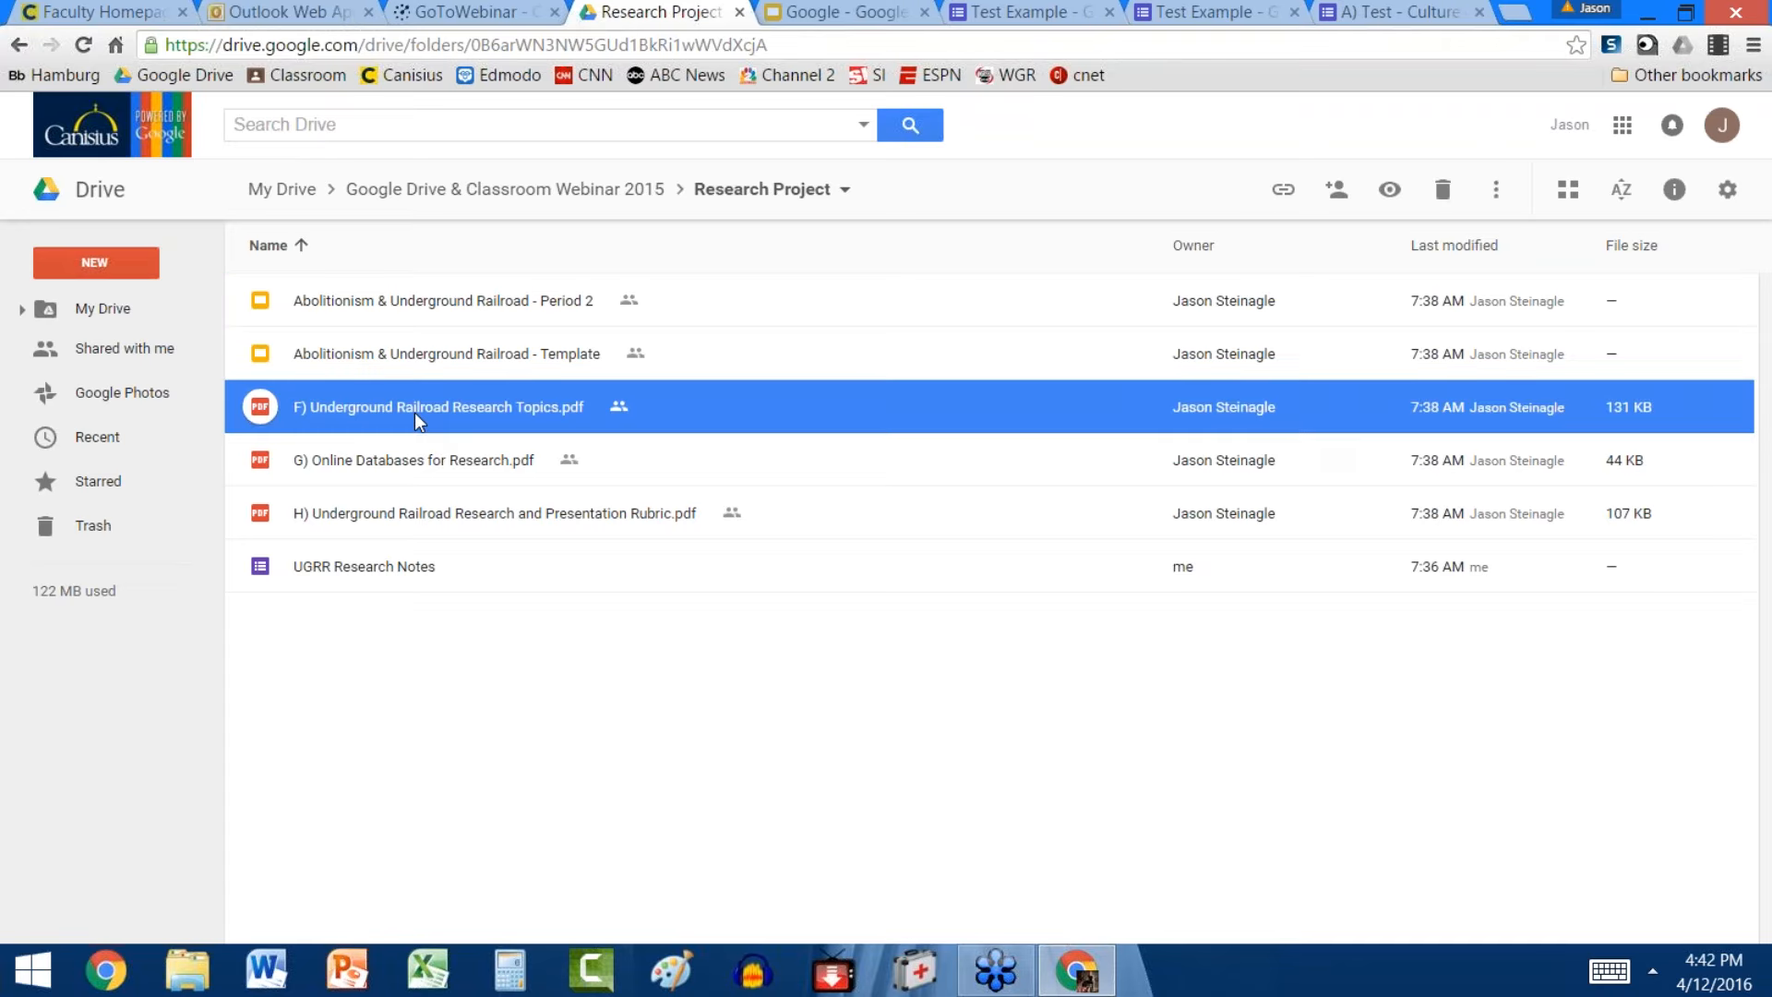
double_click(413, 412)
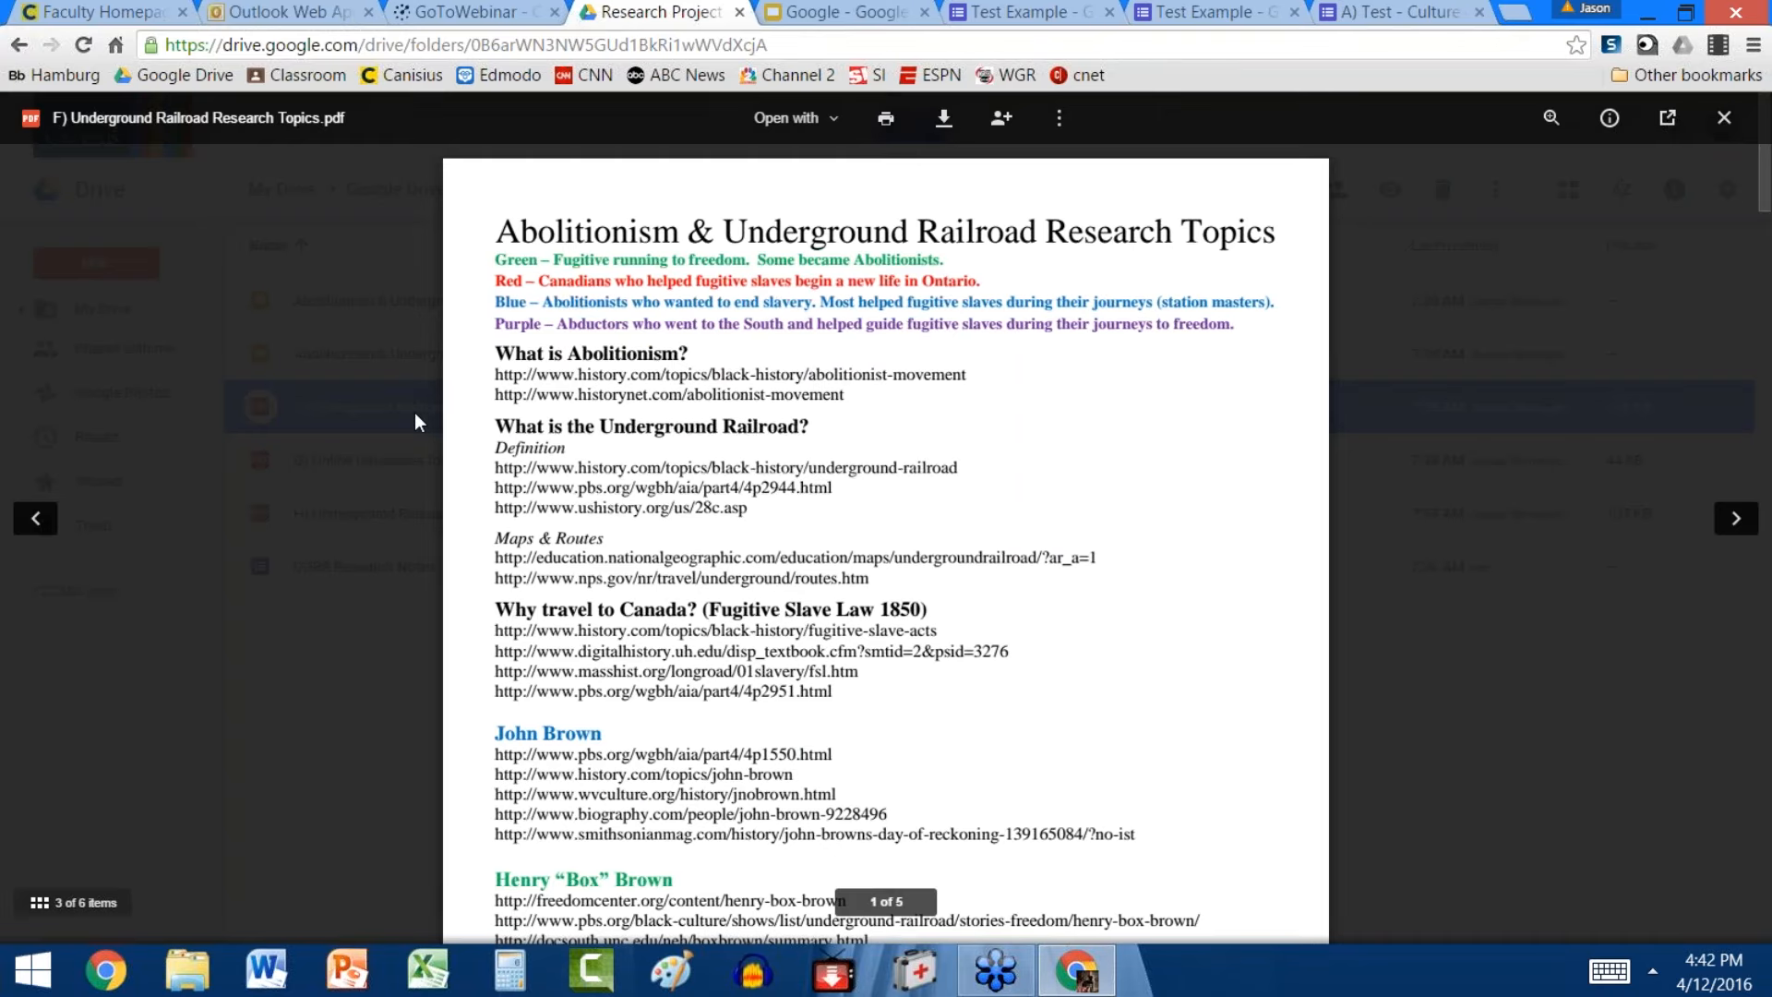
Examine the color-coded research topics and their website links through the last page of the PDF, ending back on the first page
scroll(1505, 757, "down", 4)
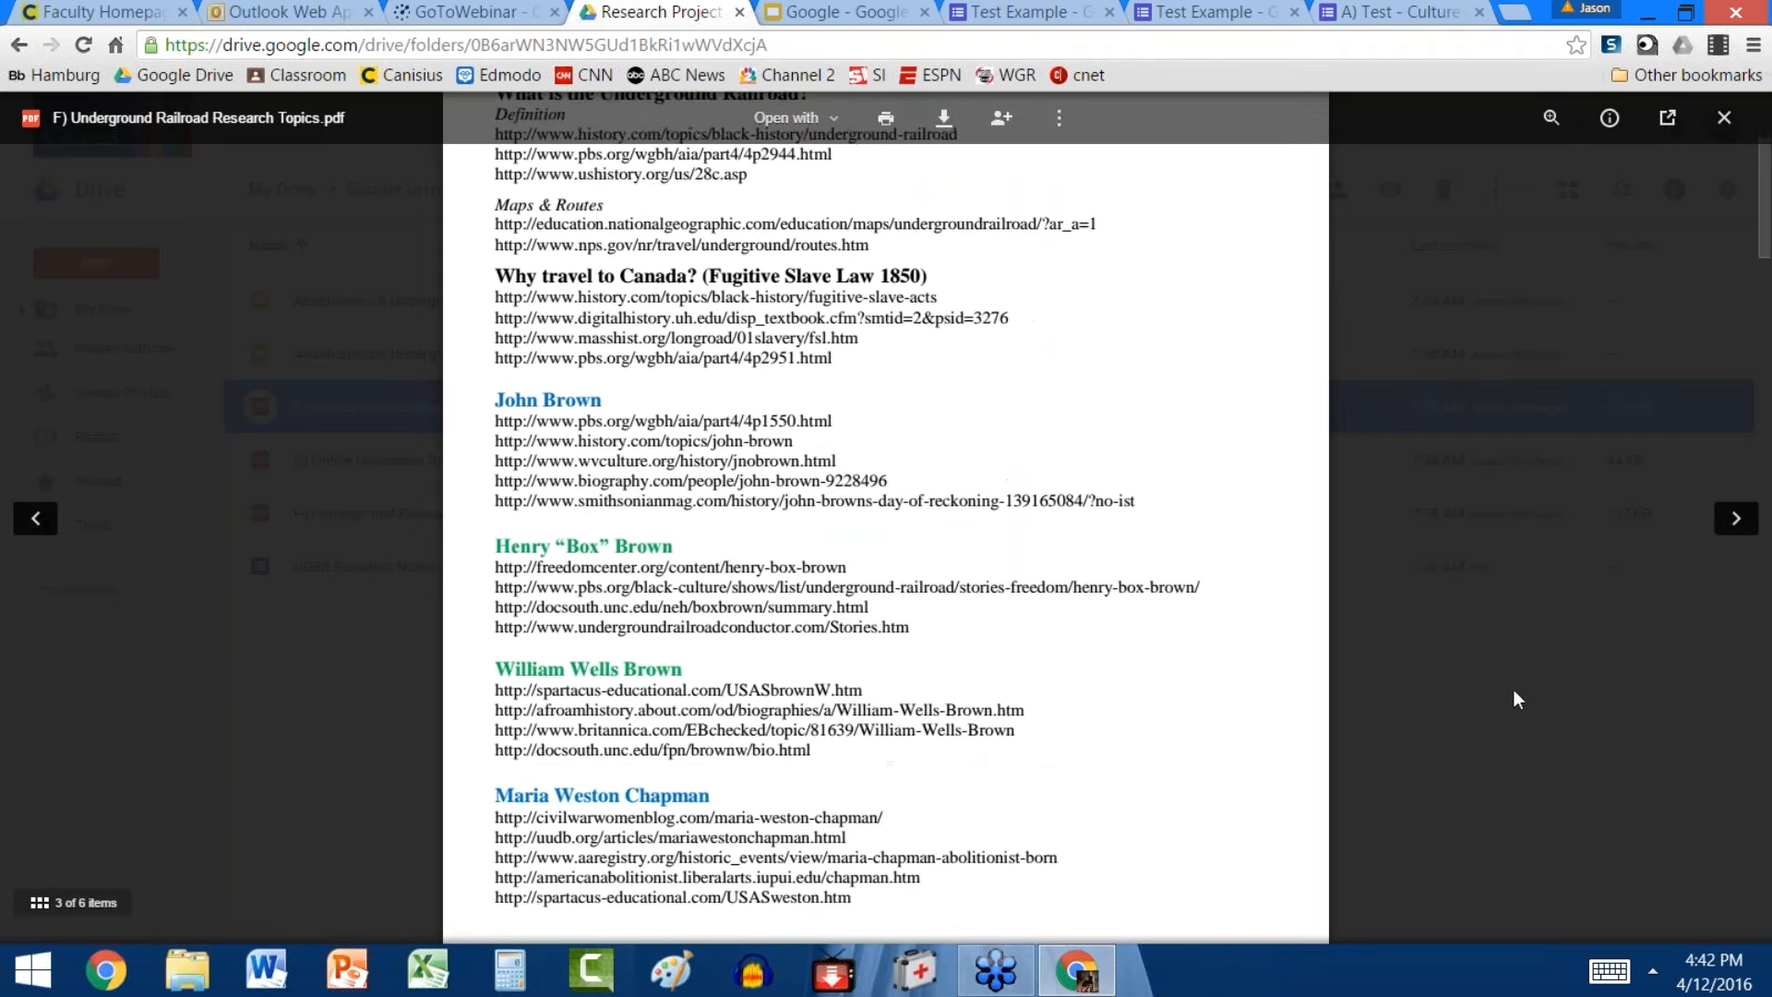
scroll(1513, 690, "down", 7)
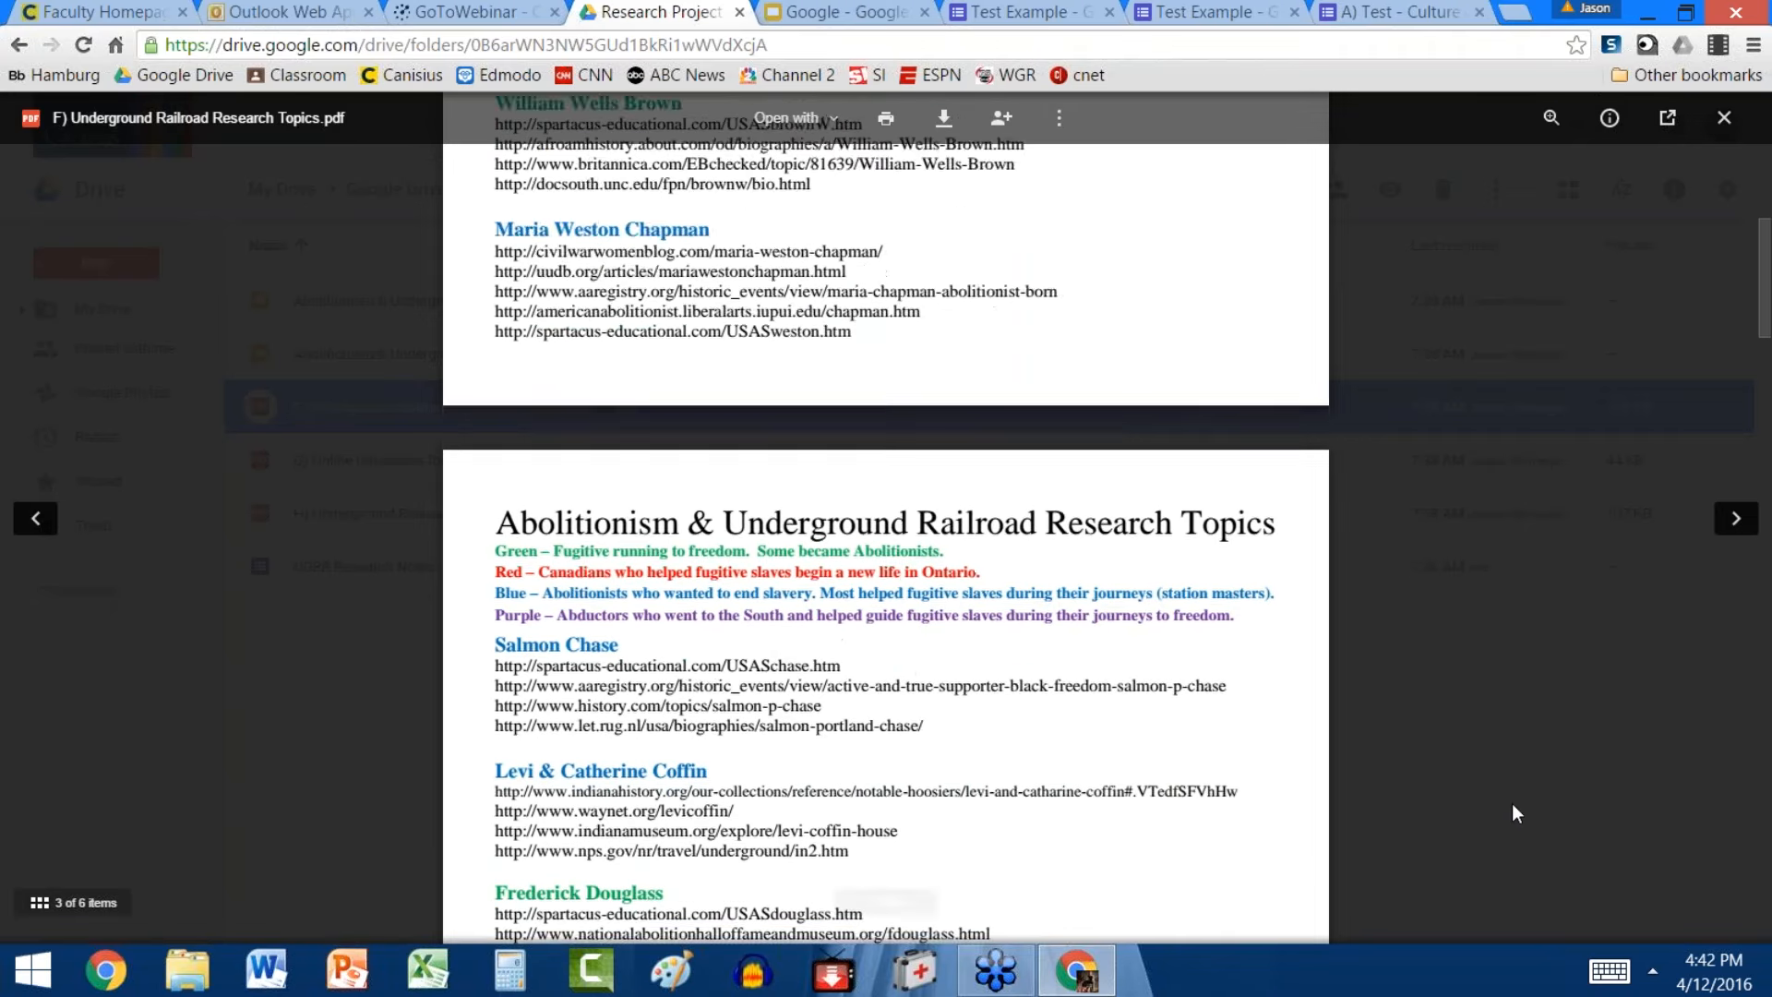
scroll(1512, 803, "down", 5)
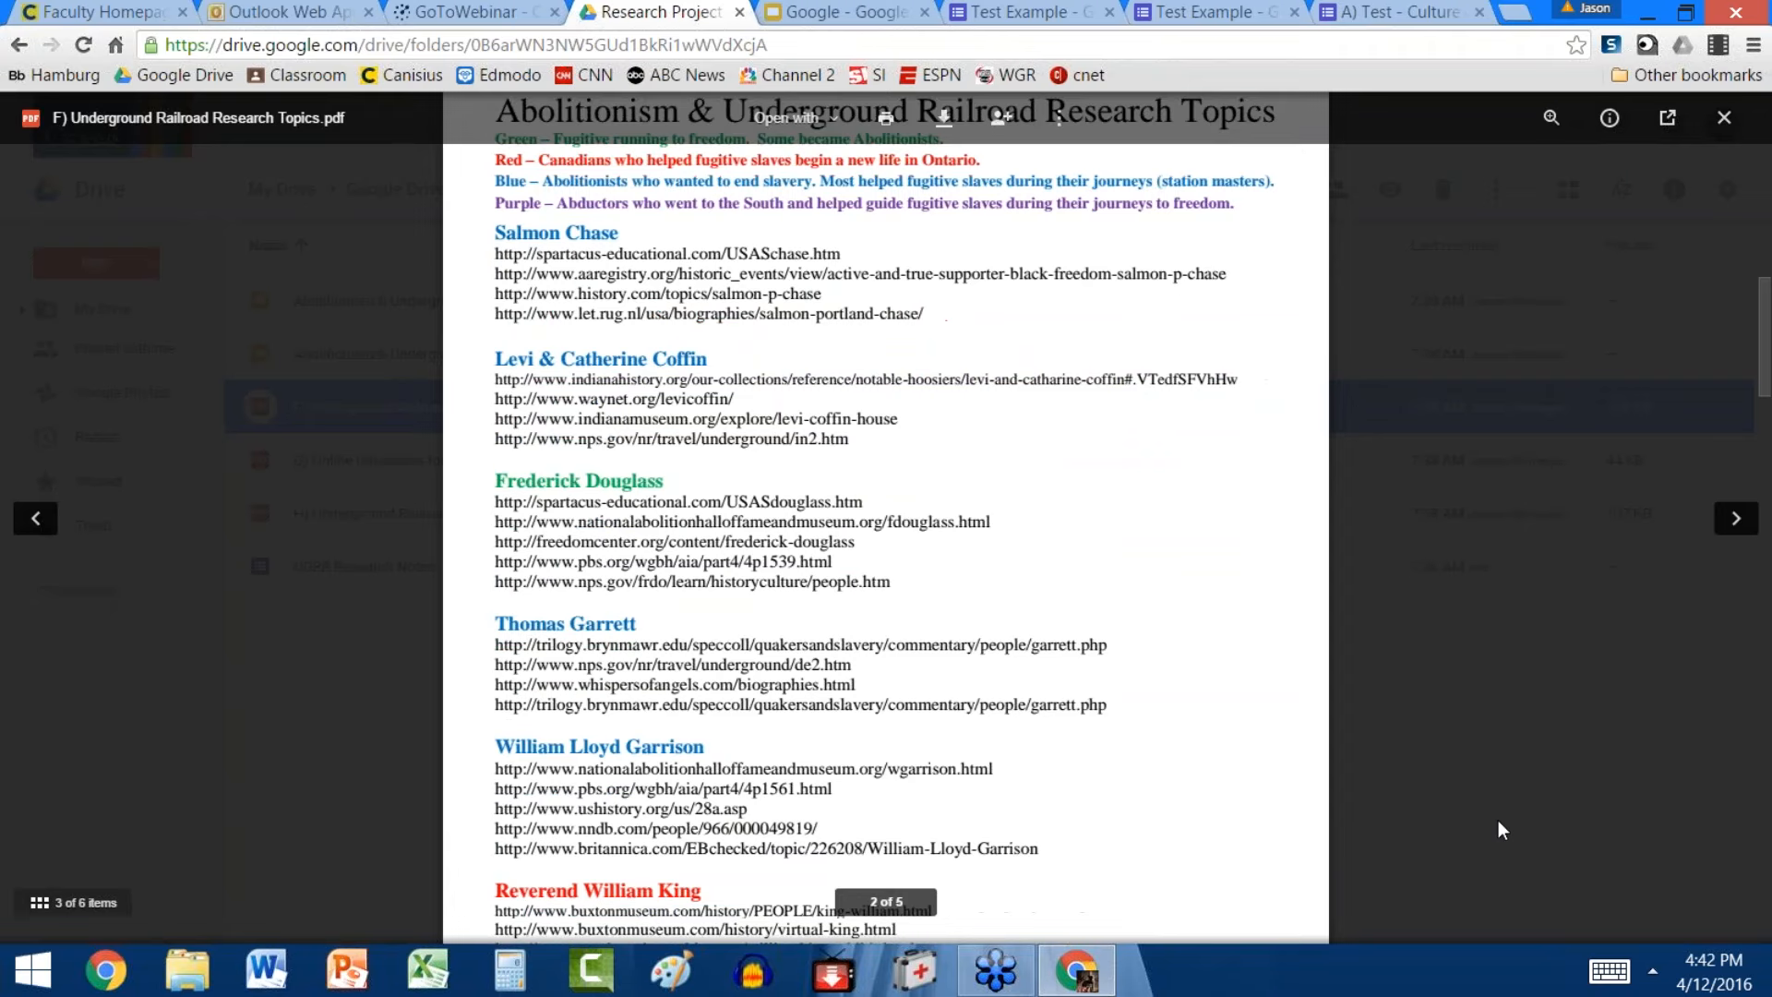
scroll(1499, 829, "down", 9)
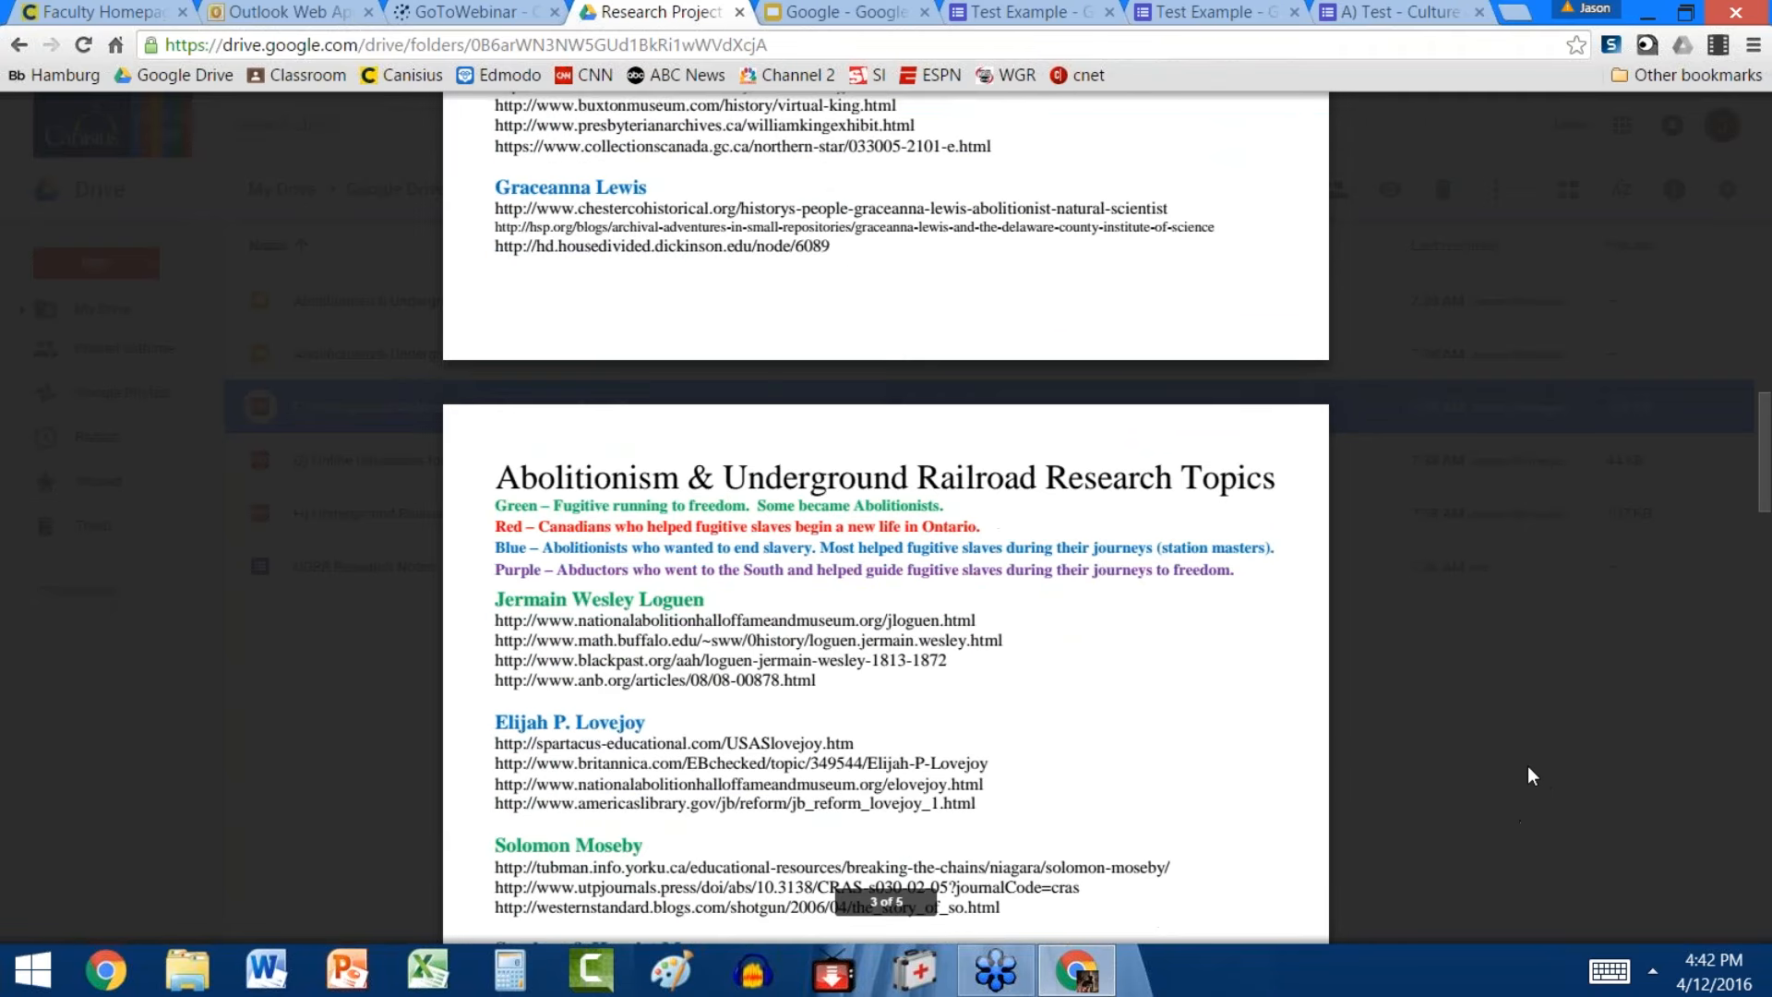
scroll(1528, 767, "down", 9)
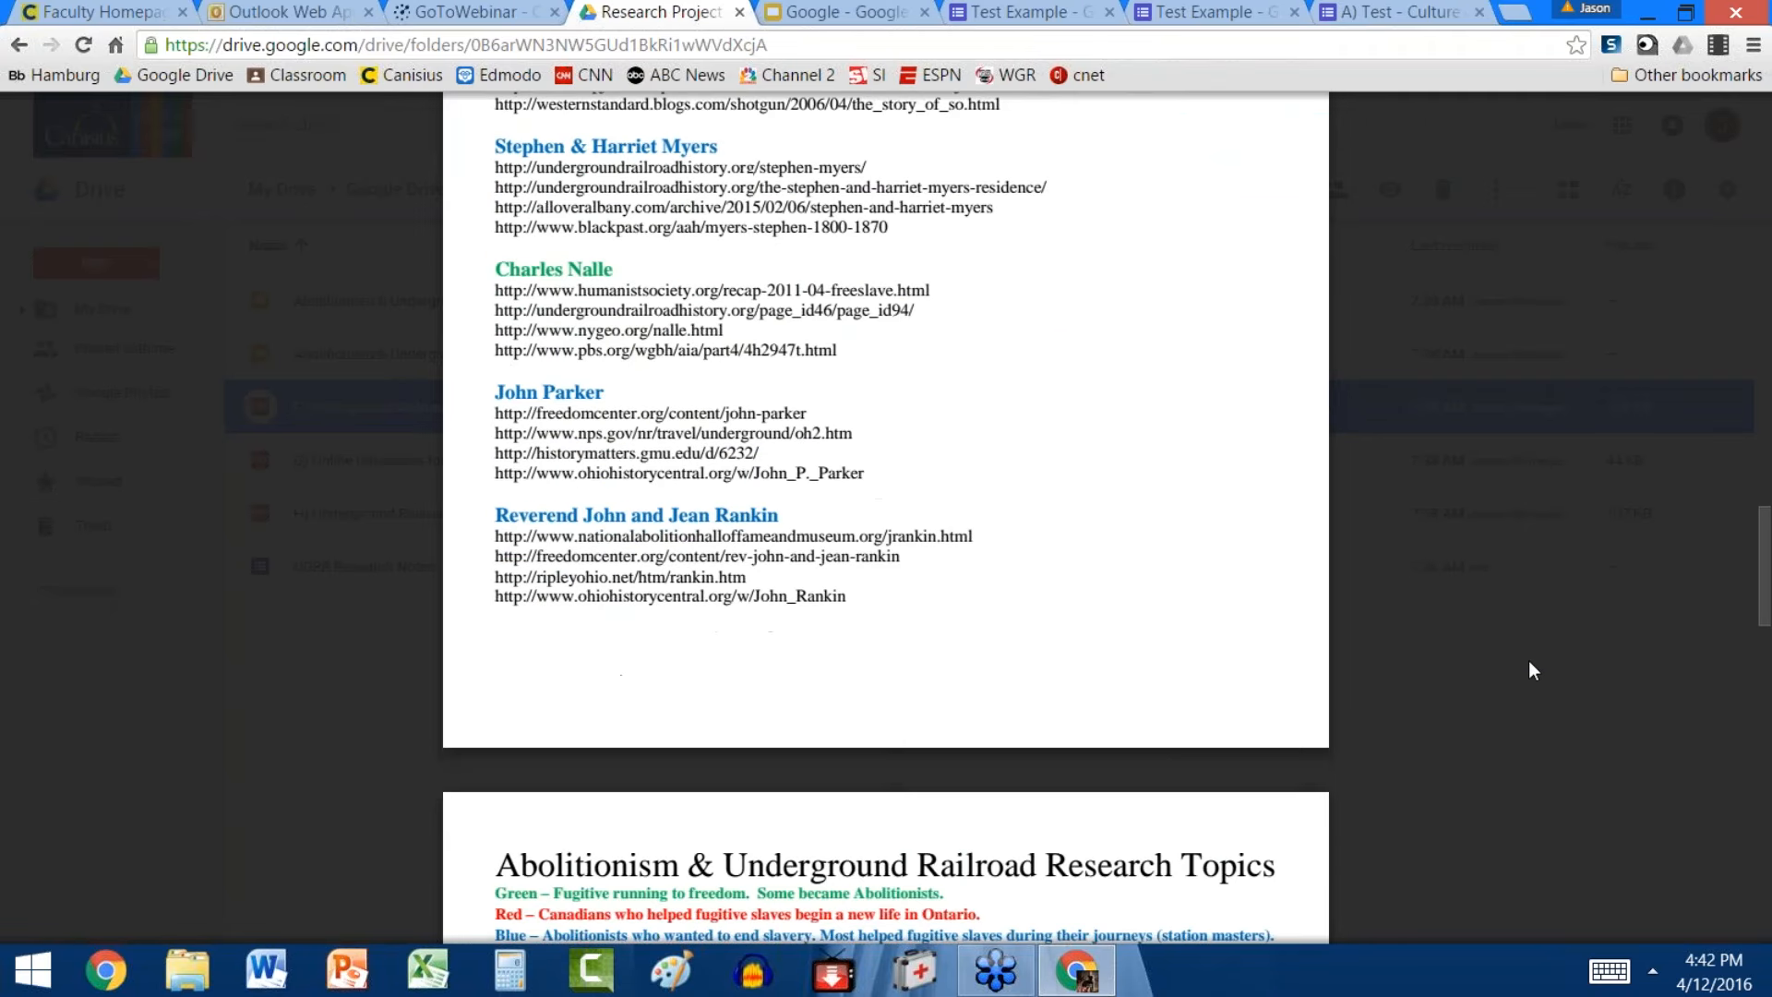
scroll(1496, 785, "down", 1)
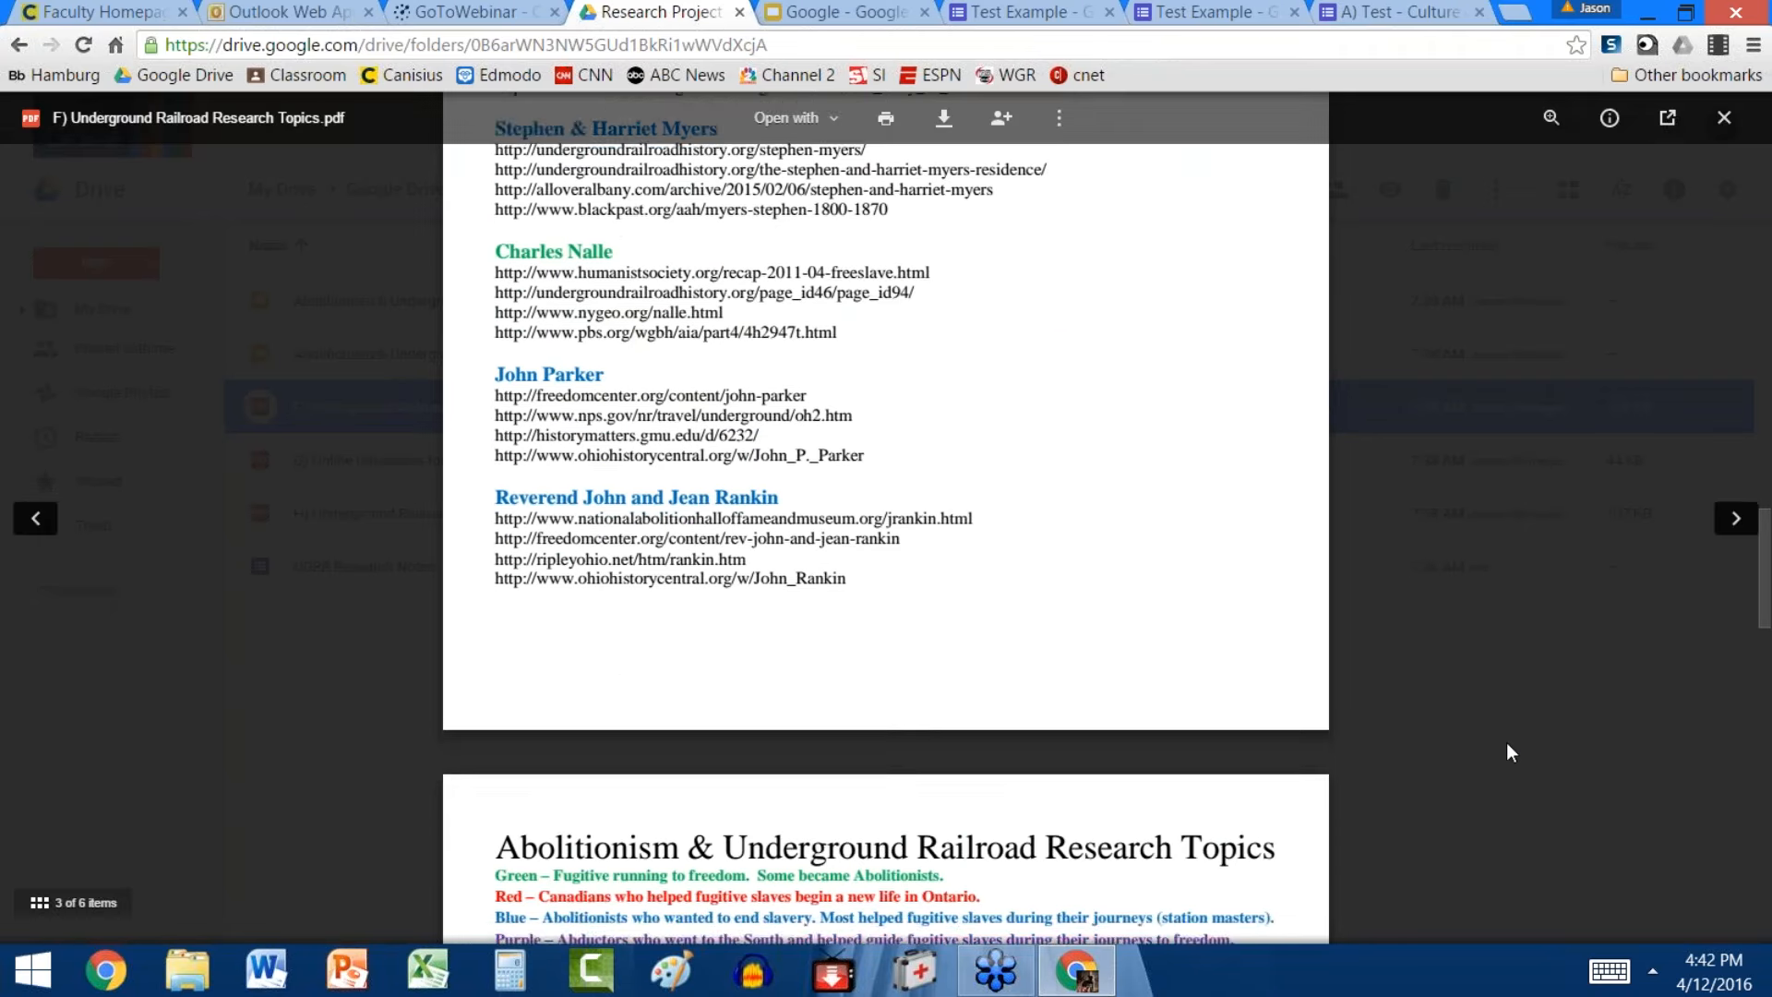
scroll(1507, 752, "down", 5)
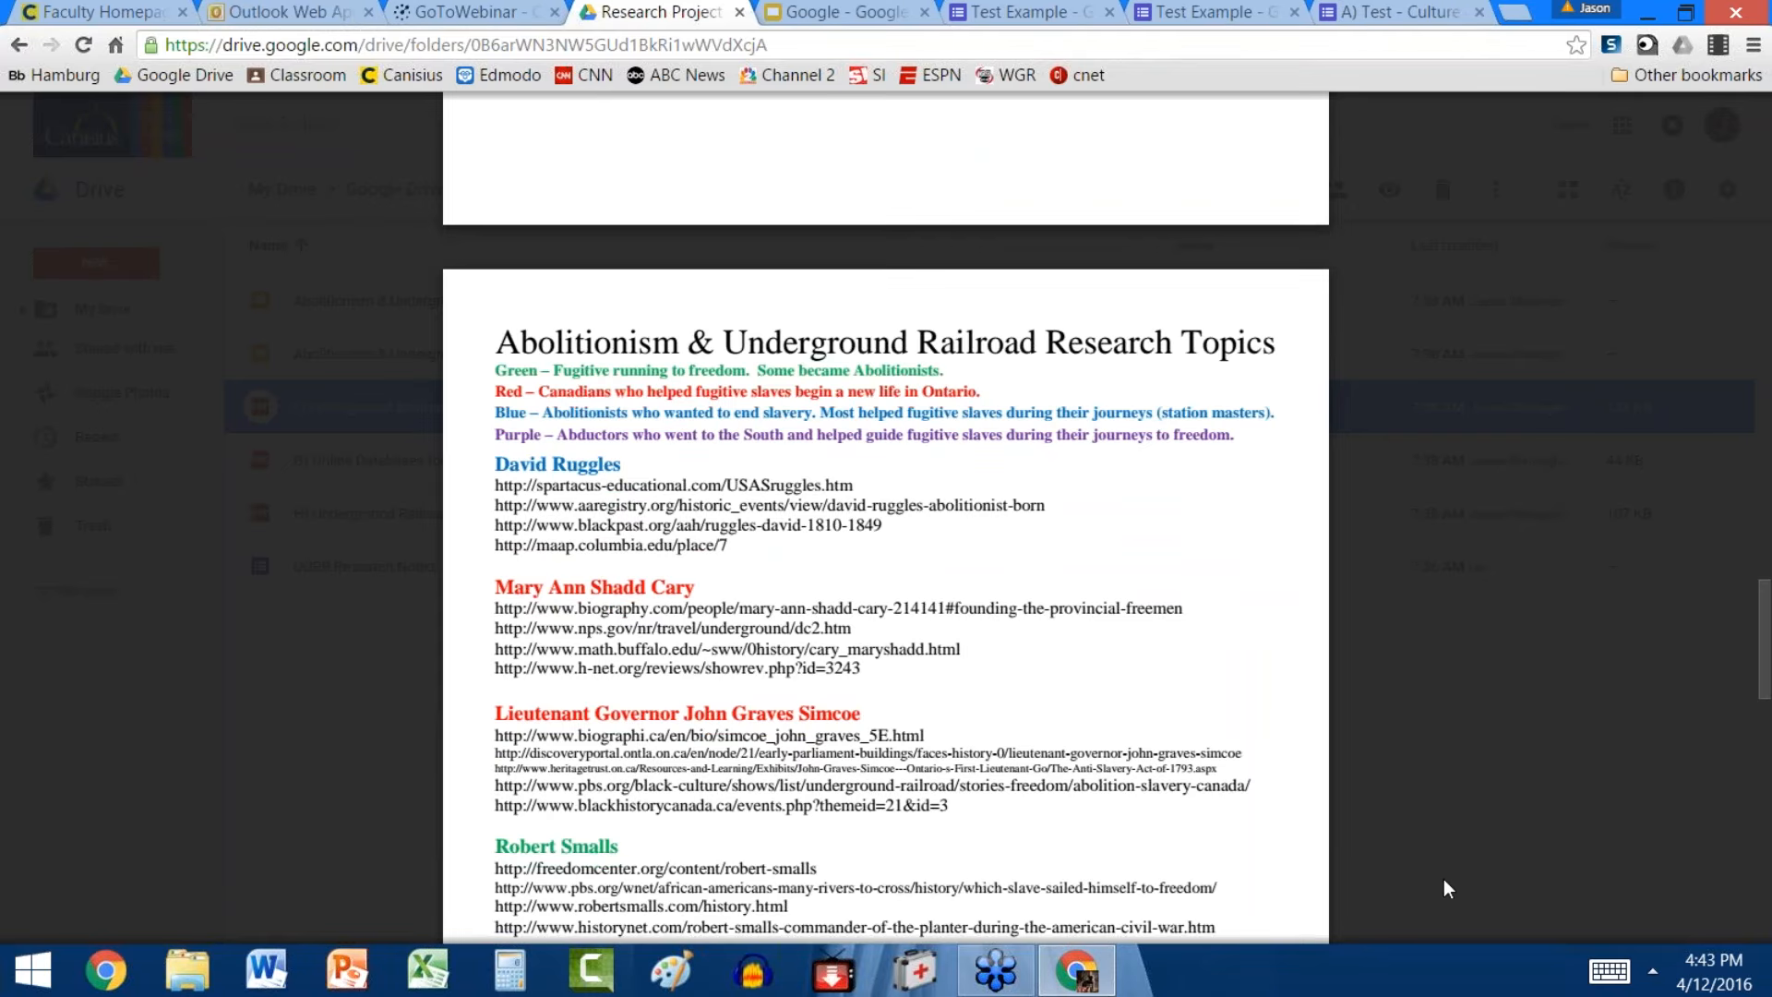
scroll(1449, 831, "down", 3)
scroll(1453, 815, "down", 3)
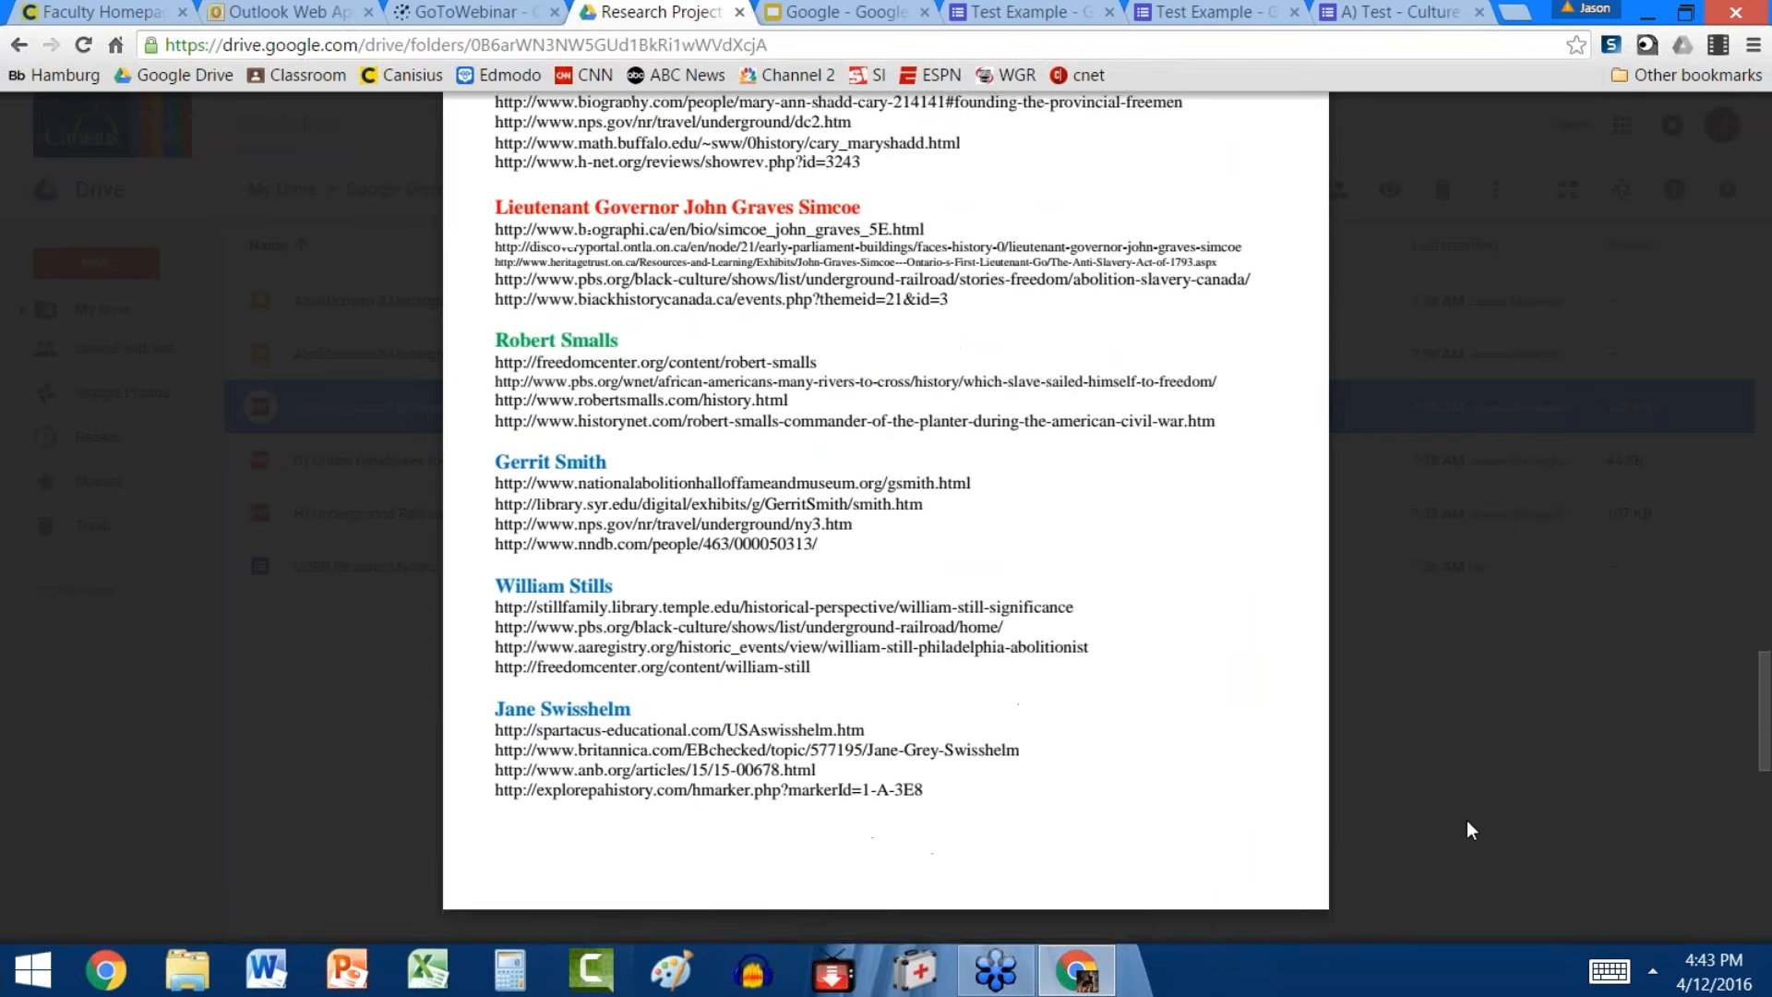
scroll(1468, 826, "down", 9)
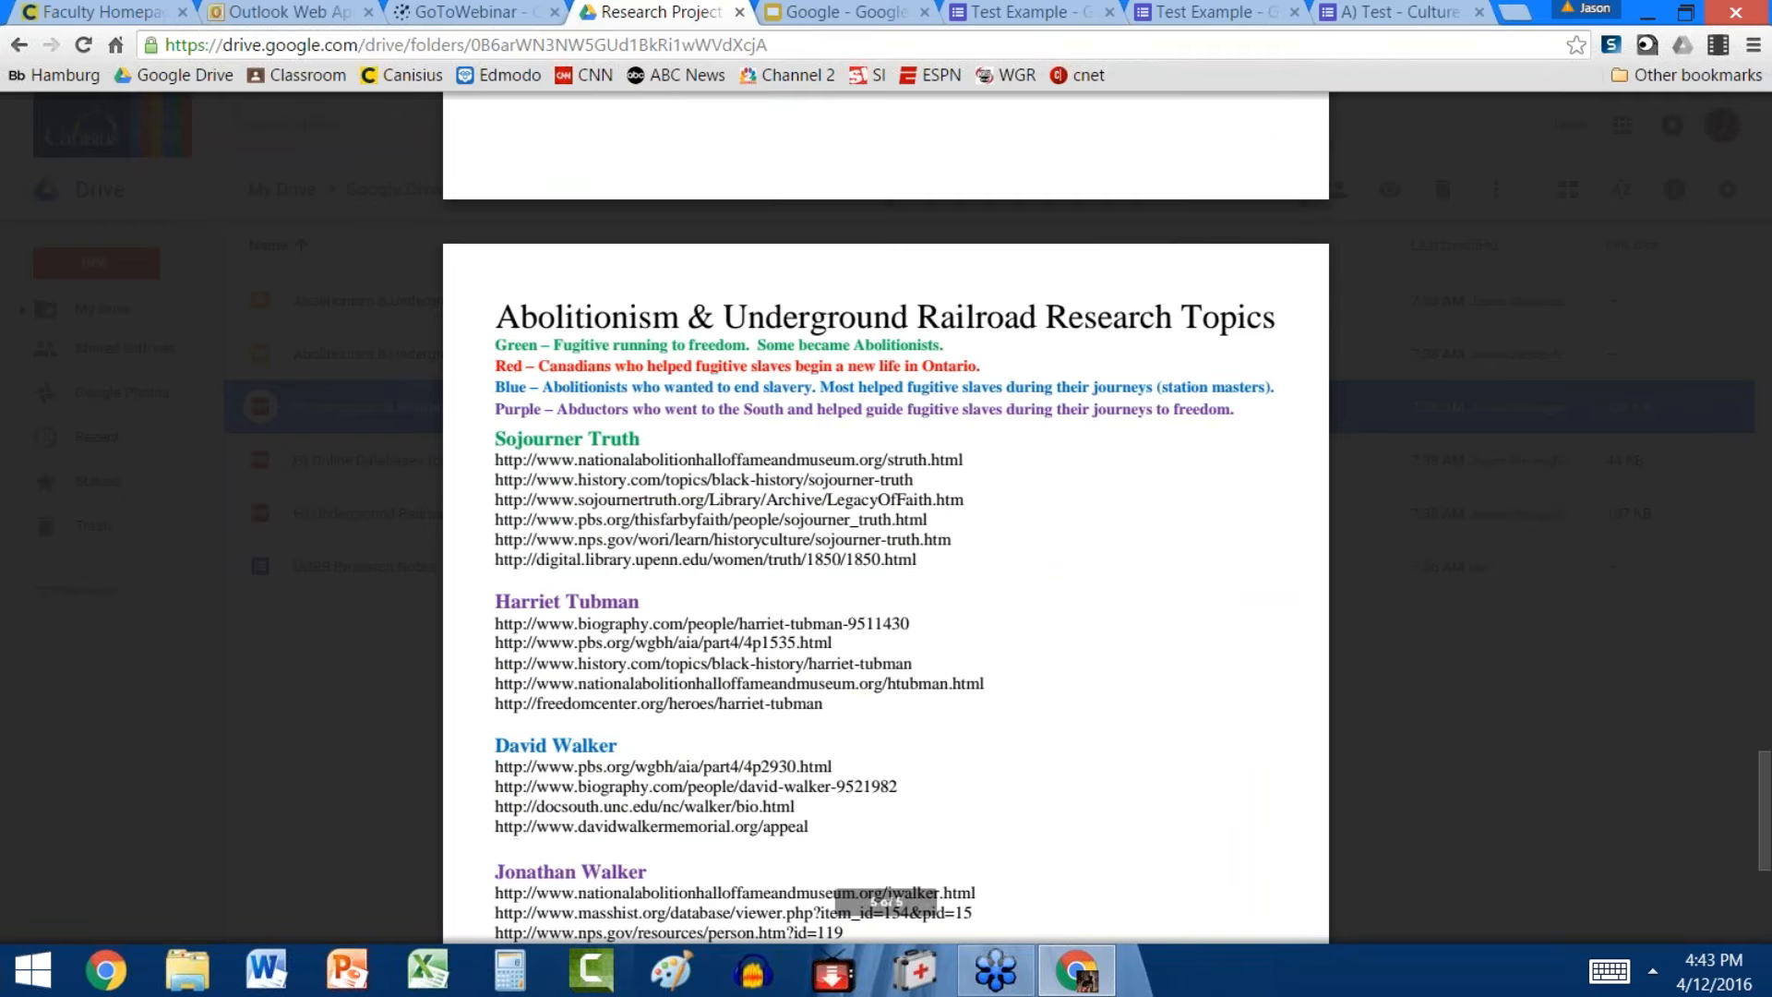
scroll(1472, 776, "down", 6)
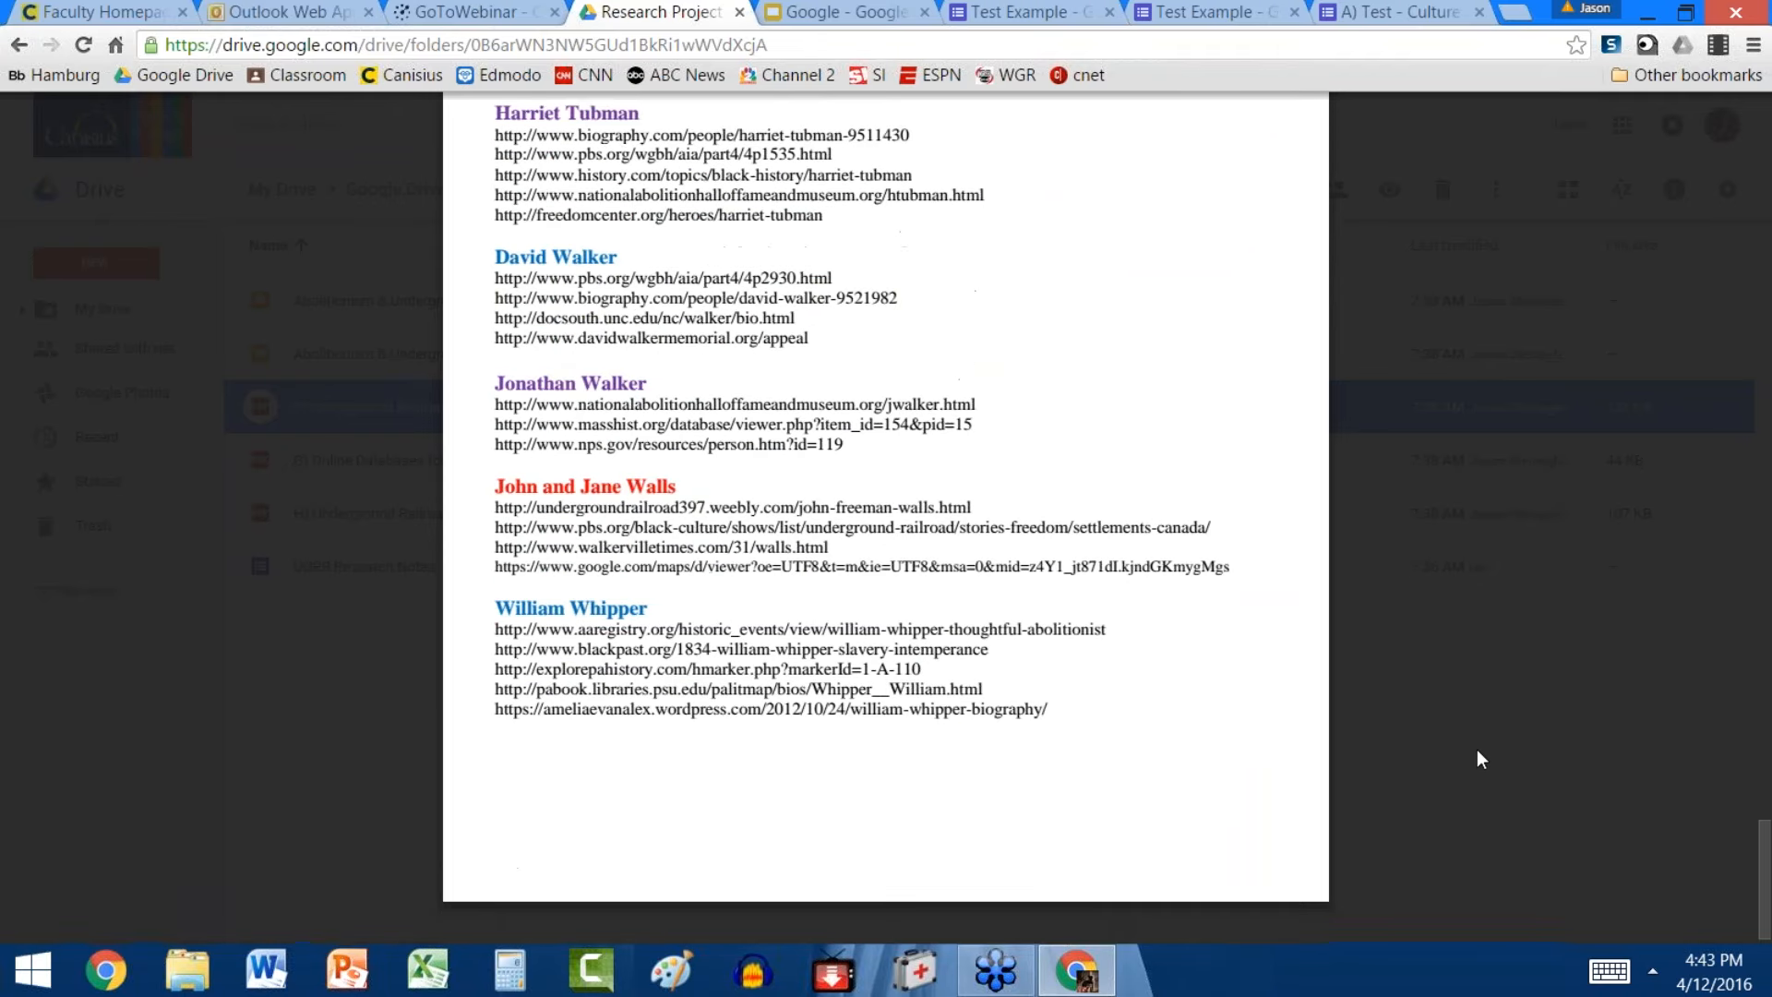
scroll(1483, 808, "up", 15)
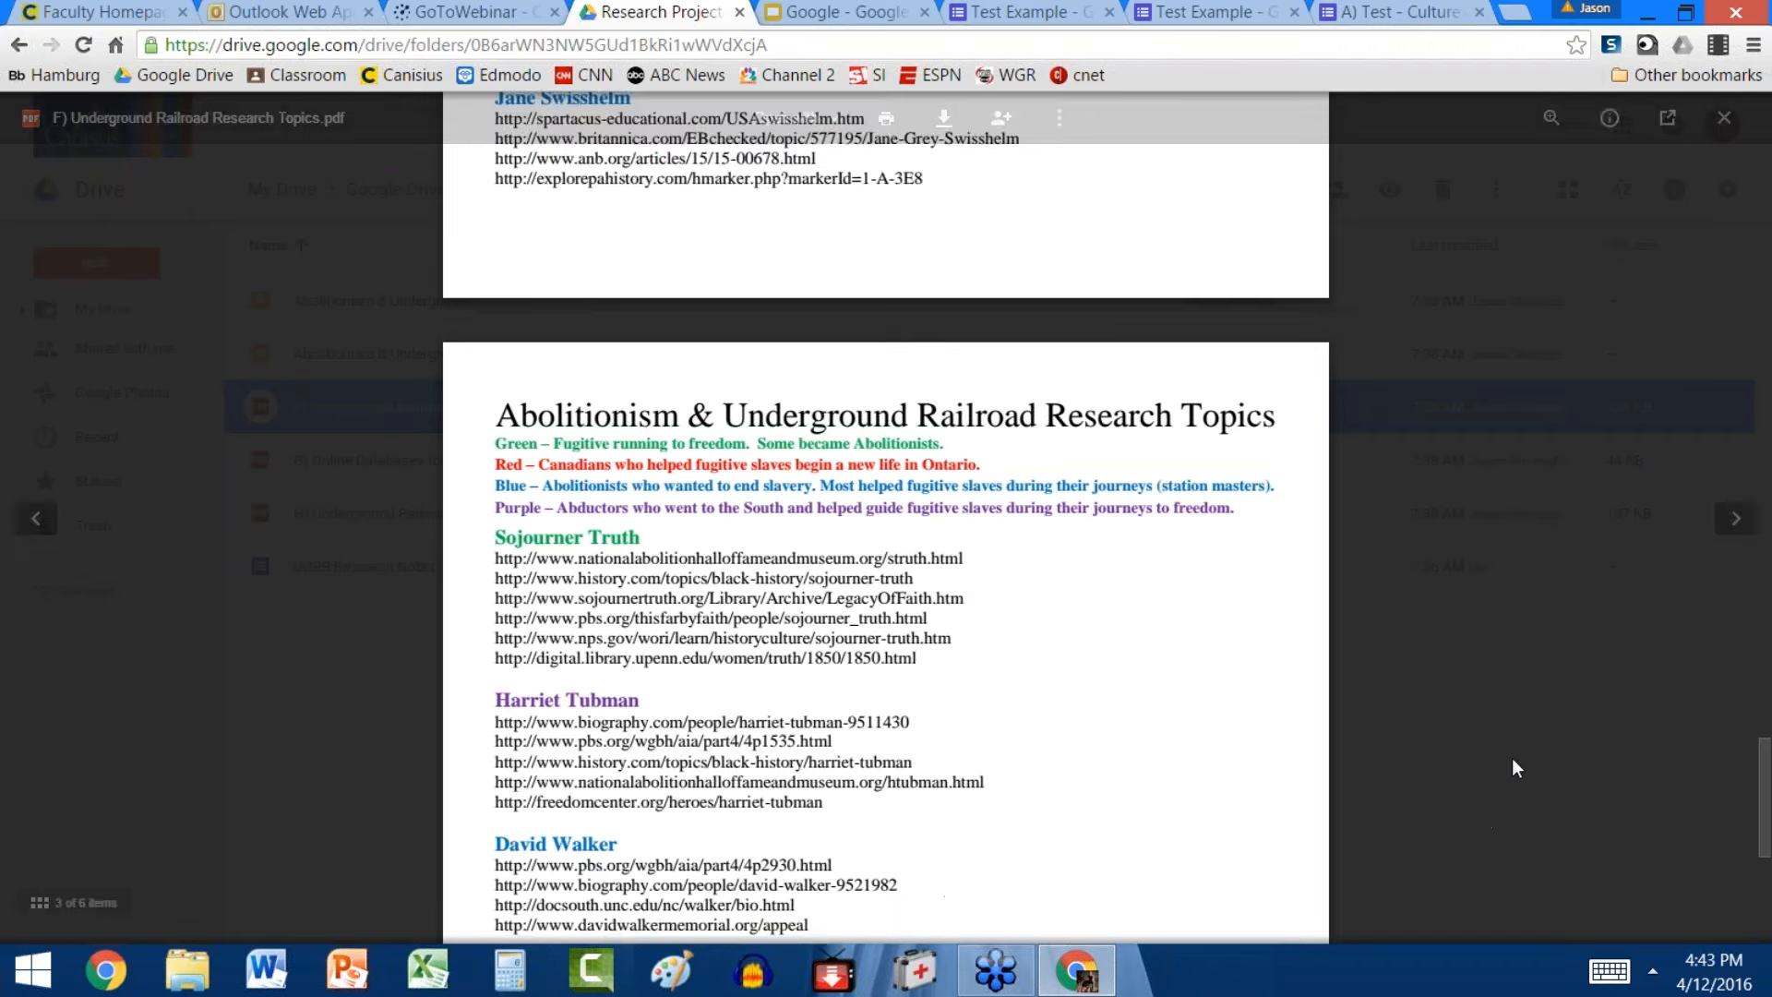
scroll(1515, 819, "up", 12)
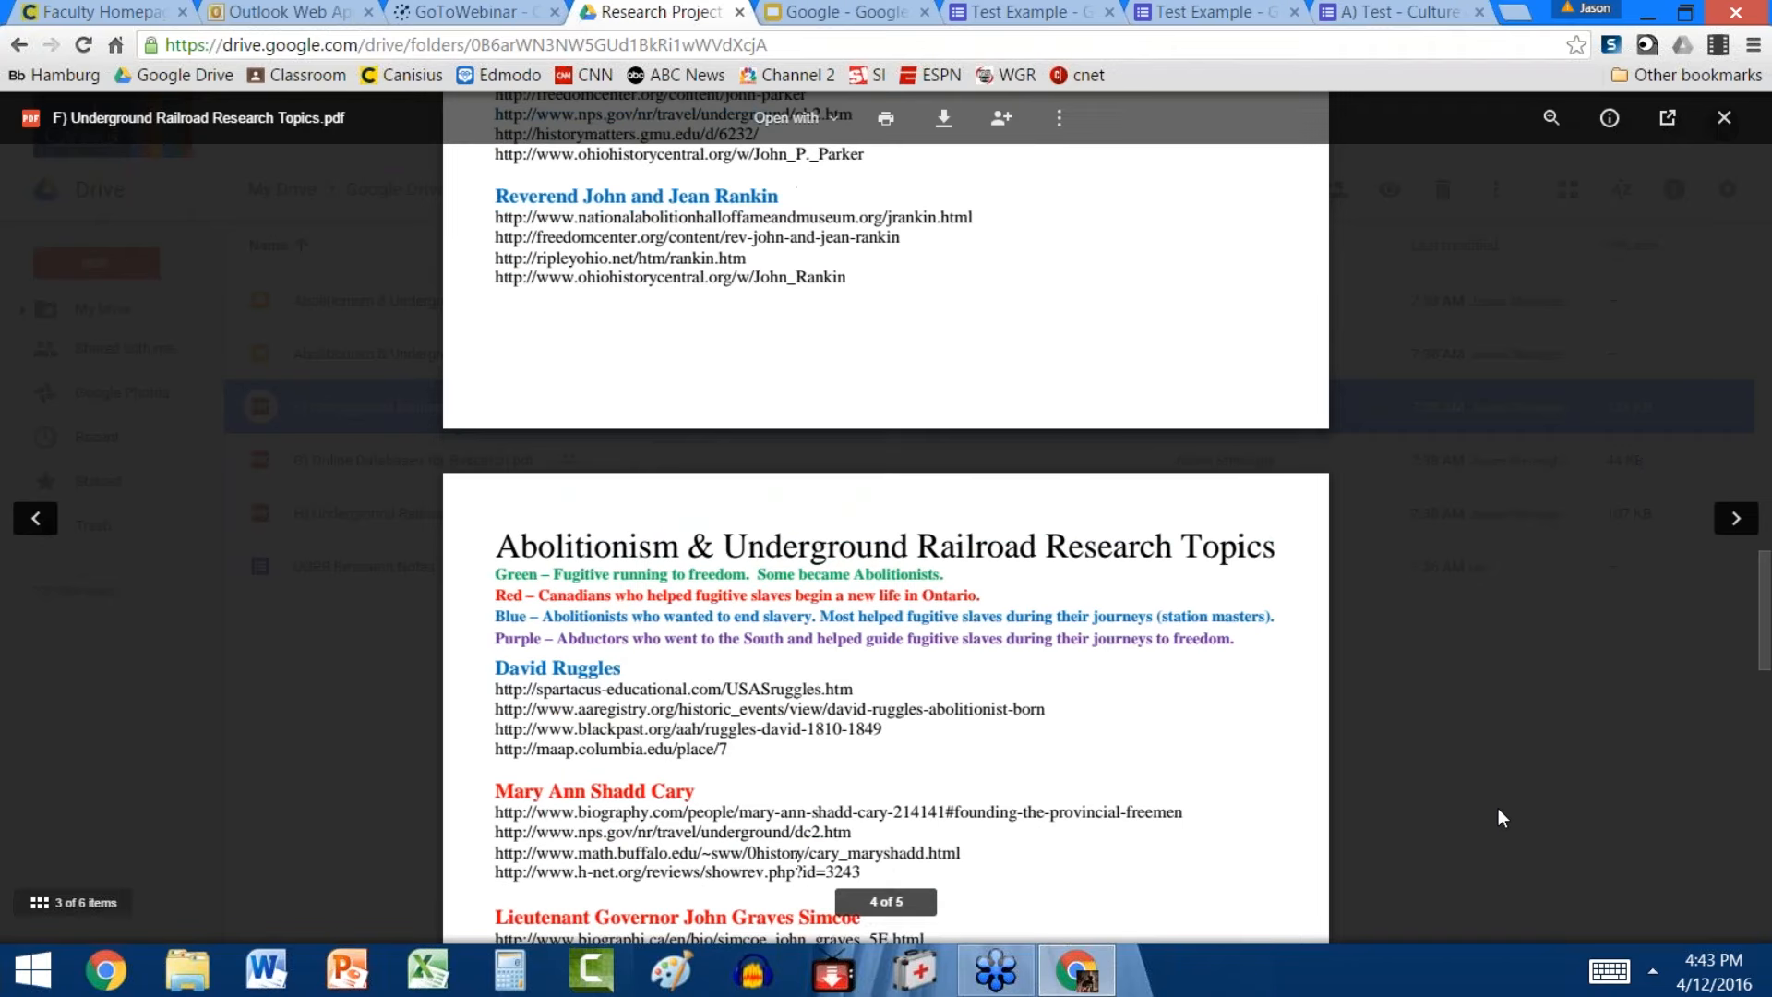
scroll(1409, 746, "up", 9)
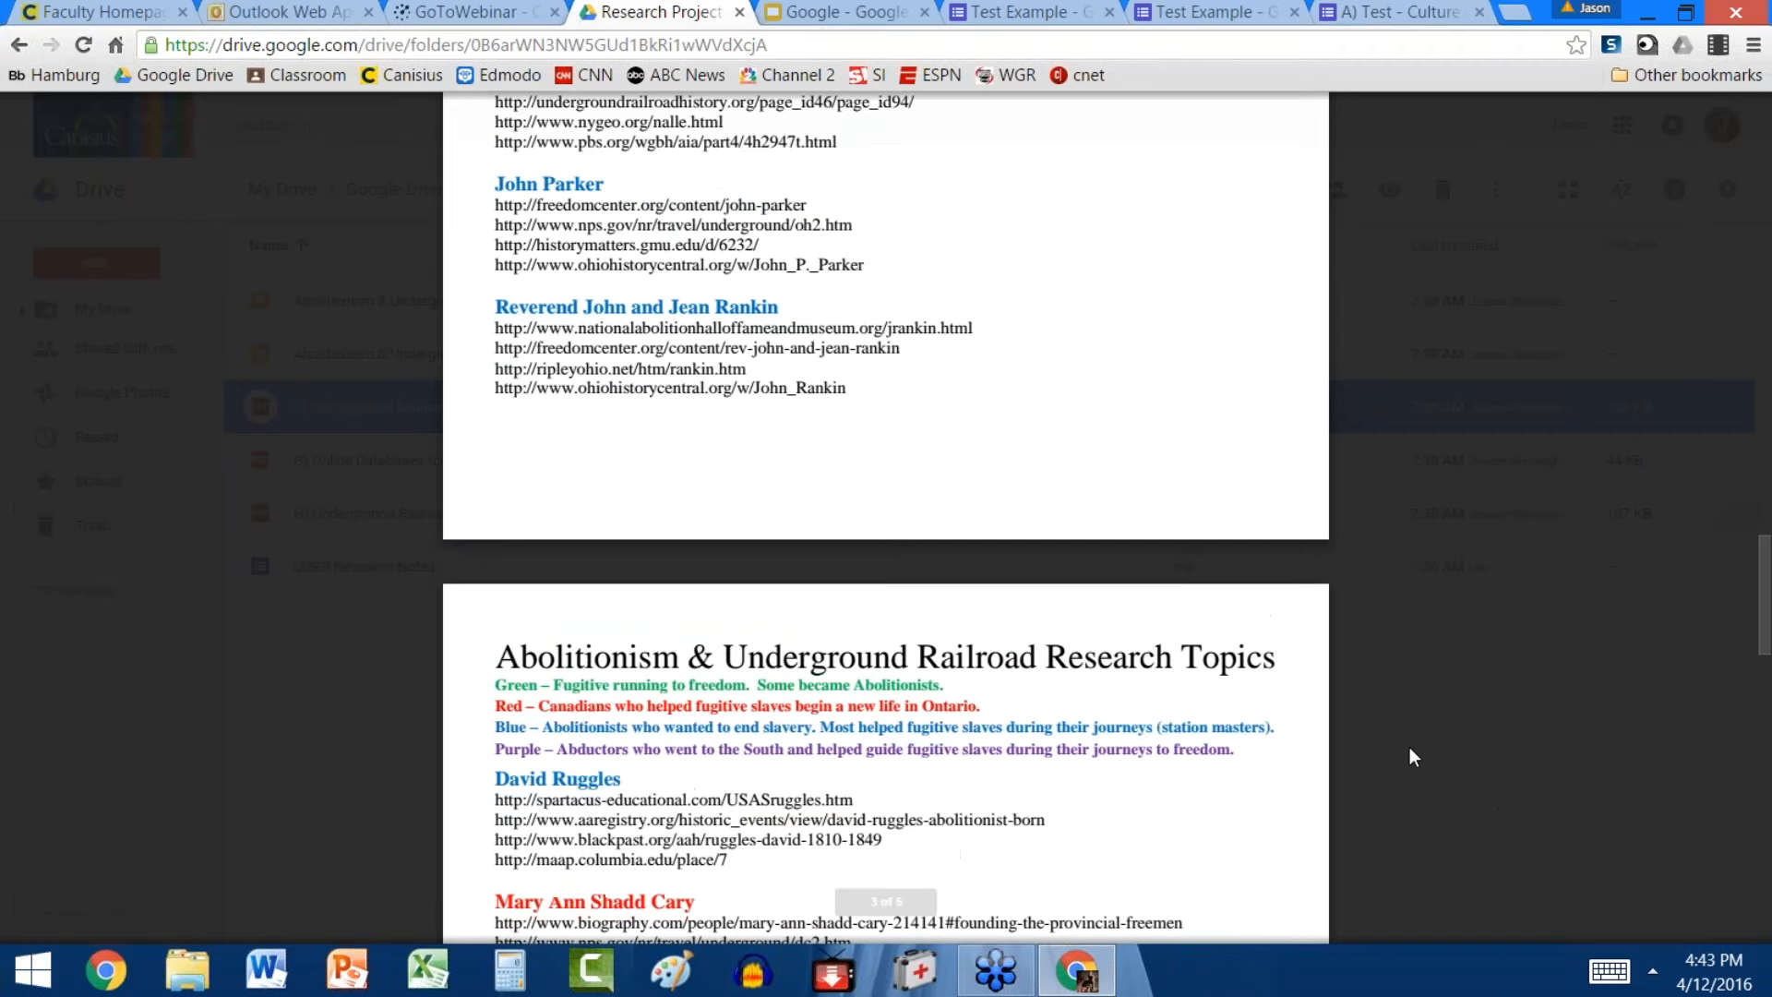
scroll(1410, 746, "up", 2)
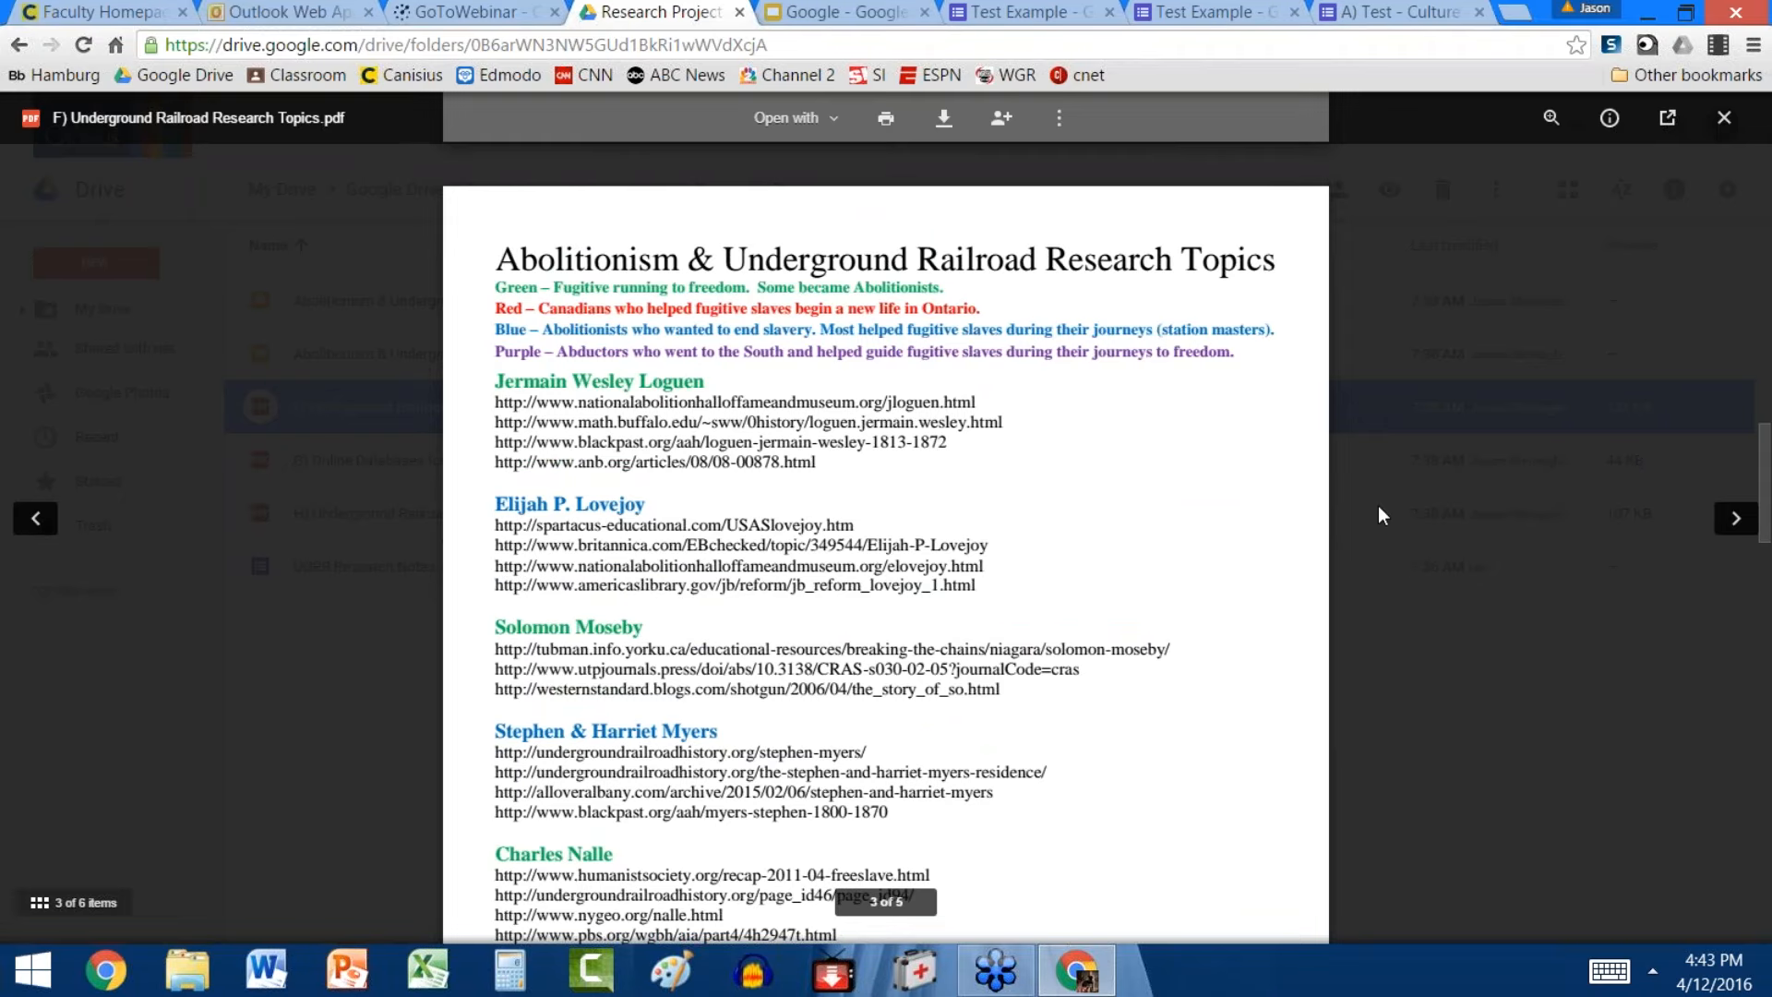
scroll(1377, 527, "up", 3)
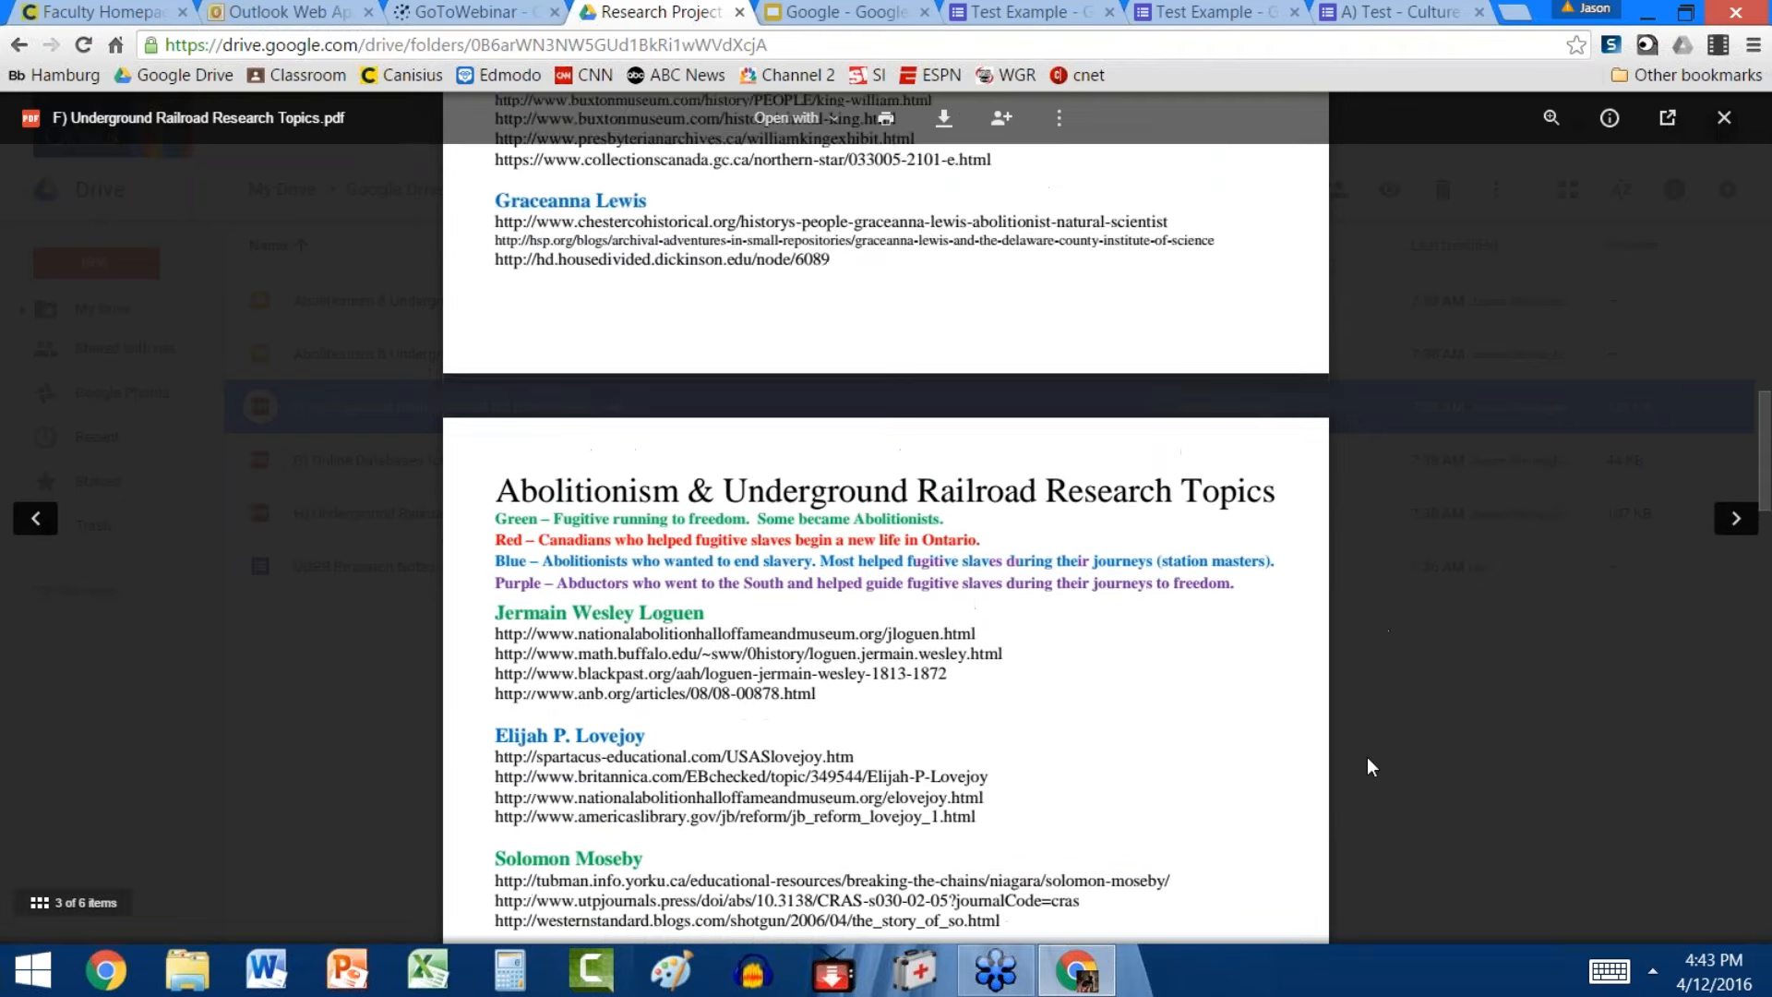
scroll(1368, 759, "up", 6)
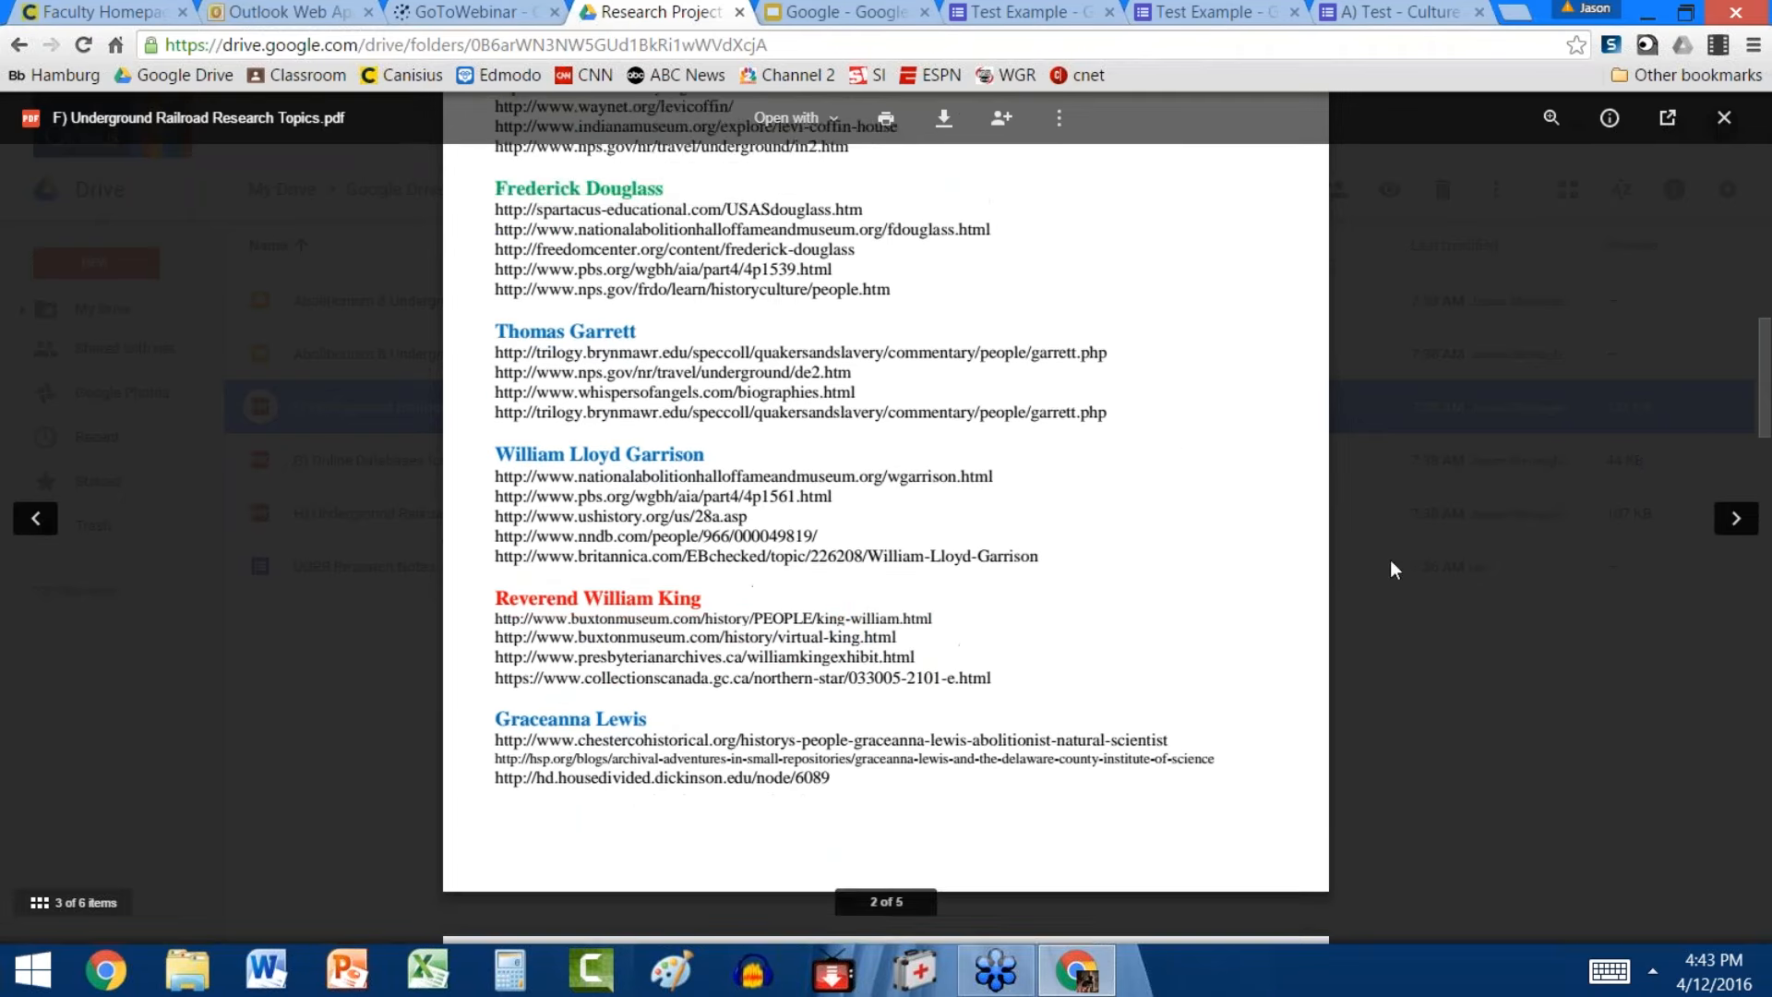
scroll(1390, 560, "up", 15)
scroll(1349, 656, "up", 5)
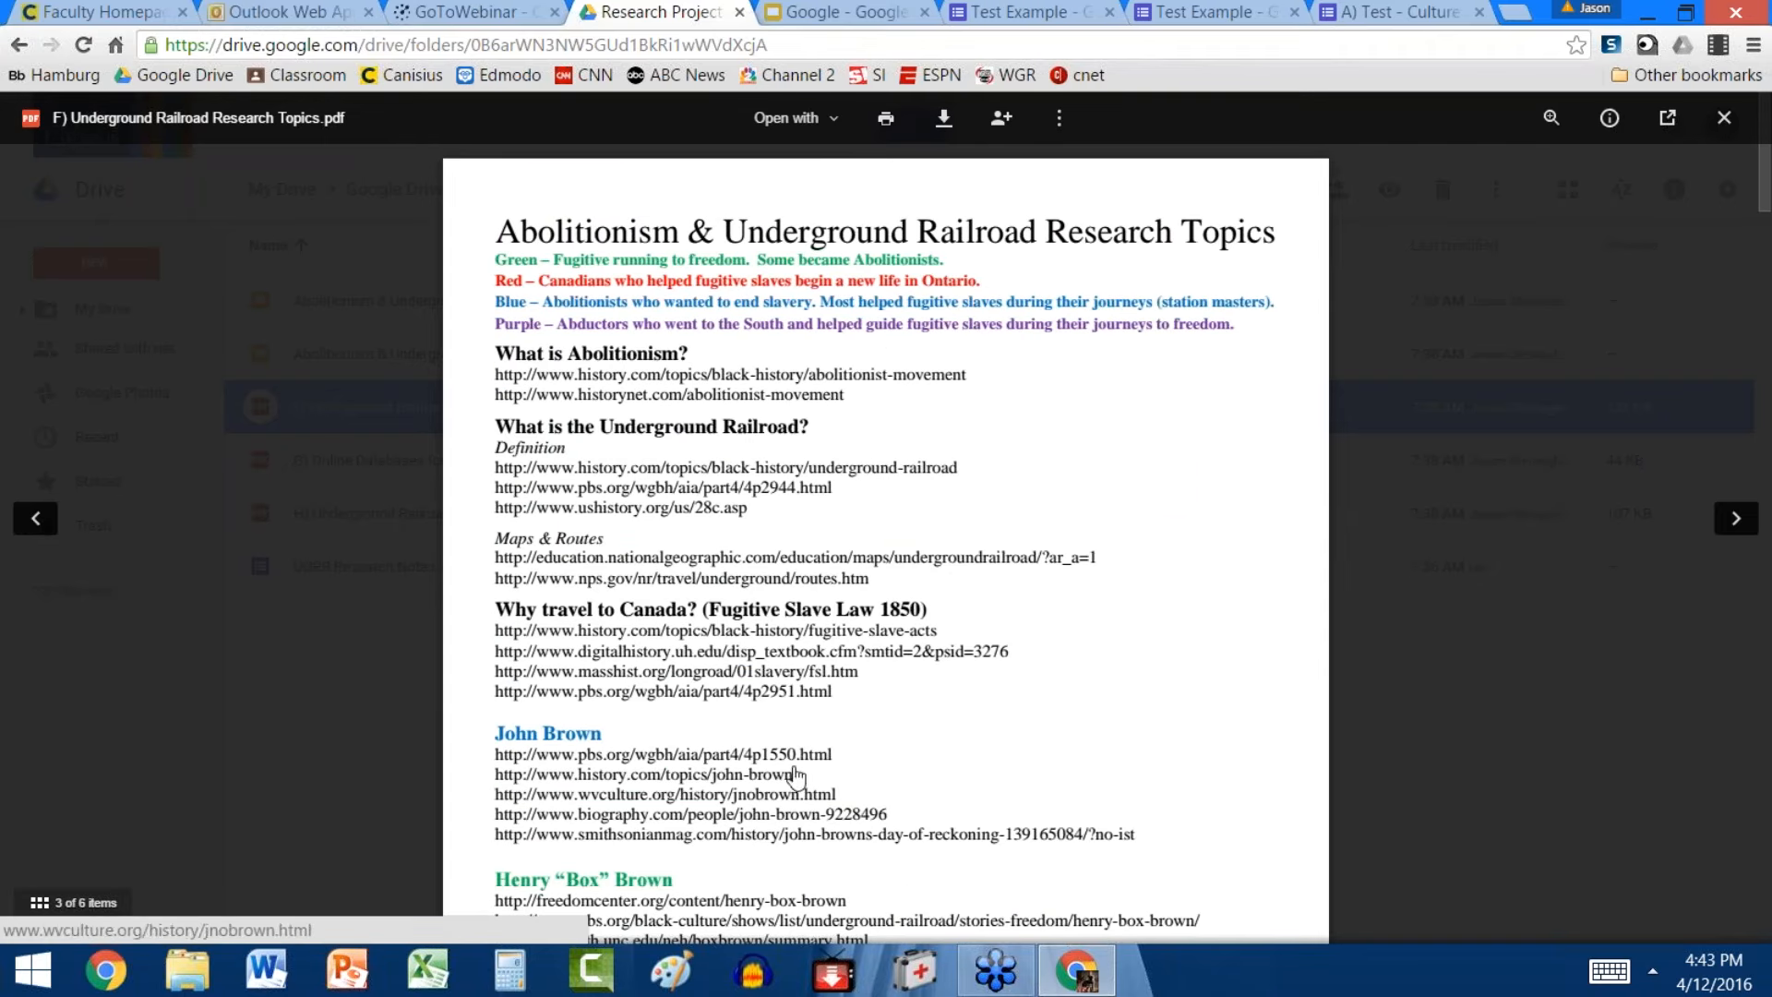
Open the PBS link under John Brown, compare the page with the research topics PDF, and switch to the Google presentation
left_click(758, 755)
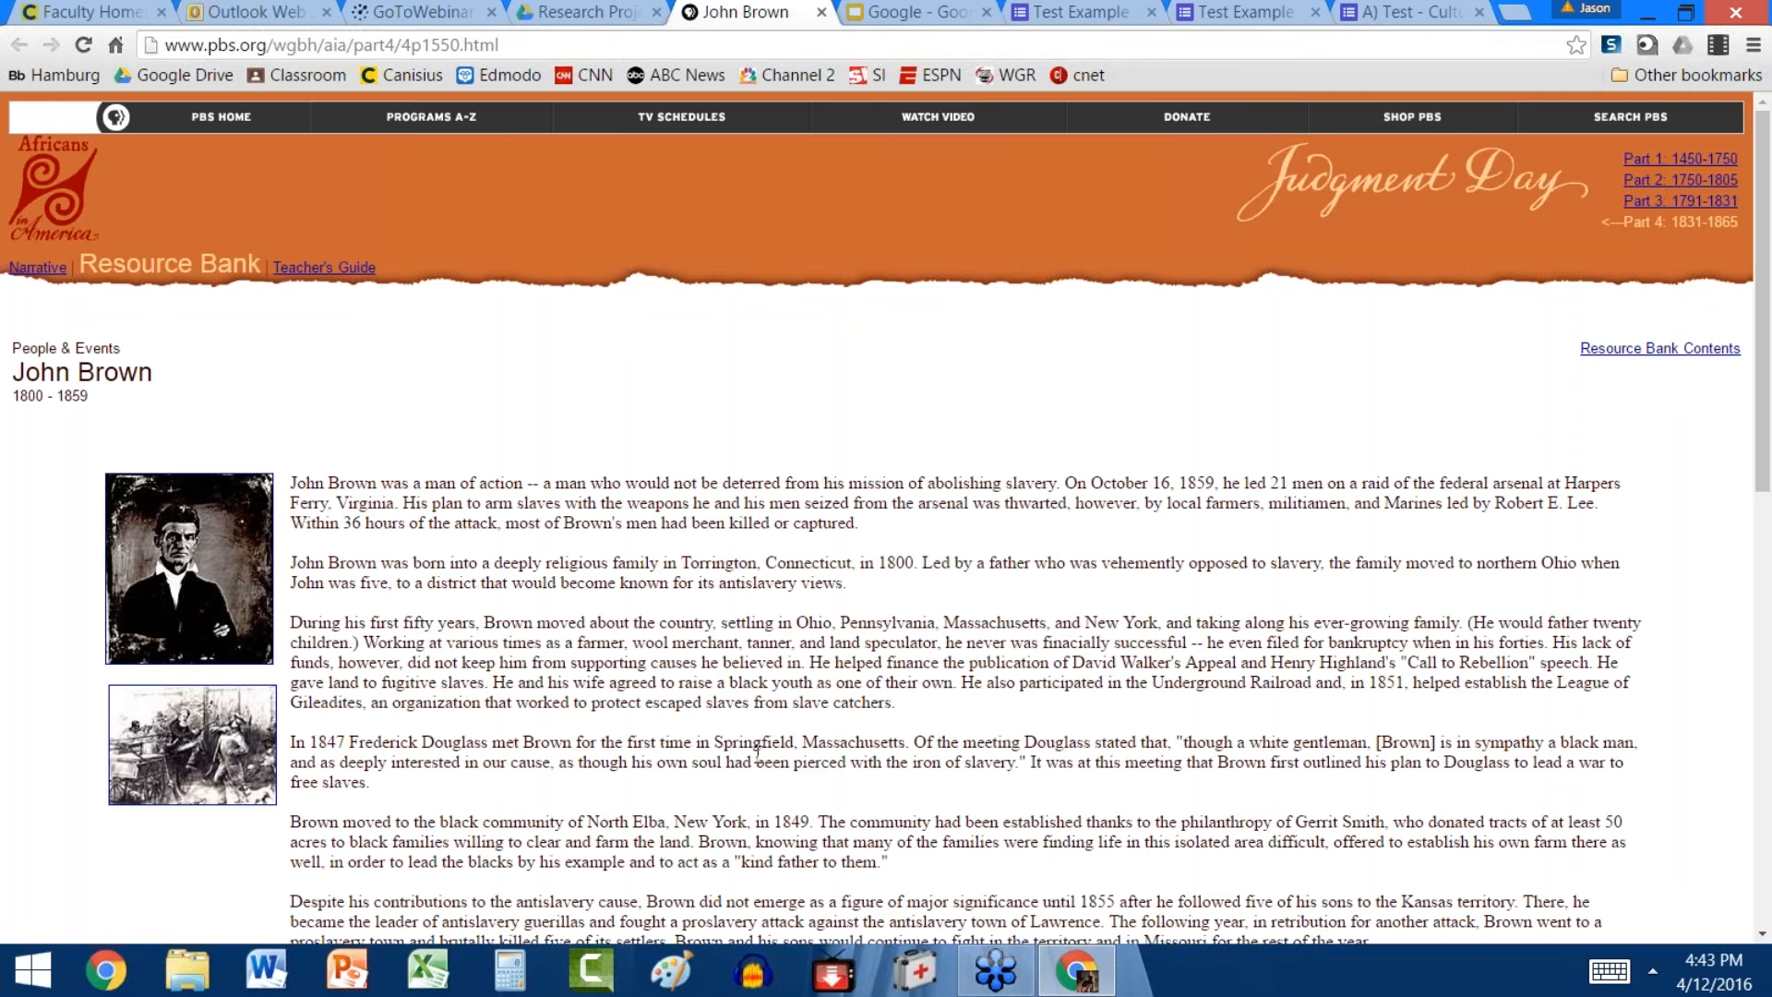
left_click(584, 13)
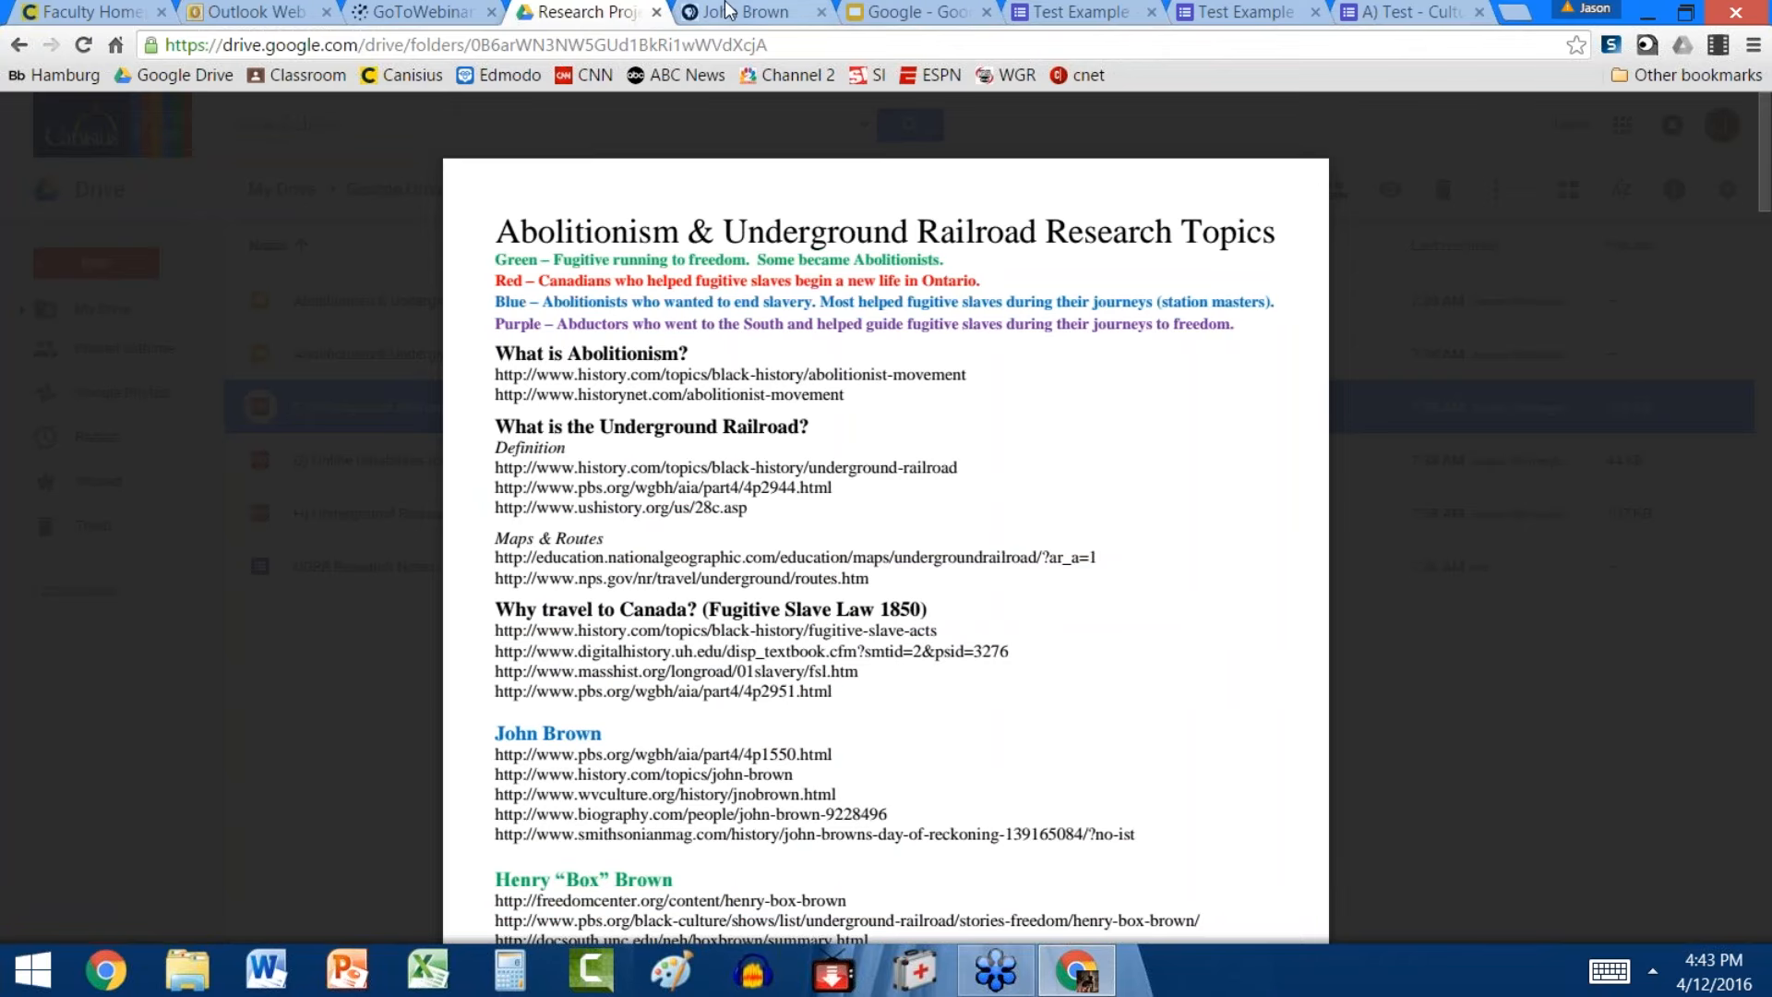
key("ctrl+Tab")
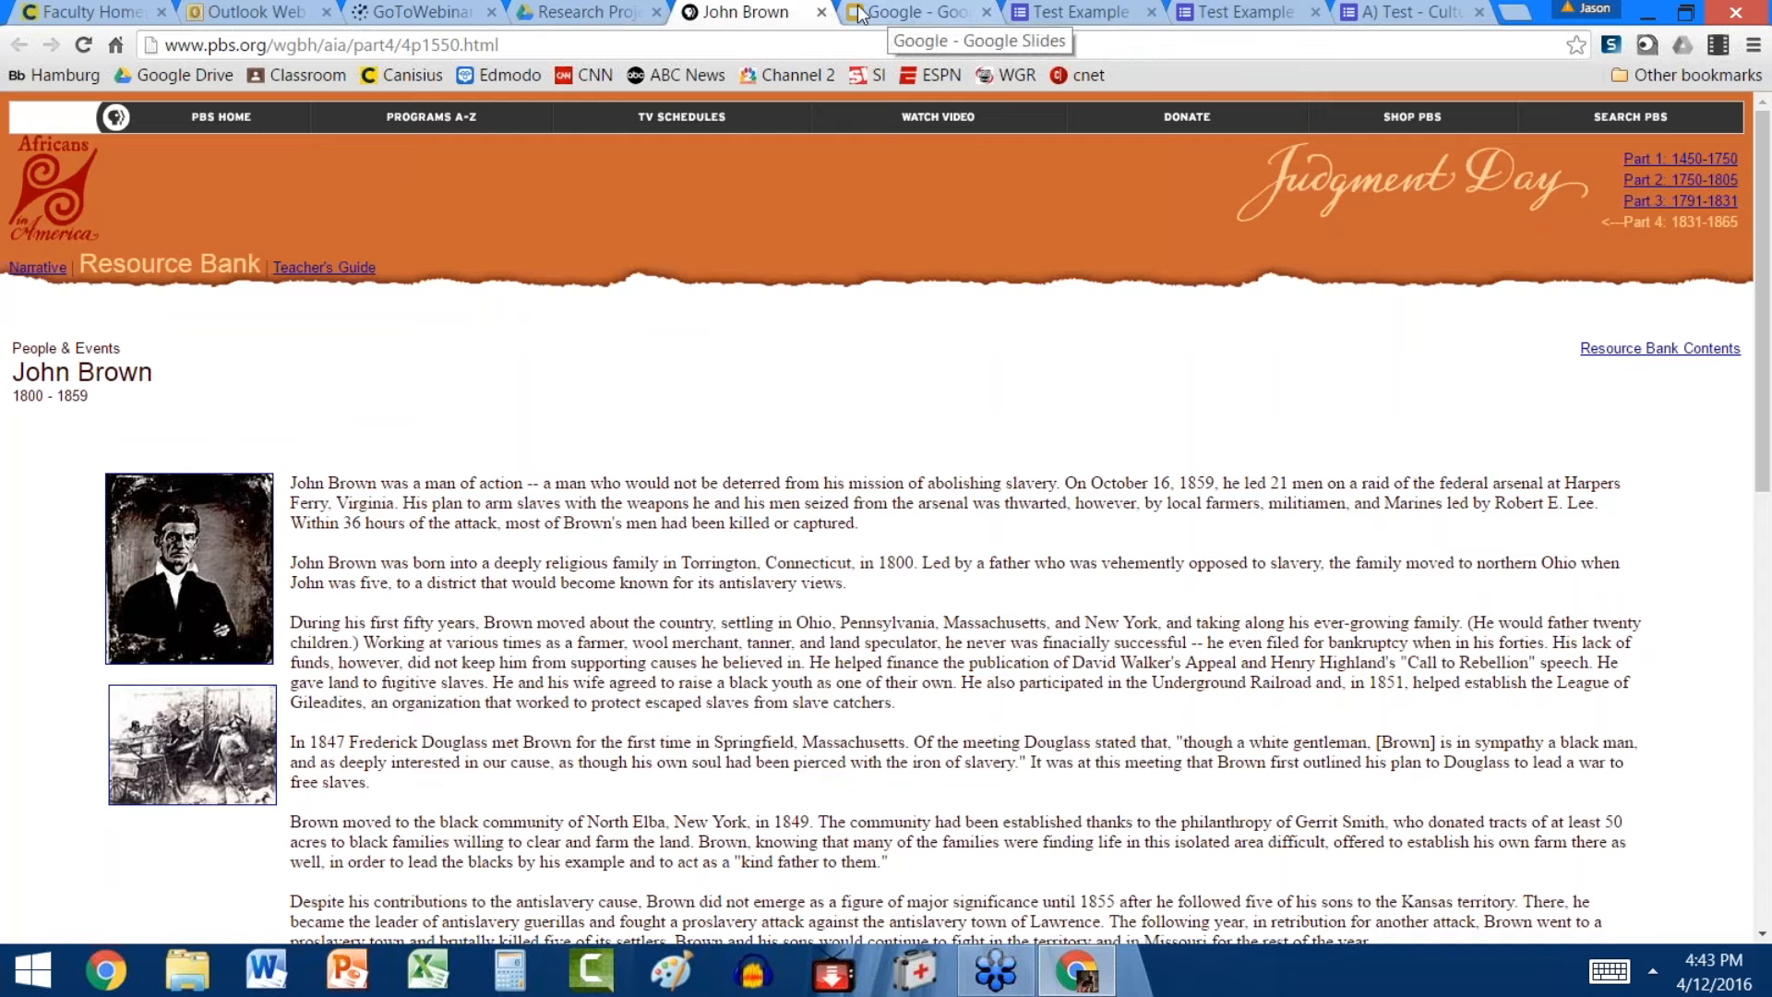
left_click(901, 12)
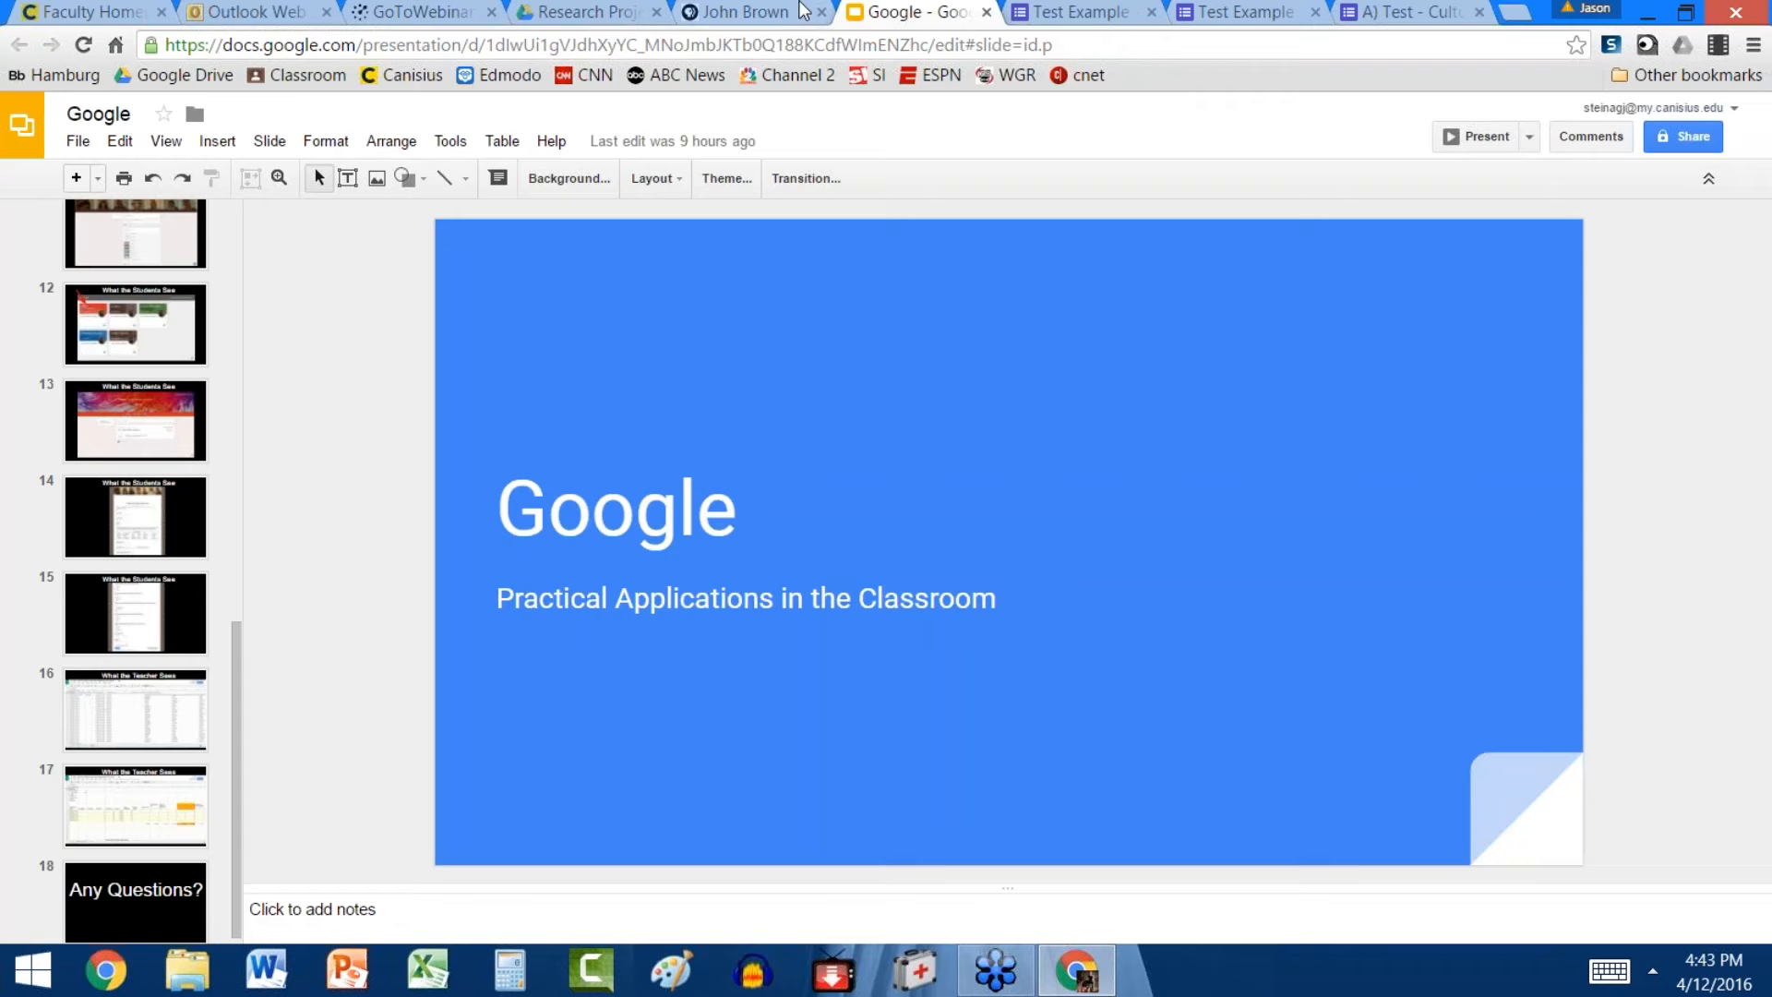
Return to Google Drive, close the research topics PDF and open the UGRR Research Notes form from the Research Project folder
left_click(750, 13)
left_click(591, 11)
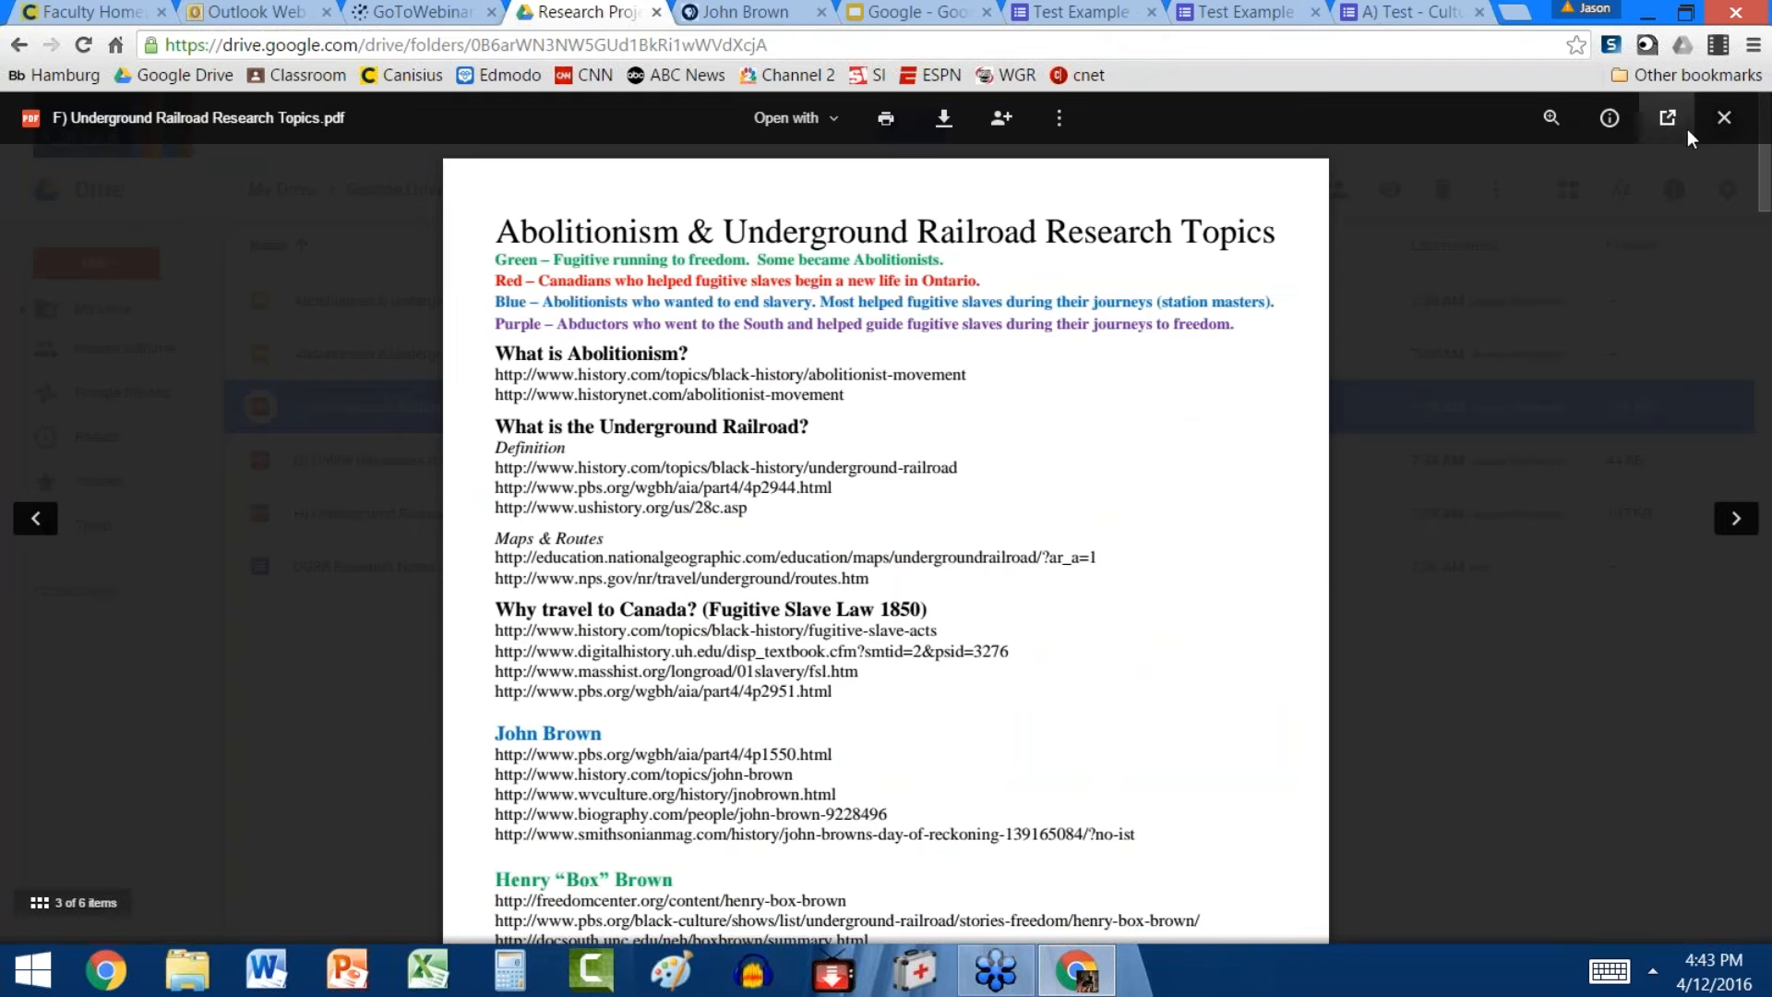
left_click(1719, 127)
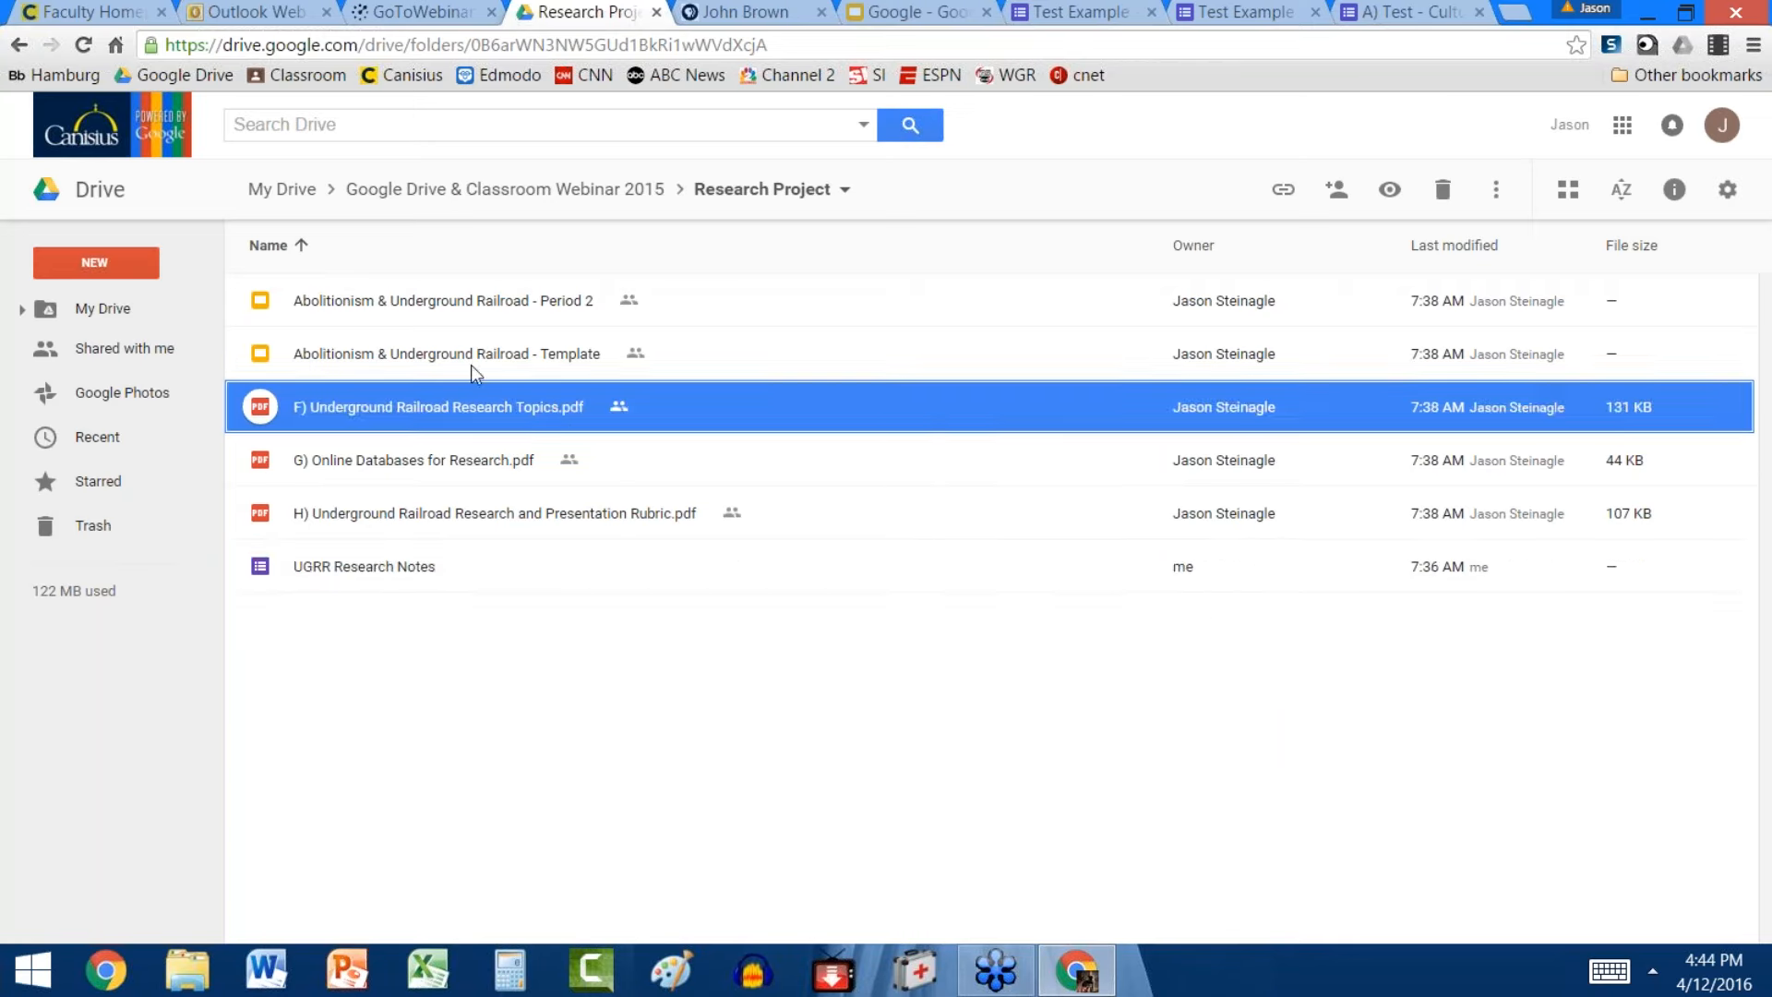
double_click(391, 571)
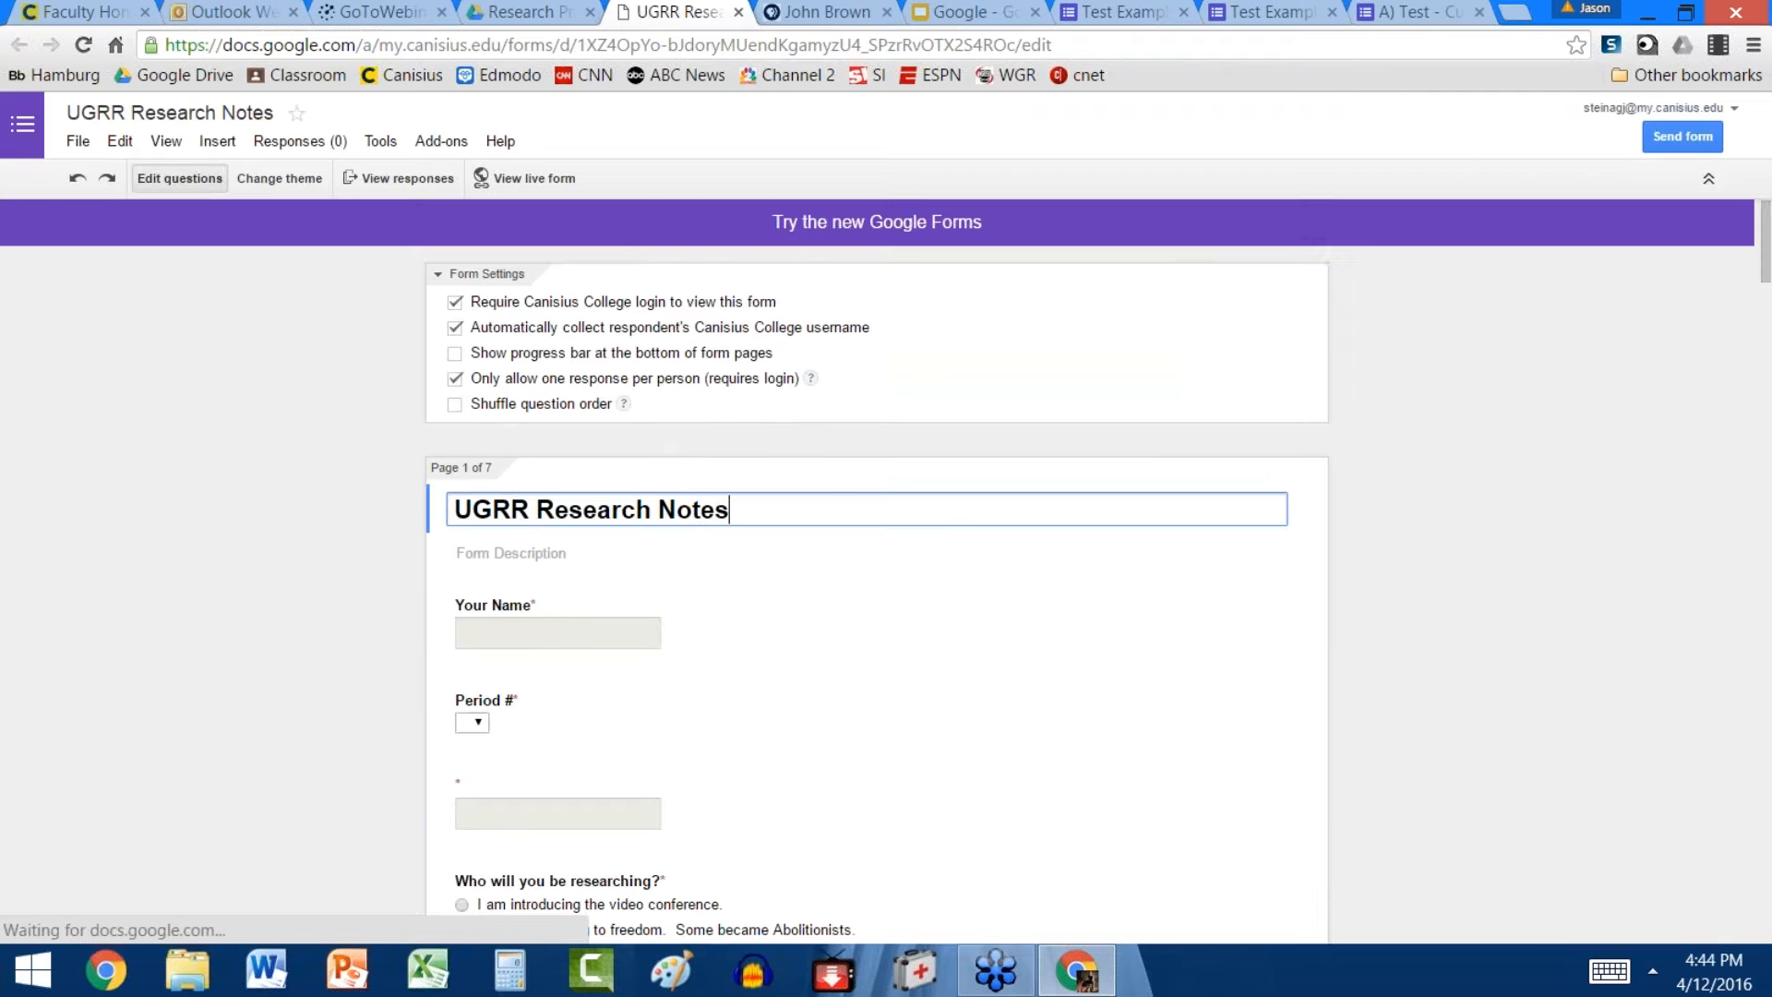
Review the form's first page and open the untitled text question below Period # for editing
scroll(1532, 730, "down", 4)
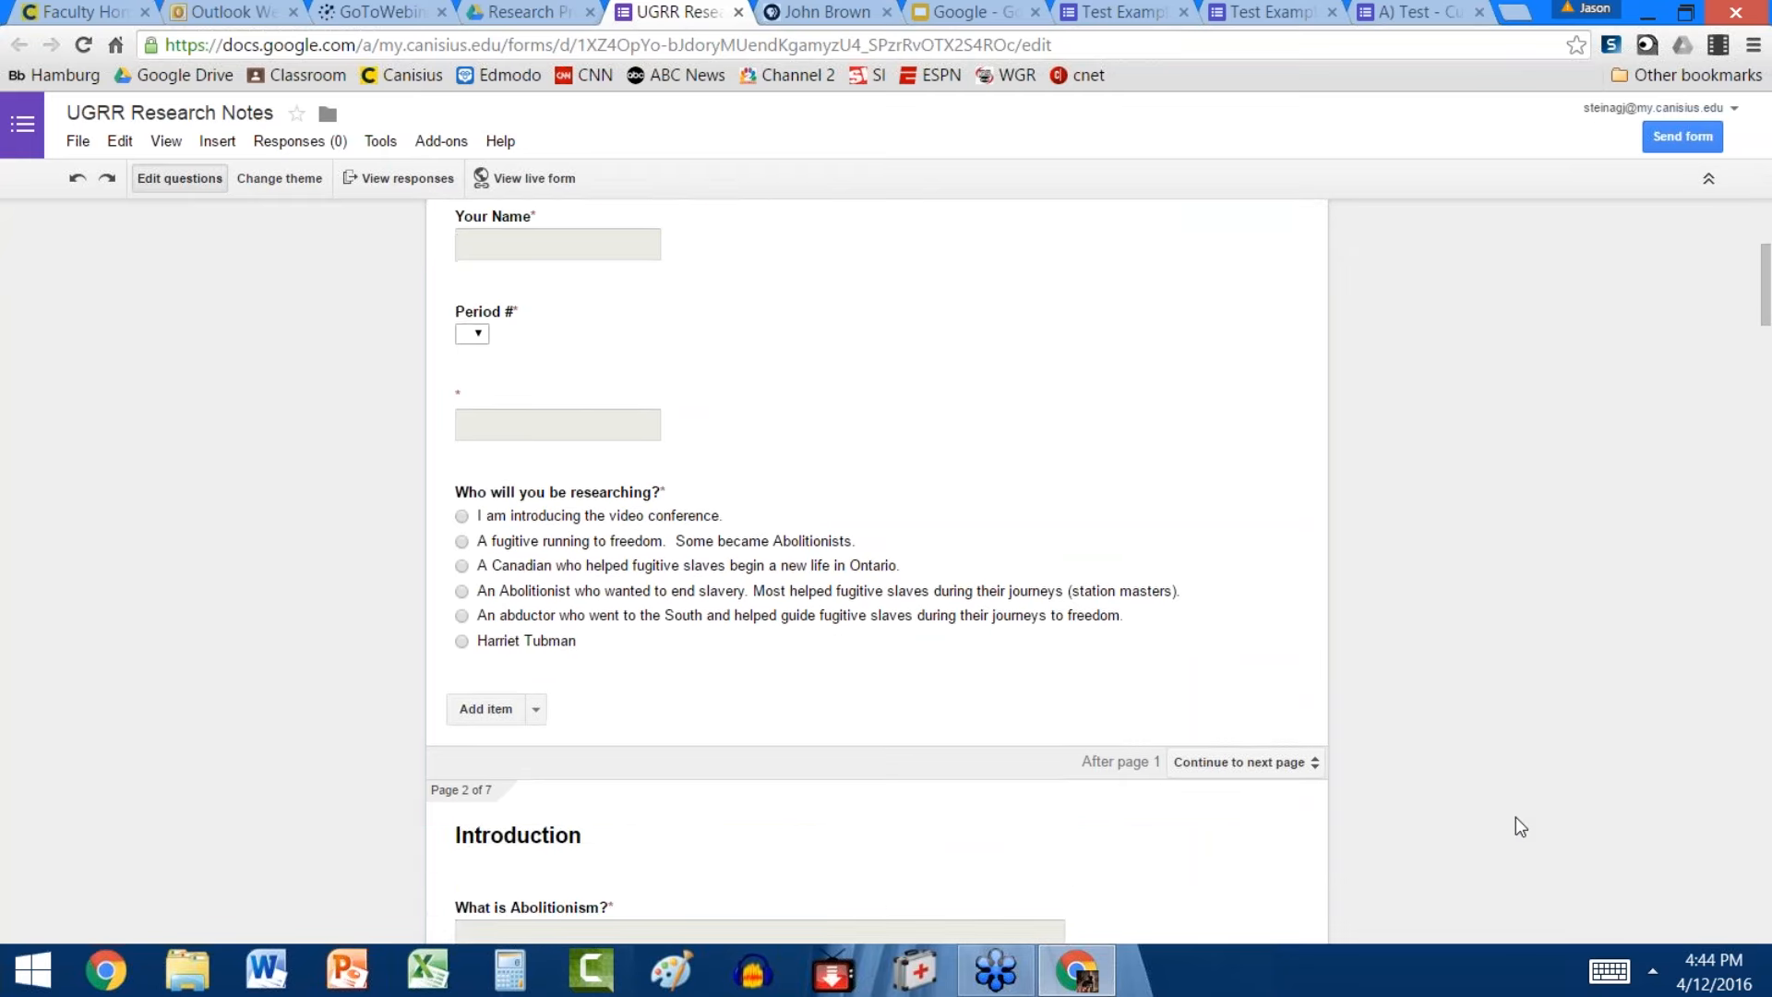
scroll(1516, 817, "up", 3)
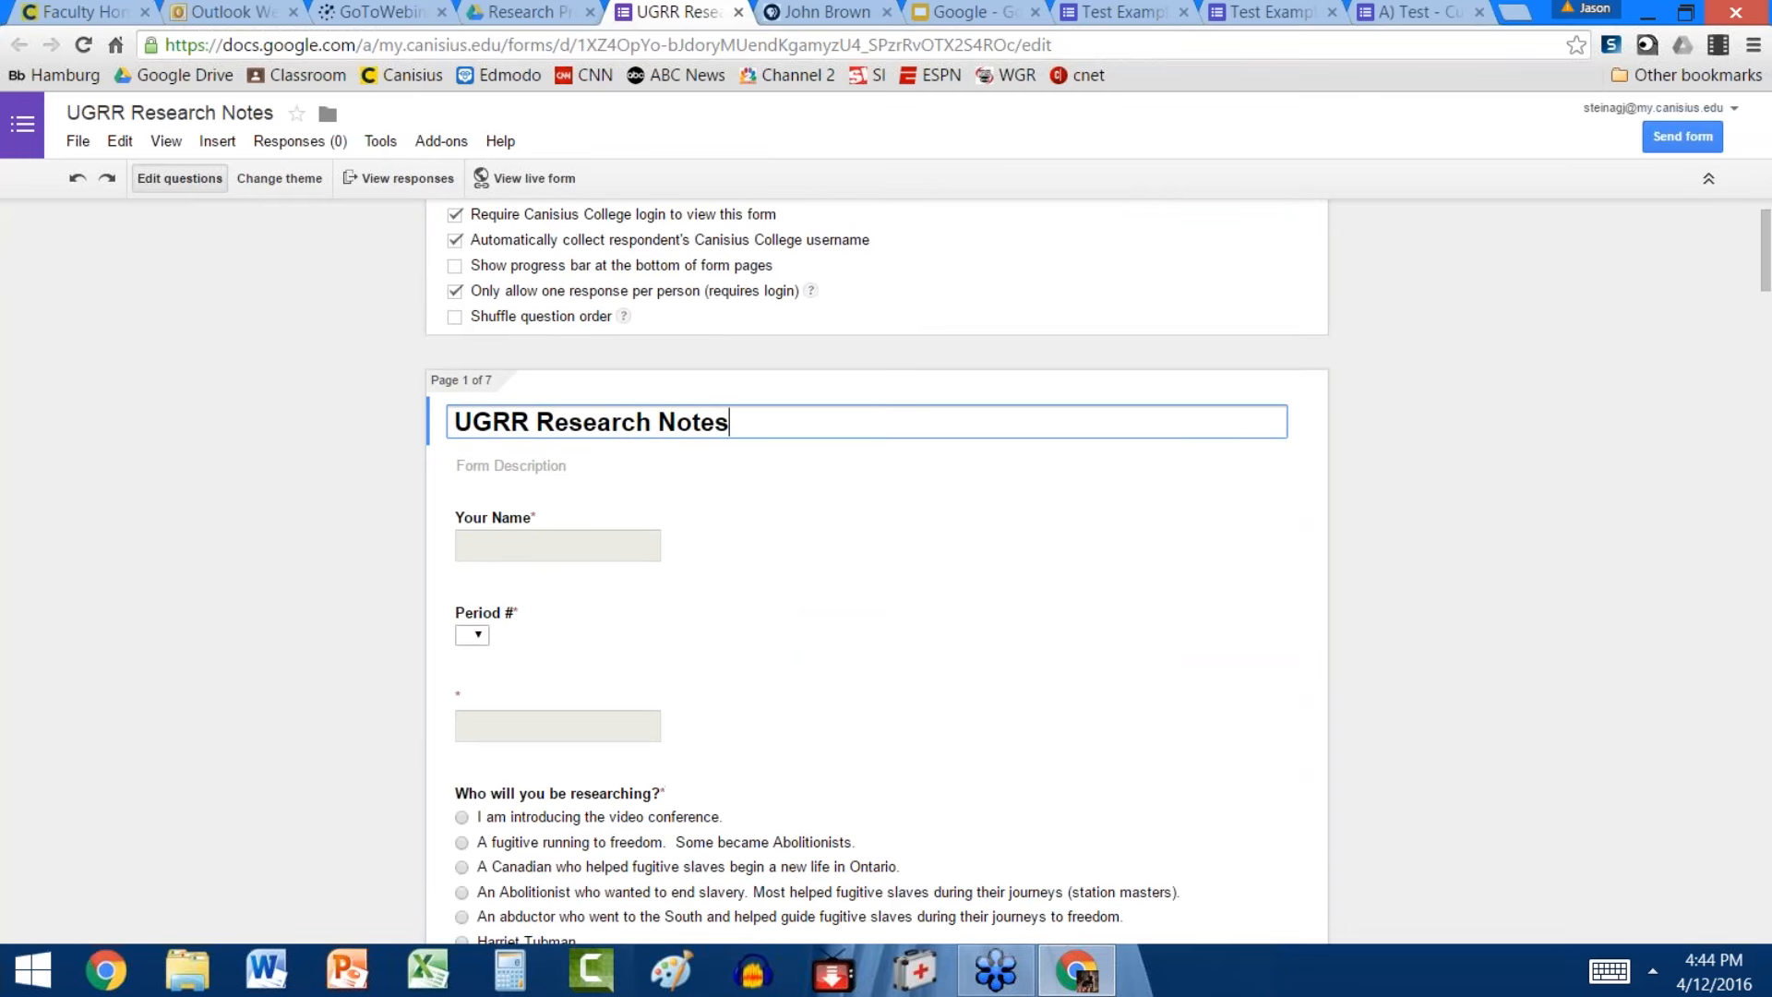
scroll(1402, 633, "down", 3)
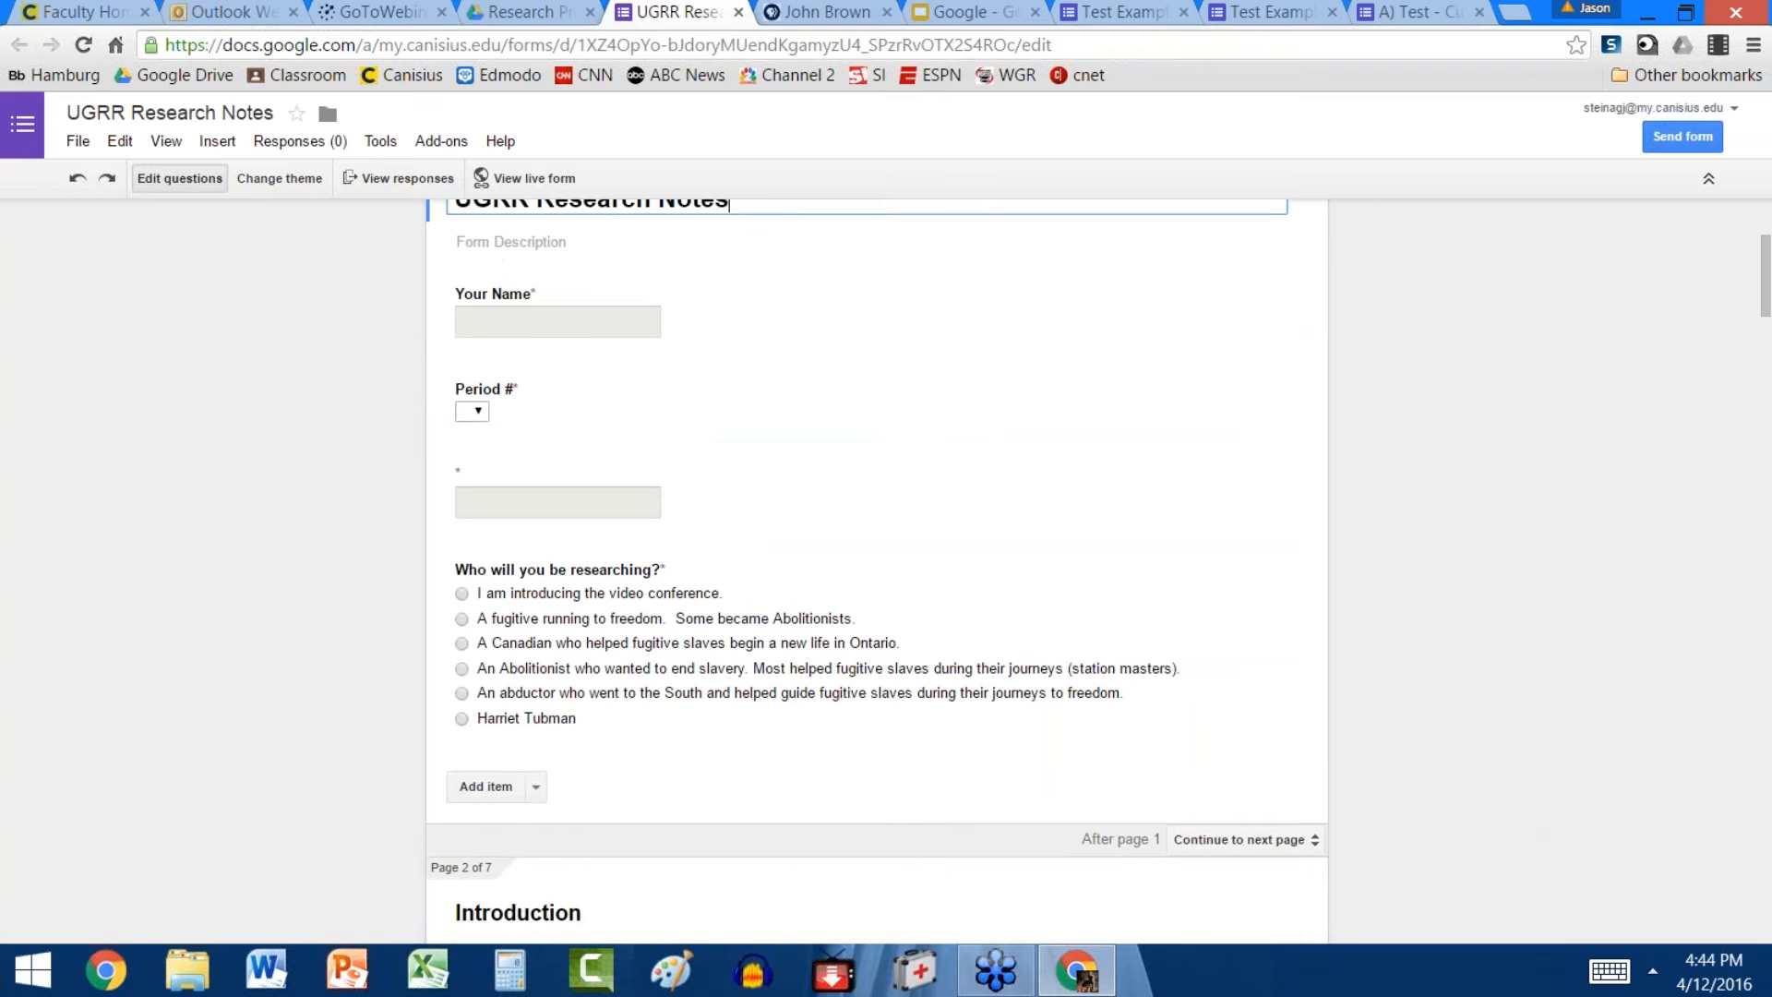
scroll(1488, 718, "down", 2)
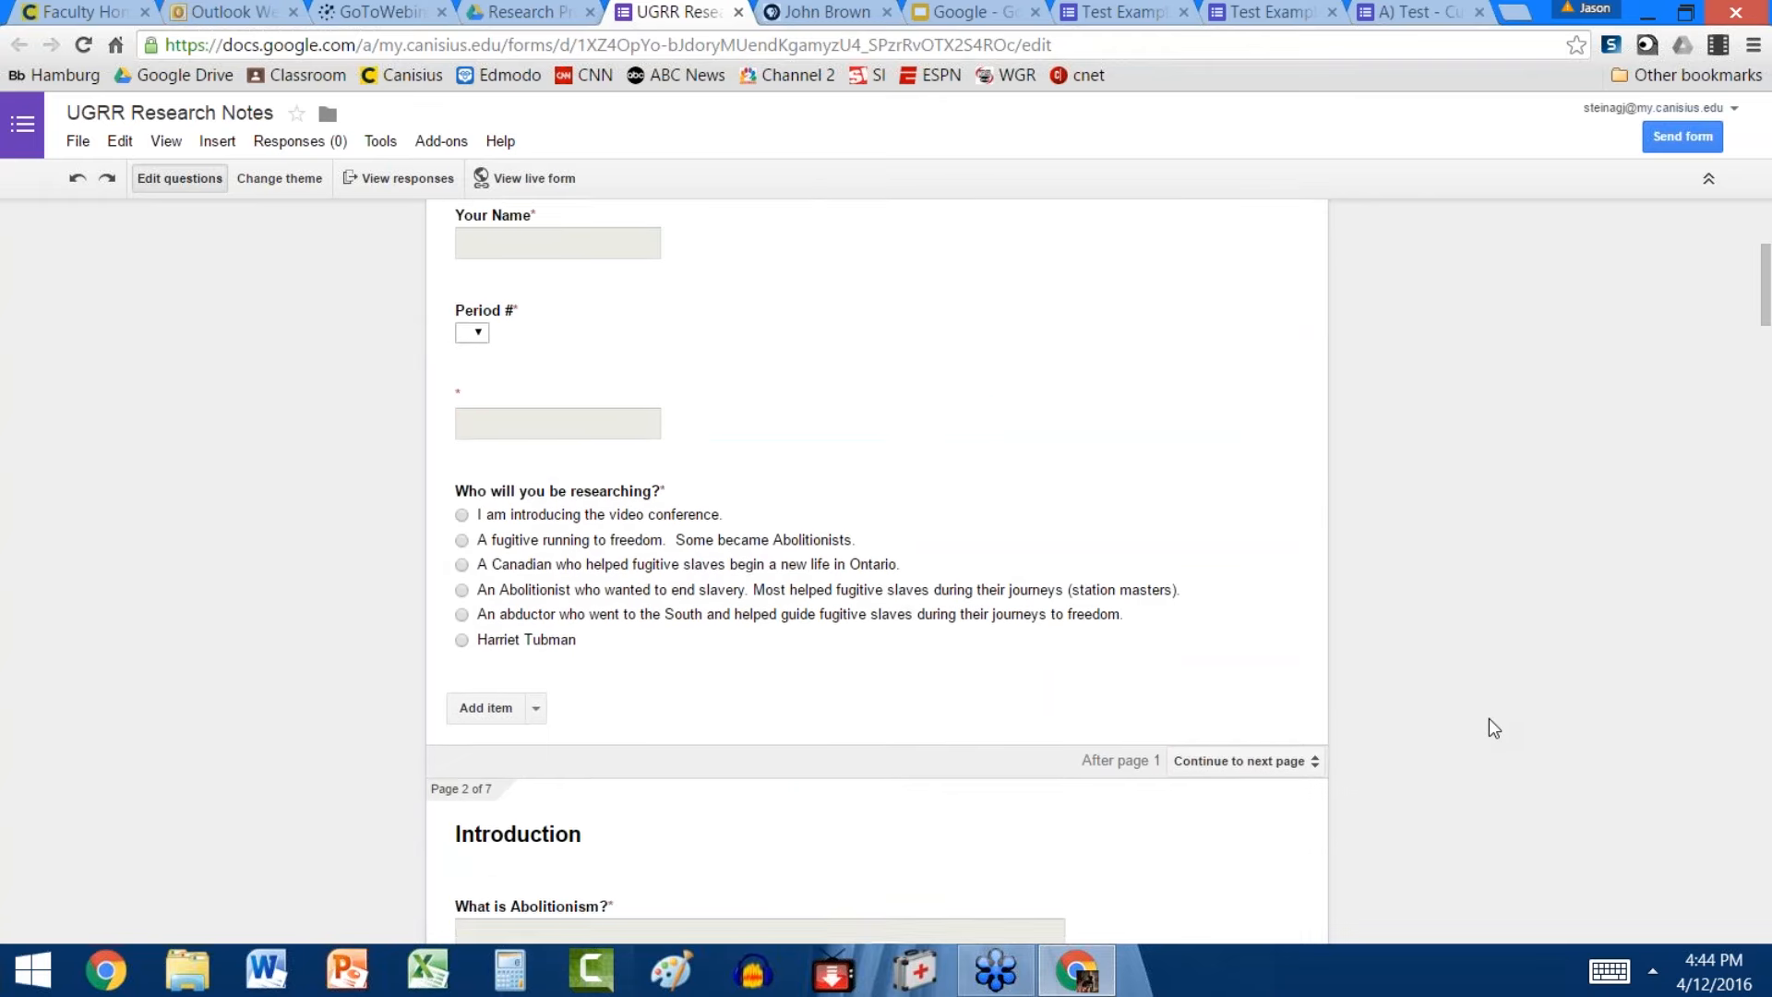
left_click(536, 412)
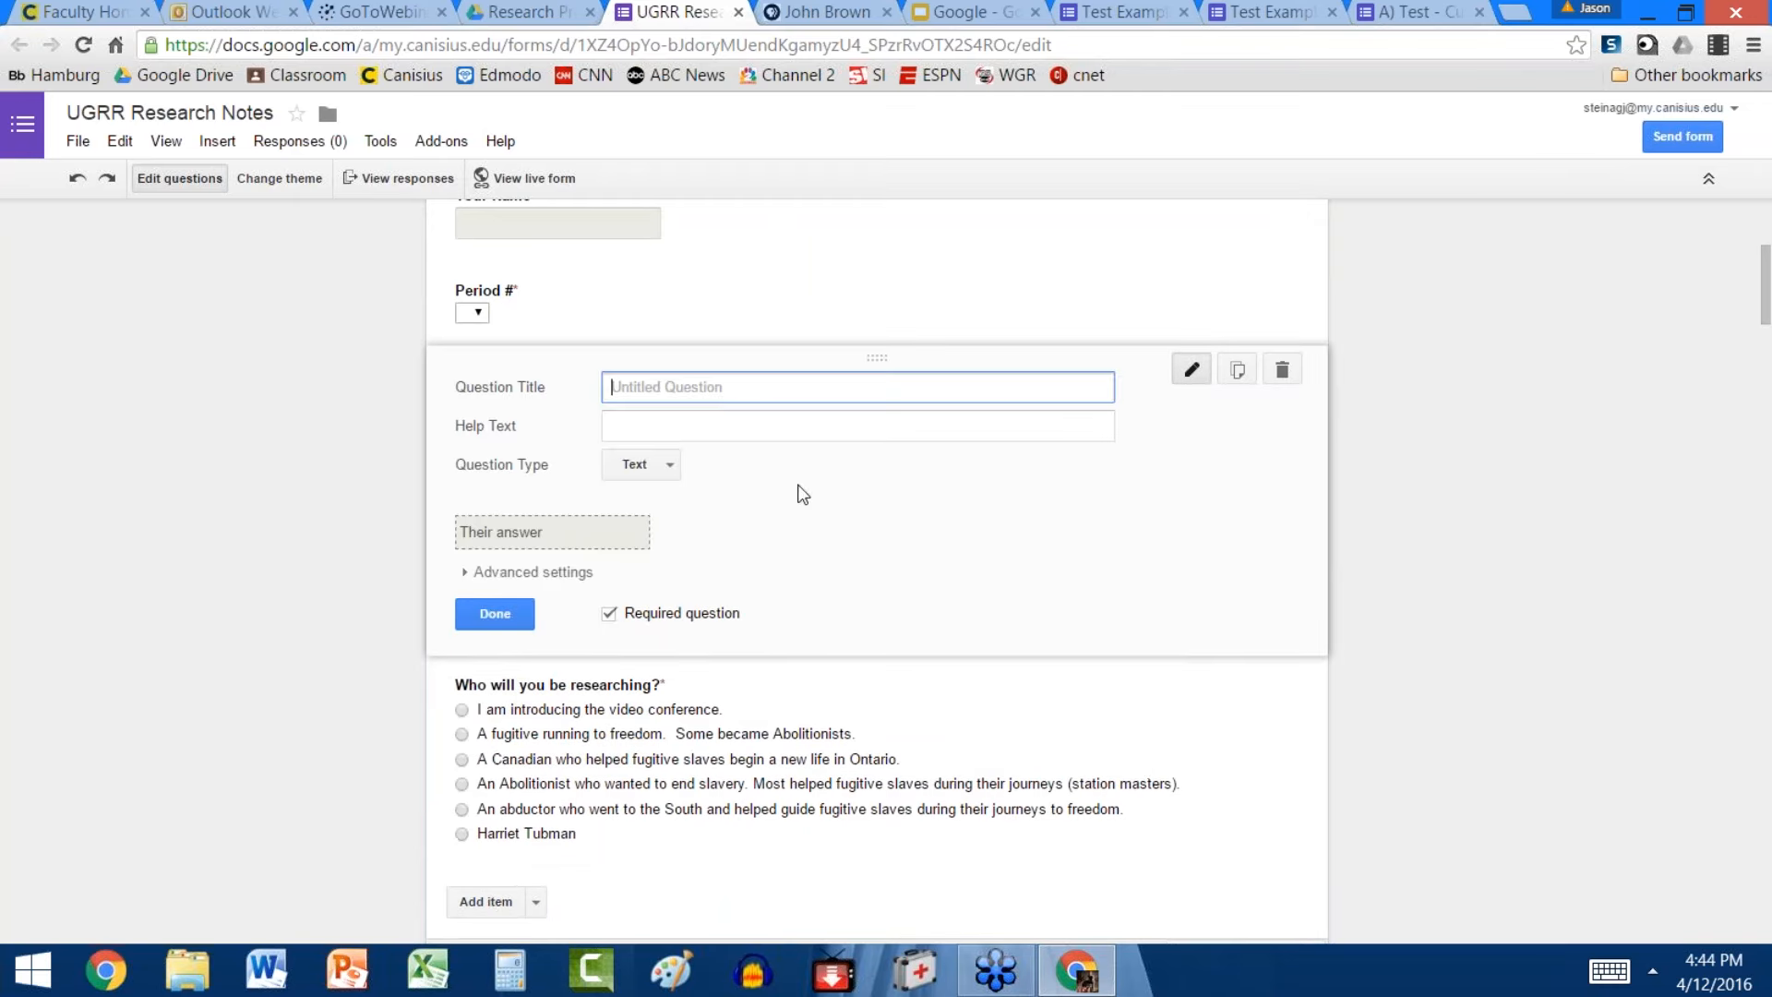
left_click(1434, 714)
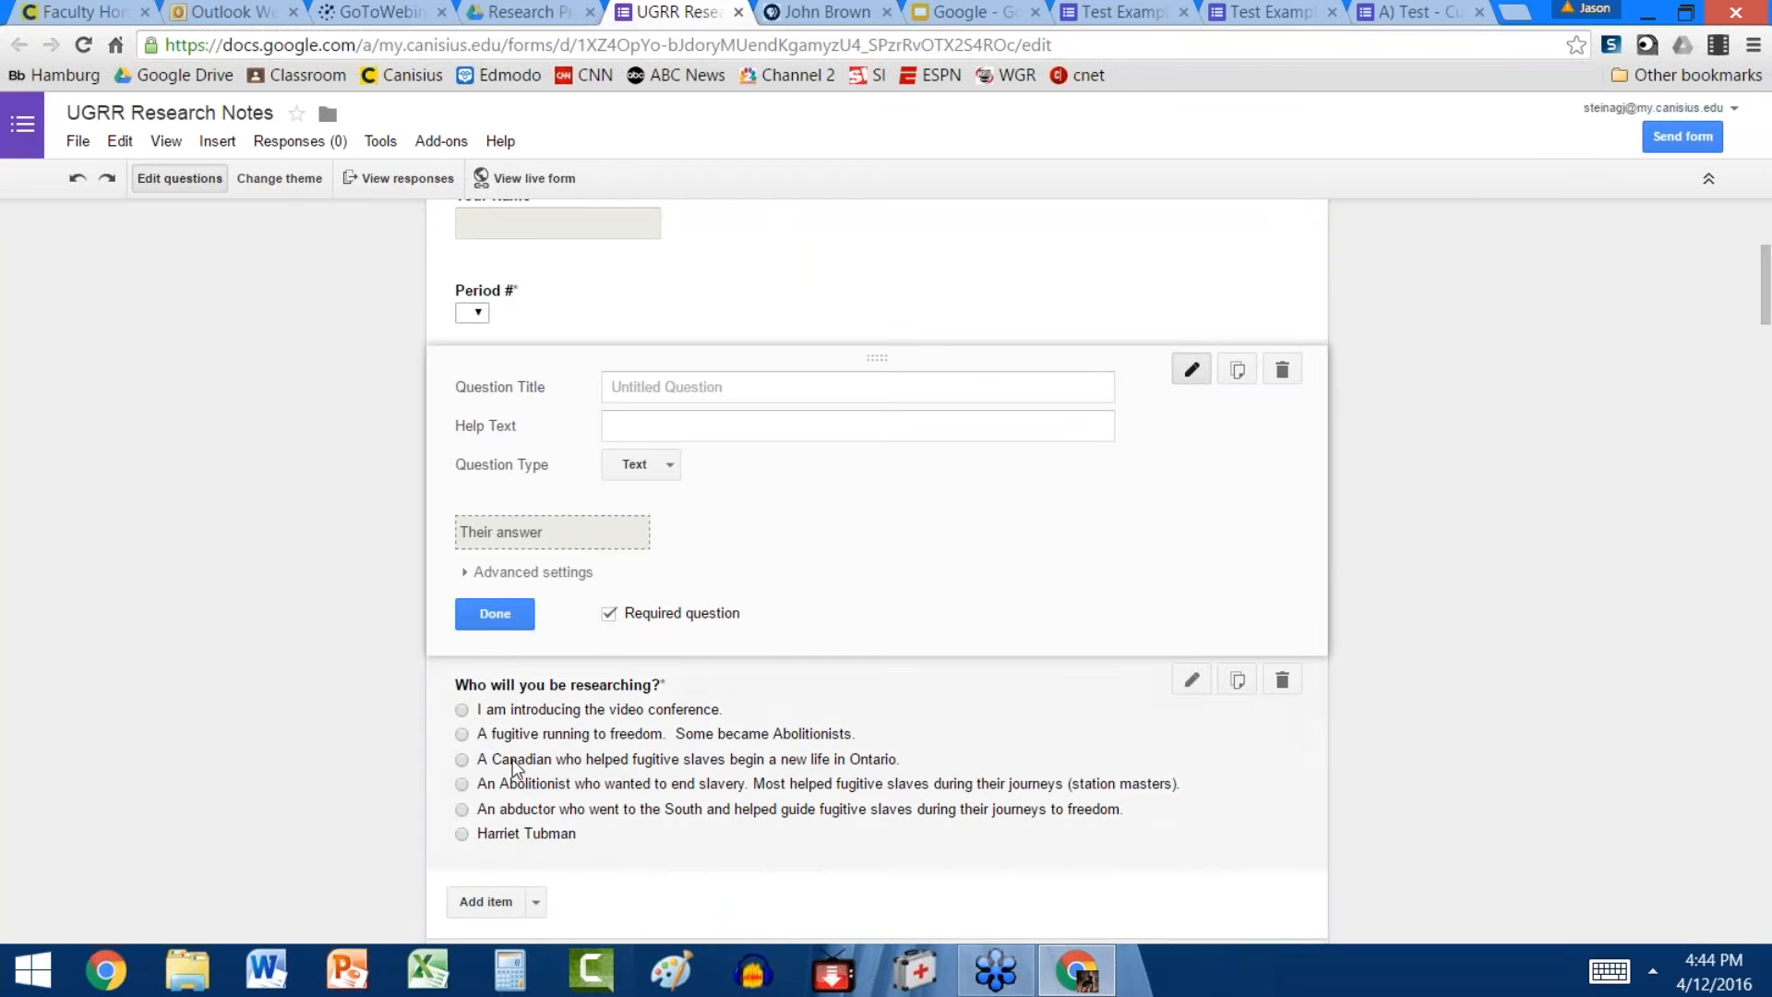
Open the "Who will you be researching?" question for editing and review which page each answer leads to
left_click(1219, 738)
scroll(1519, 648, "down", 3)
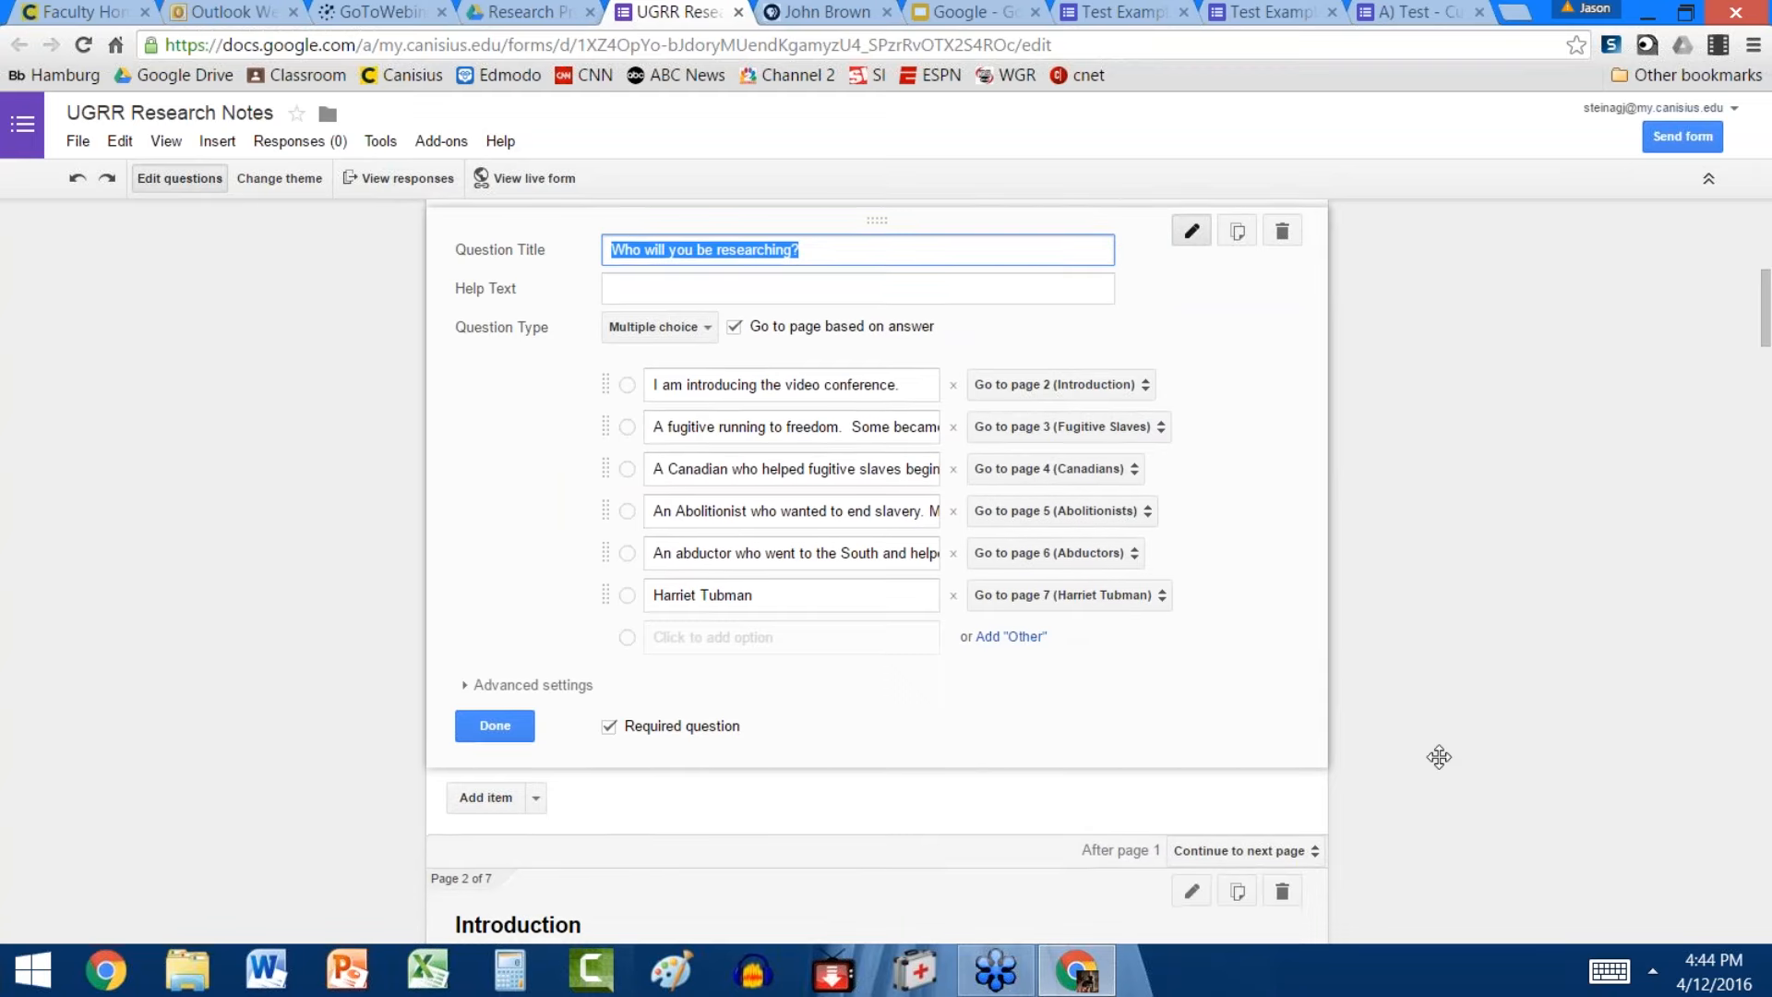
scroll(1444, 590, "down", 3)
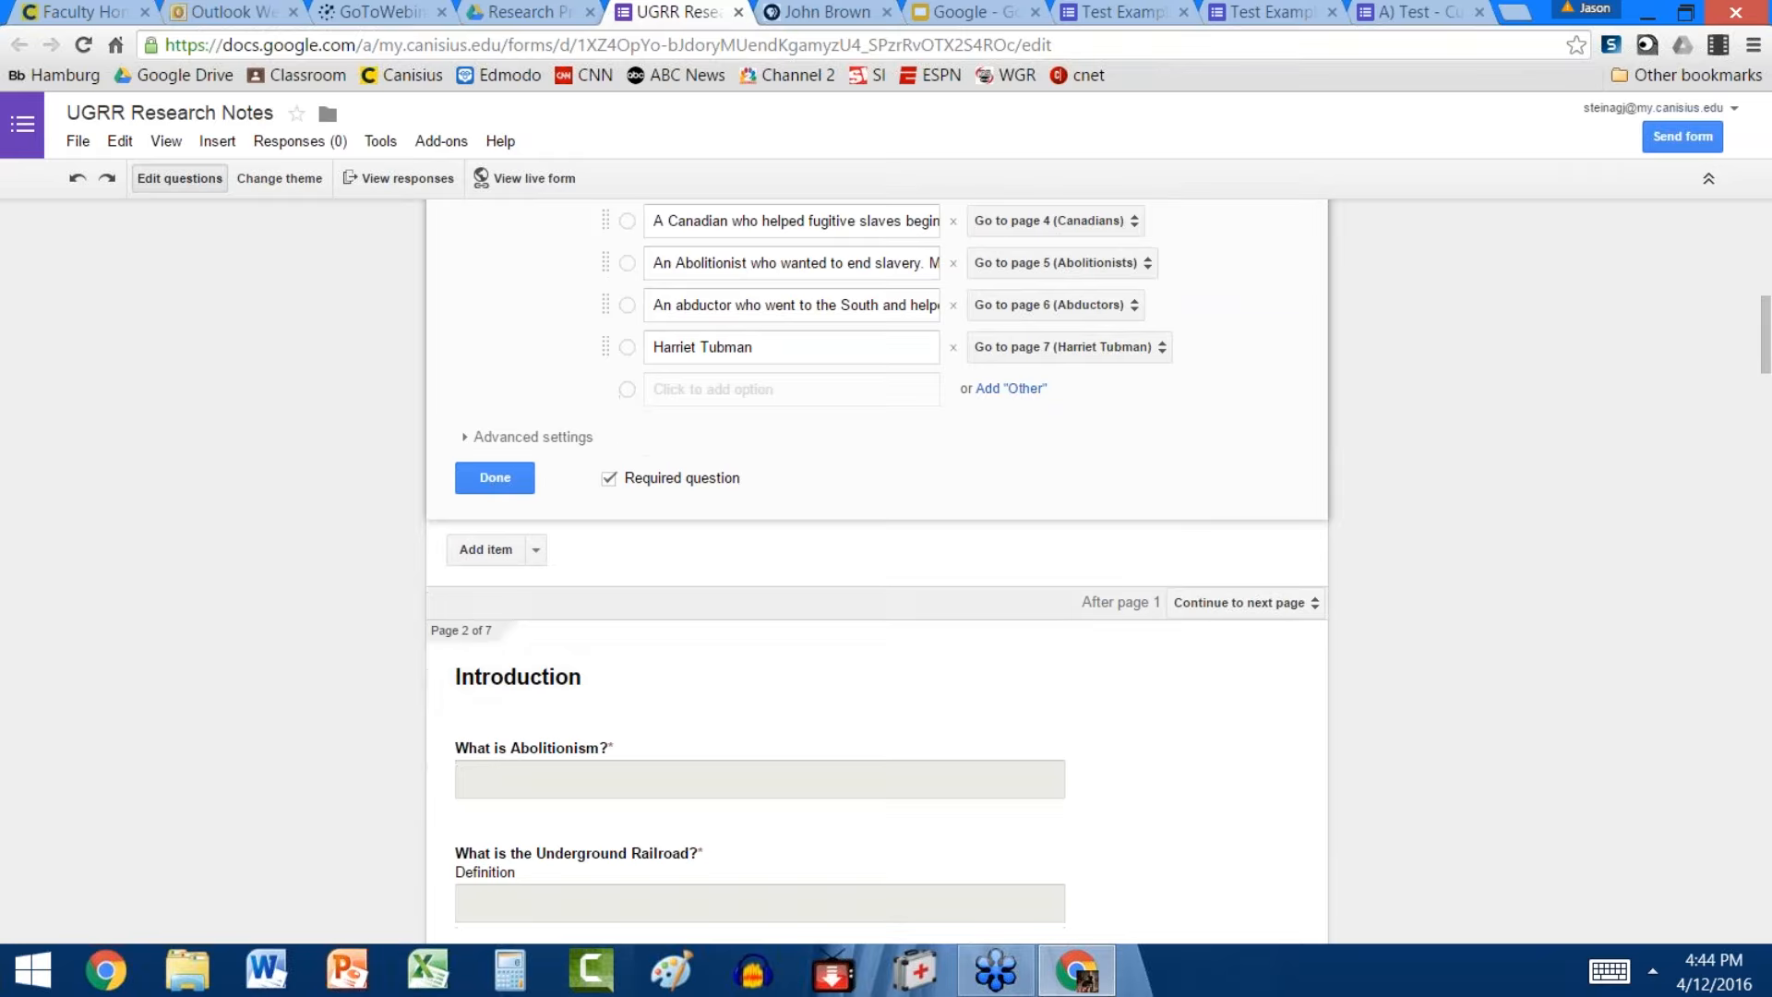
scroll(1428, 724, "up", 3)
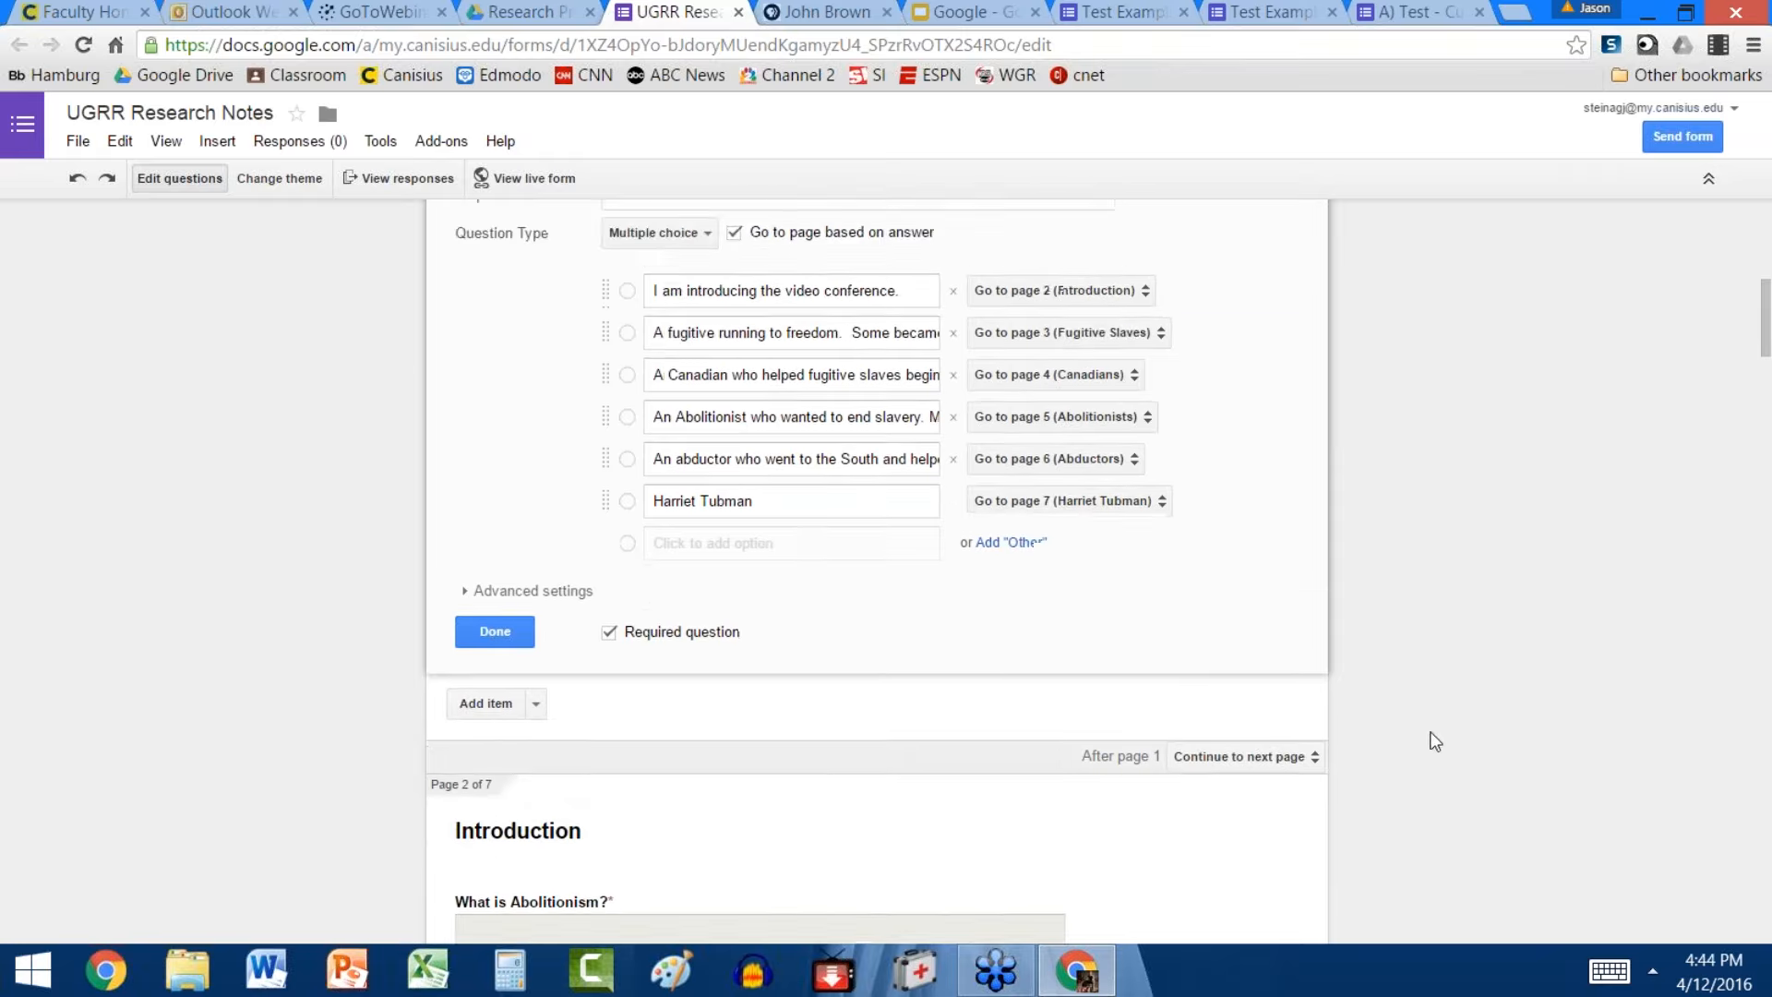
Examine the questions on the form's pages from Introduction through Harriet Tubman, ending back at the "Who will you be researching?" question
scroll(1401, 388, "down", 5)
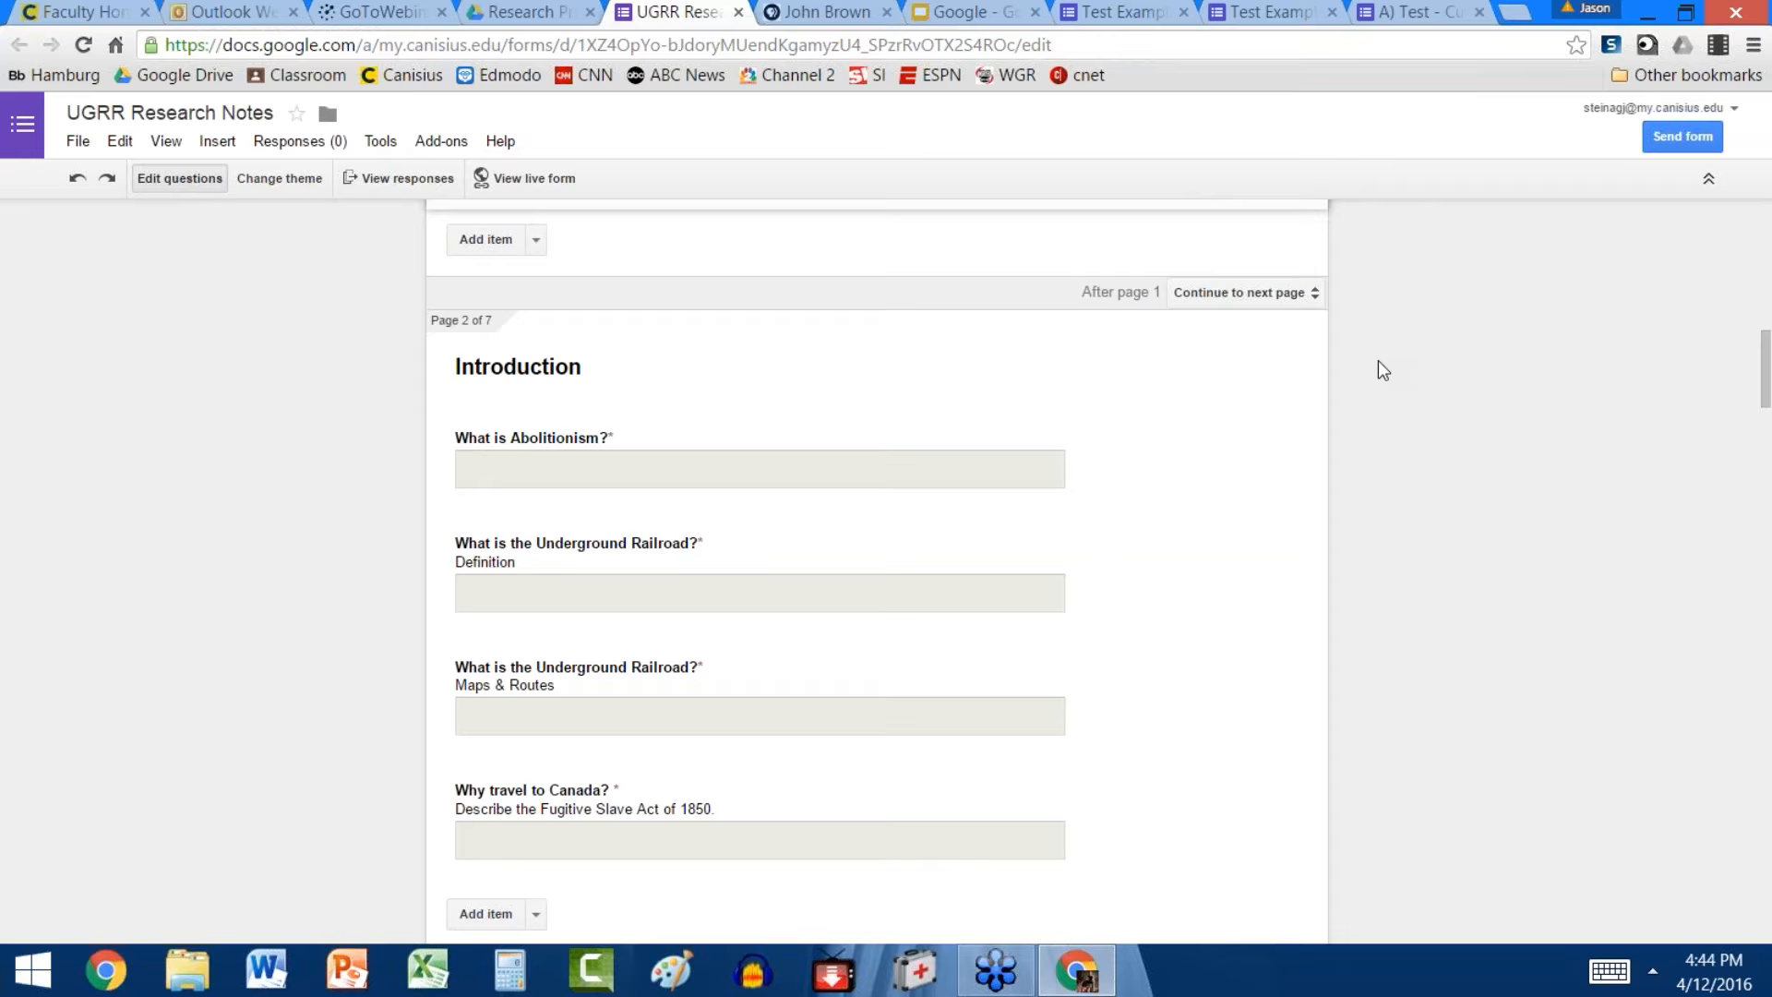
scroll(1415, 521, "down", 2)
scroll(1419, 573, "up", 1)
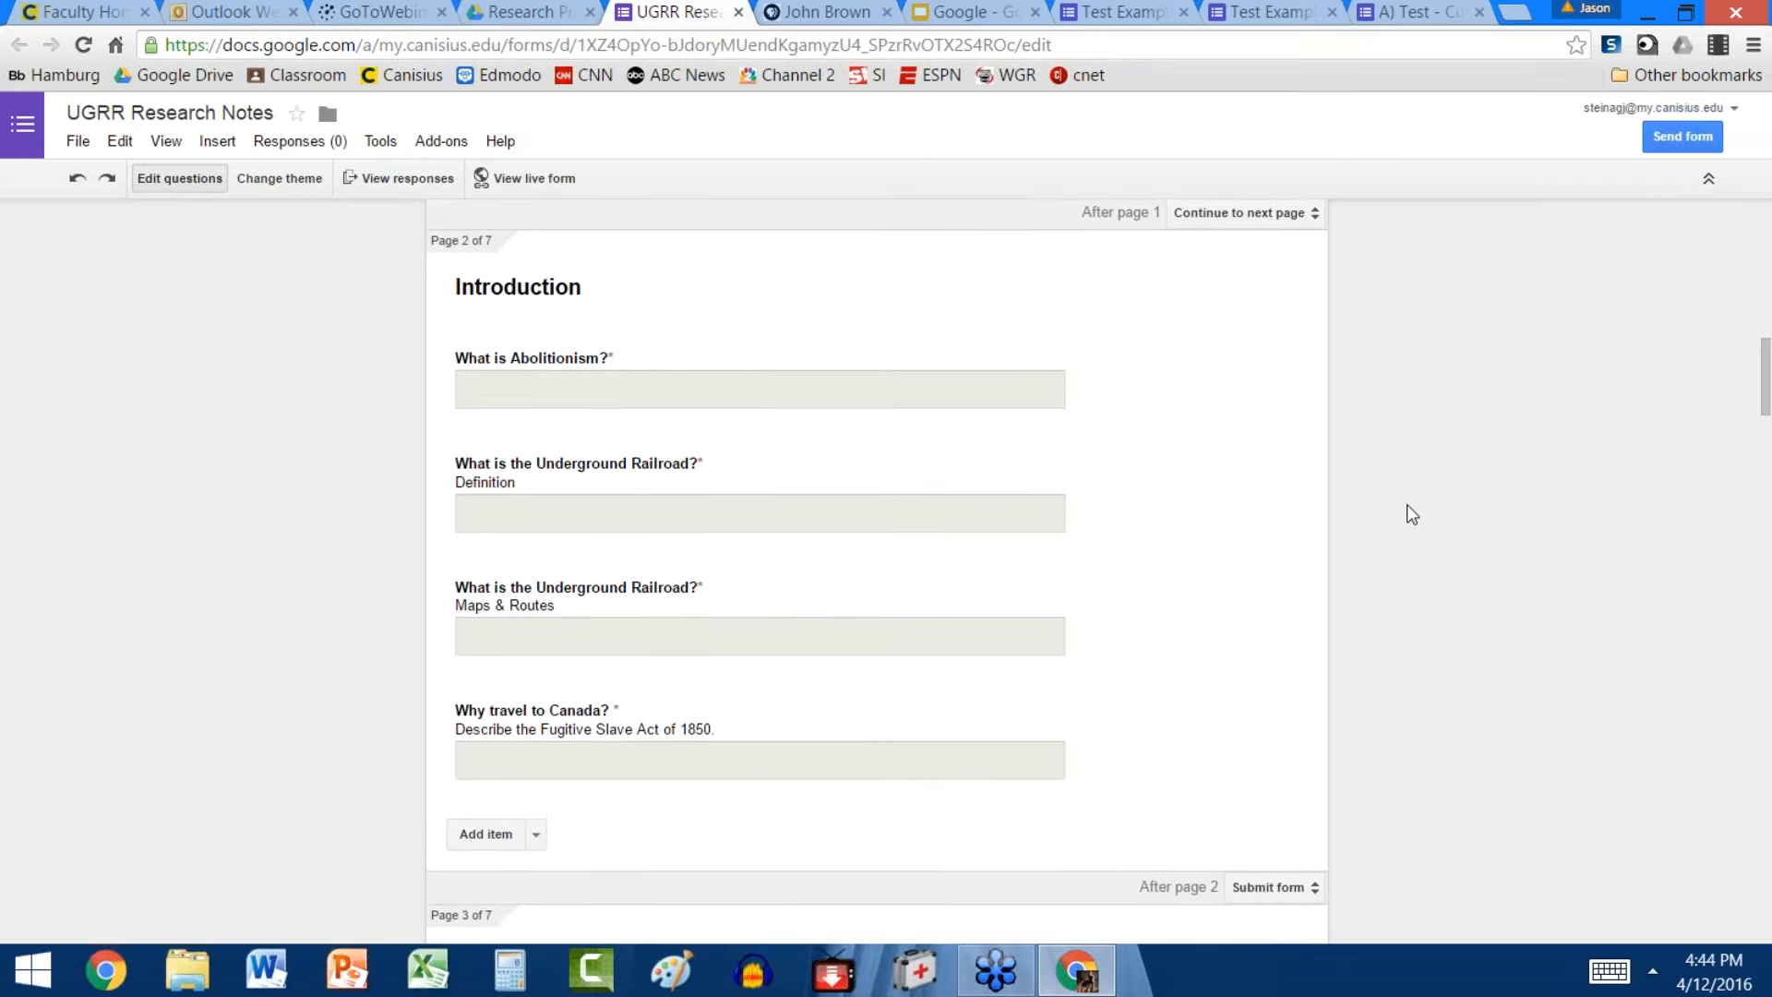
scroll(1409, 507, "up", 1)
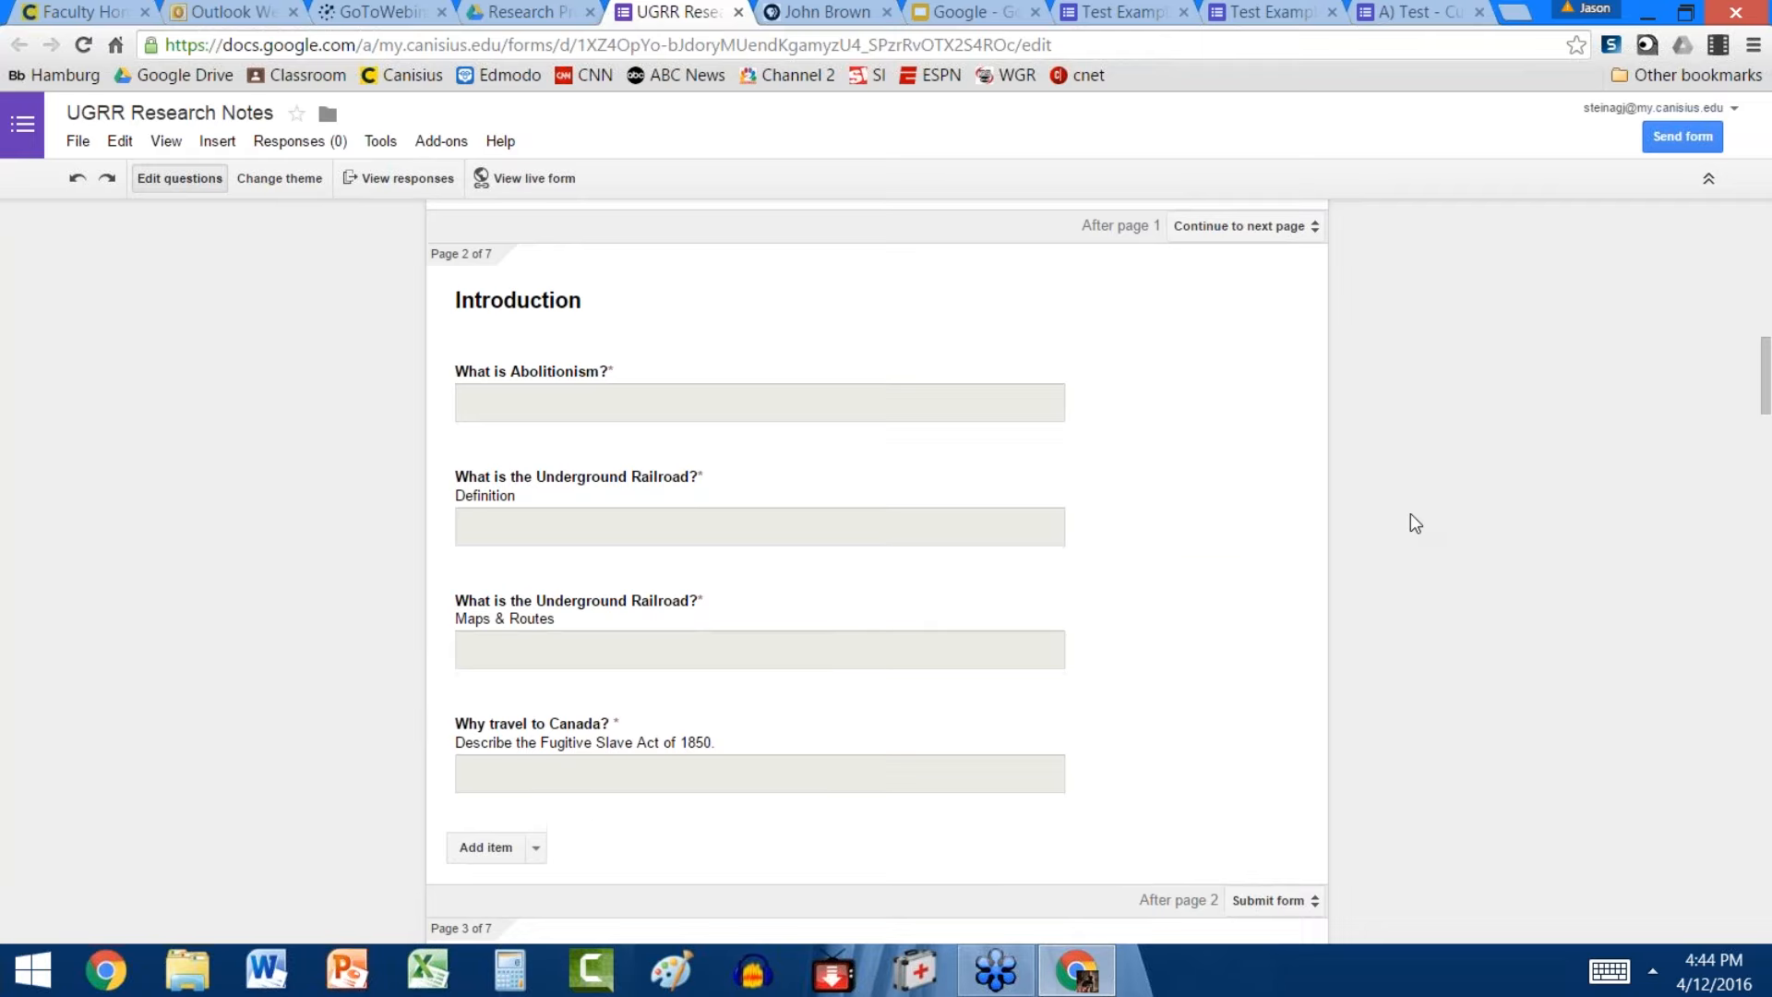
scroll(1413, 508, "down", 6)
scroll(1422, 695, "down", 1)
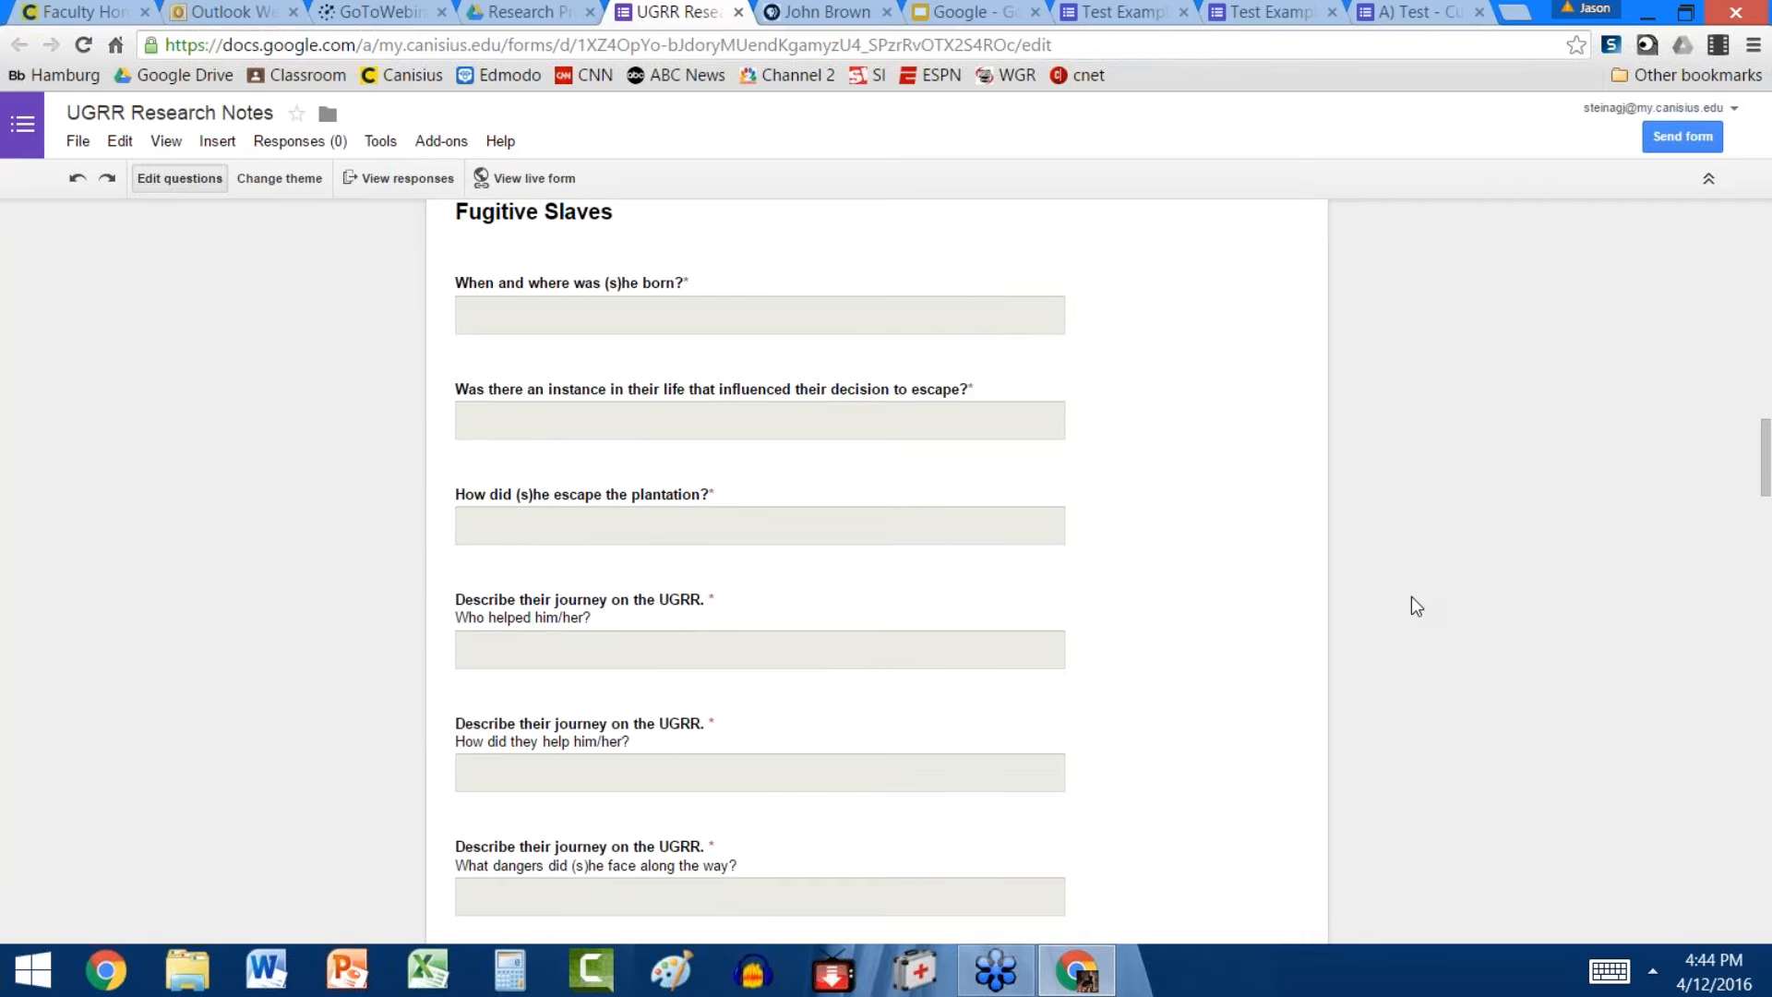
scroll(1409, 275, "down", 9)
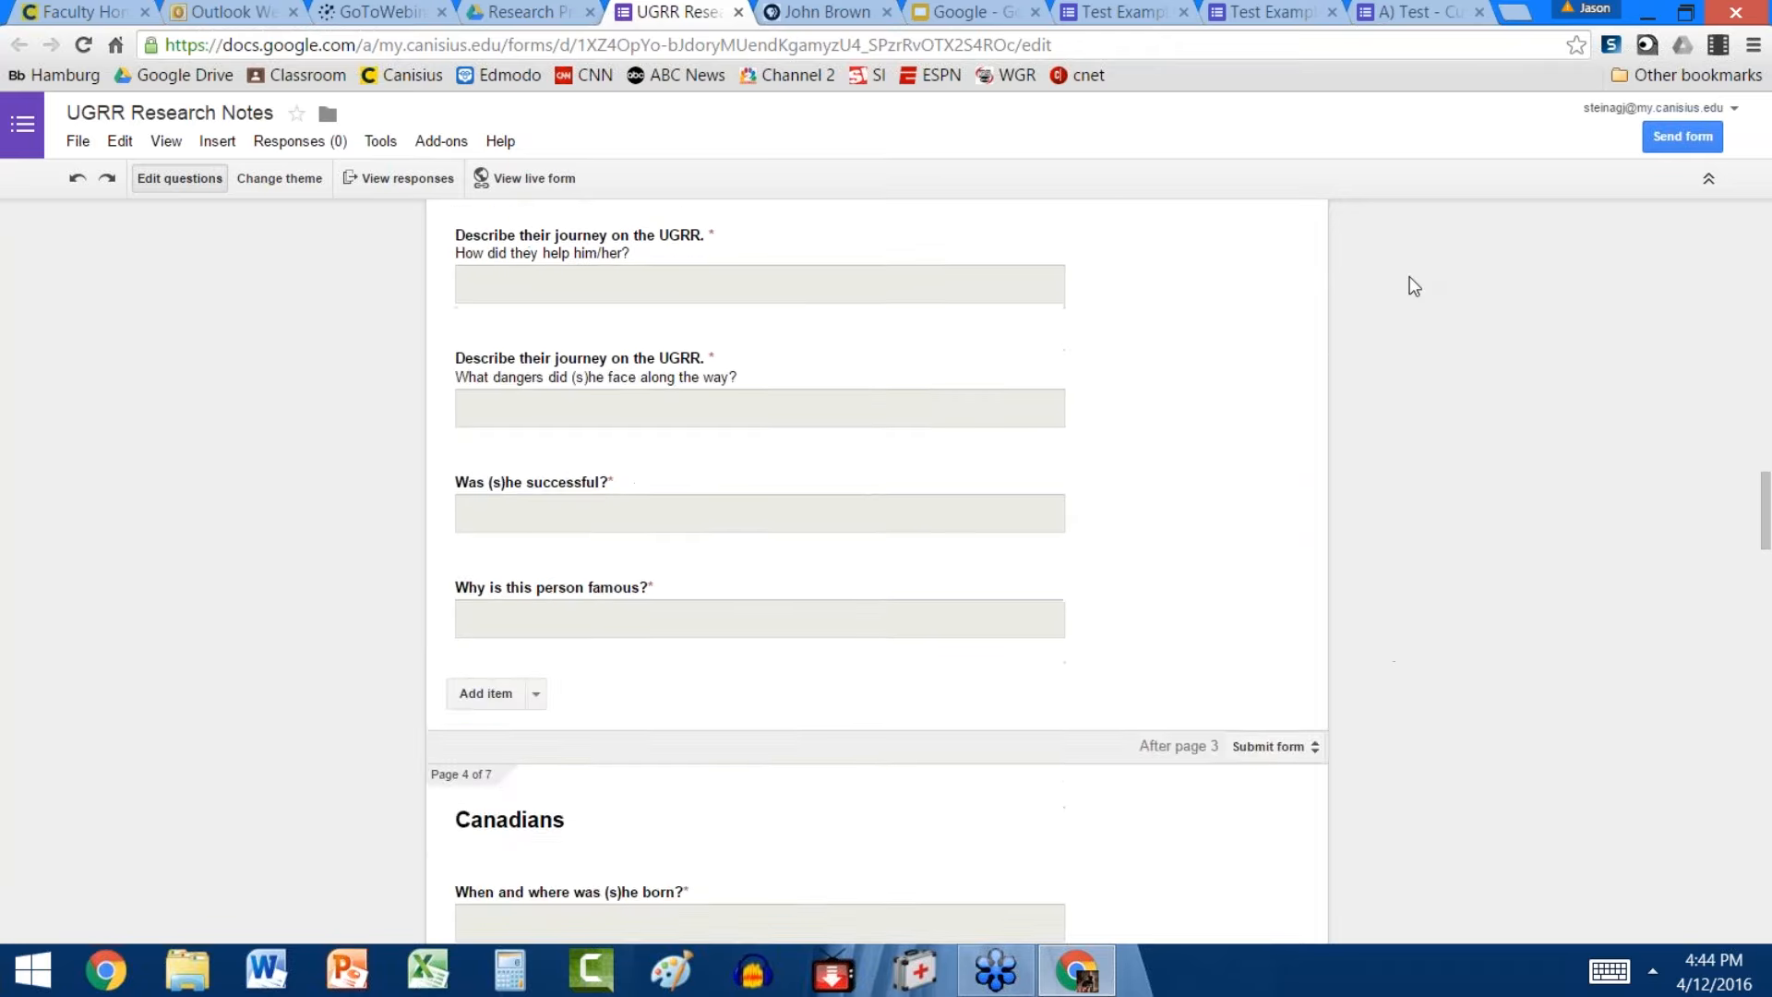
scroll(1447, 629, "down", 11)
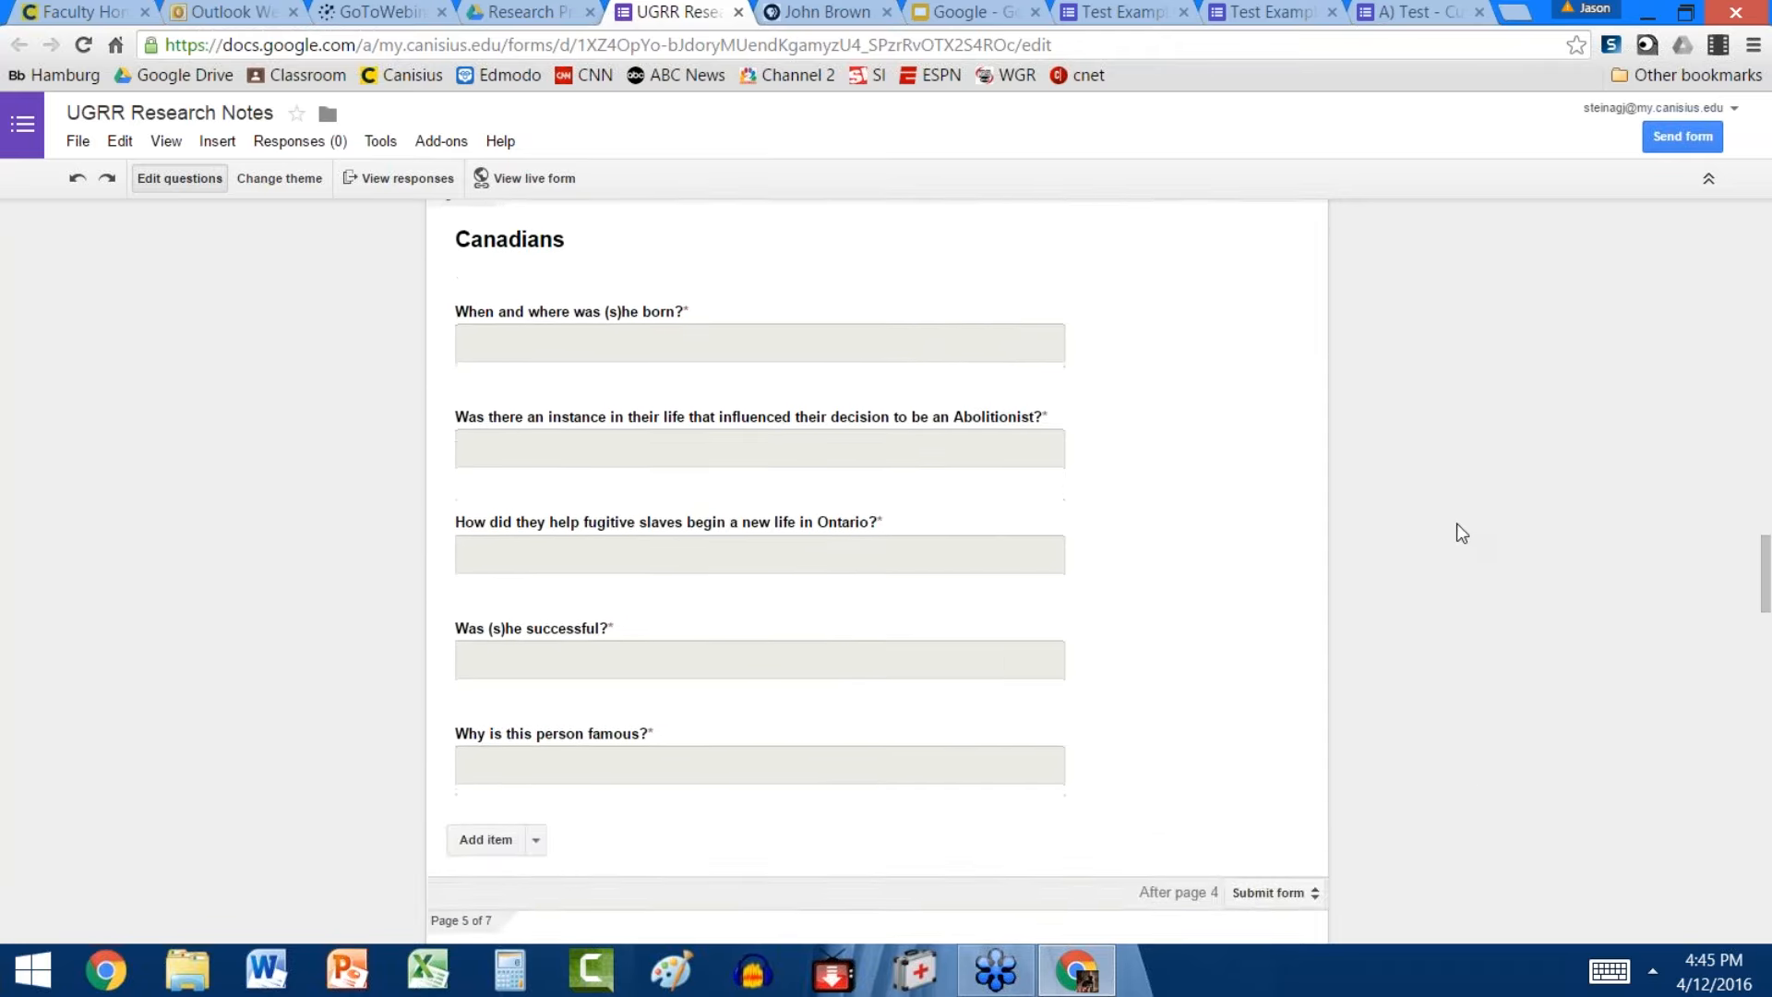
scroll(1447, 481, "down", 8)
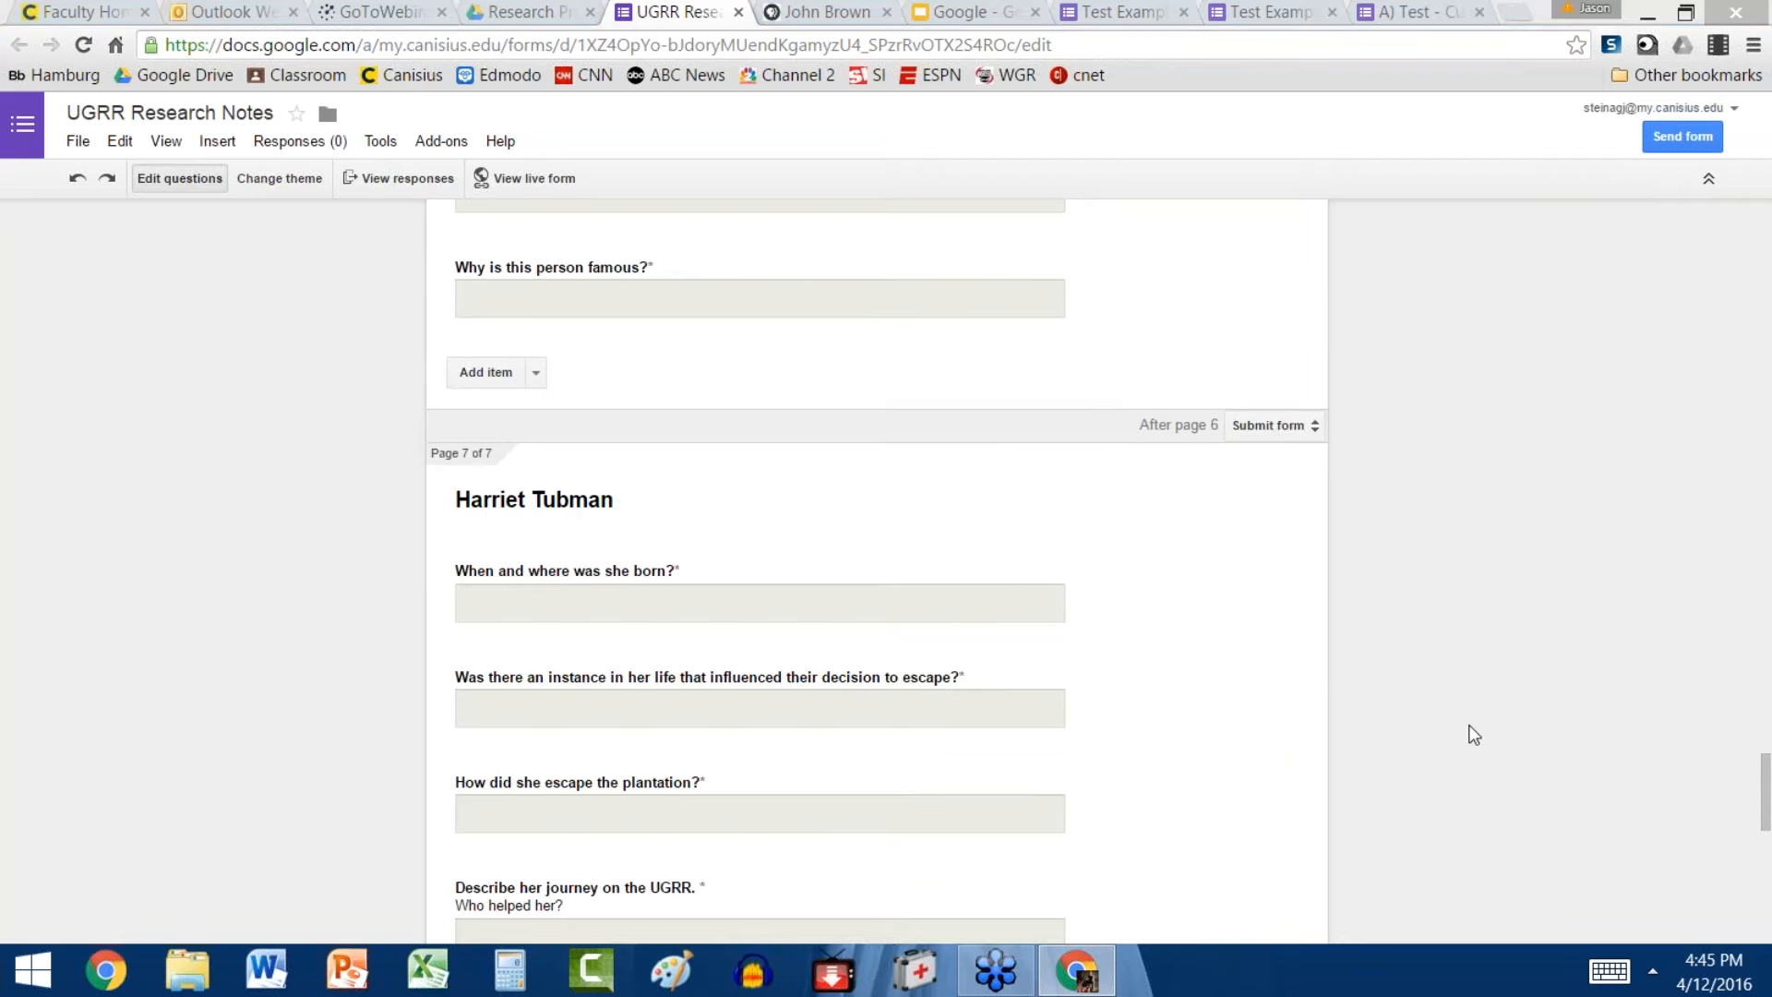
scroll(1388, 573, "up", 17)
scroll(1400, 717, "up", 20)
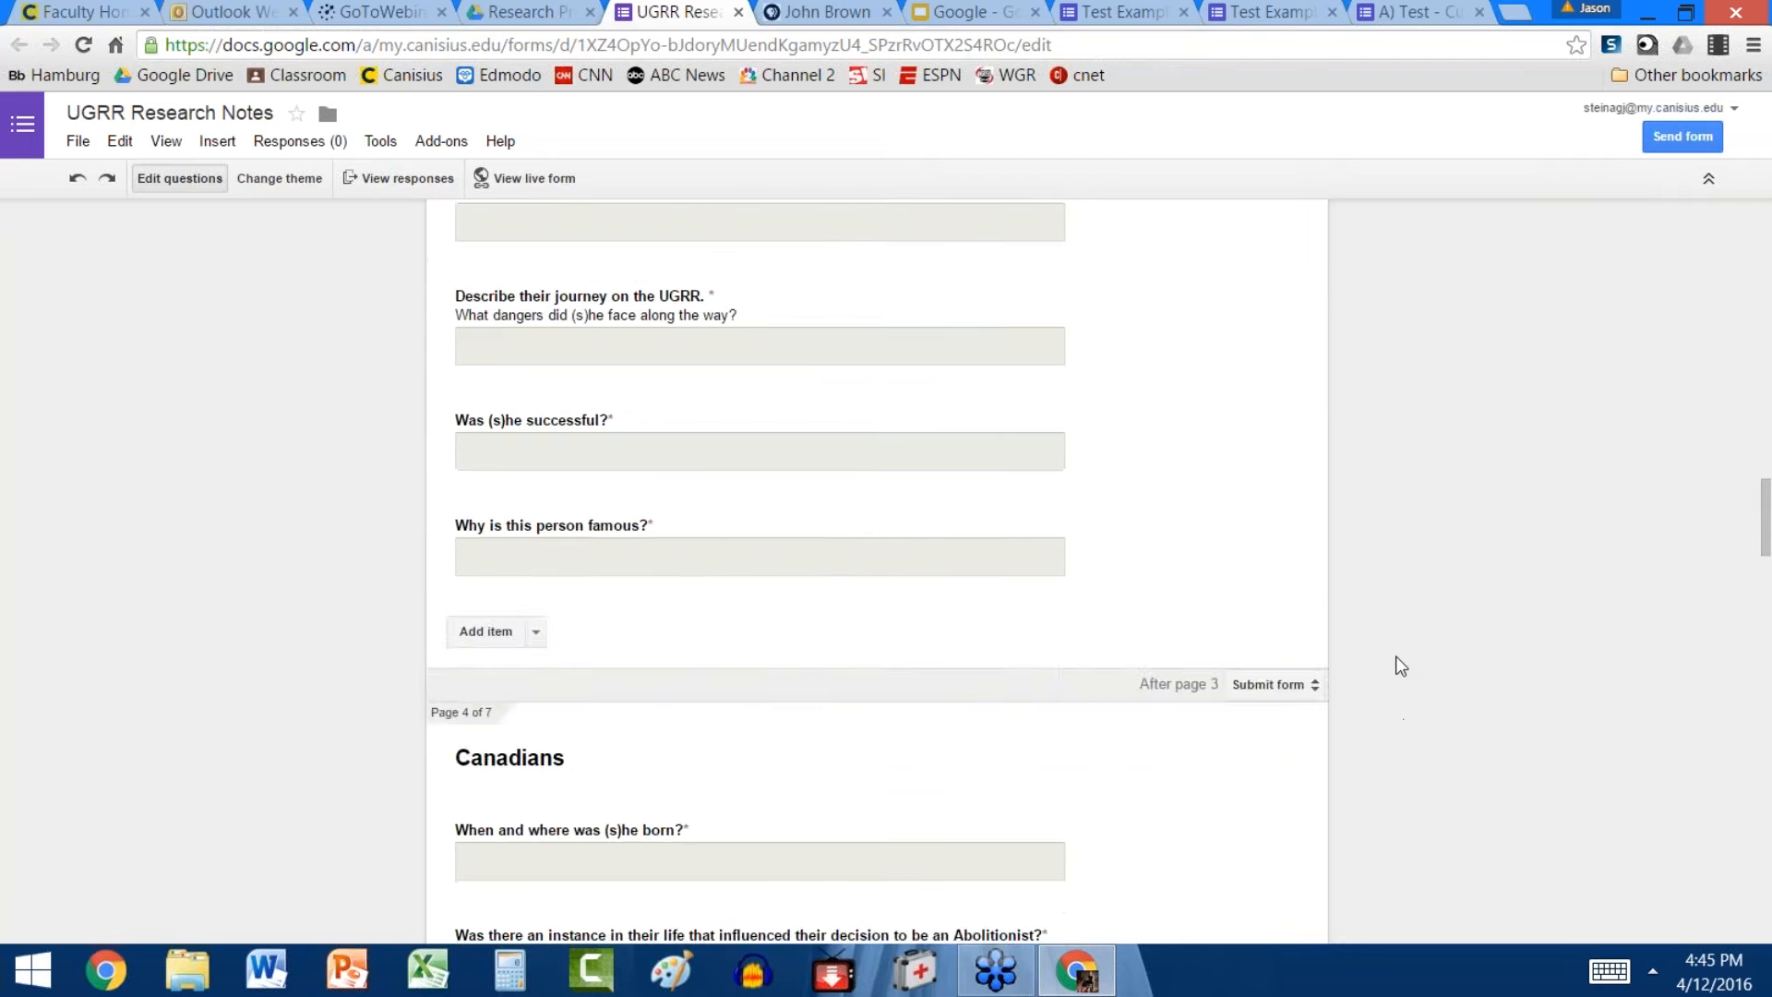
scroll(1422, 694, "up", 3)
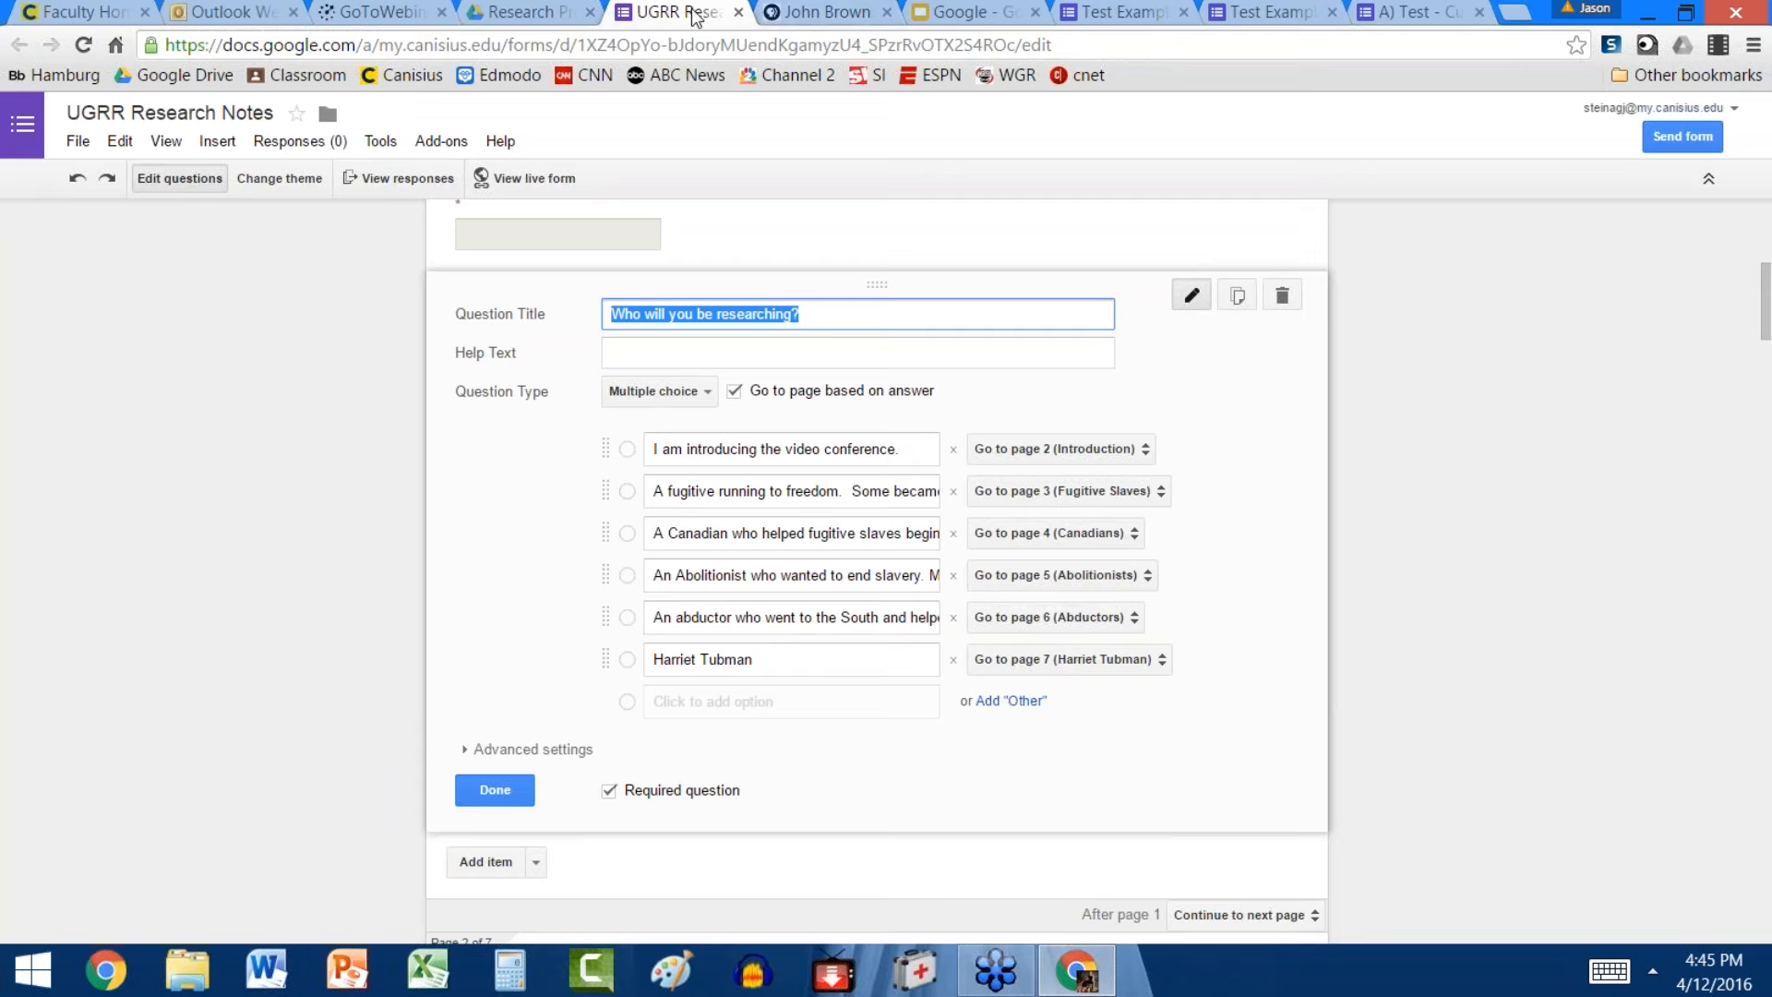
Check the Research Project folder in Drive, then return to the UGRR Research Notes form and show the Fugitive Slaves questions
left_click(538, 11)
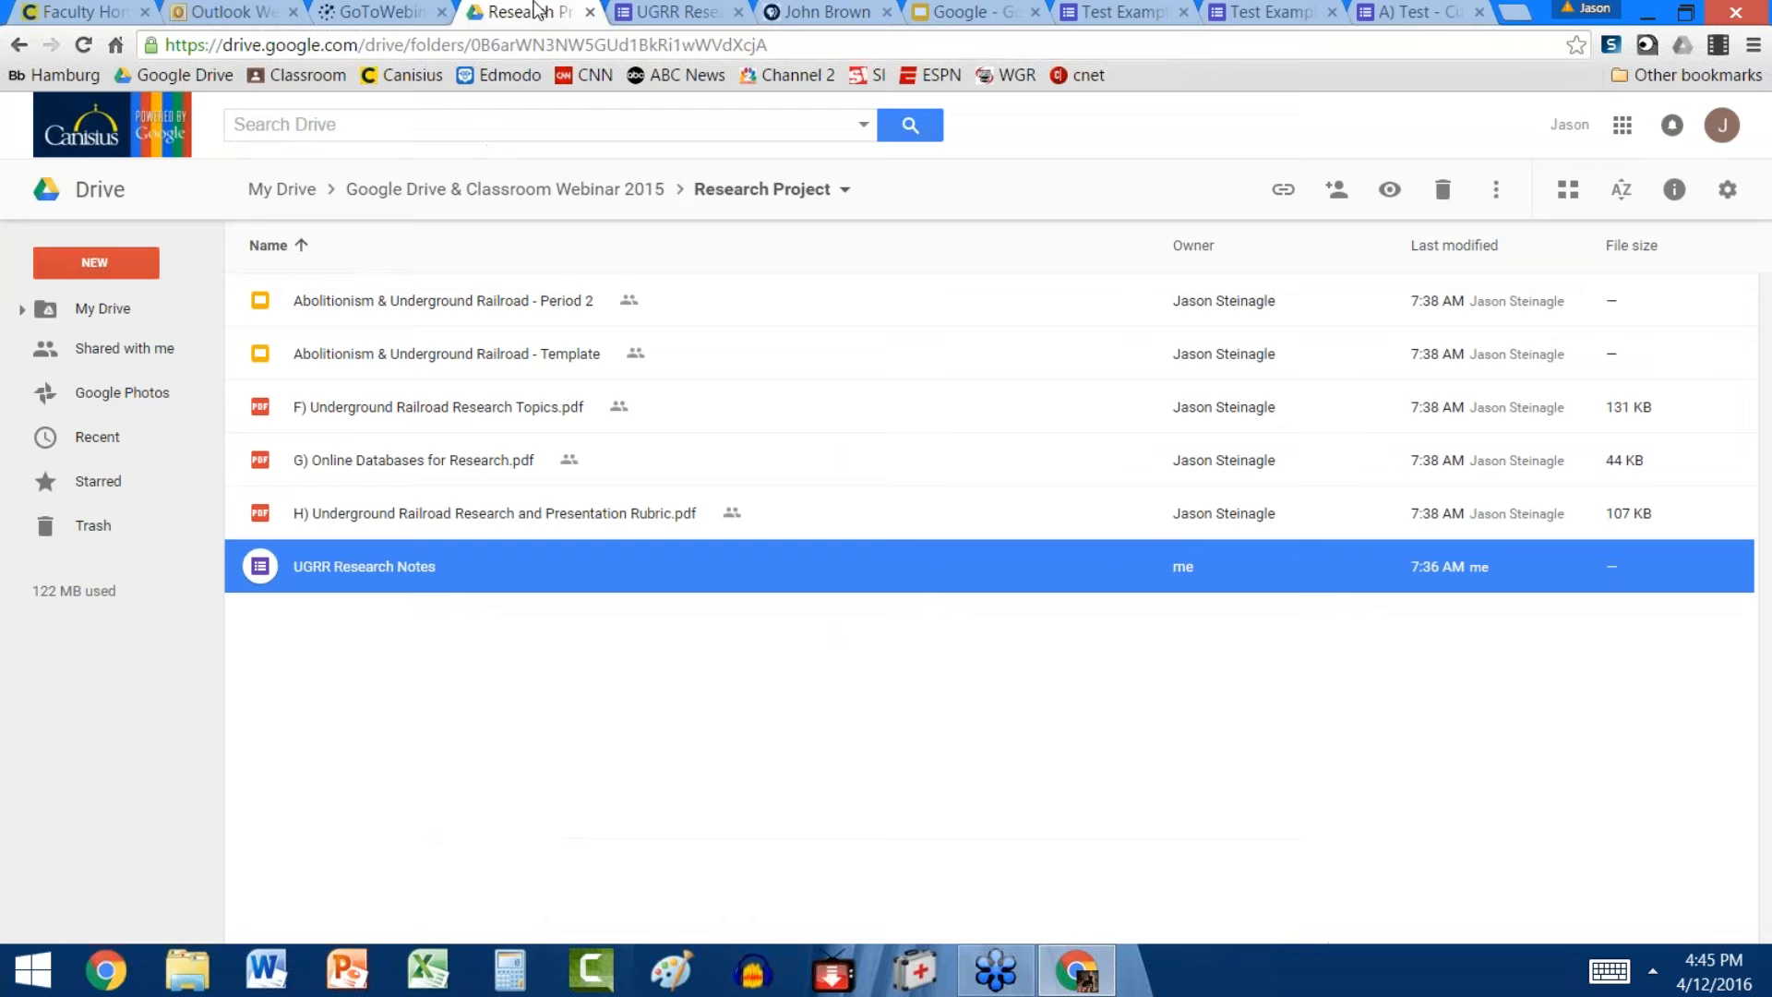
left_click(692, 12)
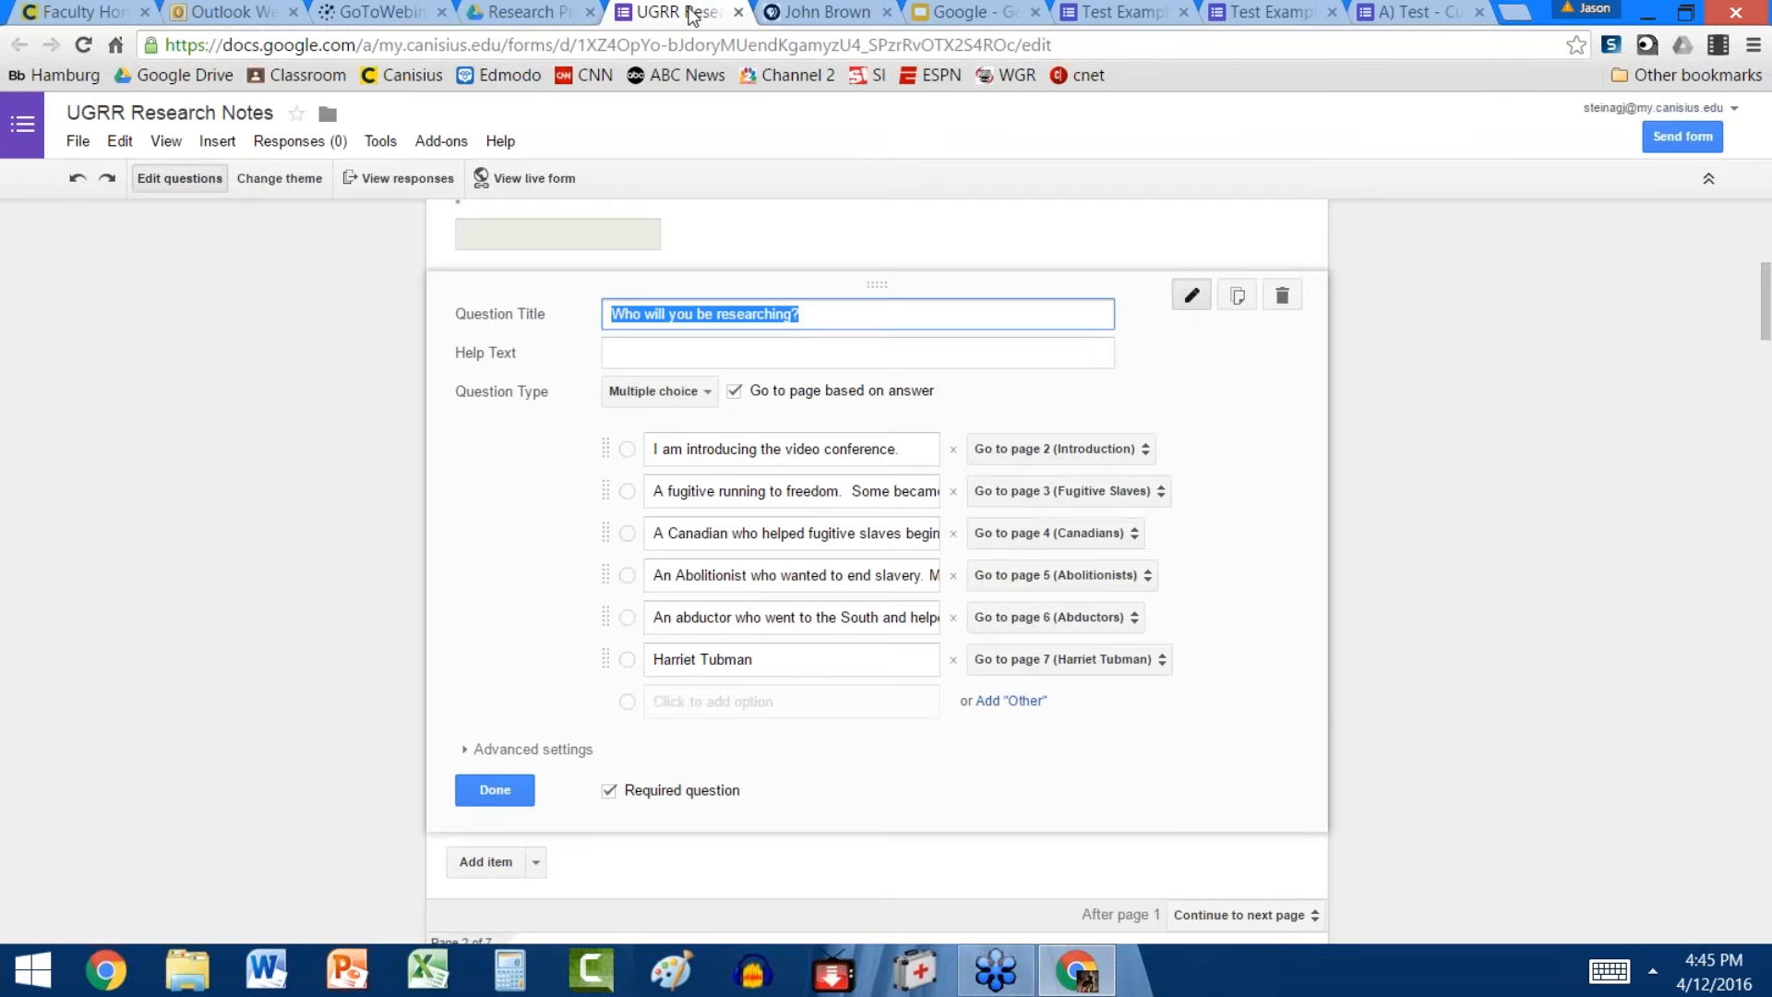
scroll(1438, 581, "down", 15)
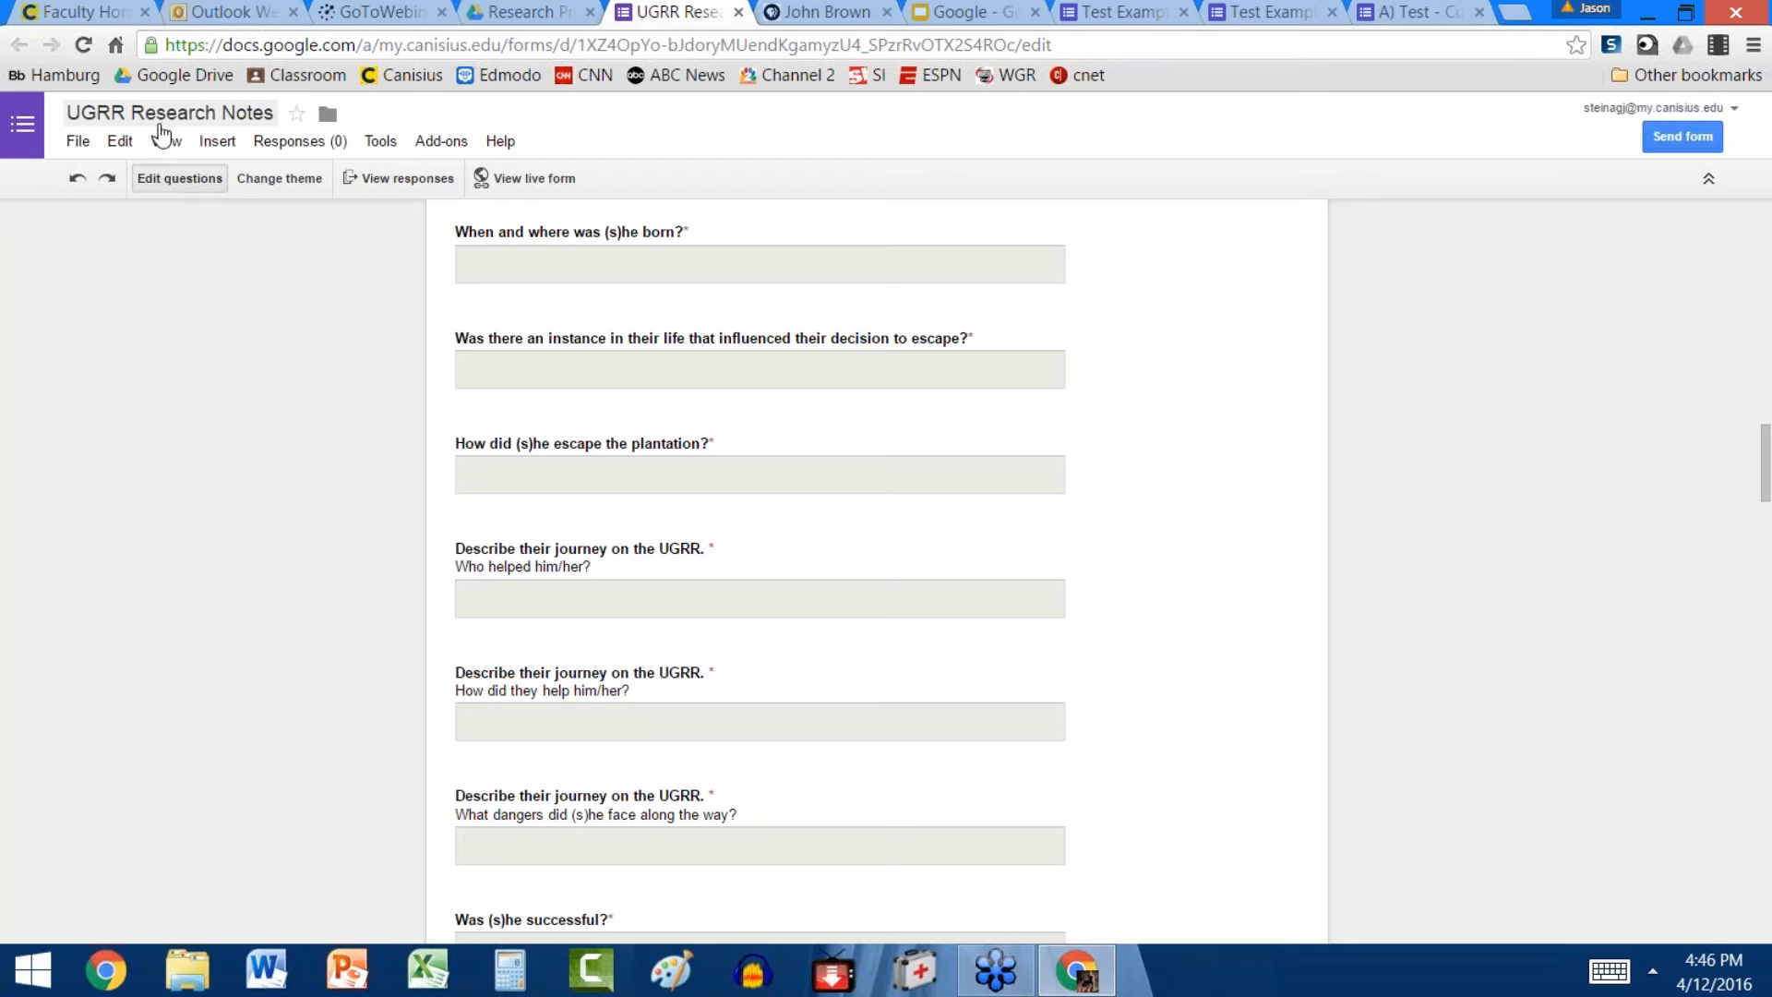
mouse_move(980, 332)
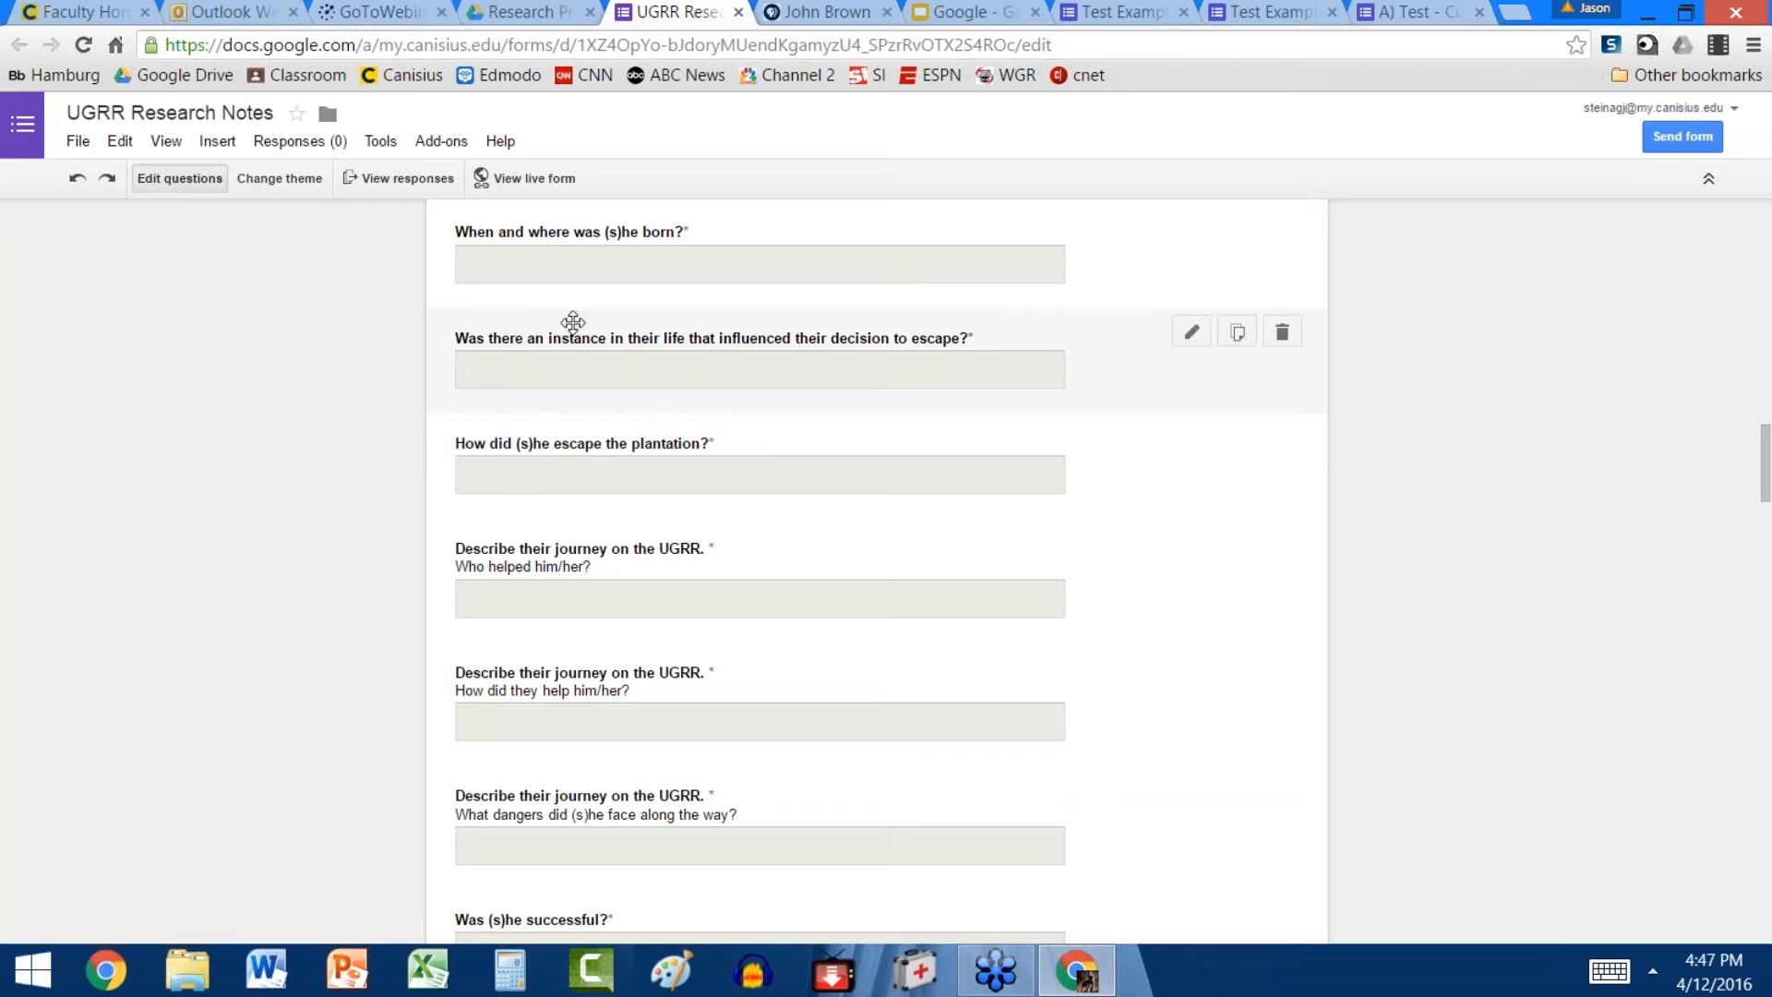
Open H) Underground Railroad Research and Presentation Rubric.pdf from the Research Project folder, review the oral presentation rubric and close it
left_click(532, 12)
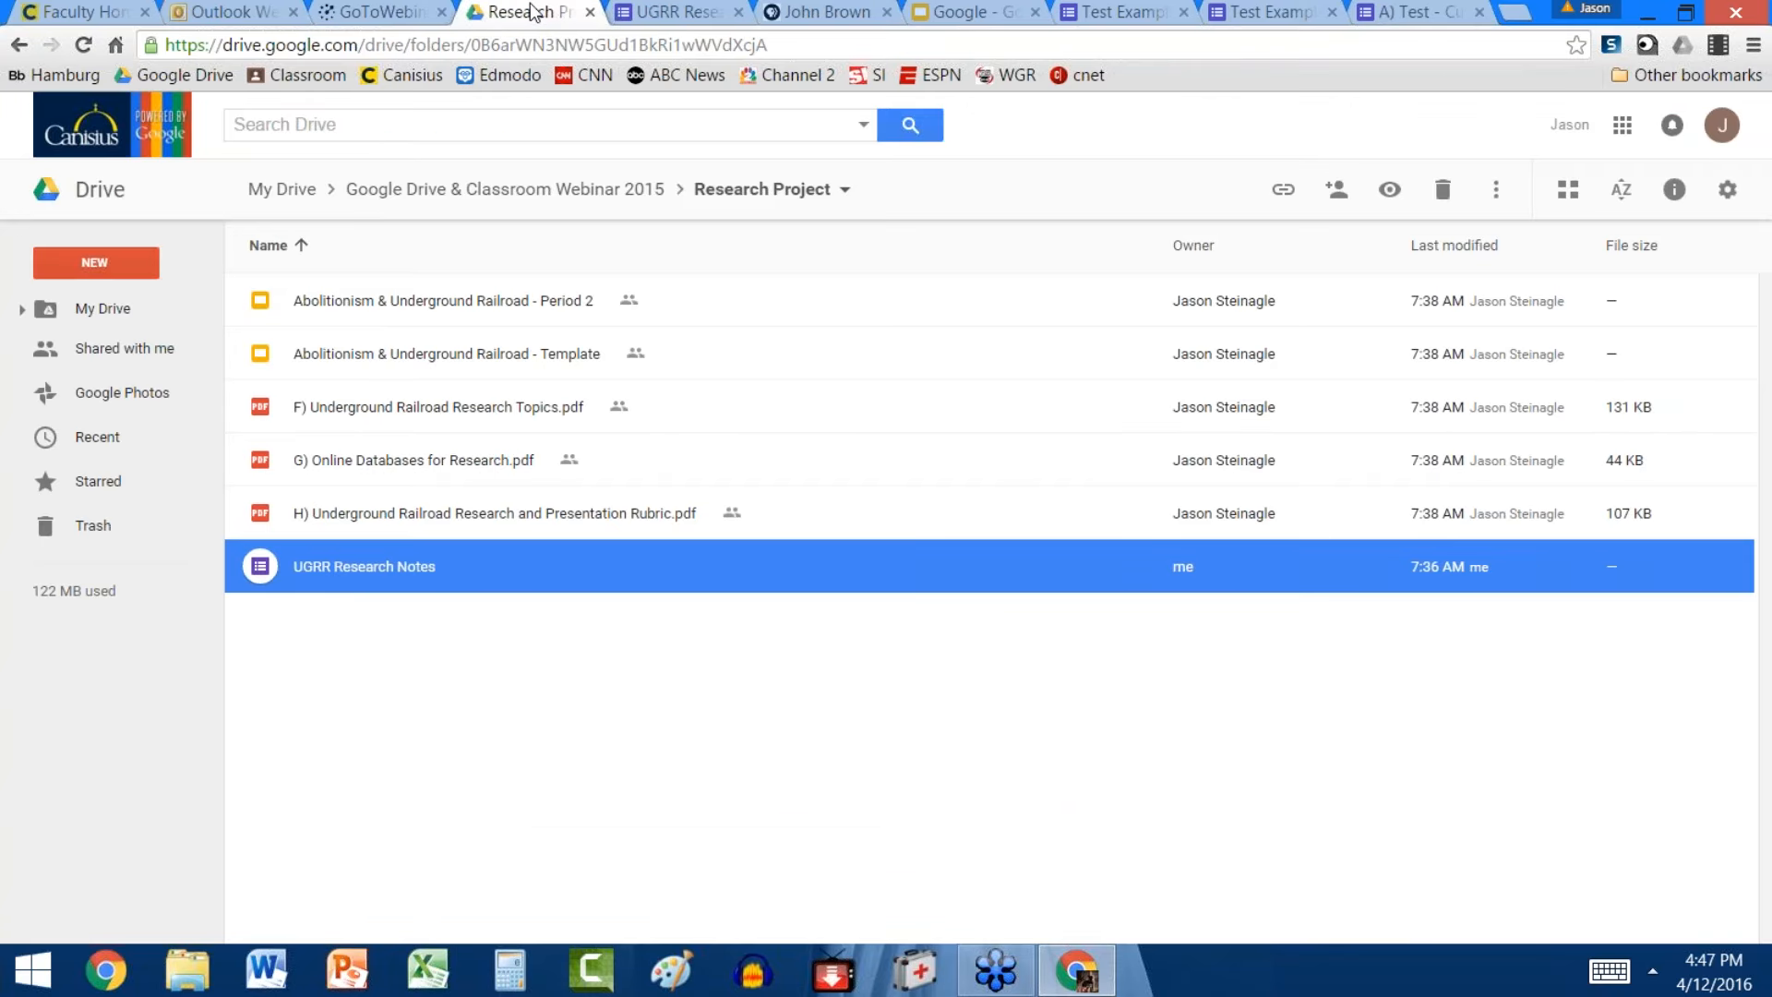
left_click(390, 521)
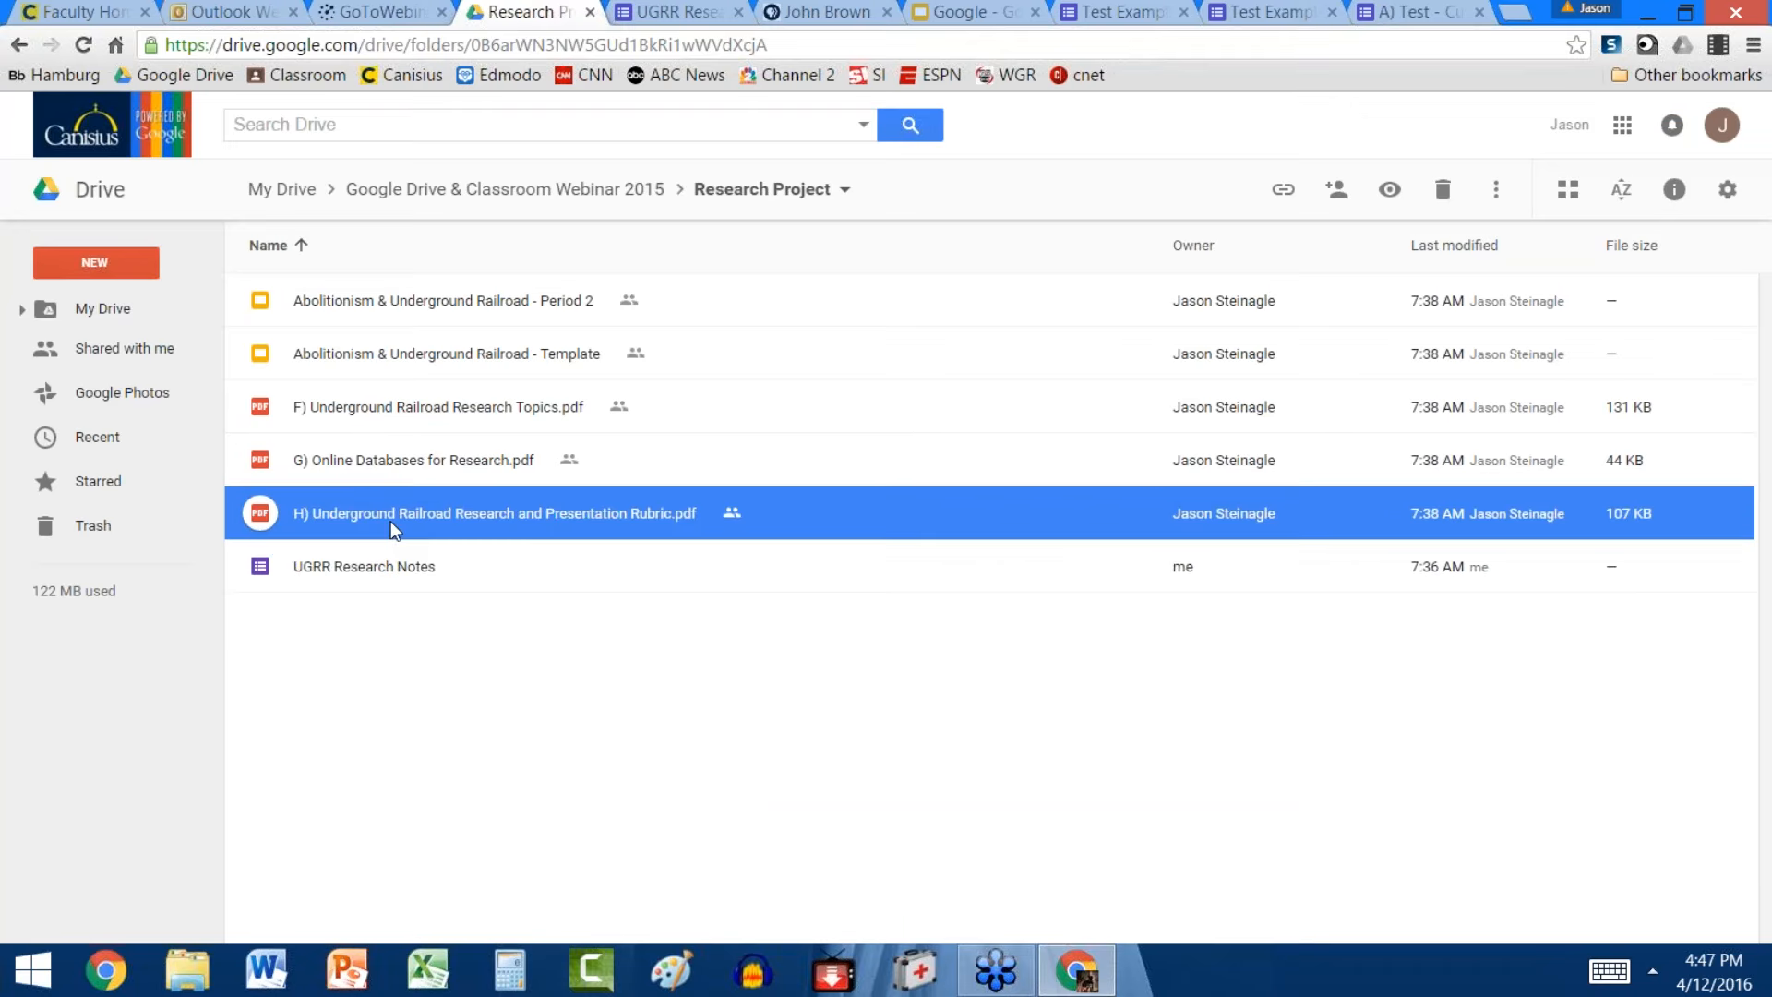
double_click(391, 521)
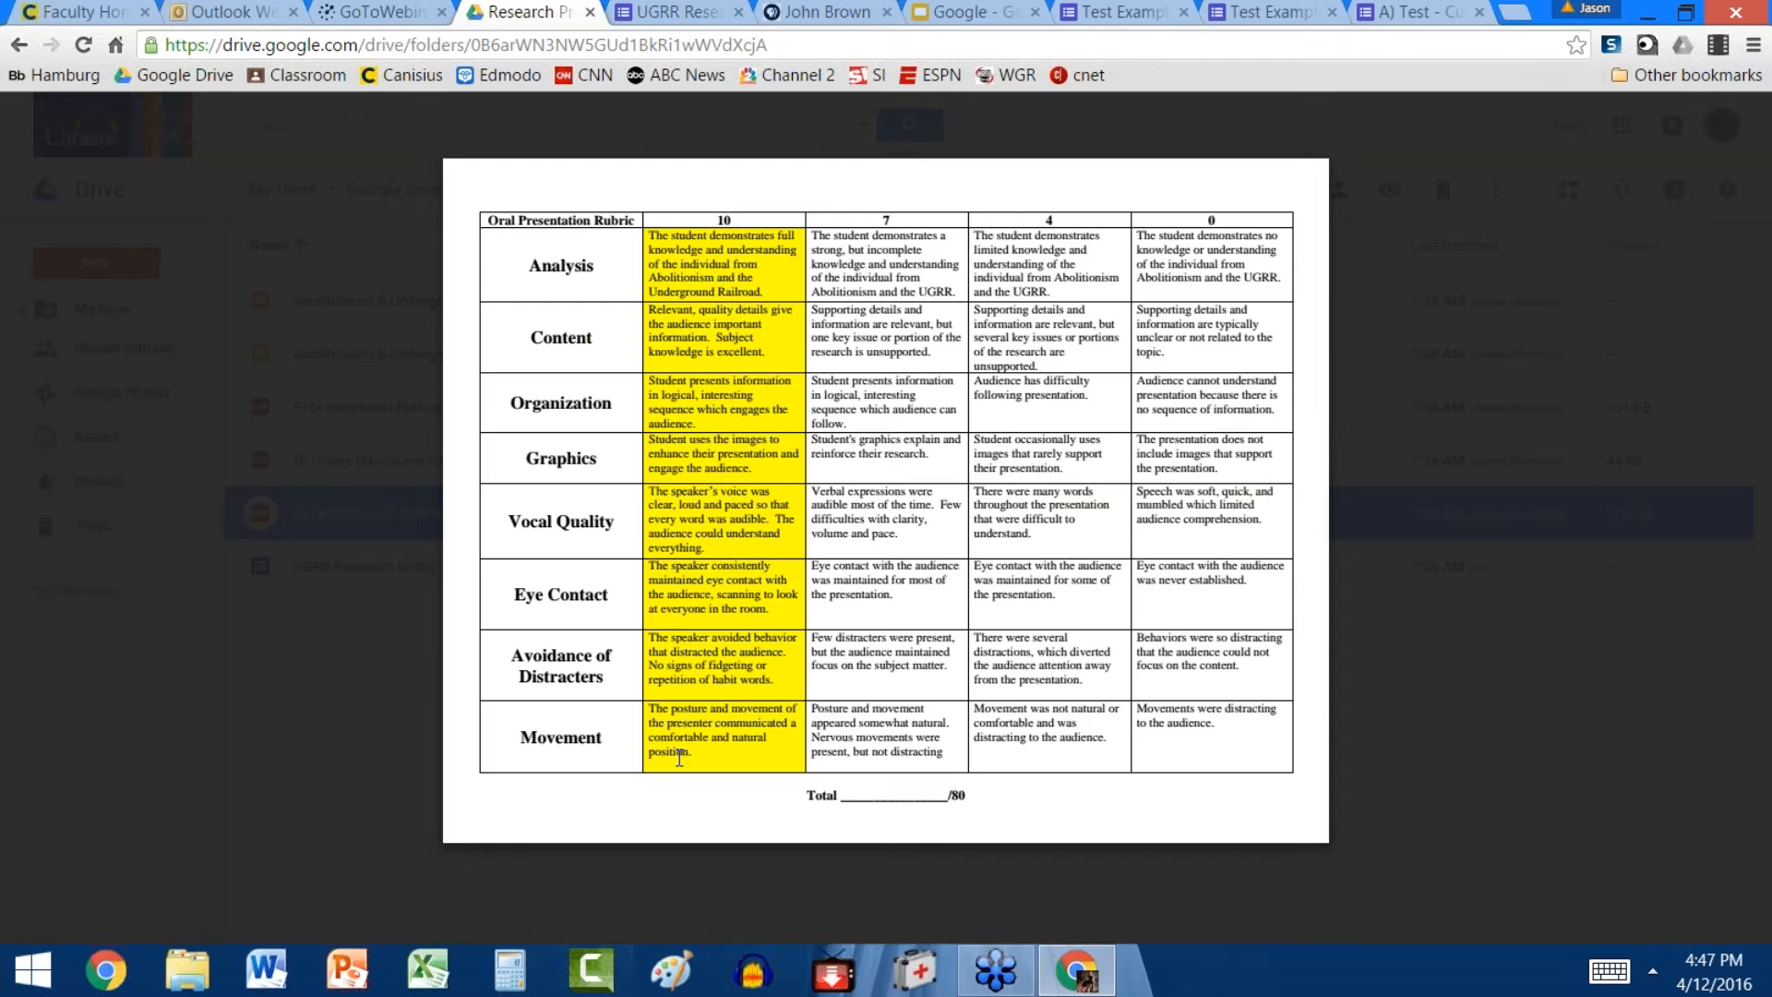
left_click(1726, 120)
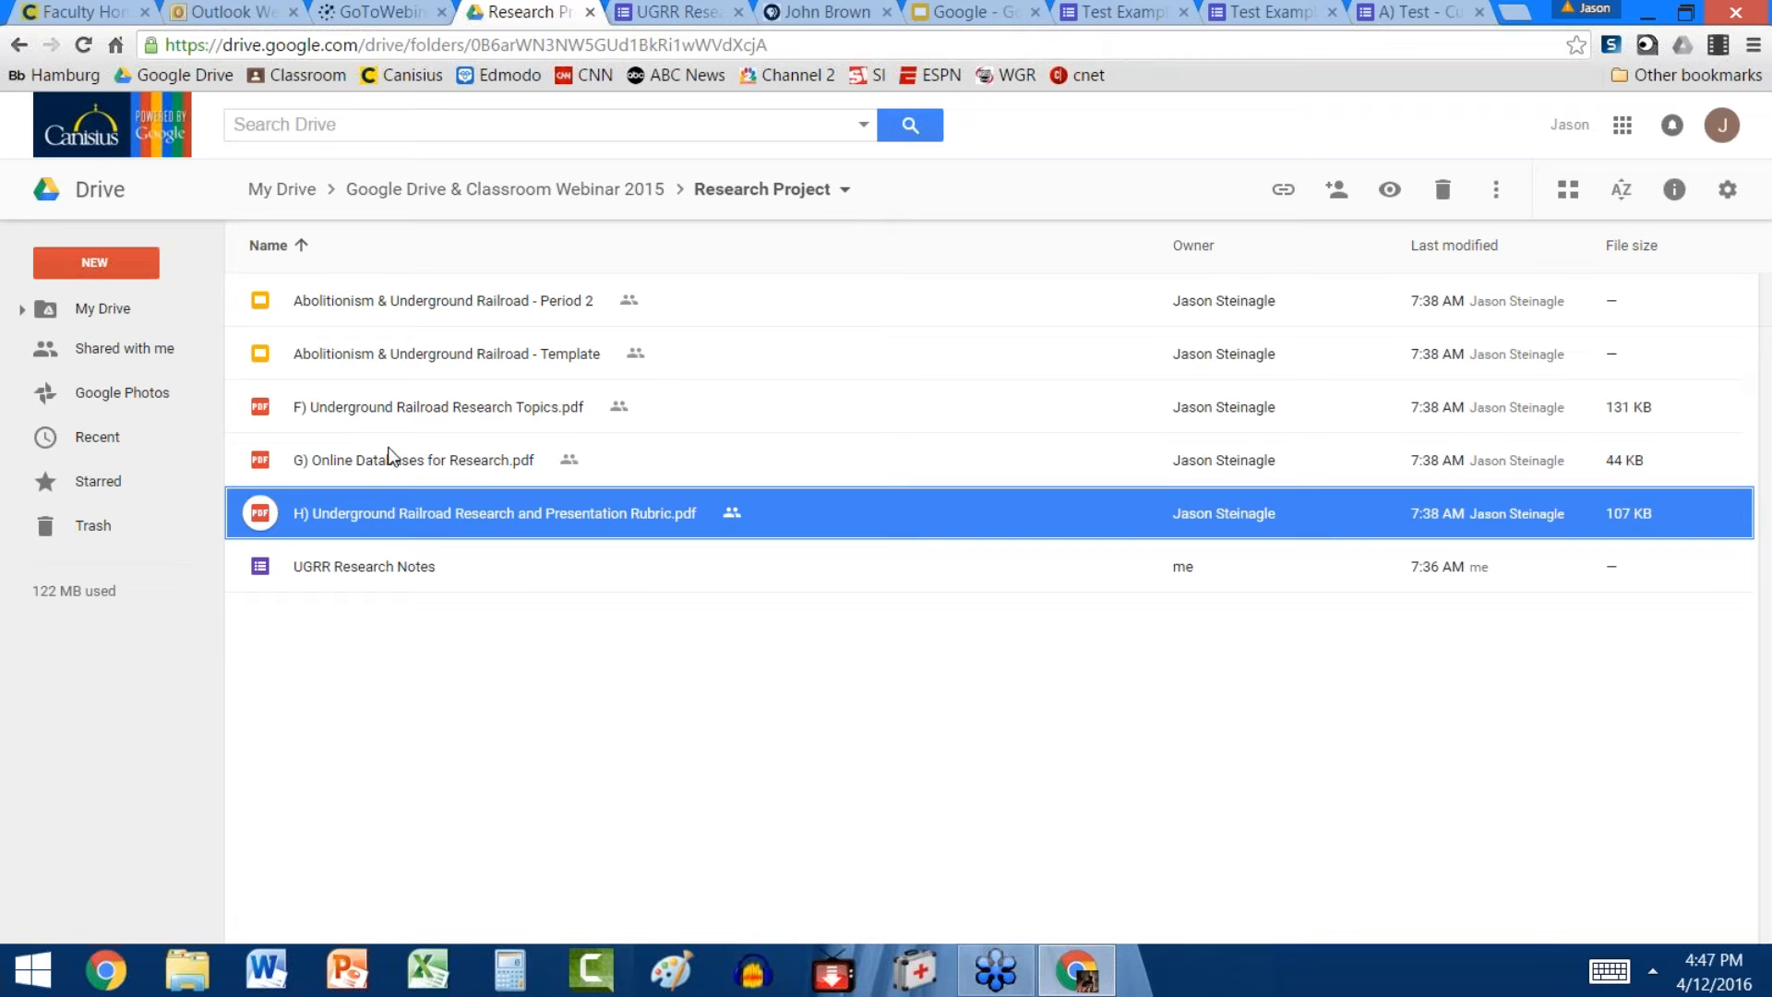
Open the Abolitionism & Underground Railroad - Template presentation, returning to it after showing Drive's options for creating new files
double_click(475, 355)
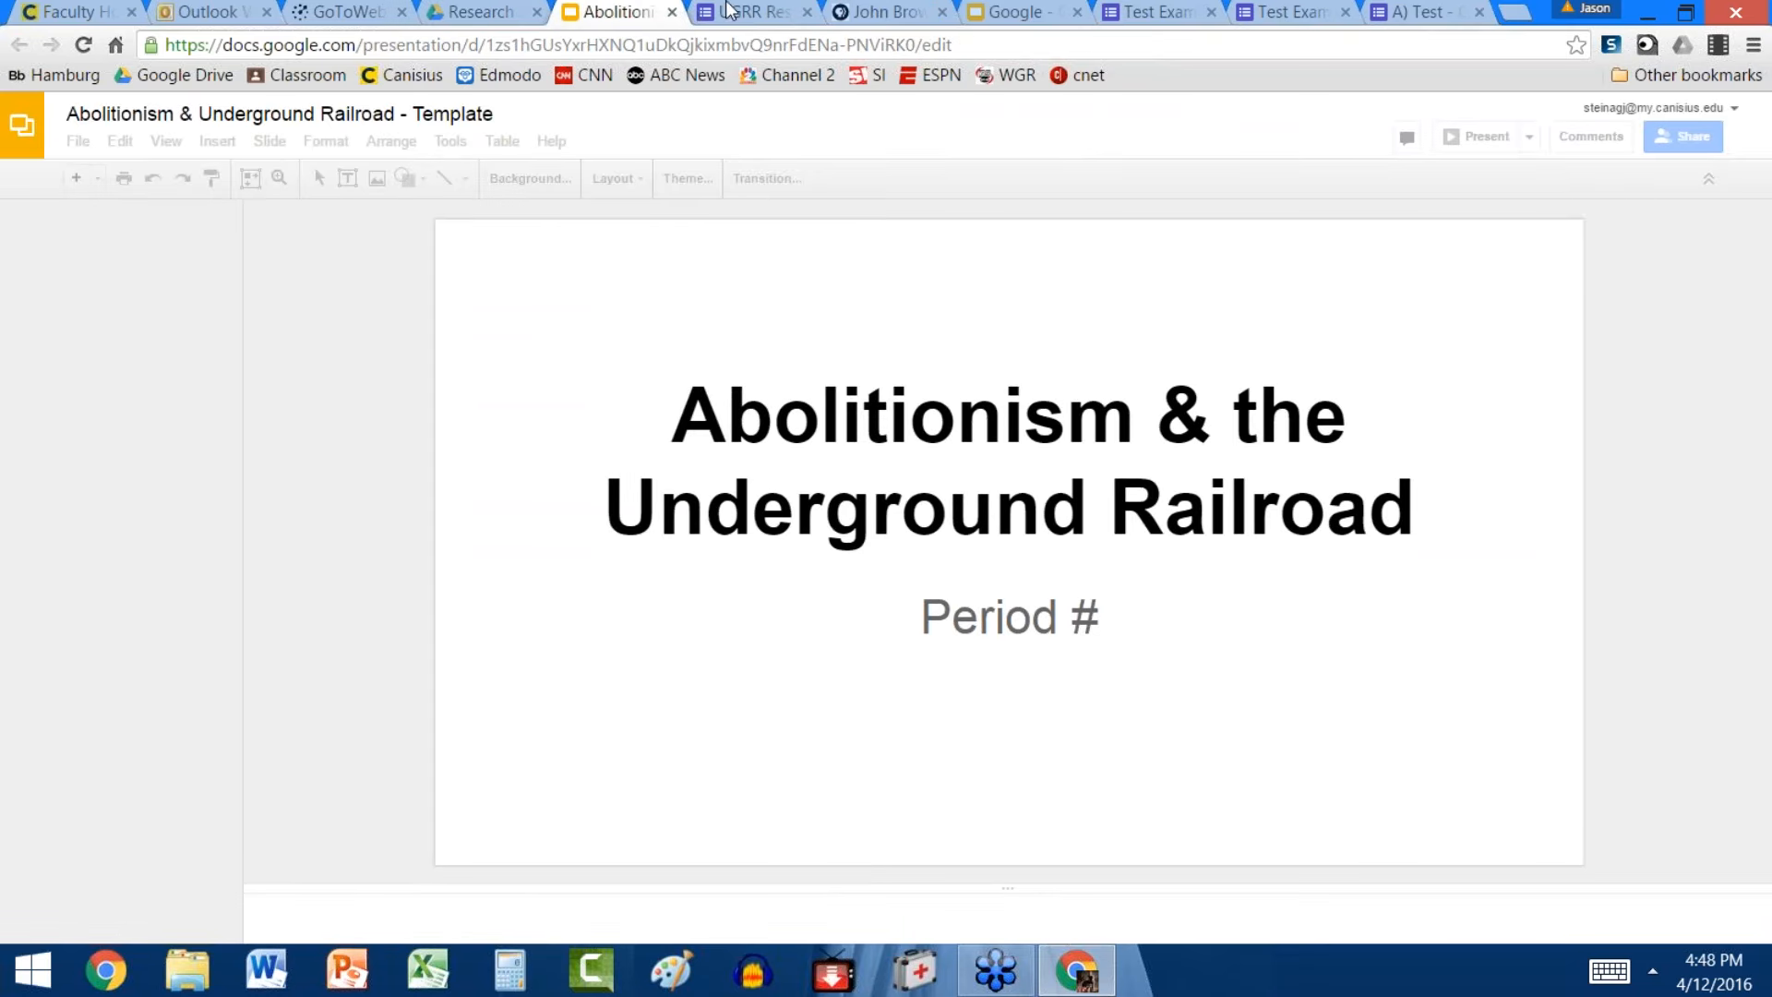
left_click(479, 17)
left_click(120, 273)
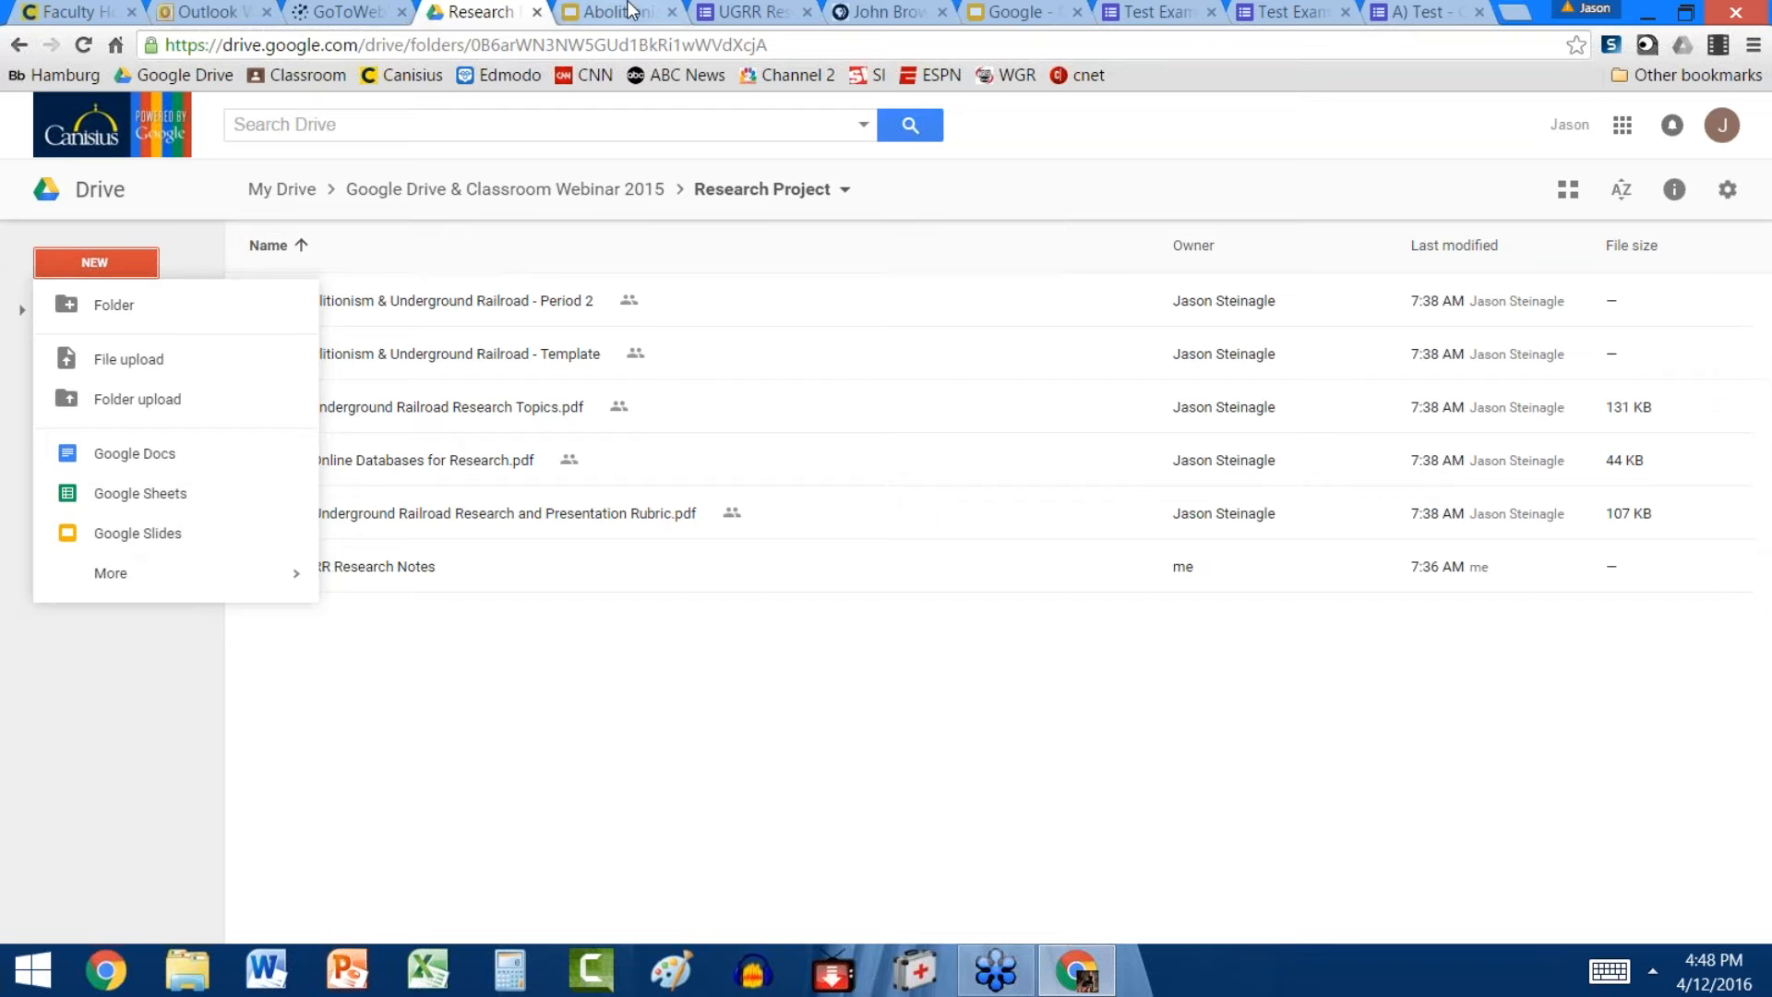
left_click(631, 12)
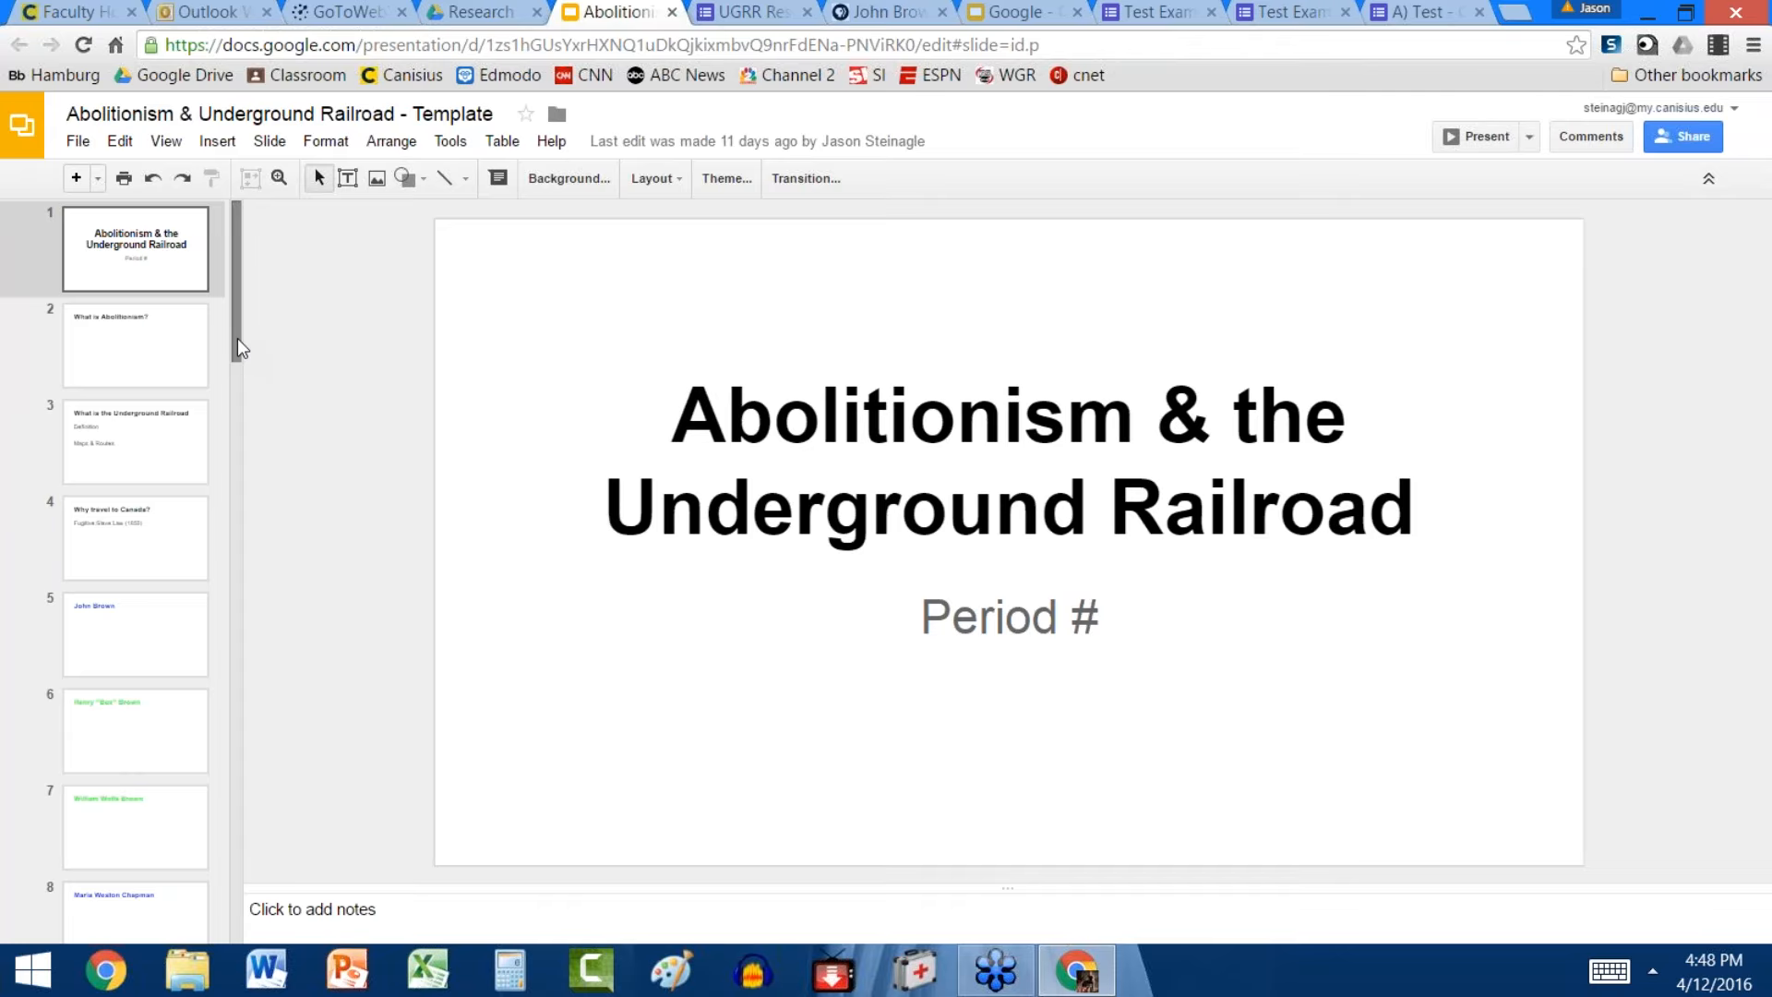
Show the file actions available for the Template presentation in the Research Project folder, then select the Abolitionism & Underground Railroad - Period 2 presentation
left_click(485, 13)
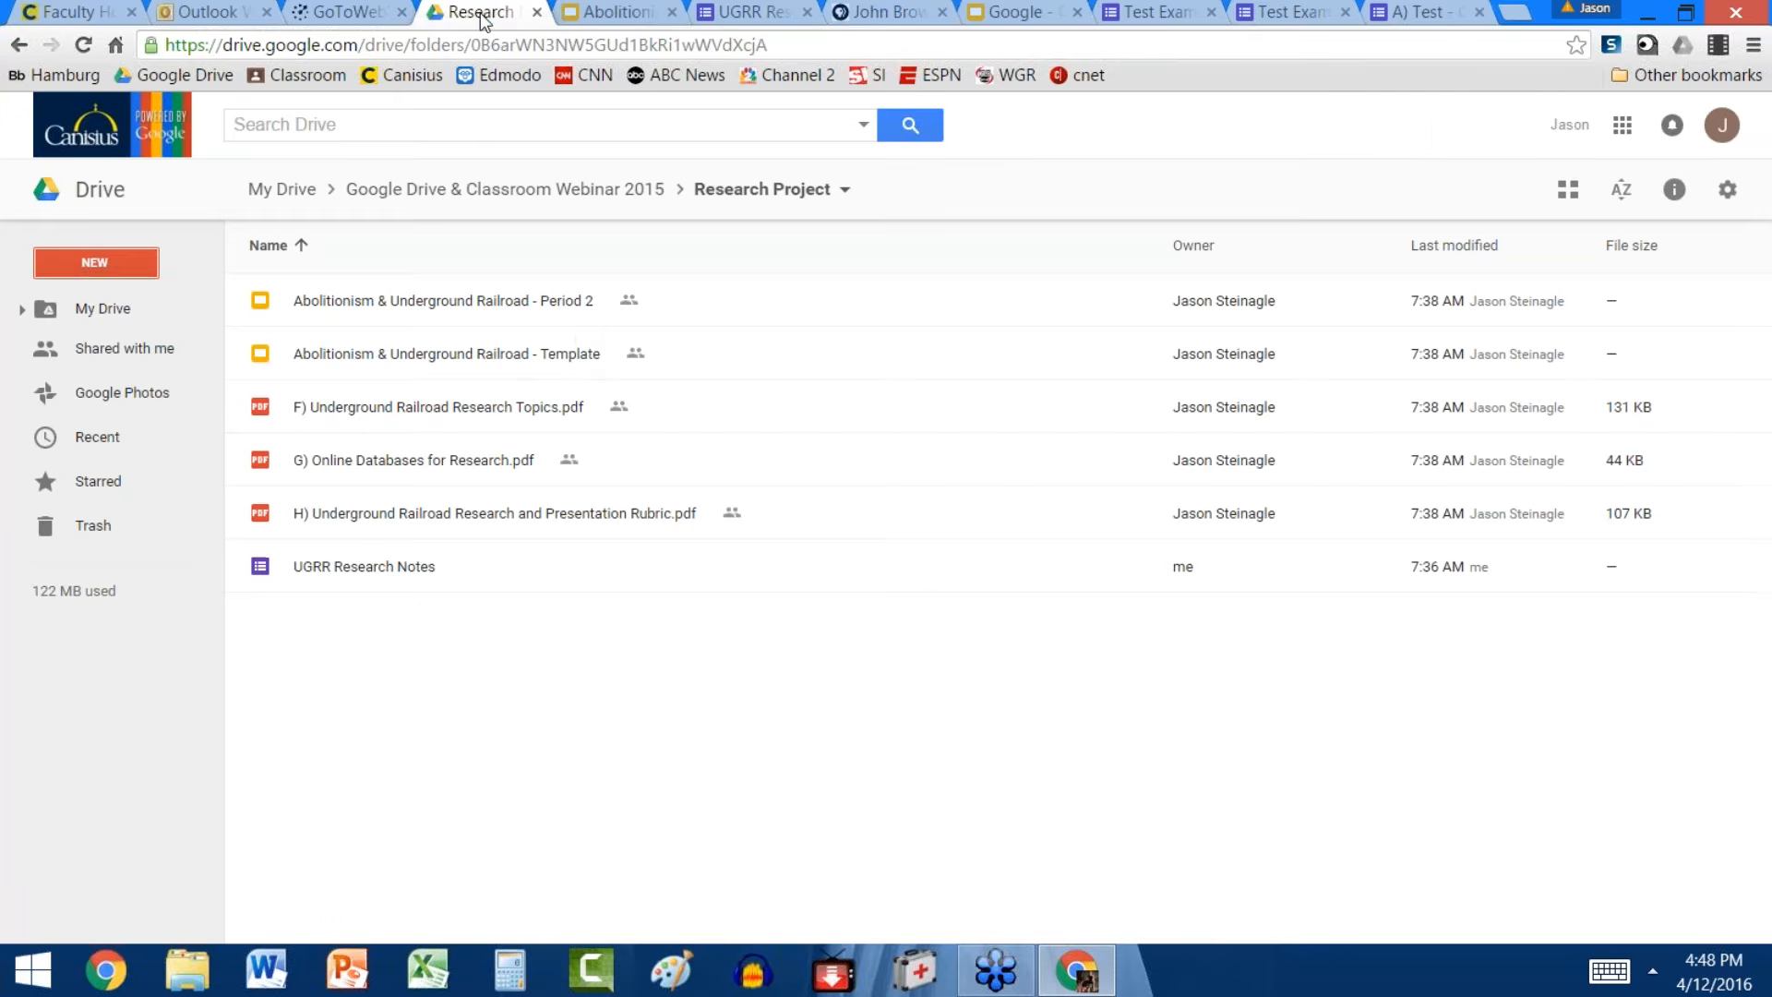
right_click(569, 358)
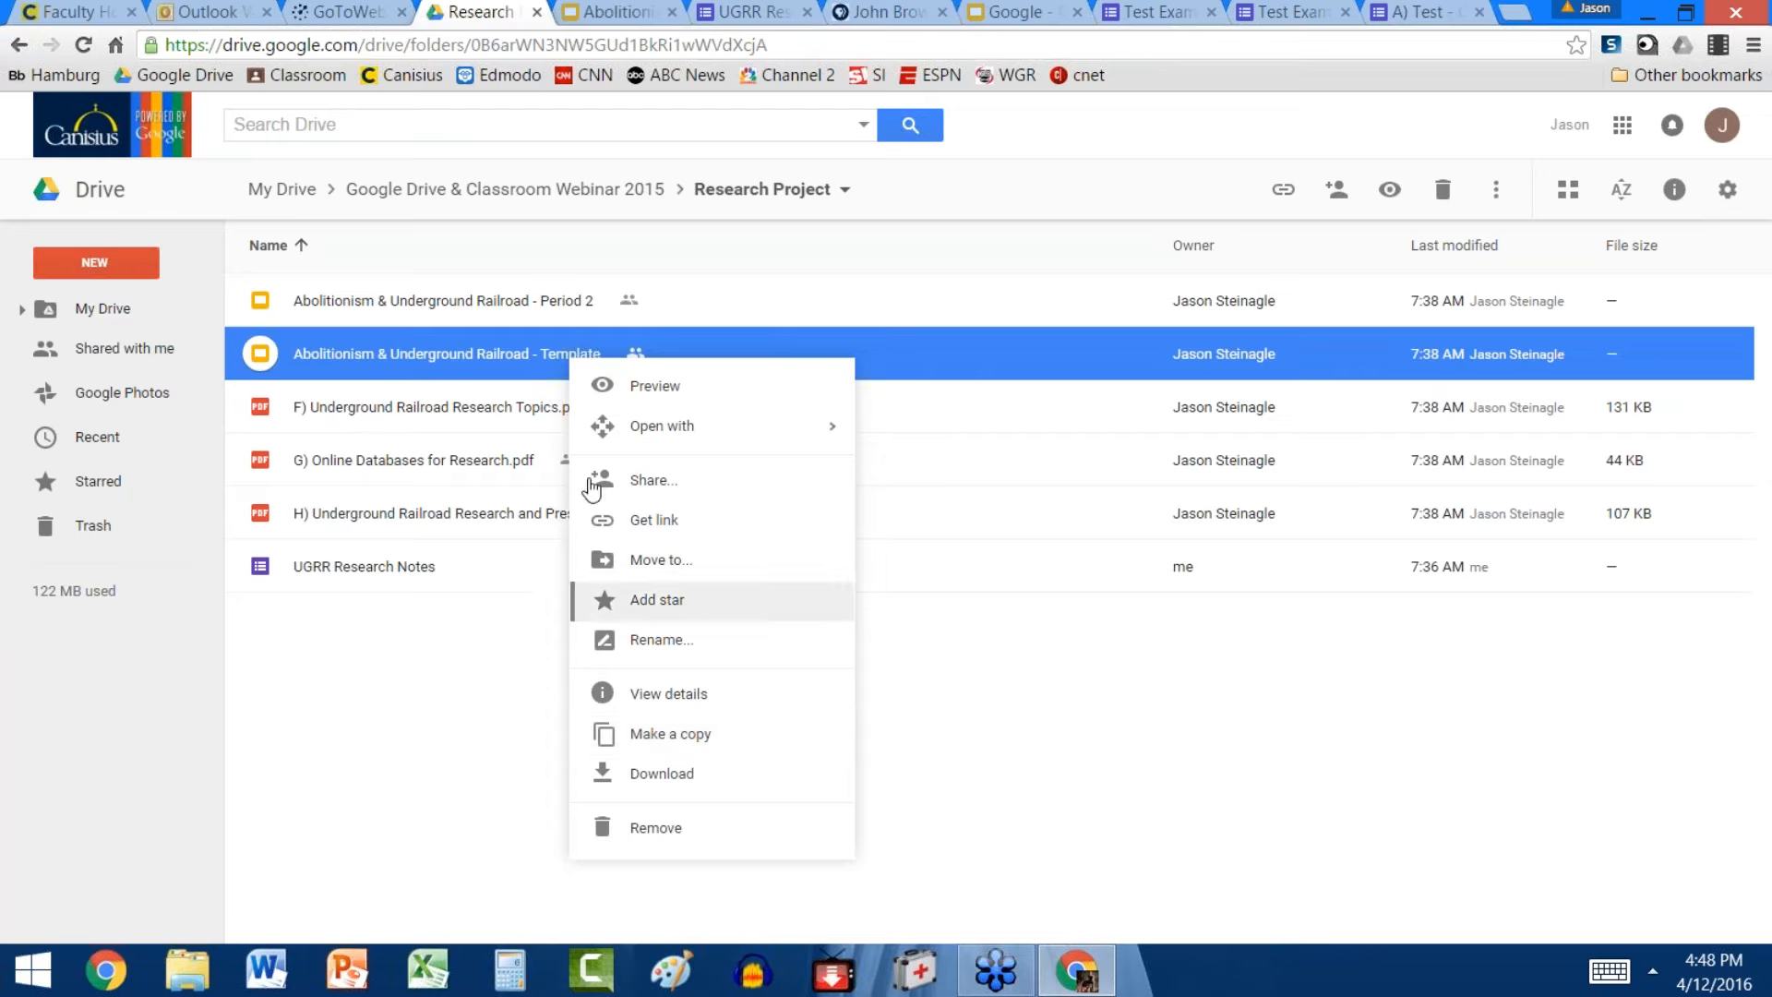
left_click(566, 304)
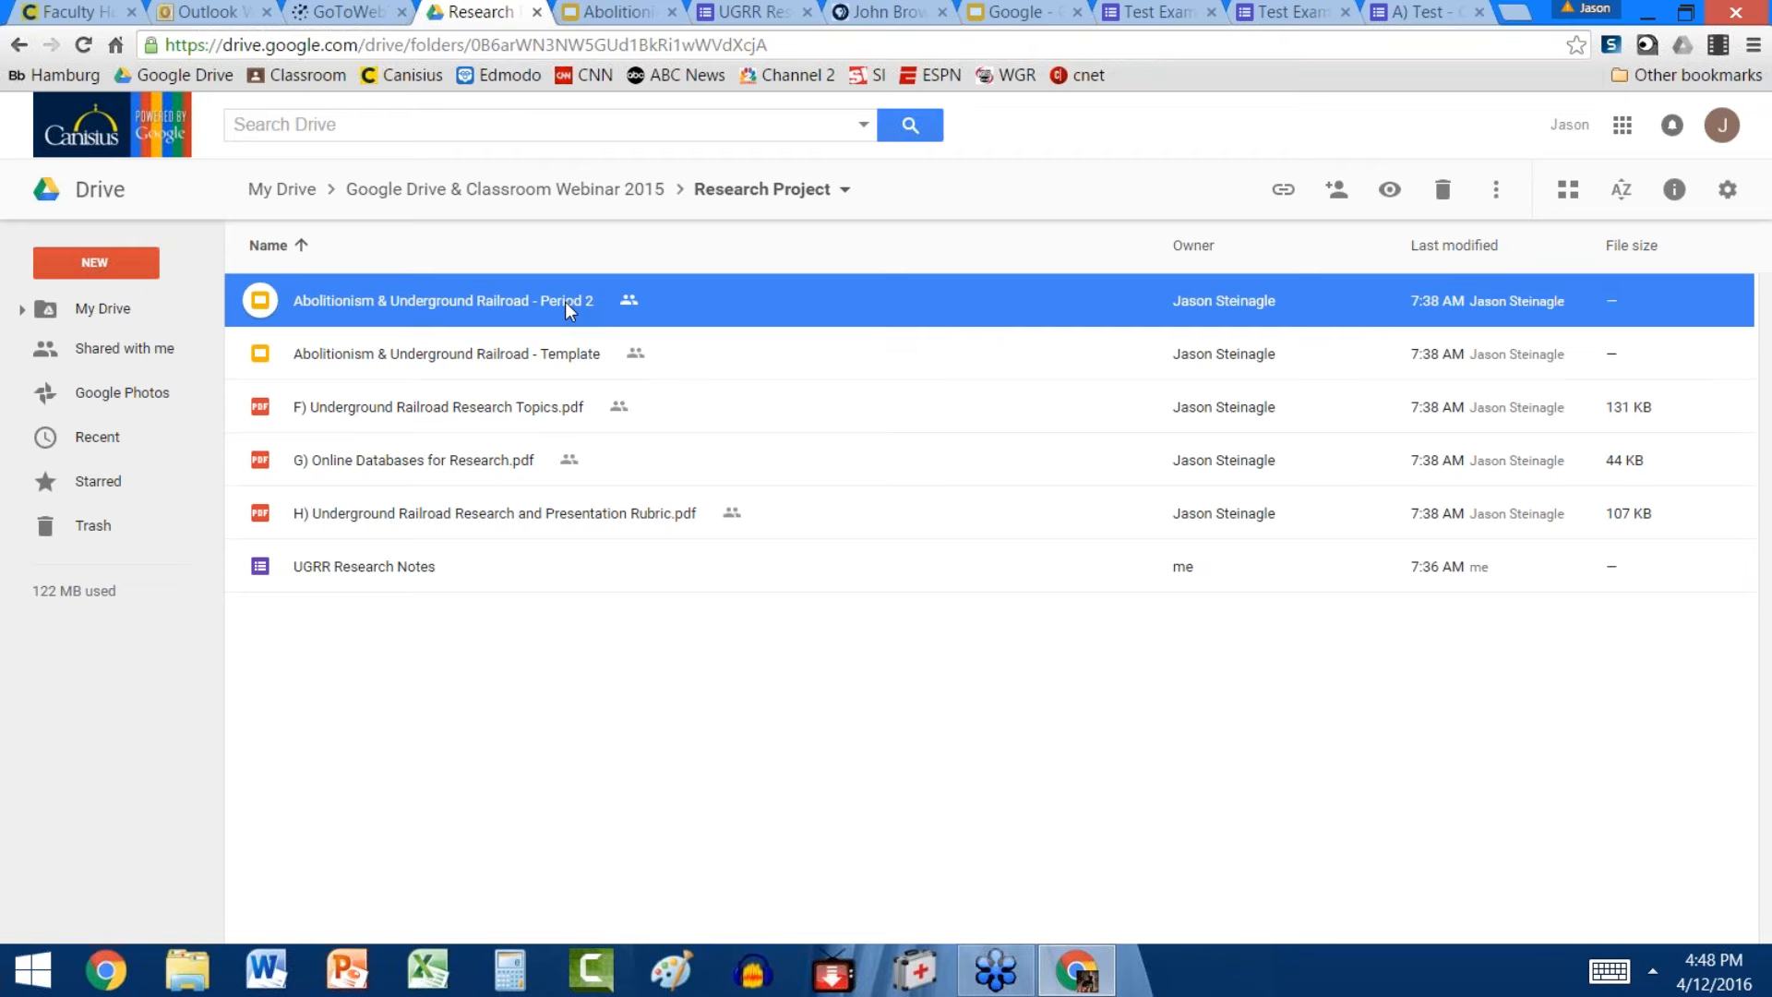
Switch to the Abolitionism & Underground Railroad - Template presentation and look through its topic slides
left_click(609, 17)
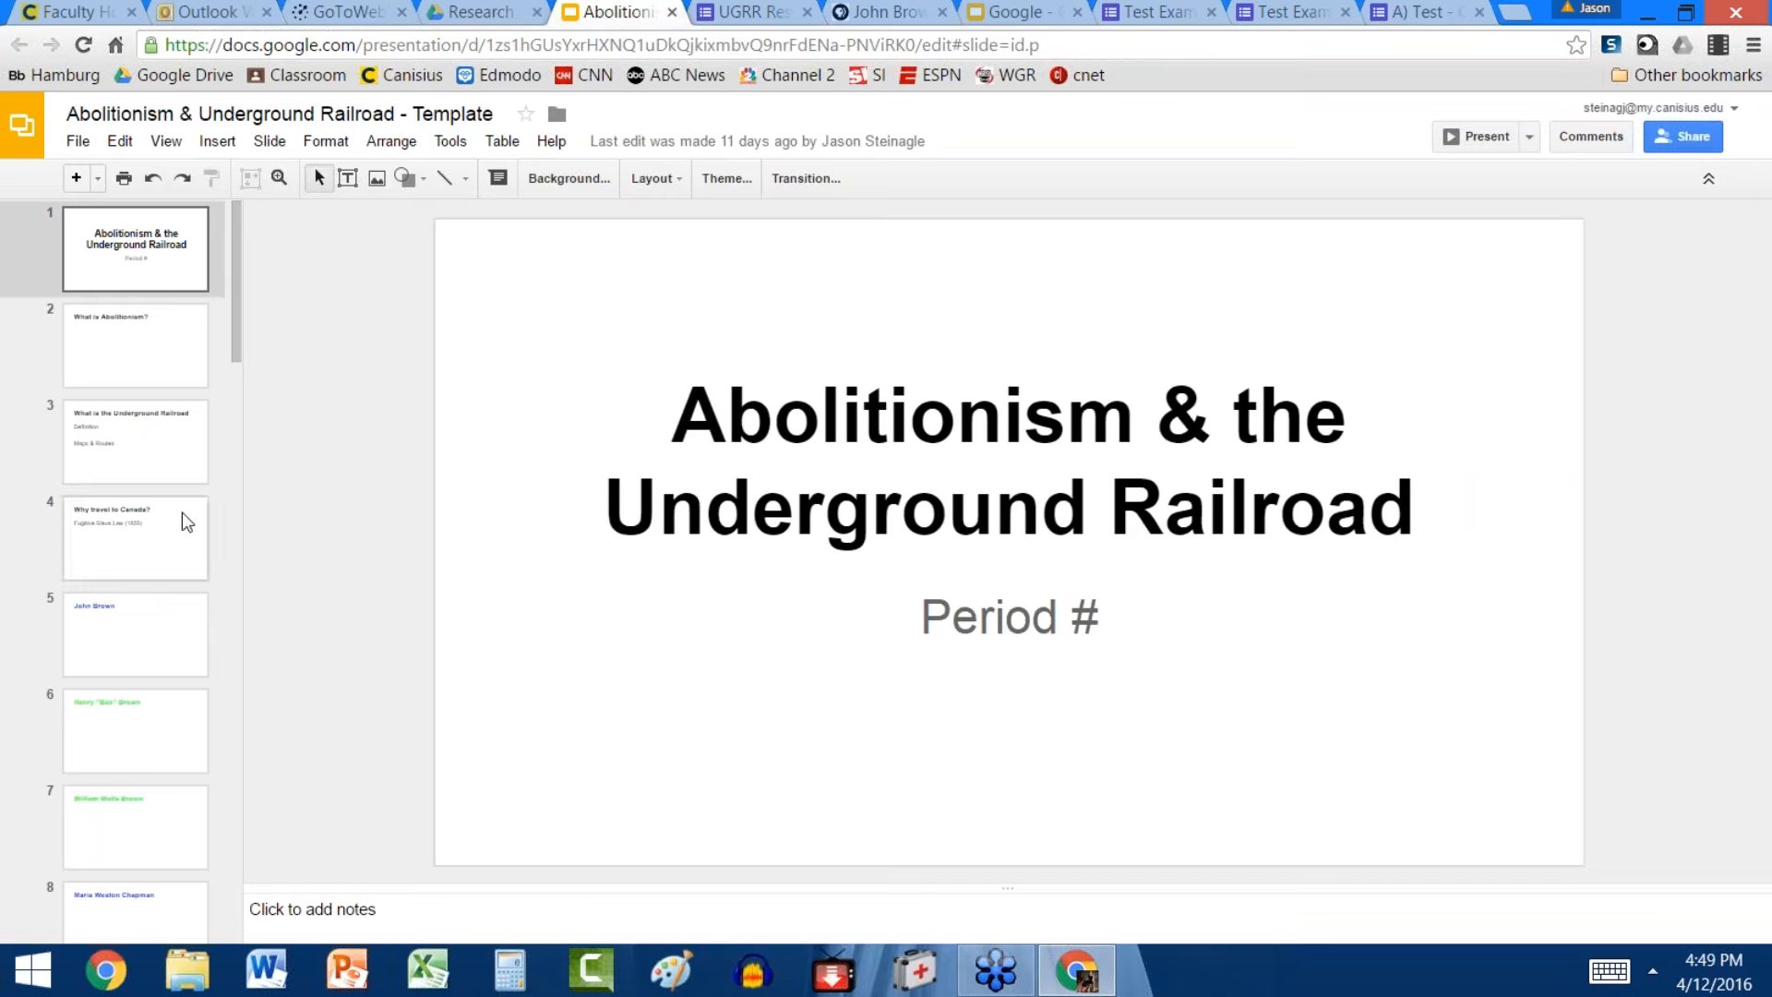
scroll(237, 780, "down", 10)
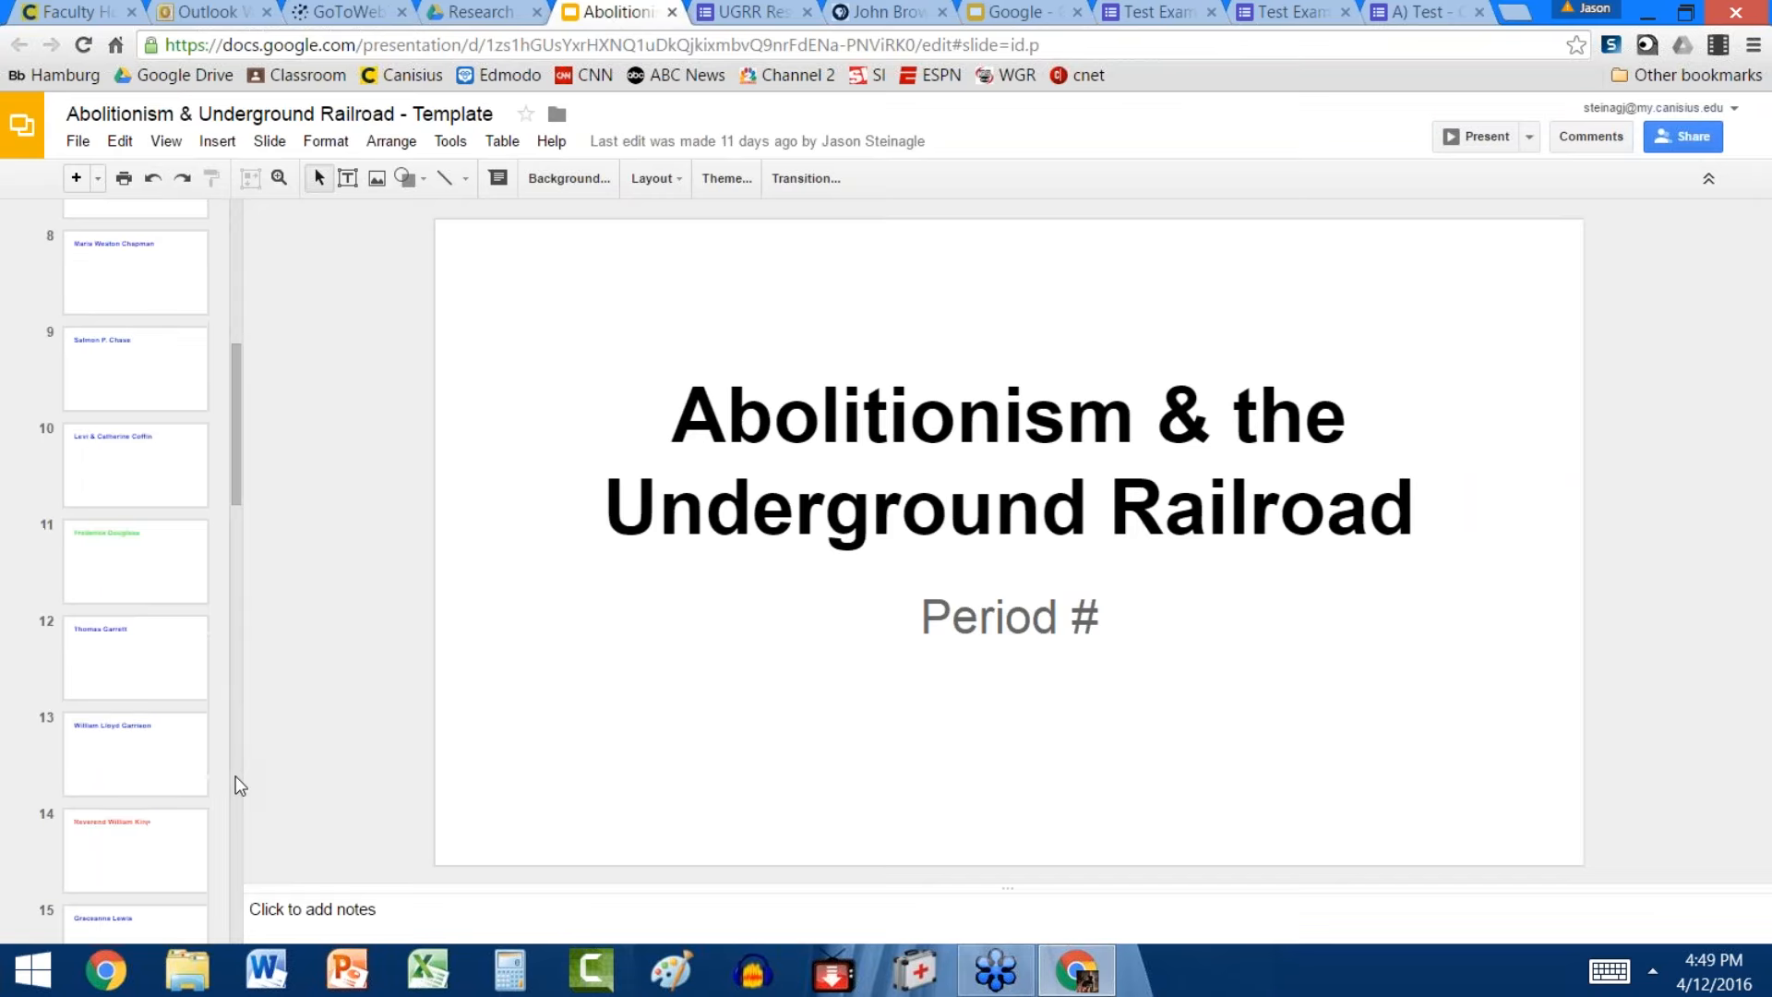
scroll(235, 775, "down", 10)
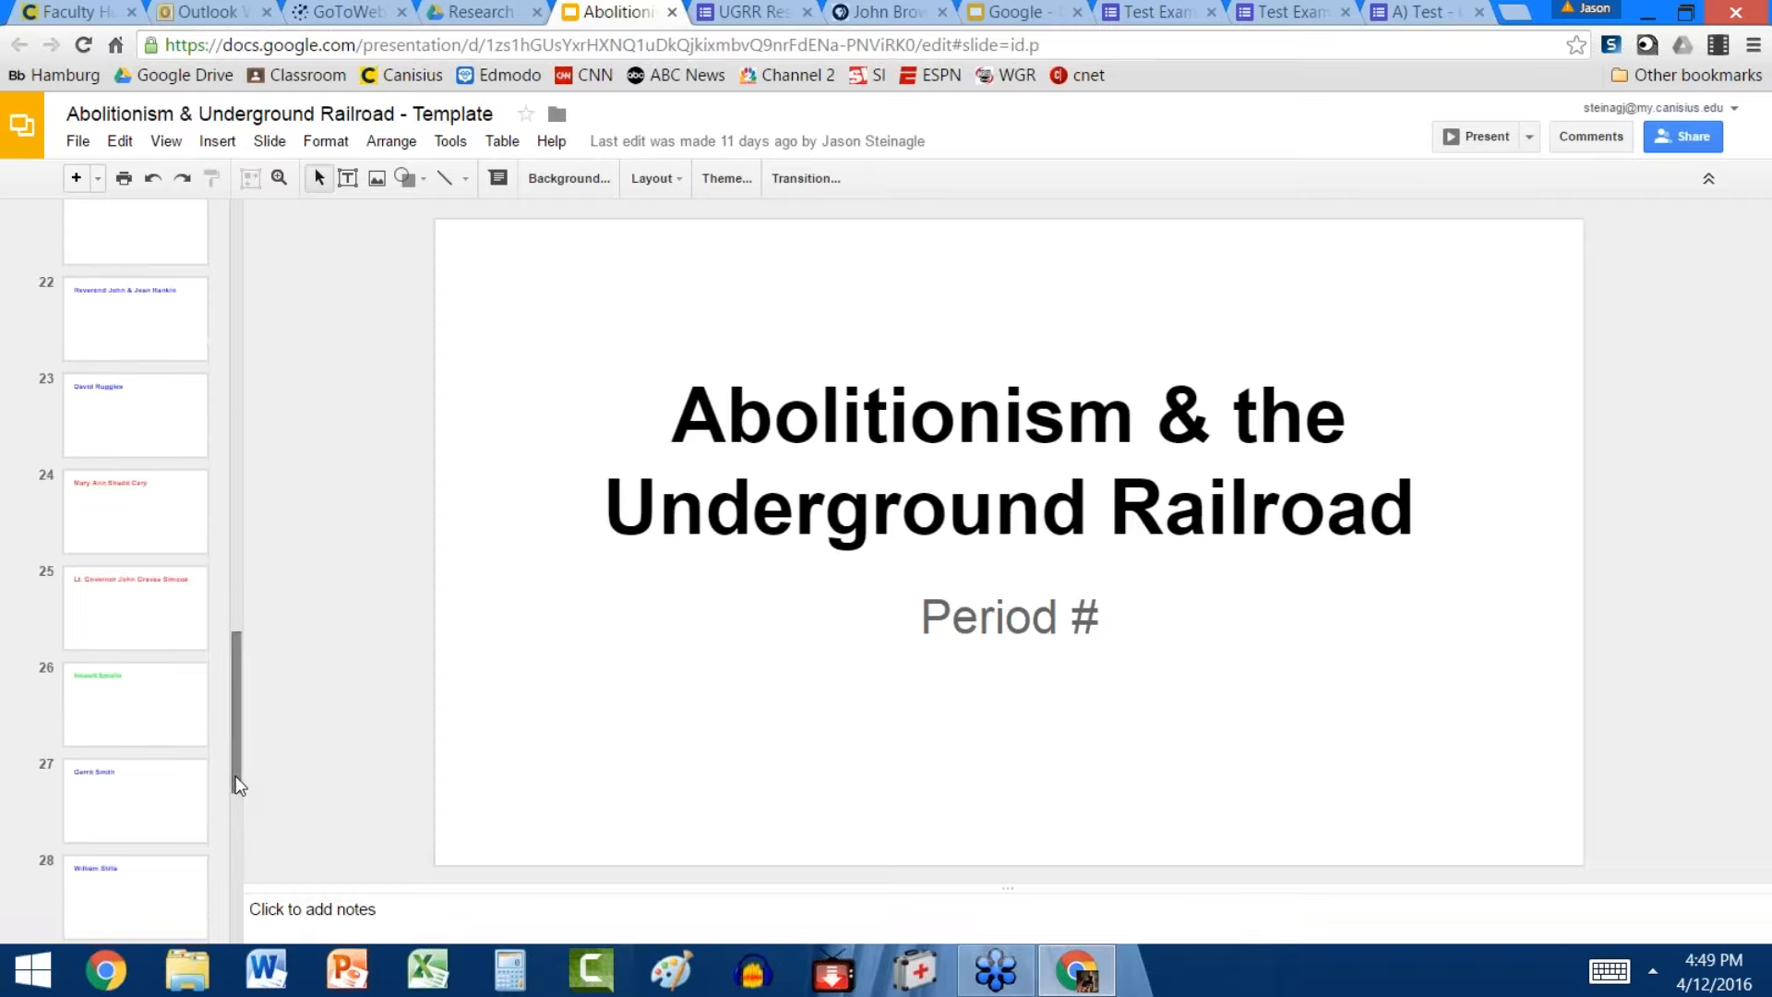
left_click_drag(237, 784, 236, 554)
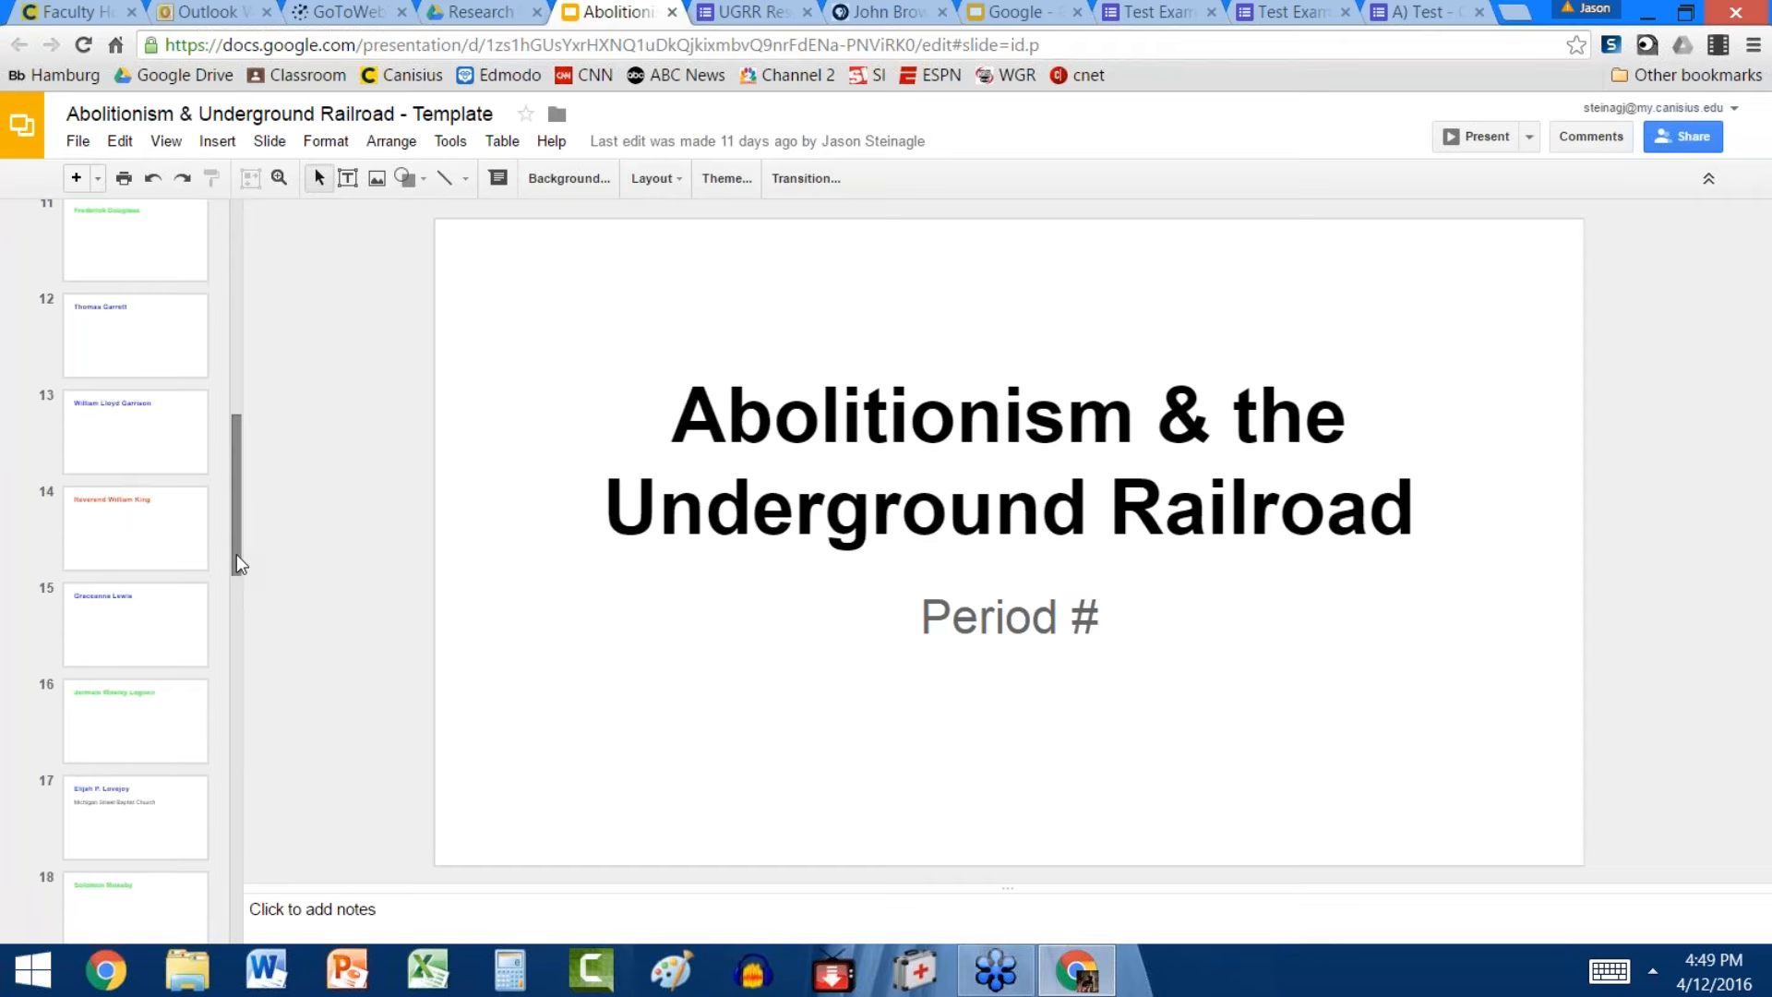
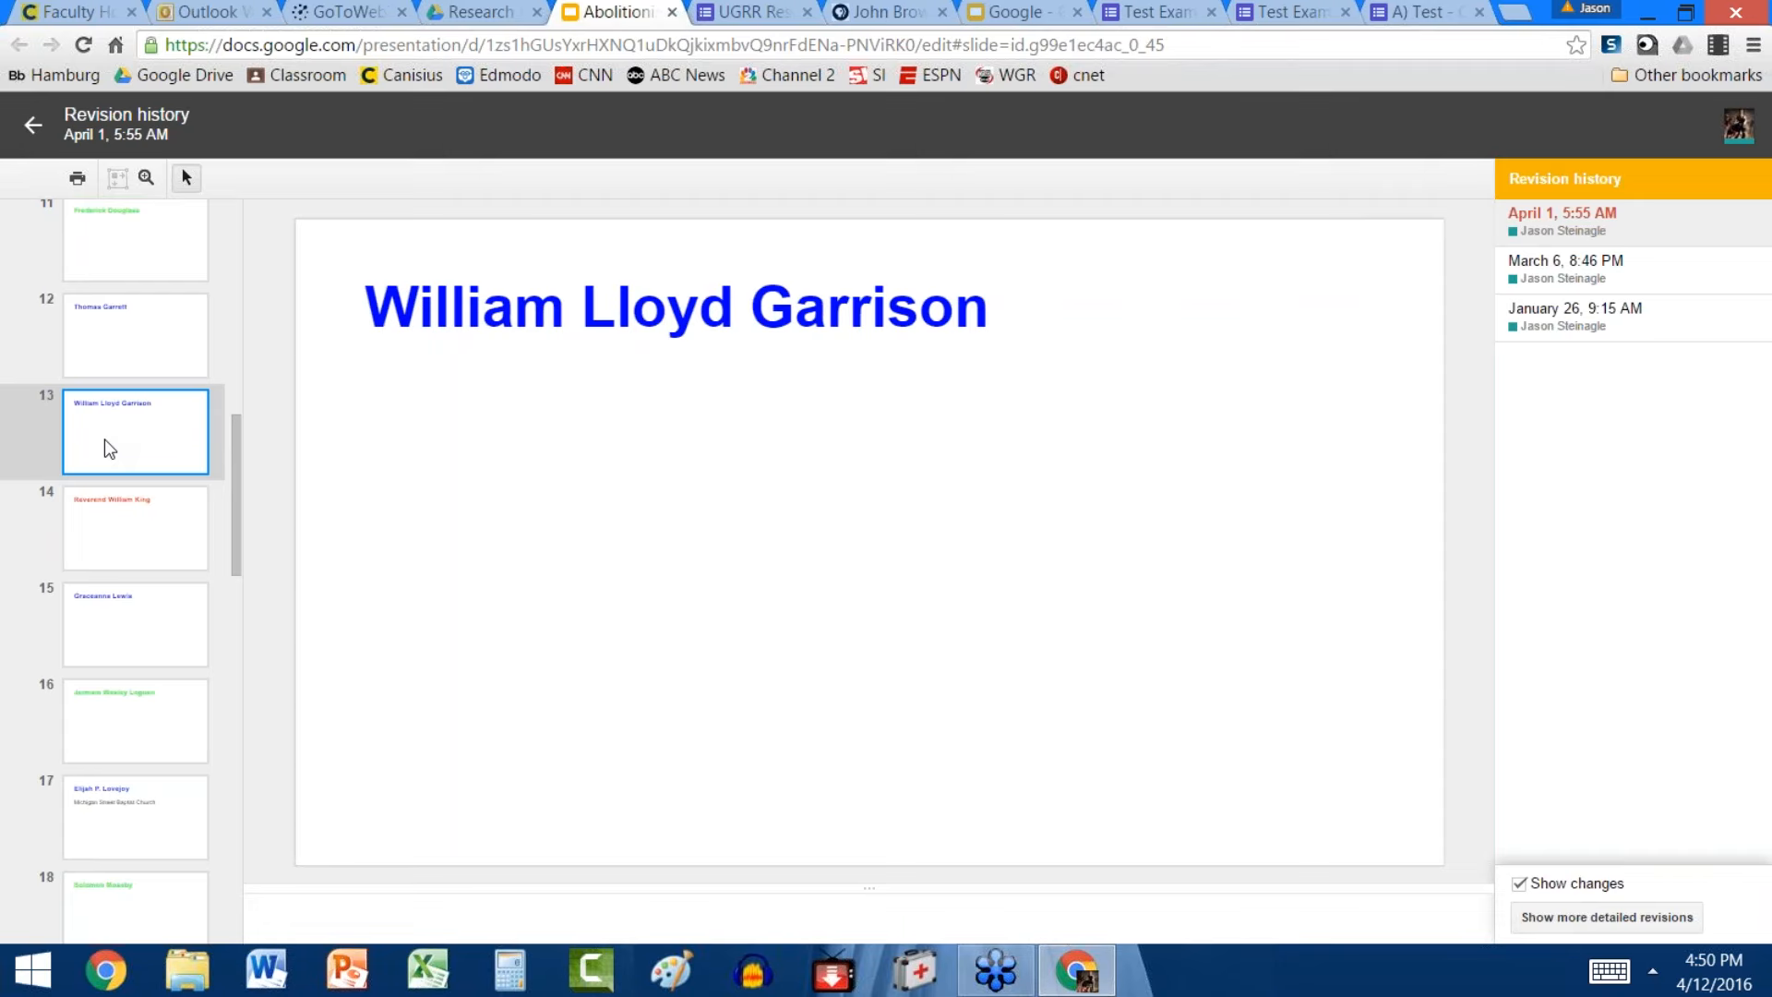
Leave the revision history and add the William Lloyd Garrison slide's background to the theme through its background settings
right_click(104, 449)
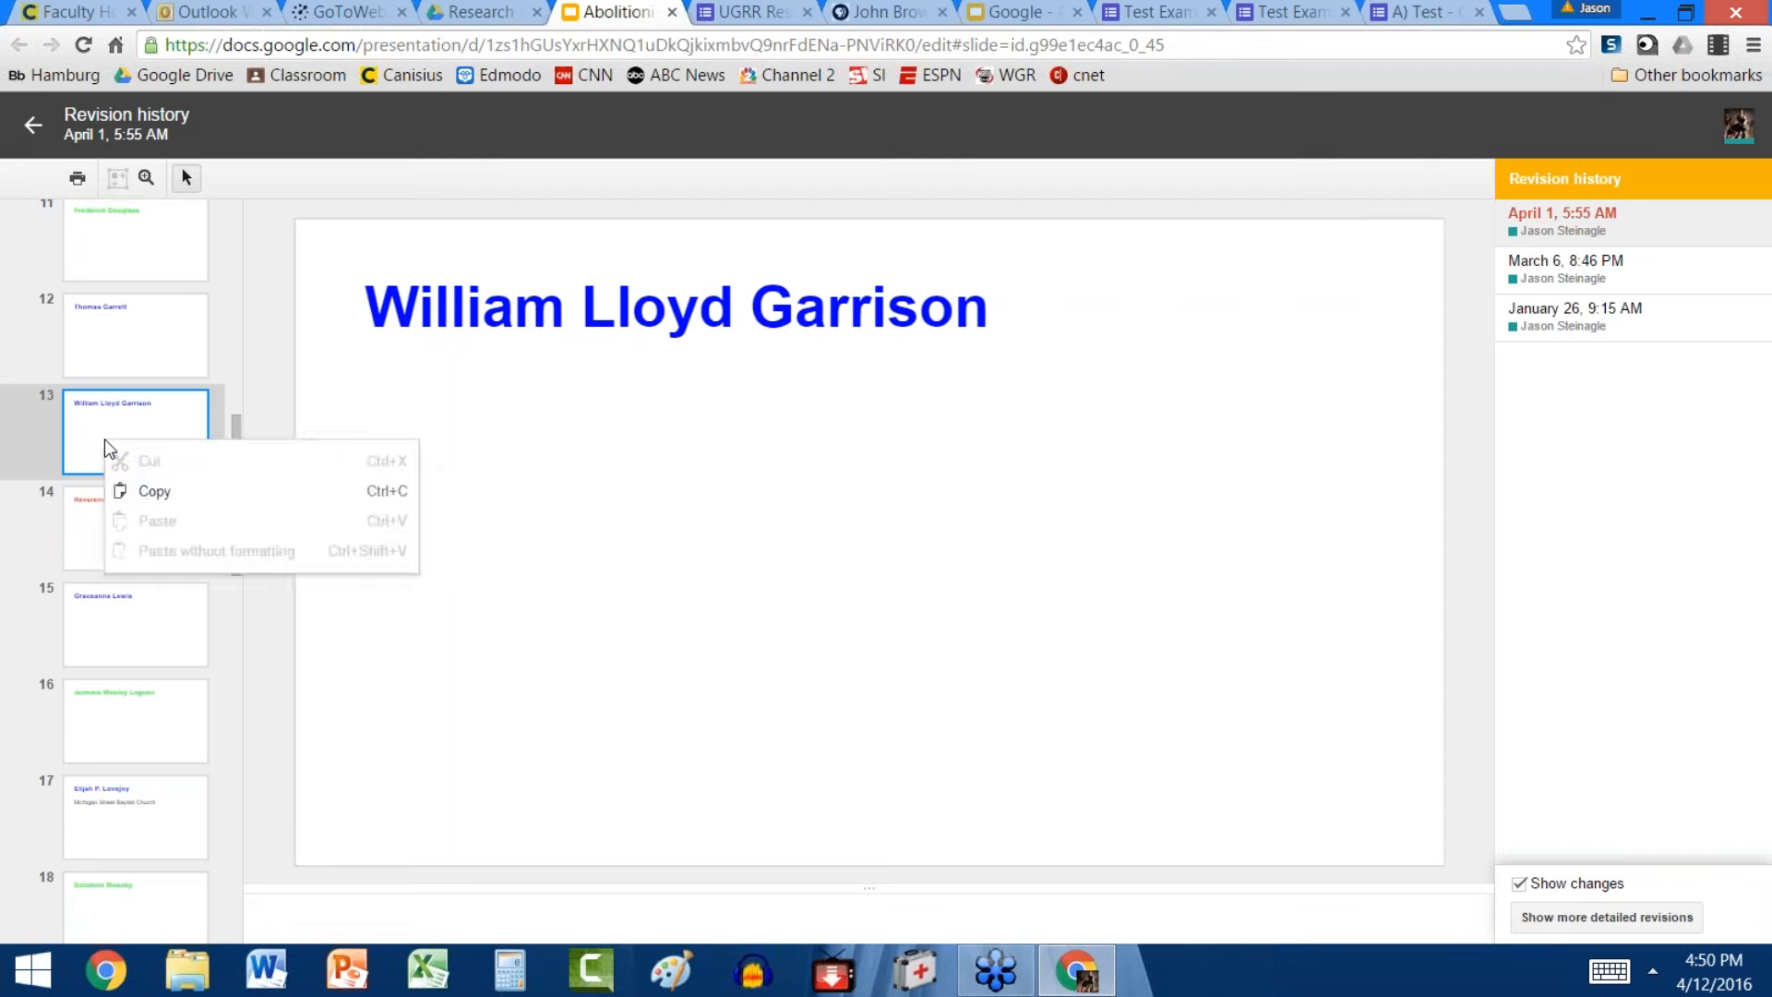
left_click(46, 120)
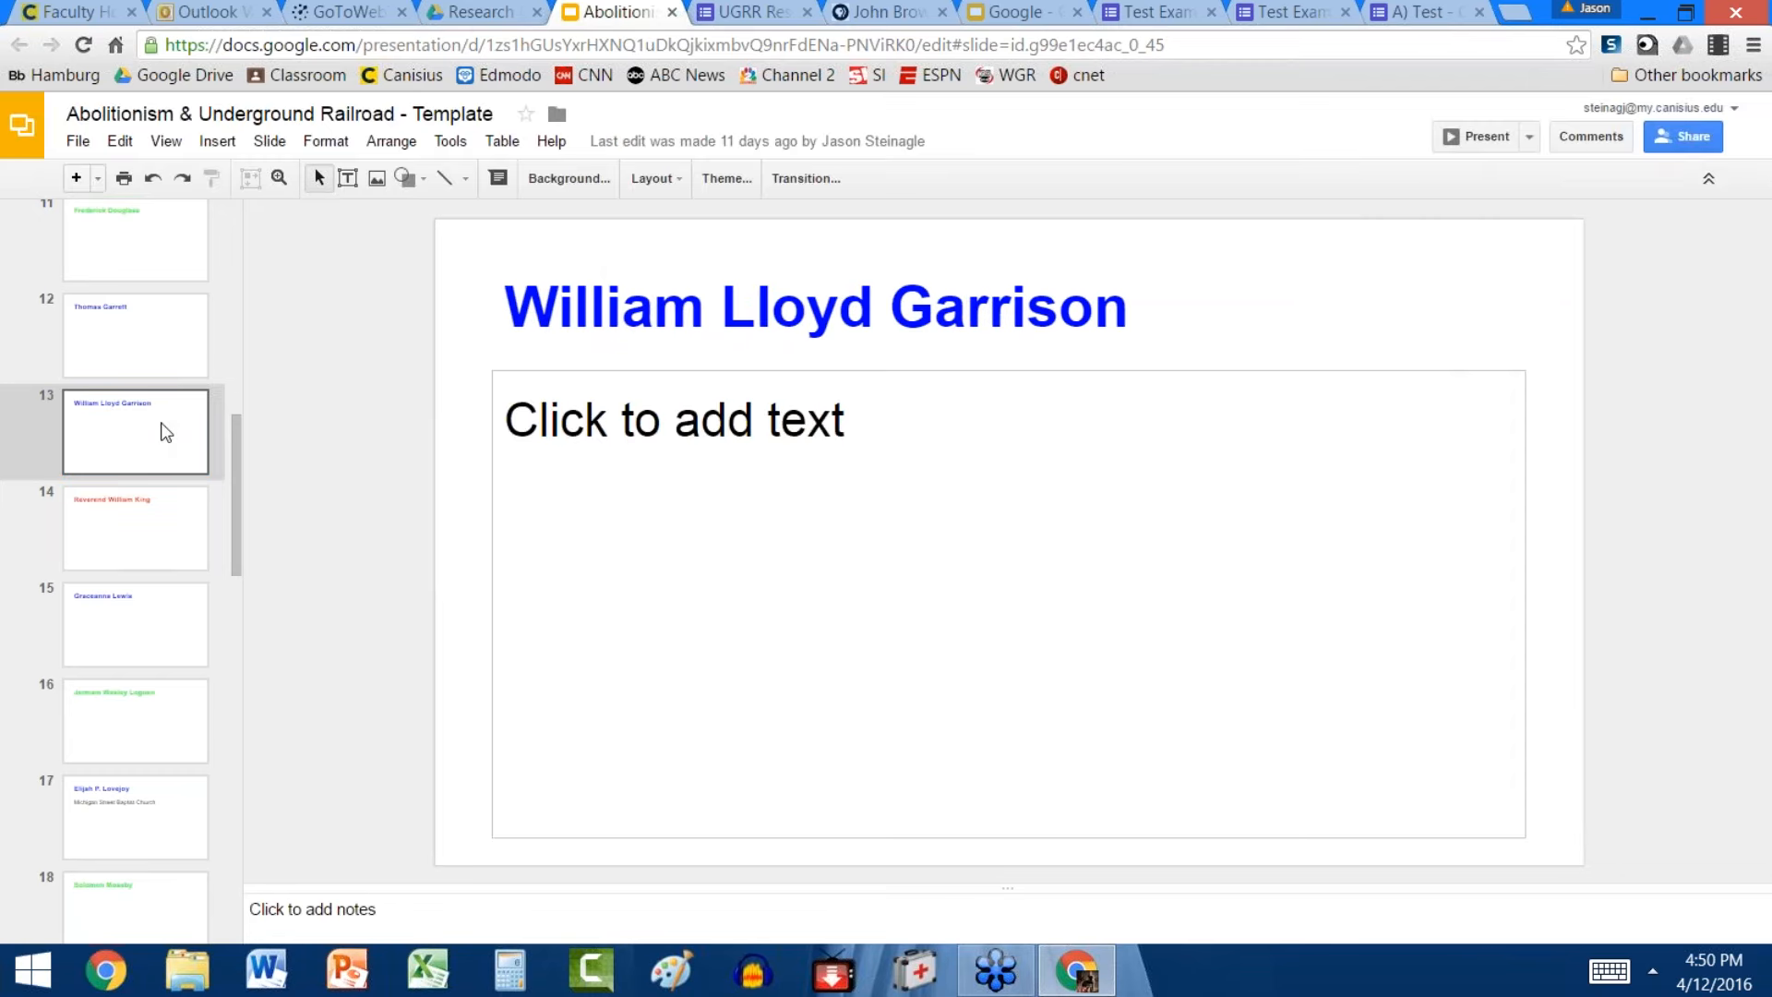
right_click(162, 425)
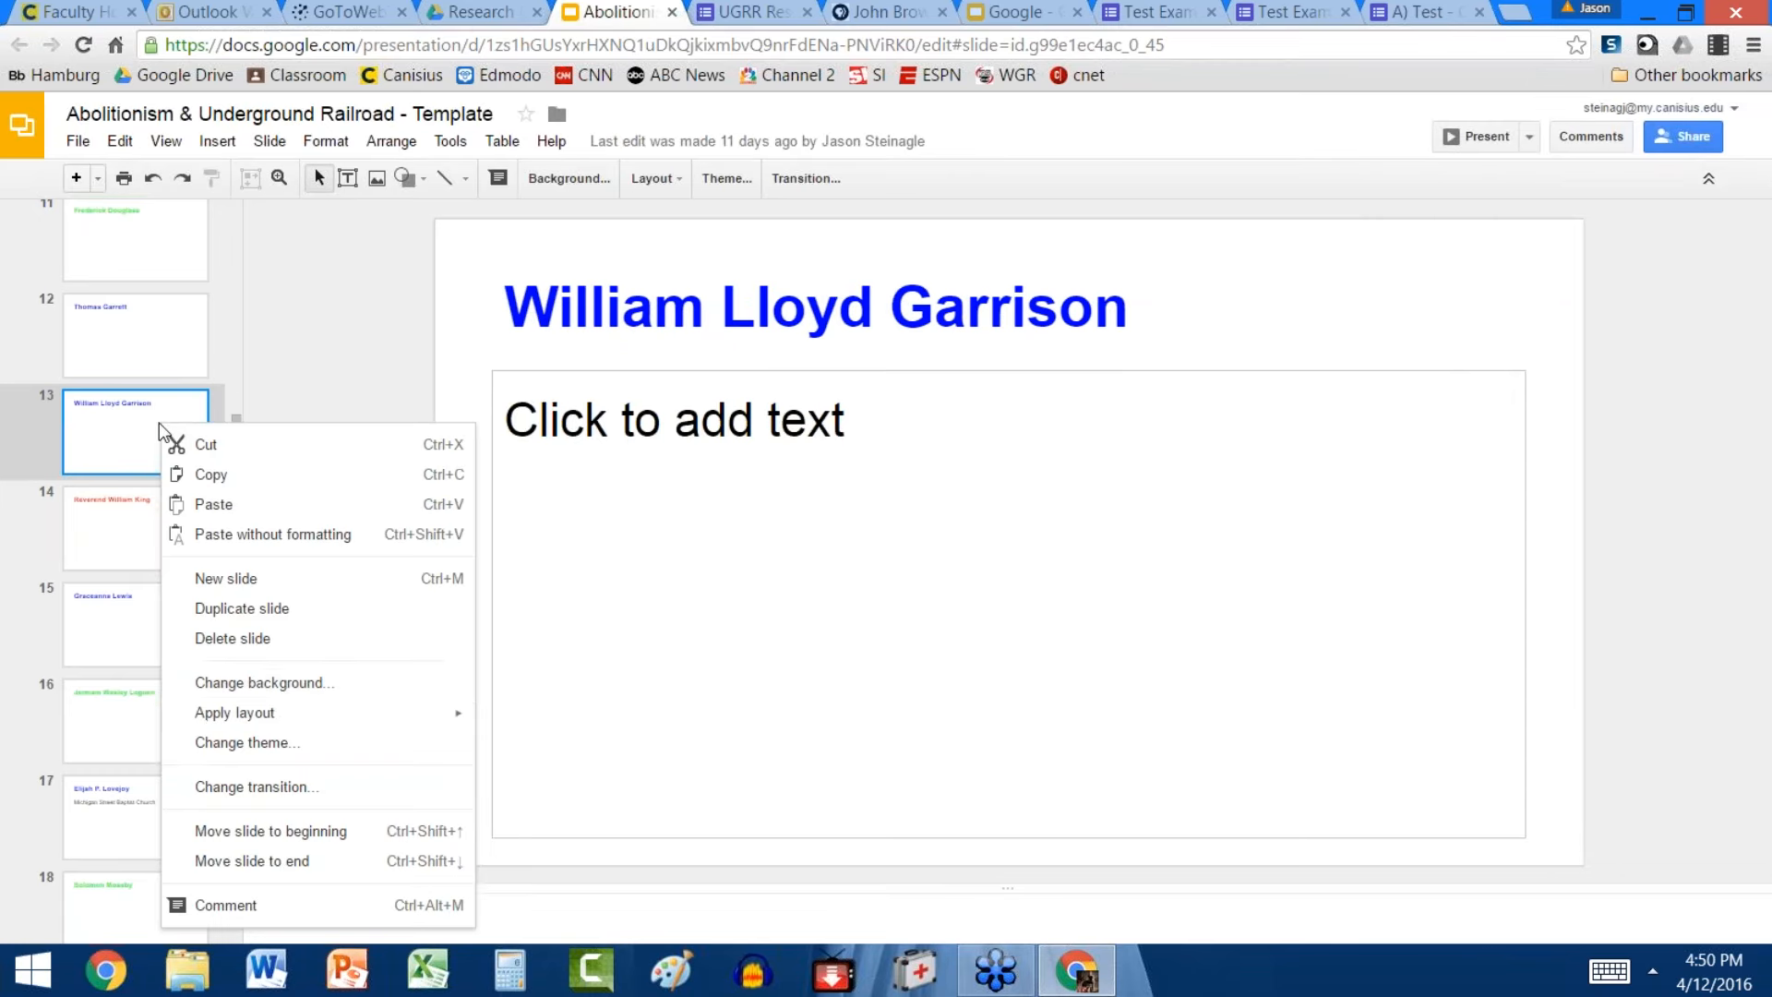
left_click(281, 690)
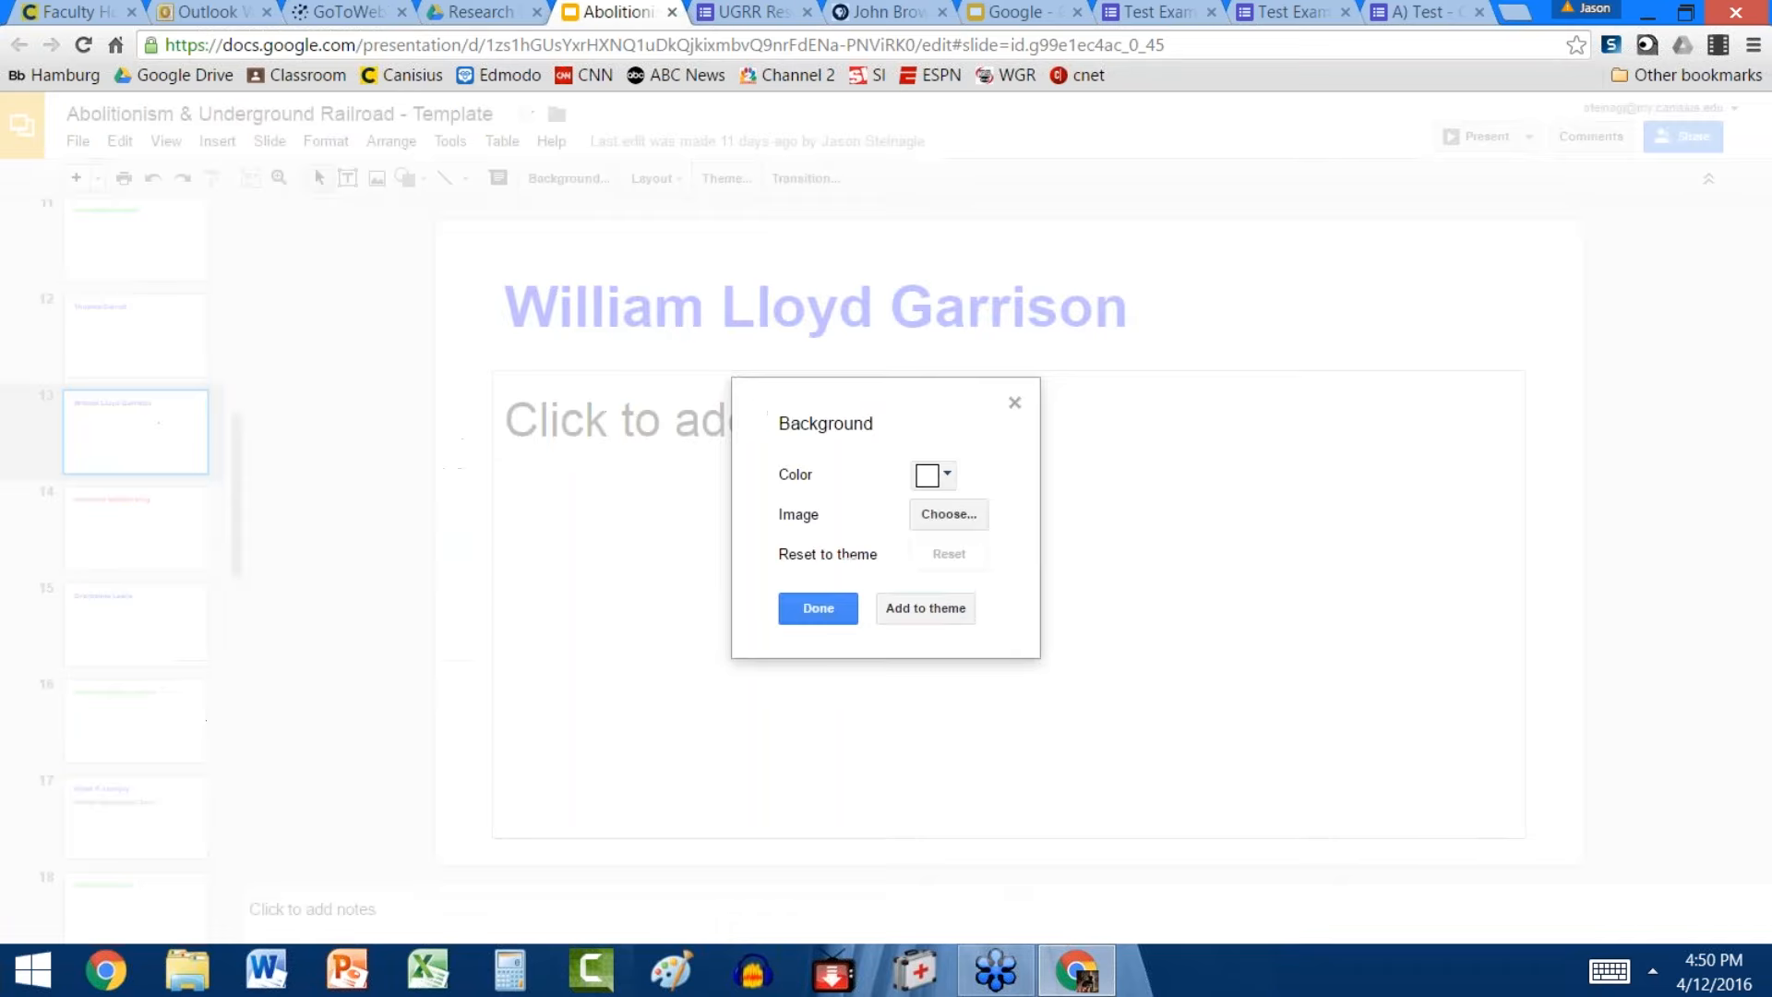
left_click(947, 611)
left_click(1016, 406)
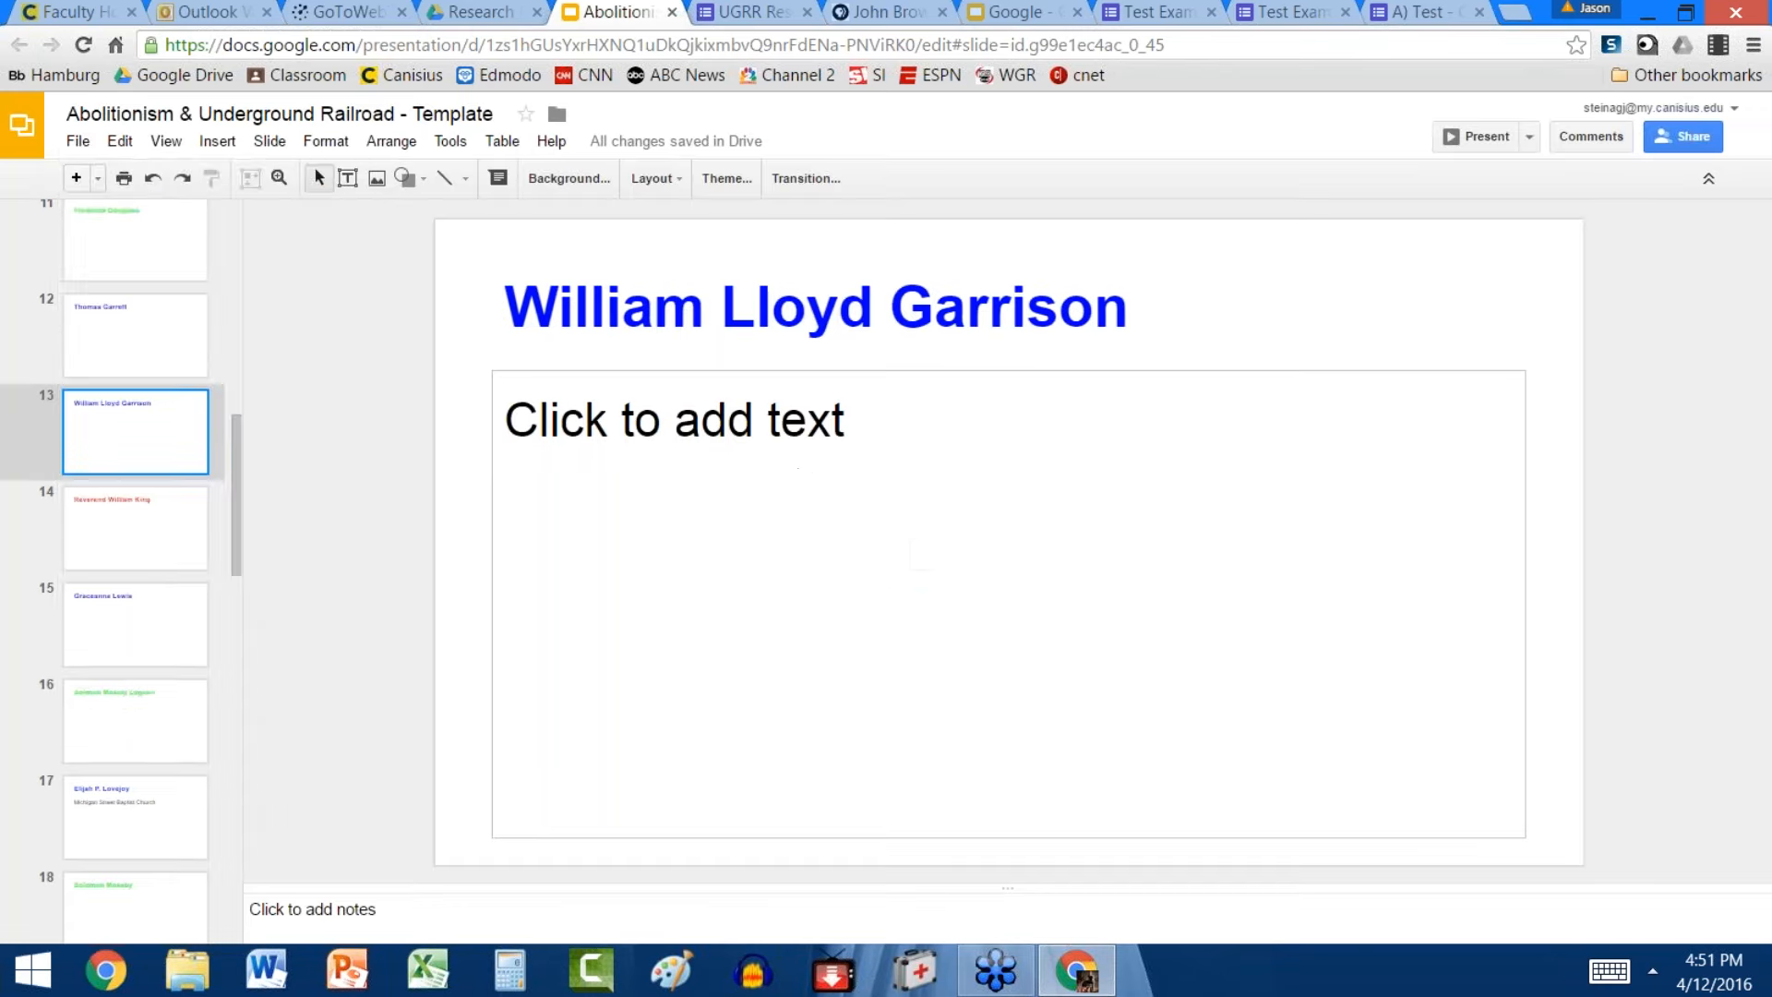
Show the Template presentation's file options, including revision history, and switch to the PBS page on John Brown
left_click(76, 141)
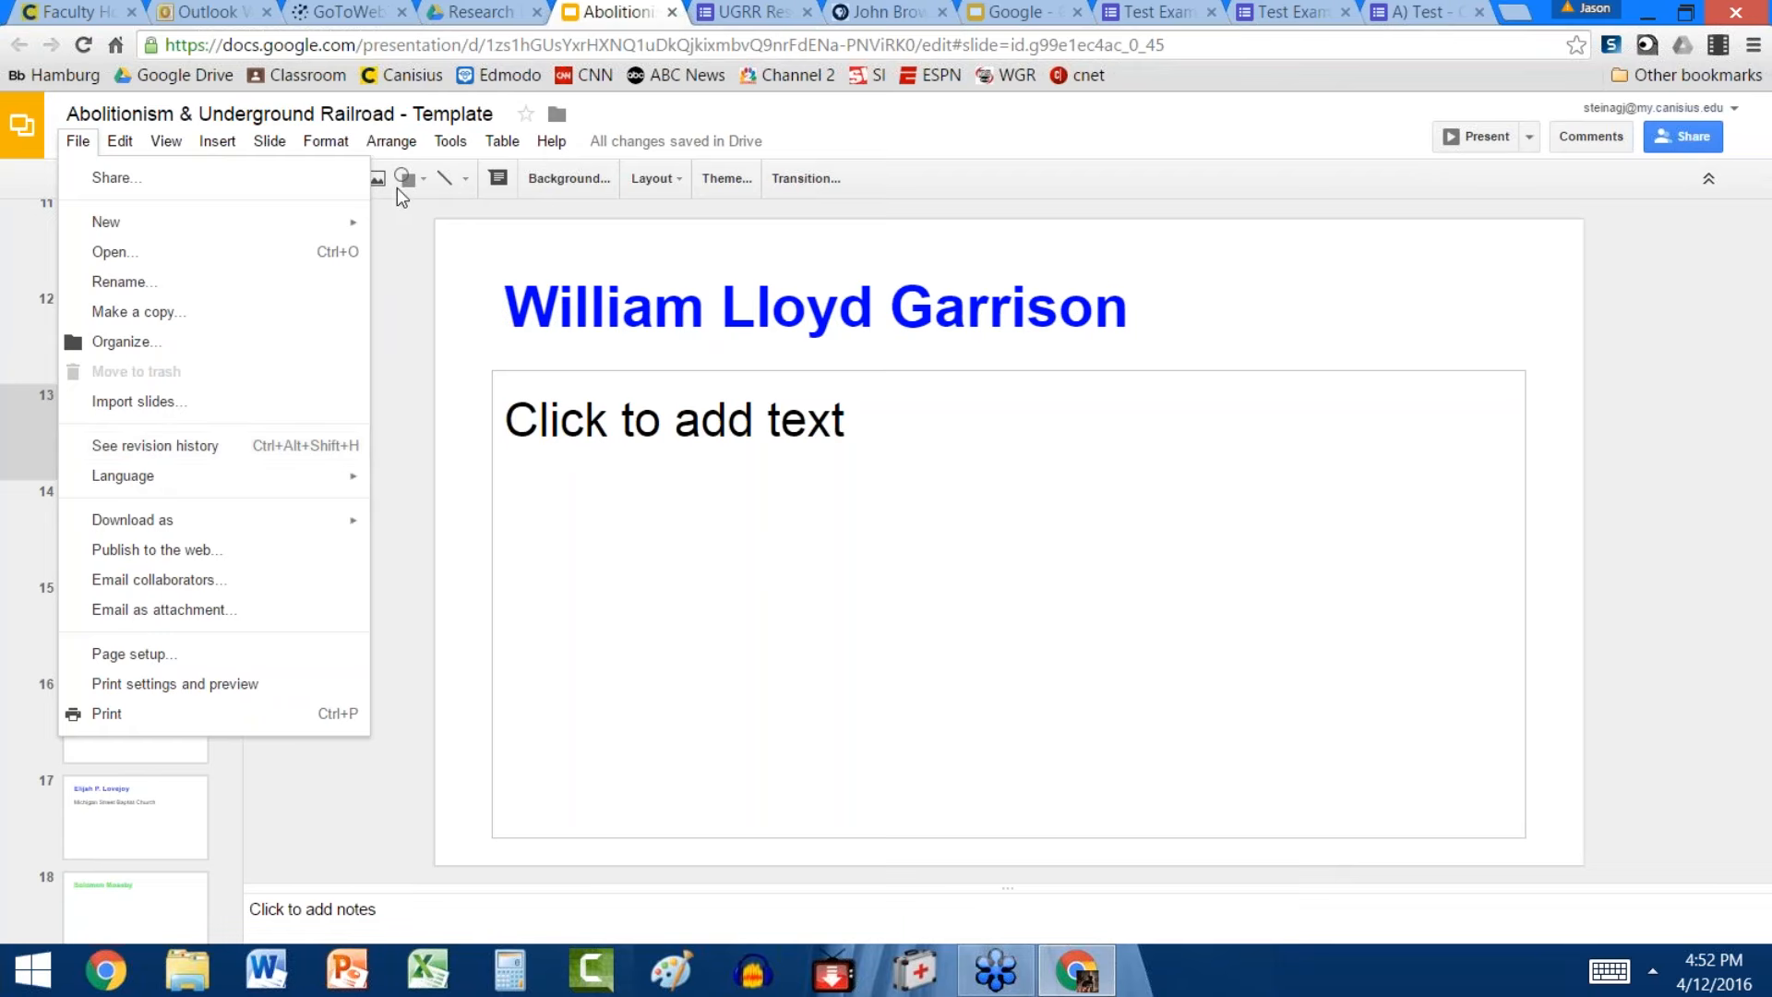
left_click(902, 11)
left_click(619, 13)
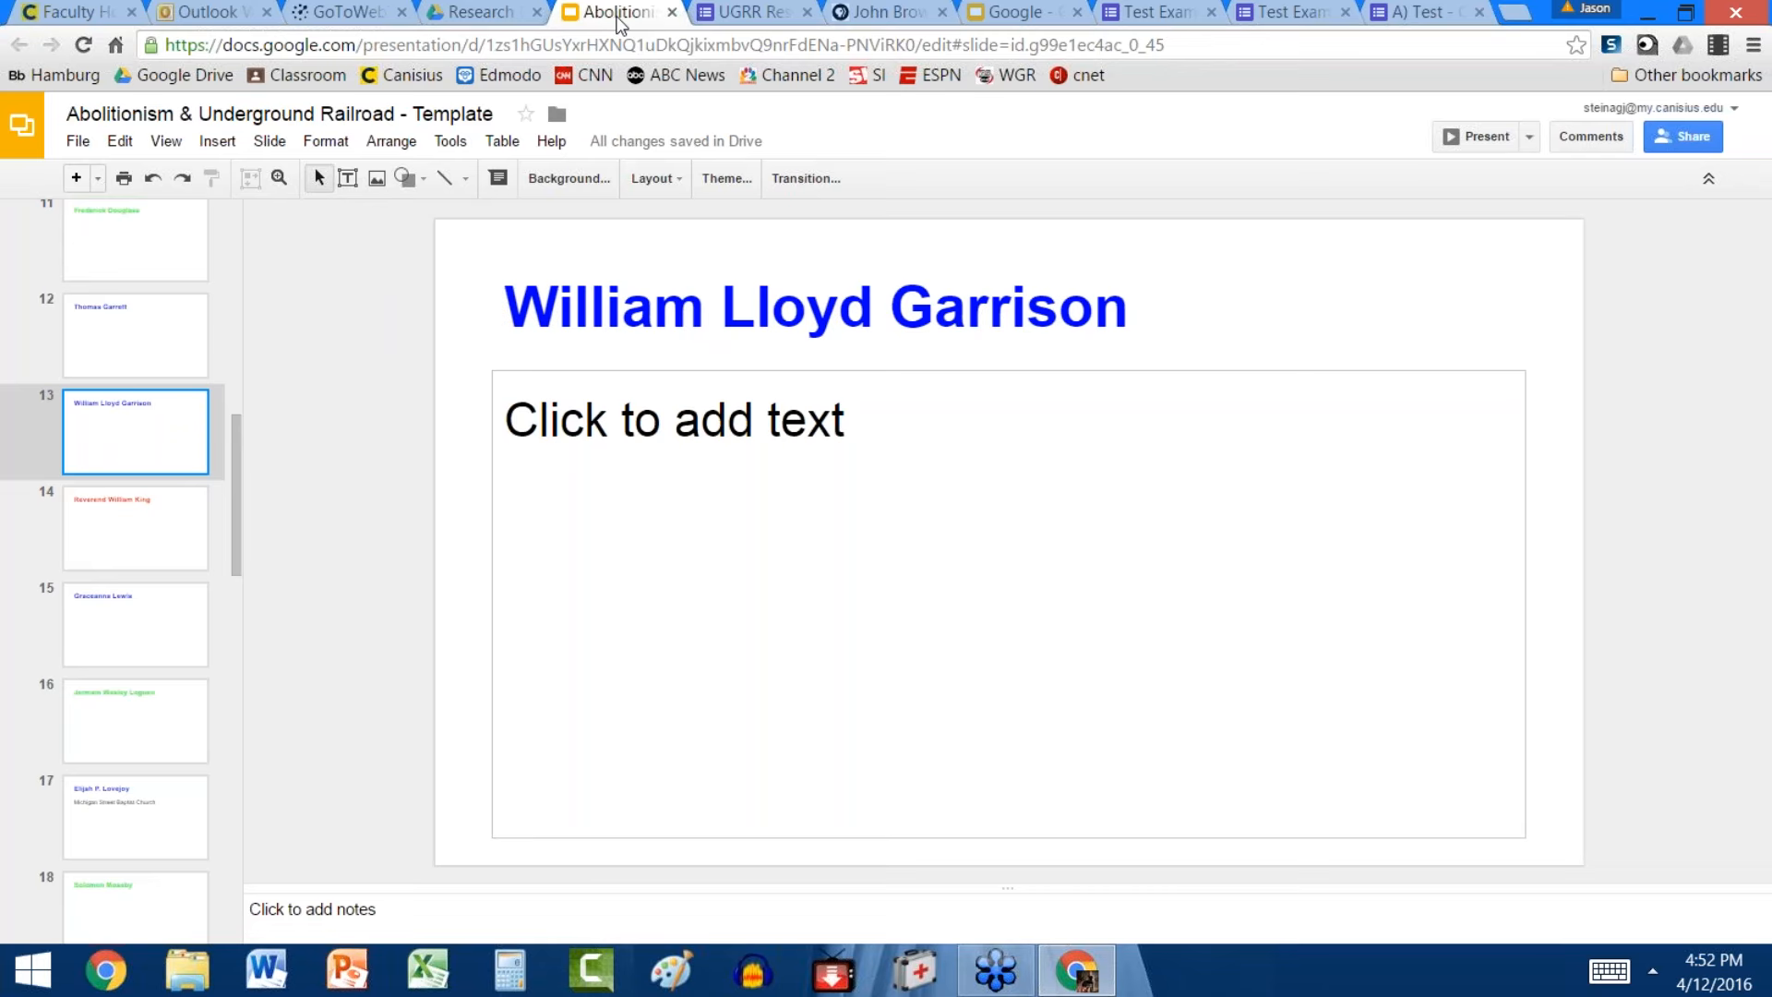
left_click(900, 13)
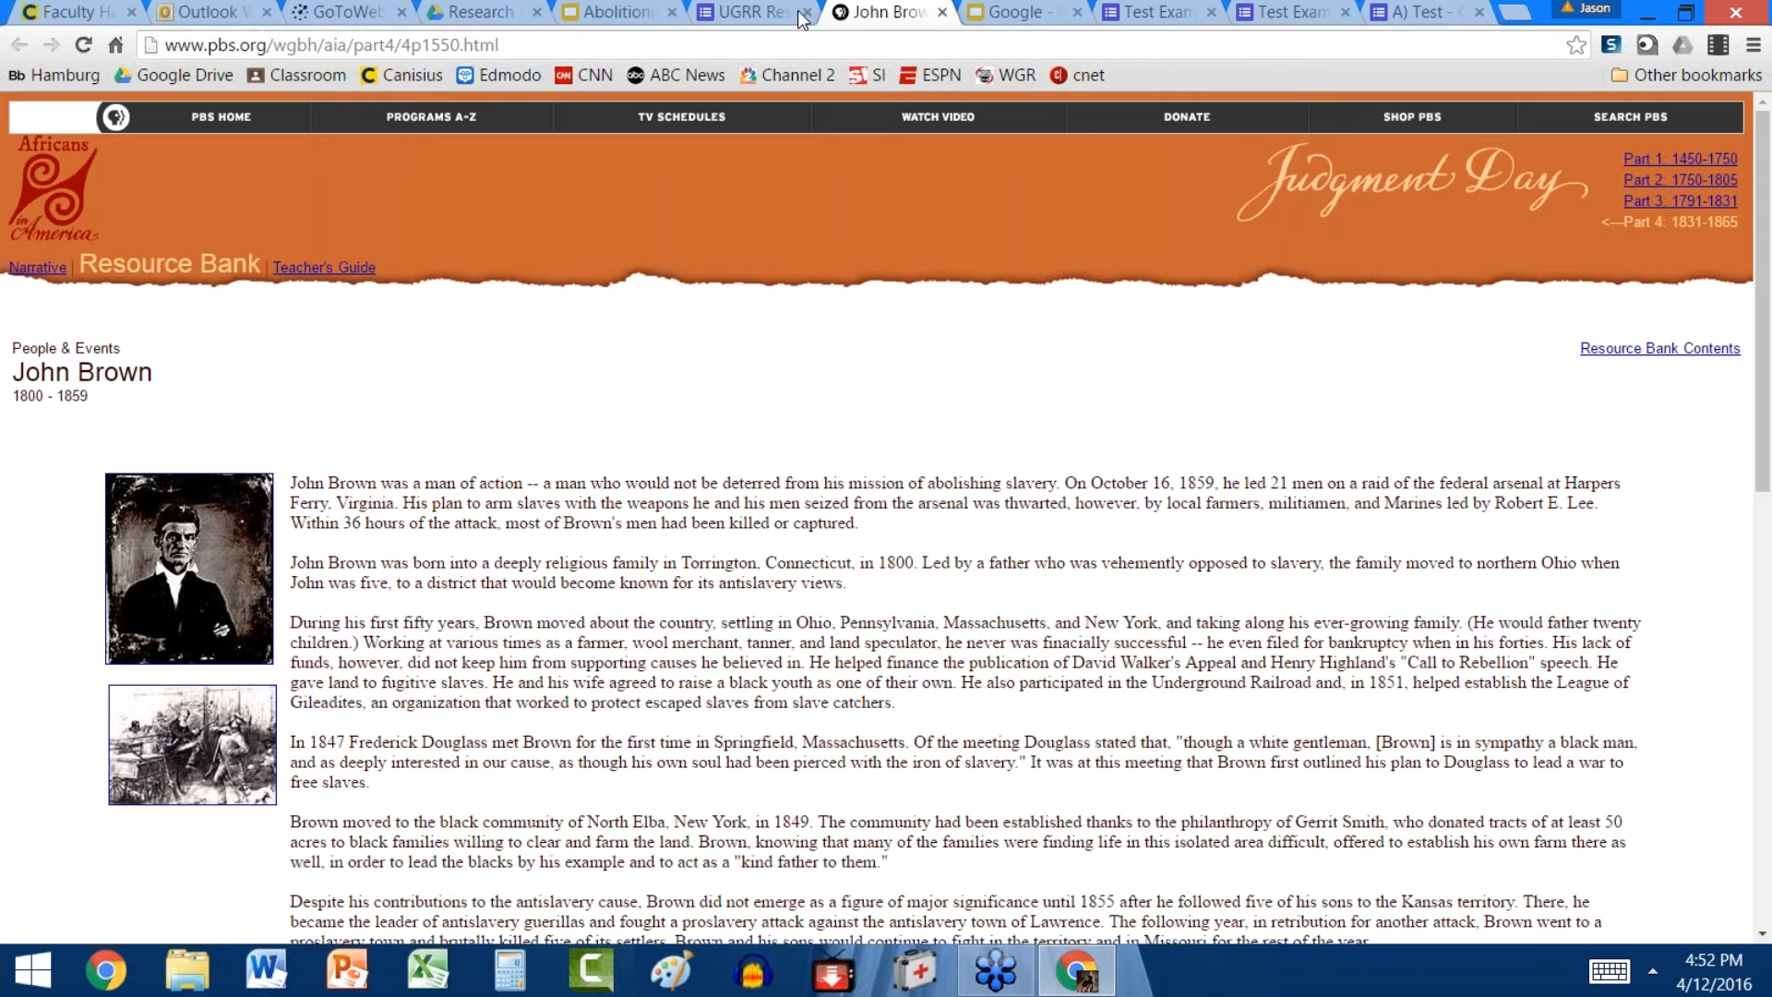
Return to the Research Project folder and open the Abolitionism & Underground Railroad - Period 2 presentation
left_click(628, 11)
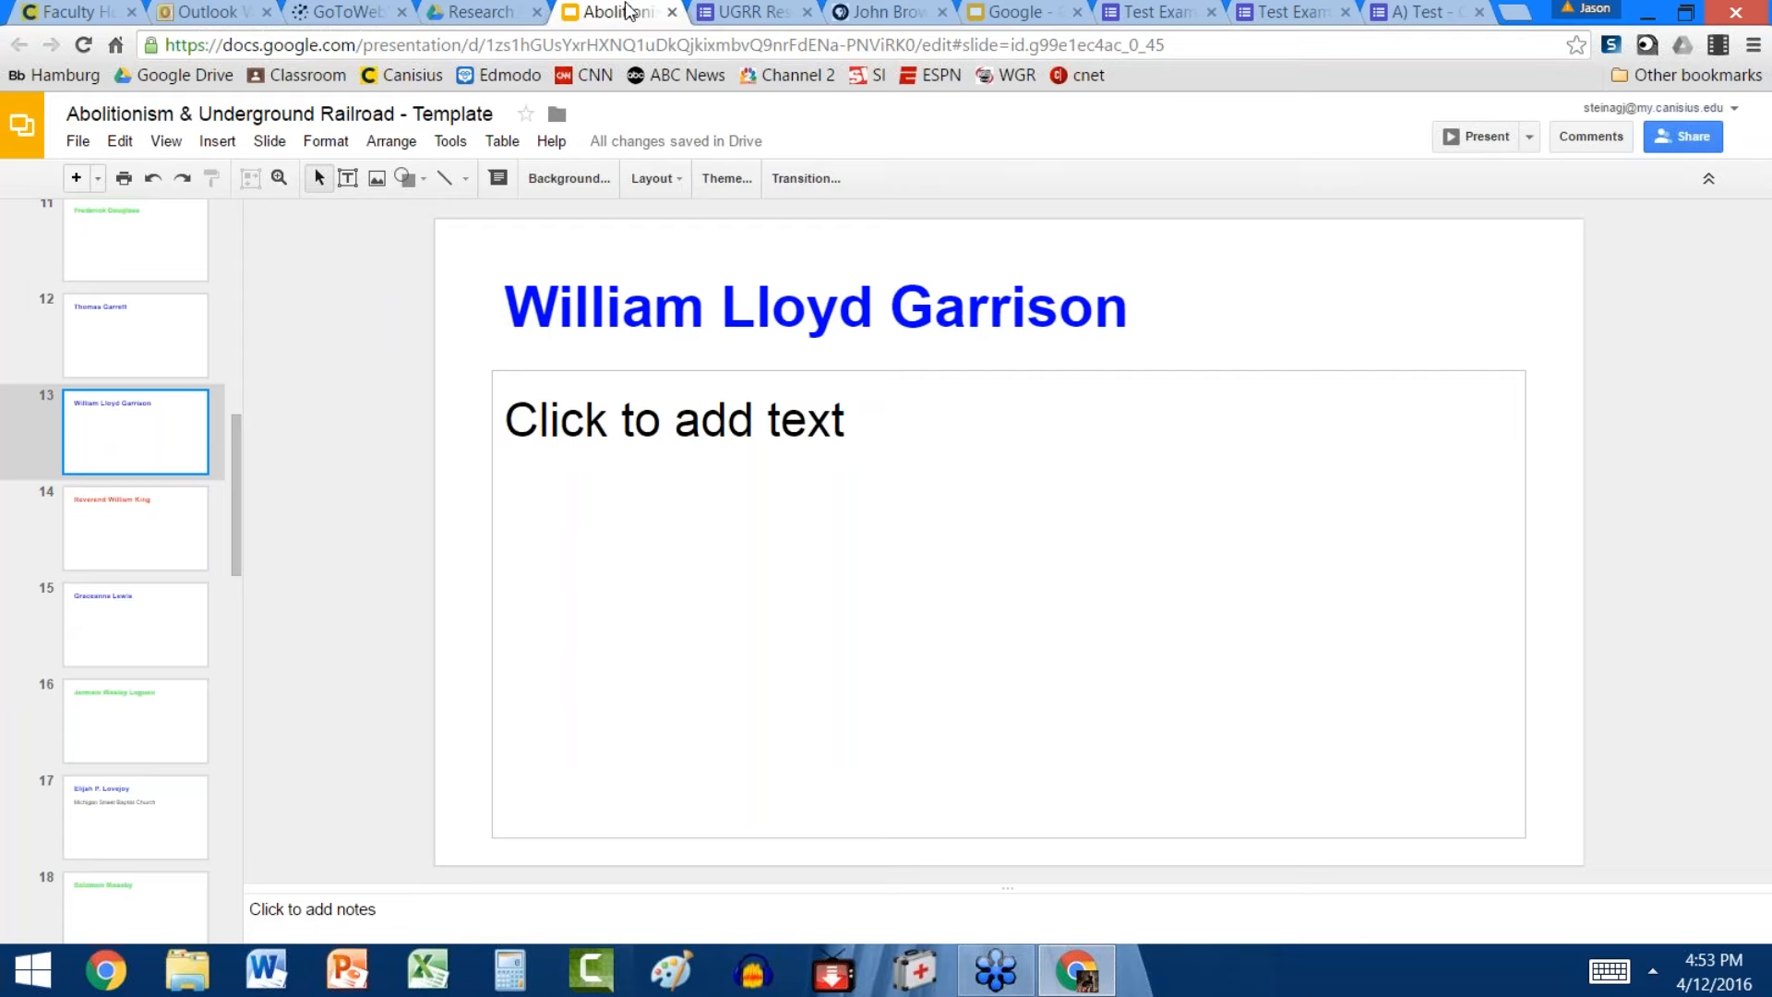
left_click(475, 11)
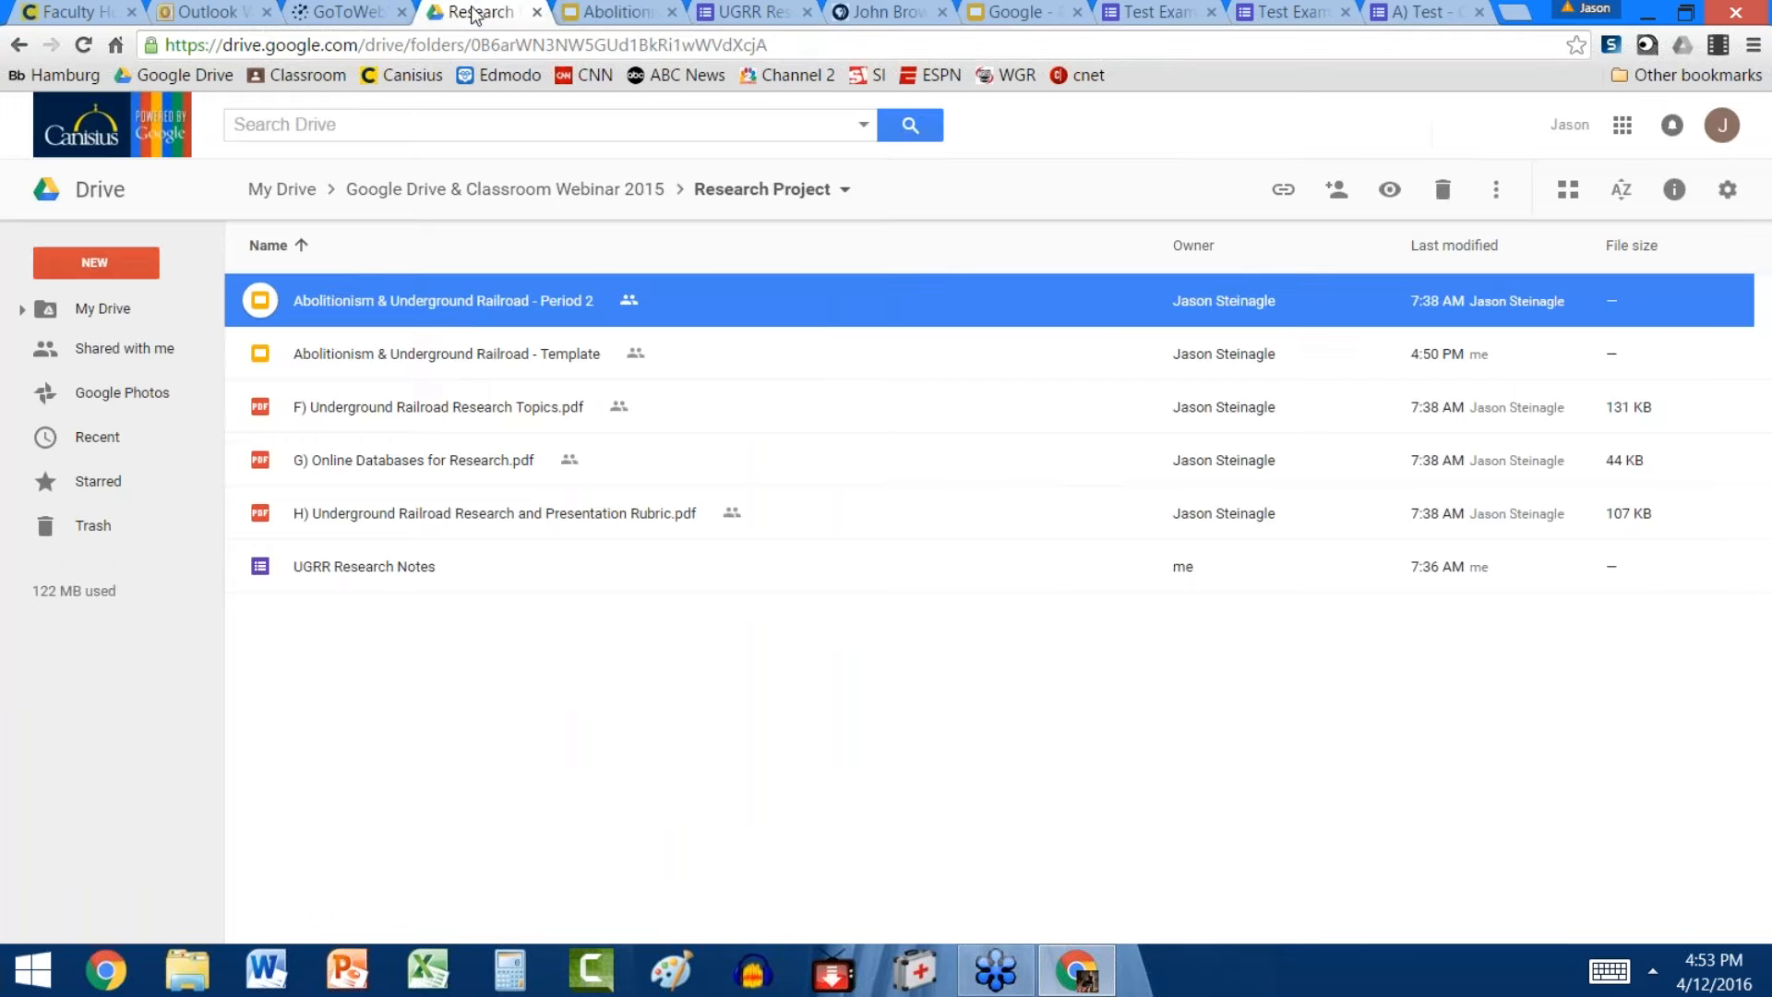
double_click(463, 304)
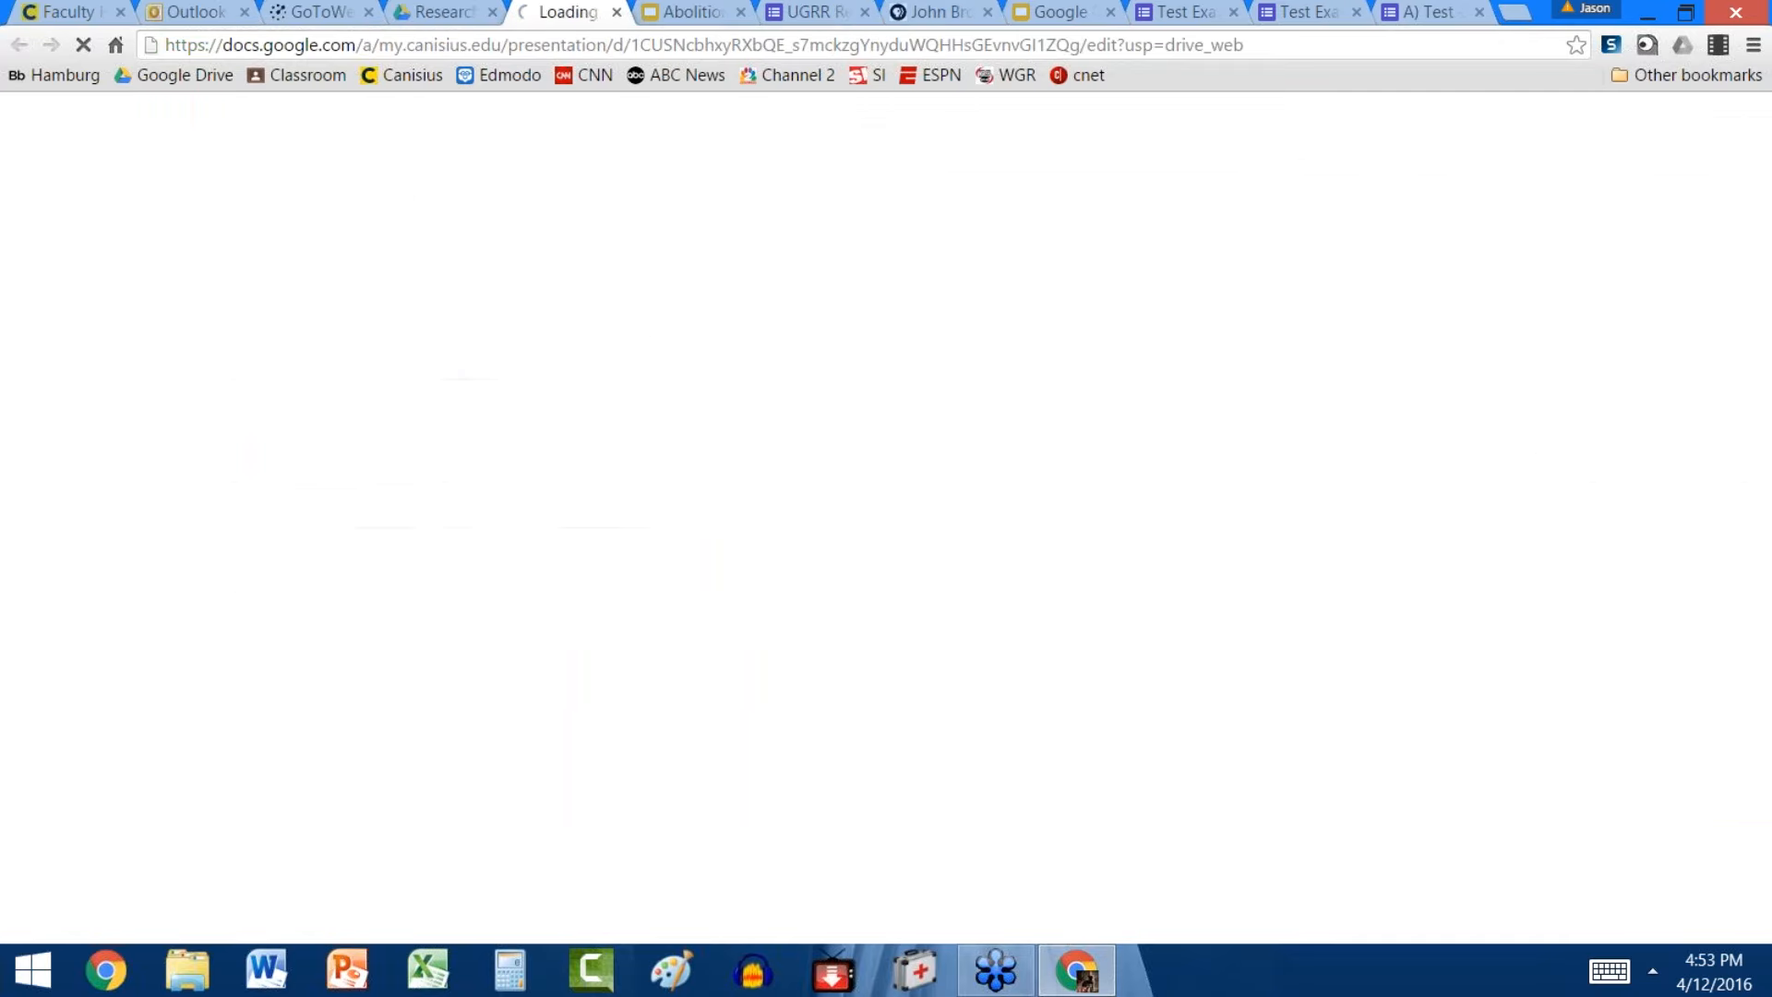